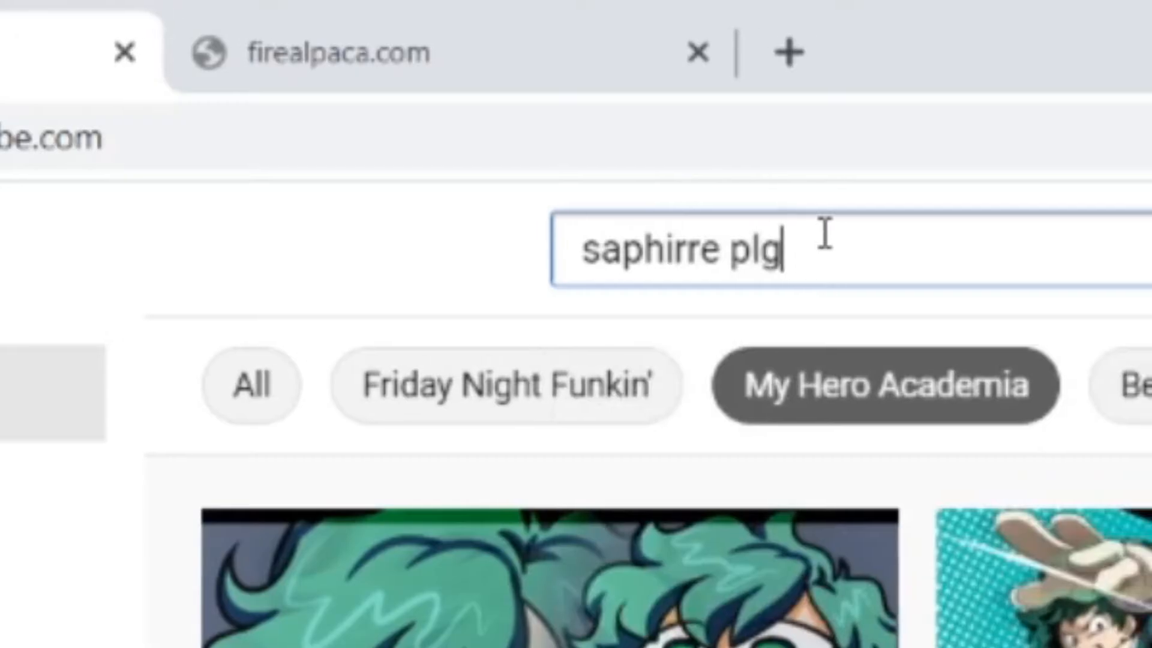
- Search YouTube for "saphirre plgin sony vegas"
text(in sony veg)
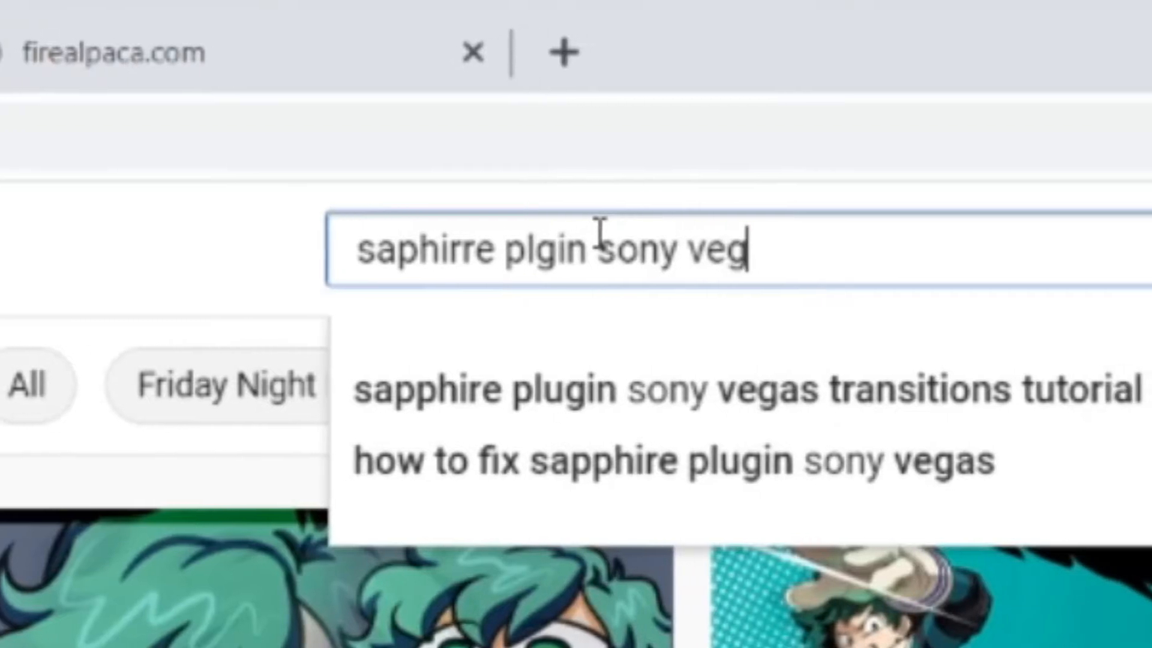
text(as)
key(Return)
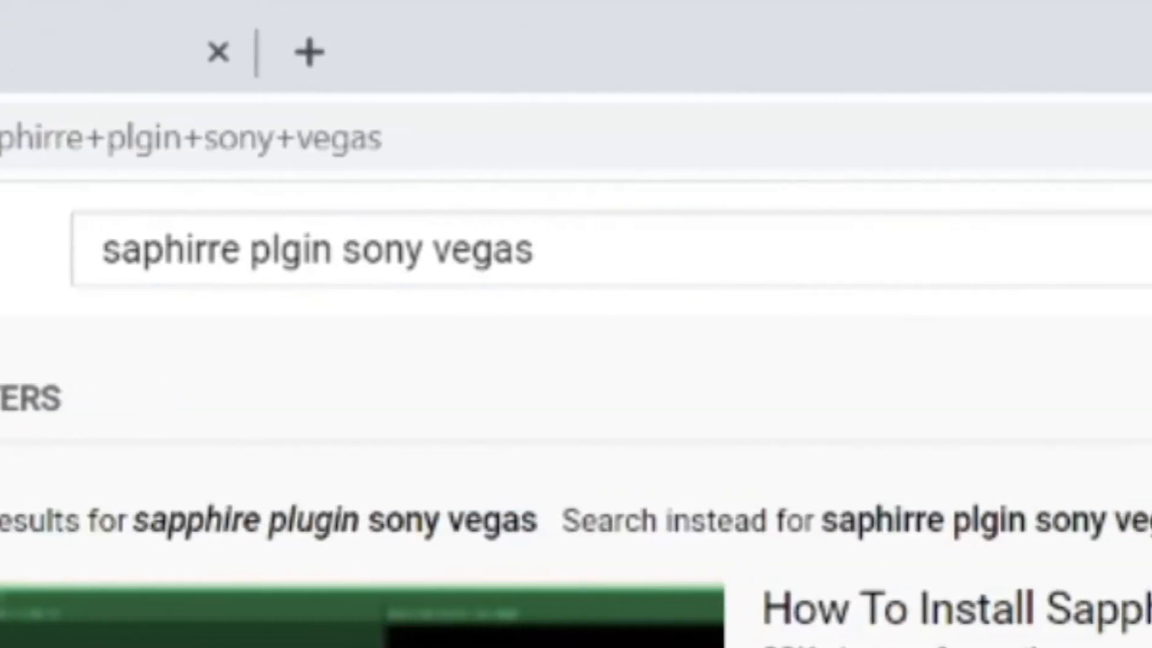
- Open the "How to download Sapphire Plugins for Sony Vegas 13/14/15 FREE" video and follow its MEGA download link
scroll(786, 465, down, 3)
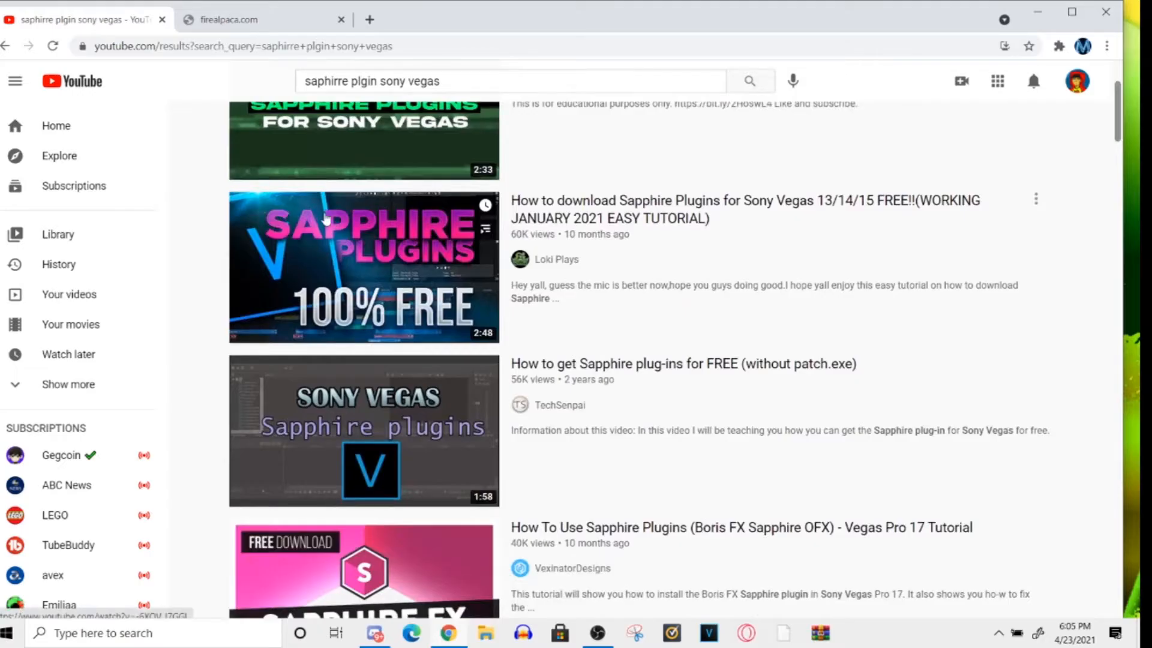
click(339, 227)
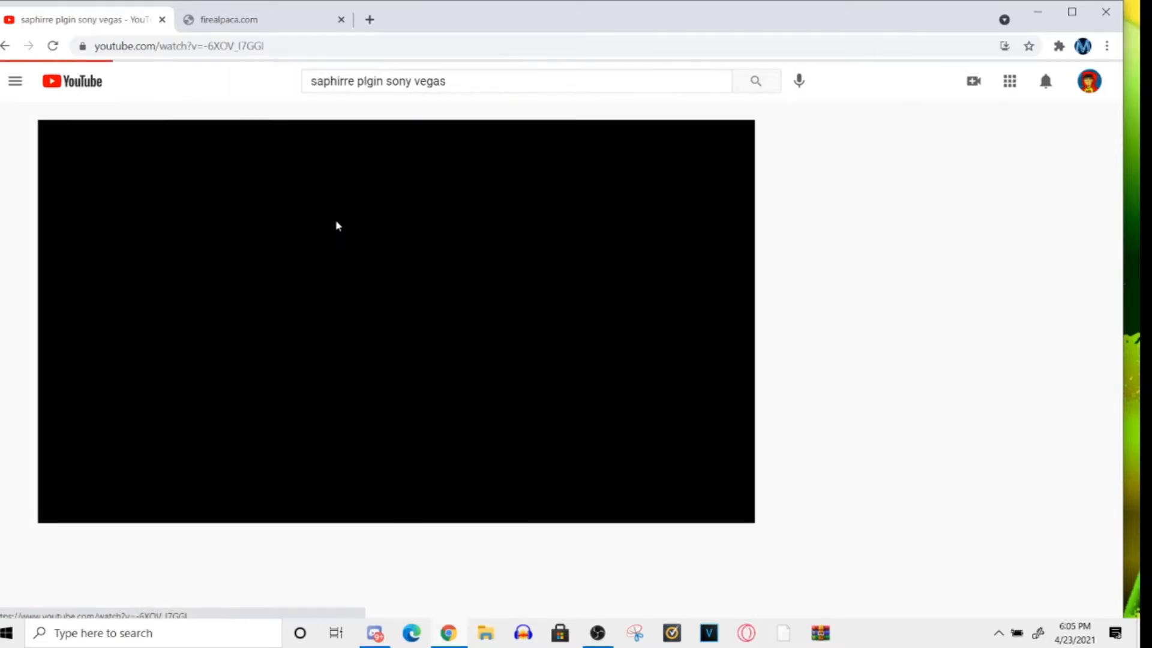
mouse_move(1119, 80)
mouse_down()
mouse_move(1121, 112)
mouse_move(1121, 85)
mouse_up()
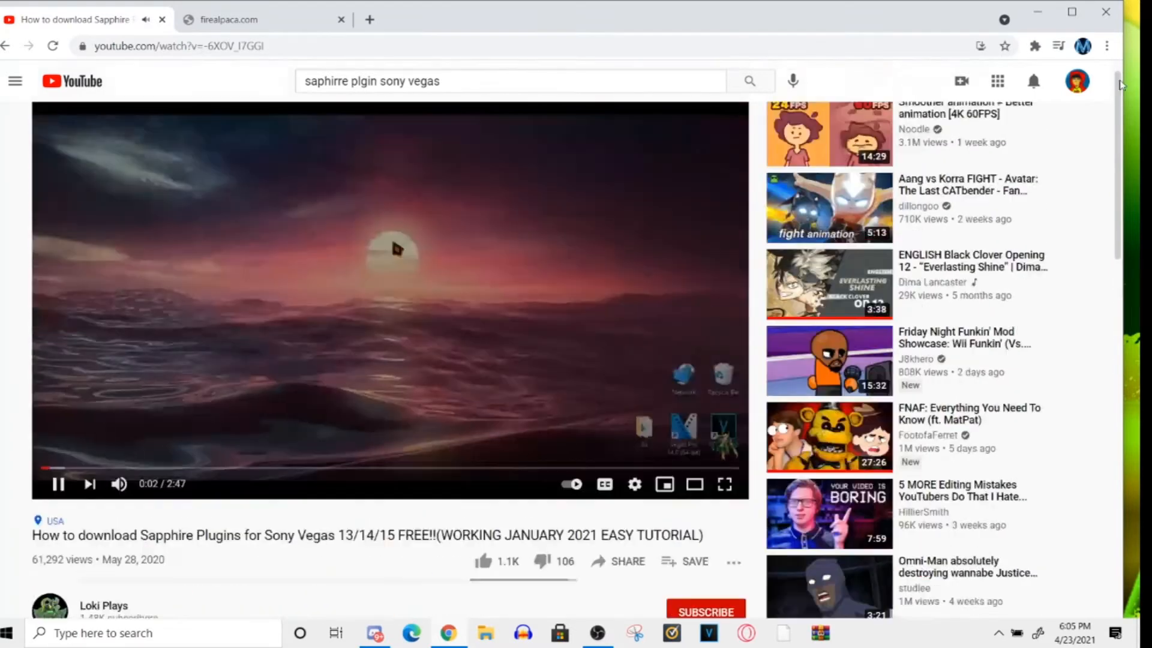
click(511, 252)
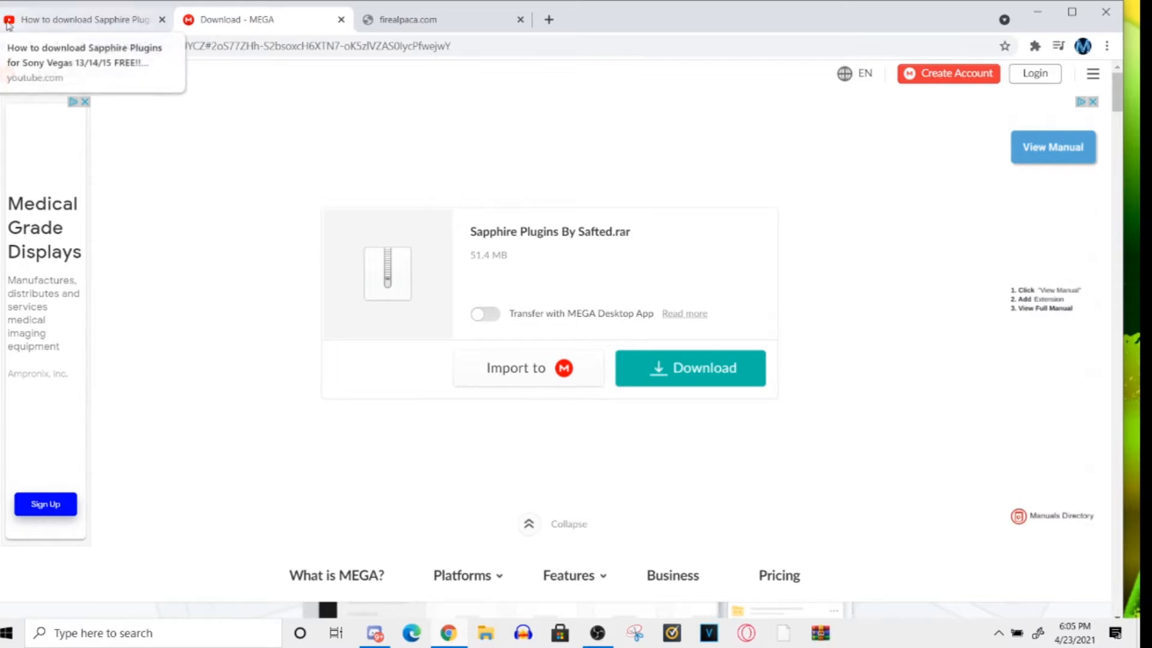
- Return to the YouTube search results and open "How To Install Sapphire Plugins For Free Sony Vegas Pro In 2020 (ALL VERSIONS)"
click(46, 20)
click(5, 46)
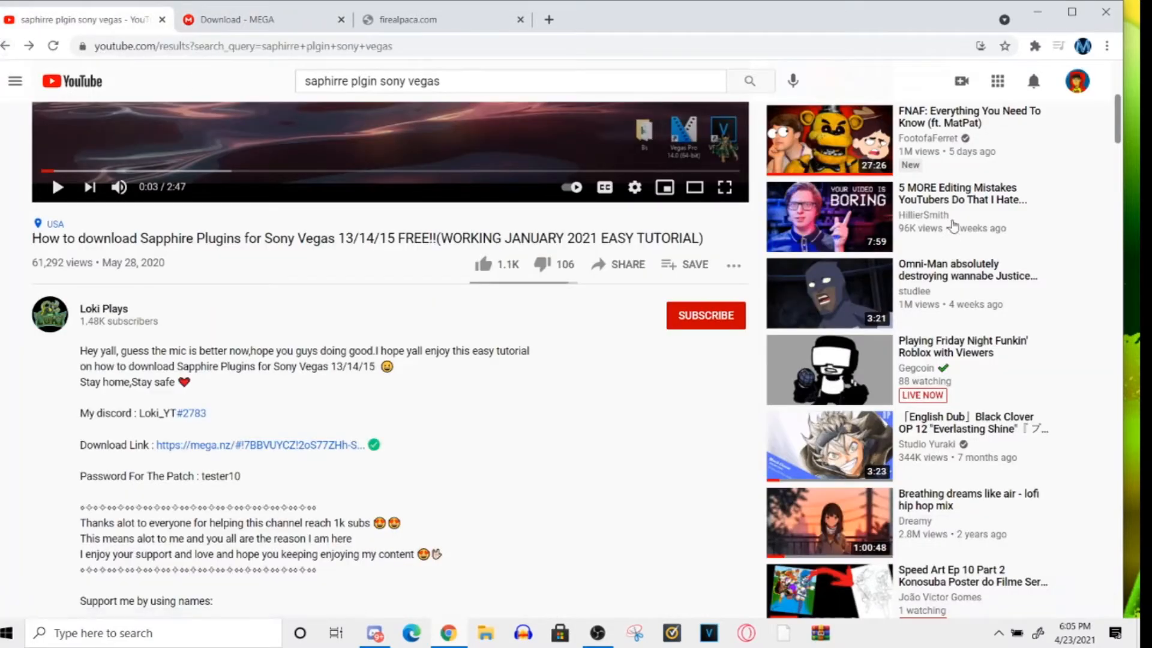
scroll(1117, 102, down, 3)
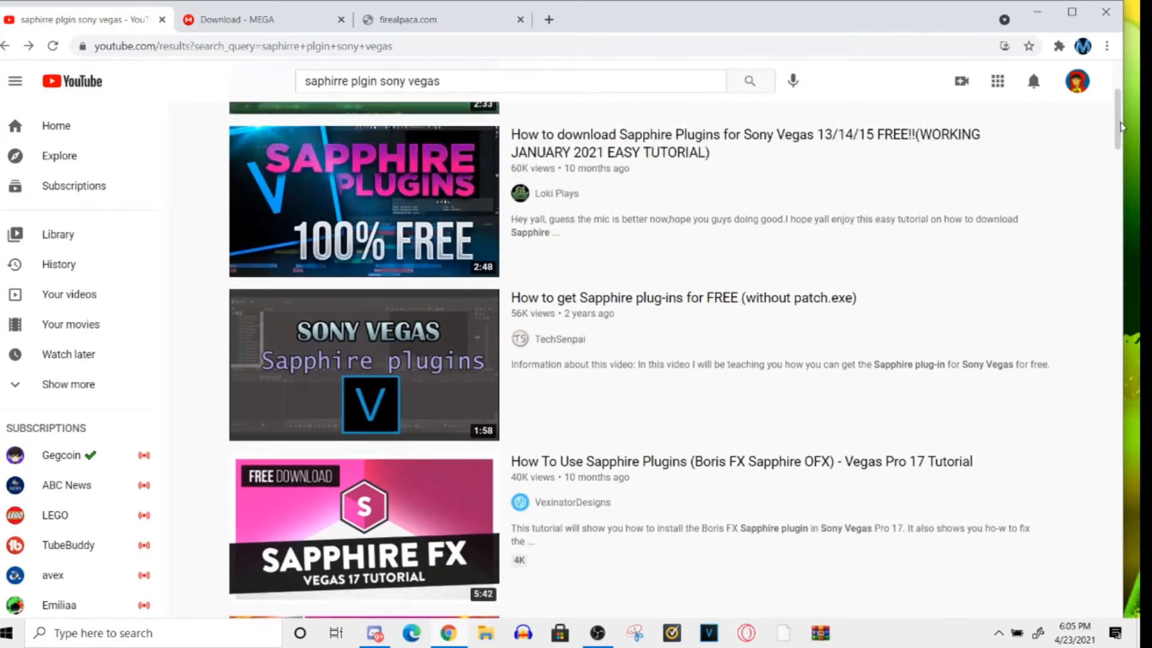
click(927, 139)
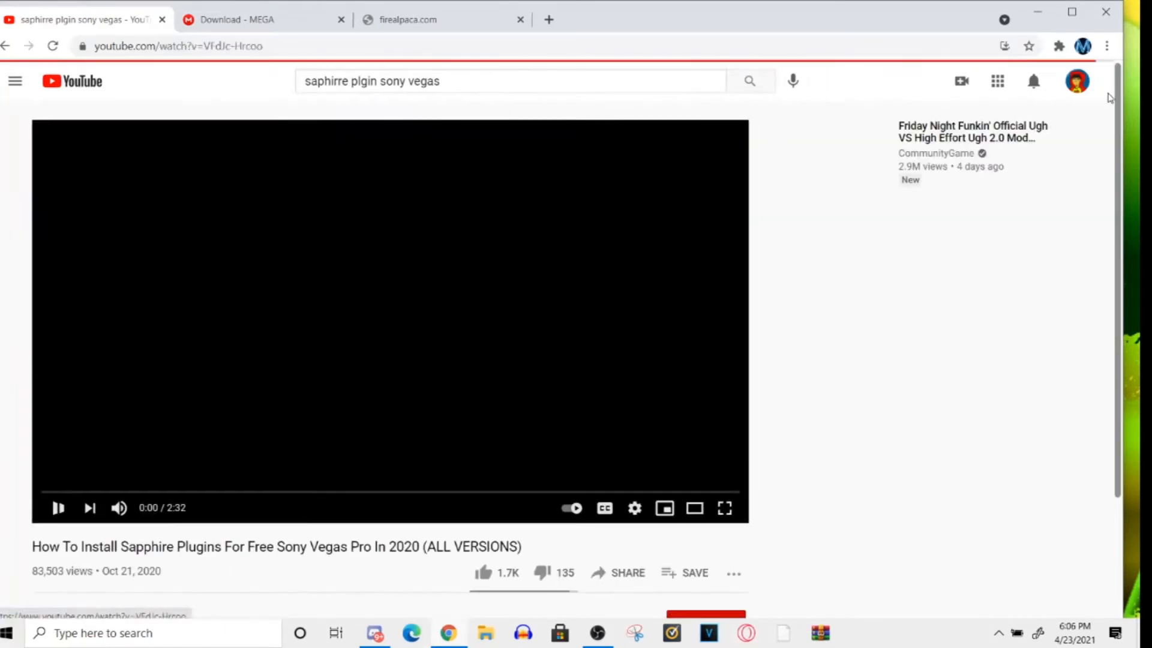
- Pause the video, expand its description and open the bit.ly link to the Sapphire Plugins (VEGAS Pro) download page
scroll(1104, 138, down, 2)
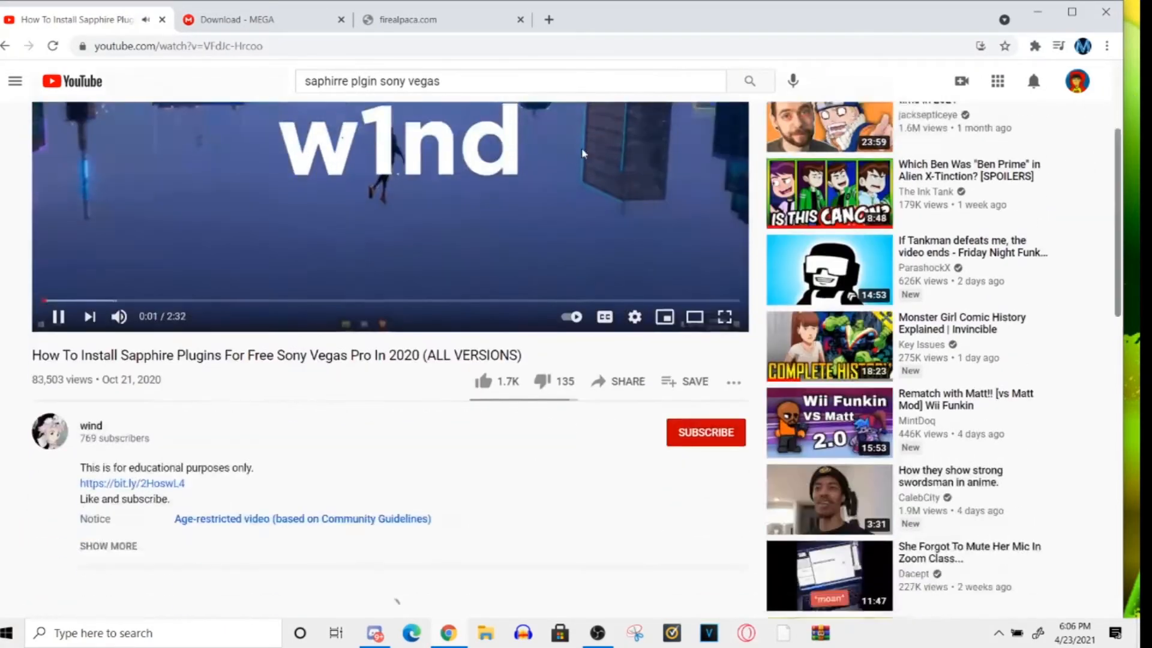
scroll(396, 599, up, 2)
click(393, 263)
drag(1120, 96, 1110, 159)
click(135, 409)
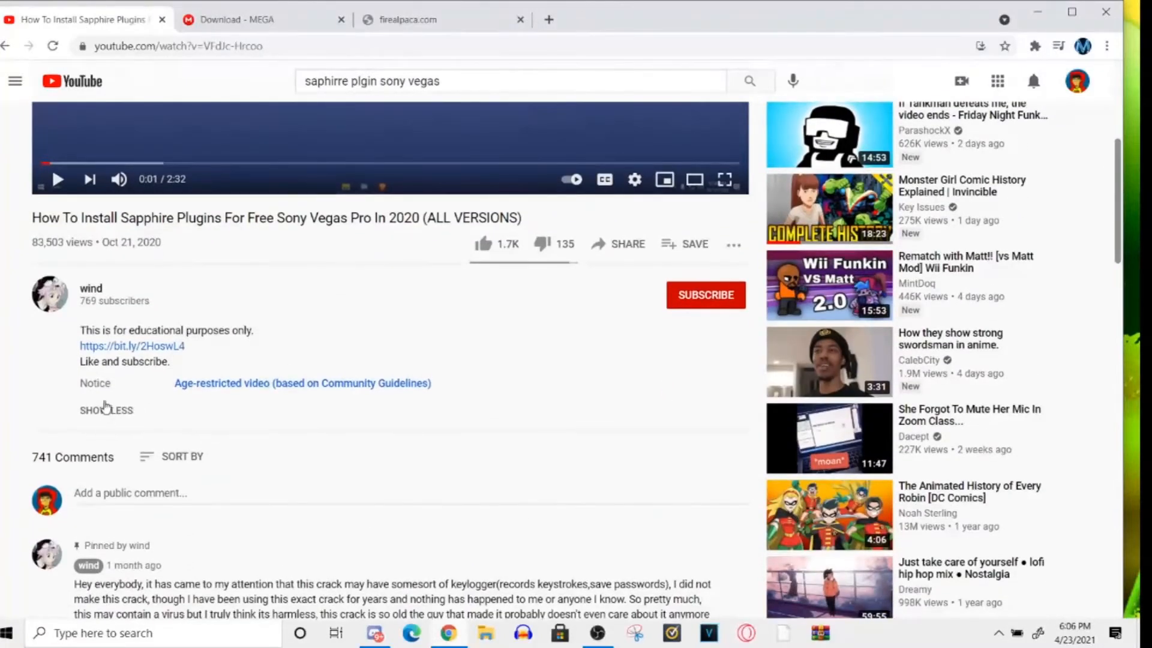
click(114, 346)
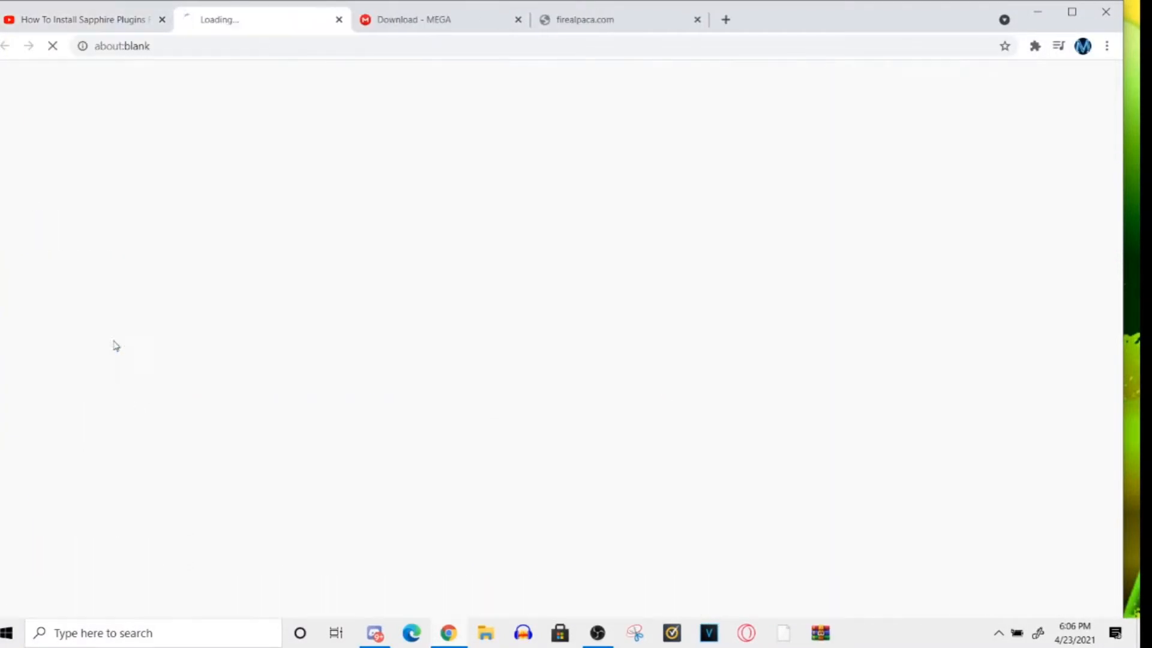
click(138, 29)
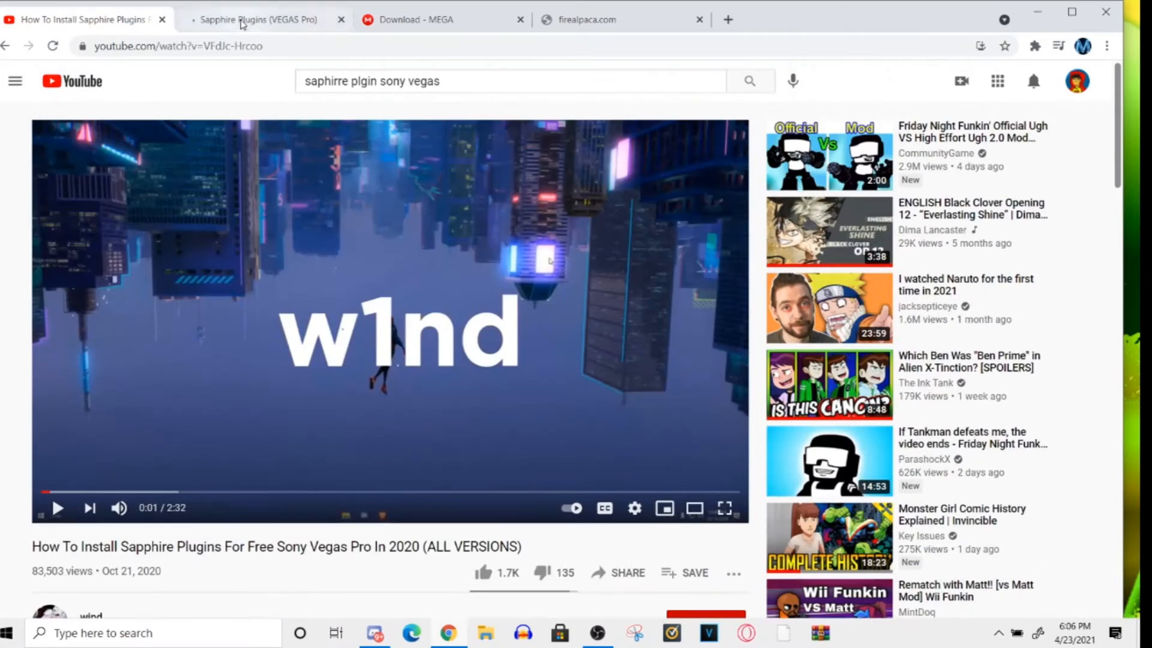
click(242, 20)
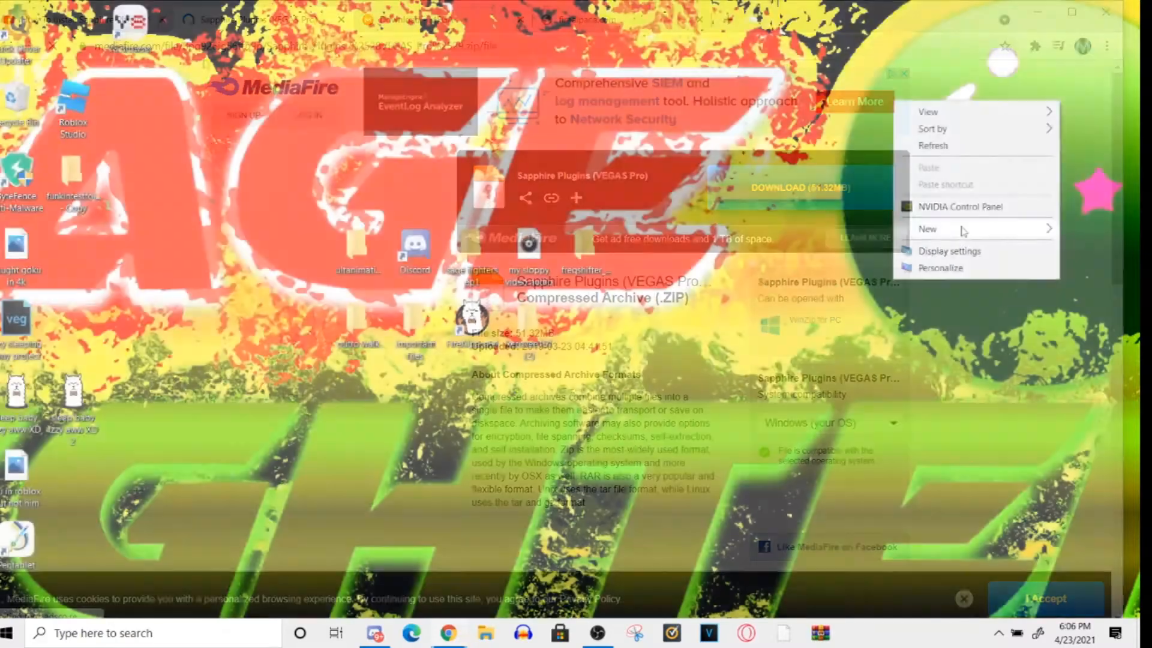
- Create a new text document on the desktop and name it sapphire
mouse_move(960, 228)
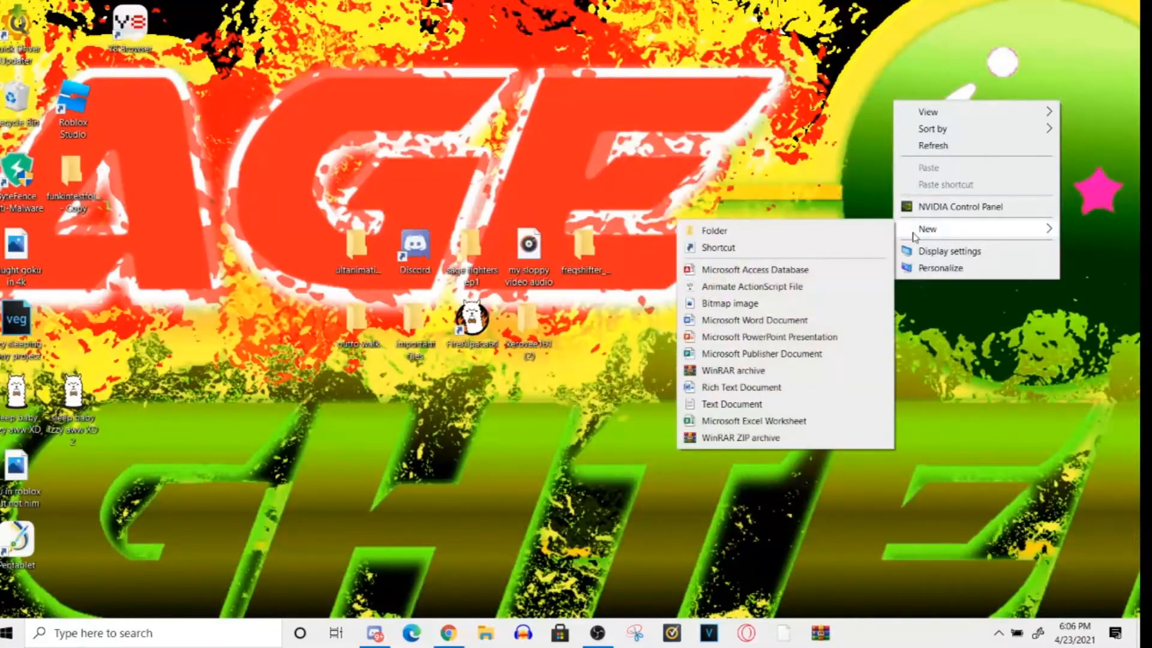
click(733, 403)
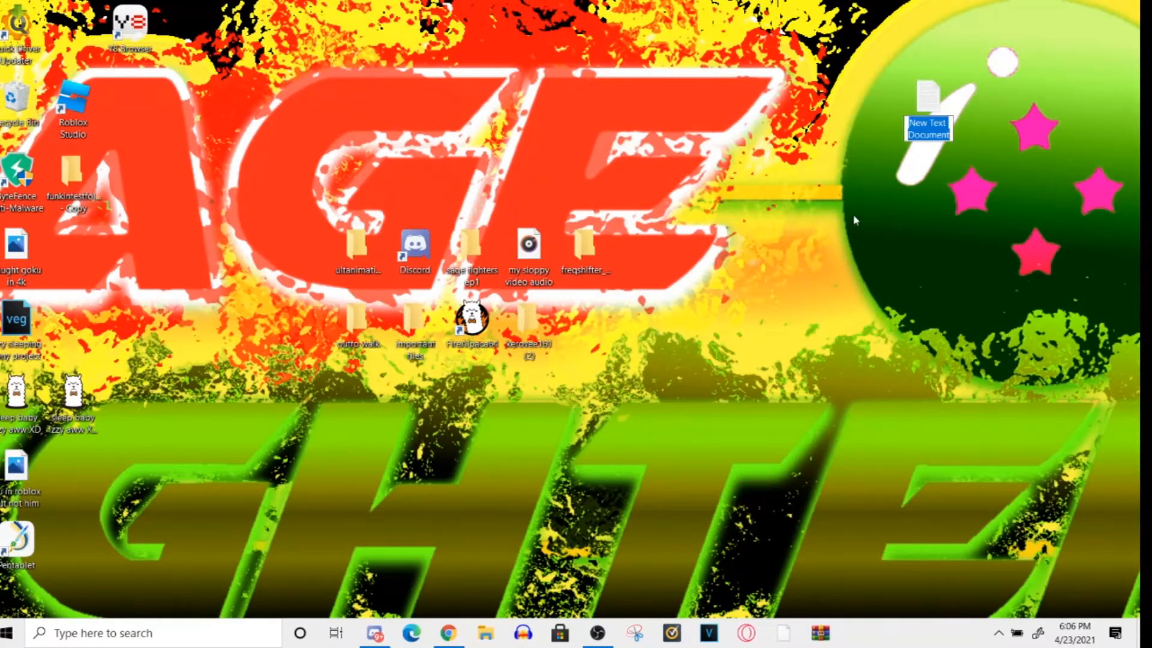
text(sapphire)
key(Return)
- Launch FireAlpaca from the desktop, dismiss its ad window and open the settings for a new image
double_click(474, 324)
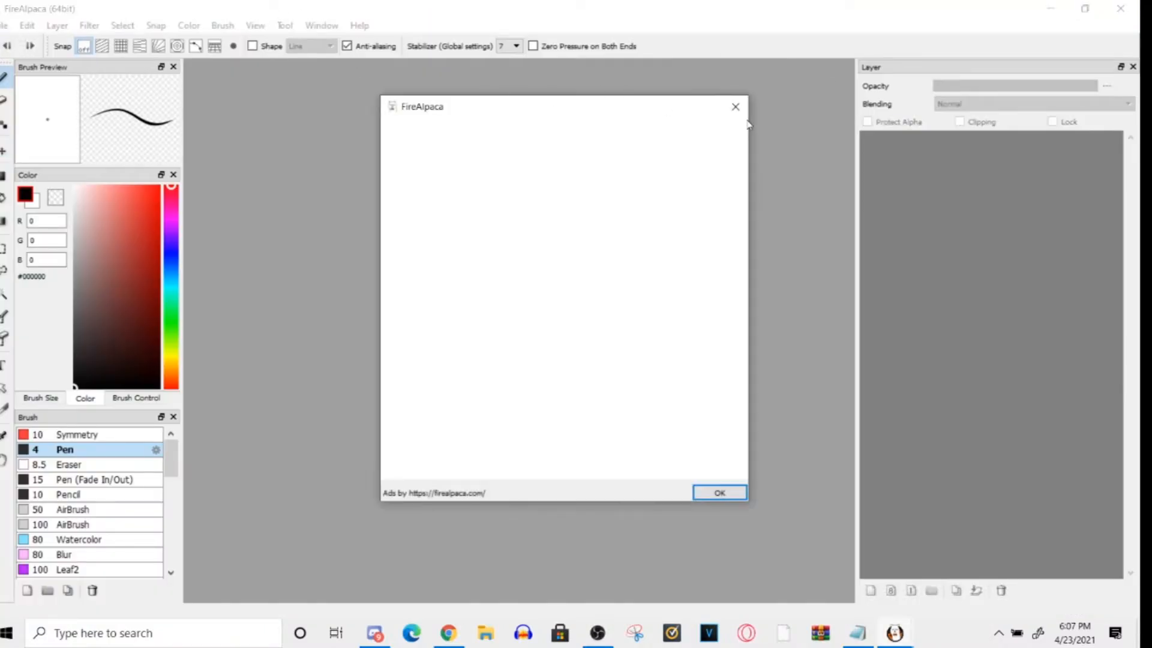
click(735, 106)
click(7, 26)
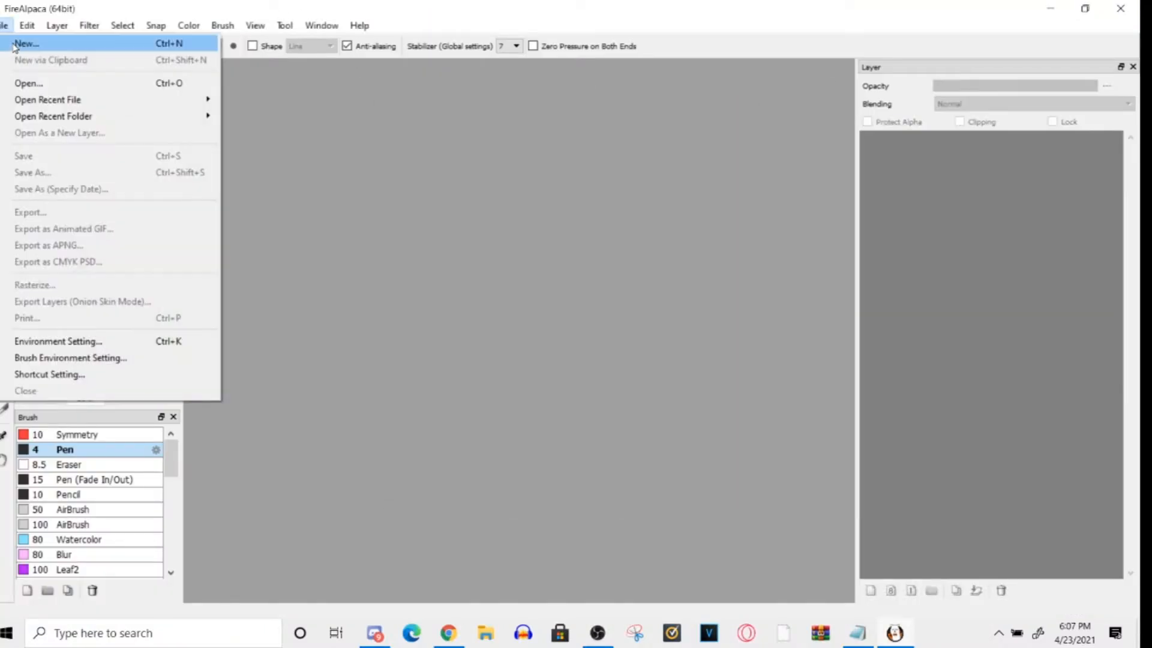
click(24, 43)
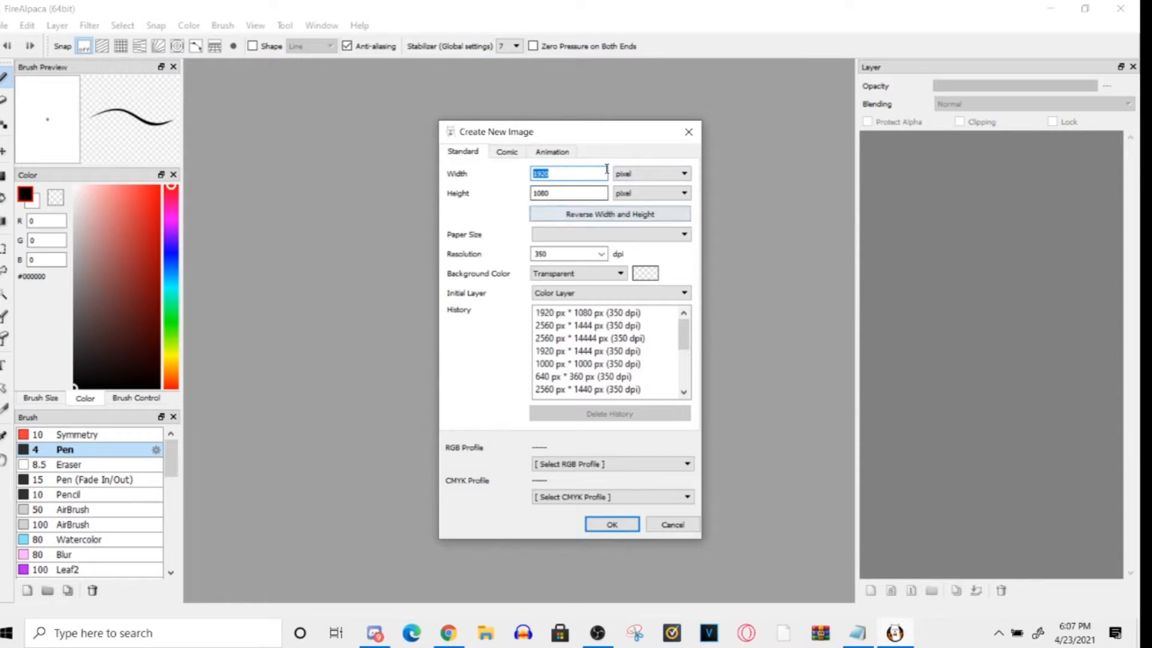
- Check the free space on the Windows (C:) drive under This PC in File Explorer
click(479, 634)
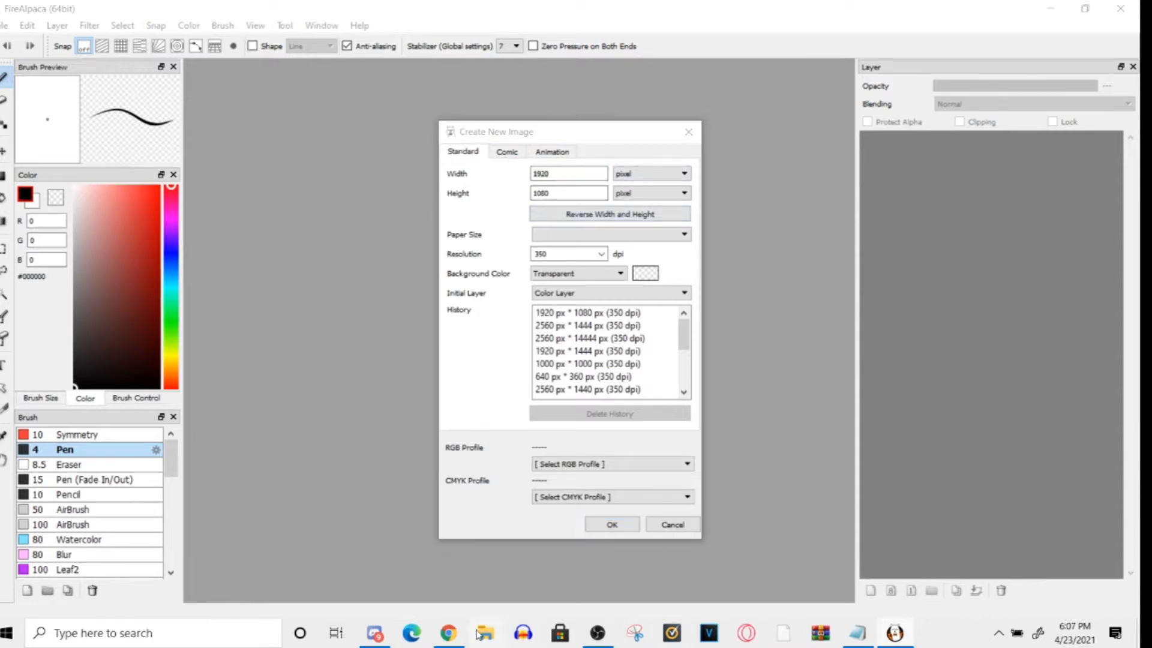
click(366, 295)
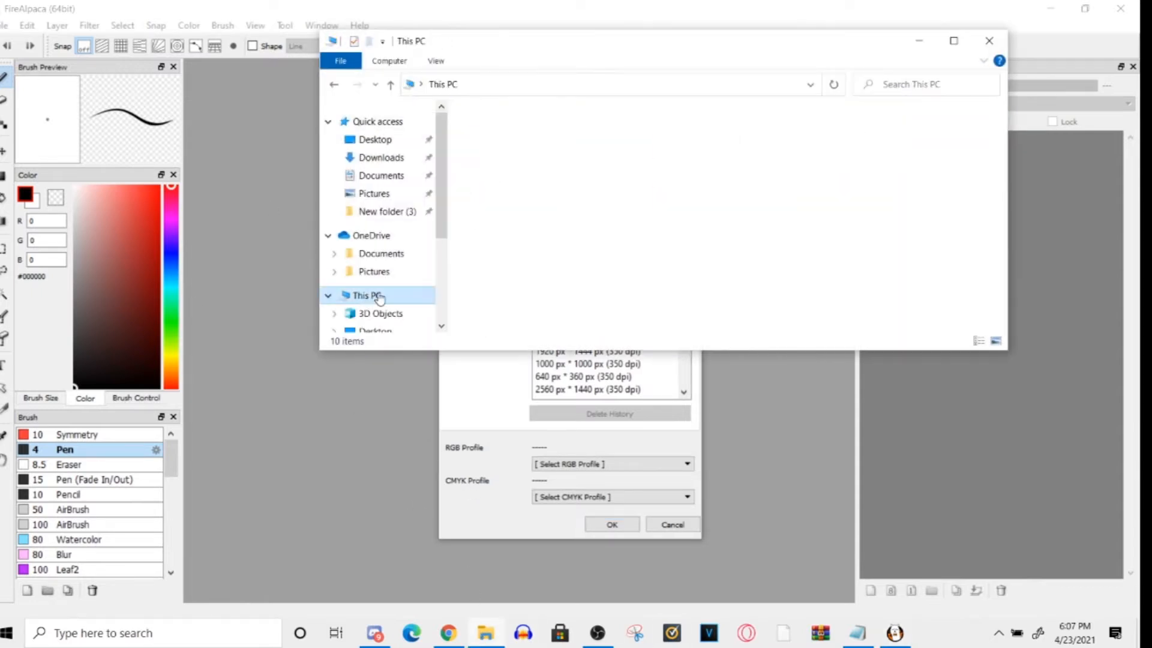
click(953, 40)
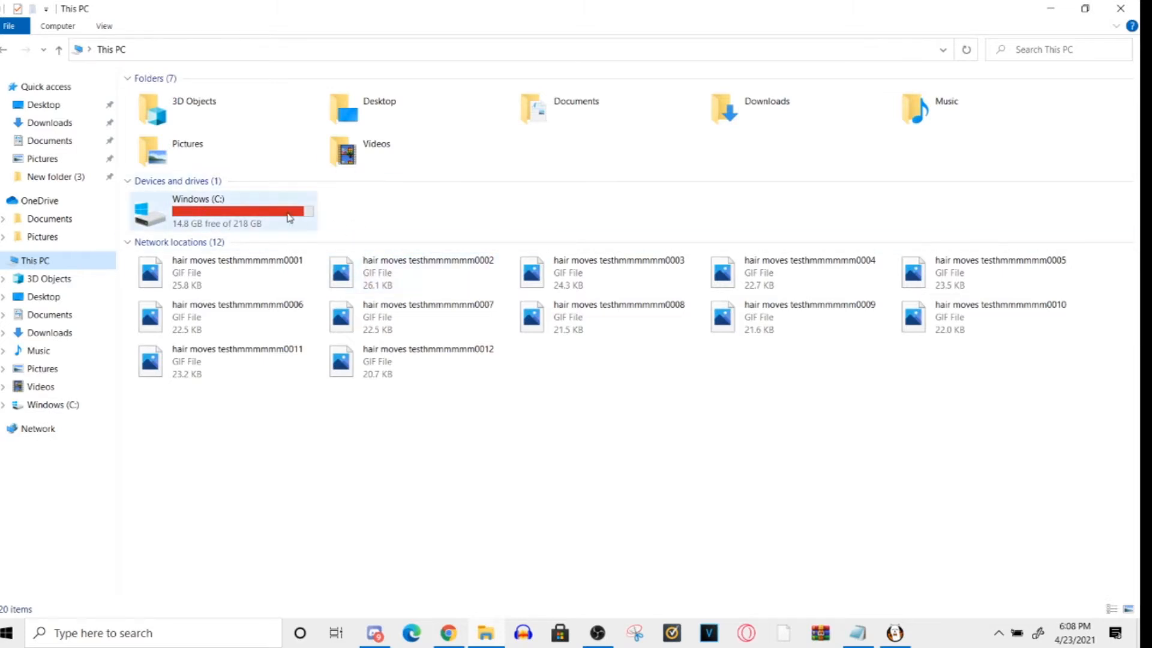
click(1050, 8)
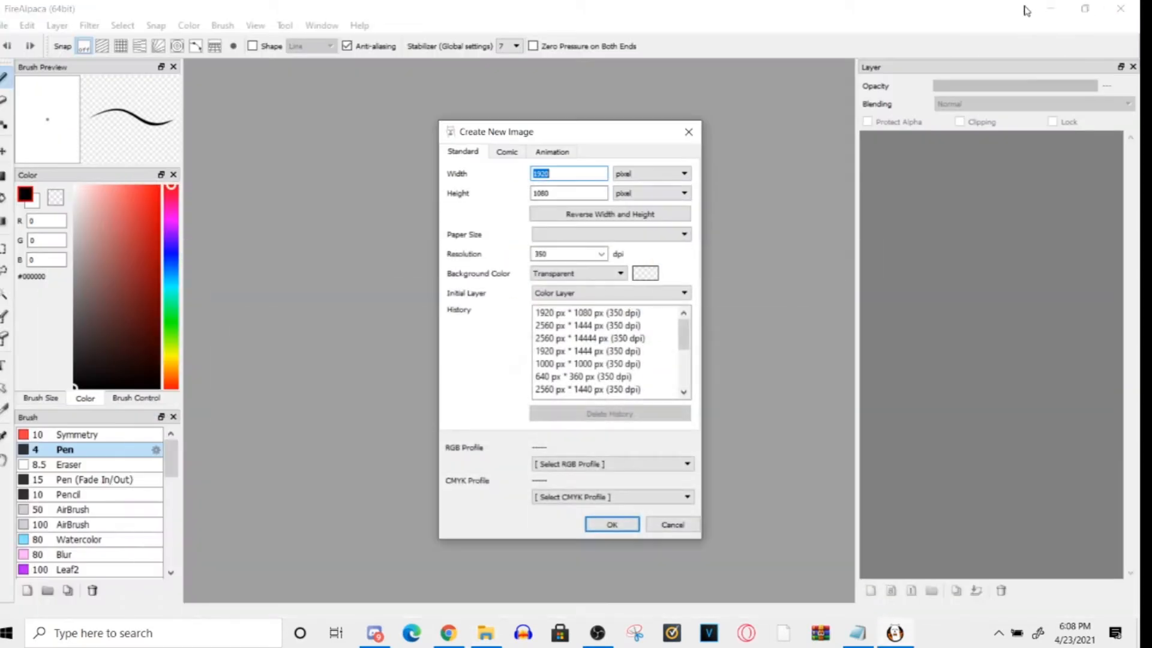
- Create a 1920 × 1080 pixel transparent image at 350 dpi and try undo and redo on a freehand circle
click(608, 525)
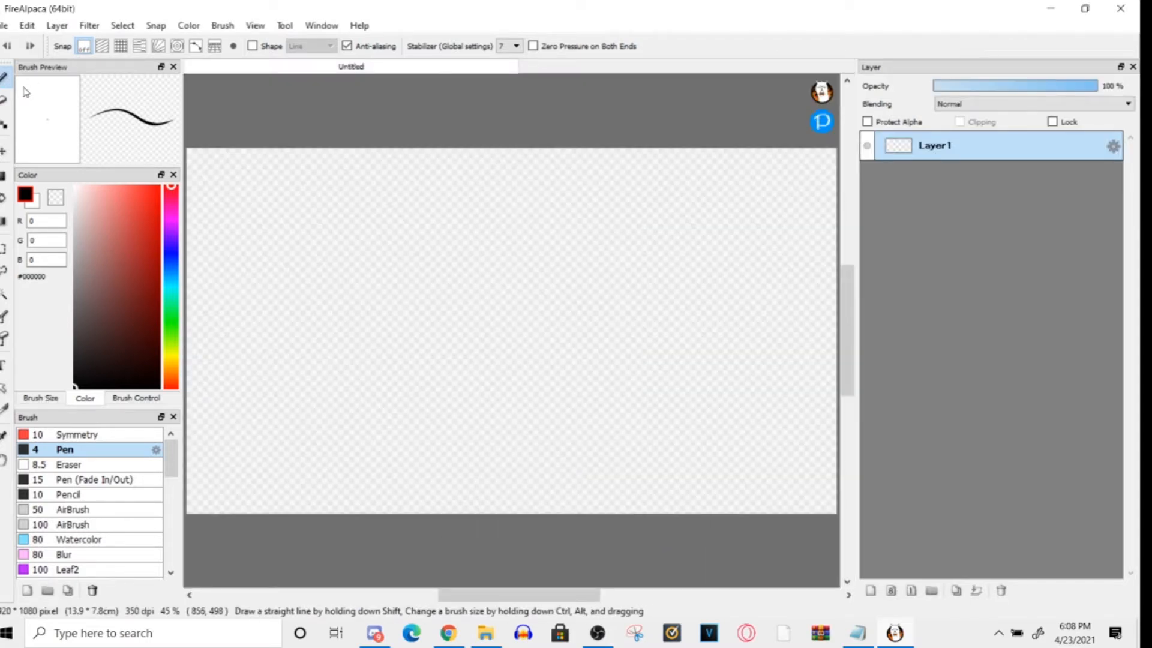
mouse_move(452, 427)
mouse_down()
mouse_move(534, 420)
mouse_move(455, 375)
mouse_up()
key(ctrl+z)
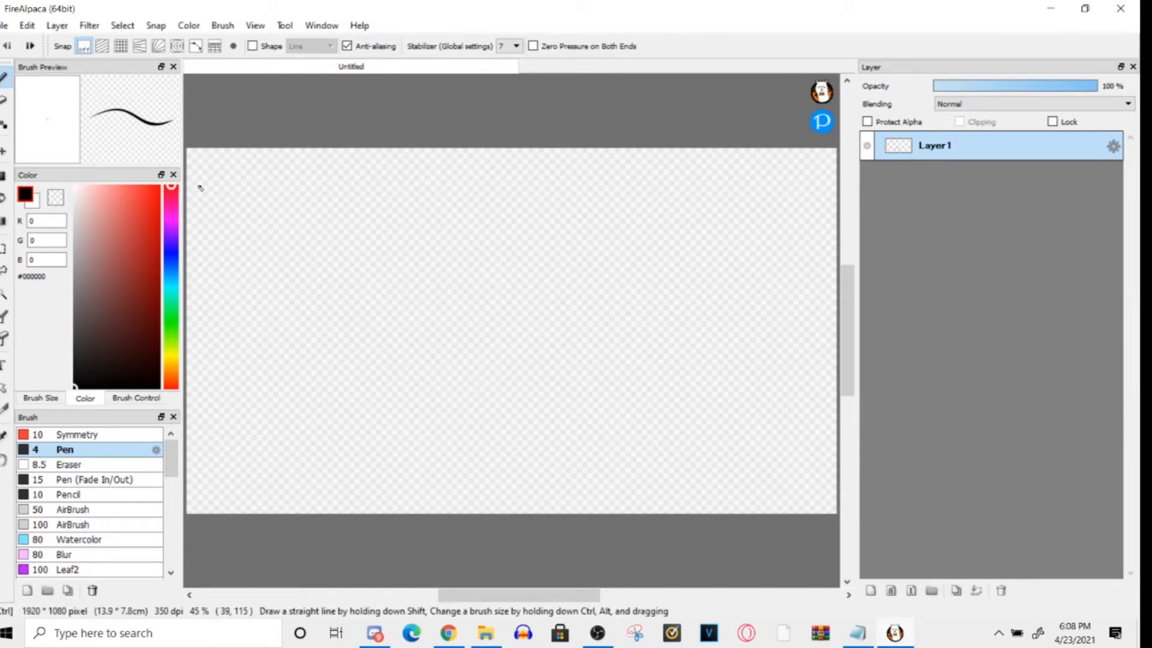
key(ctrl+y)
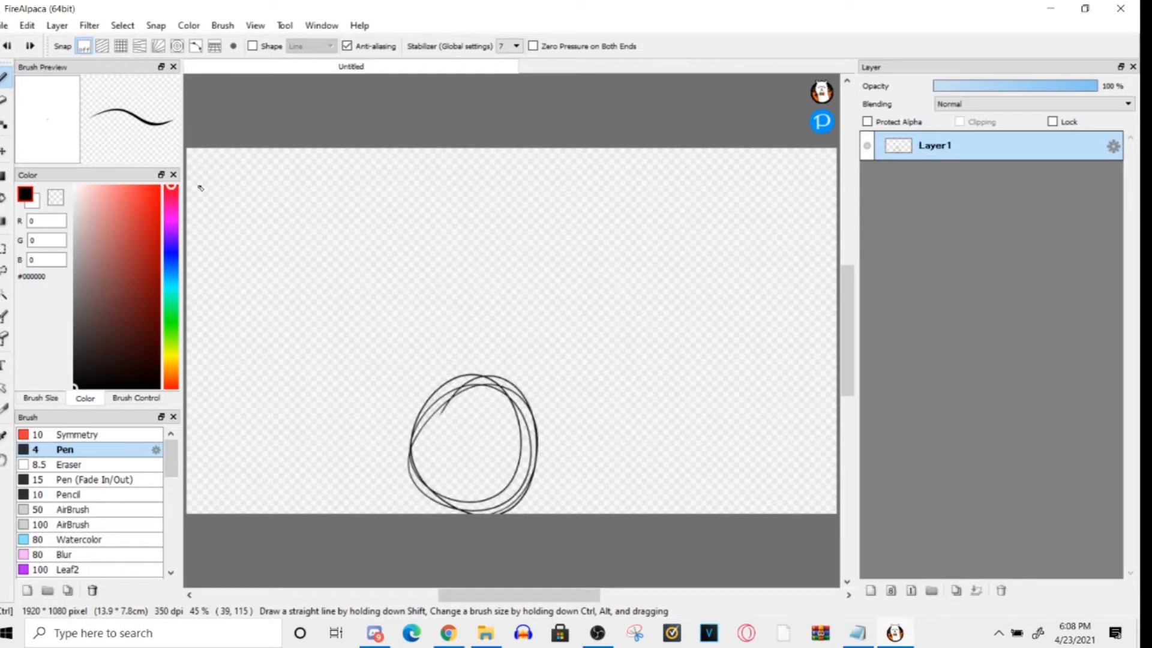
key(ctrl+z)
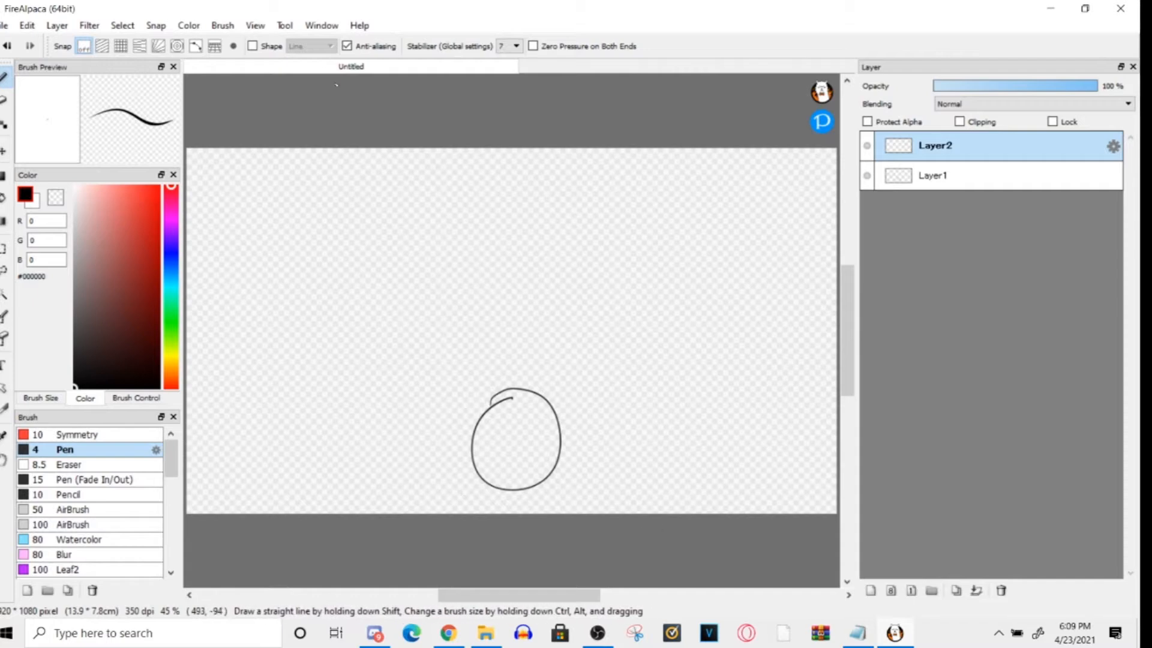
- Turn on Onion Skin Mode for the image with the circle on Layer1 and an empty Layer2
click(266, 24)
mouse_move(223, 25)
mouse_move(260, 27)
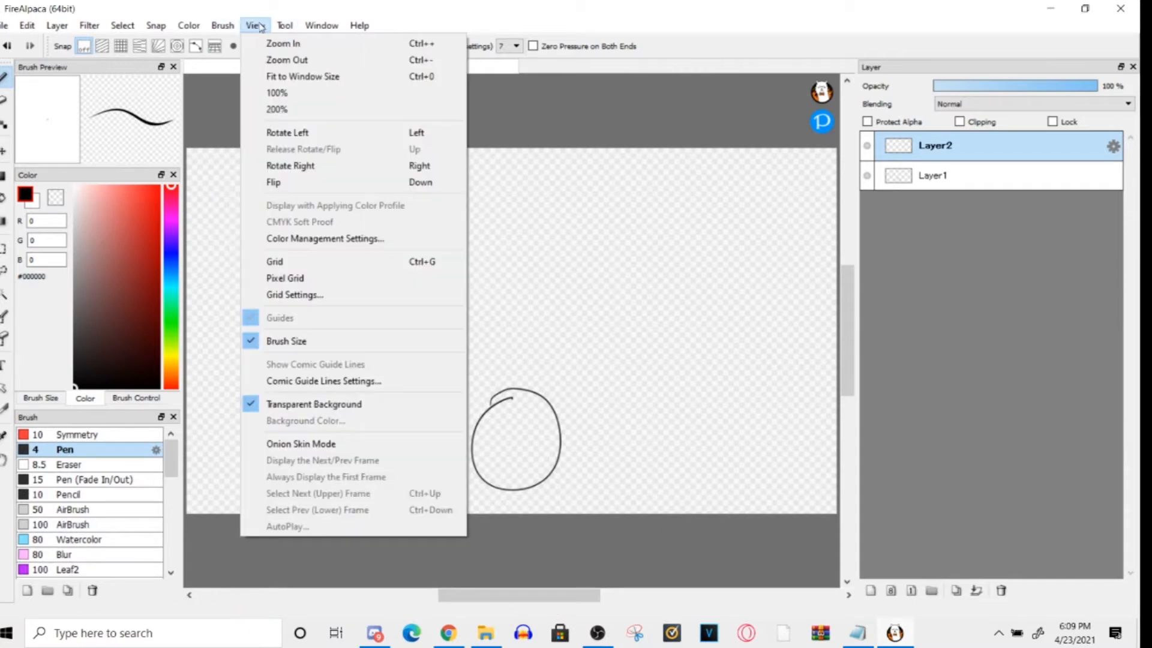
click(292, 444)
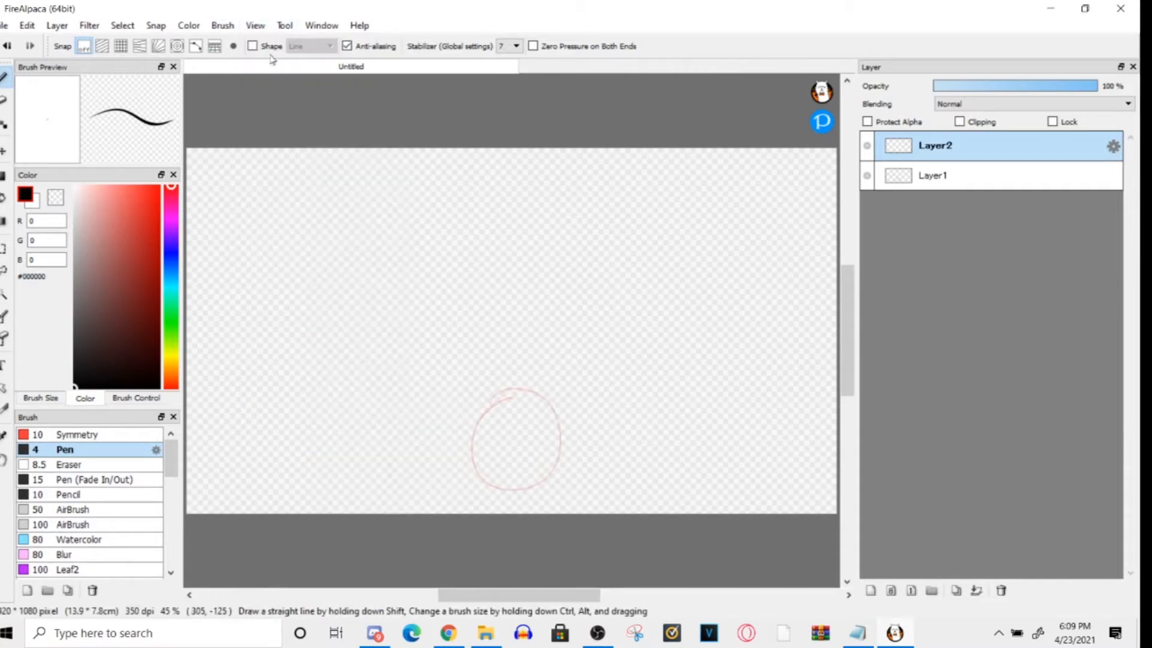
- Review the onion skin options and switch between Layer1 and Layer2 to compare how the circle is displayed
click(222, 25)
mouse_move(255, 25)
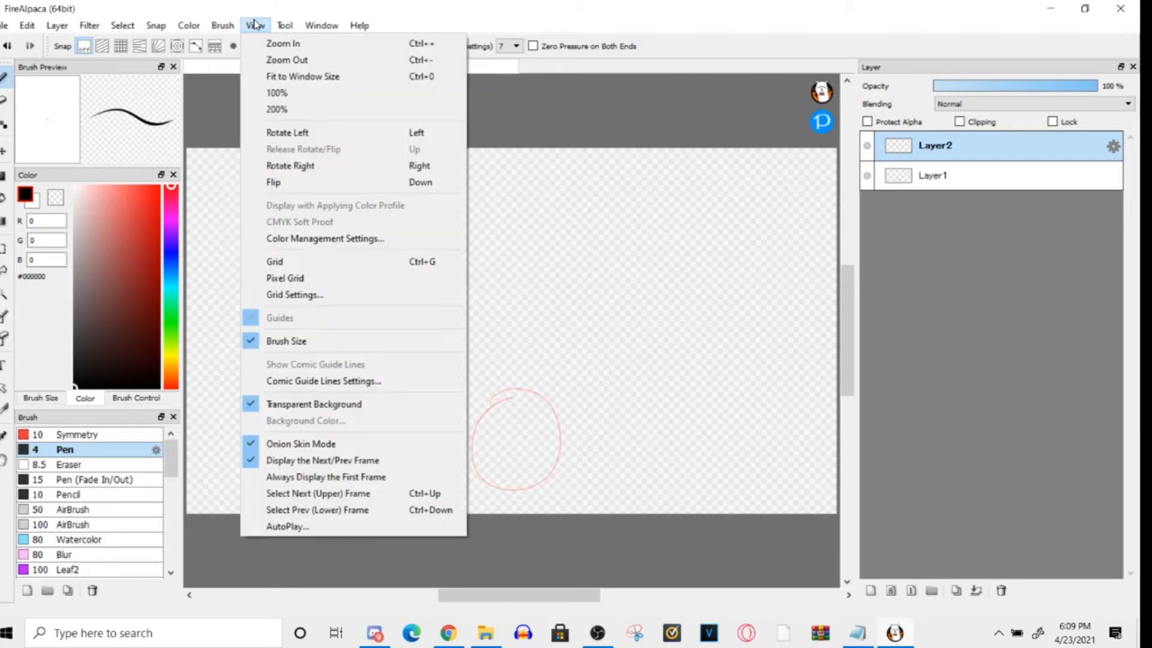
click(279, 545)
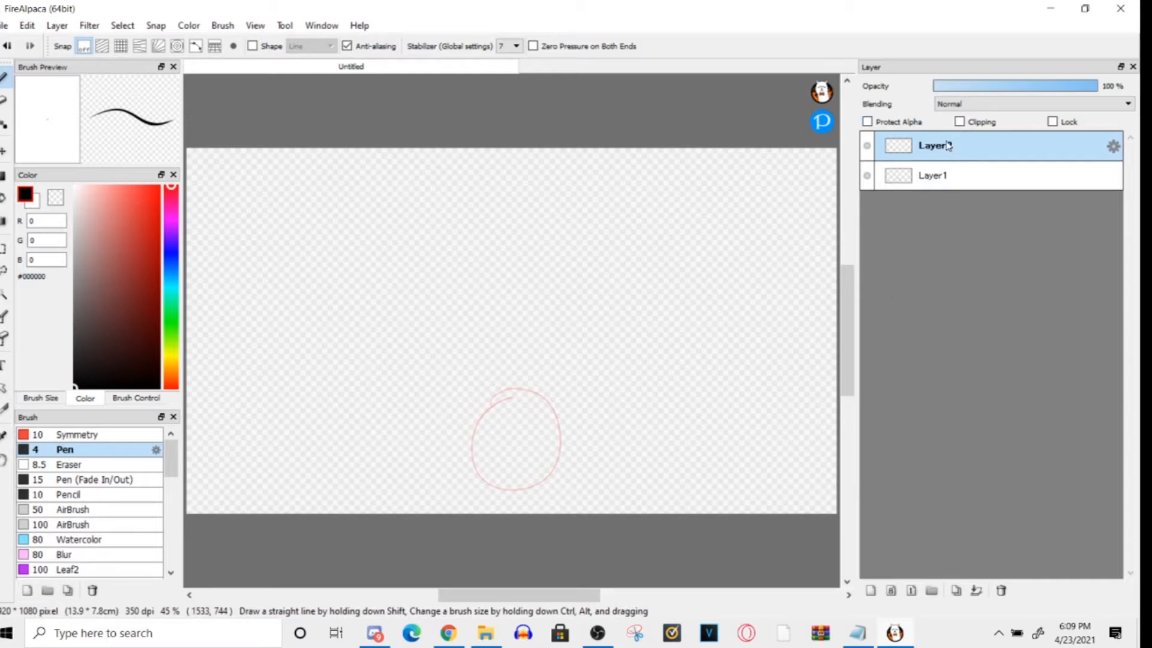
click(975, 177)
click(255, 25)
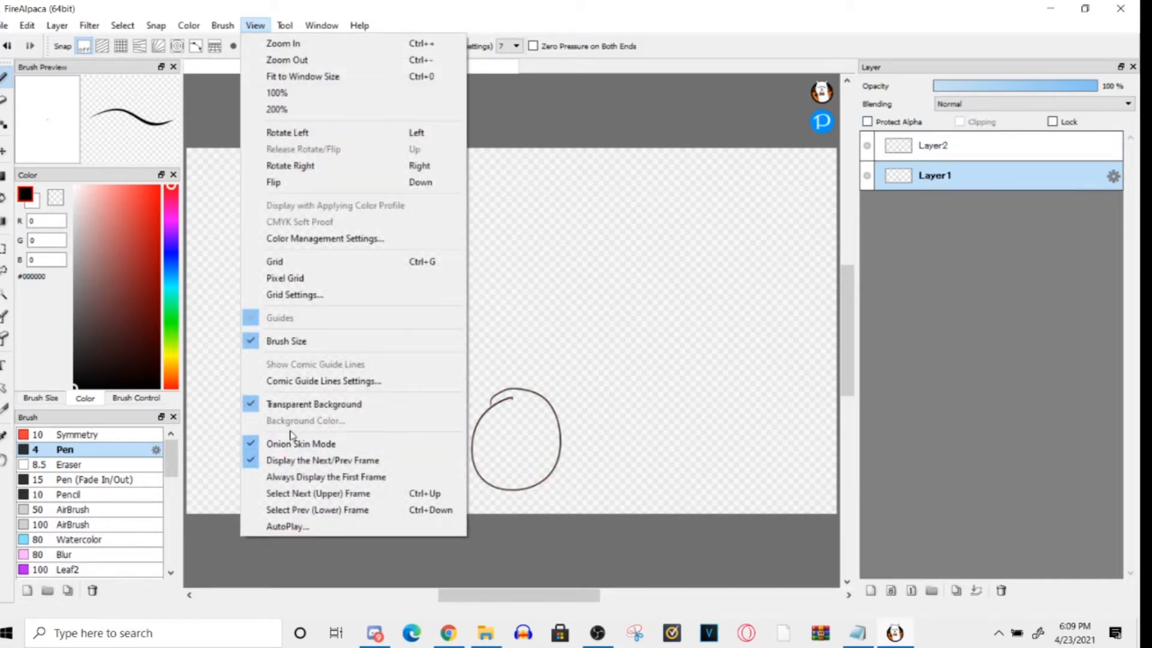
click(943, 275)
click(255, 27)
click(950, 341)
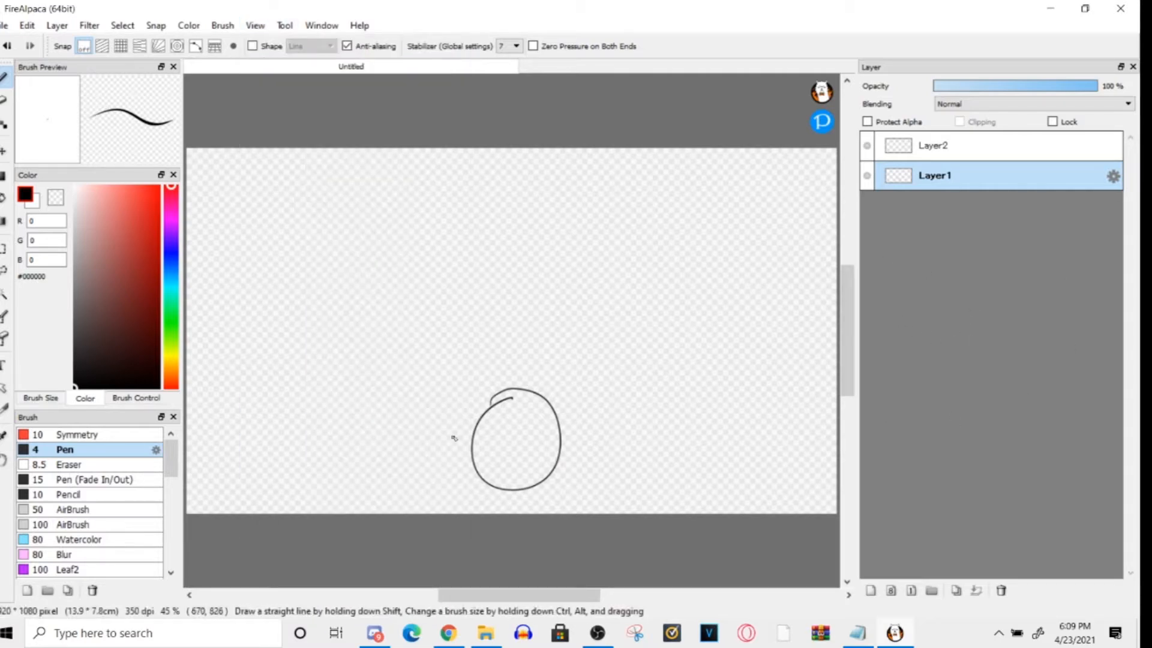
click(907, 151)
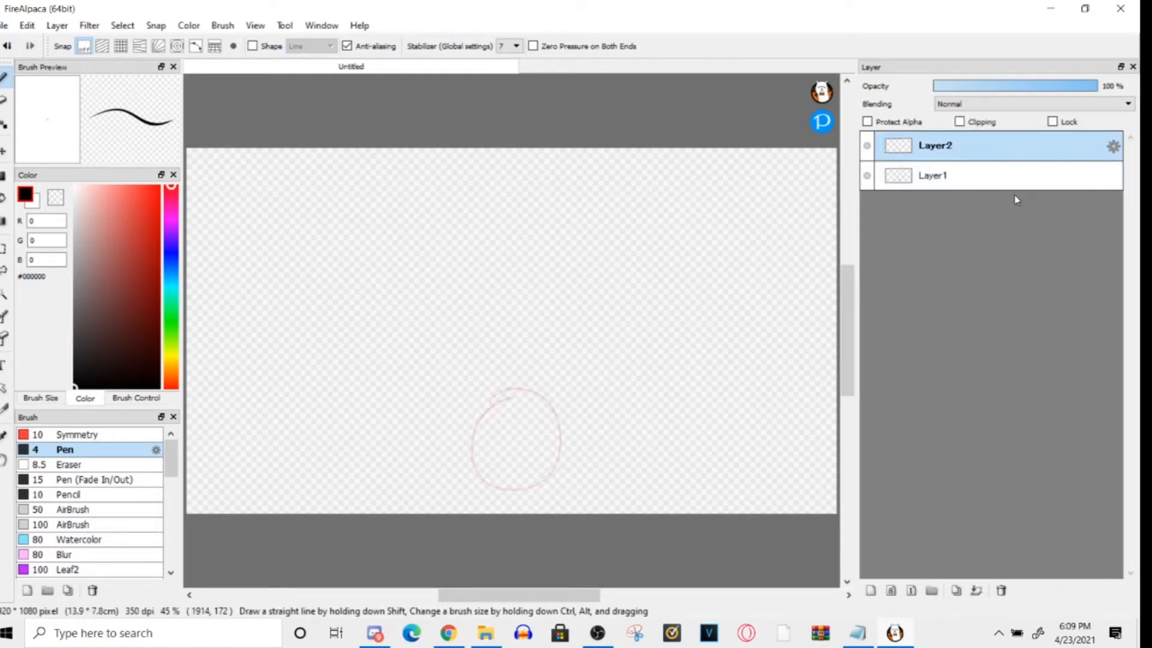
- Draw a slightly higher circle on Layer2 and a still higher one on a new Layer3, and add an empty Layer4
click(4, 25)
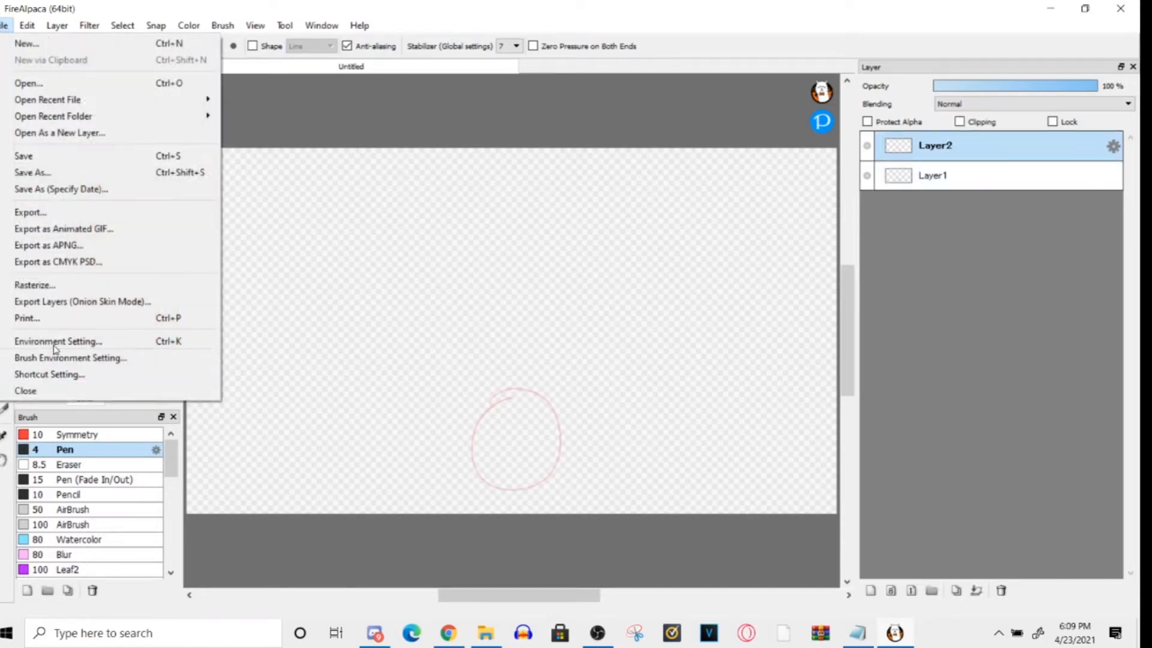
click(354, 544)
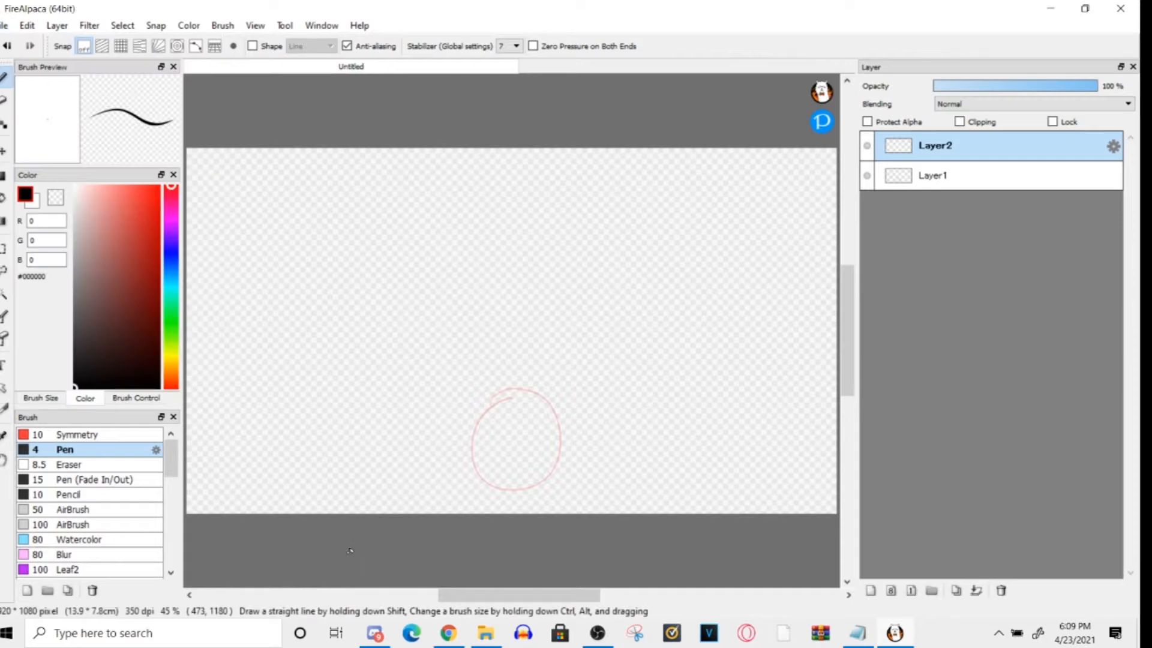
mouse_move(505, 388)
mouse_down()
mouse_move(472, 435)
mouse_move(498, 394)
mouse_up()
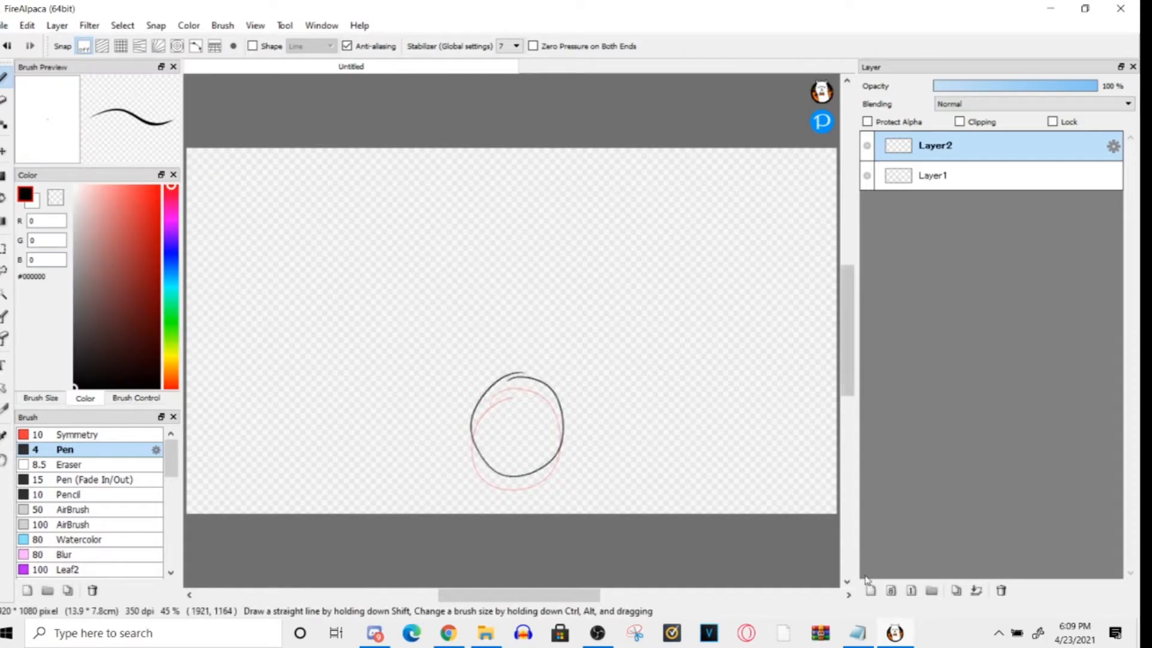
key(ctrl+shift+n)
drag(564, 420, 502, 343)
key(ctrl+shift+n)
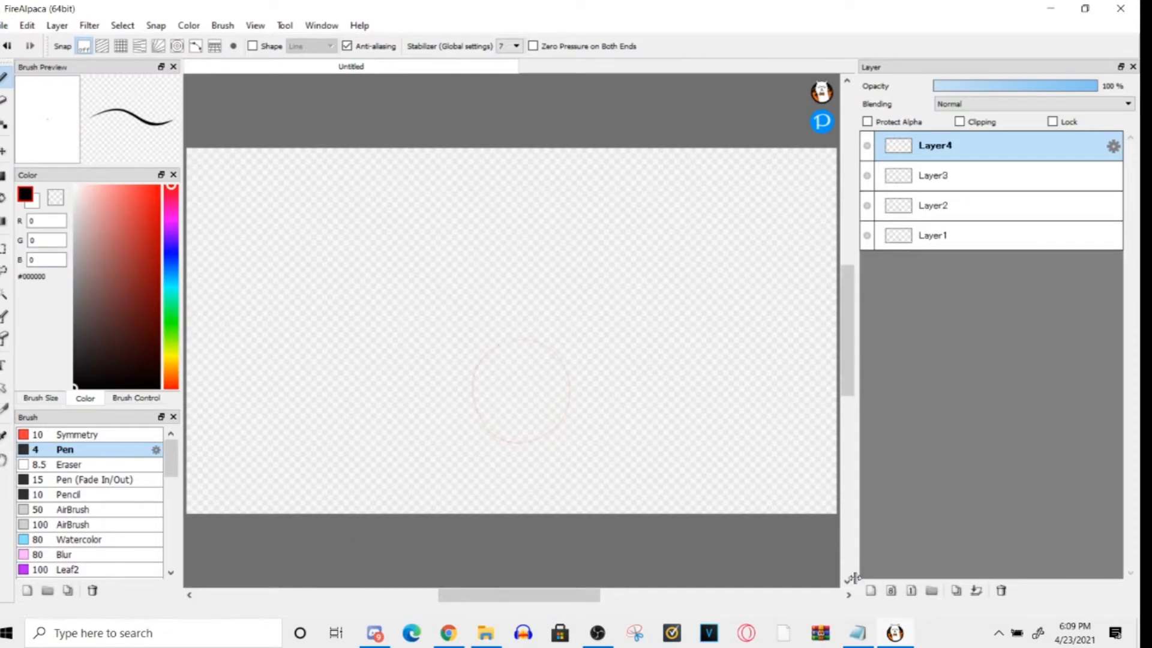
- Examine up close how the previous and next frames' circles are tinted around Layer2, and compare with the view from Layer3
click(972, 220)
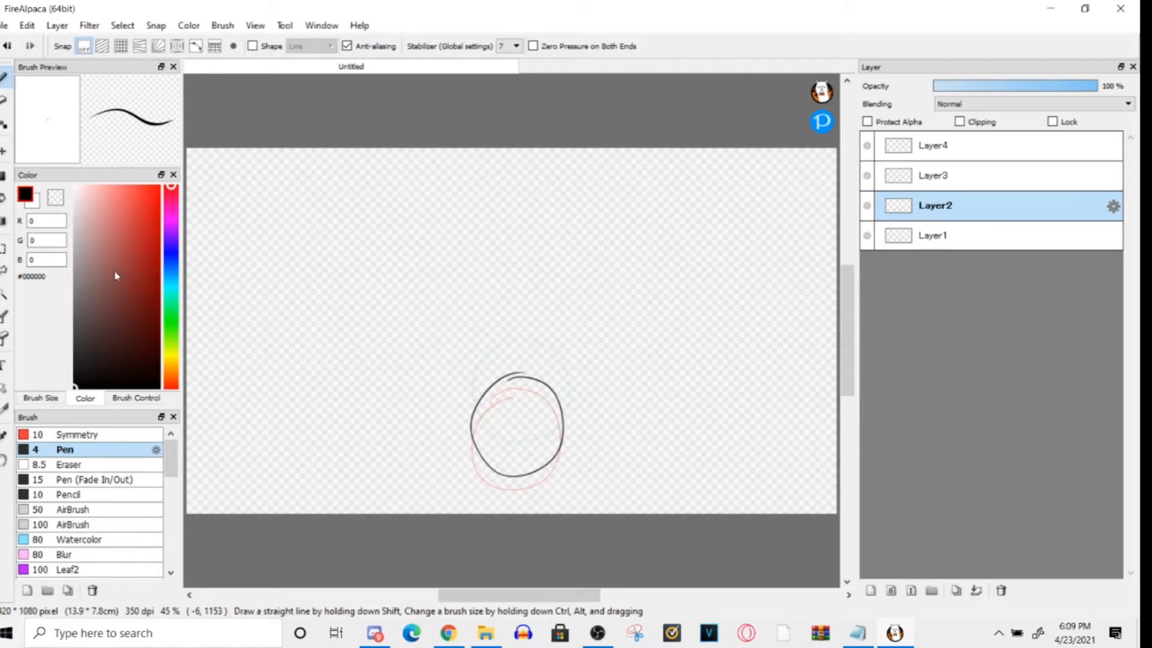
scroll(488, 442, down, 1)
scroll(496, 427, up, 3)
scroll(496, 427, up, 1)
scroll(519, 383, down, 2)
scroll(520, 373, up, 1)
scroll(536, 358, down, 1)
scroll(606, 336, up, 2)
scroll(681, 301, down, 2)
scroll(681, 300, up, 2)
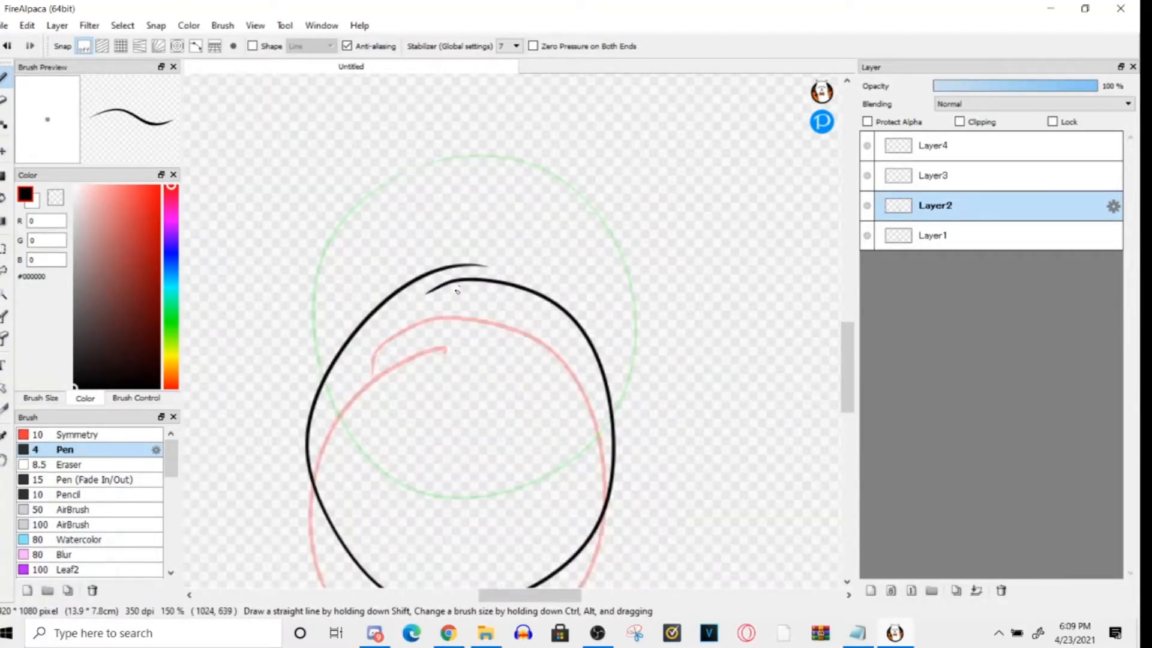
drag(844, 362, 845, 385)
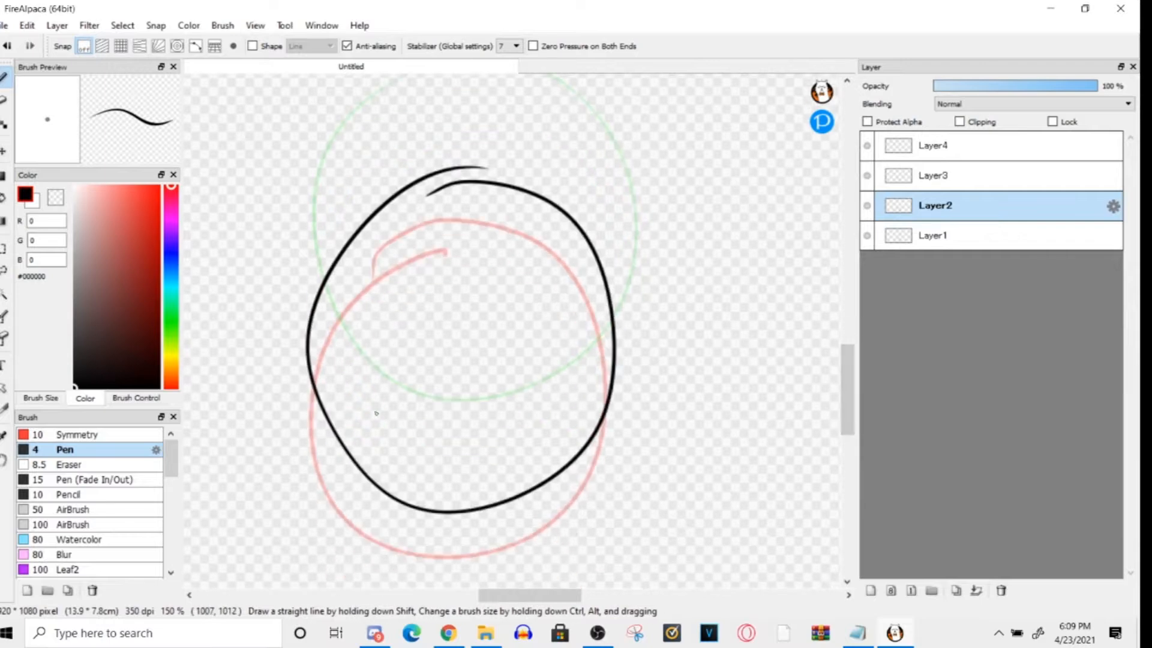
scroll(507, 581, down, 1)
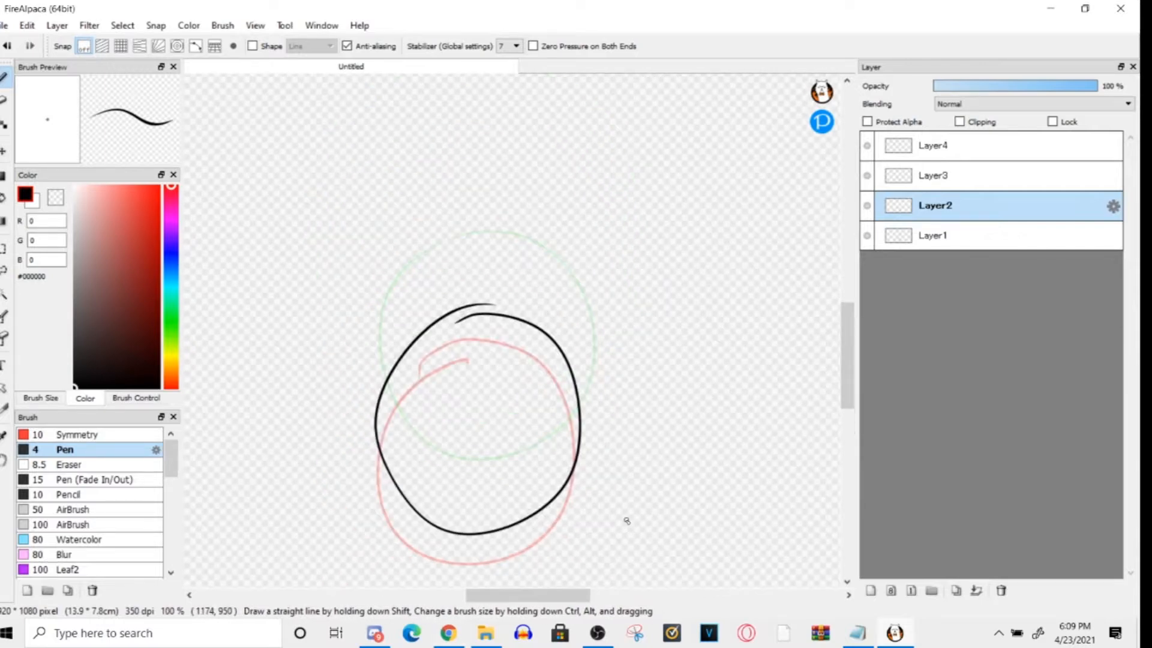
click(945, 175)
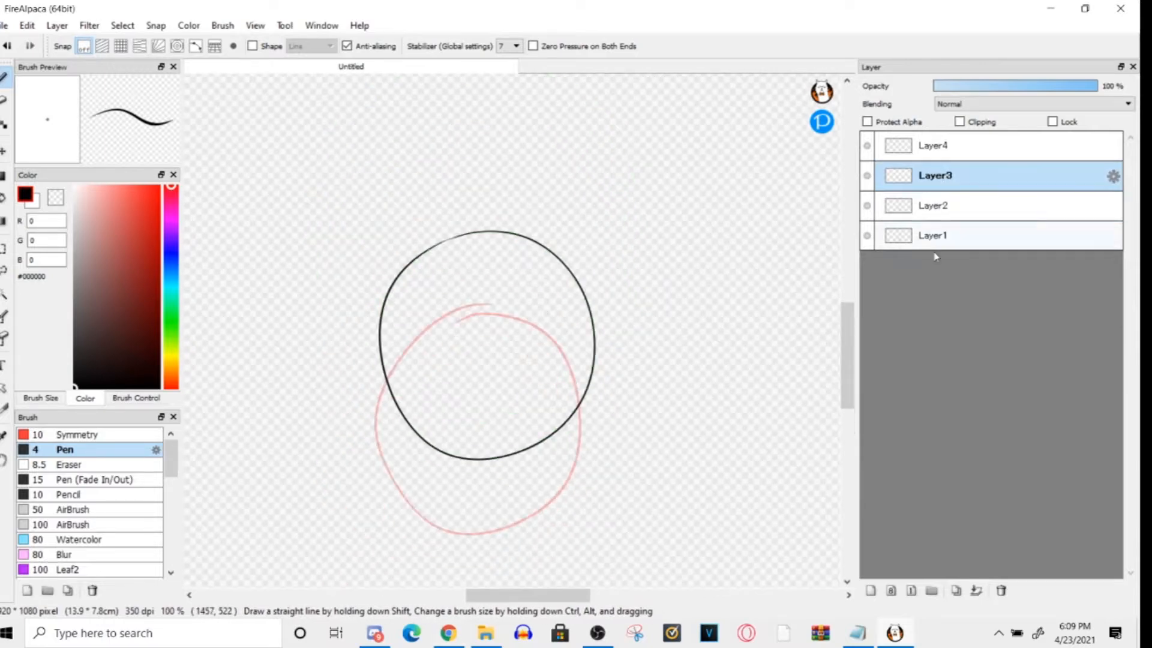
- Draw two arrows on Layer2 pointing at the tinted onion skin circles, and undo them together with the added Layer4
click(954, 207)
drag(647, 426, 569, 486)
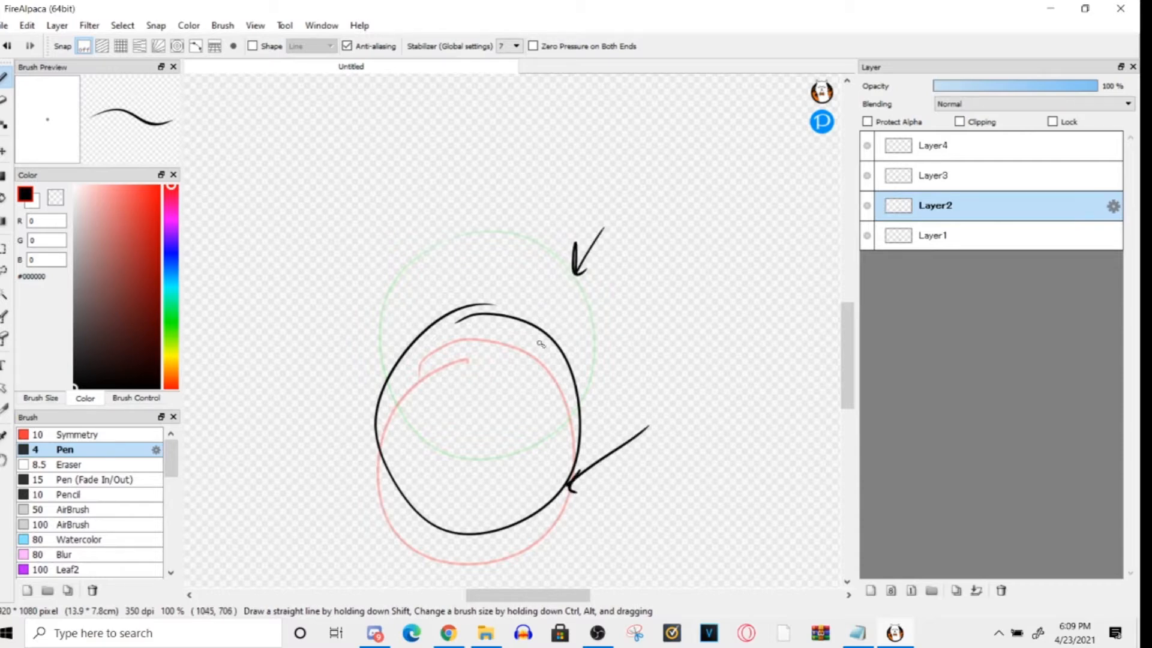
key(ctrl+z)
key(ctrl+z)
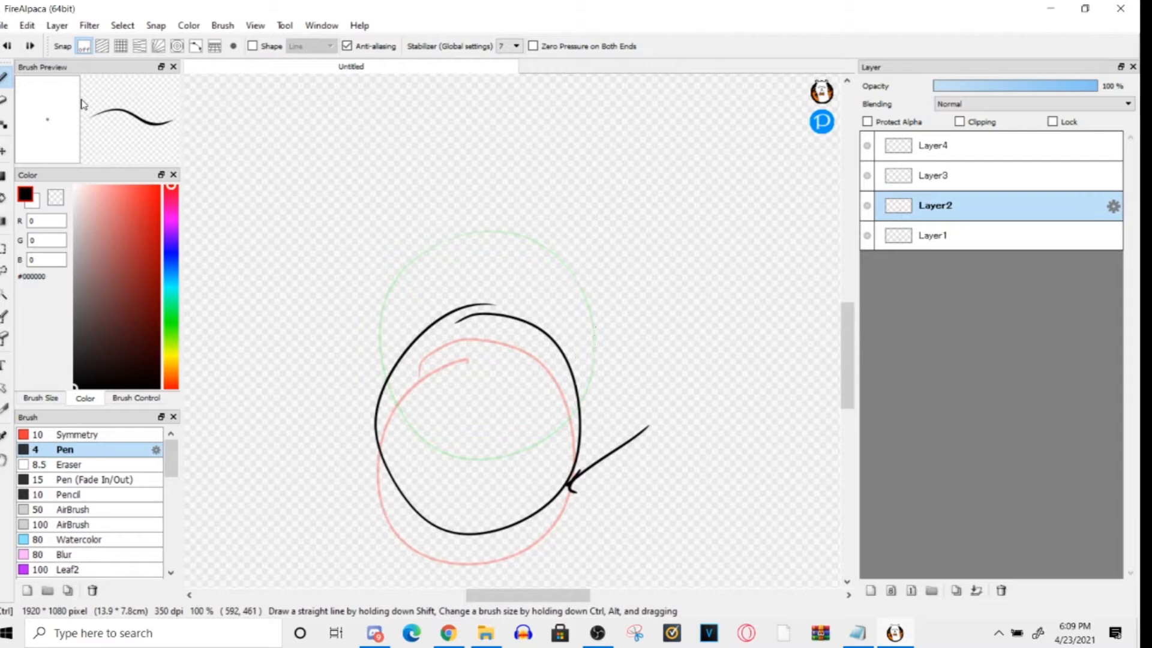
key(ctrl+z)
key(ctrl+z)
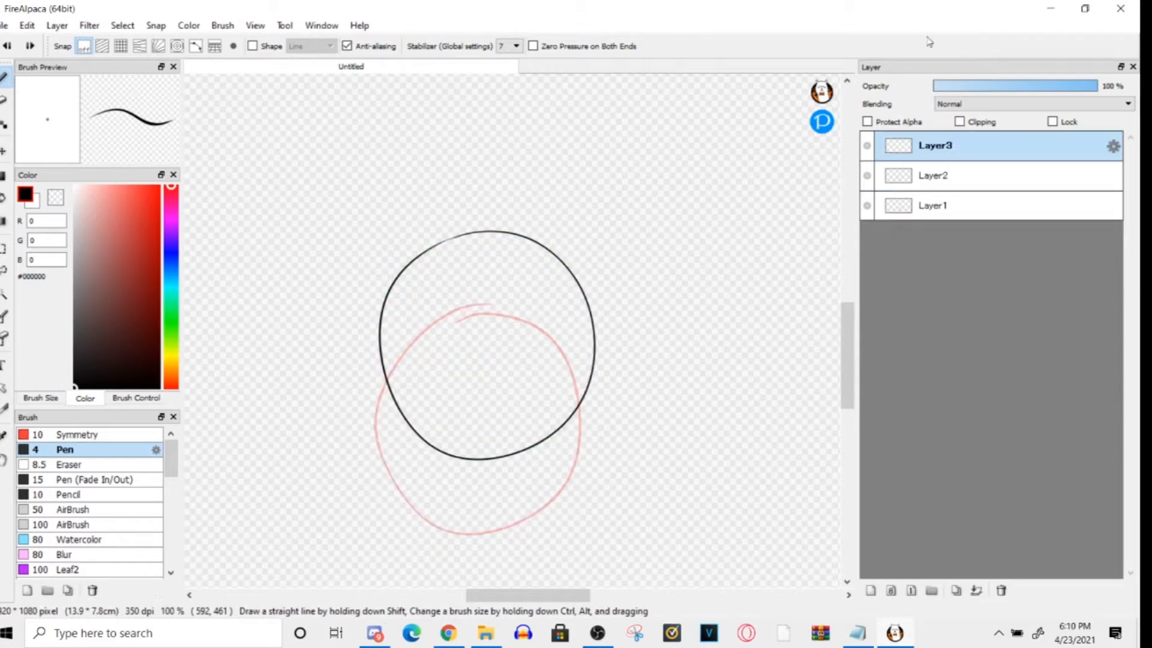
drag(999, 84, 1053, 88)
click(1026, 87)
click(255, 25)
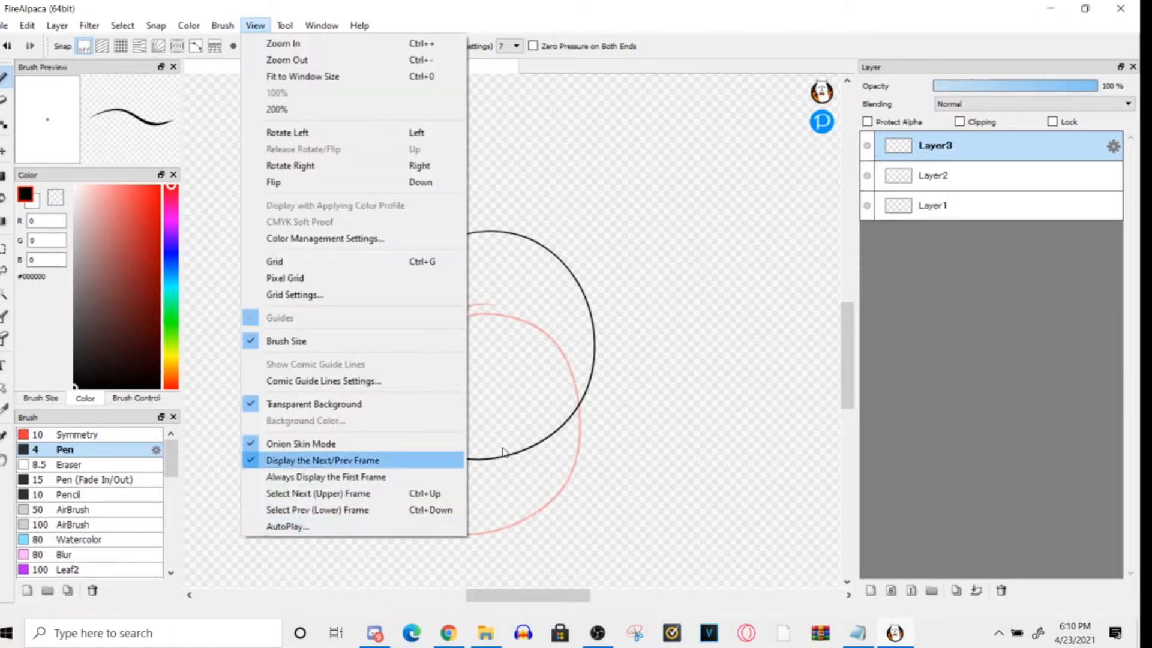
click(912, 406)
- Add three empty layers above Layer3 and make Layer1 the active layer
click(871, 591)
click(870, 591)
click(870, 591)
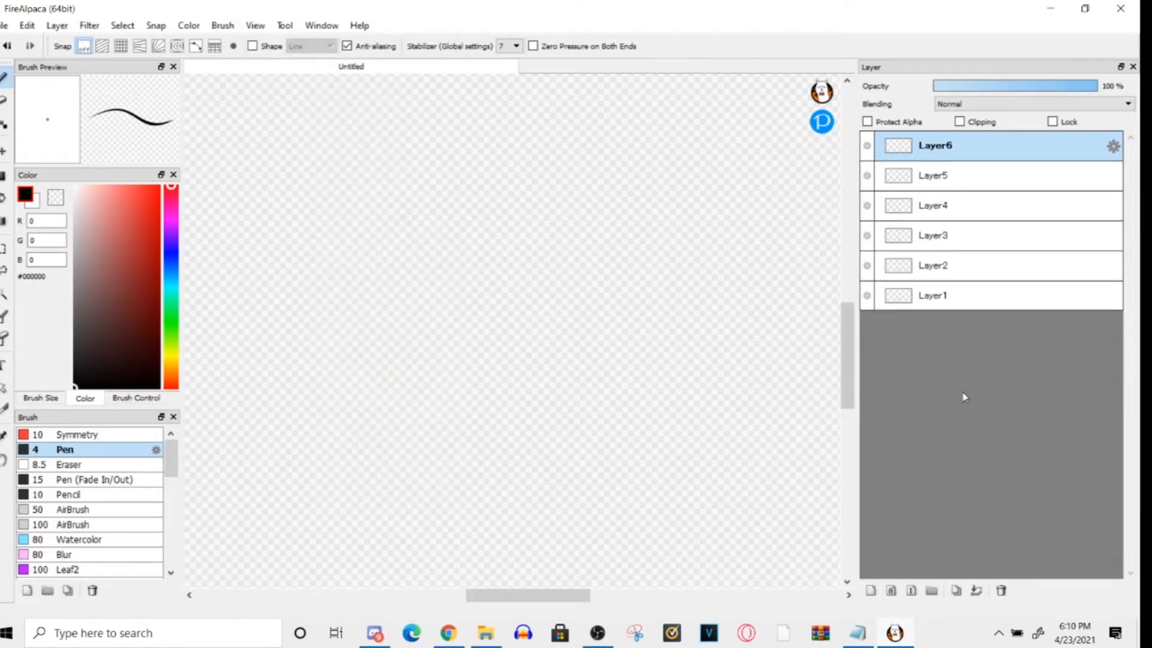
click(951, 305)
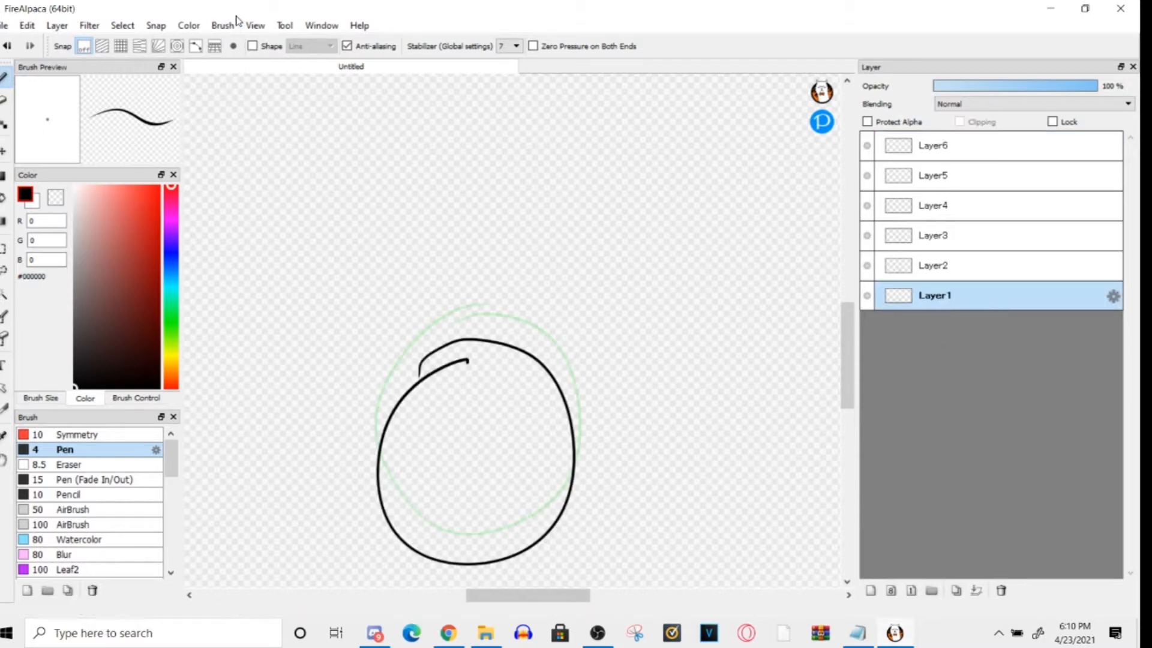
- Preview the animation with AutoPlay at 8 fps and at 12 fps, and close the preview
click(255, 25)
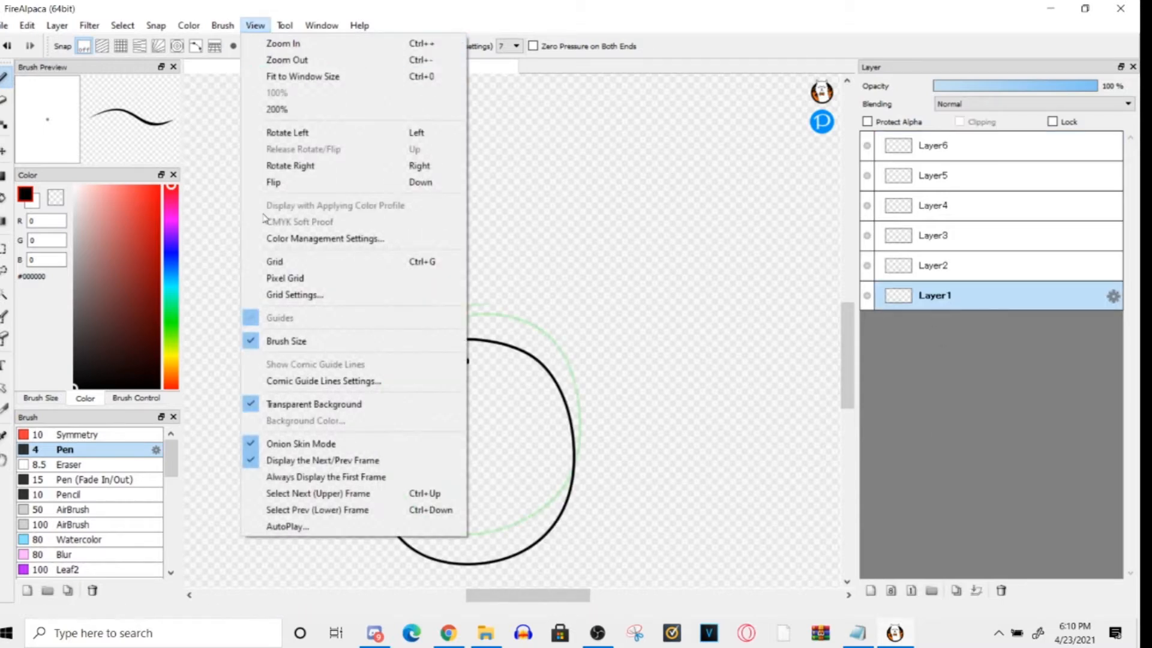
click(274, 531)
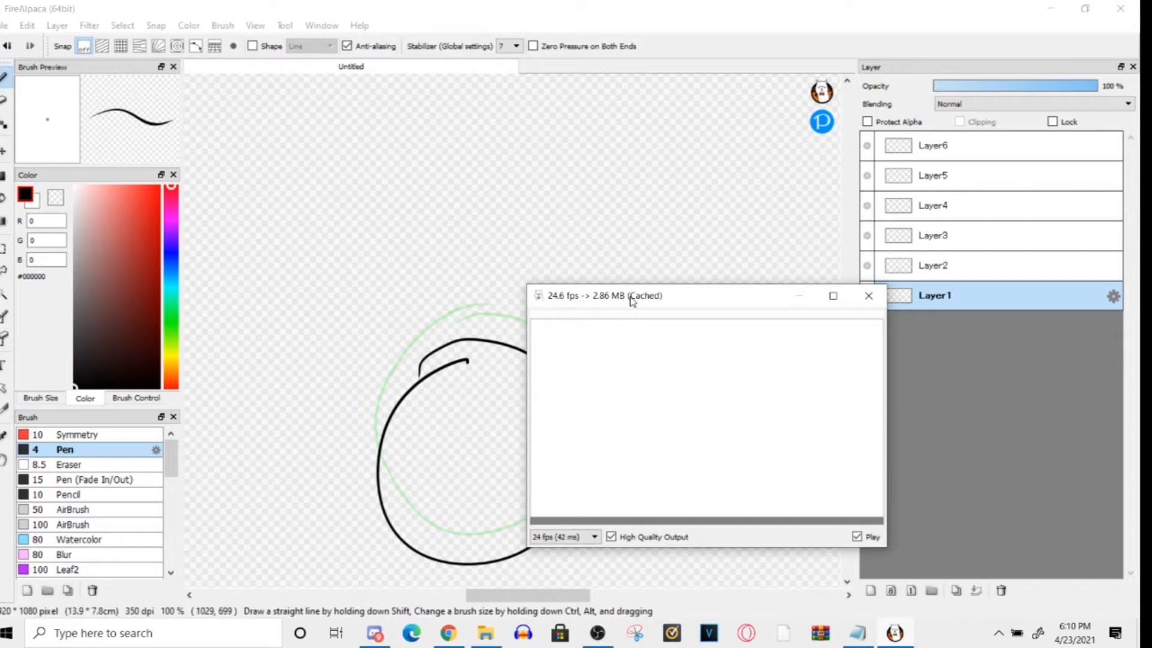
drag(630, 300, 548, 214)
click(479, 451)
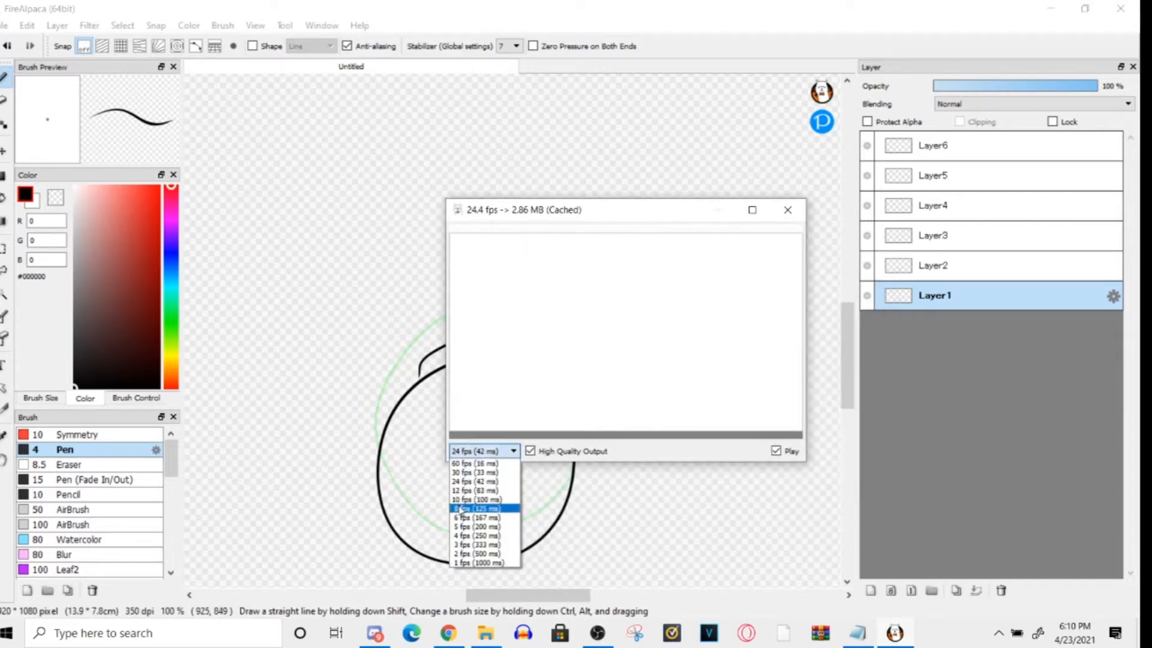
click(457, 512)
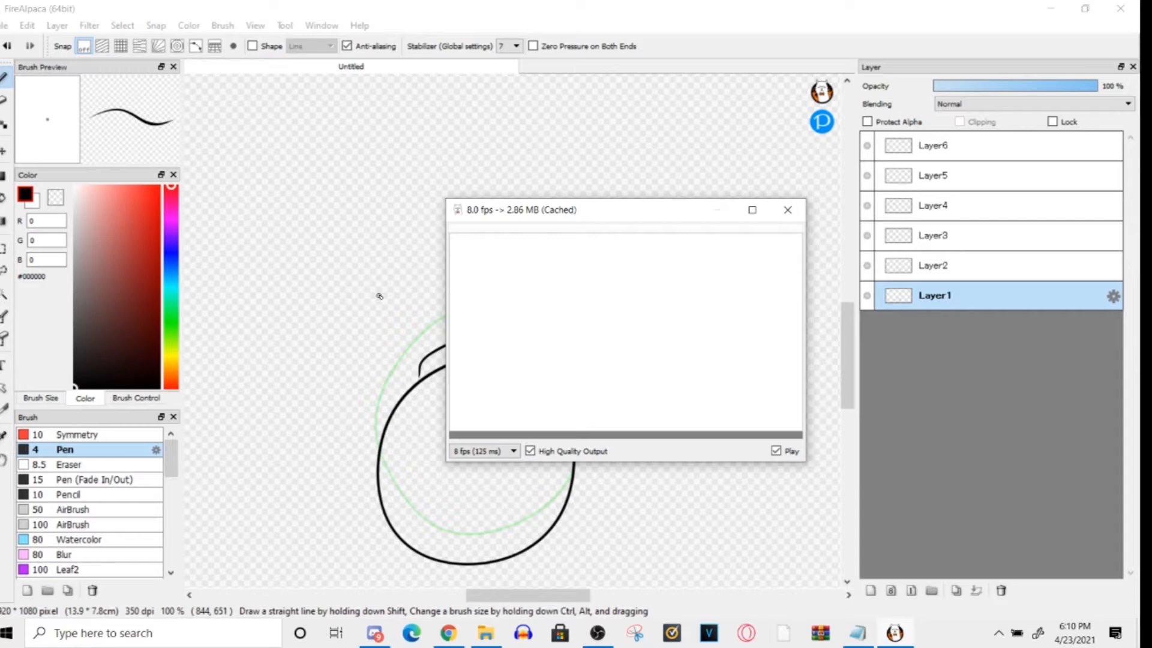
click(474, 451)
click(456, 490)
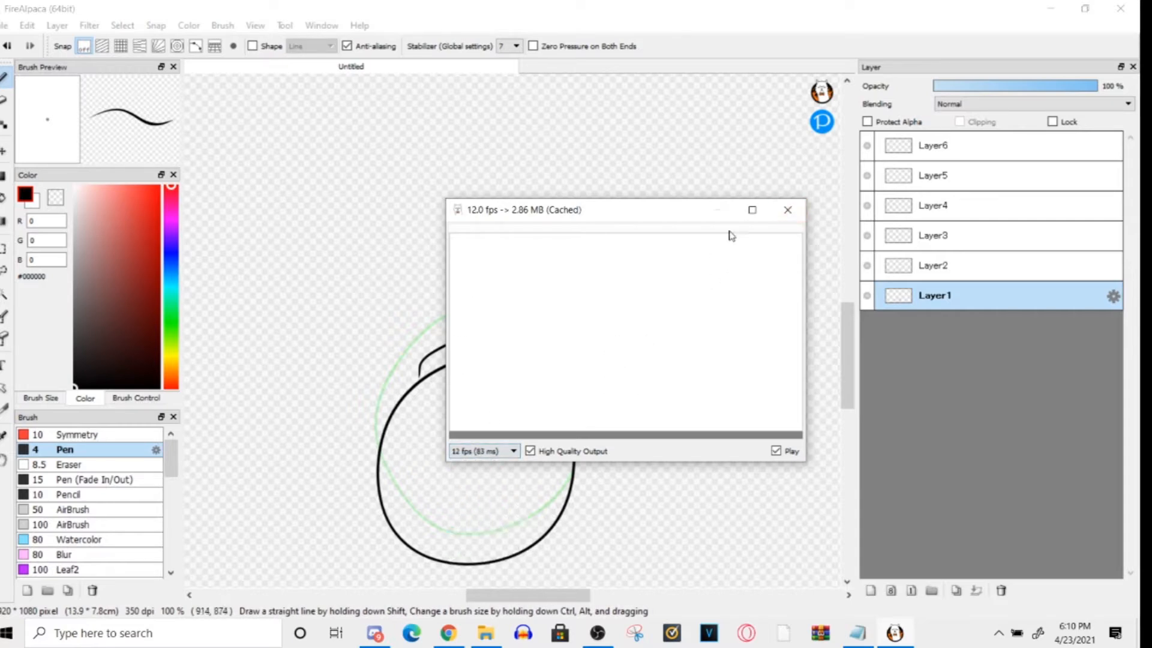
click(787, 209)
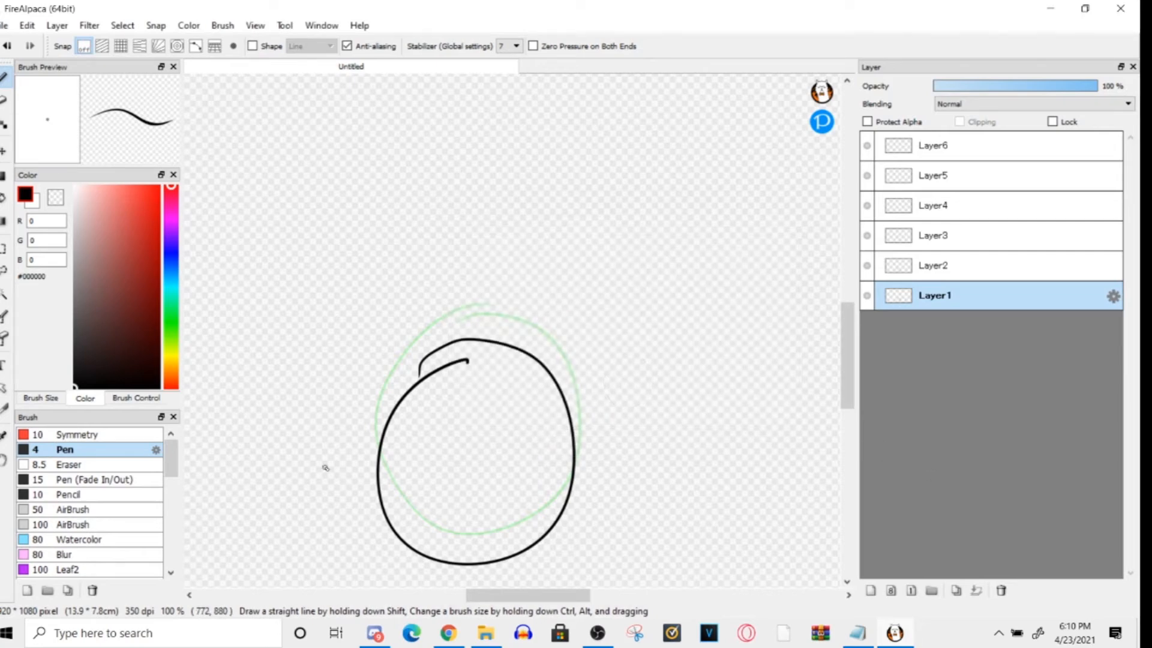
click(5, 25)
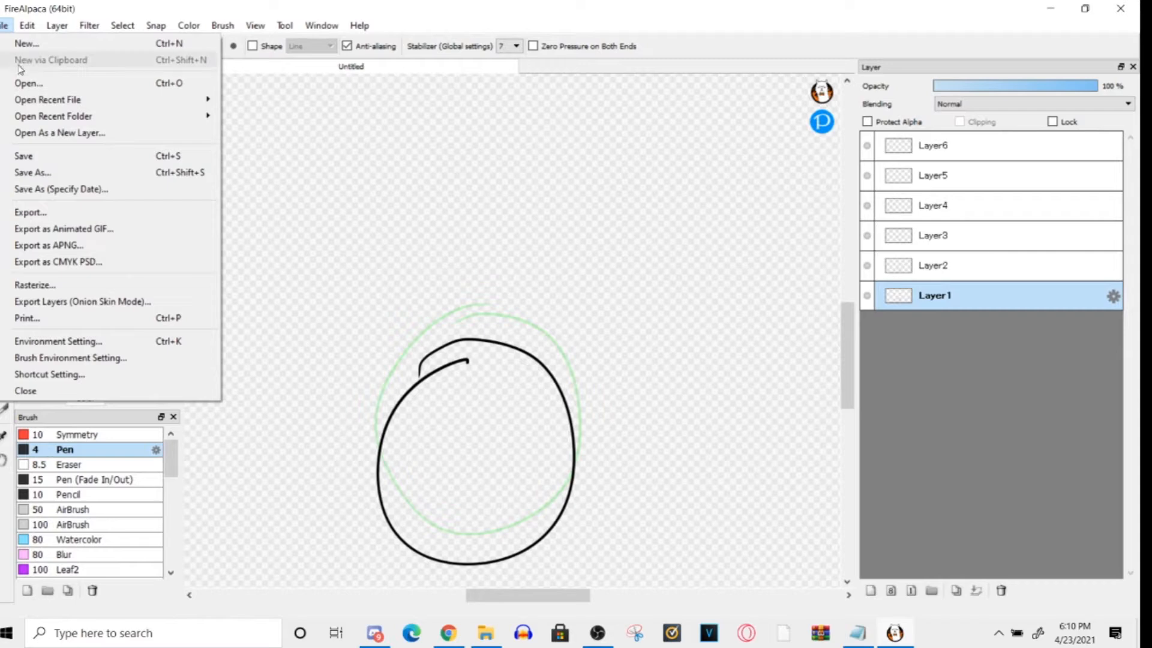
click(454, 354)
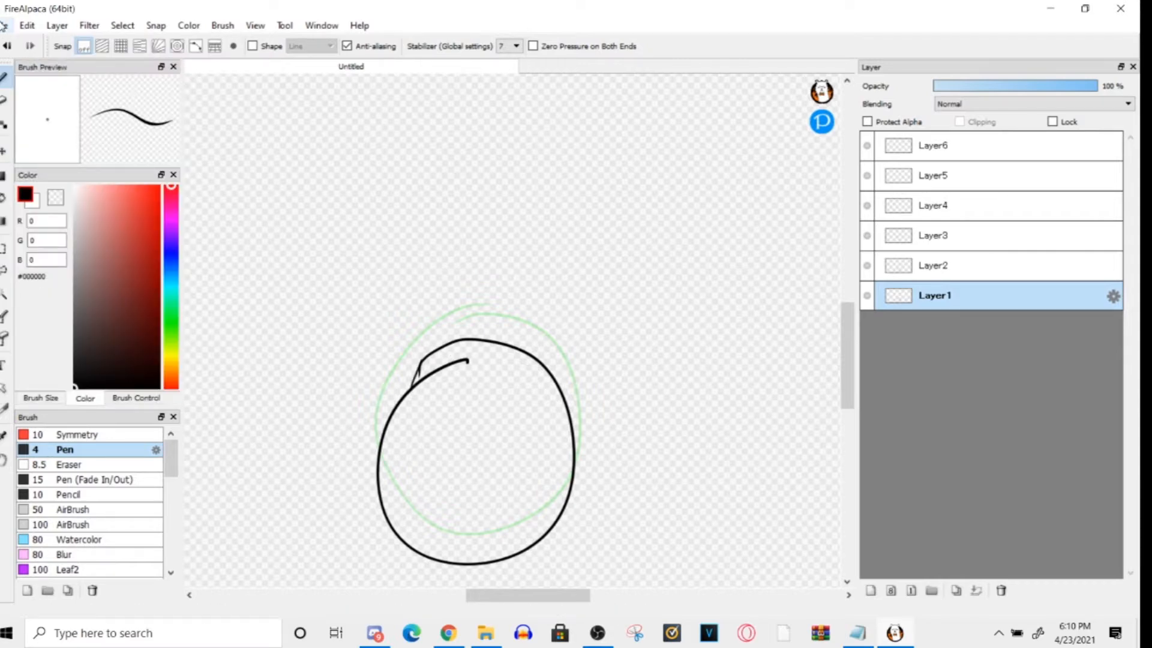
click(256, 26)
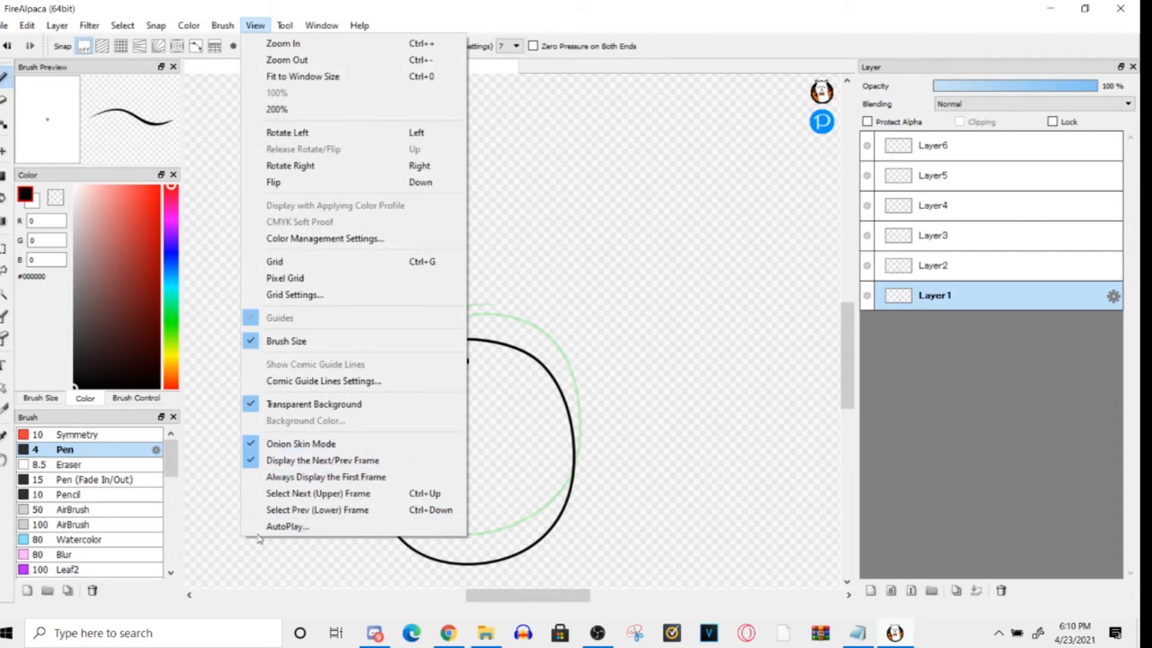
- Start exporting the layers in onion skin mode and choose the Desktop as the export location
click(6, 26)
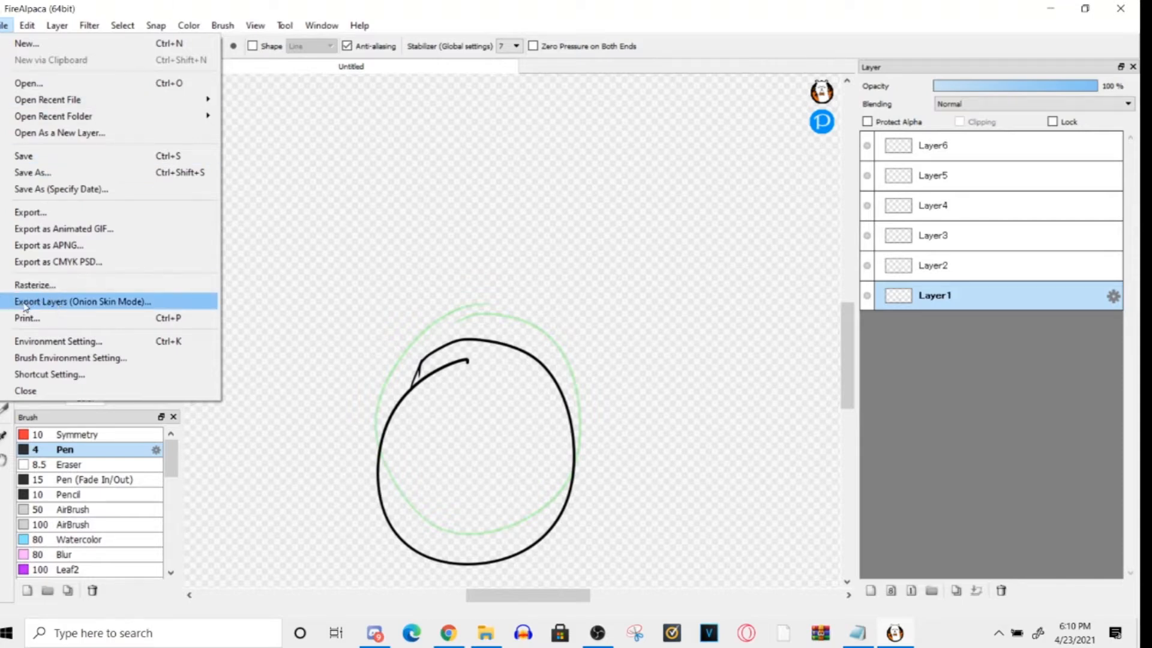
click(84, 301)
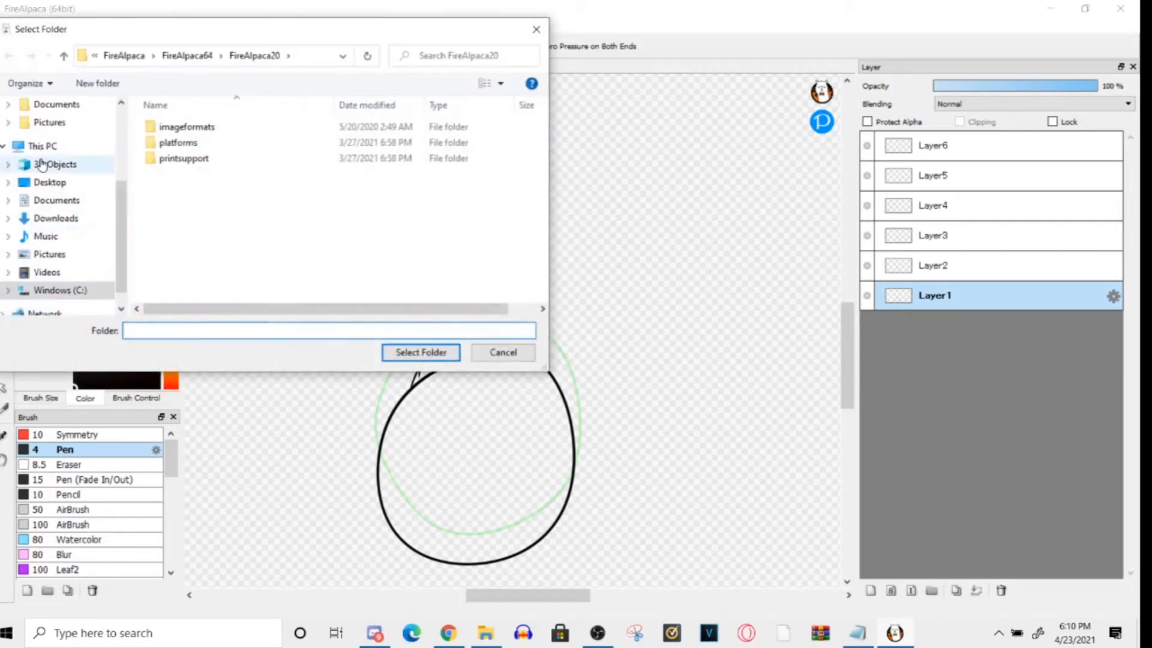
click(49, 182)
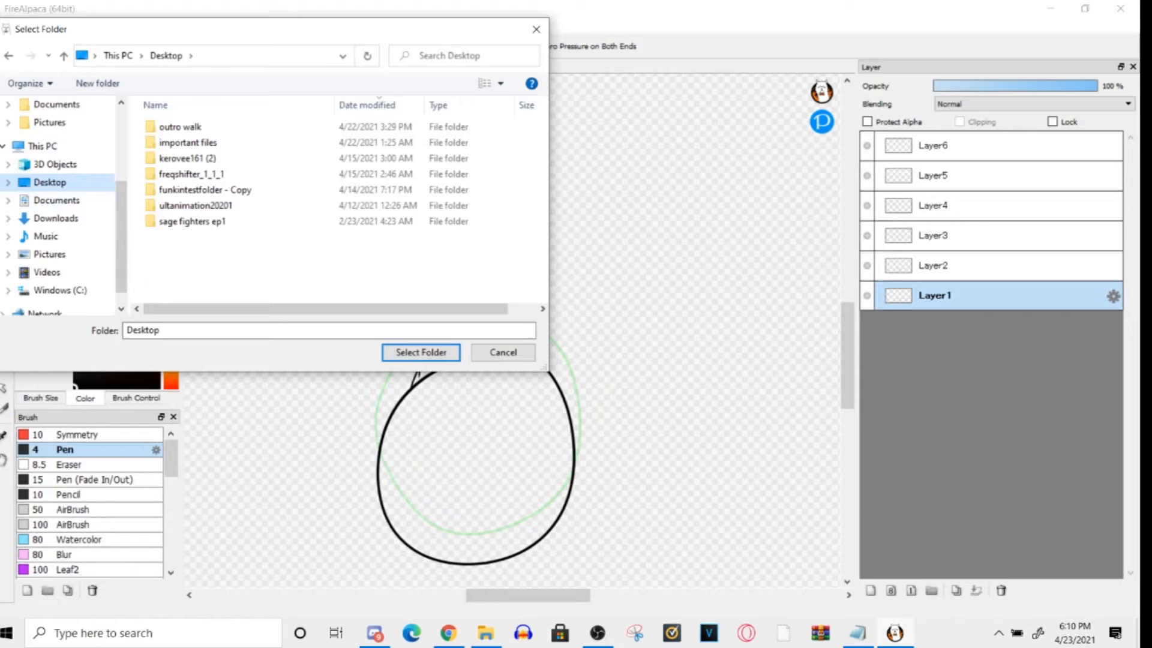
click(87, 203)
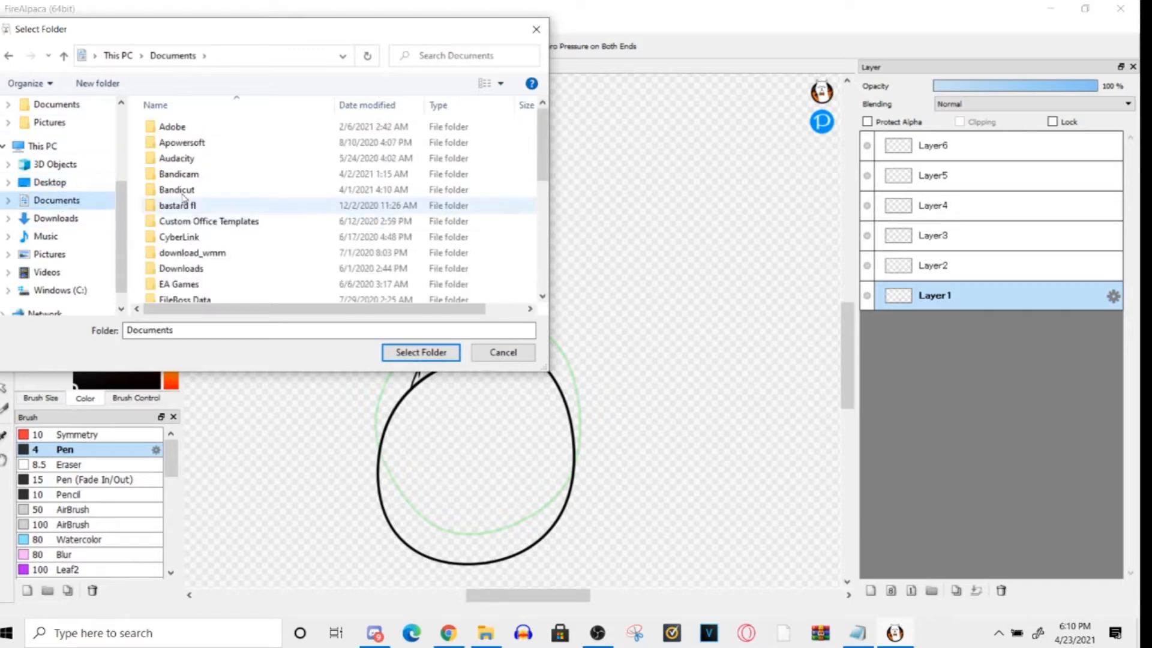
click(69, 181)
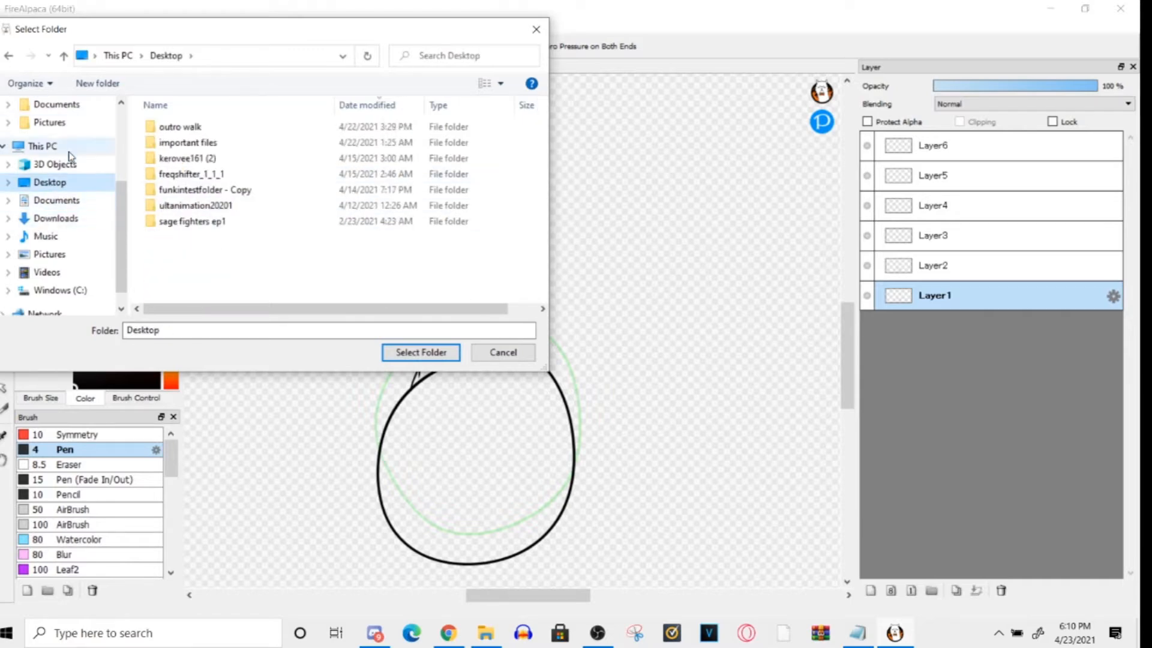
- Create a new folder on the Desktop for the exported layers, keeping its default name
right_click(205, 255)
click(194, 255)
right_click(190, 257)
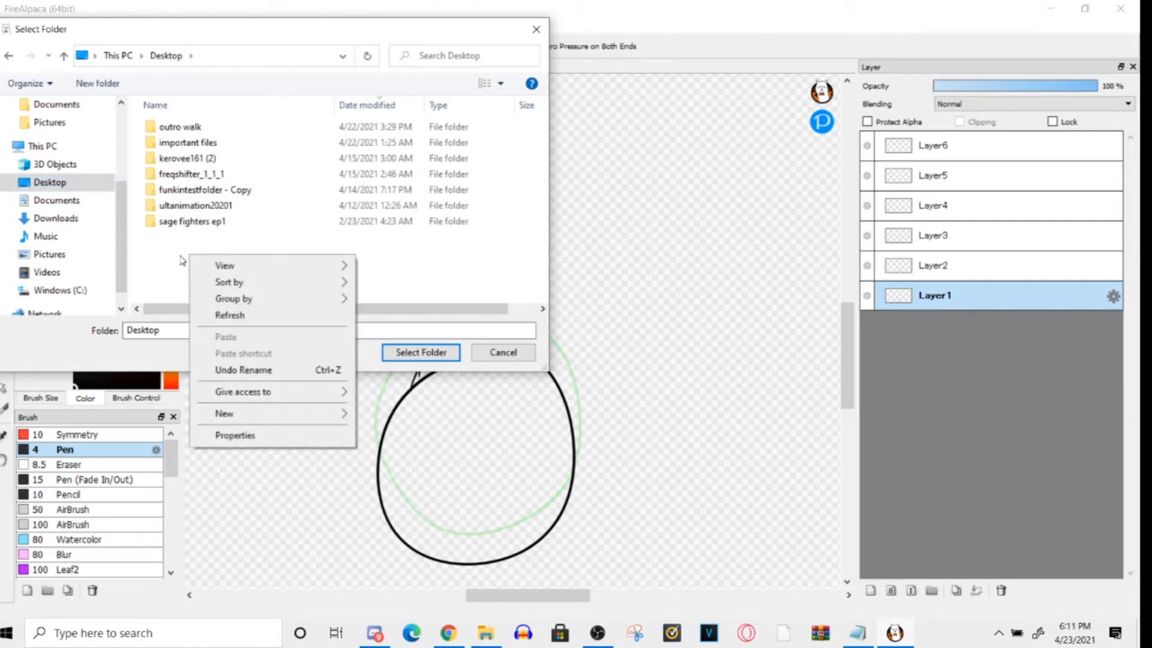
click(174, 247)
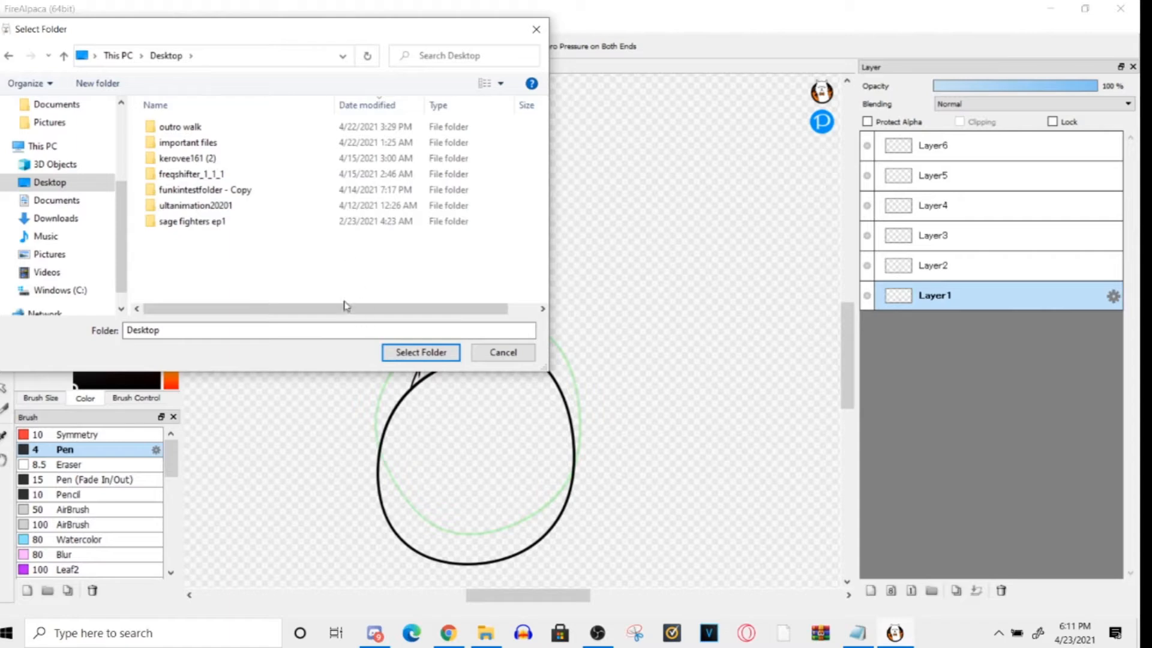
right_click(233, 257)
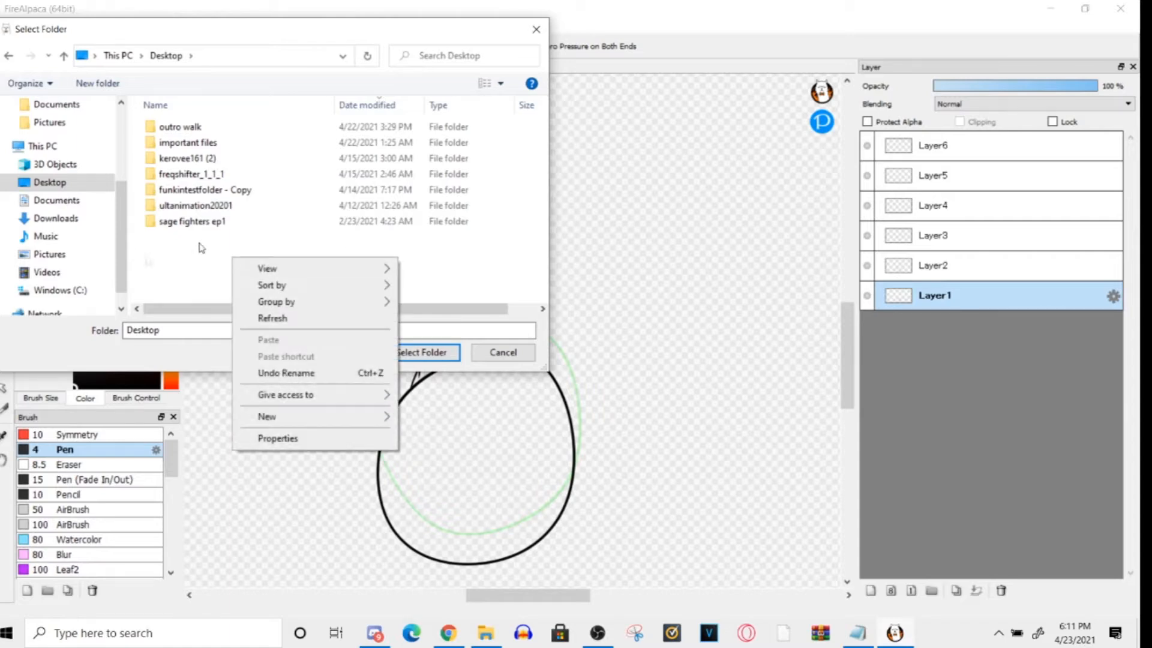
right_click(188, 257)
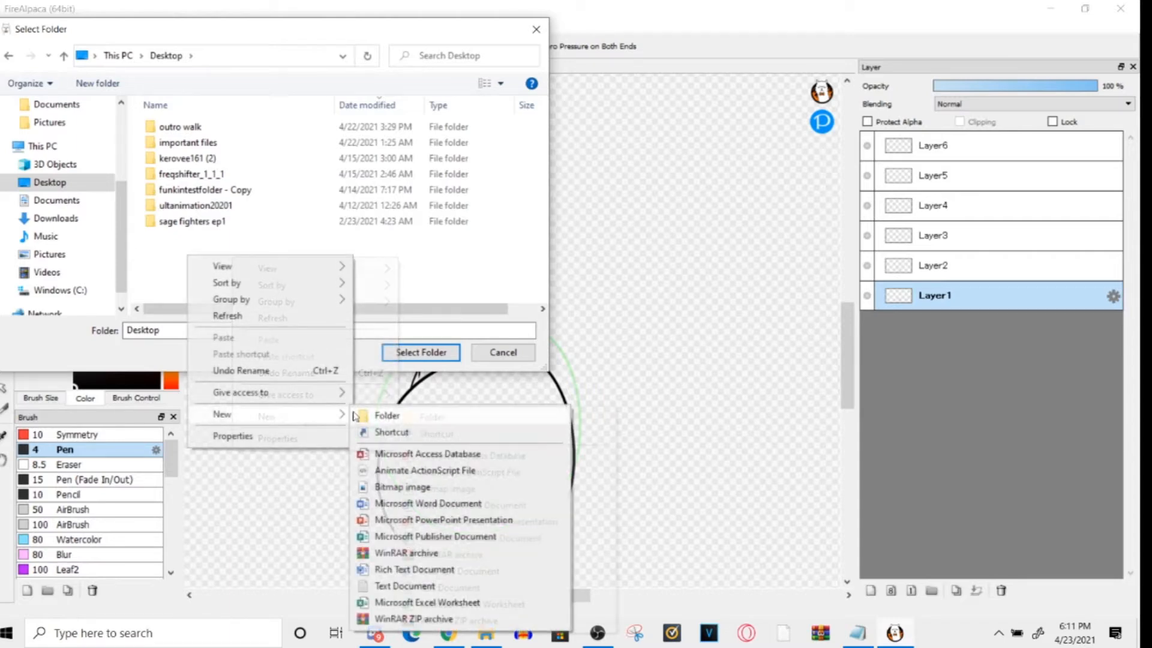
click(384, 415)
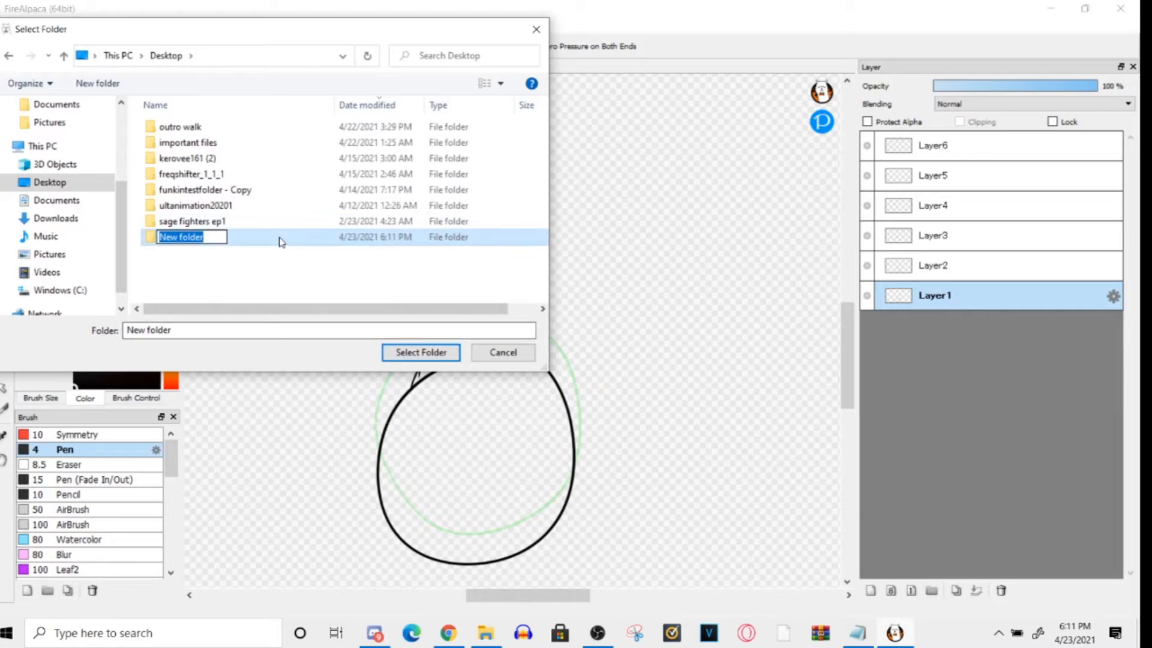
click(279, 241)
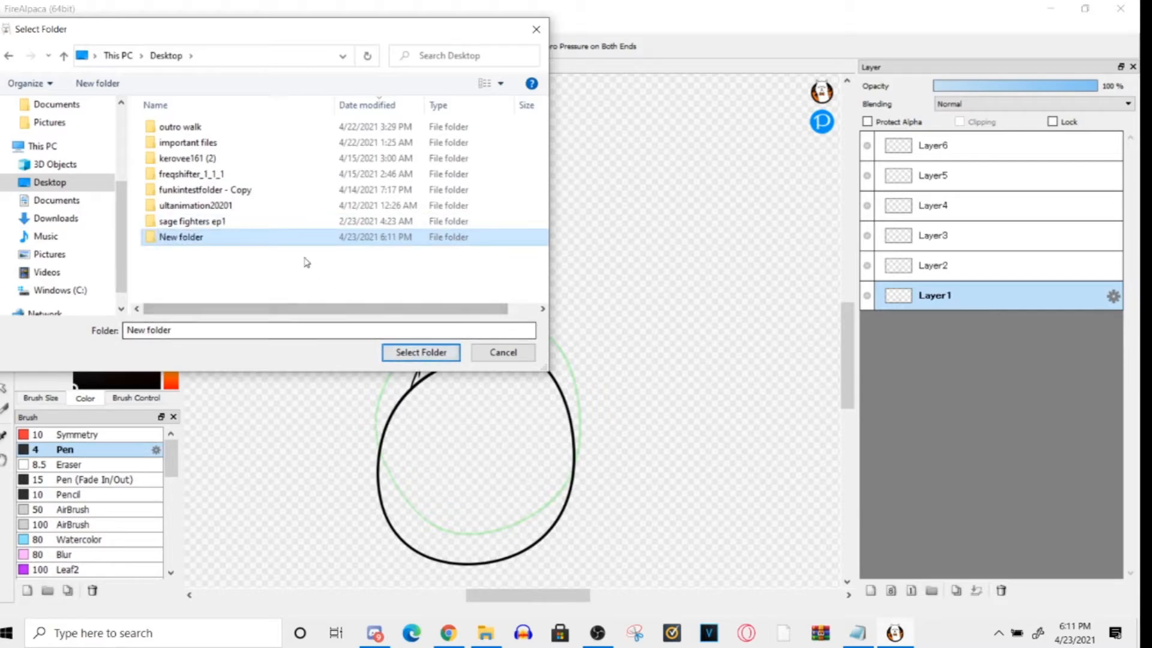
- Delete the new folder from the Desktop and cancel the layer export
right_click(291, 239)
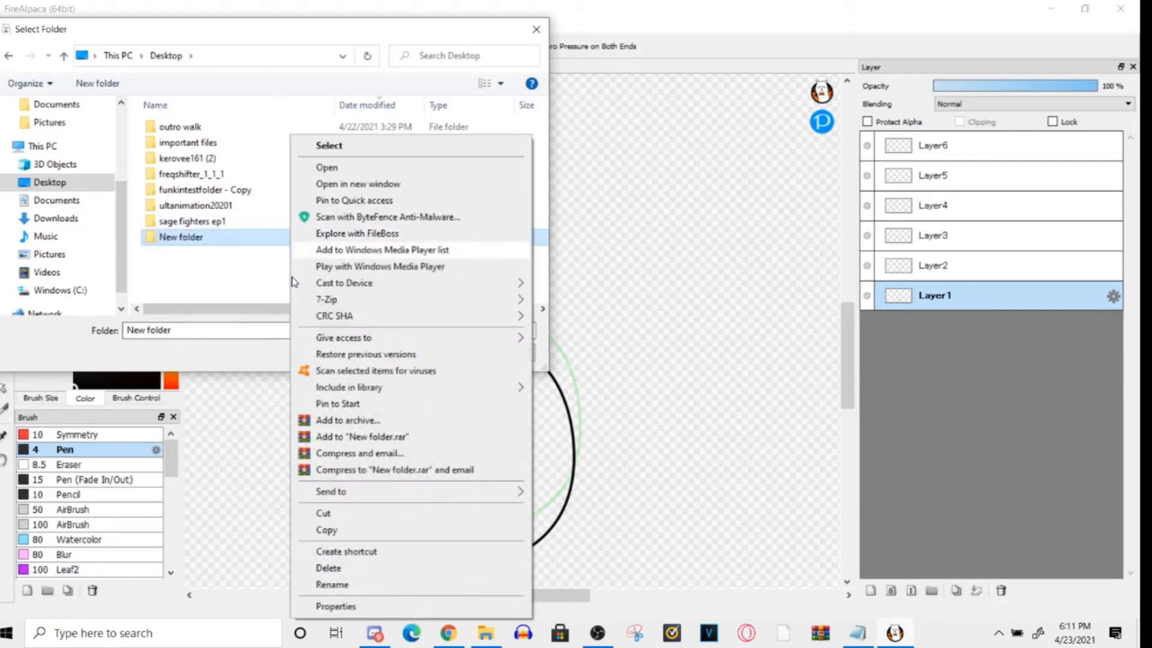
click(368, 568)
click(501, 351)
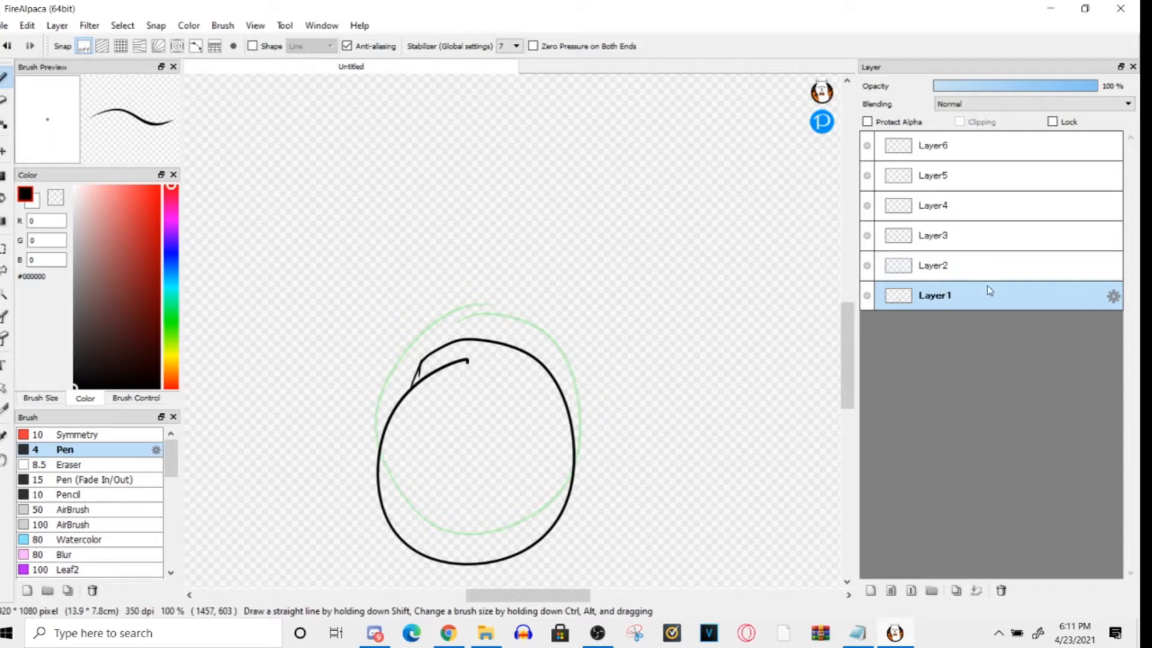
- Switch back and forth through the layers from Layer1 to Layer6 to examine the frames and their onion skins, ending on Layer1
click(957, 256)
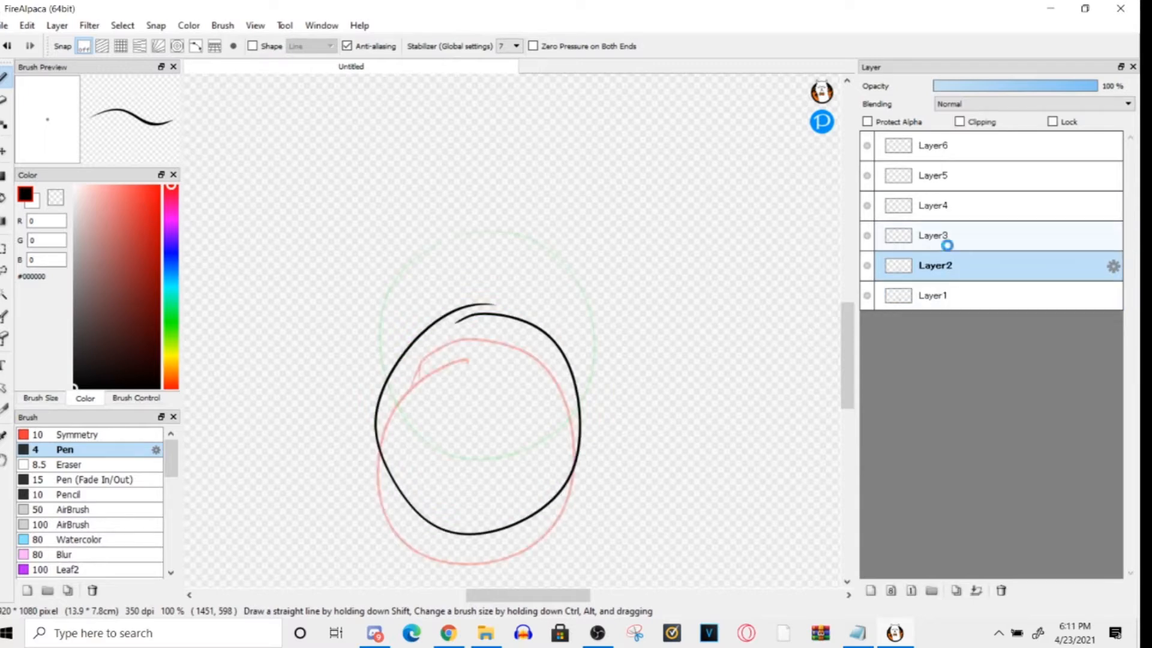
click(948, 240)
click(946, 207)
click(942, 180)
click(940, 152)
click(938, 201)
click(941, 262)
click(940, 291)
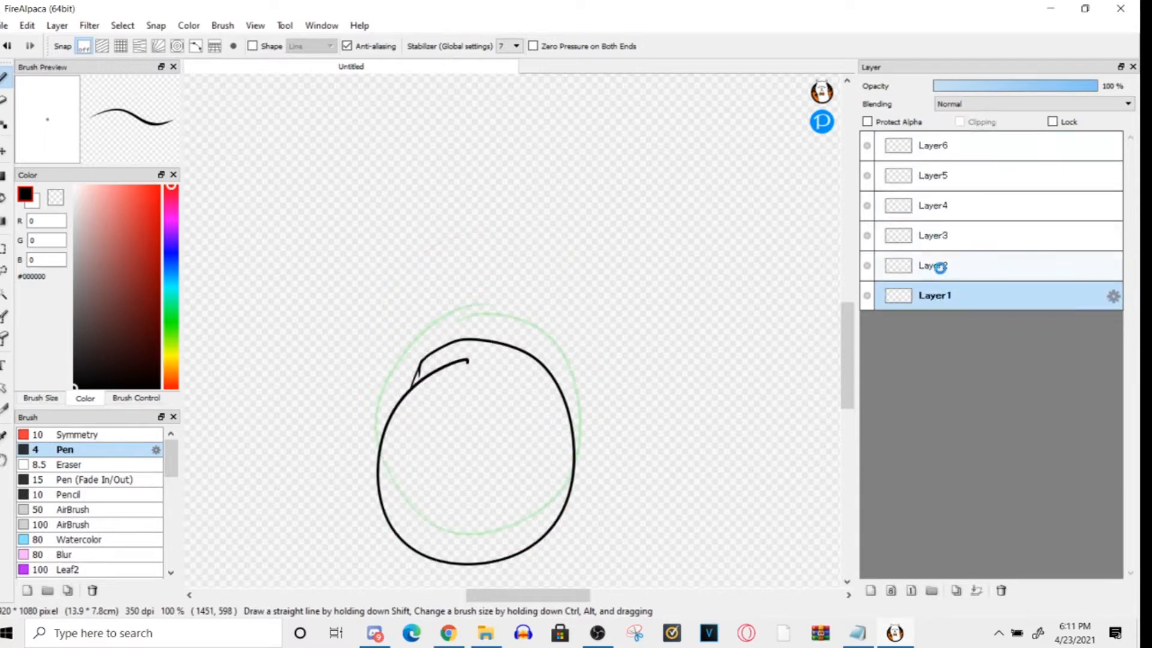
click(940, 267)
click(942, 236)
click(949, 187)
click(945, 153)
click(941, 174)
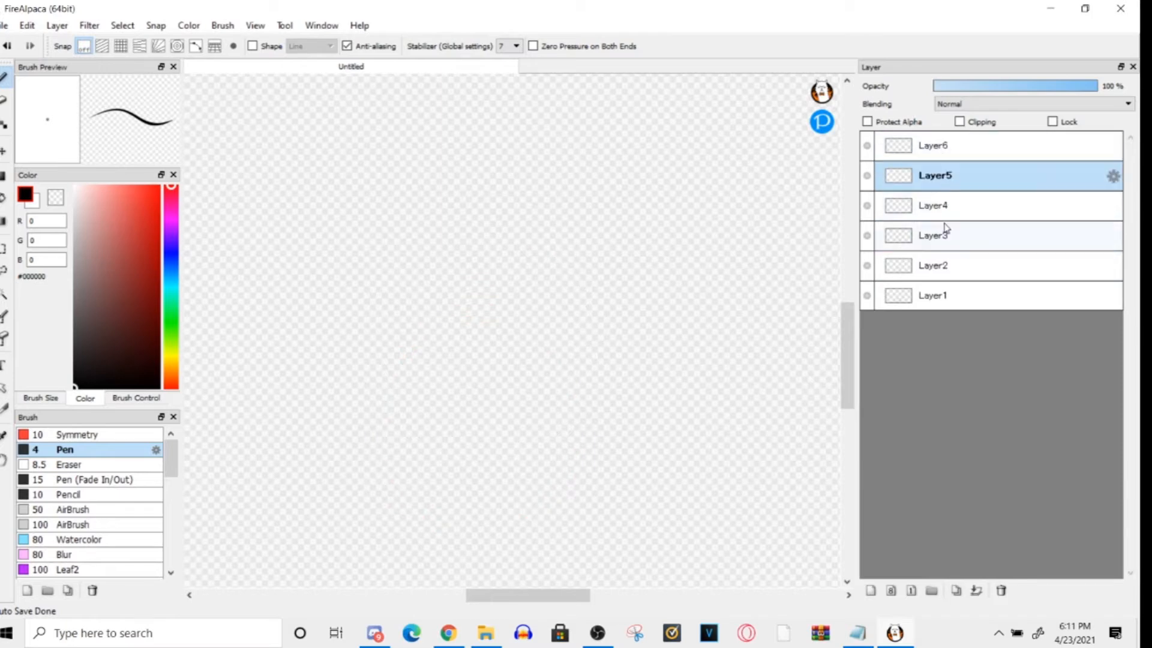
click(945, 233)
click(948, 267)
click(951, 210)
click(945, 153)
click(948, 224)
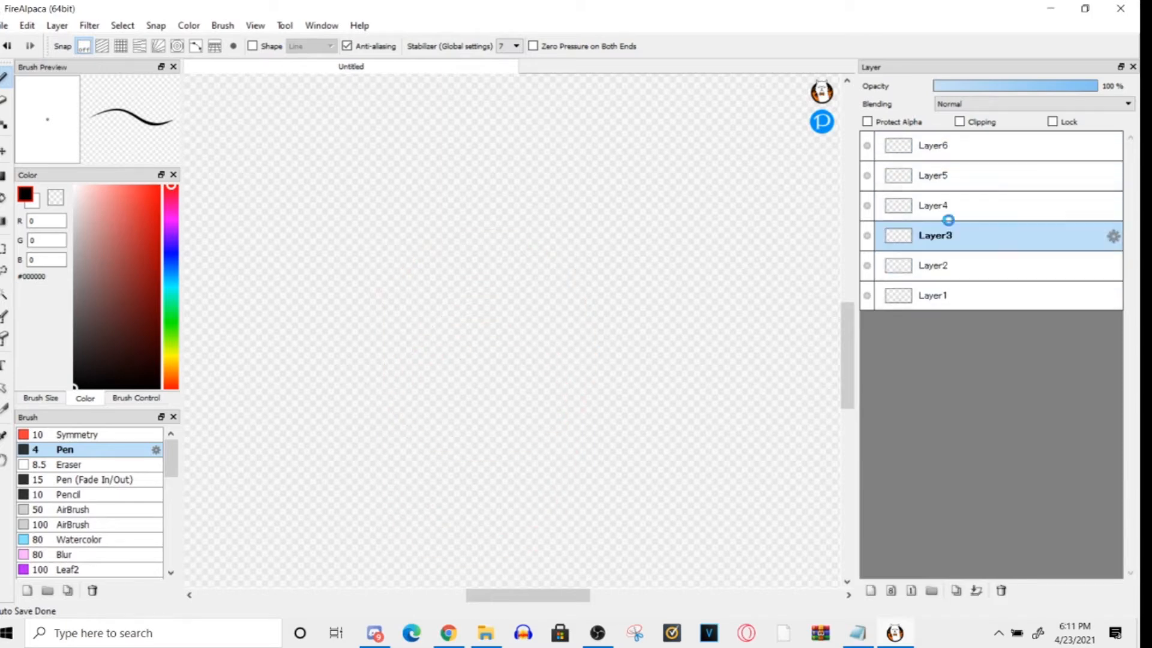
click(947, 175)
click(945, 147)
click(949, 204)
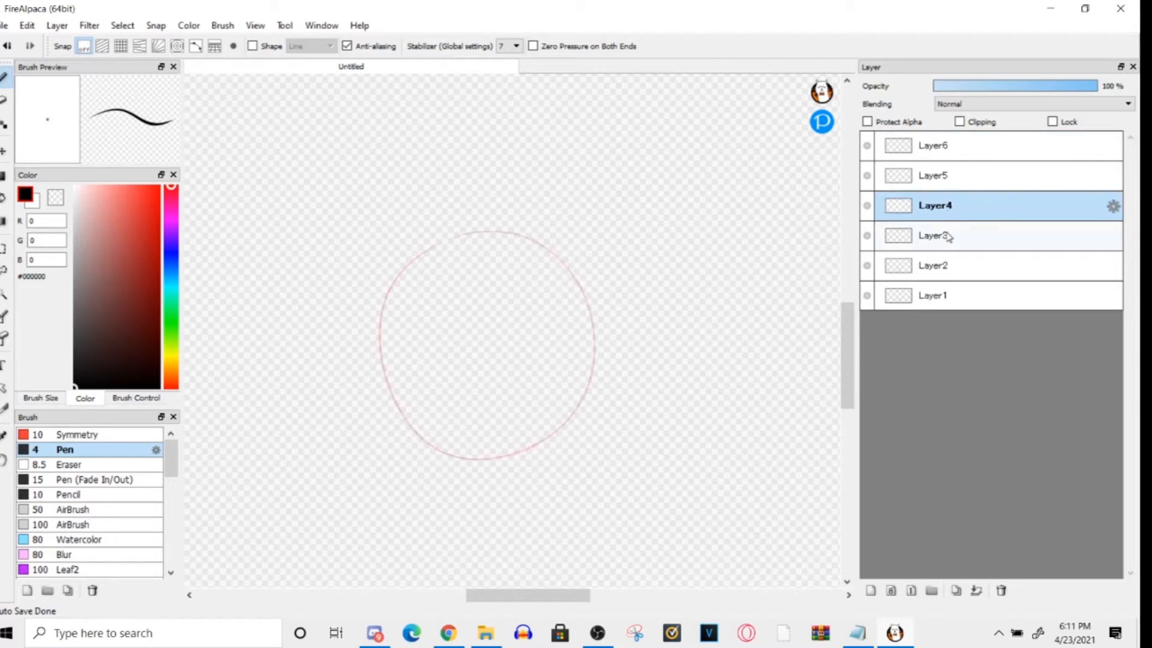
click(948, 236)
click(940, 267)
click(951, 144)
click(969, 205)
click(971, 236)
click(945, 294)
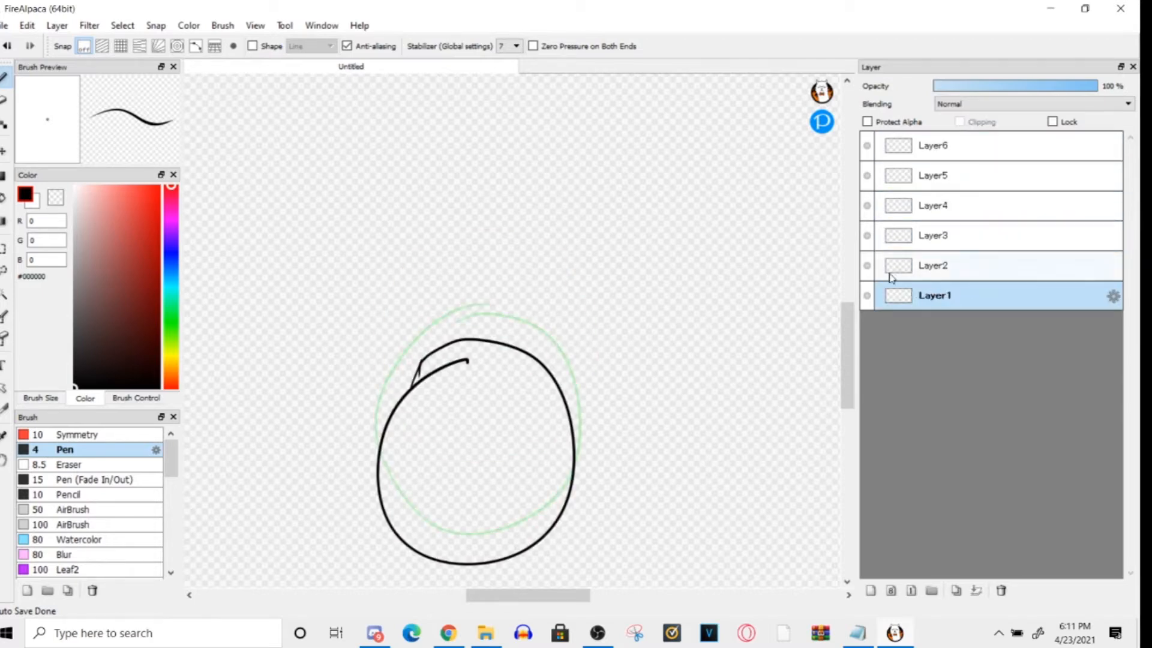
- Move Layer1 between Layer6 and Layer5 in the layer stack and rename it as 1
click(867, 296)
click(867, 295)
drag(962, 279, 946, 157)
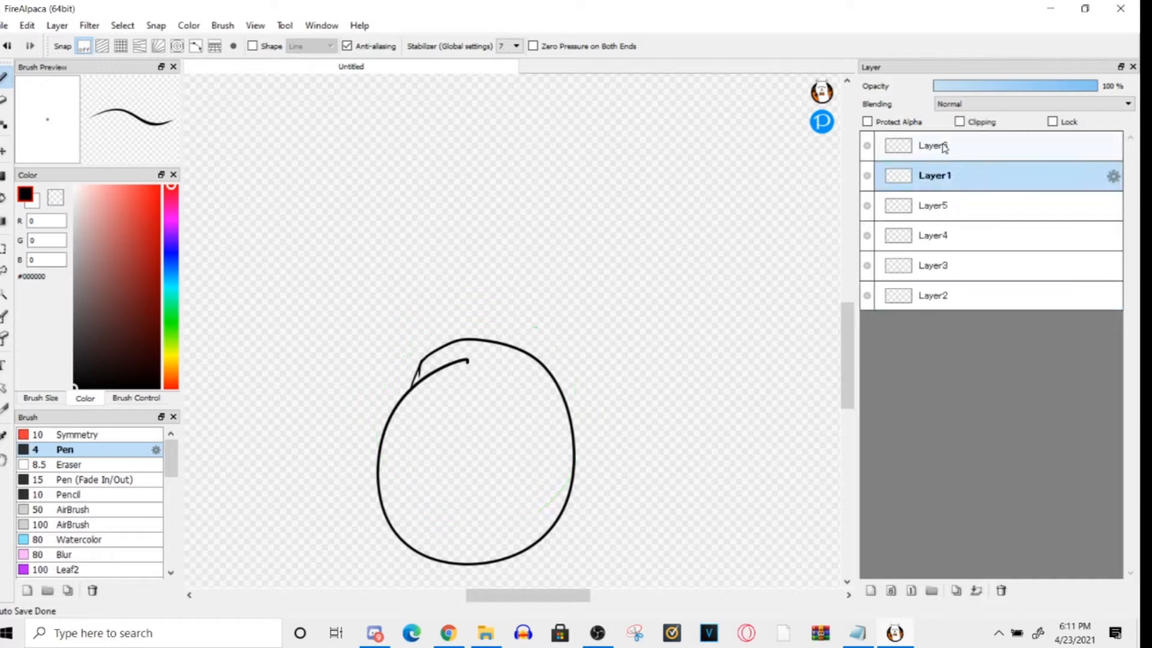
double_click(933, 177)
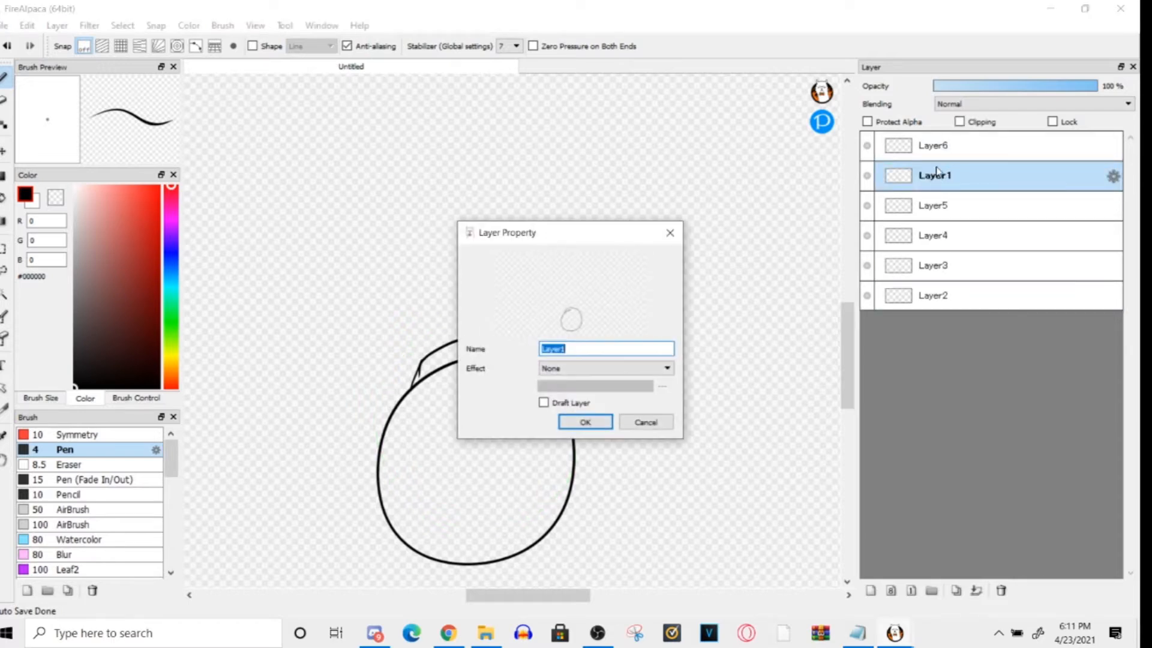
text(1)
key(Return)
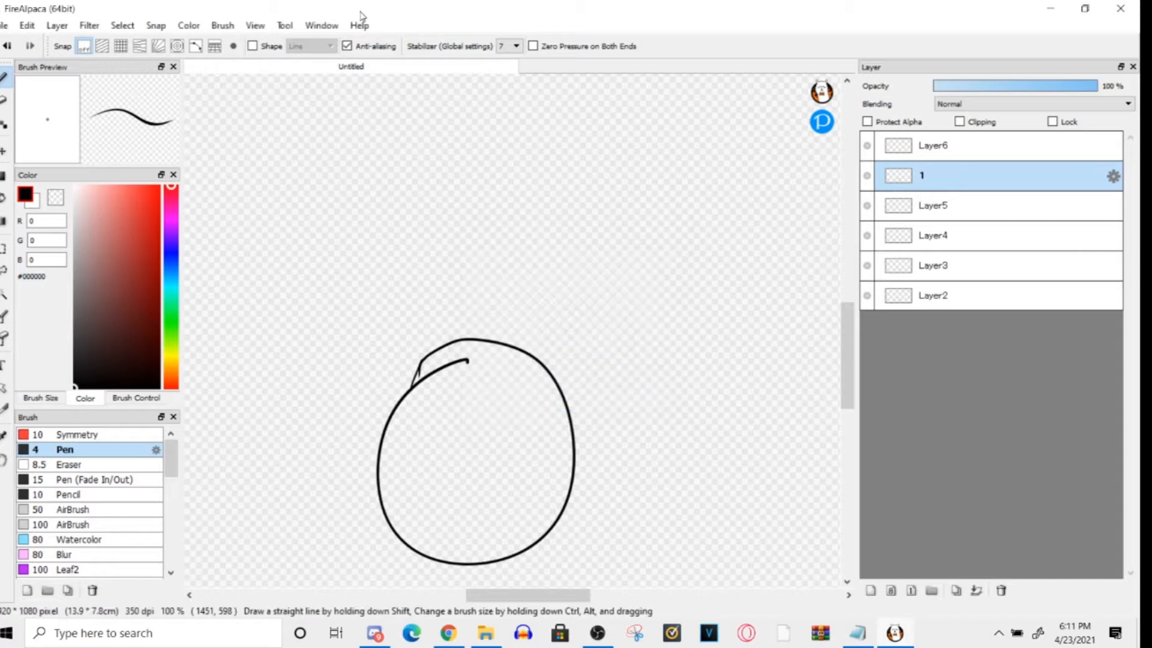
- Rename layer 1 as "spidersage style ooogaa boo" and move it to the bottom of the layer stack
double_click(931, 170)
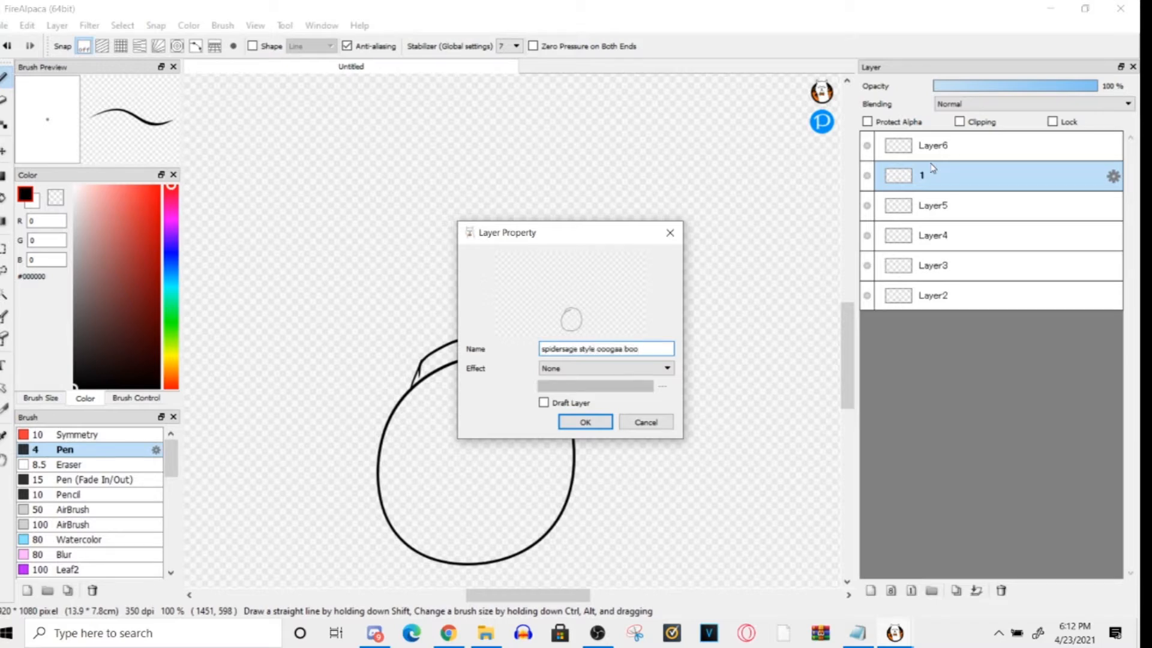
key(Return)
drag(924, 189, 960, 315)
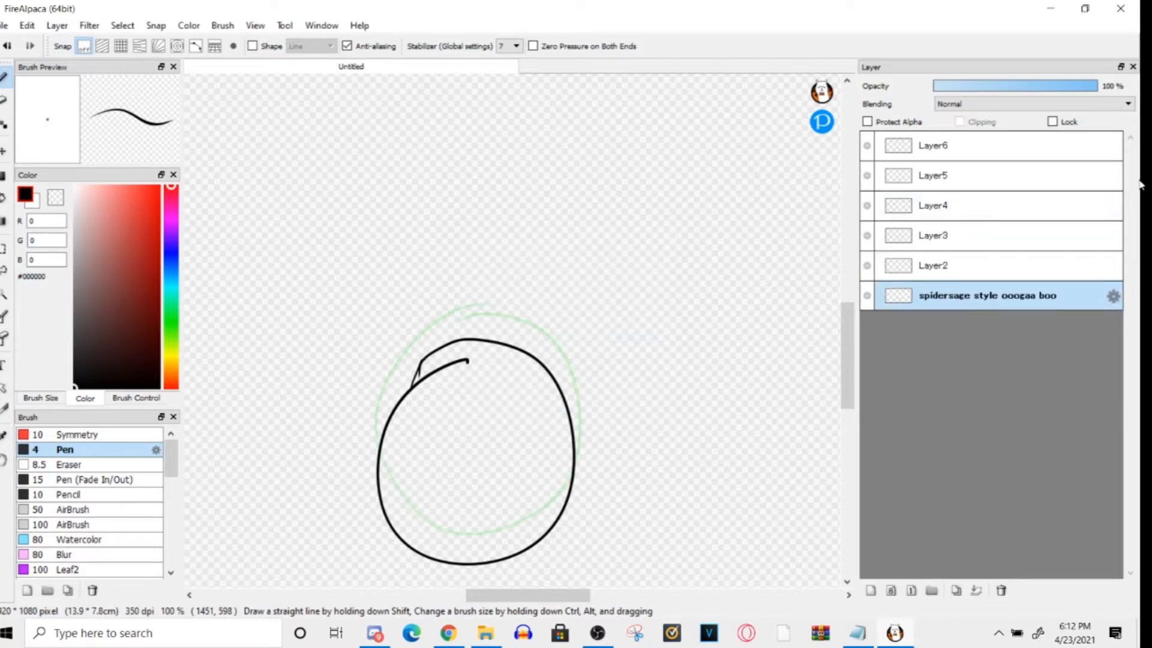
- Change the bottom layer's name to "spidersage style ooogaa boogA"
double_click(1023, 295)
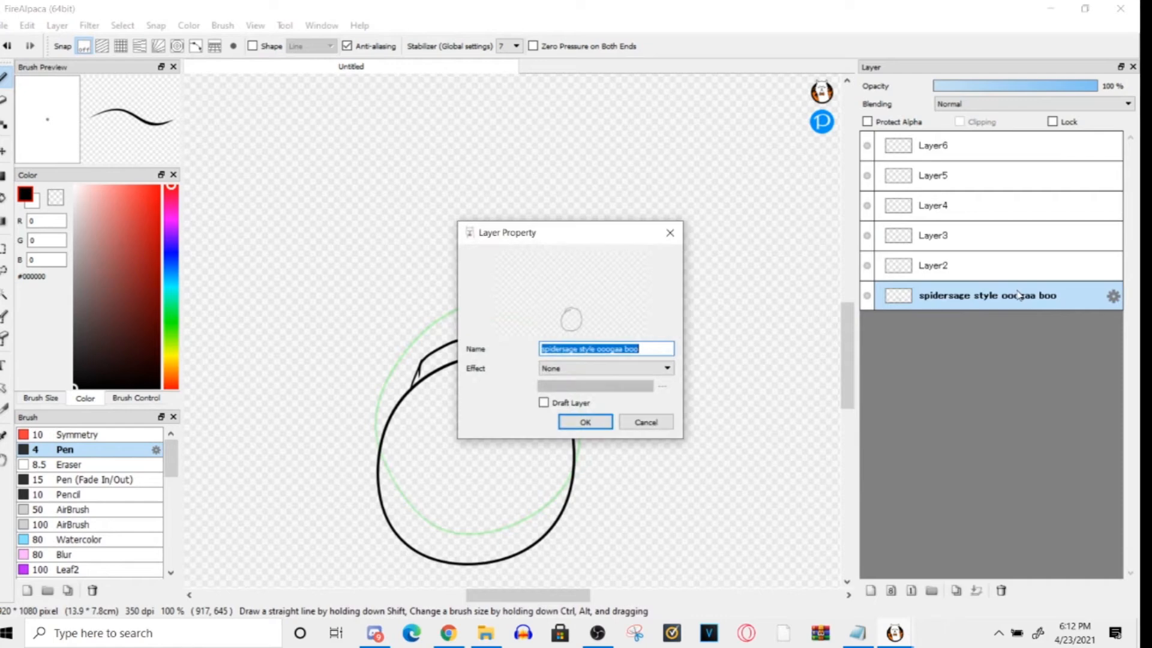
click(624, 354)
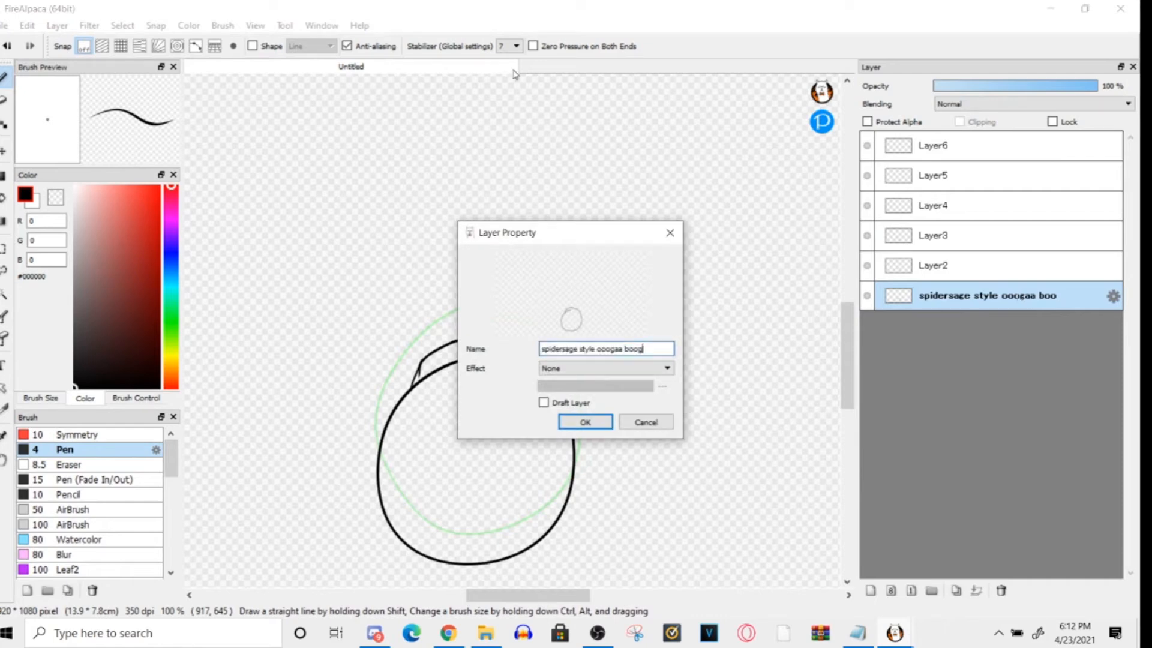
text(gA)
key(Return)
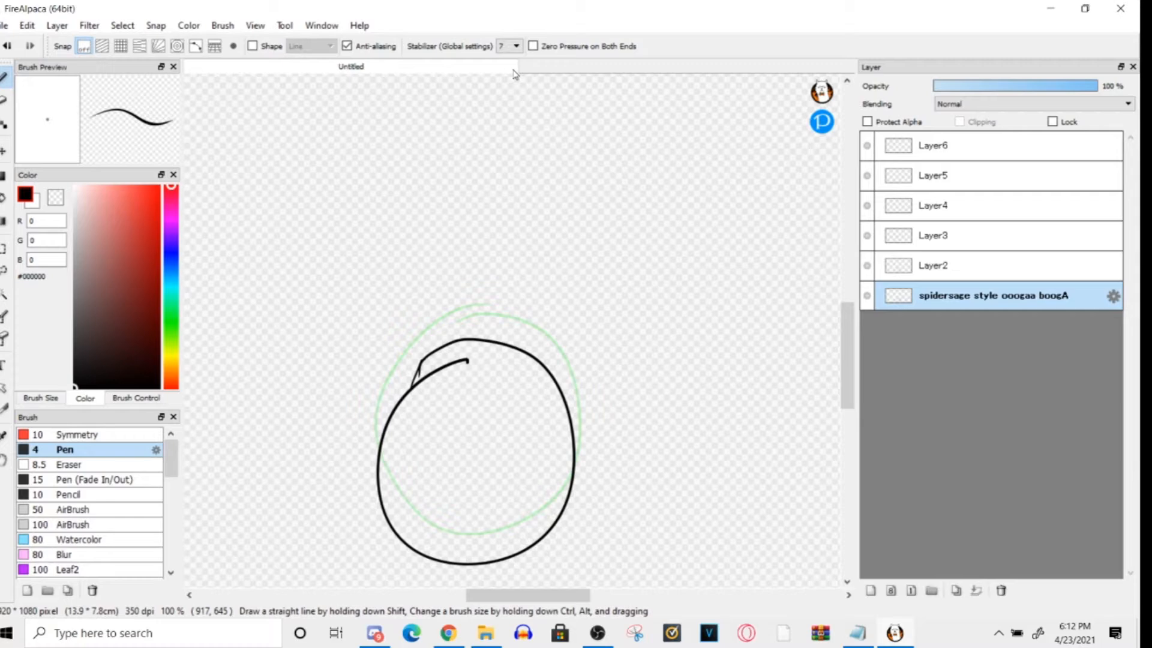
- Preview the animation at 12 fps and close the preview
click(223, 25)
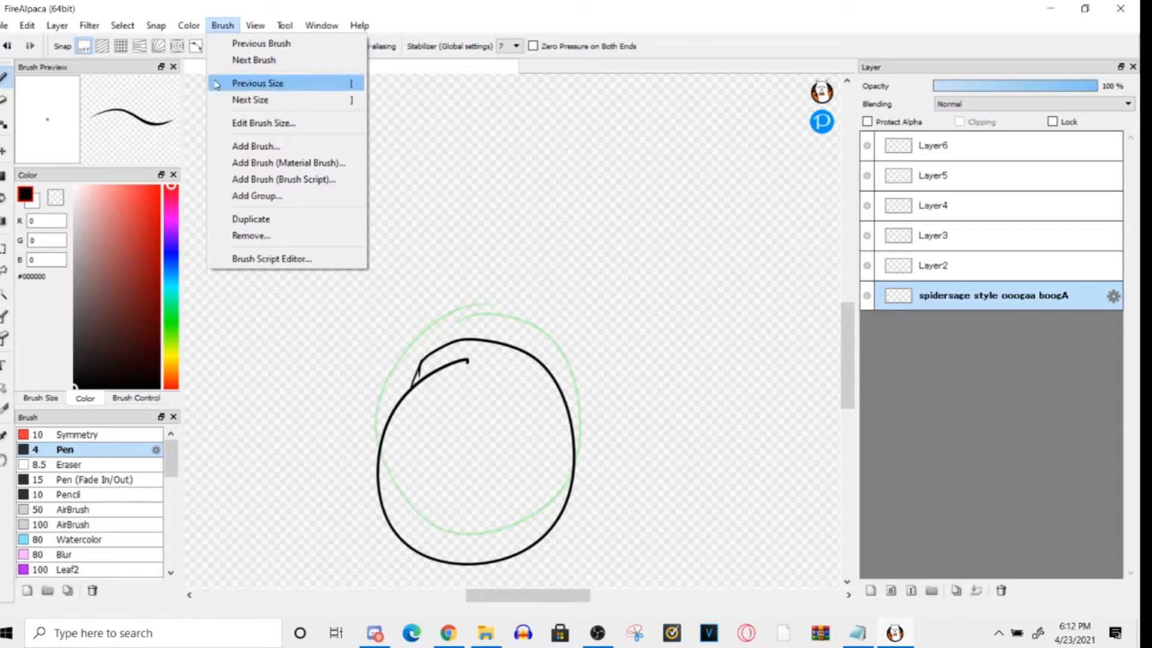
mouse_move(249, 29)
click(292, 528)
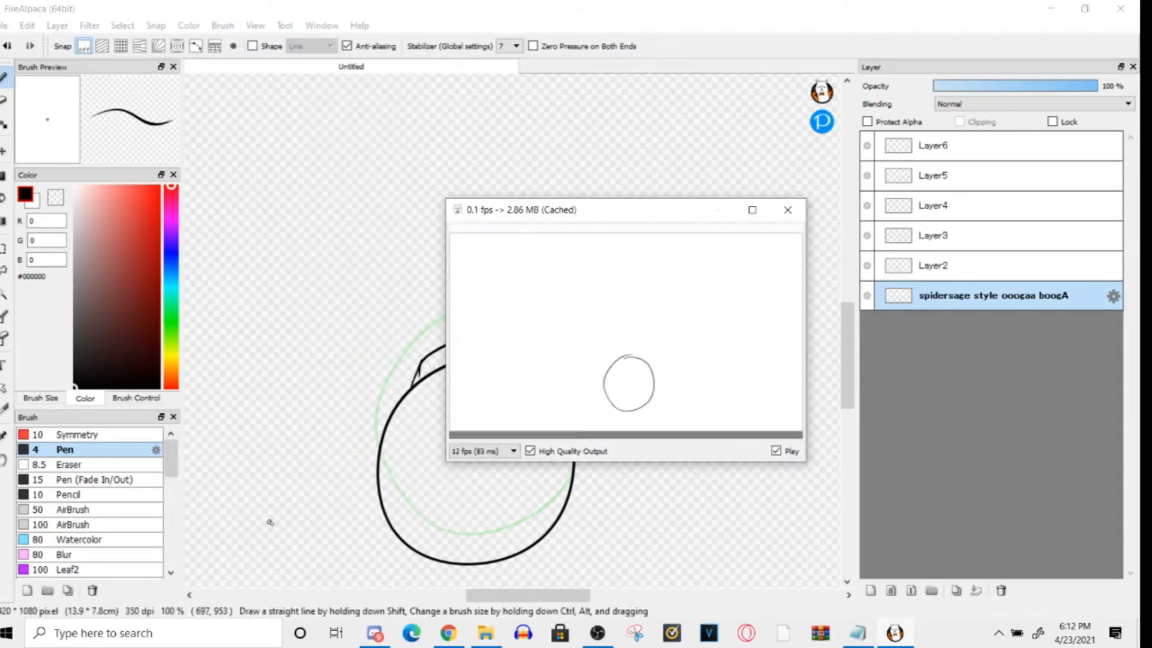
click(788, 209)
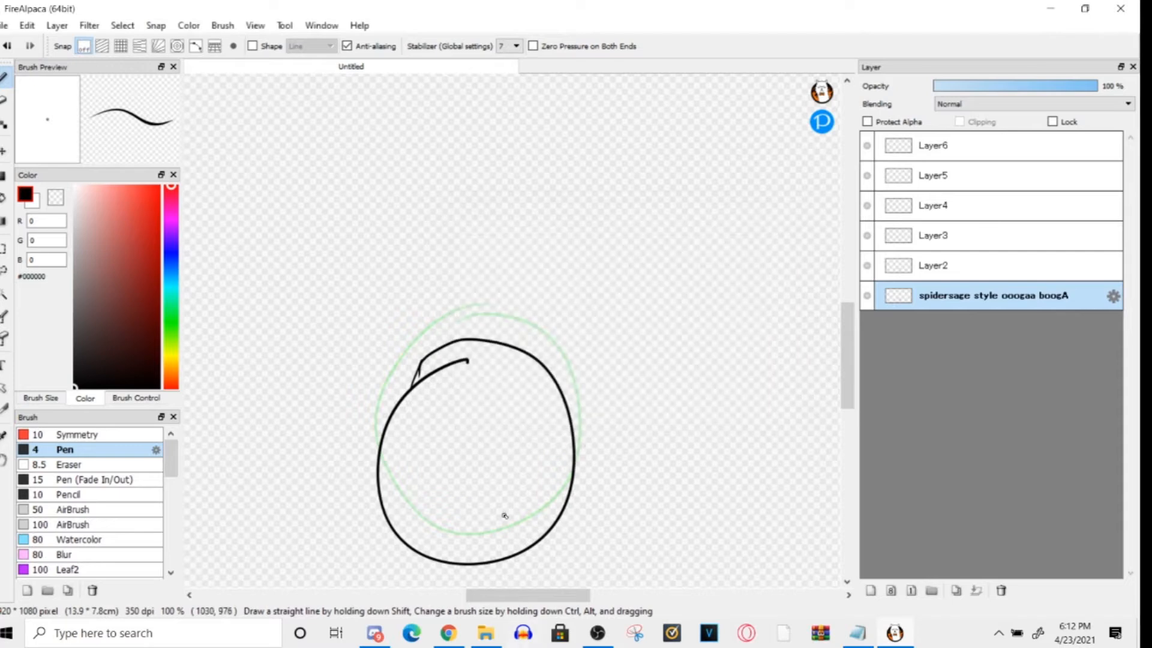
- Add a new layer above Layer6 and draw a large closed egg-shaped outline in the middle of the canvas with the Pen
scroll(503, 514, down, 3)
click(961, 105)
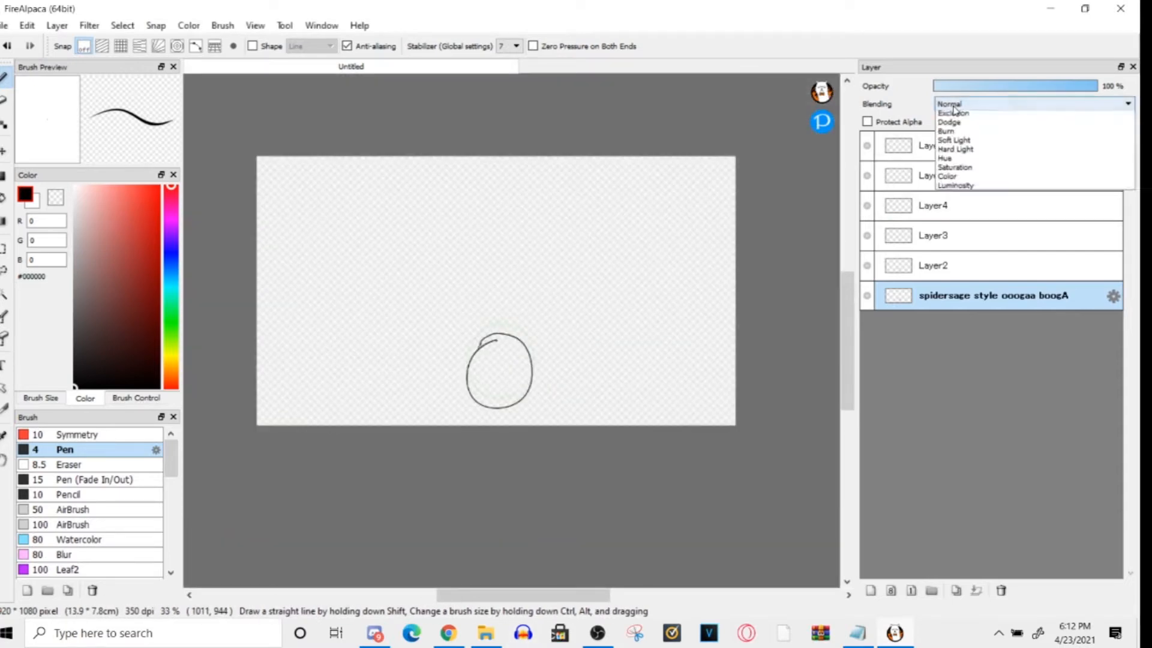
click(907, 151)
click(906, 147)
click(870, 590)
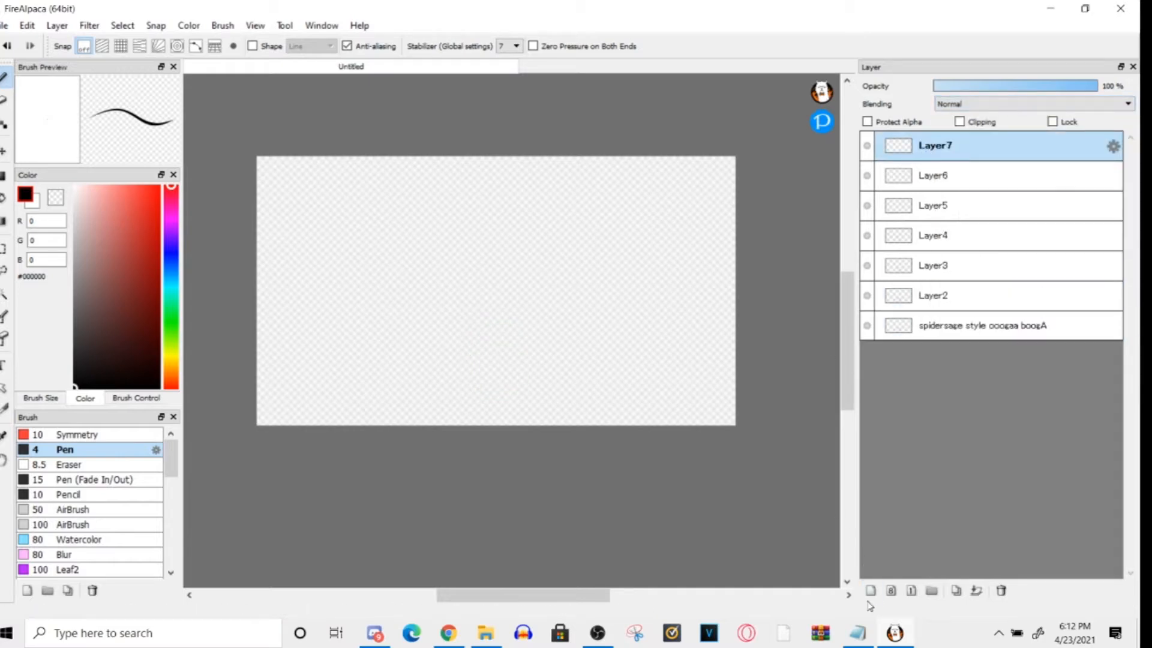
mouse_move(458, 232)
mouse_down()
mouse_move(524, 392)
mouse_move(517, 225)
mouse_up()
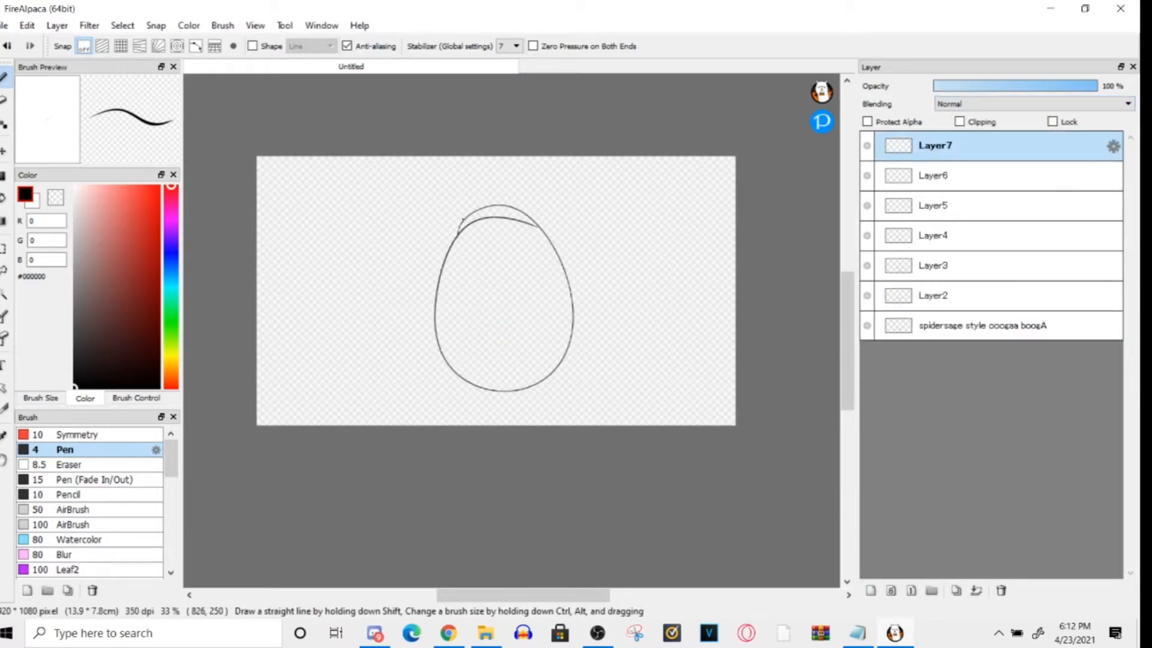
- Fill the egg shape on Layer7 with the light red #FF4F4F using the Bucket tool
click(3, 198)
click(480, 331)
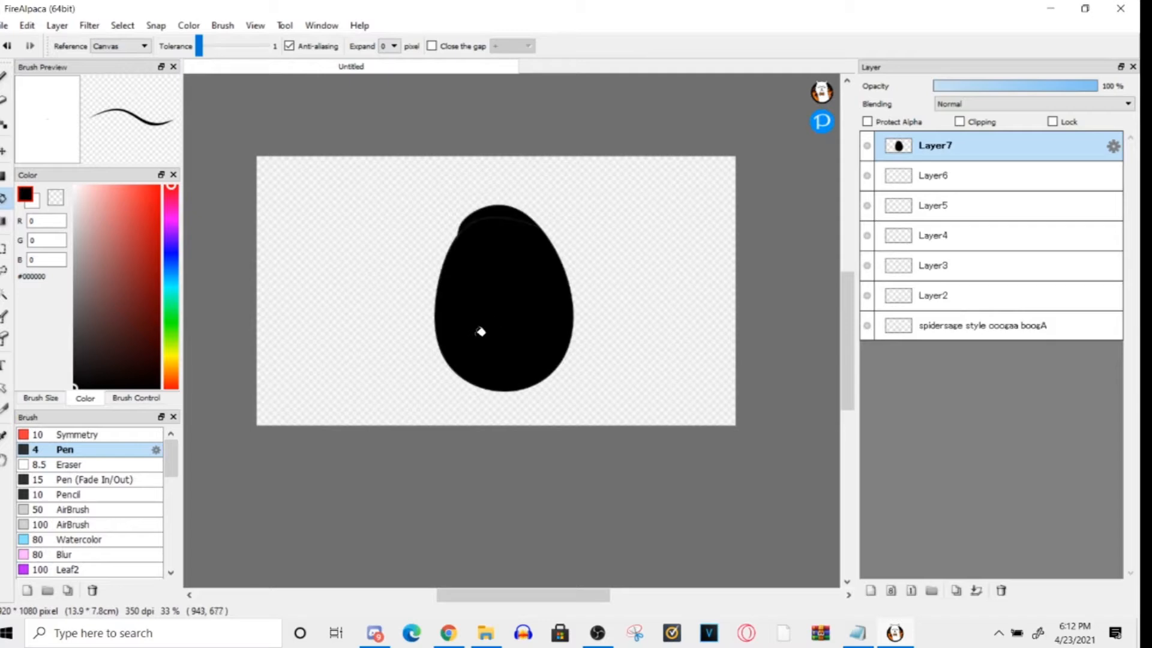
key(ctrl+z)
drag(124, 354, 133, 185)
click(453, 292)
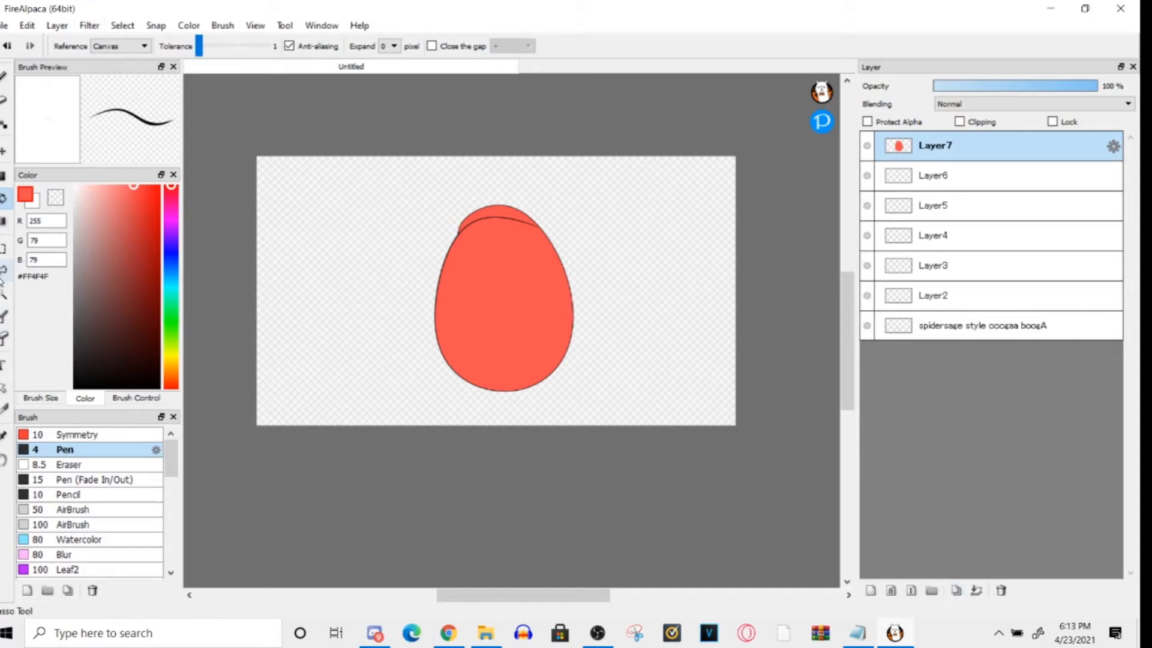
- Select the empty area around the egg with the Magic Wand and clear the selection
click(3, 295)
click(318, 308)
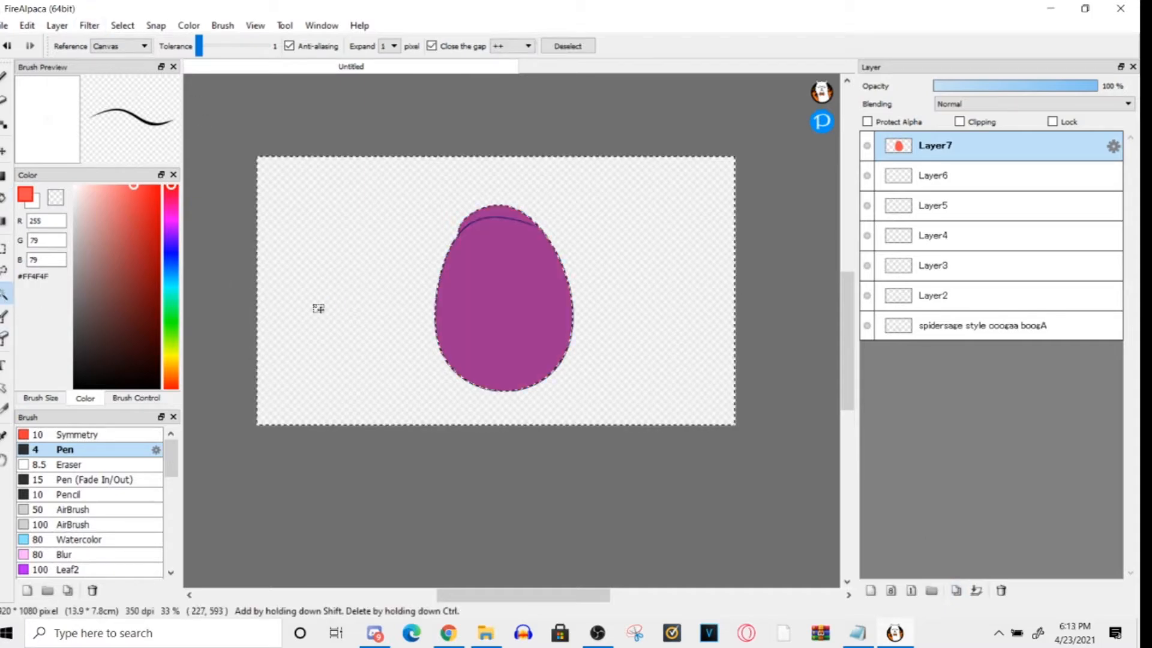
click(122, 25)
click(139, 56)
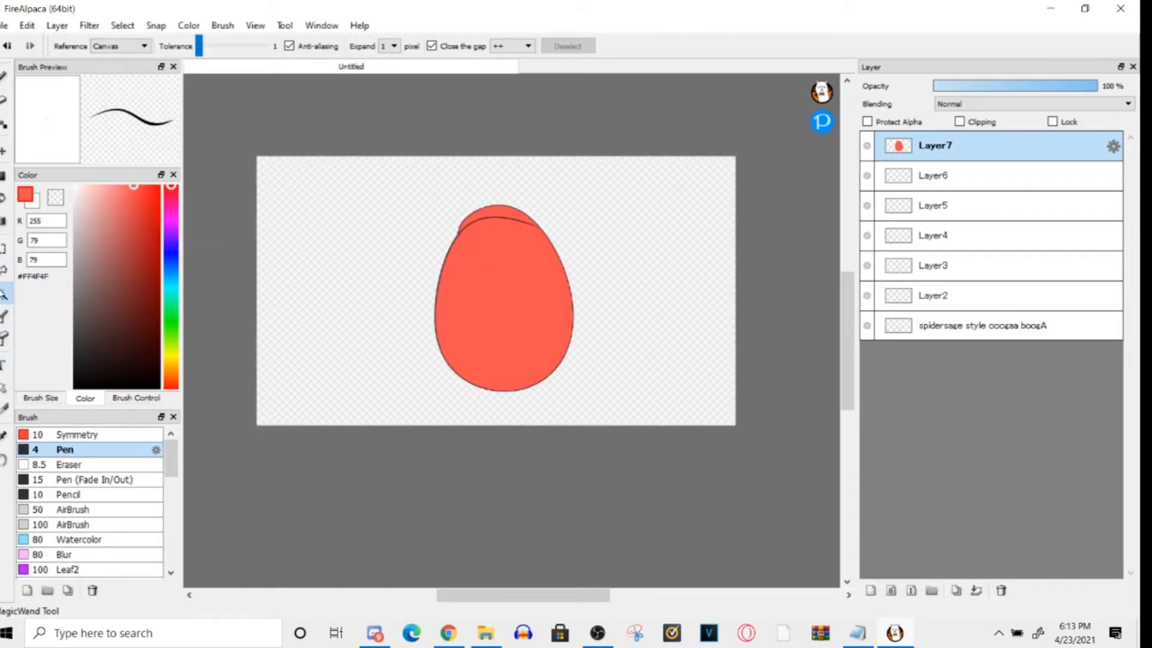
- Try out the SelectEraser and SelectPen tools with a selection stroke on the canvas, and clear the selection
click(3, 327)
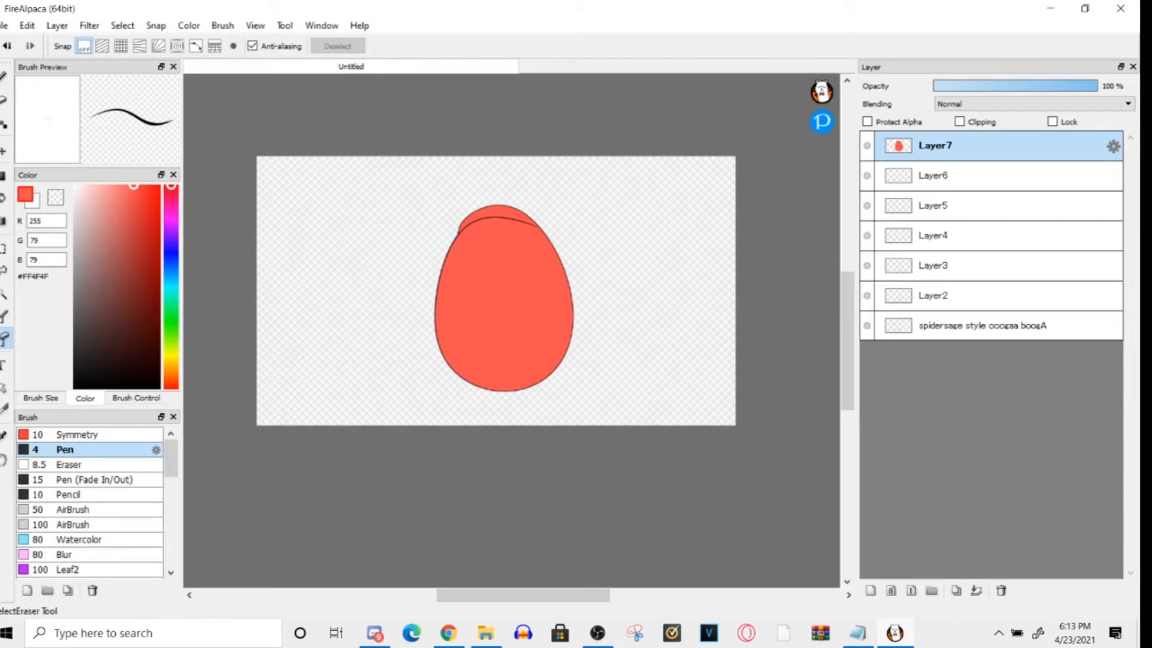
click(4, 82)
click(5, 339)
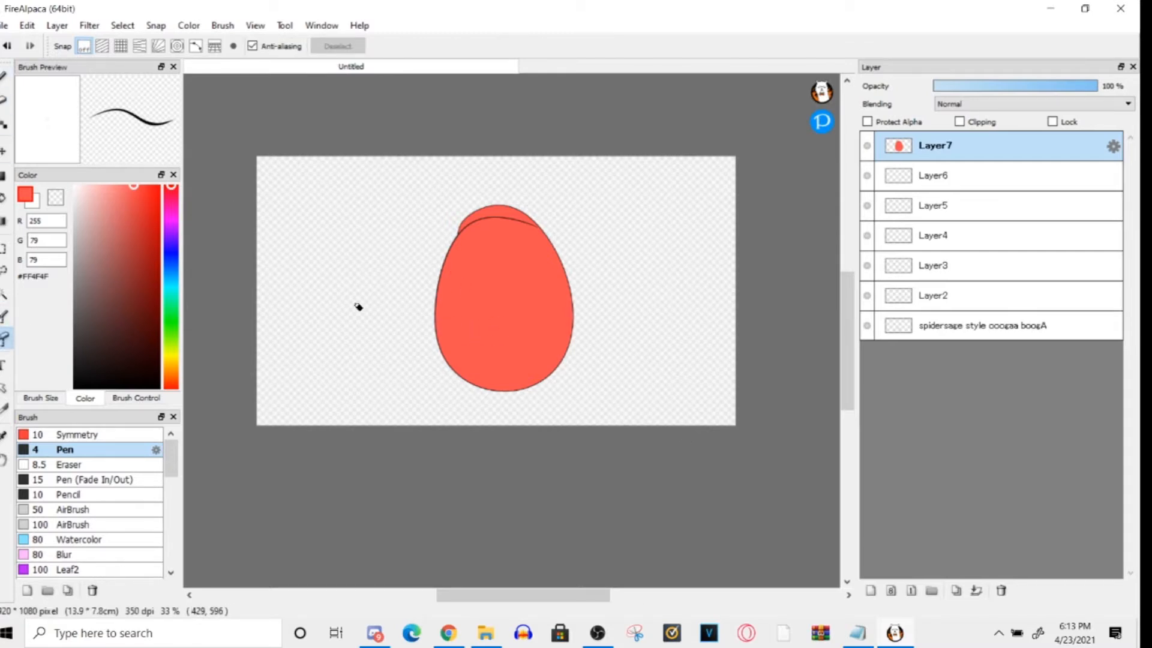
click(5, 316)
mouse_move(339, 212)
mouse_down()
mouse_move(618, 283)
mouse_move(382, 375)
mouse_move(431, 144)
mouse_up()
key(ctrl+d)
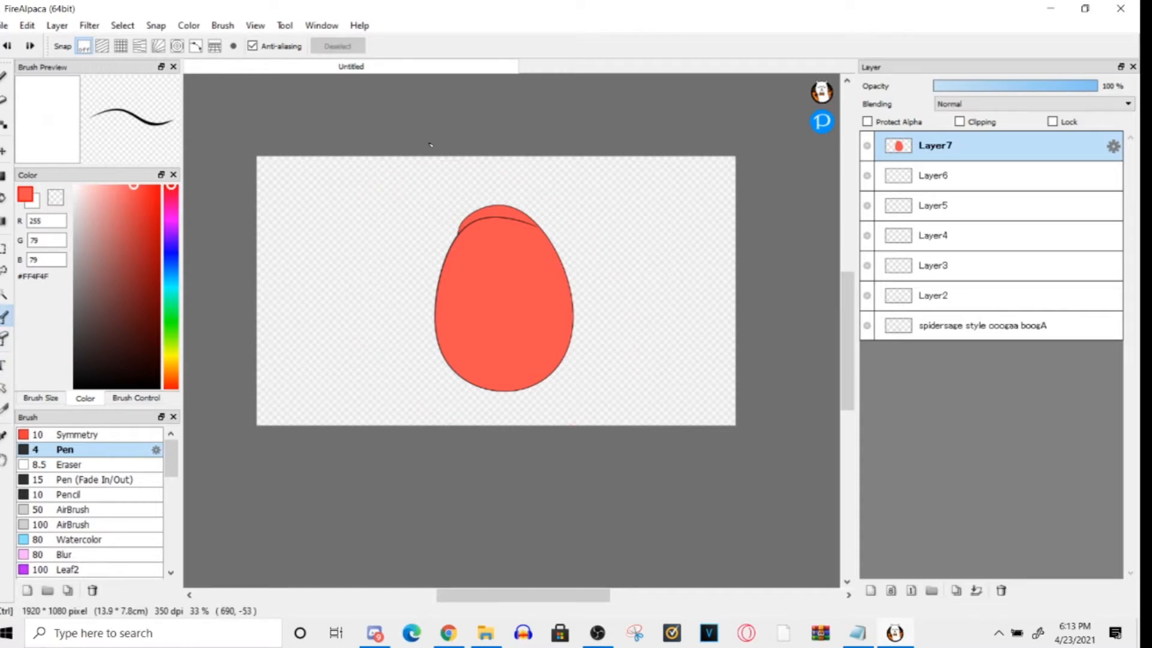
- Draw a freehand Lasso selection around the egg and clear the selection
click(5, 274)
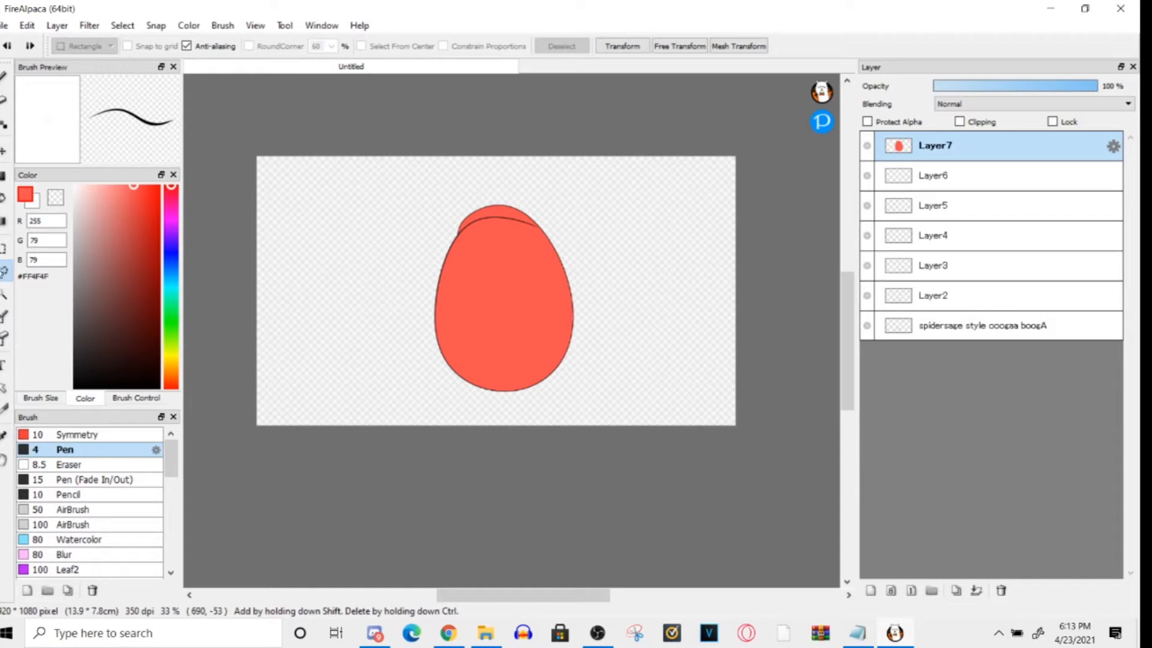
mouse_move(363, 254)
mouse_down()
mouse_move(502, 143)
mouse_move(351, 288)
mouse_move(364, 249)
mouse_up()
key(e)
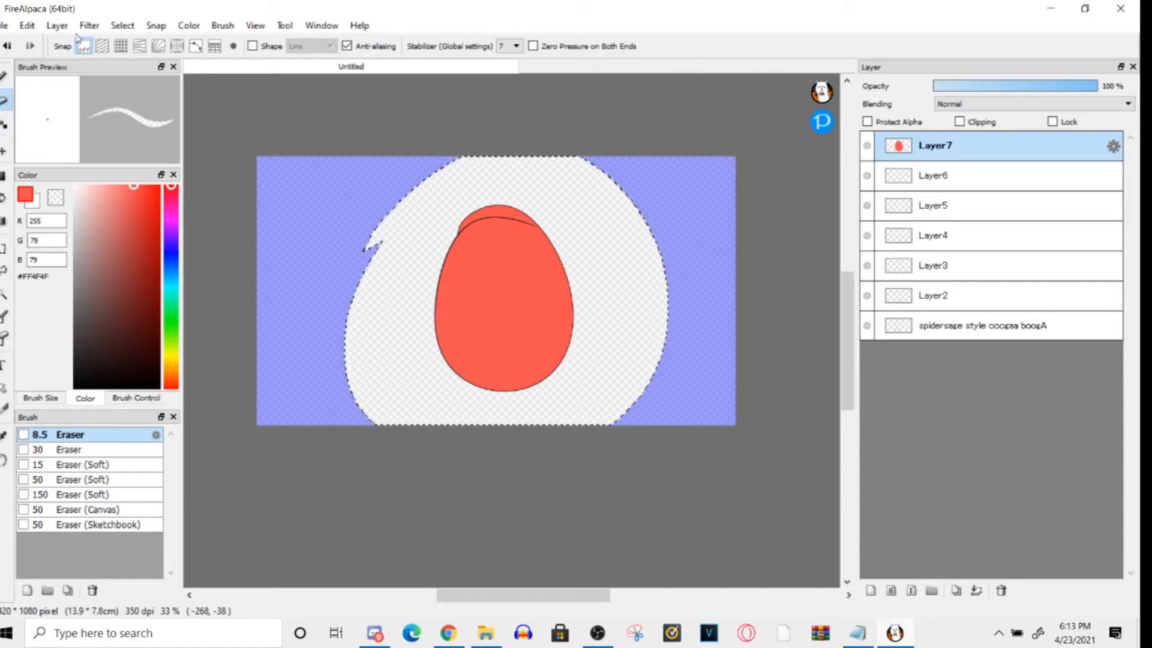
click(122, 25)
click(136, 44)
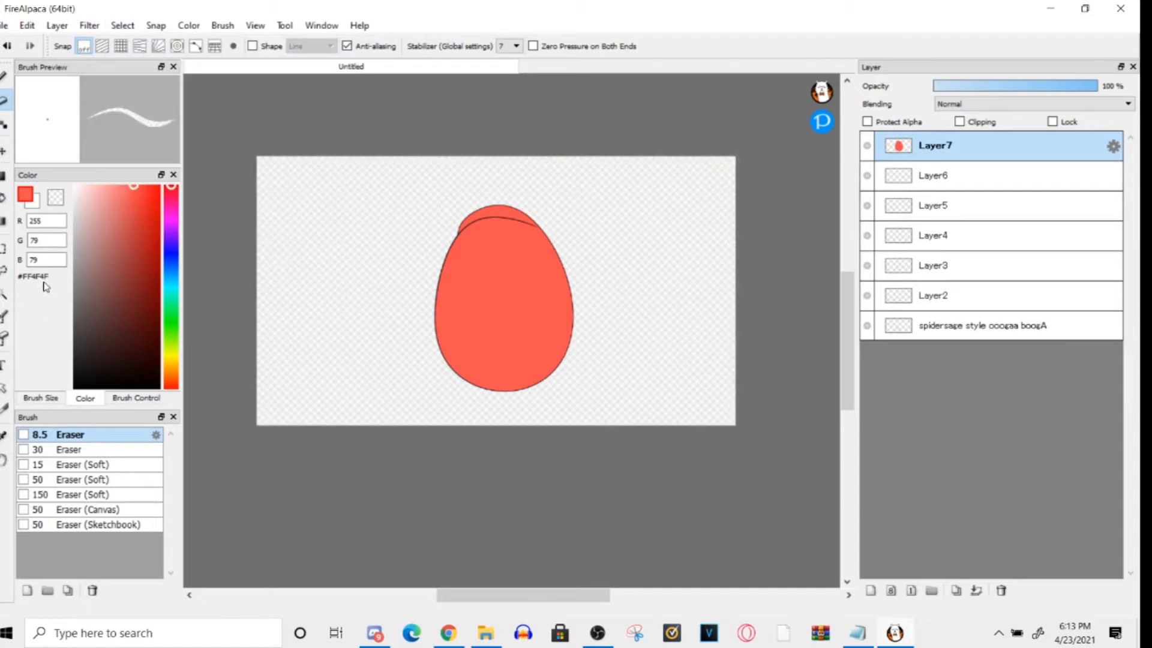
- Select a large rectangular area around the egg with the Select tool and invert the selection
click(2, 82)
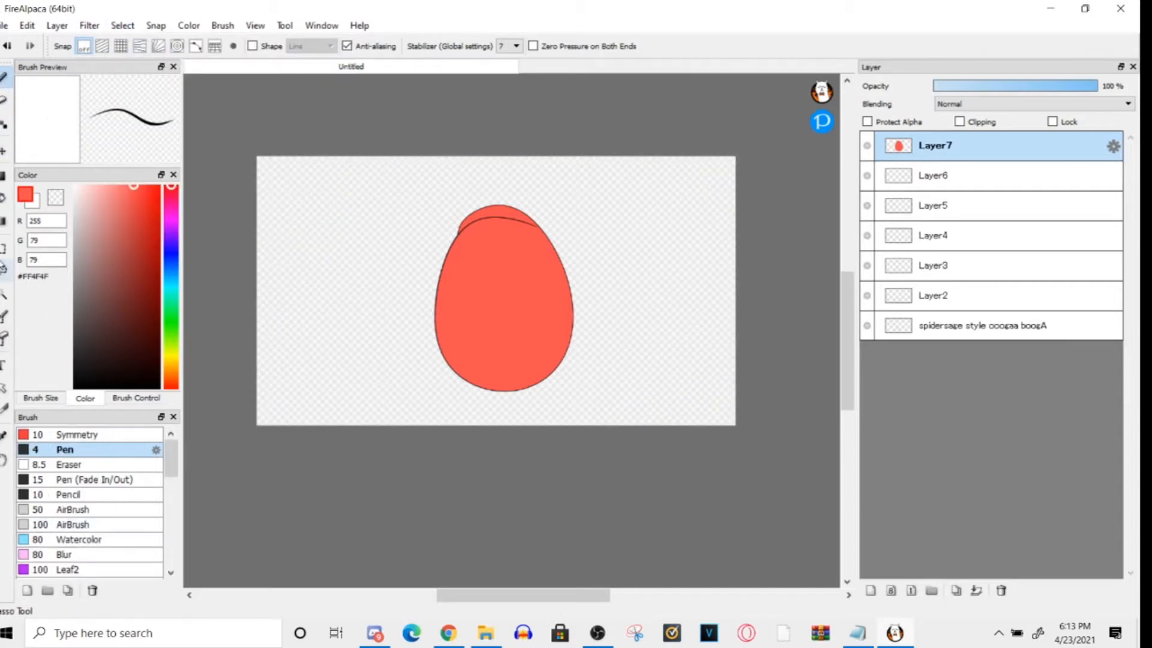
click(3, 250)
drag(347, 161, 700, 425)
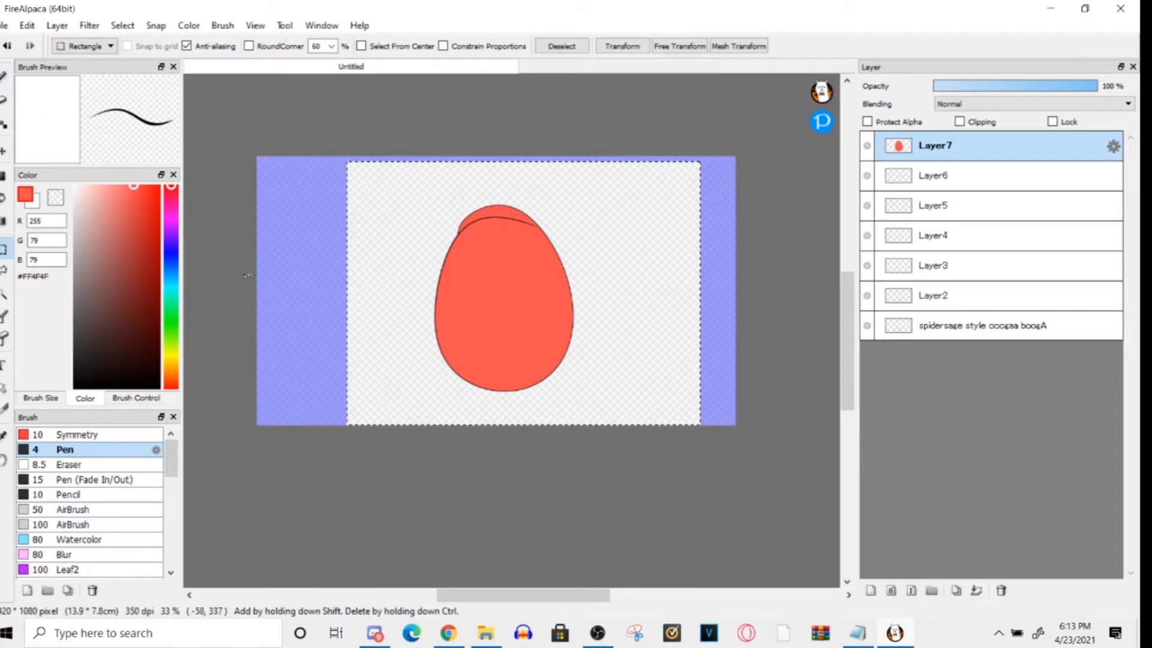
click(123, 25)
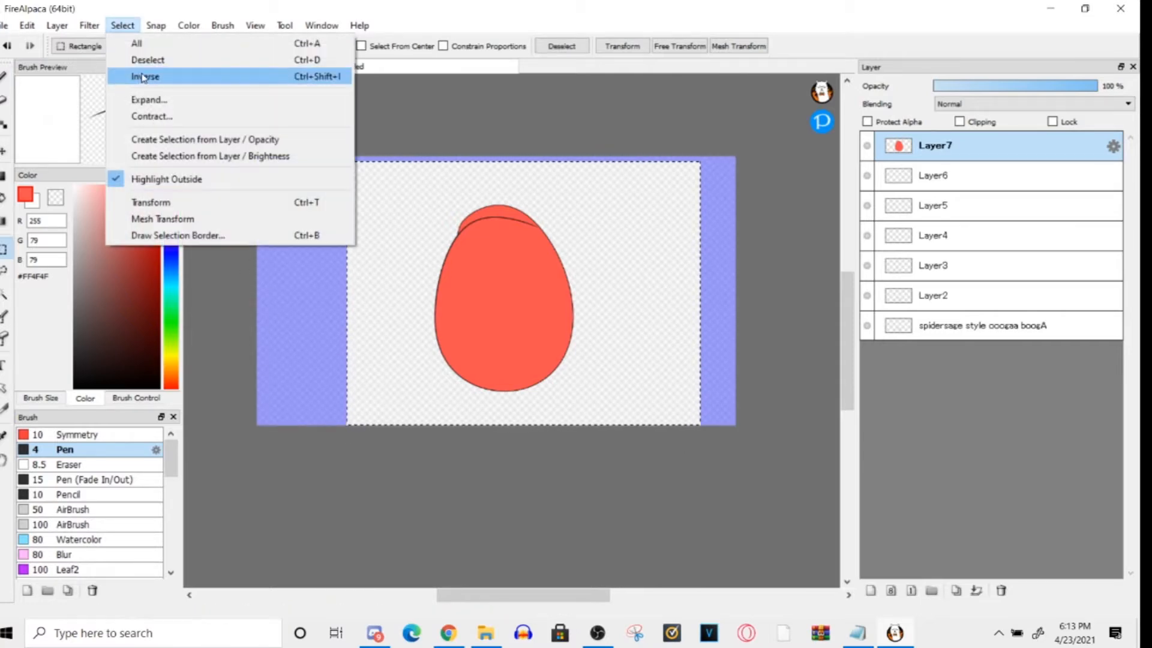
click(144, 78)
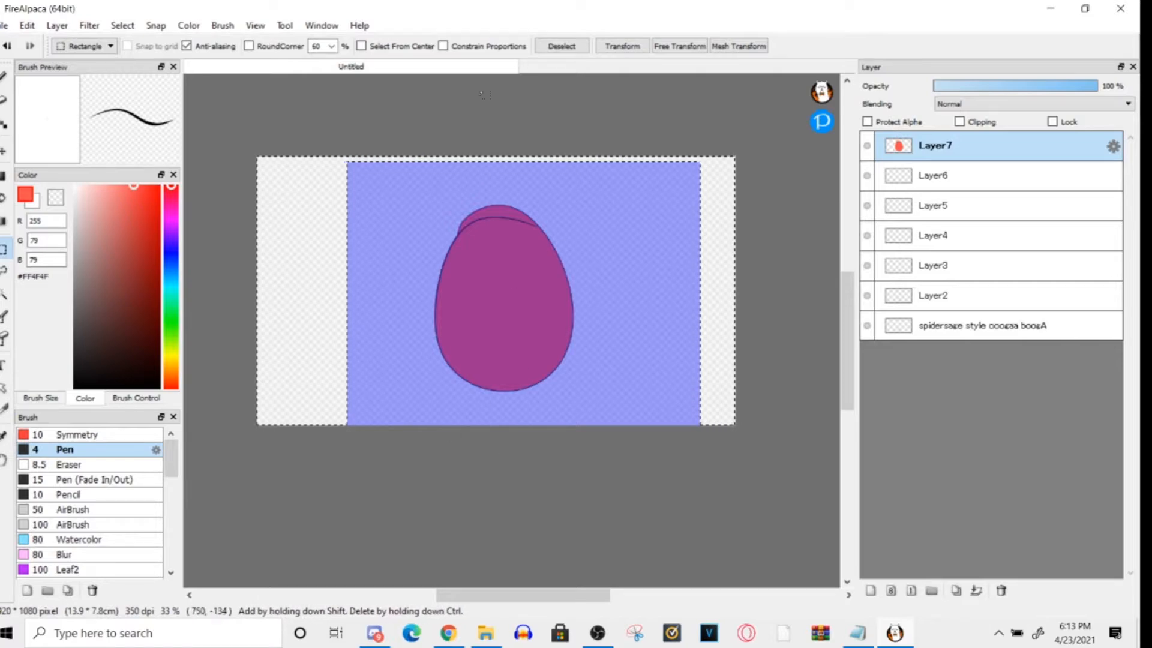
- Try a short light red Pen stroke across the inverted selection's edge beside the egg
key(b)
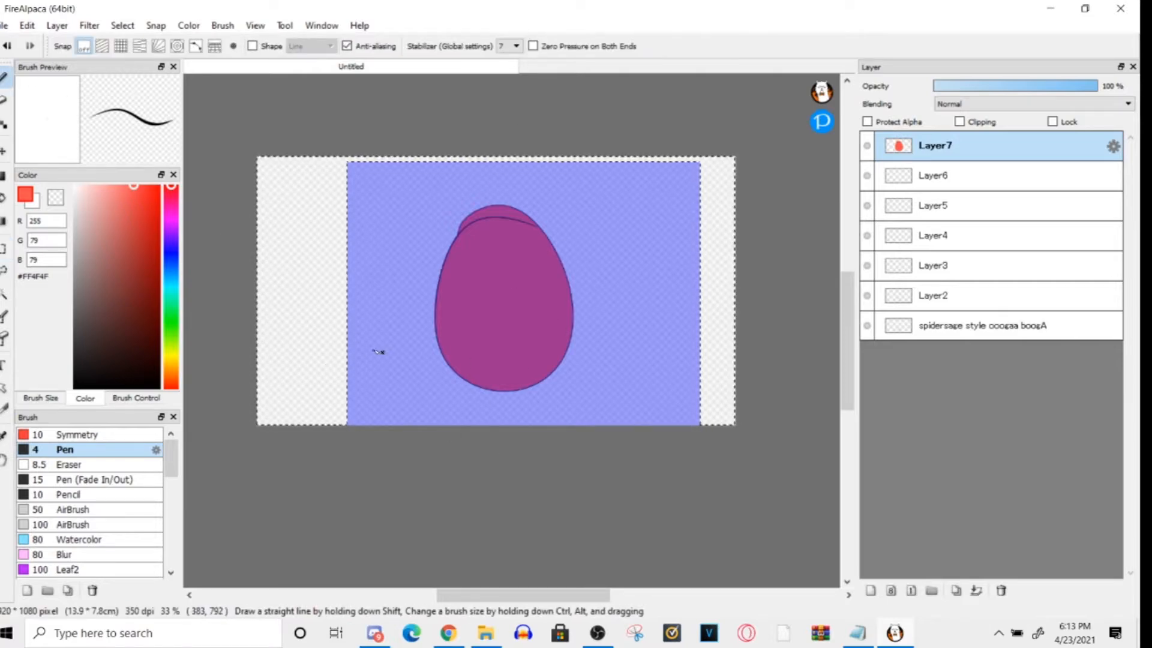
drag(357, 330, 335, 351)
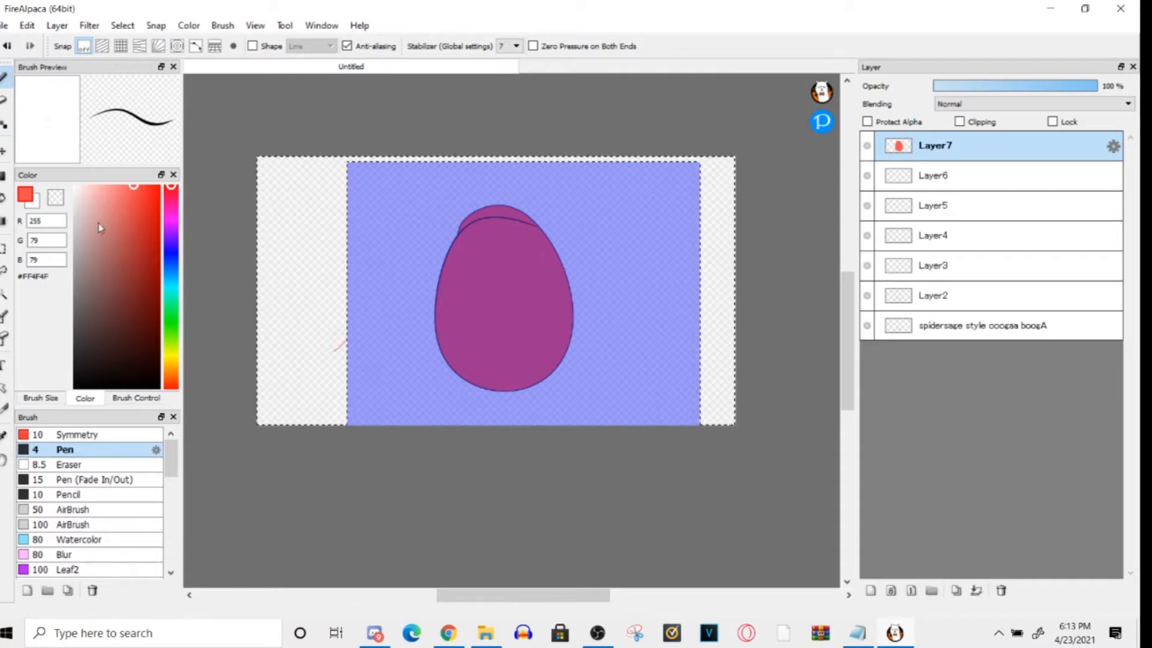
- Replace the selection with a rectangle covering the left part of the egg and the empty area beside it
click(4, 270)
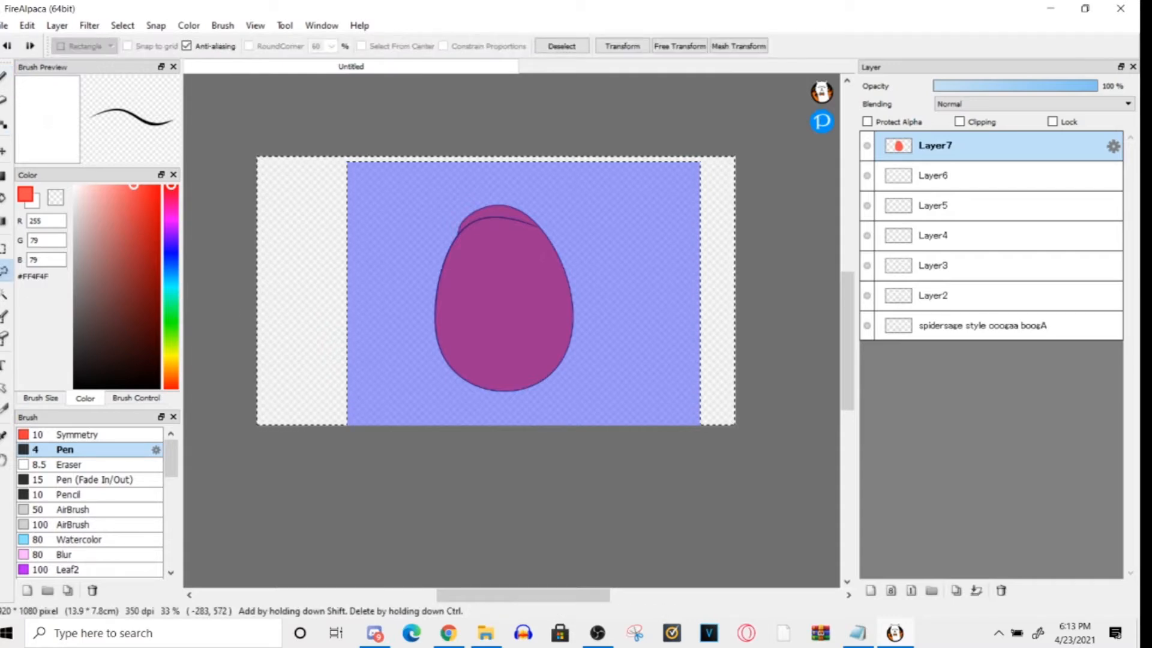
click(4, 249)
drag(373, 321, 337, 324)
drag(300, 202, 518, 385)
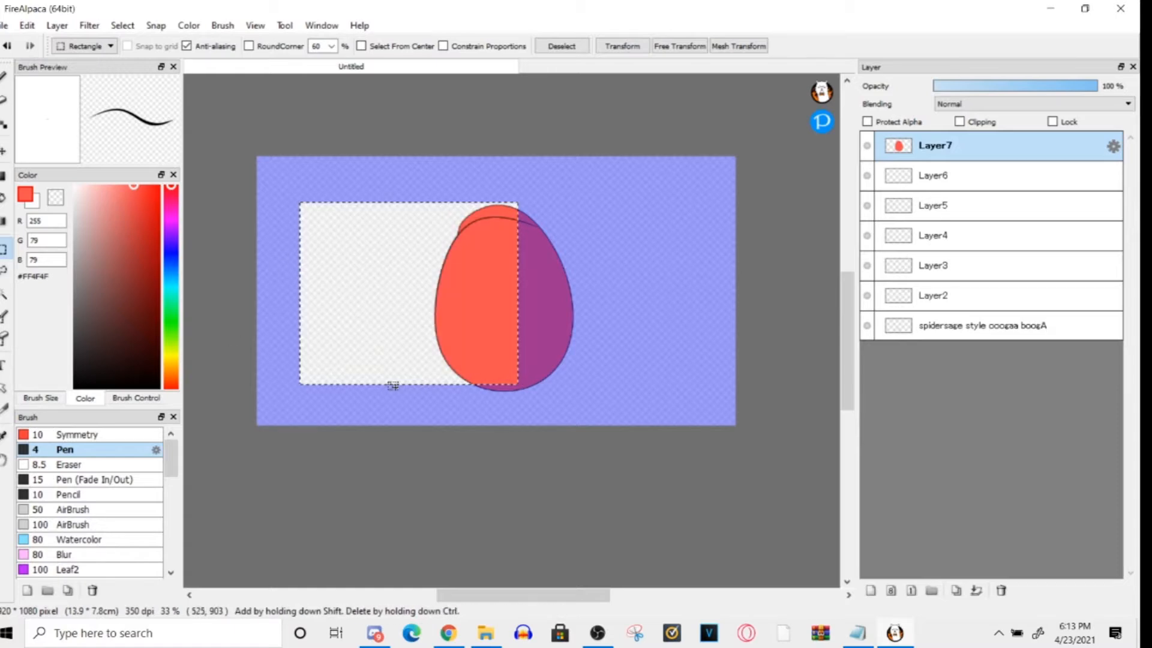
- Try moving the selected part of the egg with the Move tool, undo the move, and clear the selection
click(4, 459)
mouse_move(434, 300)
mouse_down()
mouse_move(387, 286)
mouse_move(442, 299)
mouse_up()
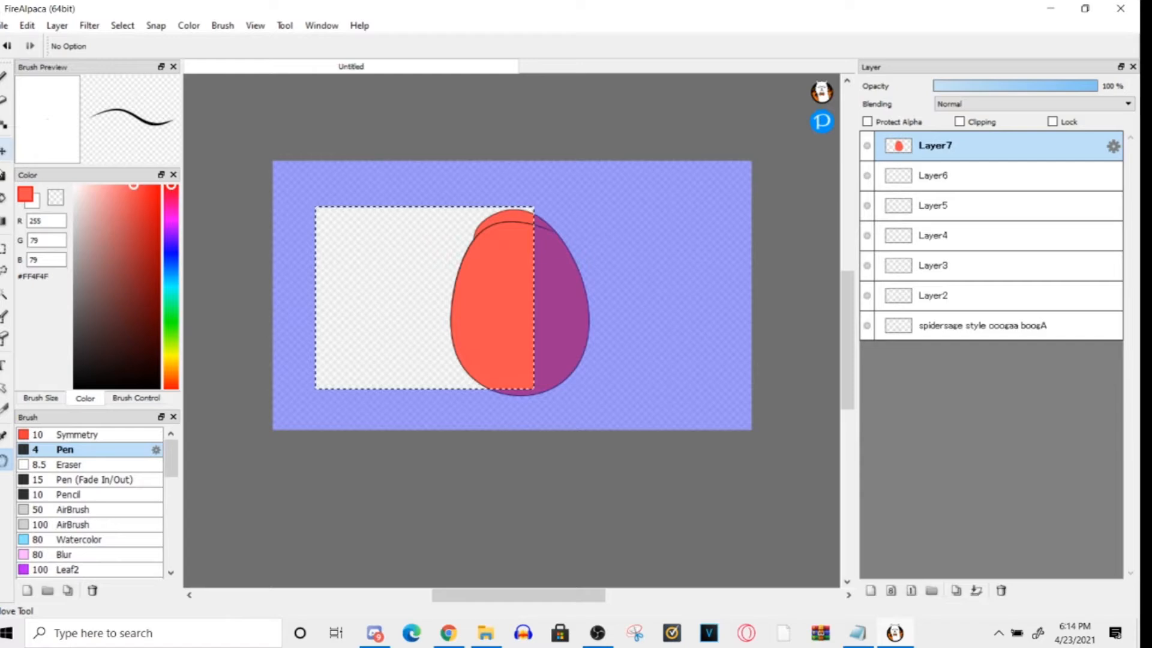
click(3, 151)
drag(401, 322, 373, 360)
key(ctrl+z)
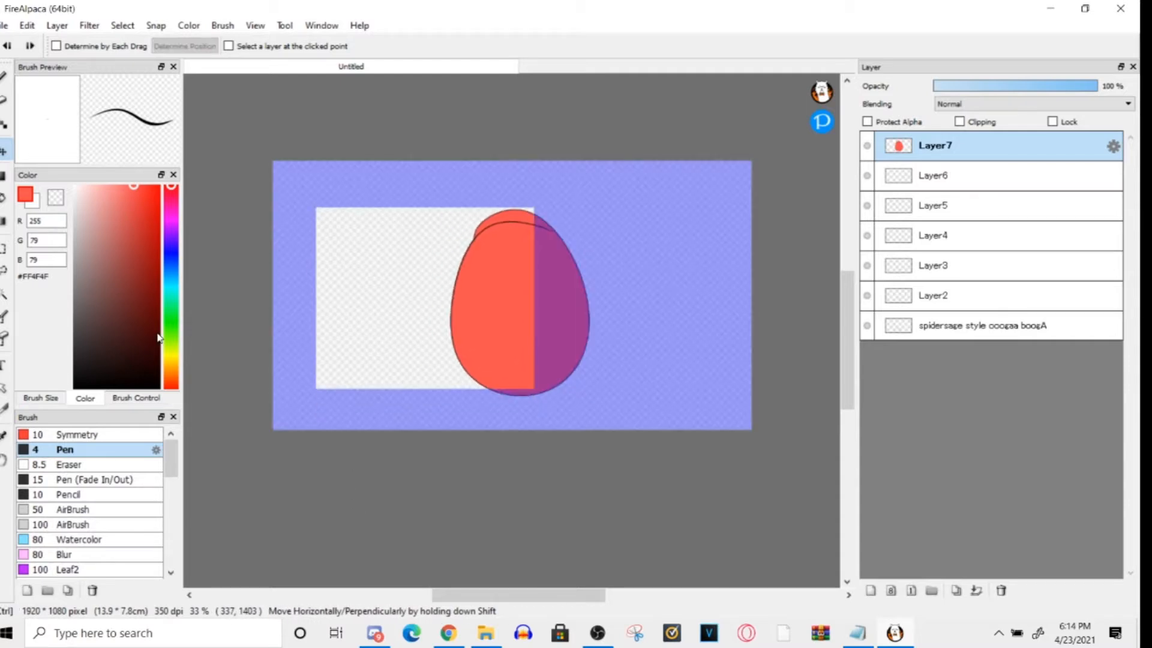
click(122, 25)
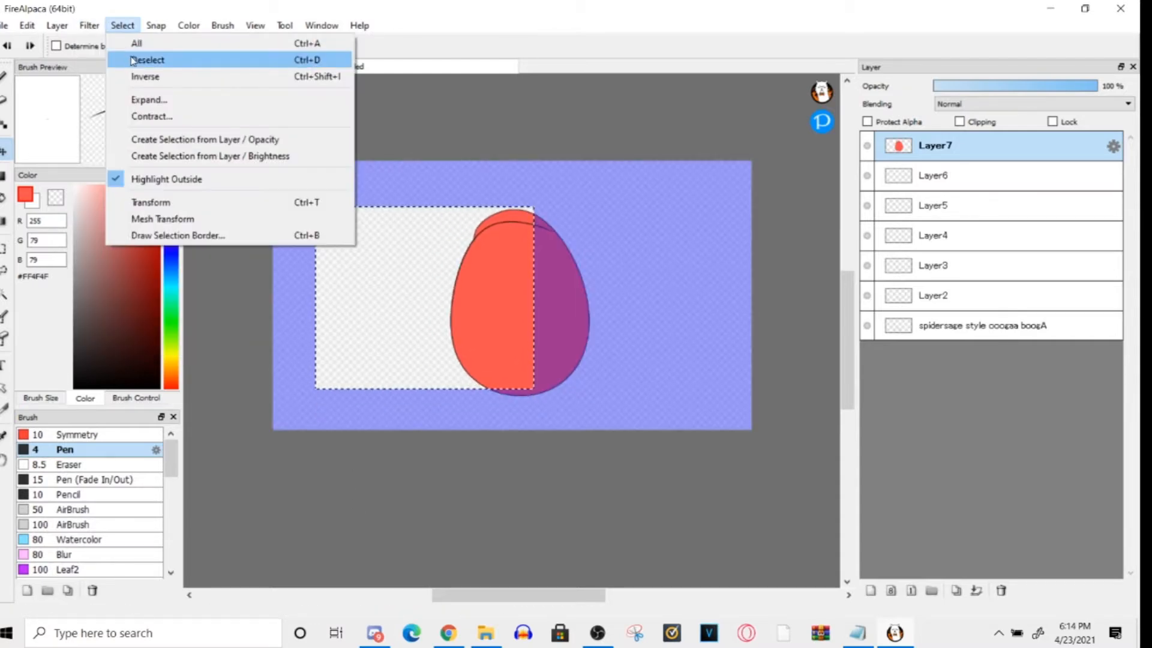
click(143, 56)
- Draw two filled light red rectangles on Layer7, one on each side of the egg
click(3, 176)
drag(301, 197, 424, 300)
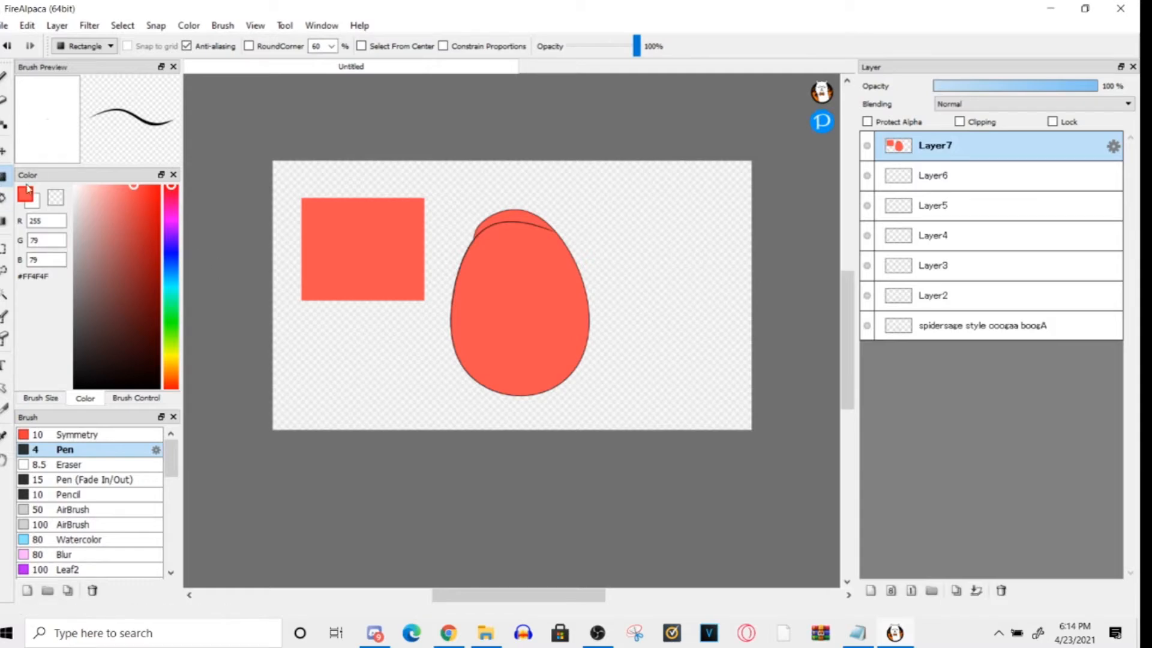
drag(600, 187, 738, 284)
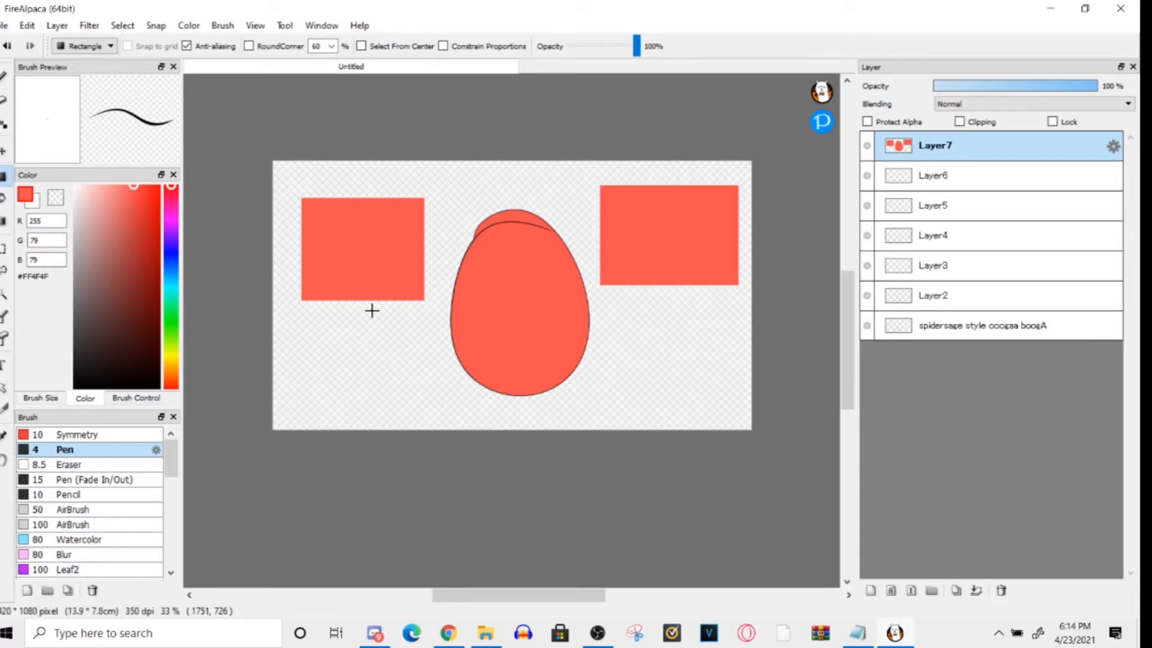
- Try outlining a filled shape over the egg's right side with the Polygon fill shape, and cancel it
click(90, 46)
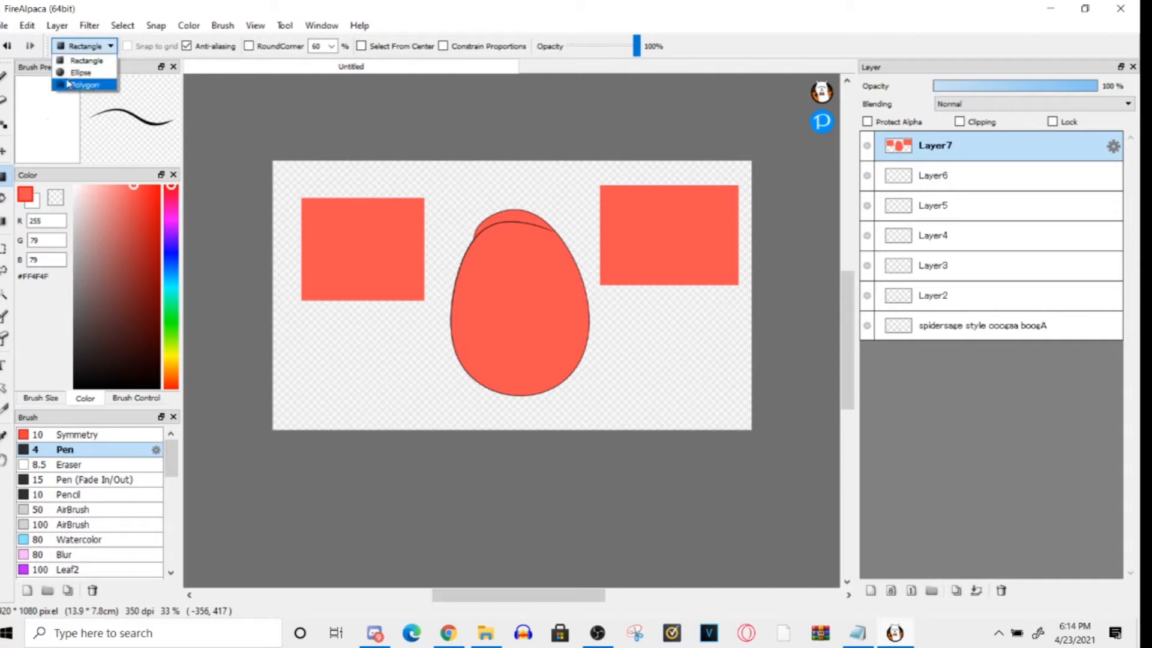
click(78, 86)
click(622, 330)
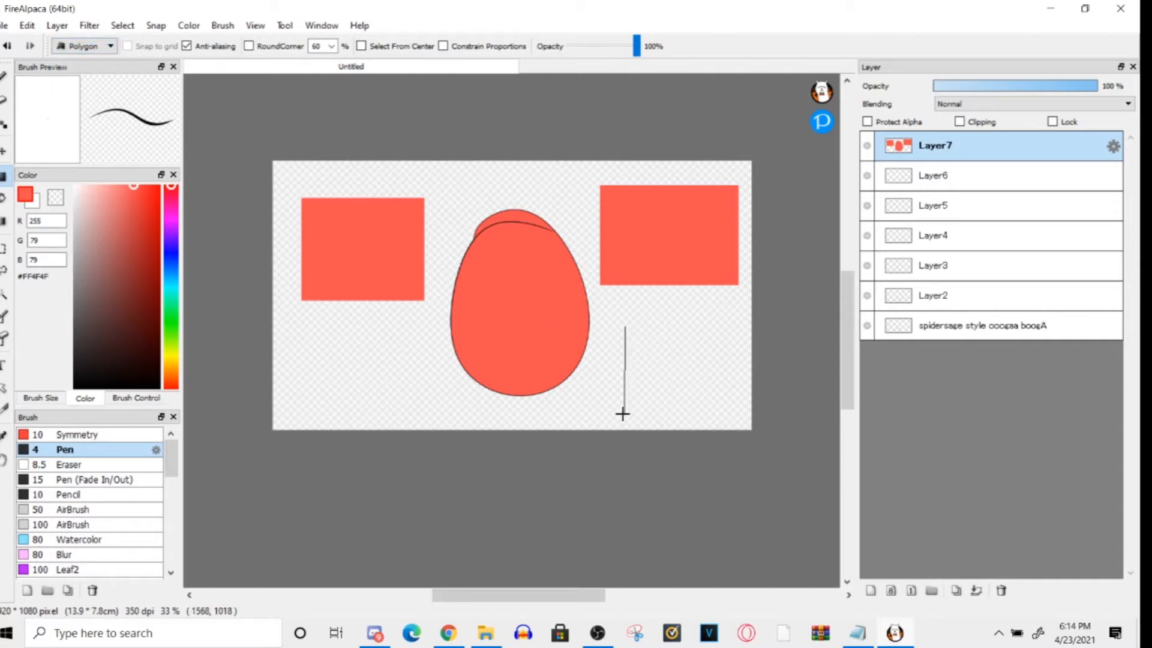
click(625, 304)
click(633, 386)
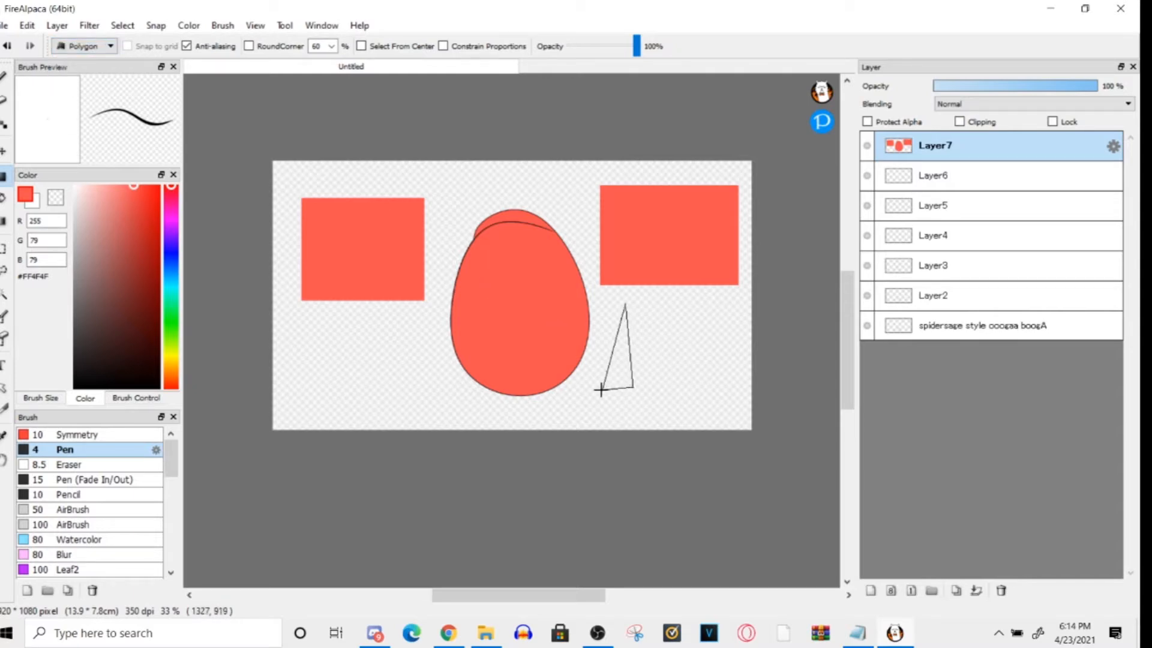
click(564, 386)
click(532, 273)
click(599, 264)
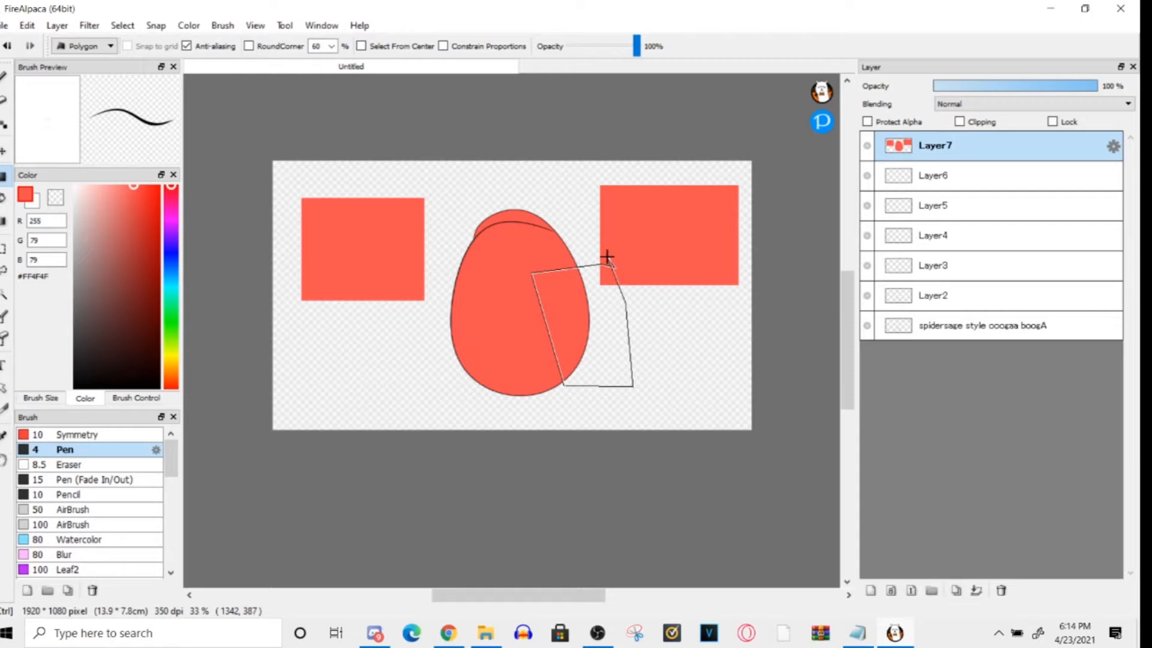
key(Escape)
- Return to the Brush tool and undo the two filled rectangles beside the egg
key(b)
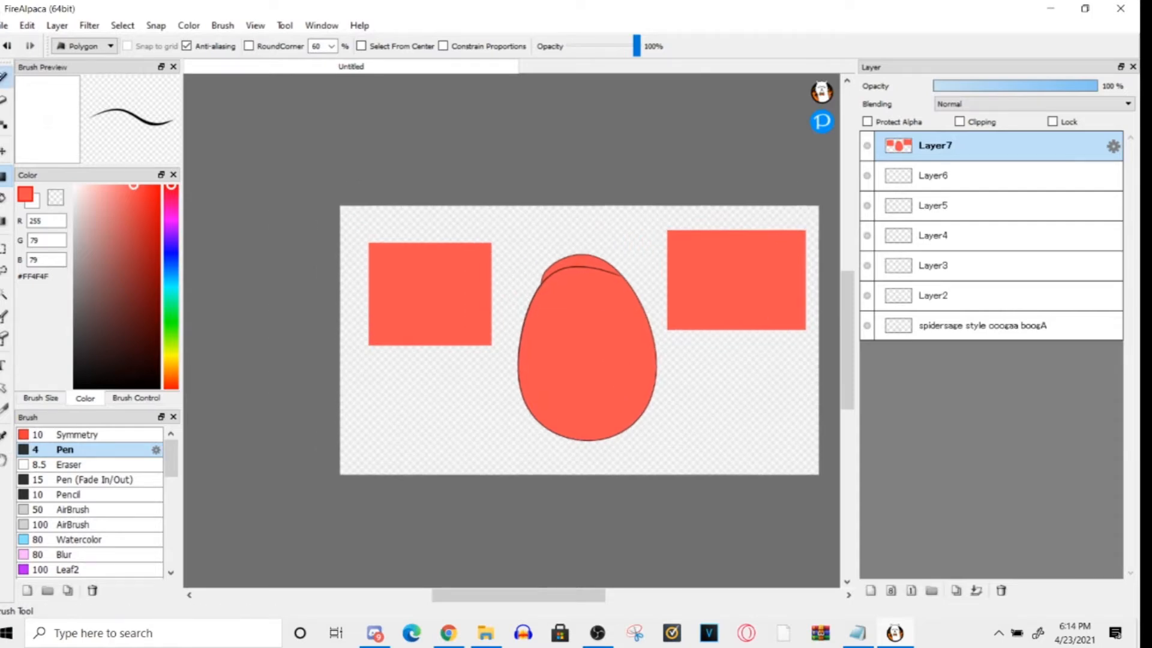
scroll(358, 360, right, 3)
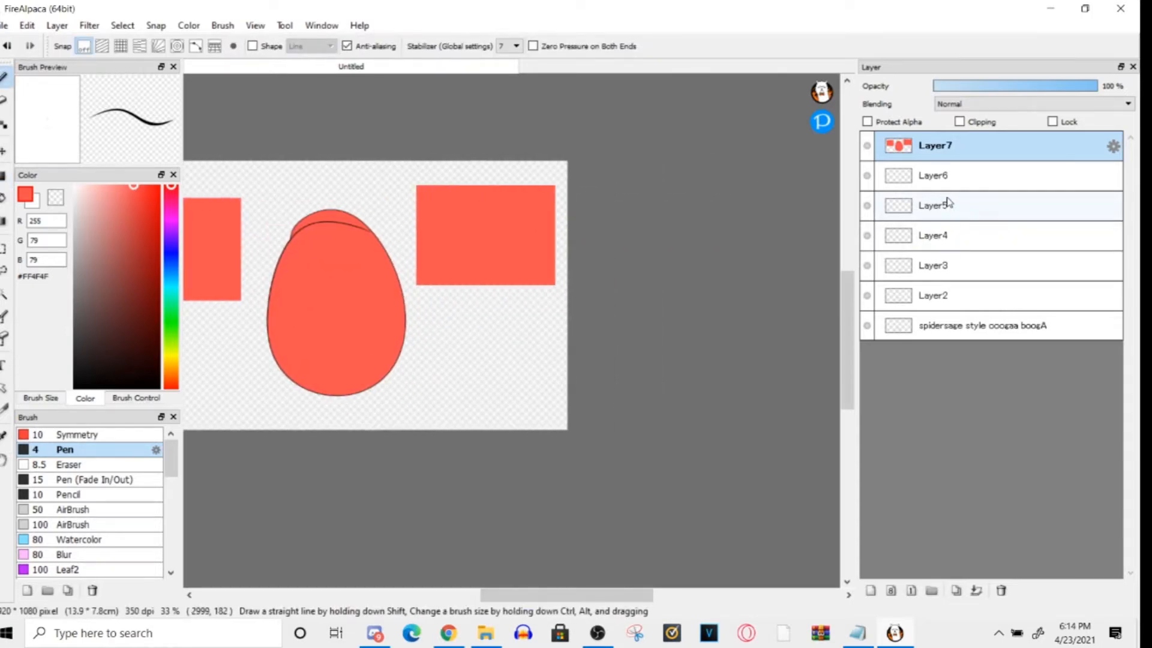
key(ctrl+z)
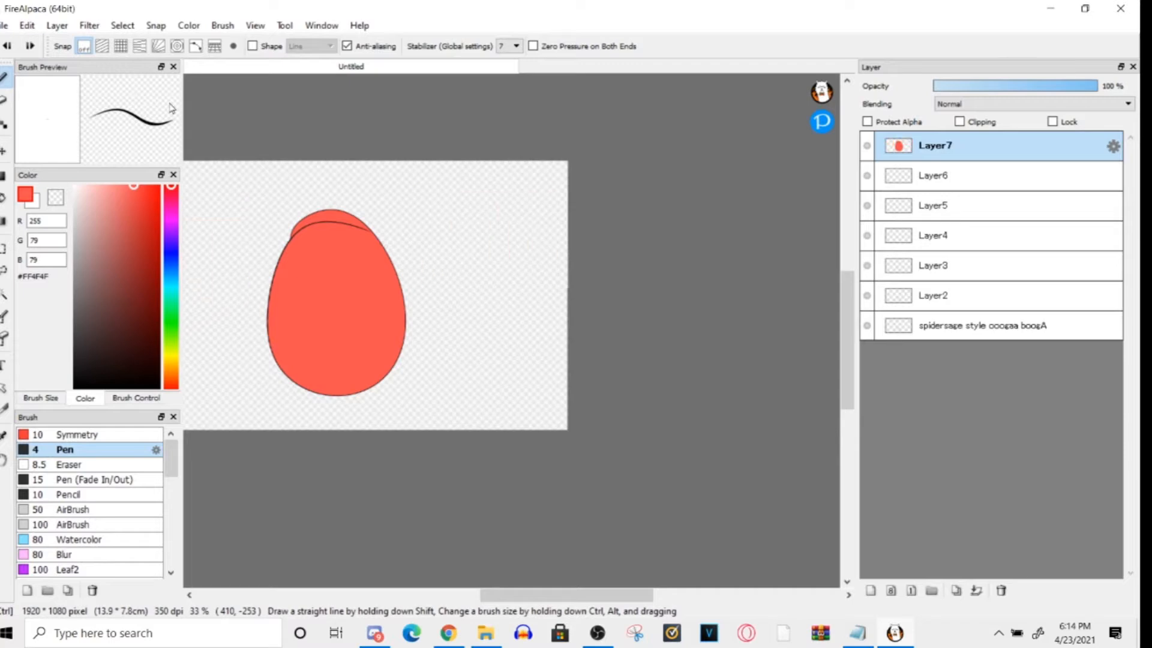
- Set Layer7's opacity to 100 % and duplicate the layer
drag(532, 595, 510, 637)
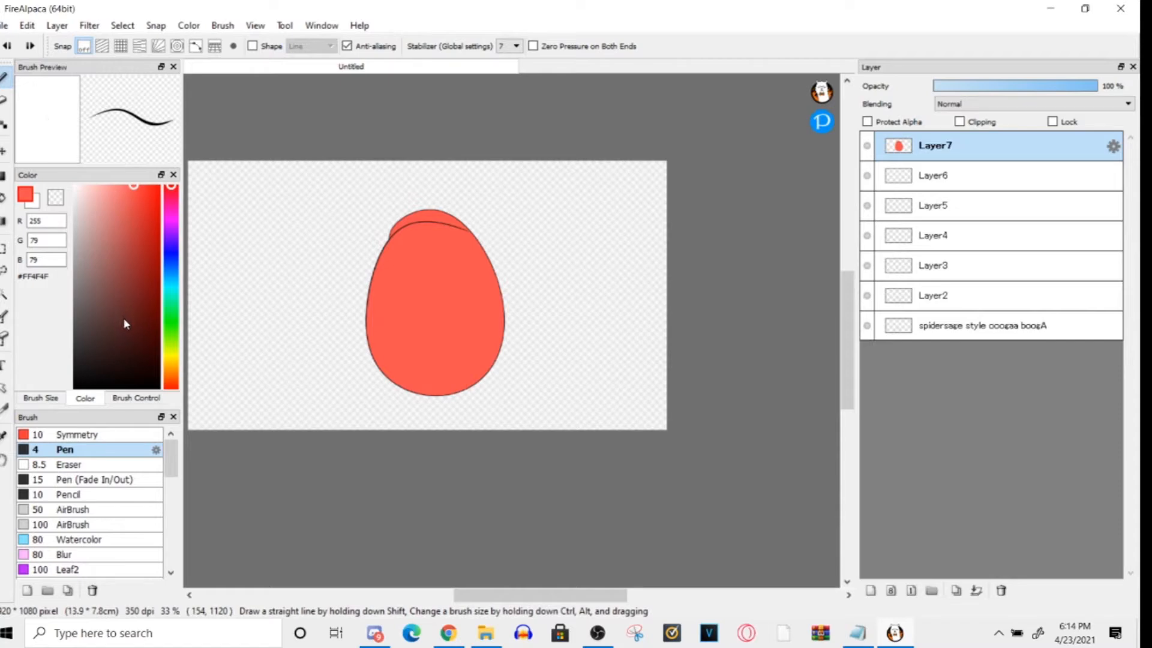
click(4, 100)
click(4, 77)
drag(1020, 85, 1101, 85)
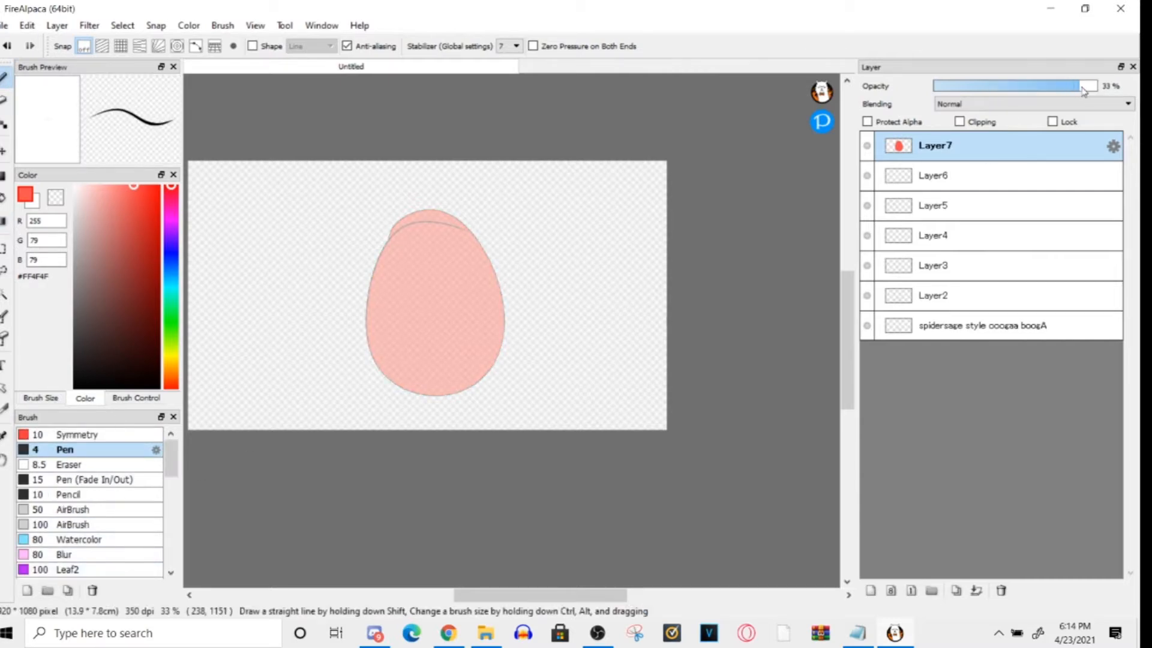
click(956, 591)
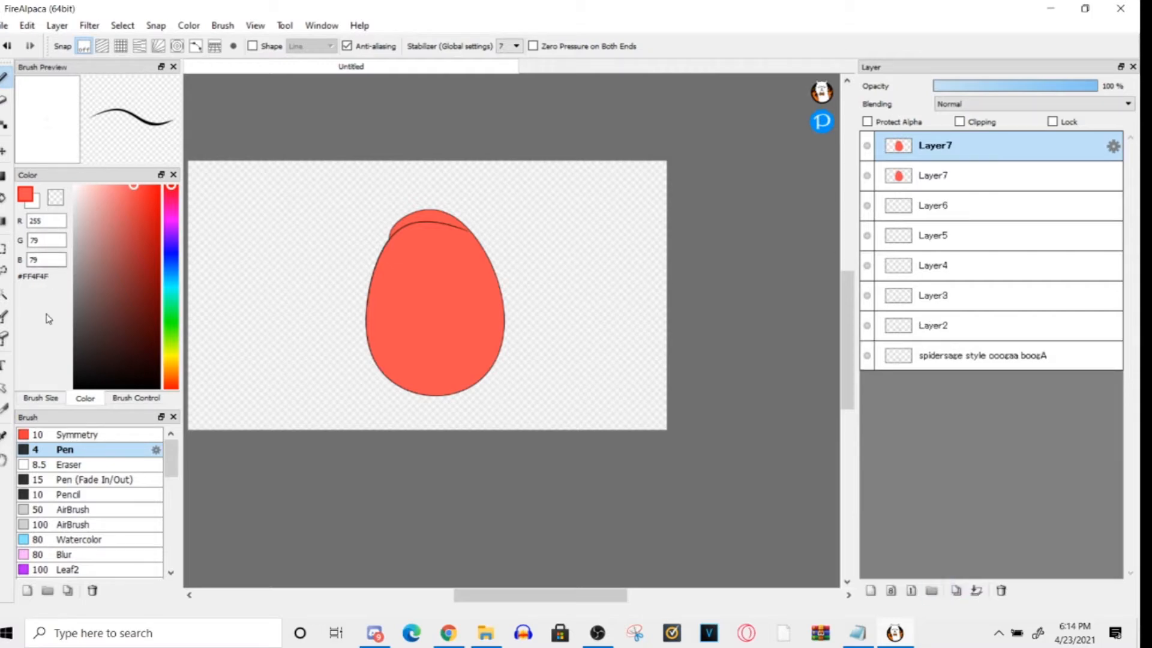
- Check the Blur brush's settings and delete the Blur brush from the brush list
click(66, 557)
scroll(123, 490, down, 3)
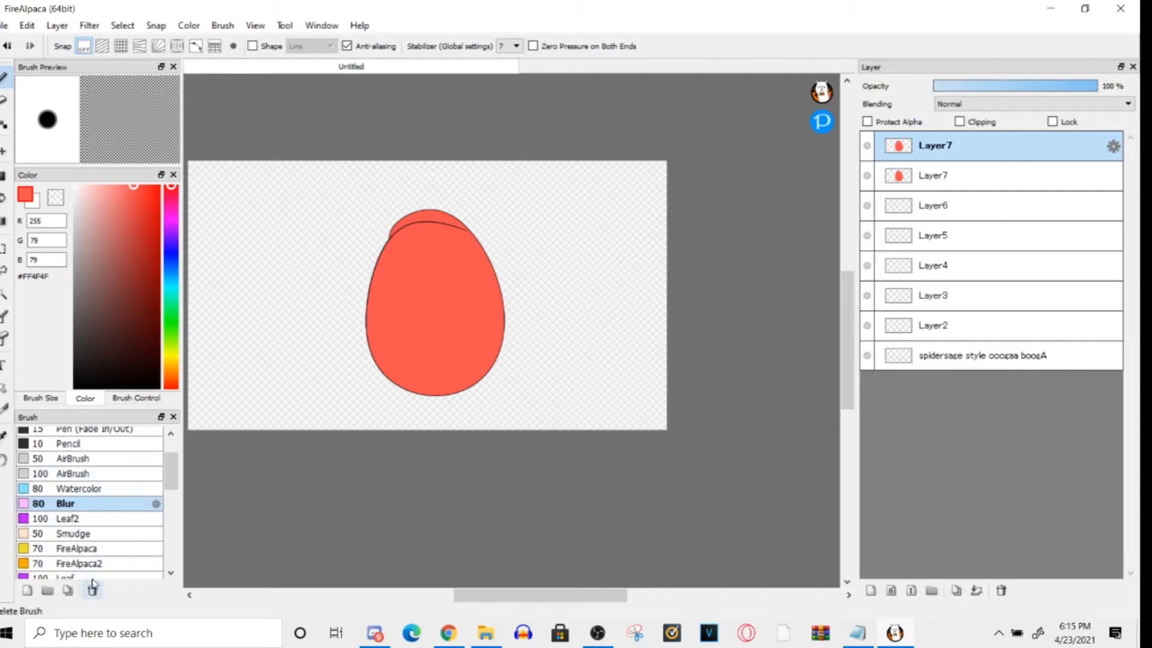
click(156, 504)
click(726, 513)
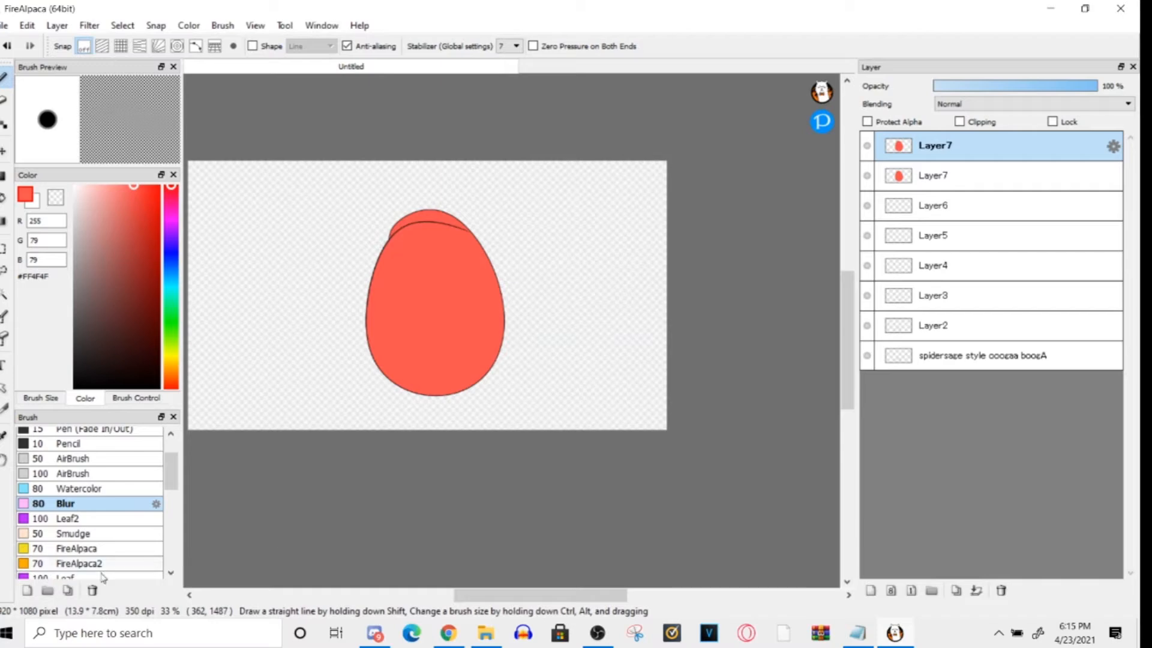
click(92, 590)
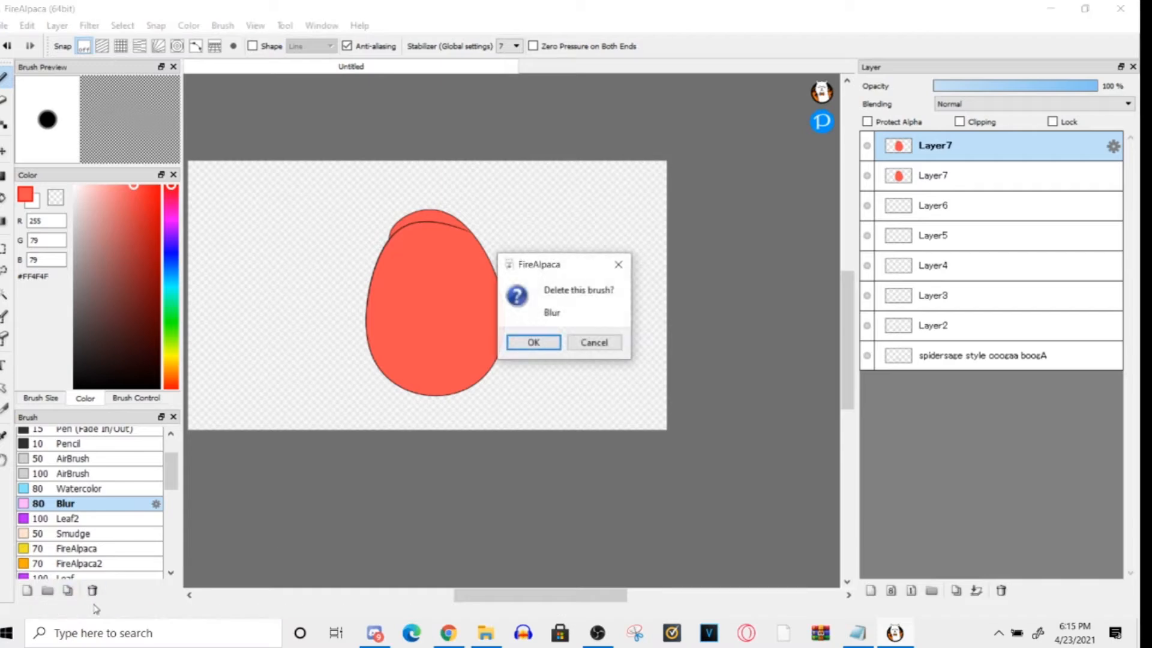
click(547, 343)
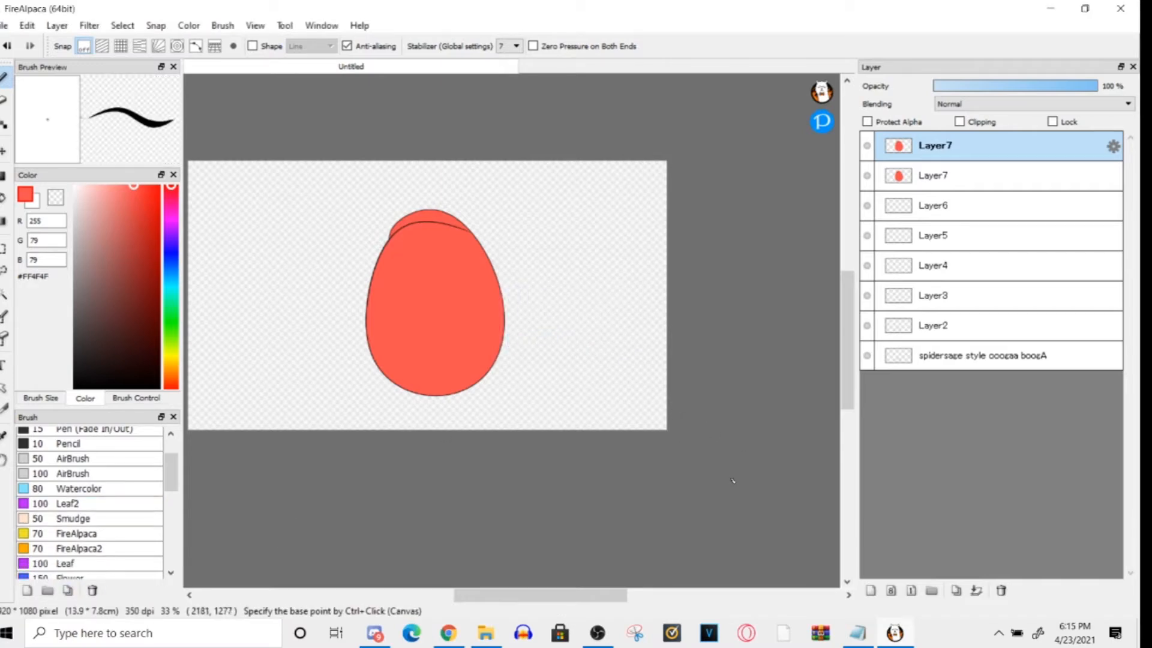
- Undo the Layer7 duplication and opacity change, and redo both
key(ctrl+z)
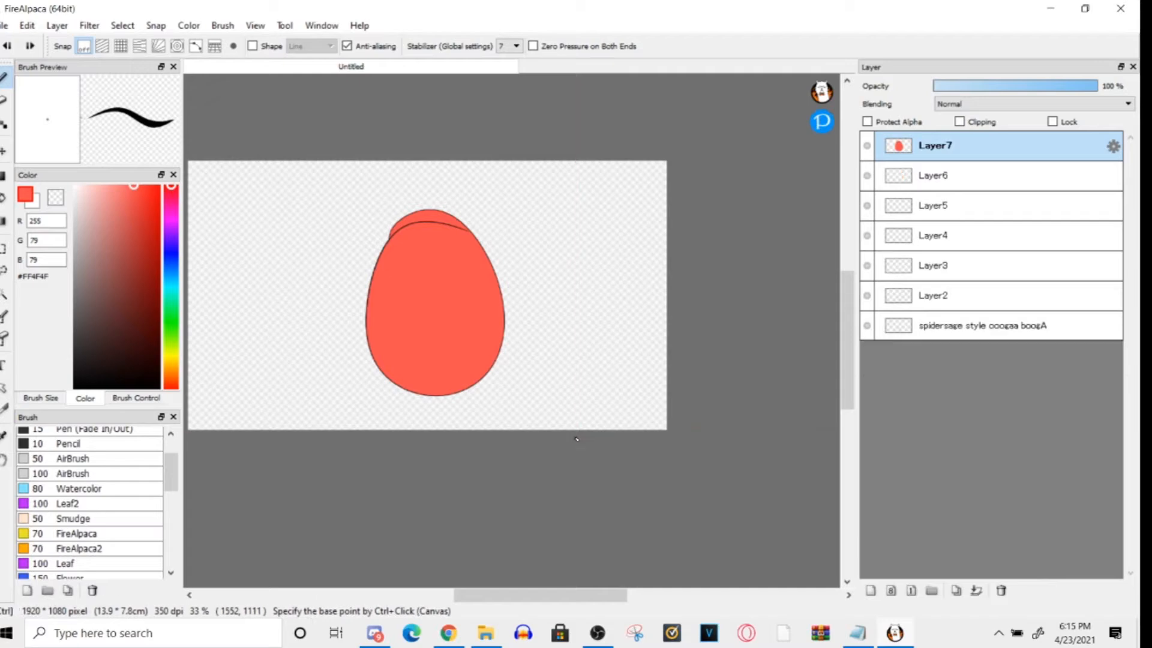
key(ctrl+z)
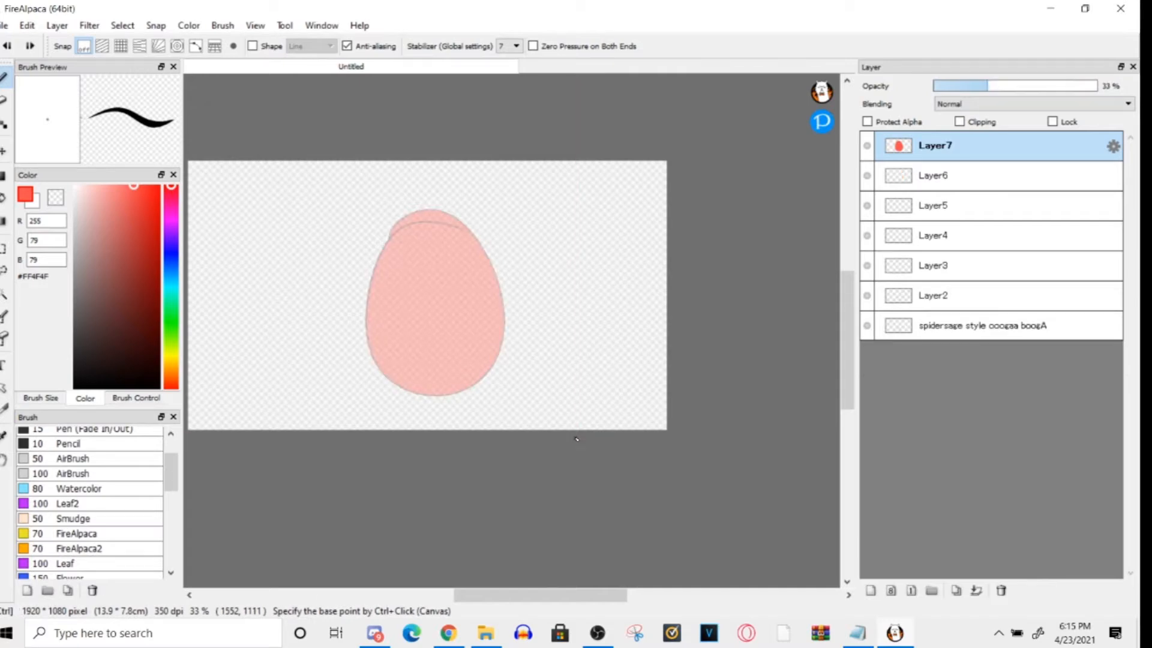
key(ctrl+y)
key(ctrl+y)
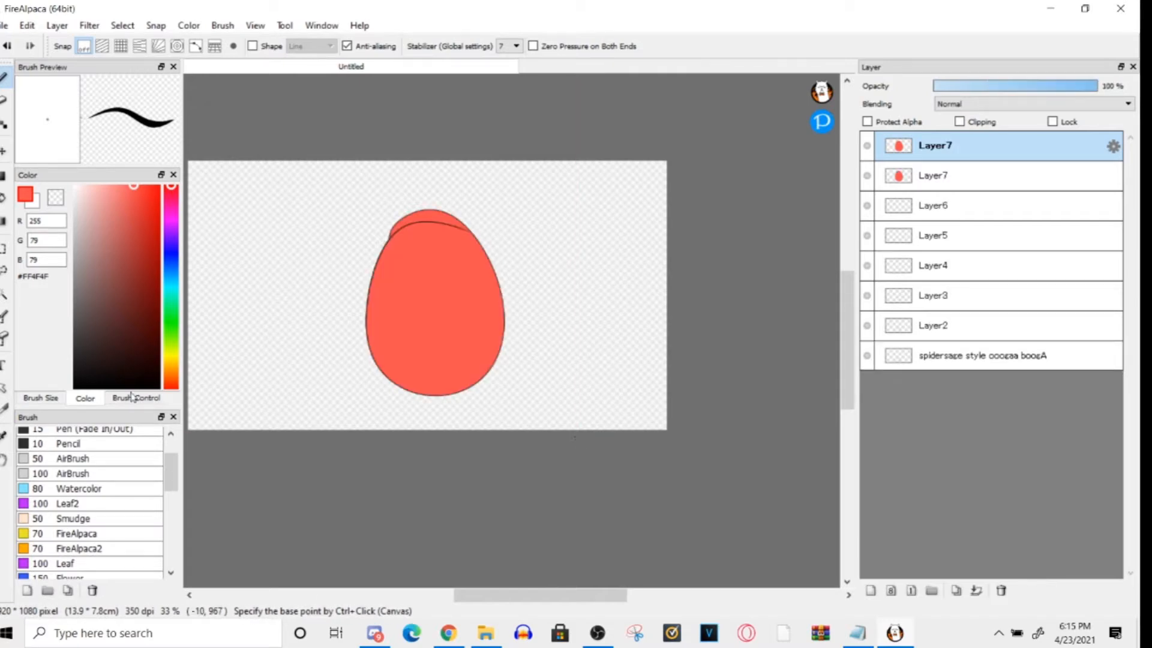
- View the brush size presets and the Brush Control settings, and browse further down the brush list
click(37, 398)
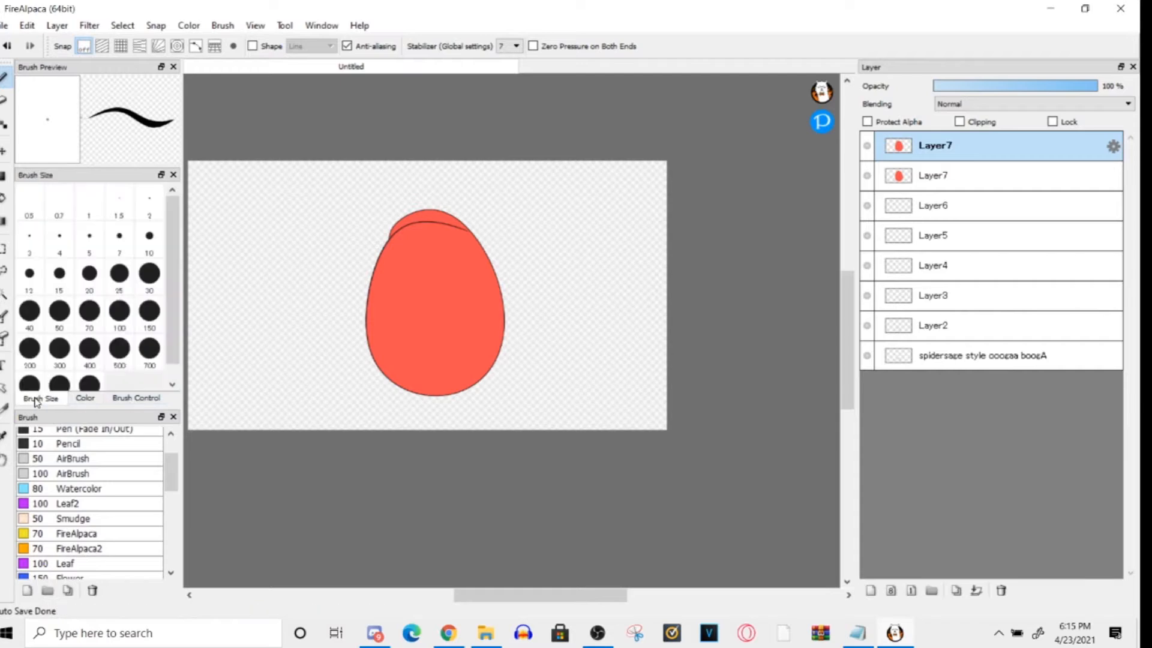
click(114, 400)
mouse_move(171, 489)
mouse_down()
mouse_move(168, 564)
mouse_move(157, 499)
mouse_up()
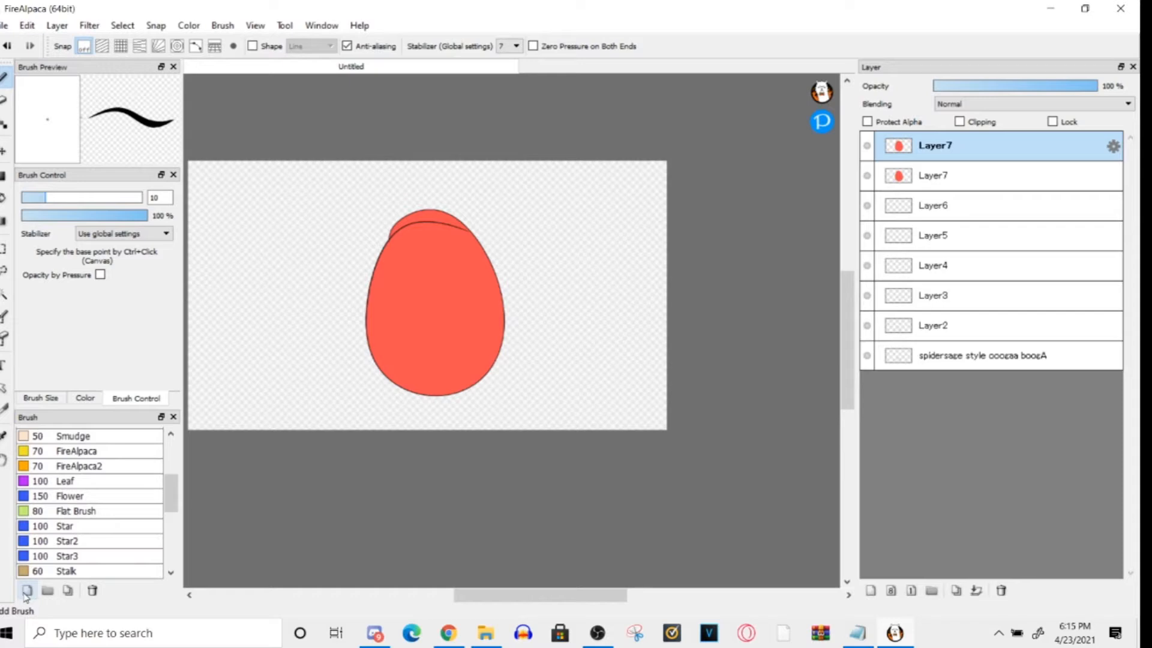
- Add the Blur preset brush back to the brush list
click(27, 592)
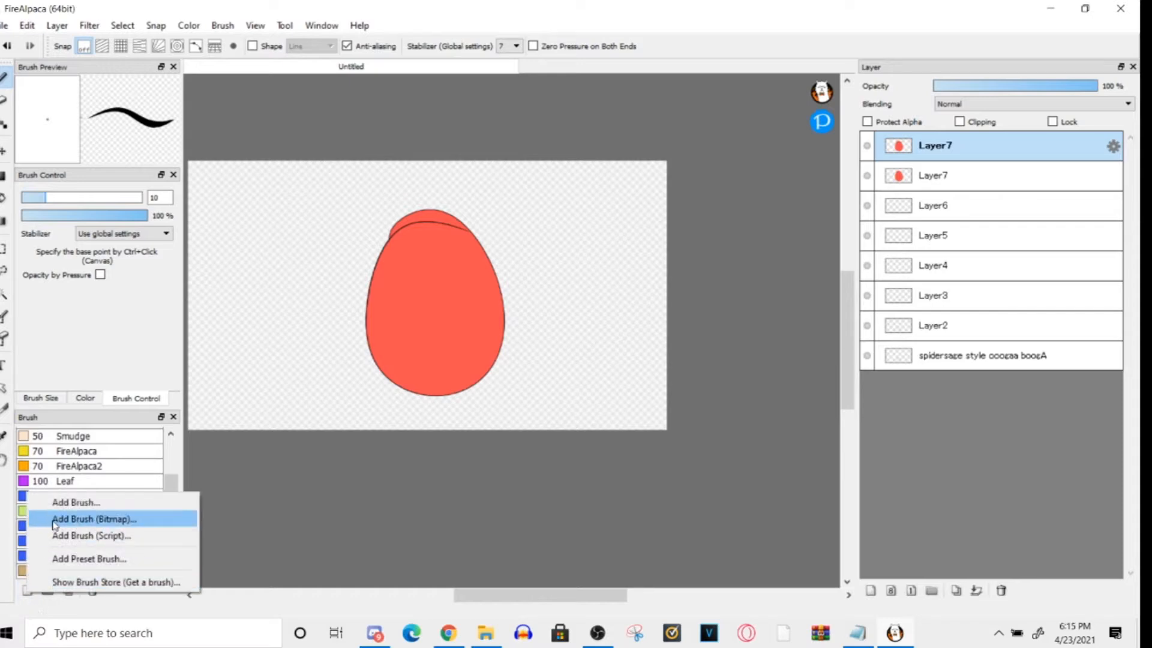
click(60, 560)
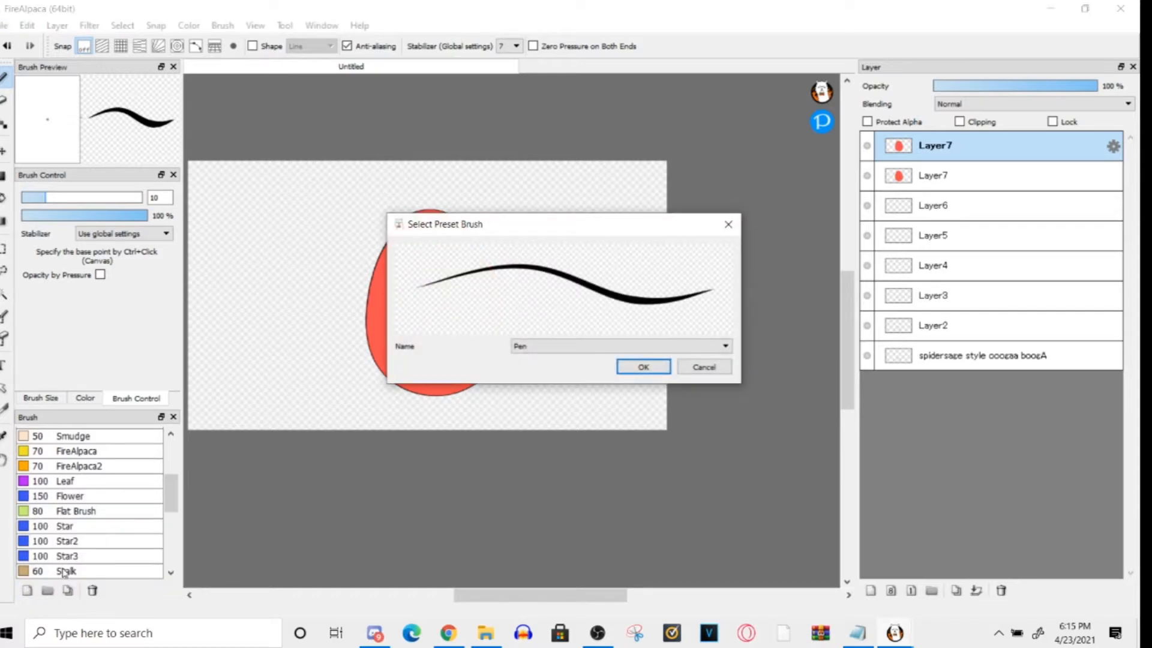
click(618, 347)
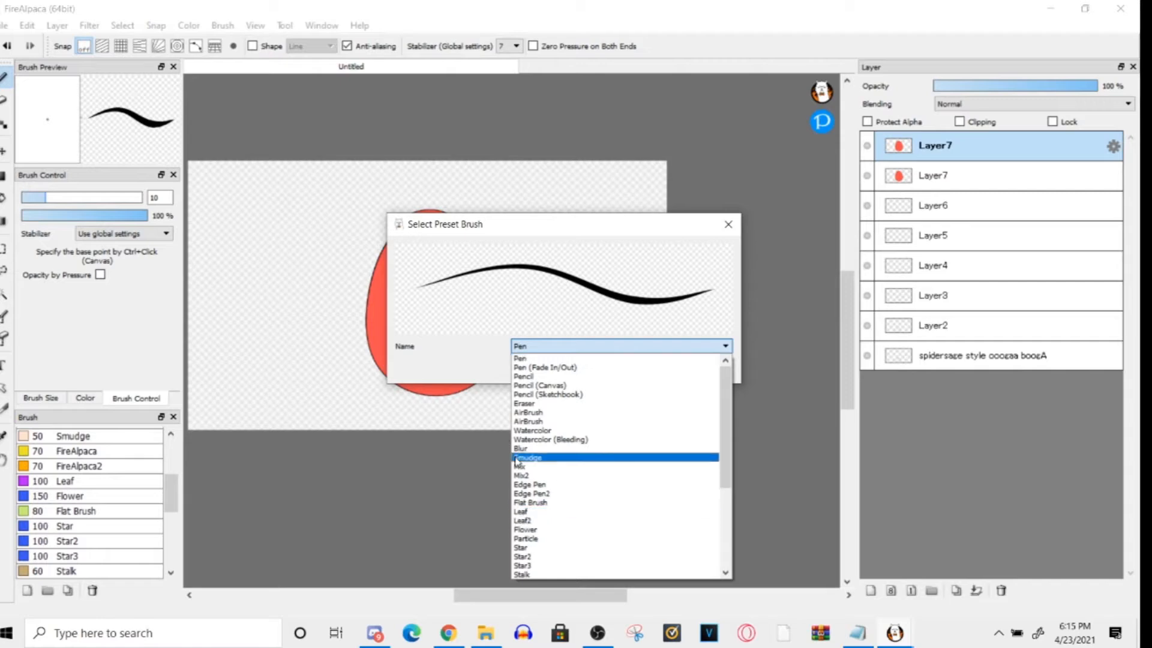
click(520, 448)
click(647, 366)
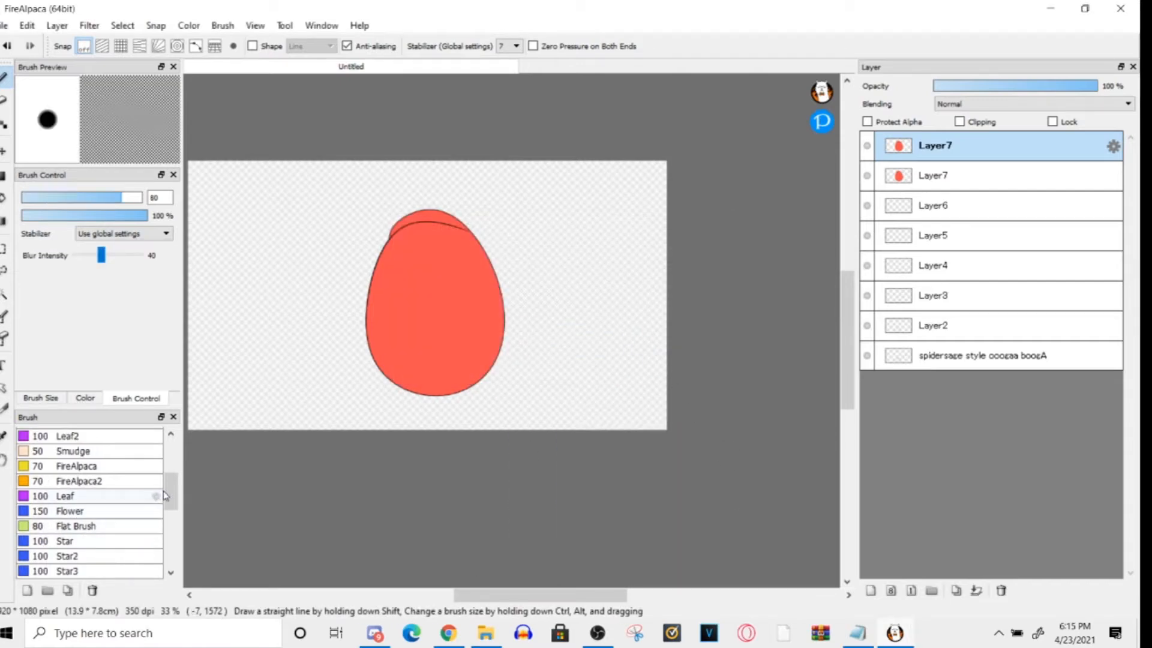
drag(170, 495, 168, 449)
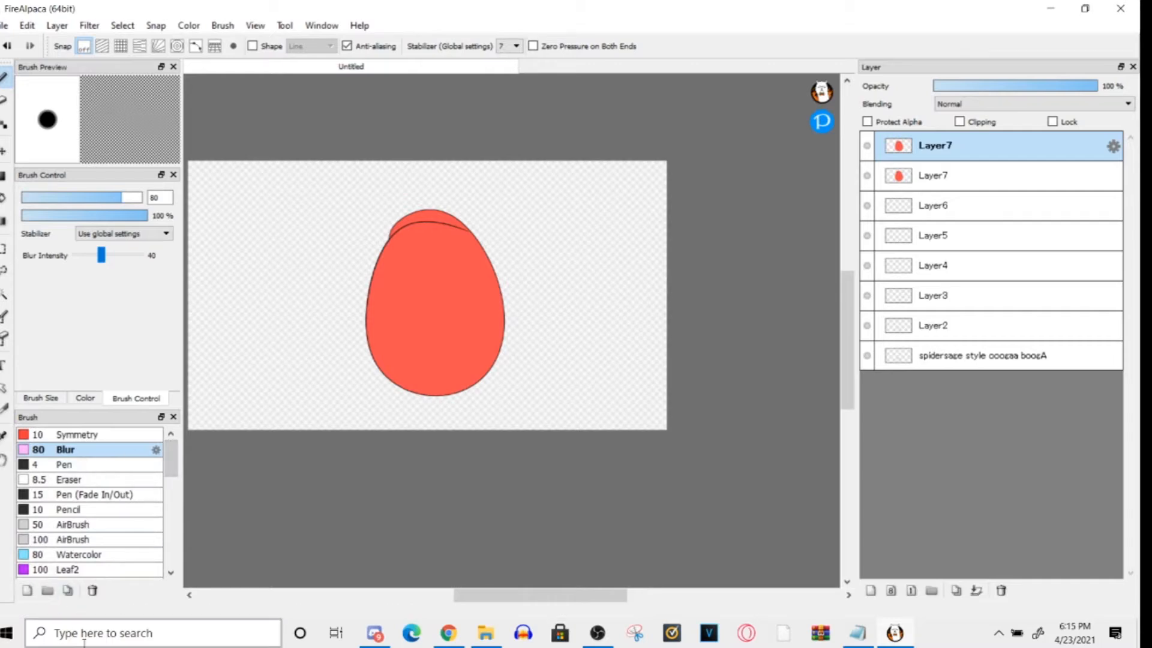
click(27, 592)
click(87, 598)
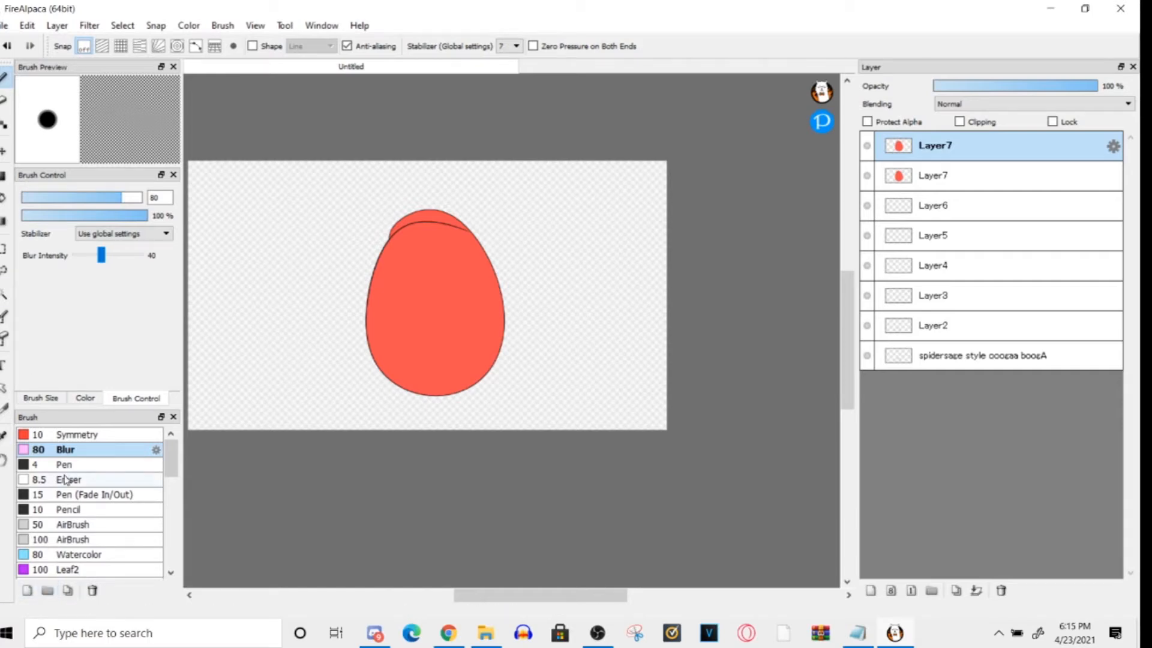
- Try the Blur brush at size 2000 over the egg on the upper Layer7 and undo the stroke
mouse_move(122, 197)
mouse_down()
mouse_move(206, 232)
mouse_move(135, 201)
mouse_move(81, 201)
mouse_move(170, 202)
mouse_move(461, 263)
mouse_move(130, 205)
mouse_move(777, 273)
mouse_up()
mouse_move(353, 230)
mouse_down()
mouse_move(116, 215)
mouse_move(354, 258)
mouse_move(546, 267)
mouse_move(318, 425)
mouse_up()
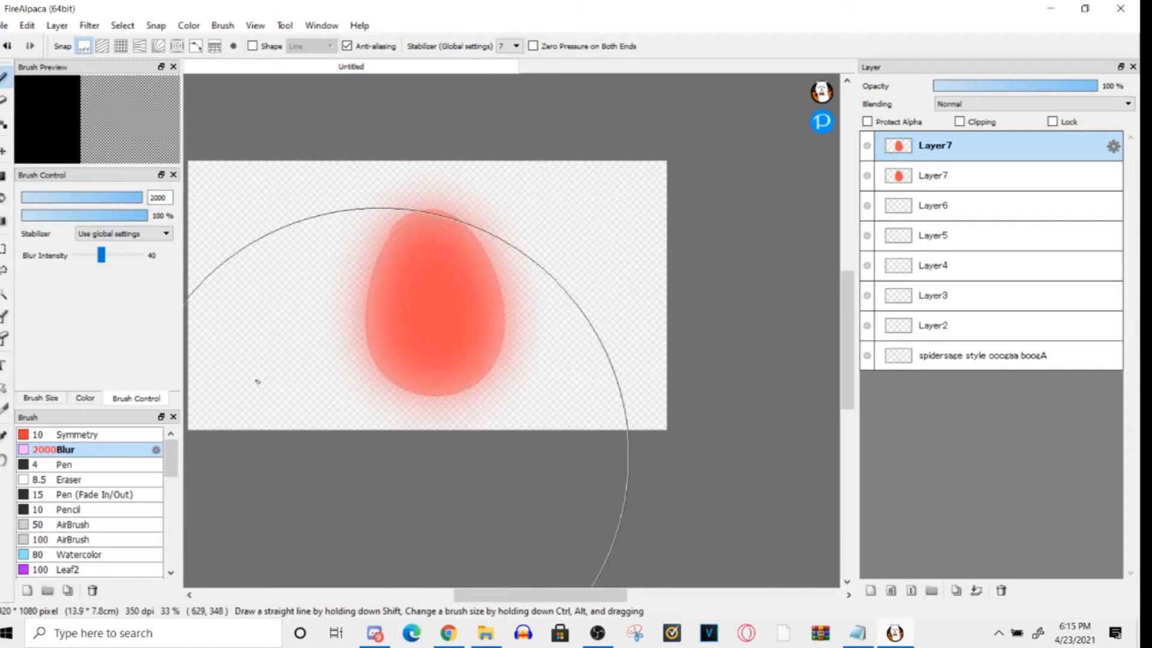
key(ctrl+z)
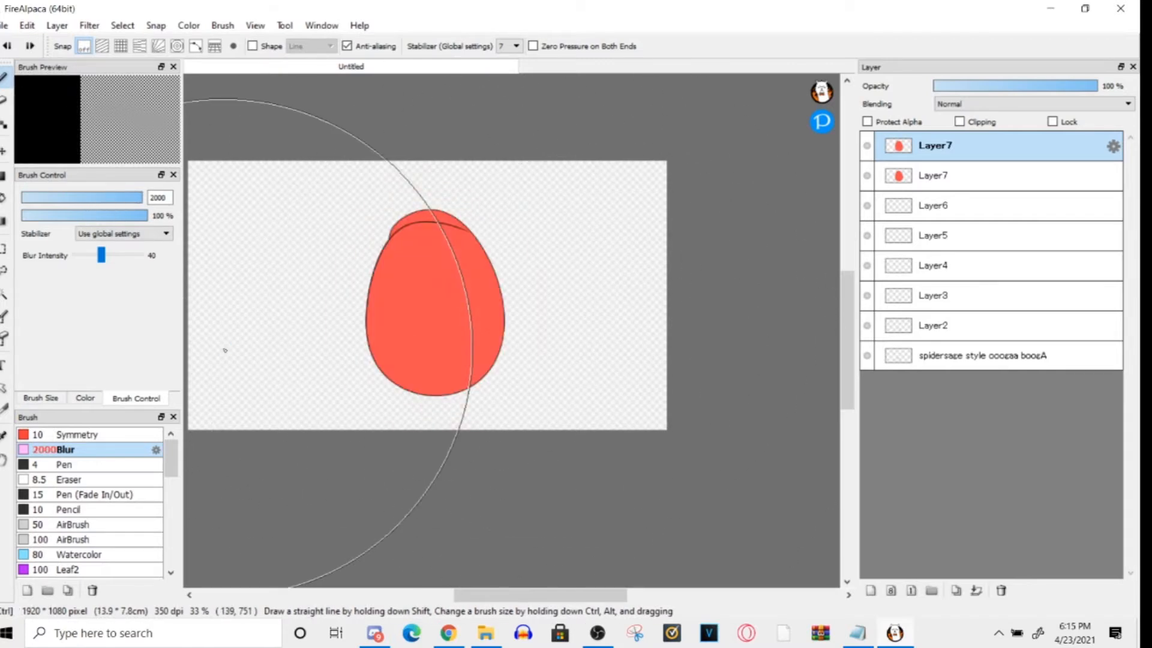
- Apply the Gaussian Blur filter to the egg on the upper Layer7
click(27, 25)
mouse_move(54, 27)
mouse_move(18, 27)
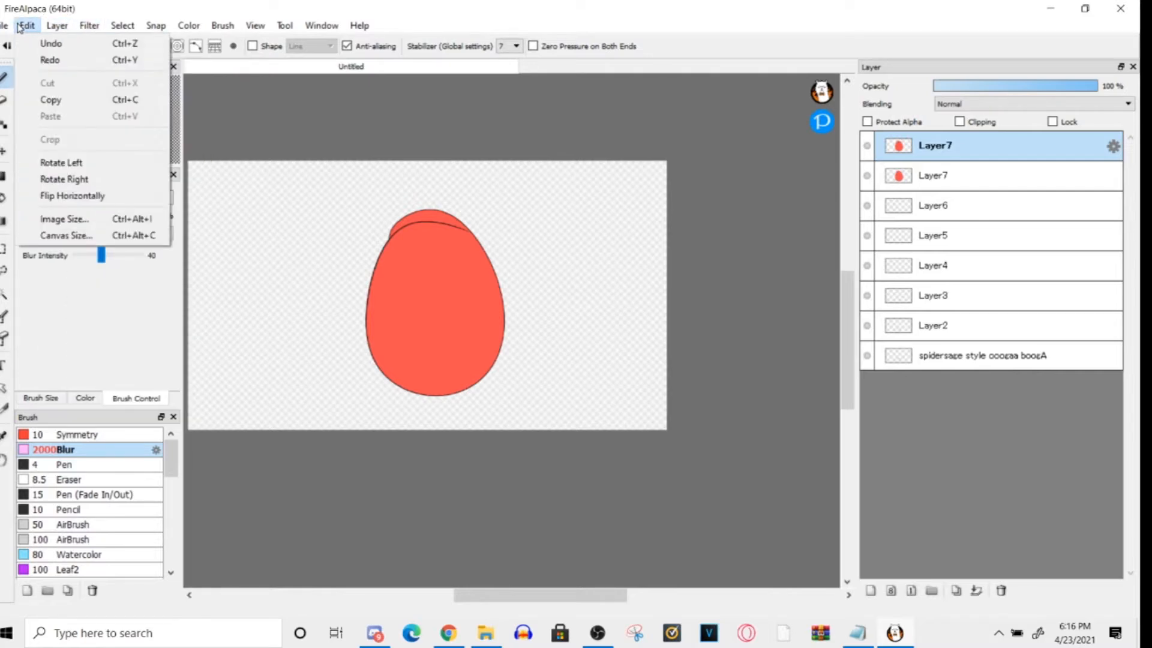
mouse_move(90, 28)
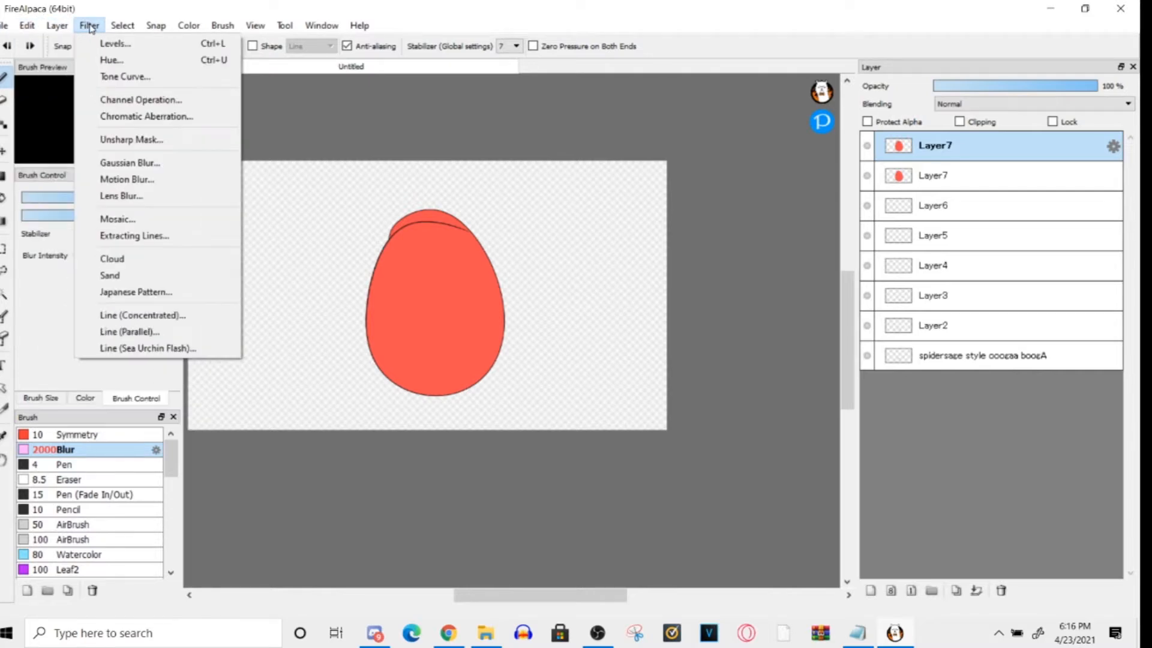
click(129, 163)
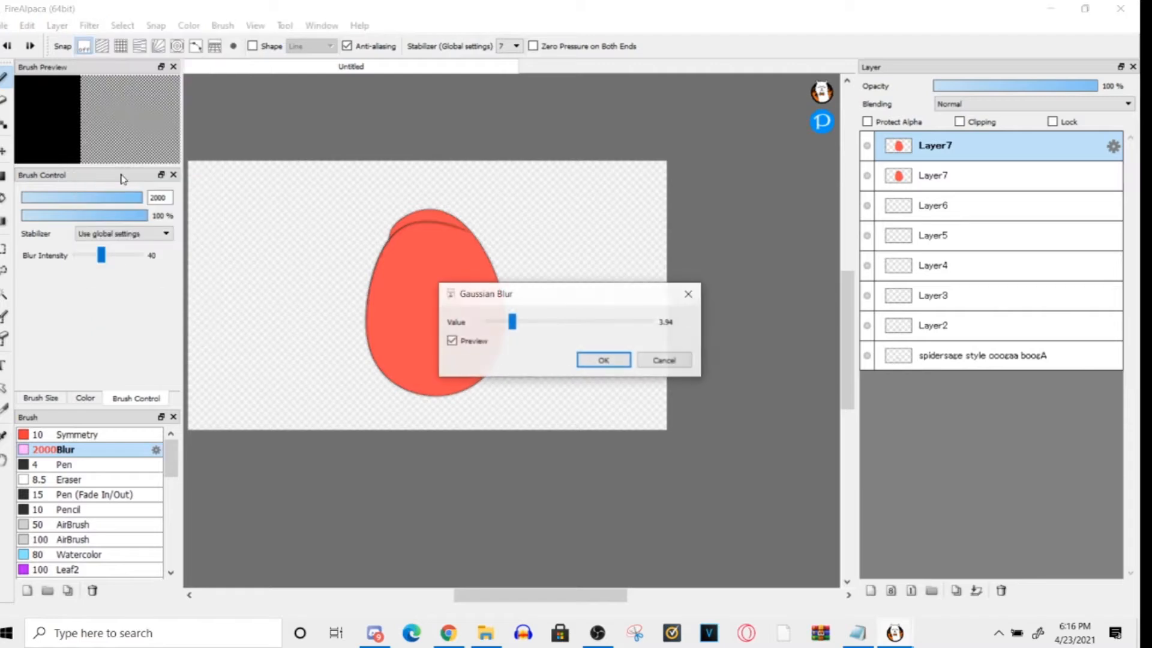
click(602, 360)
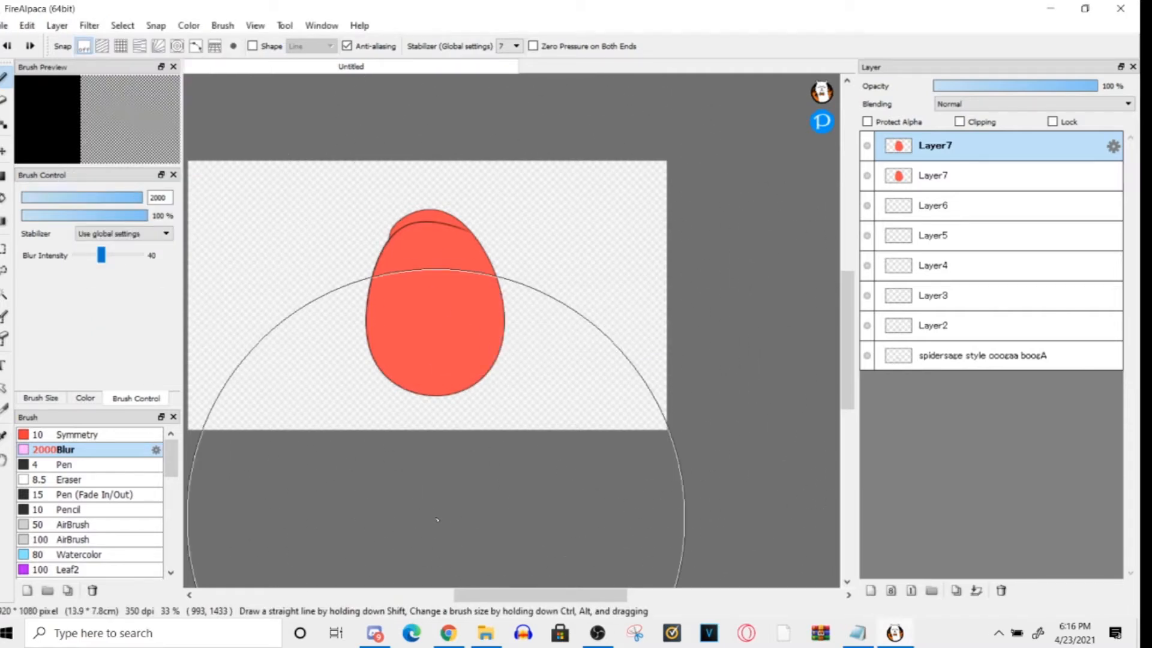
- Set the Blur brush size to 549 and blur the egg on the upper Layer7
mouse_move(71, 204)
mouse_down()
mouse_move(119, 202)
mouse_move(148, 223)
mouse_move(190, 207)
mouse_up()
mouse_move(401, 347)
mouse_down()
mouse_move(424, 226)
mouse_move(408, 360)
mouse_move(468, 360)
mouse_move(439, 363)
mouse_move(442, 372)
mouse_move(424, 282)
mouse_move(411, 329)
mouse_move(473, 306)
mouse_move(417, 275)
mouse_up()
- Set the upper Layer7's blending mode to Overlay and its opacity to 41 %
click(954, 104)
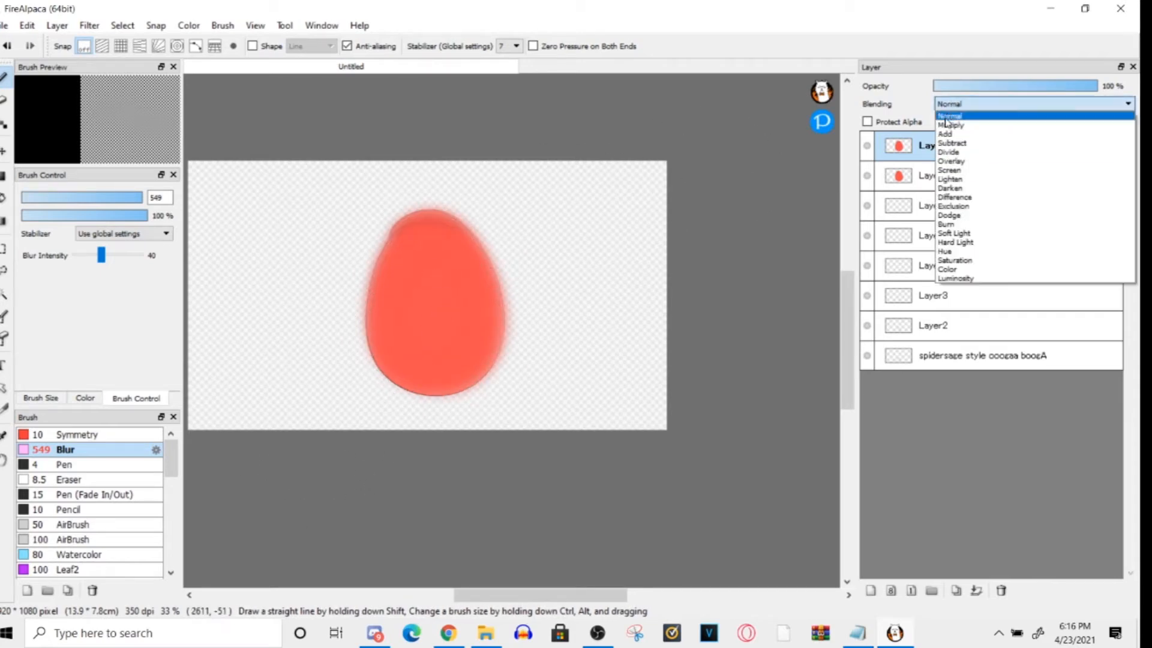
click(951, 162)
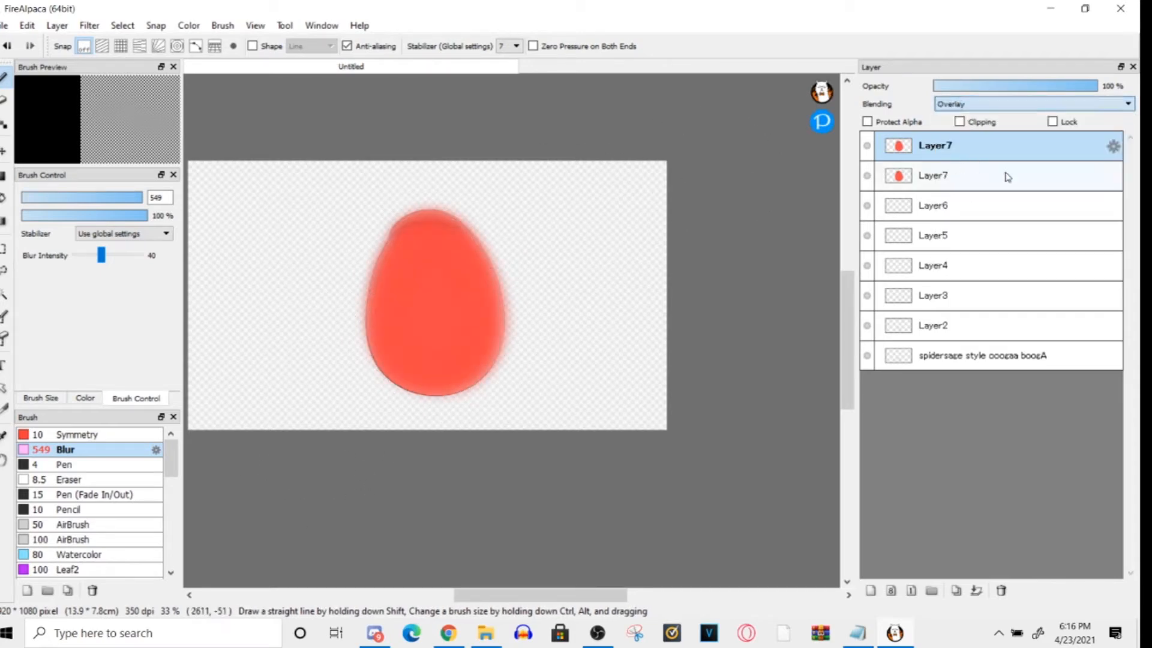
click(1003, 87)
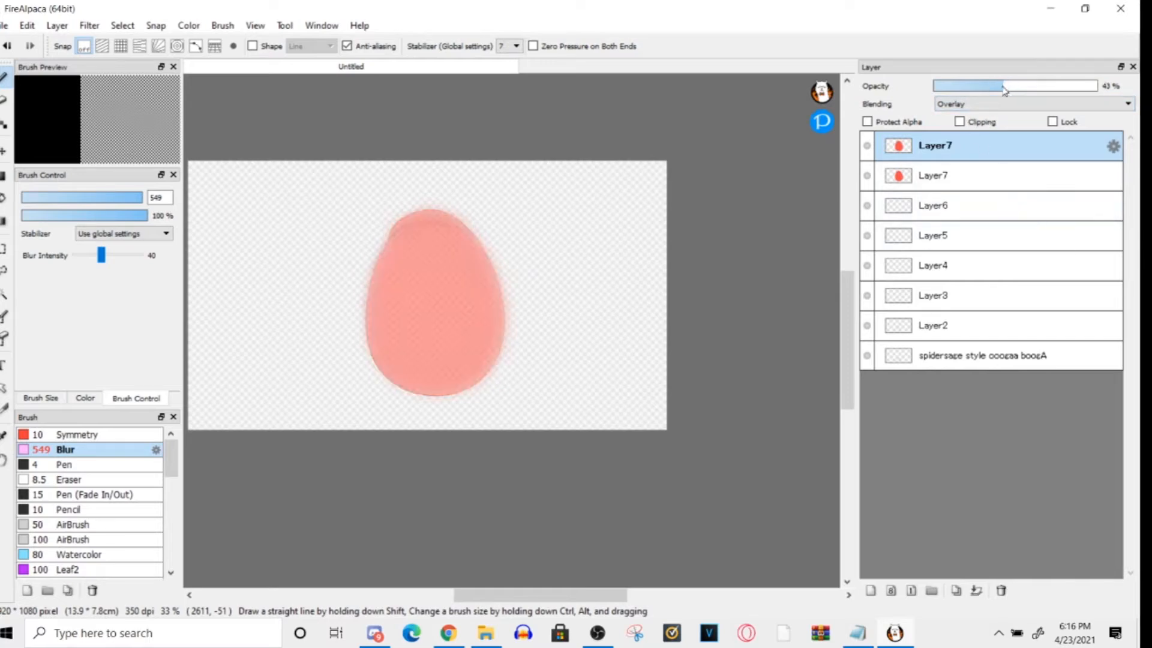
click(964, 186)
click(1003, 148)
- Turn off the onion skin display
click(227, 28)
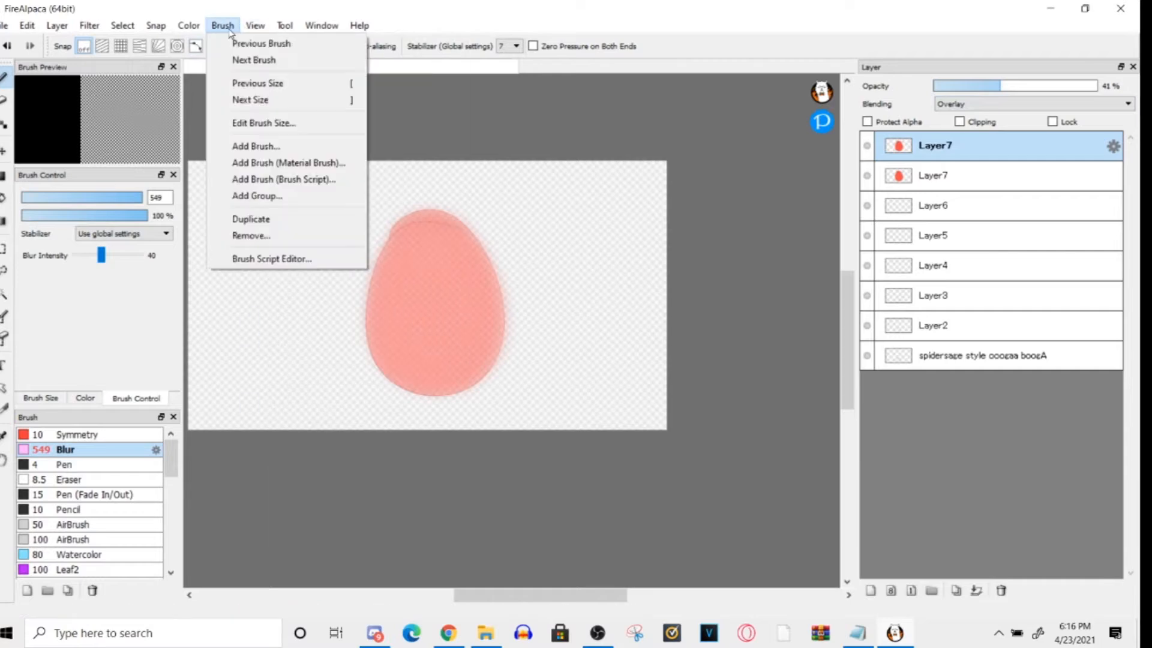
mouse_move(254, 25)
click(281, 442)
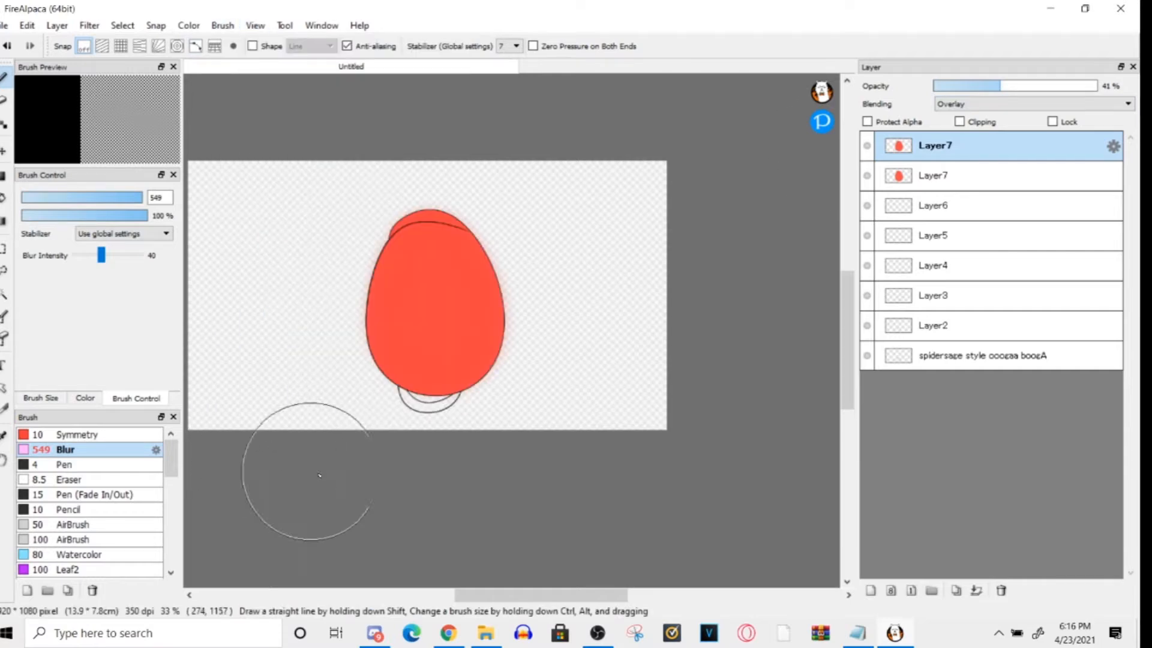
- Hide all the layers beneath the upper Layer7
click(867, 177)
click(867, 267)
click(867, 295)
click(867, 325)
click(867, 355)
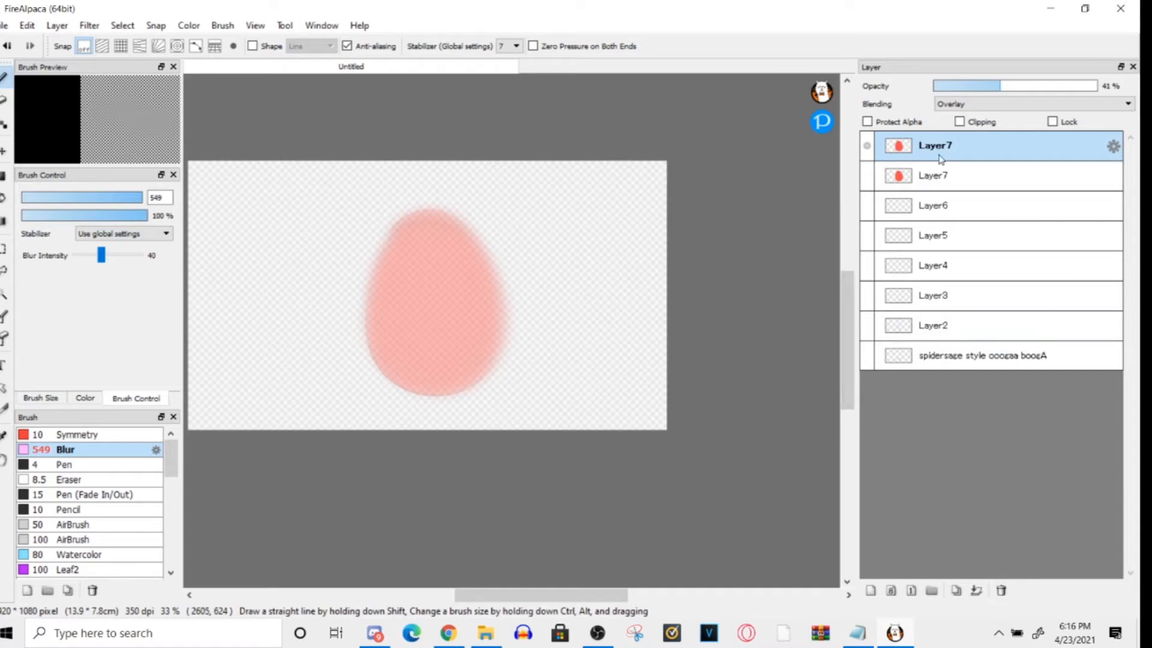
- Set the upper Layer7's opacity to 100 % and show the lower Layer7, toggling the upper one to compare them
drag(1000, 86, 1138, 123)
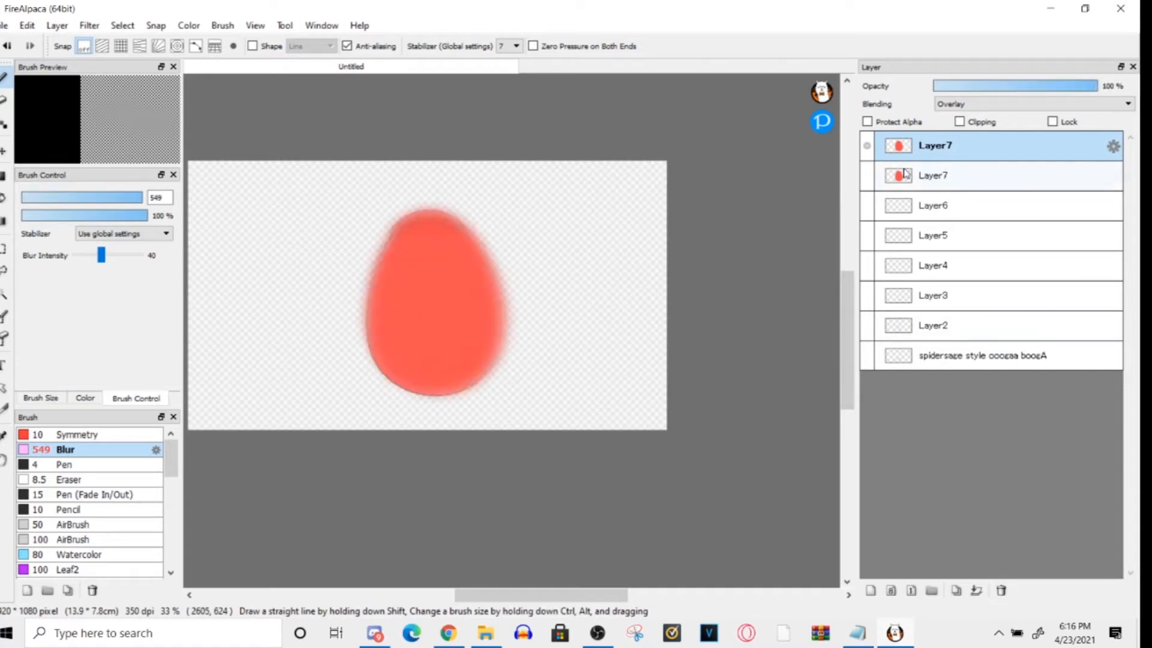
click(866, 175)
click(865, 150)
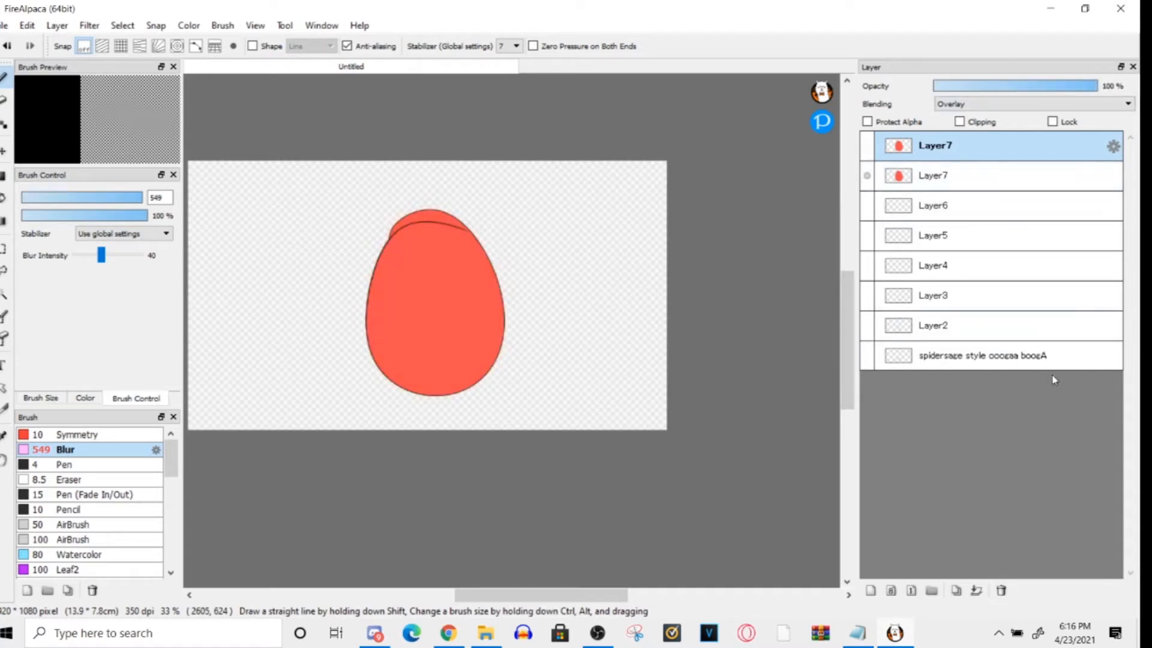
click(918, 175)
click(867, 147)
click(923, 138)
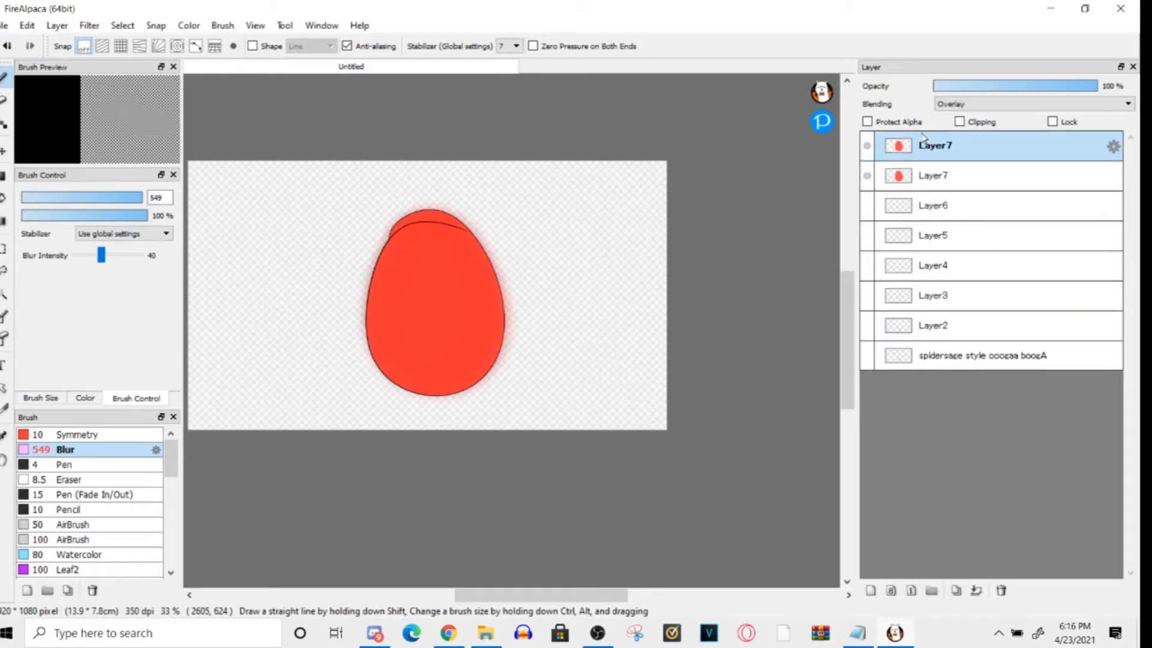
- Reduce the upper Layer7's opacity to 40 %, deleting the layer and undoing that deletion along the way
click(1012, 89)
mouse_move(1024, 82)
mouse_down()
mouse_move(1047, 85)
mouse_move(1033, 85)
mouse_up()
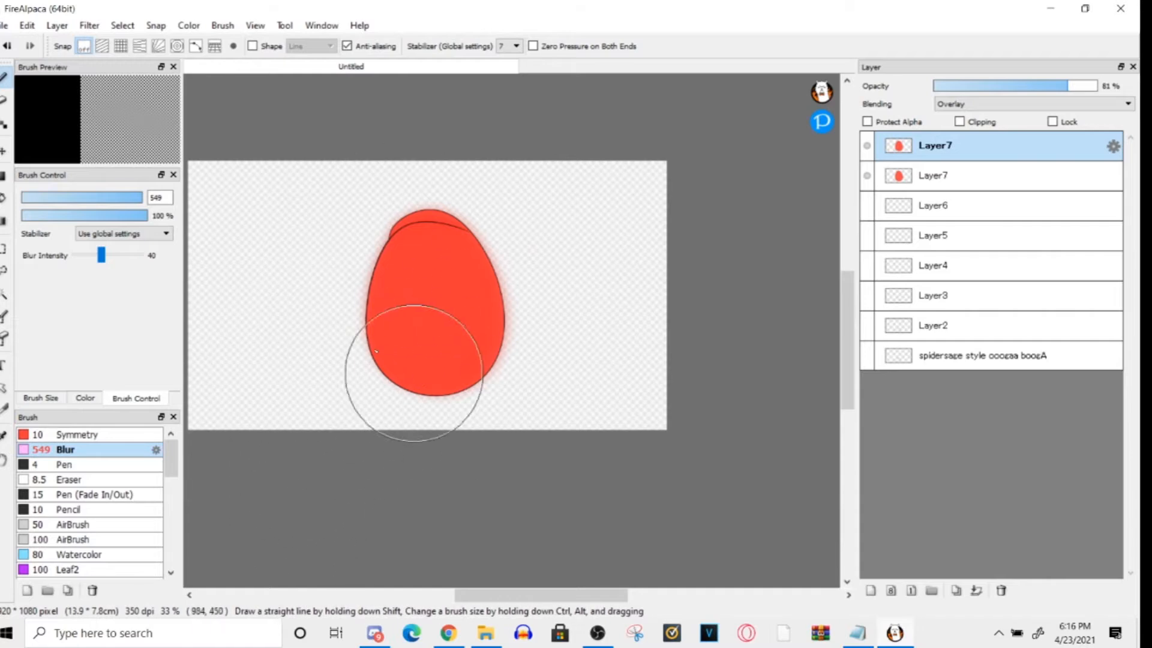
click(1000, 591)
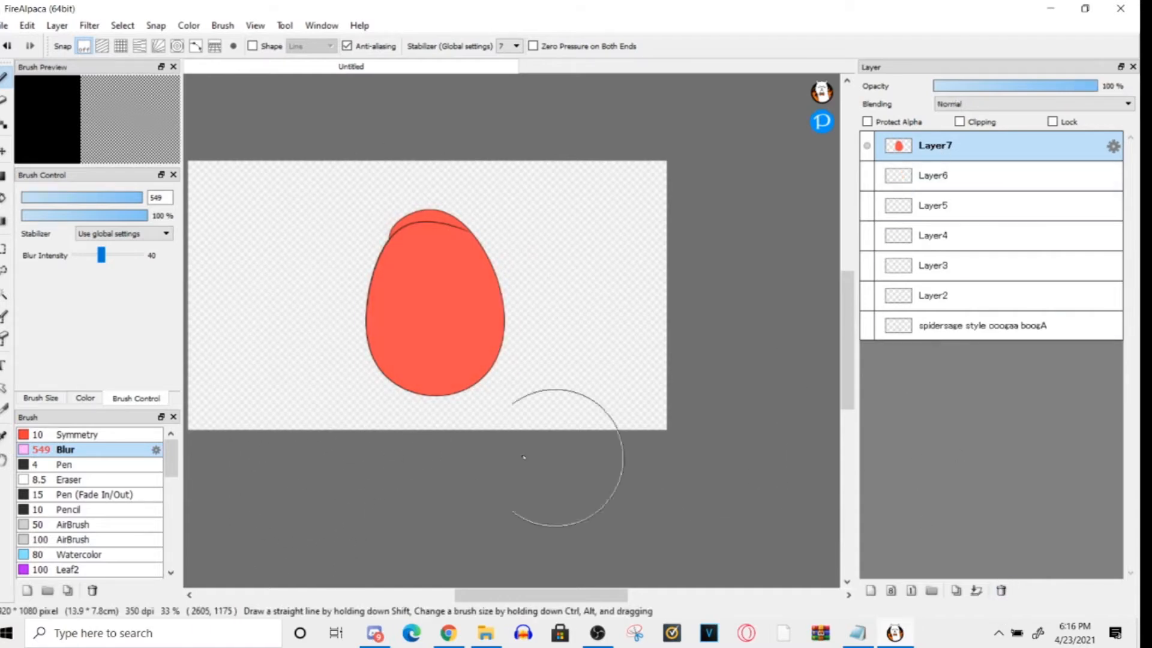
key(ctrl+z)
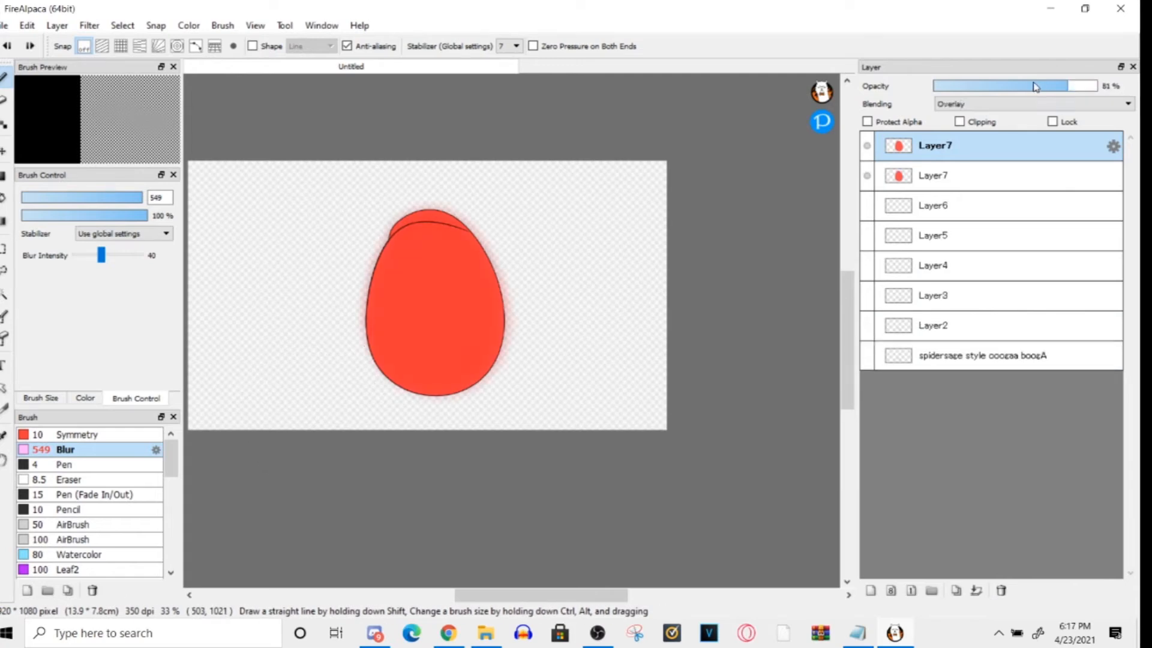
drag(1041, 87, 1016, 88)
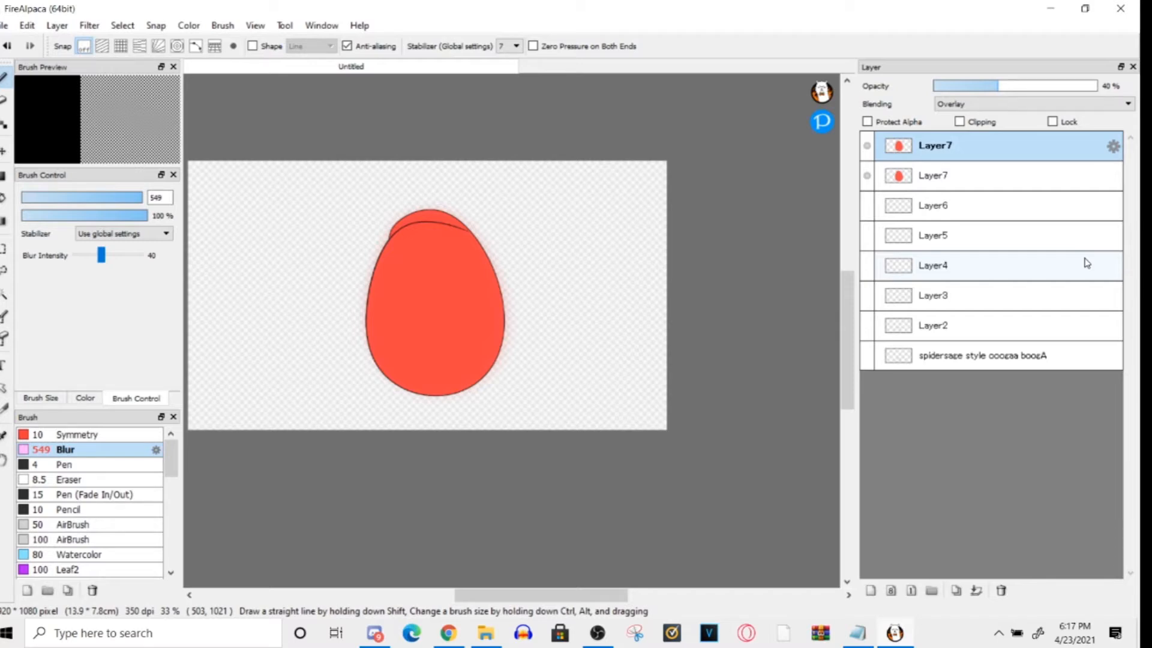
- Duplicate the "spidersage style ooogaa boogA" layer at the base of the layer stack
click(967, 351)
click(960, 325)
click(959, 297)
click(954, 265)
click(959, 355)
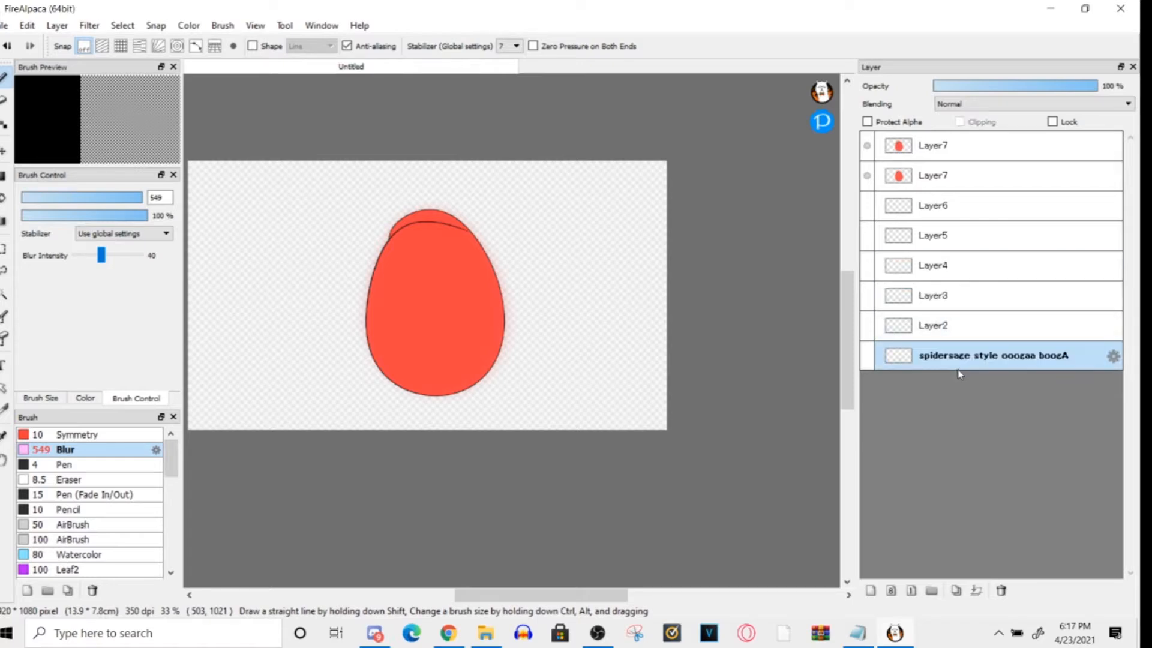
click(956, 590)
click(962, 329)
click(955, 591)
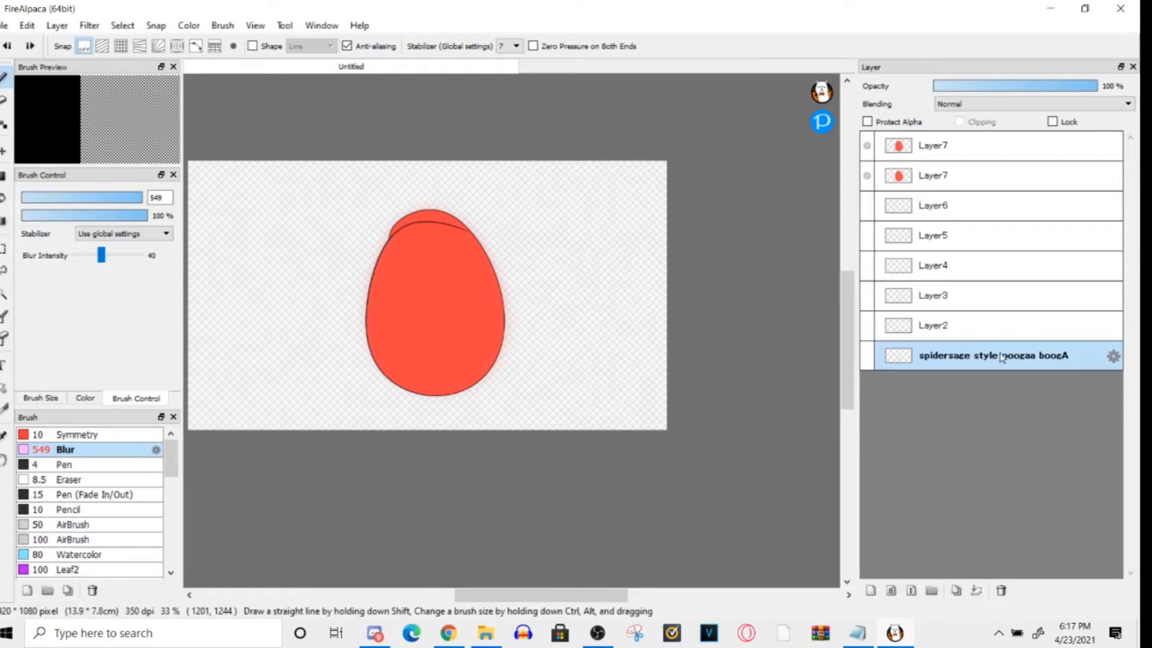
click(954, 590)
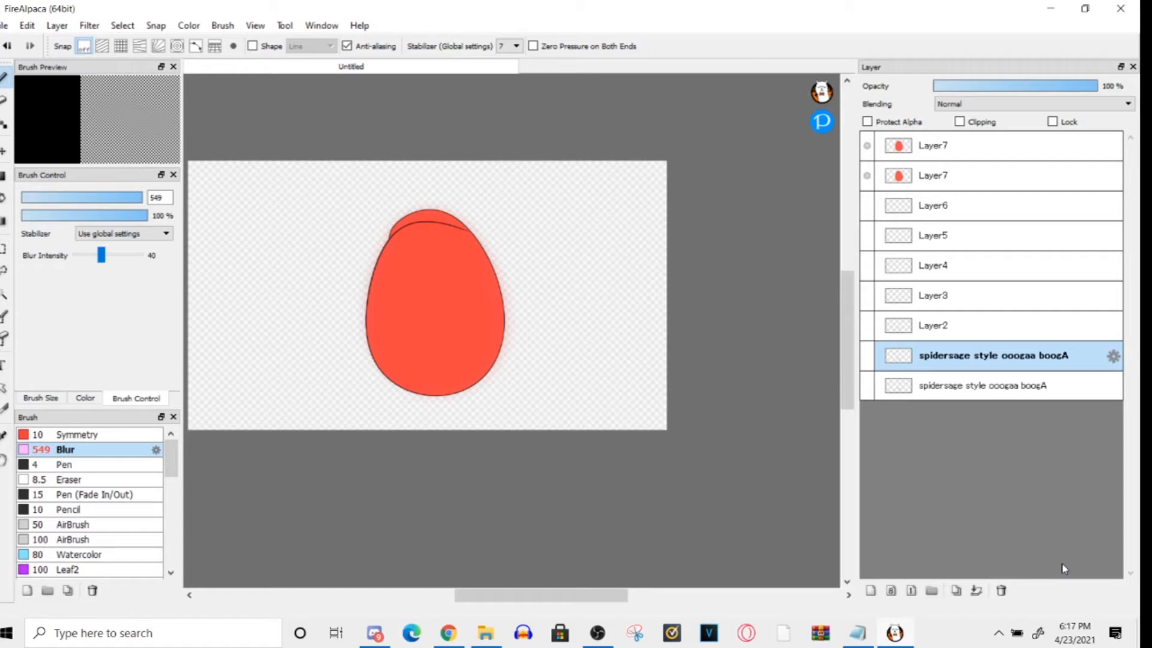
- Delete both Layer7 layers and Layer6, and show Layer5 and Layer4
click(882, 165)
click(1000, 590)
click(1001, 590)
click(866, 175)
click(867, 204)
click(929, 188)
click(951, 158)
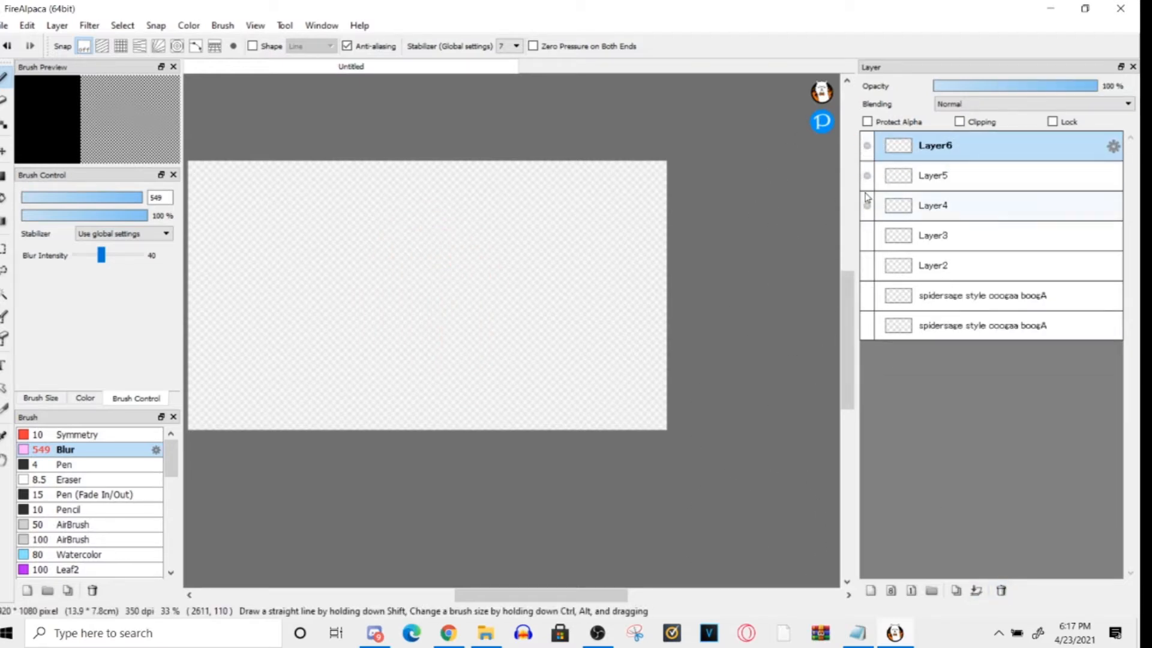
click(1001, 591)
- Show Layer3, Layer2 and the two "spidersage style ooogaa boogA" layers, and hide them again
click(867, 205)
click(867, 235)
click(867, 265)
click(866, 295)
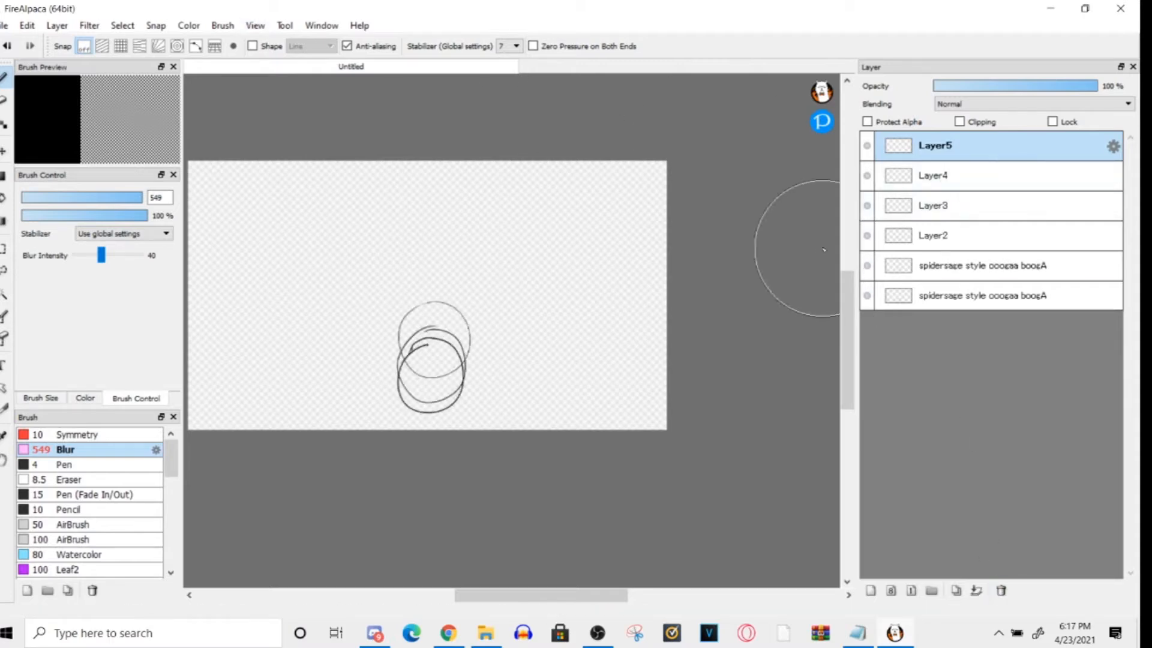
click(867, 295)
click(867, 265)
click(867, 235)
click(867, 205)
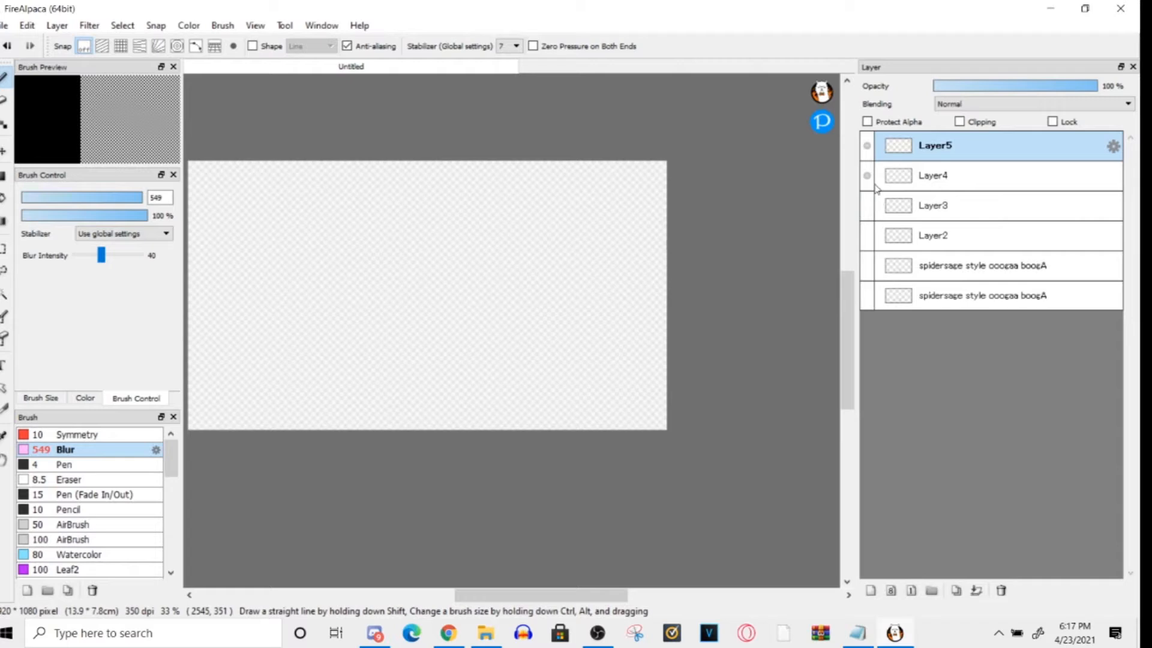
- Delete Layer4 and Layer5, and add three new empty layers above Layer3
click(927, 177)
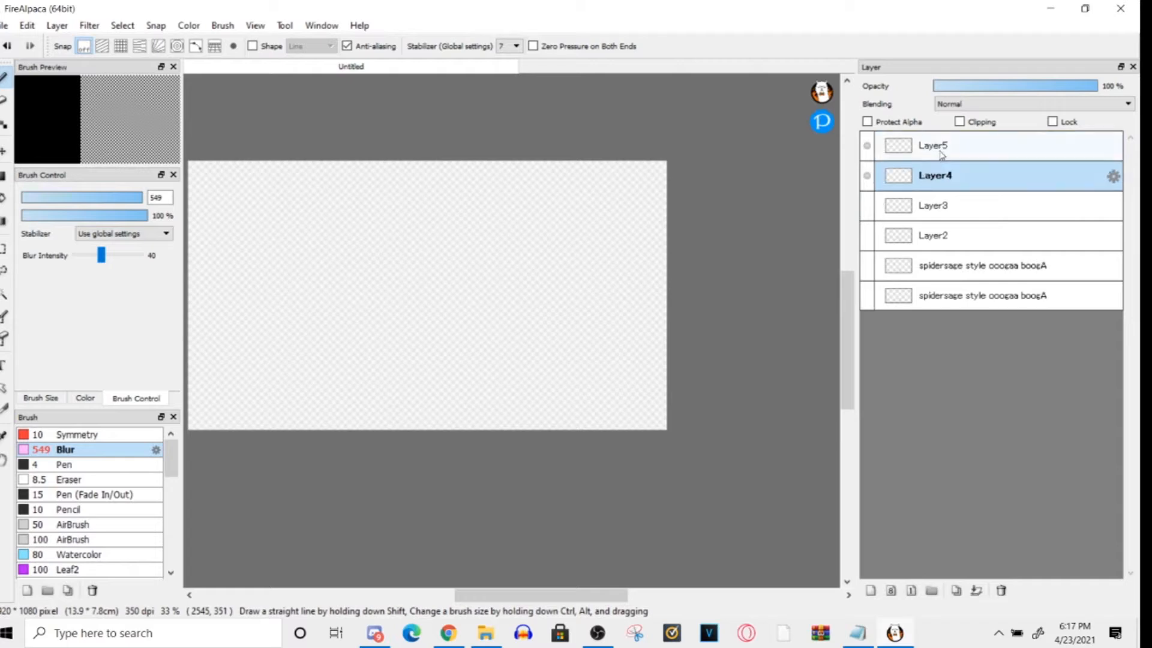
click(1000, 592)
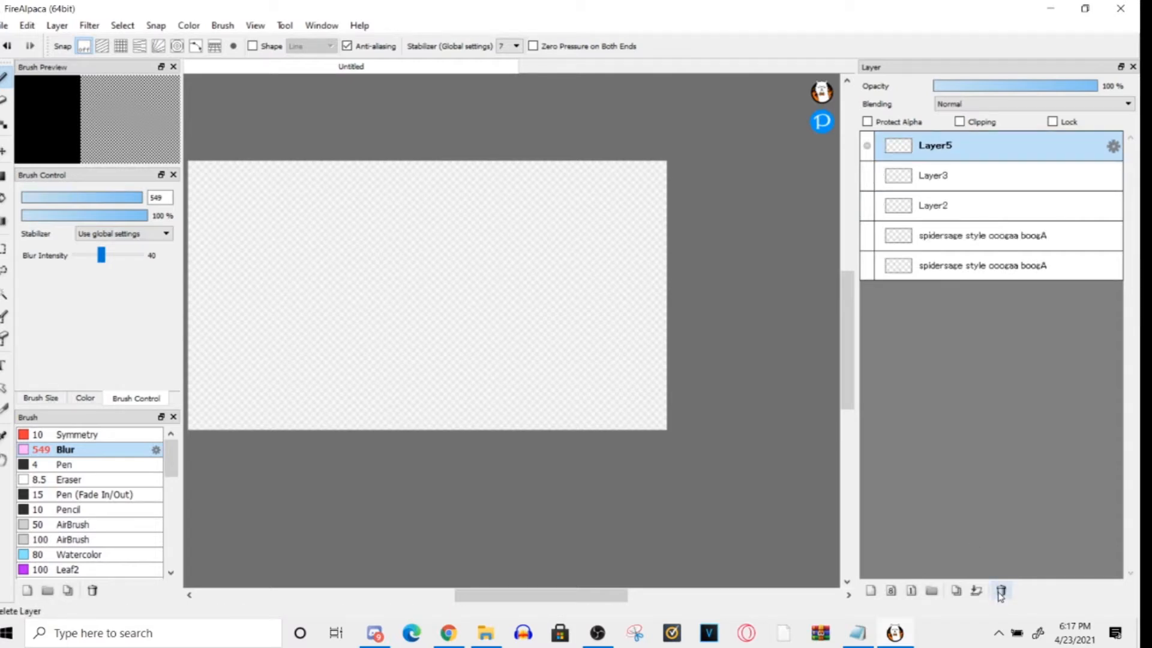
click(1000, 592)
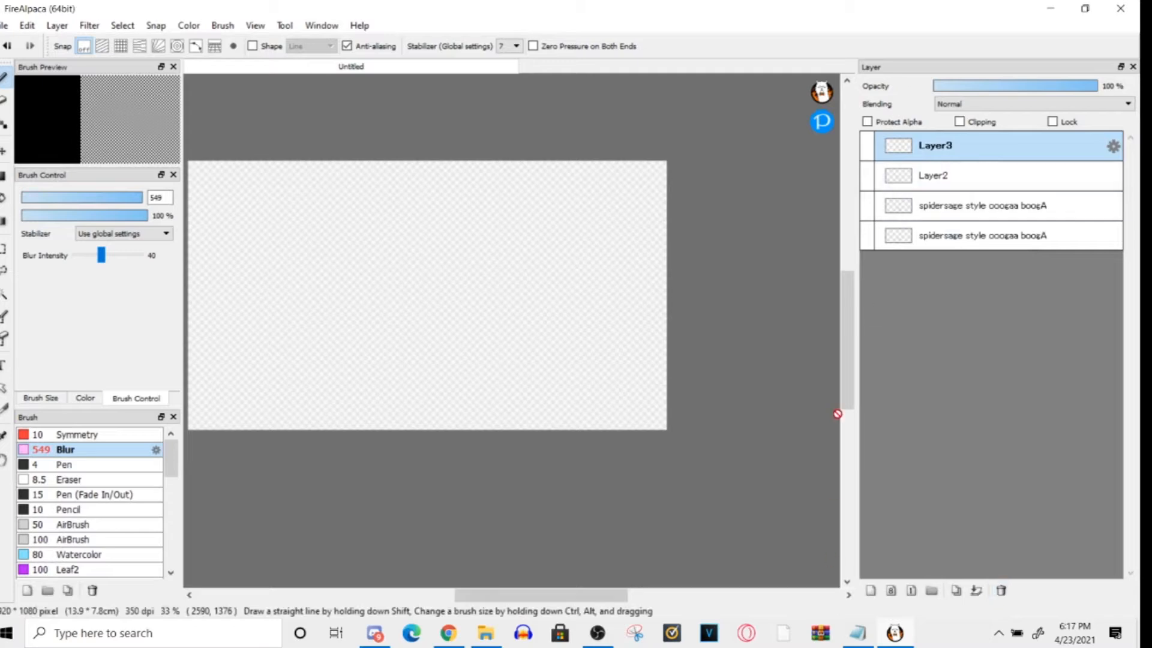
click(871, 591)
click(871, 591)
click(870, 591)
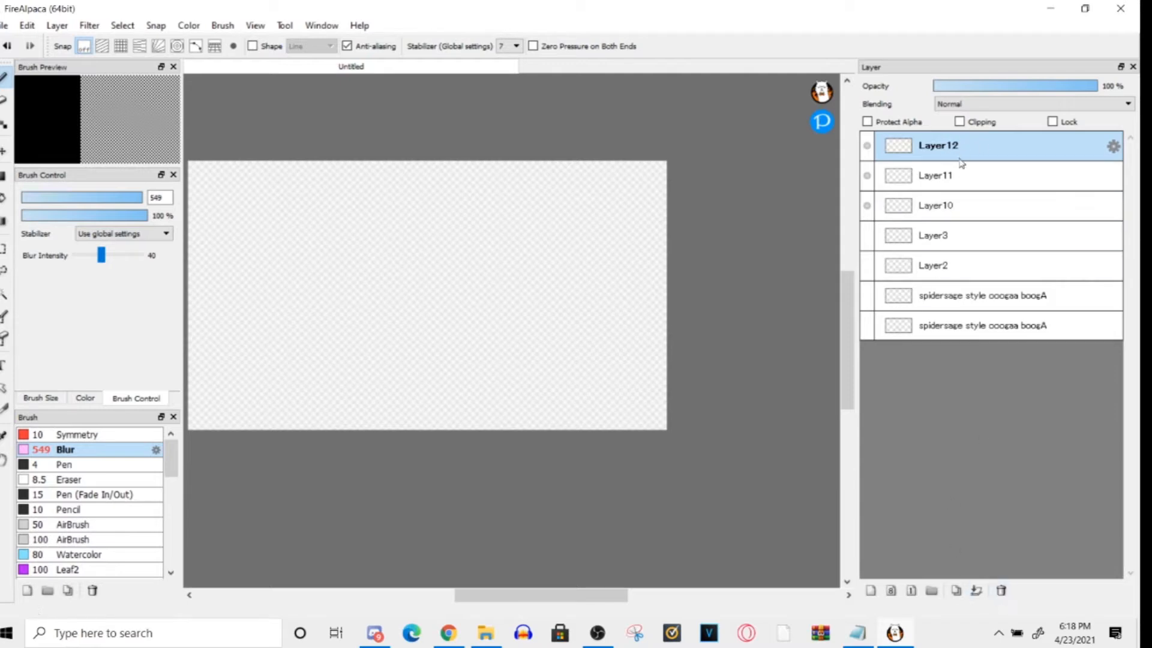
- Delete the empty layers Layer12, Layer11 and Layer10
click(1001, 592)
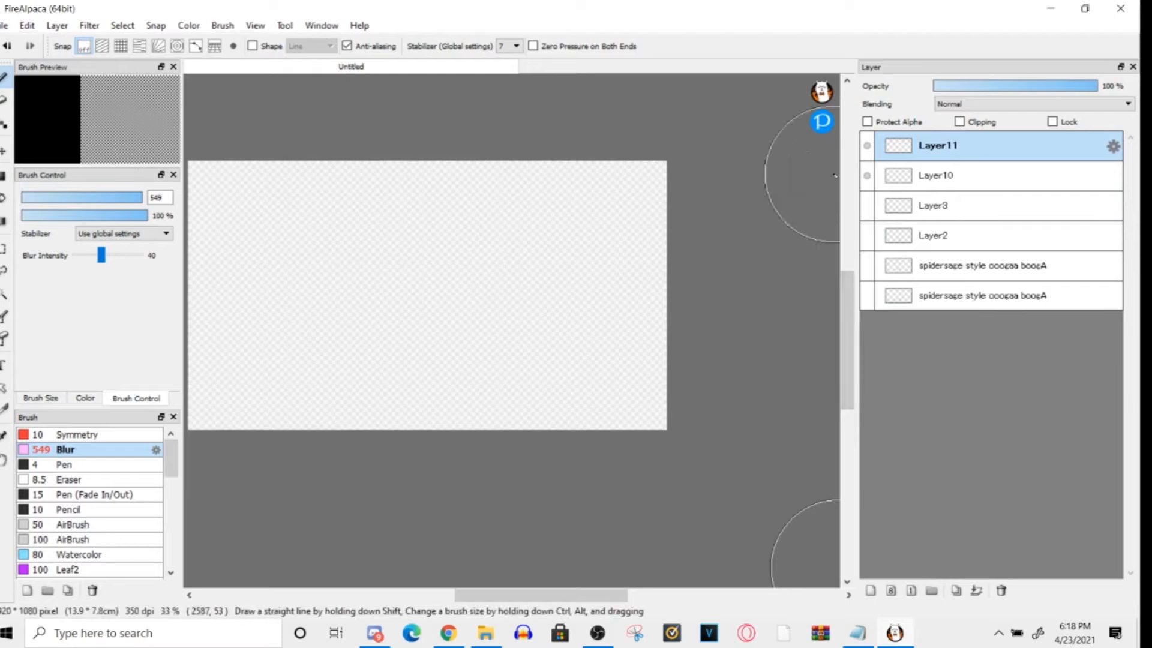
click(1001, 591)
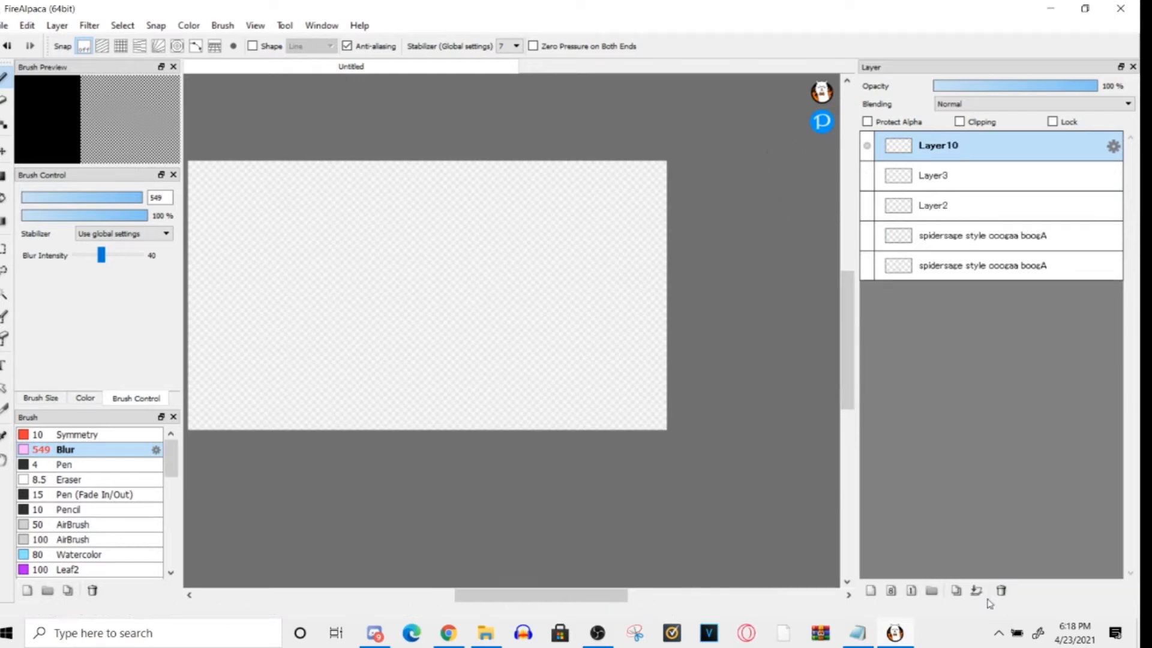
click(1000, 591)
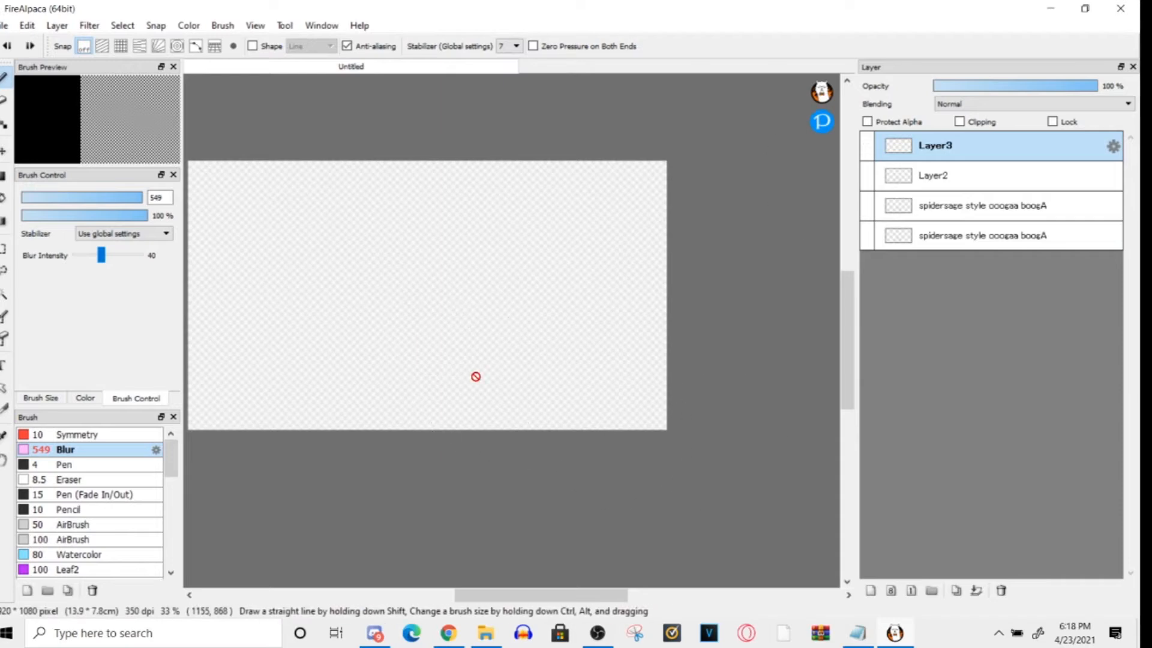
- Undo the last two layer deletions
click(863, 146)
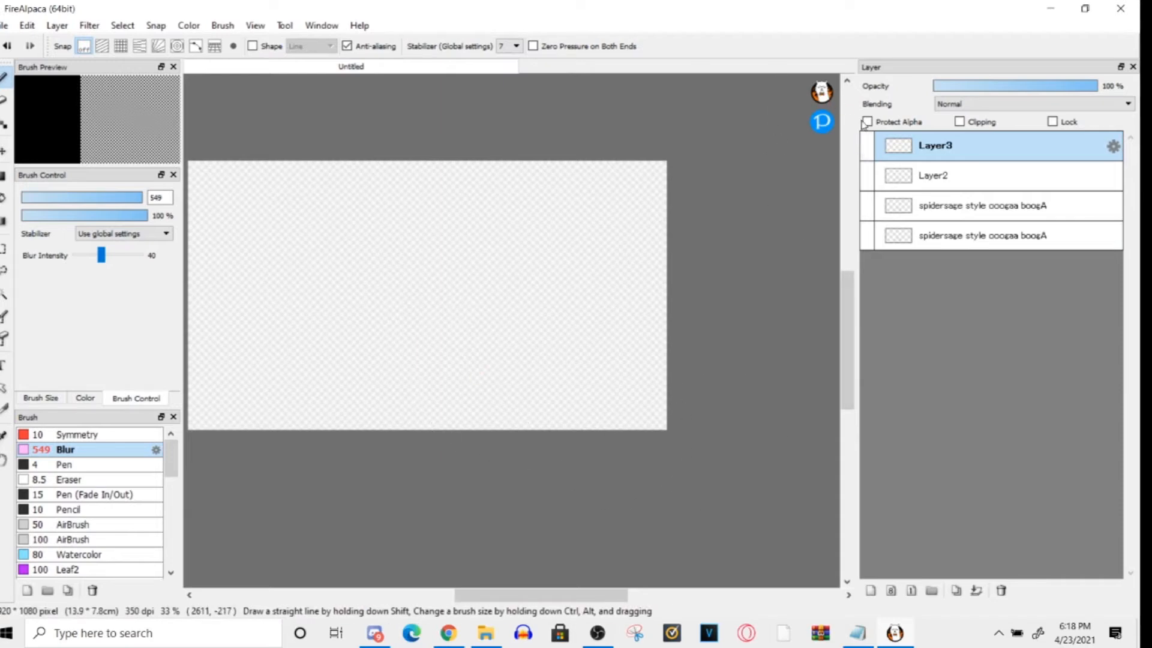
key(ctrl+z)
key(ctrl+z)
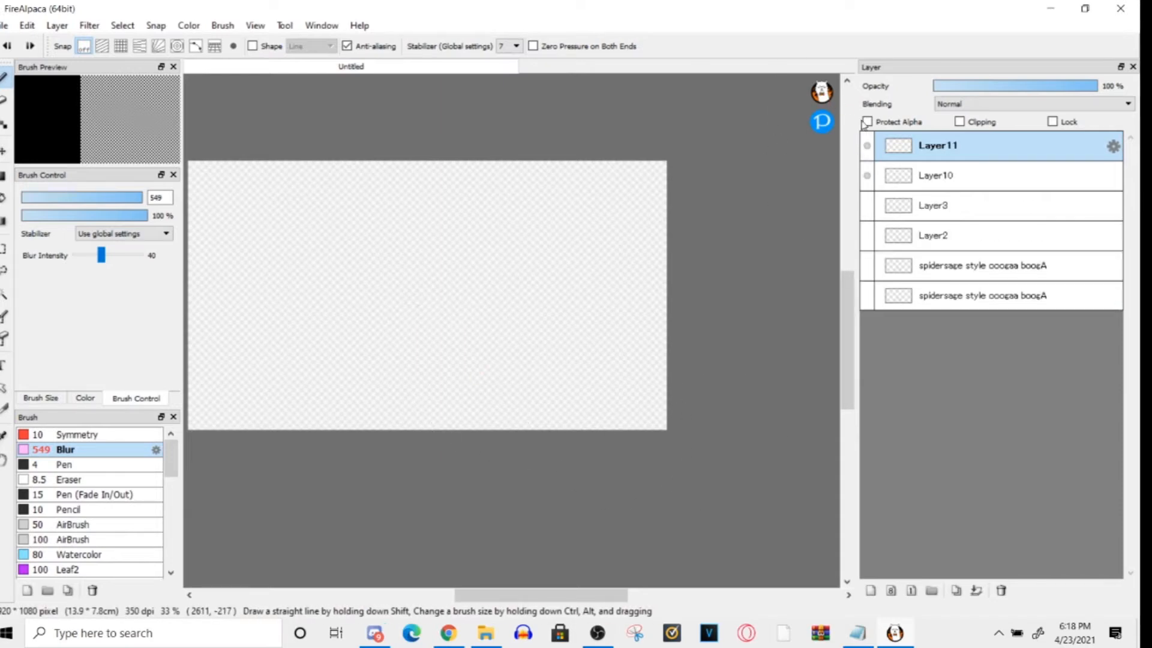
- Delete Layer11 and Layer10, and show Layer3, Layer2 and both "spidersage style ooogaa boogA" layers
click(912, 176)
click(933, 146)
click(1001, 591)
click(1001, 594)
drag(867, 146, 864, 234)
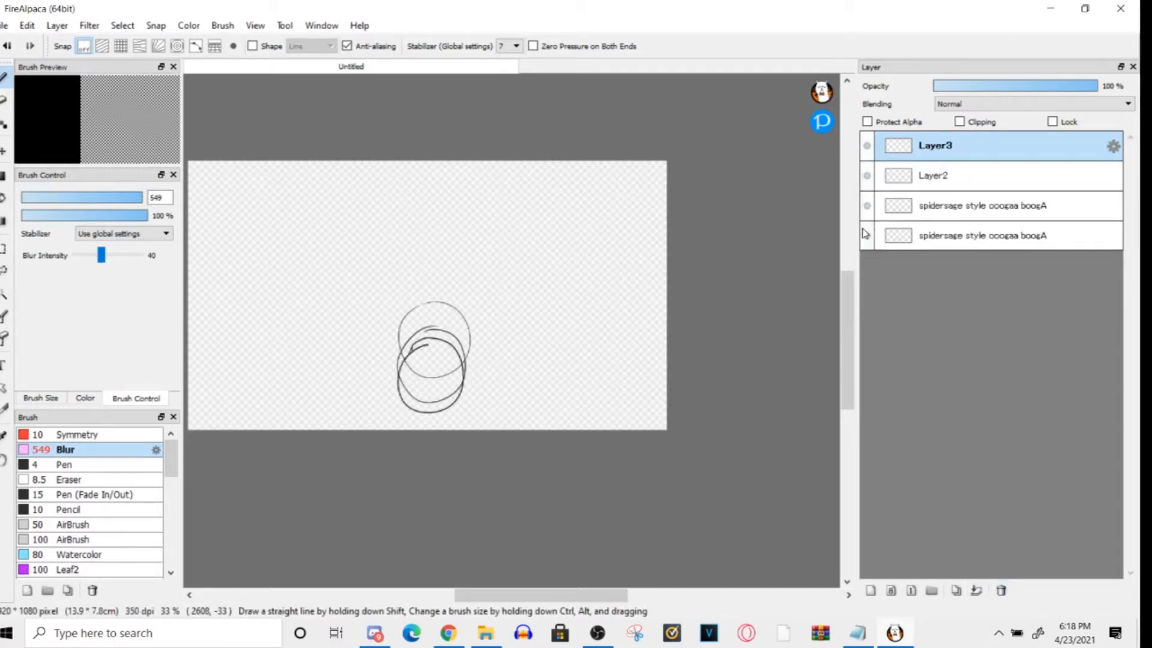
click(4, 25)
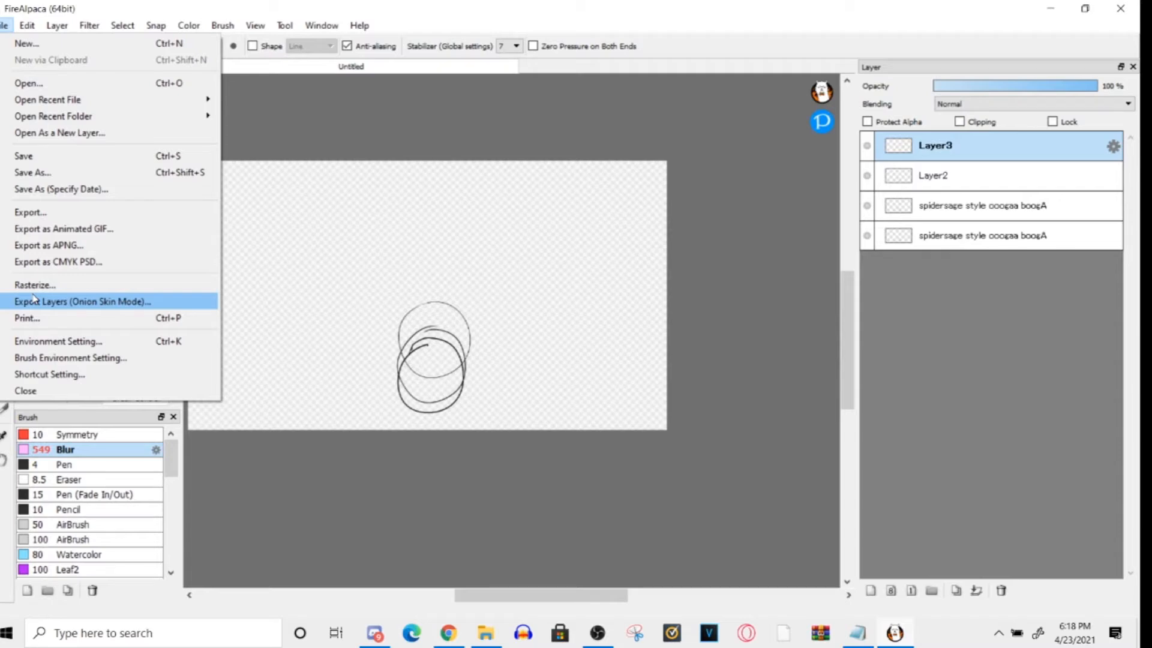
click(52, 158)
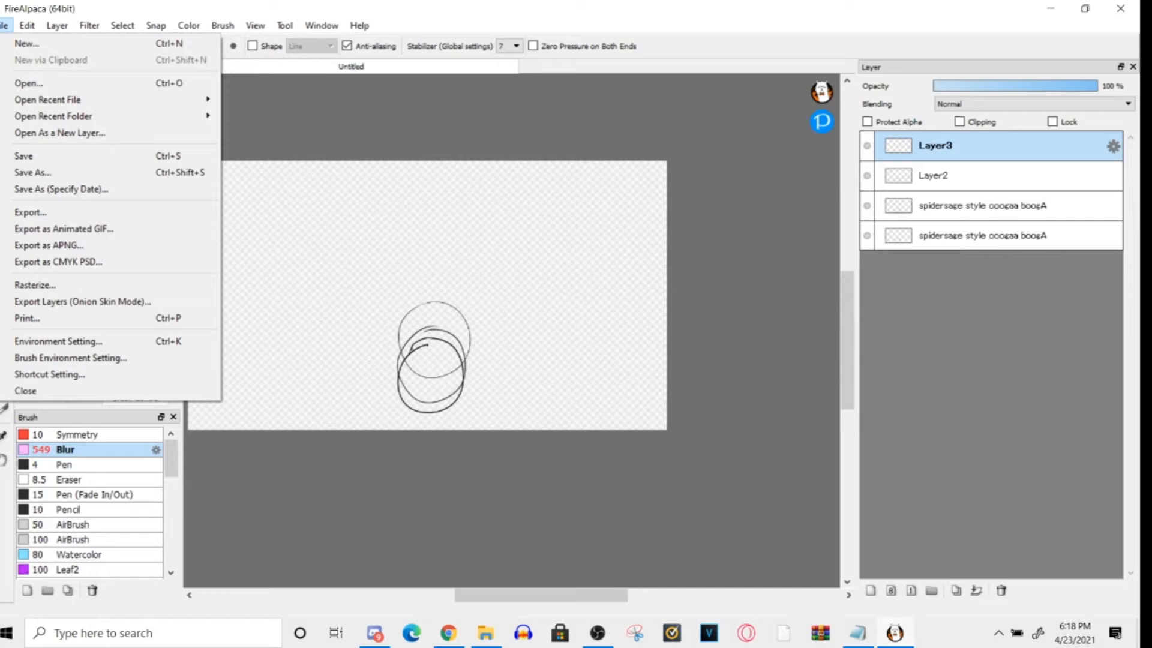
click(60, 303)
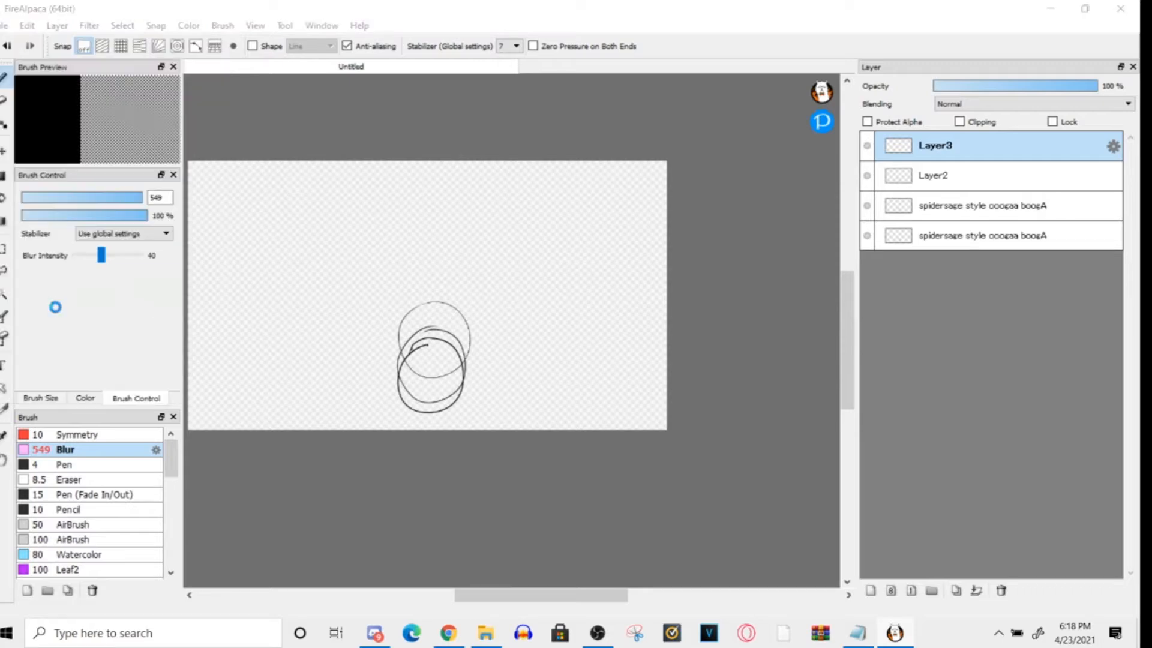
click(53, 183)
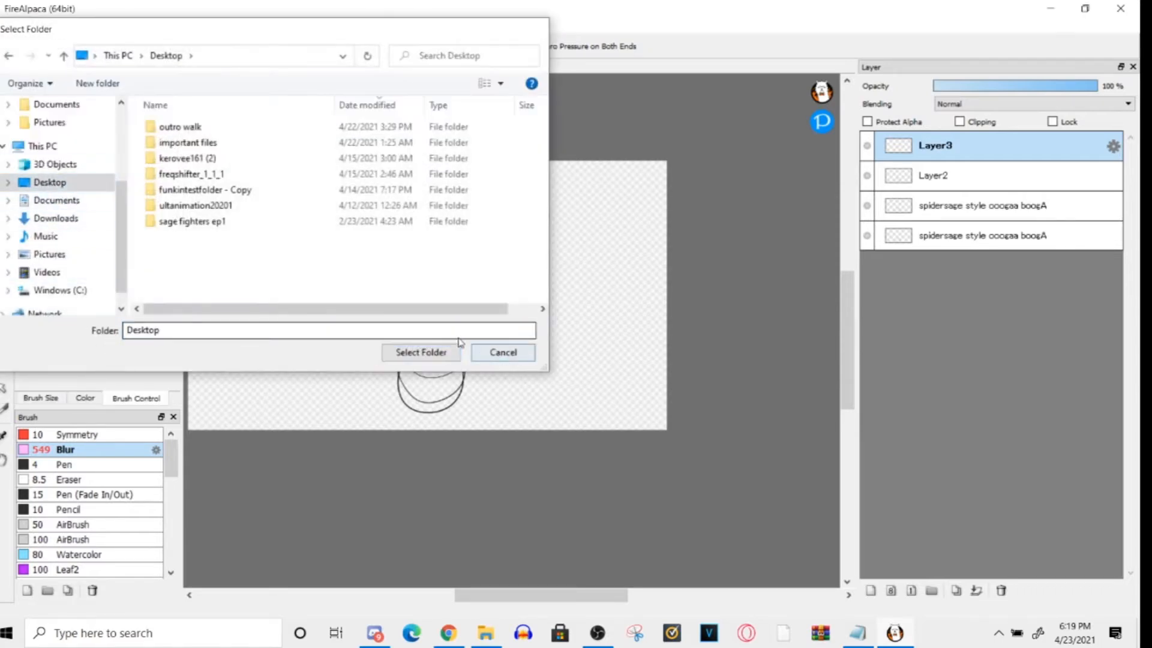
click(456, 350)
- Turn on Onion Skin Mode and start exporting the layers in that mode
click(223, 25)
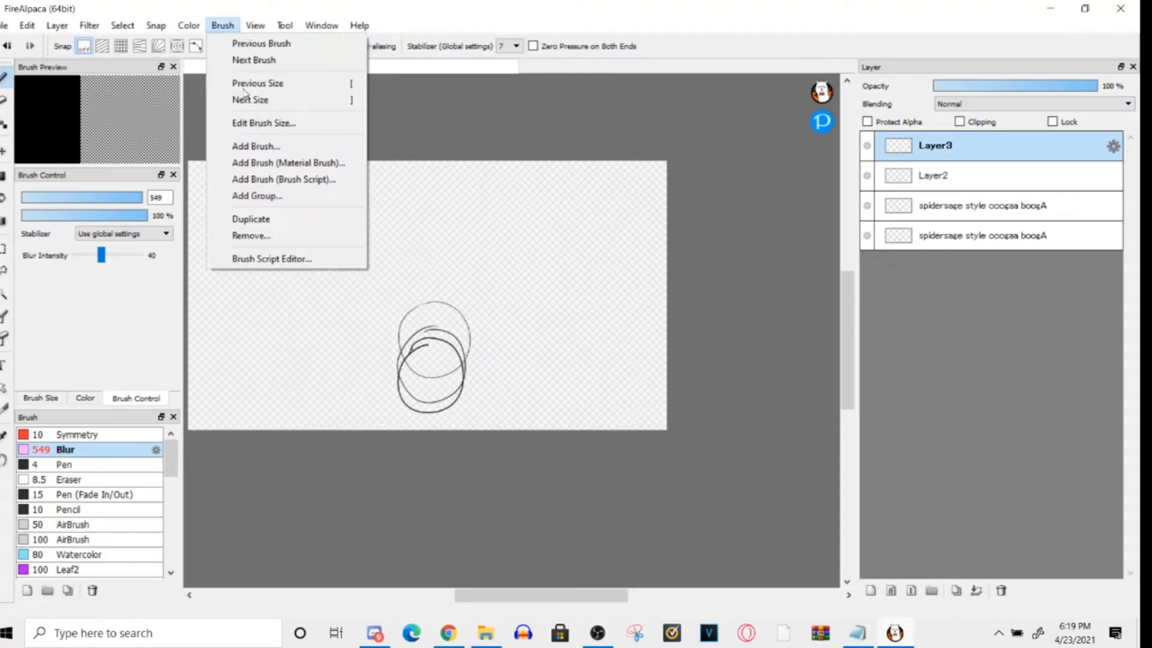
click(270, 442)
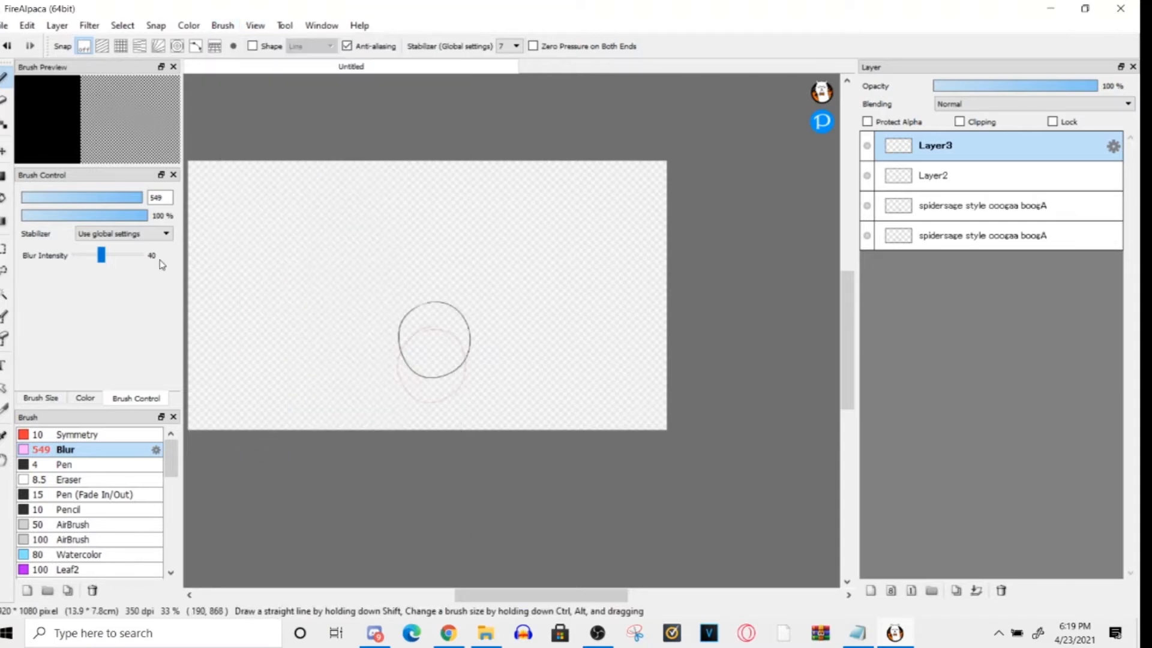
click(3, 25)
click(28, 304)
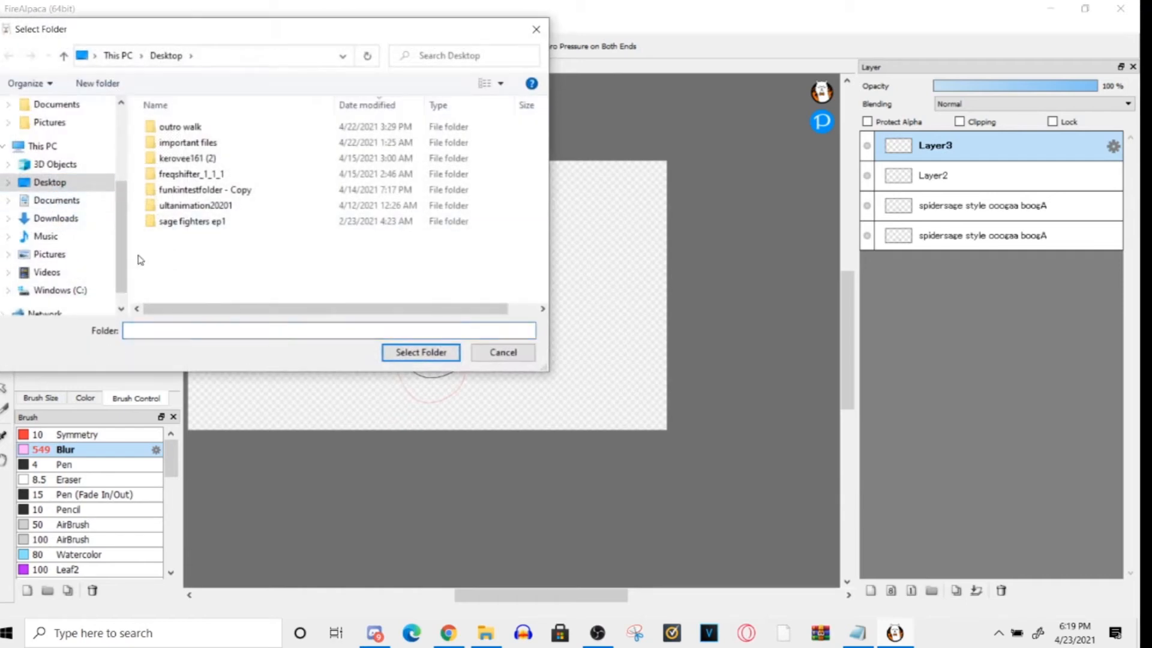
- Create a folder named "for aj" on the Desktop for the exported frames
right_click(210, 279)
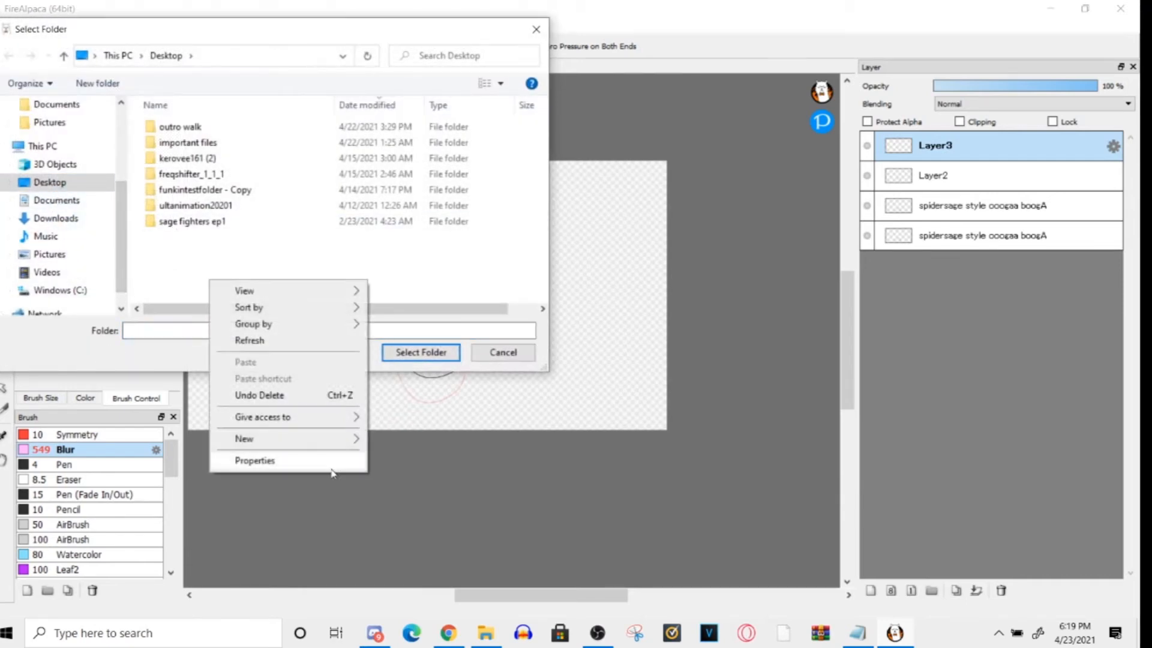
mouse_move(348, 445)
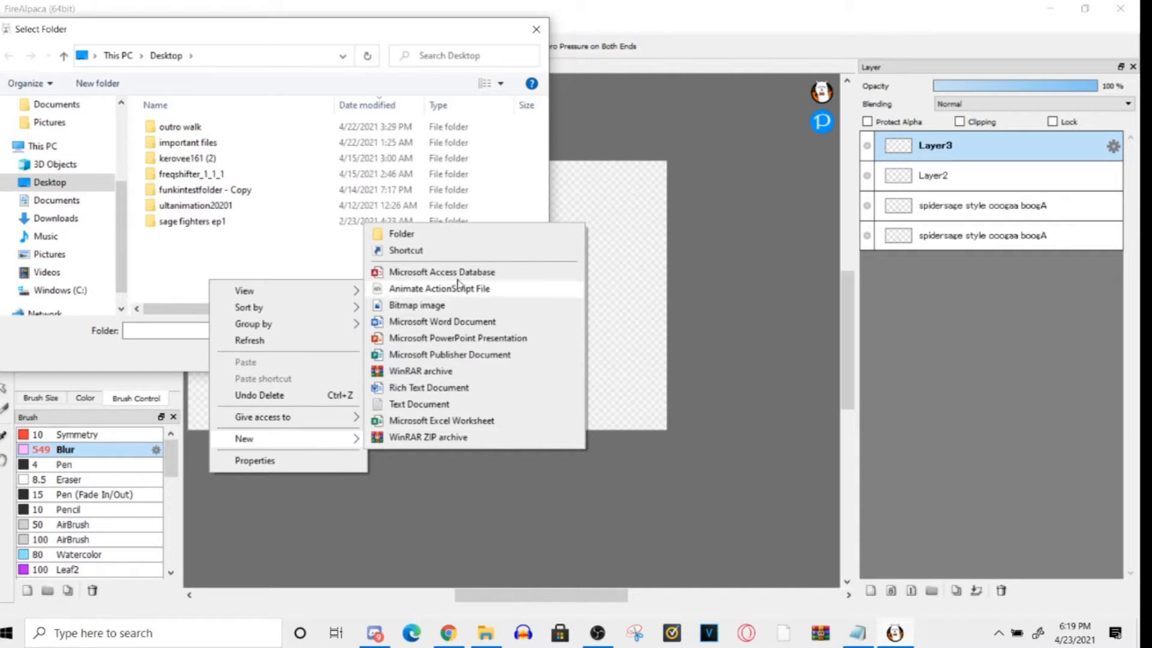
click(460, 237)
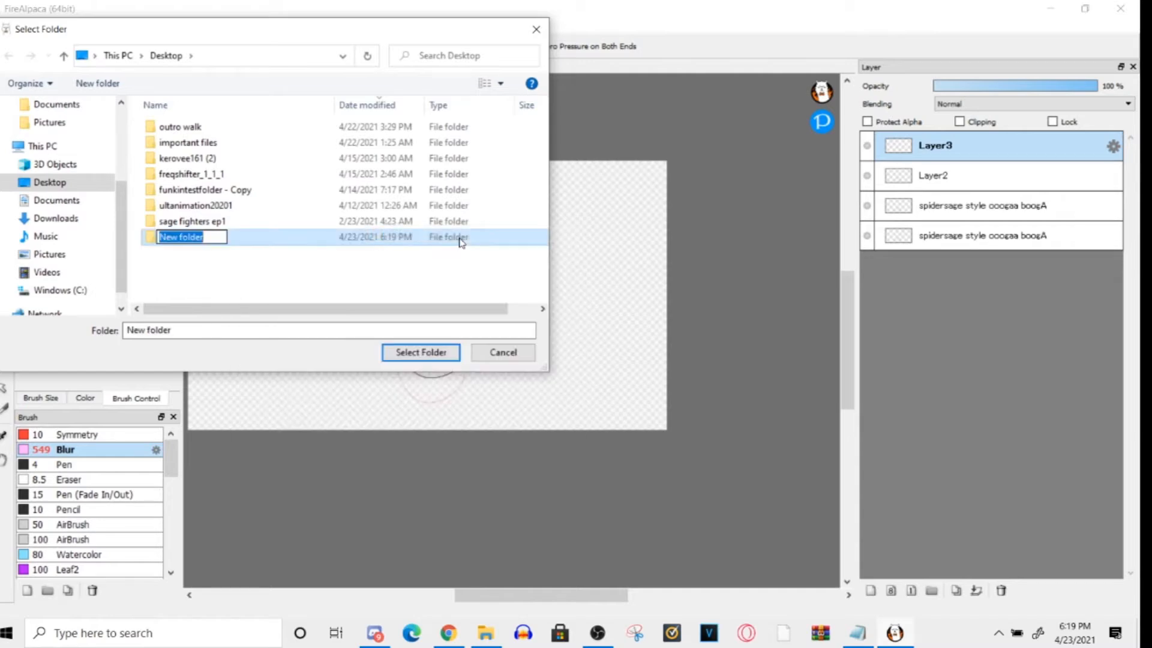
text(for aj)
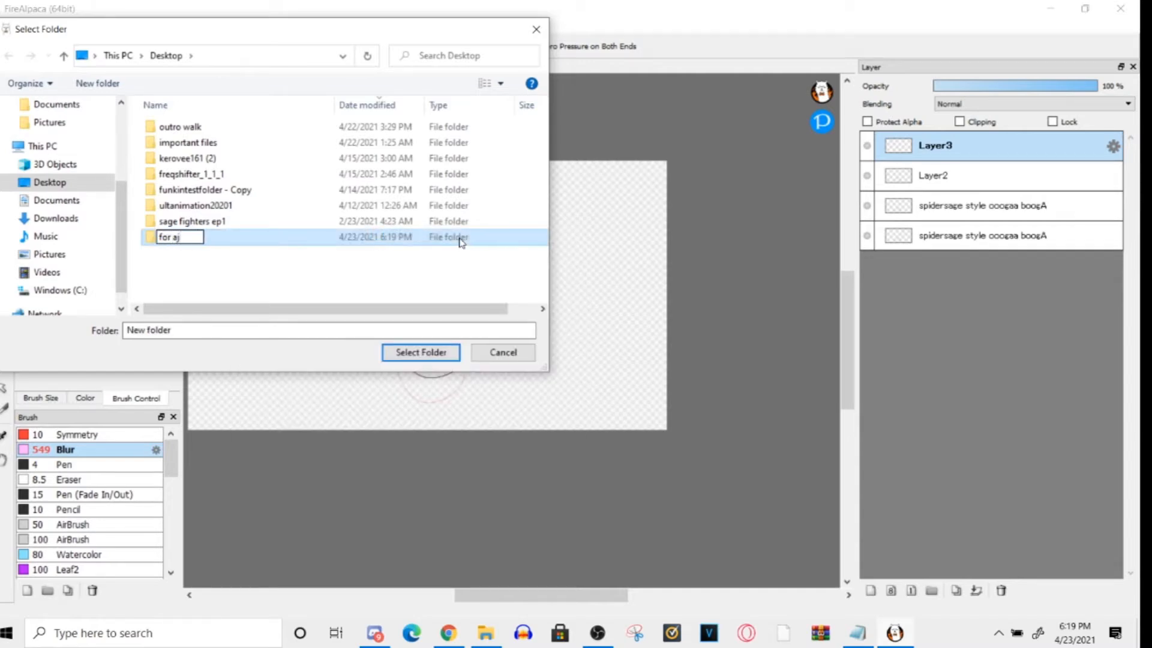
key(Return)
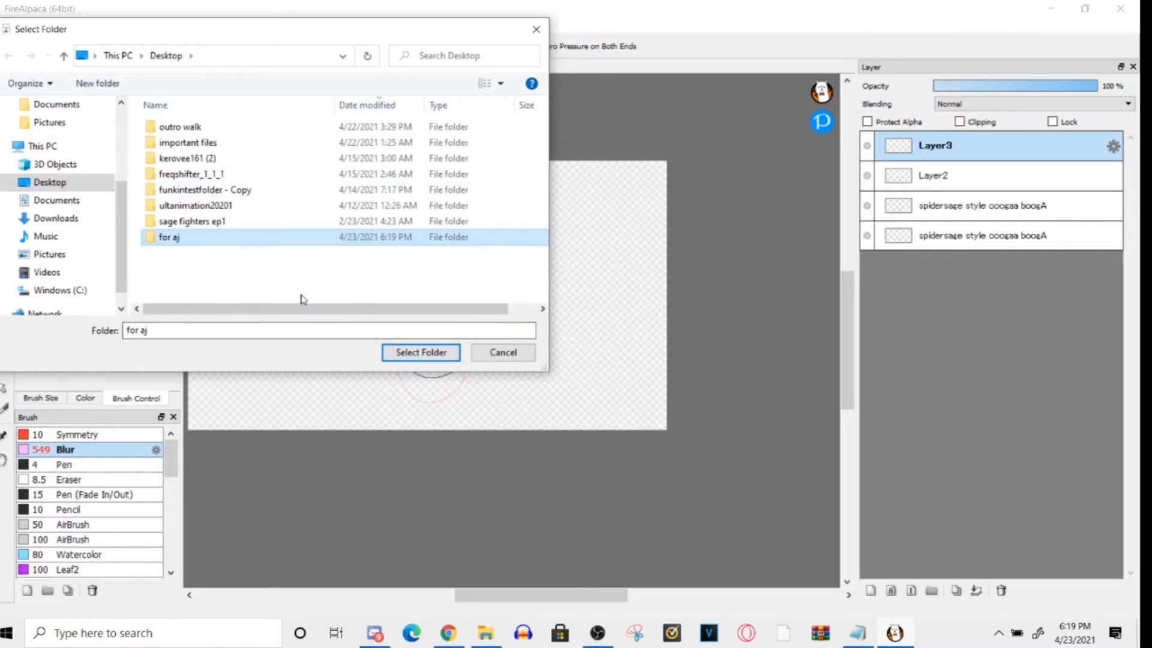
- Choose the "for aj" folder as the export destination, and dismiss the transparent background question without answering
click(413, 352)
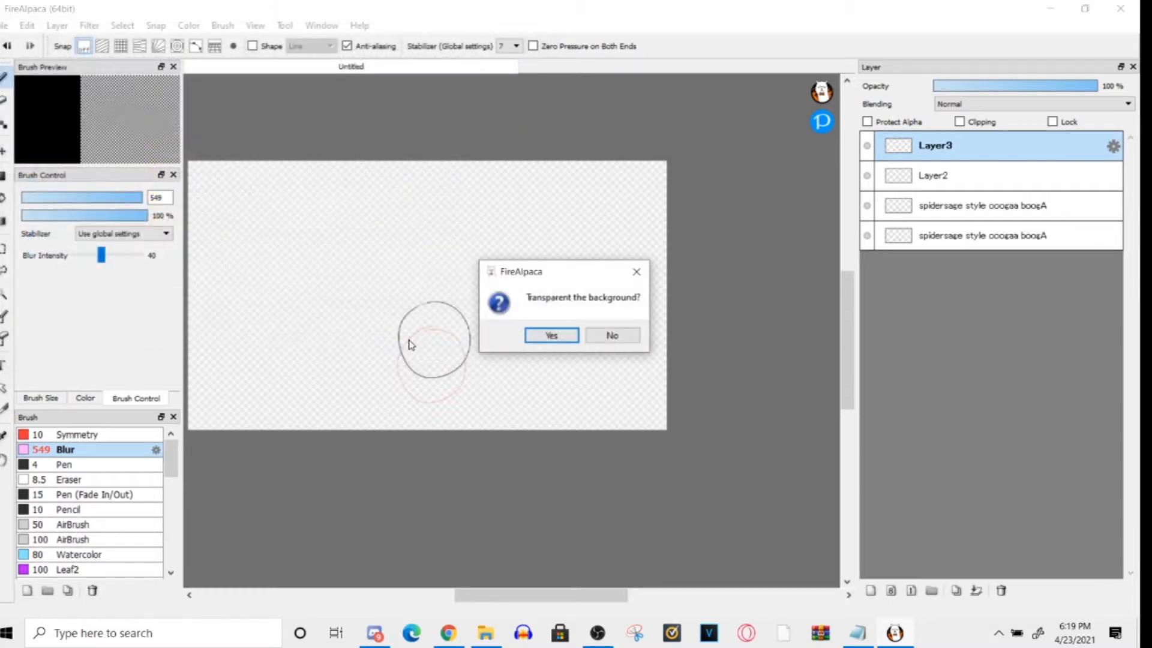
drag(526, 282, 450, 182)
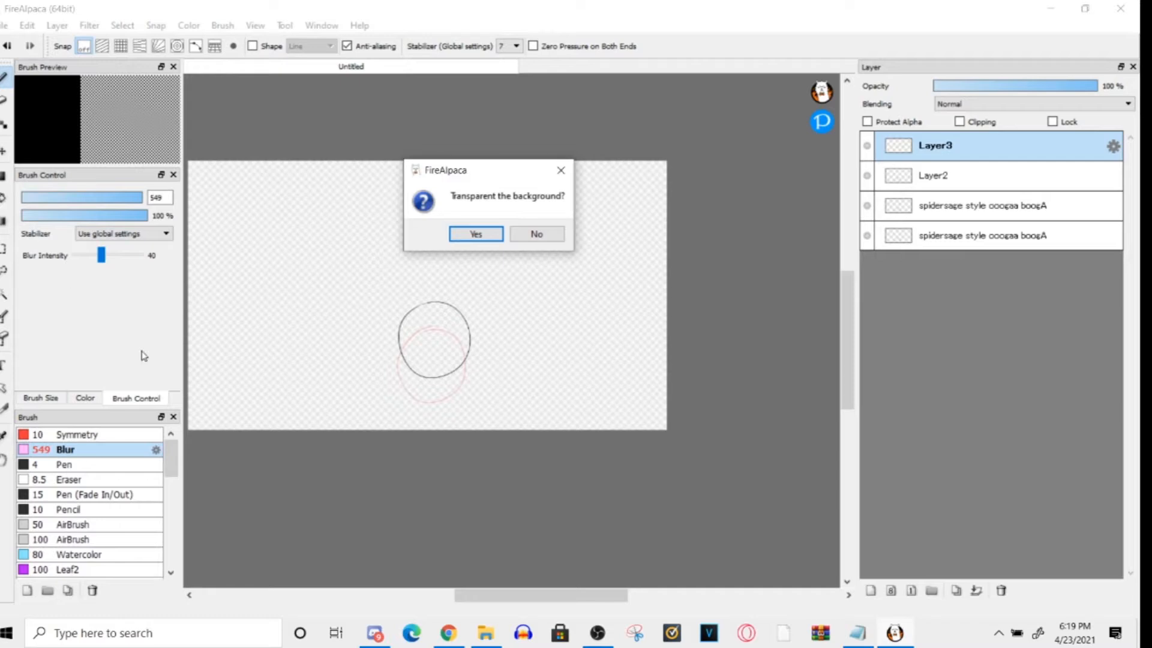
click(560, 170)
- Switch to the Bucket tool, add an empty layer directly above the bottom layer, and hide the bottom layer
key(g)
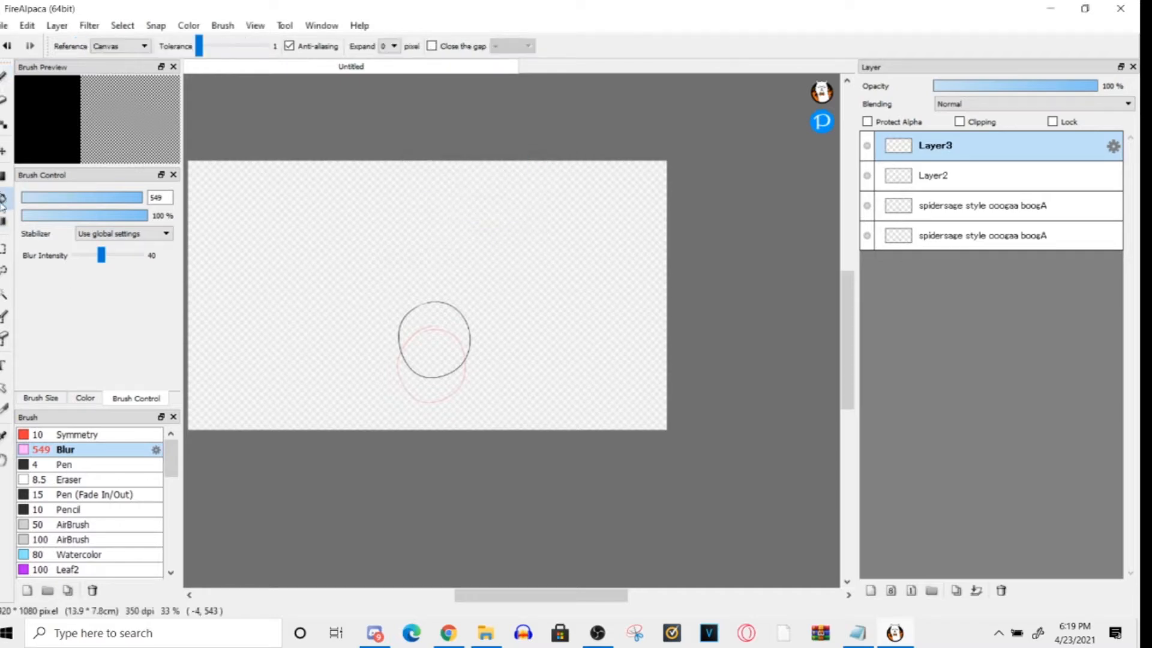
click(954, 235)
click(870, 590)
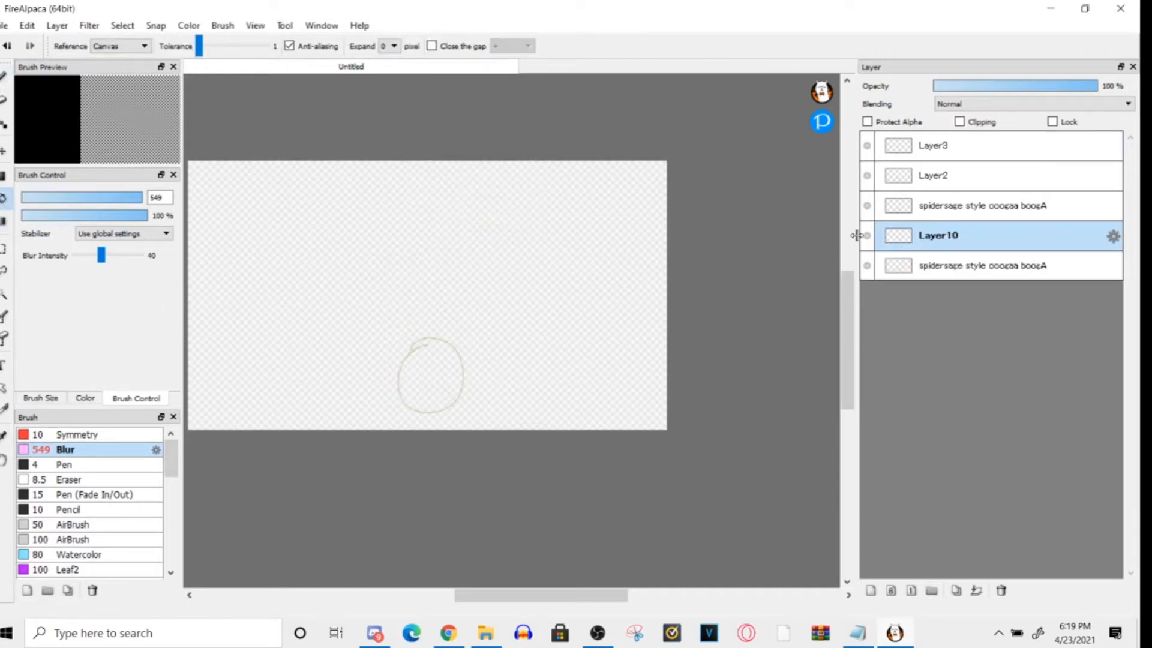
click(866, 205)
click(867, 175)
click(866, 145)
click(867, 264)
click(951, 263)
click(954, 237)
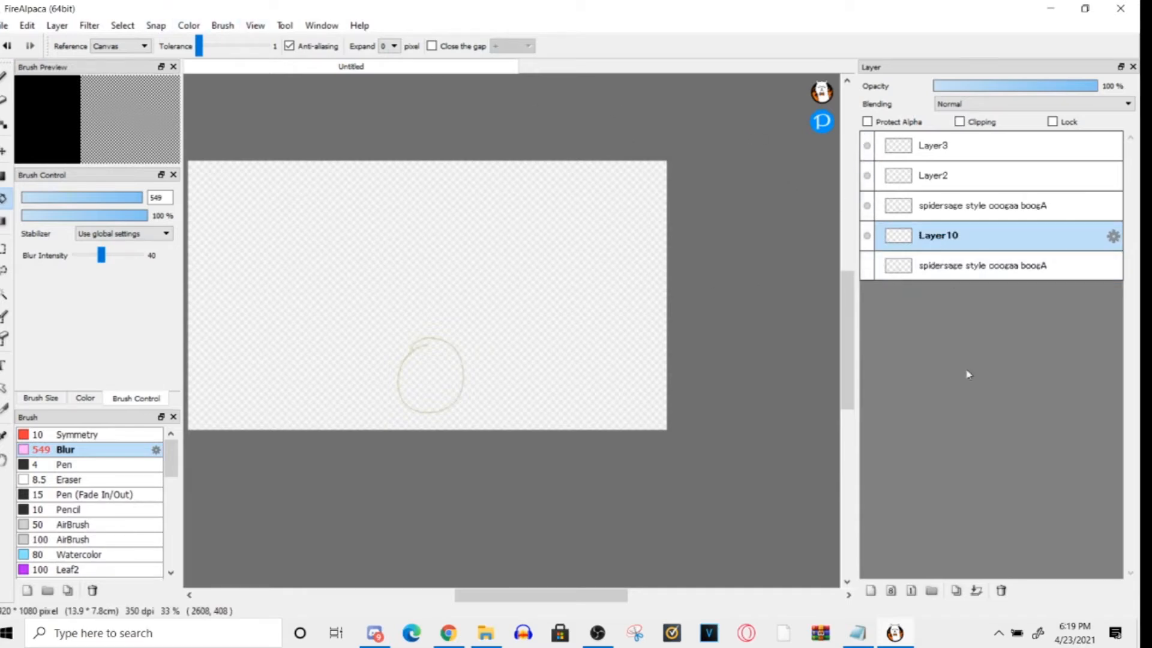
- Fill the whole canvas on Layer10 with red
click(259, 26)
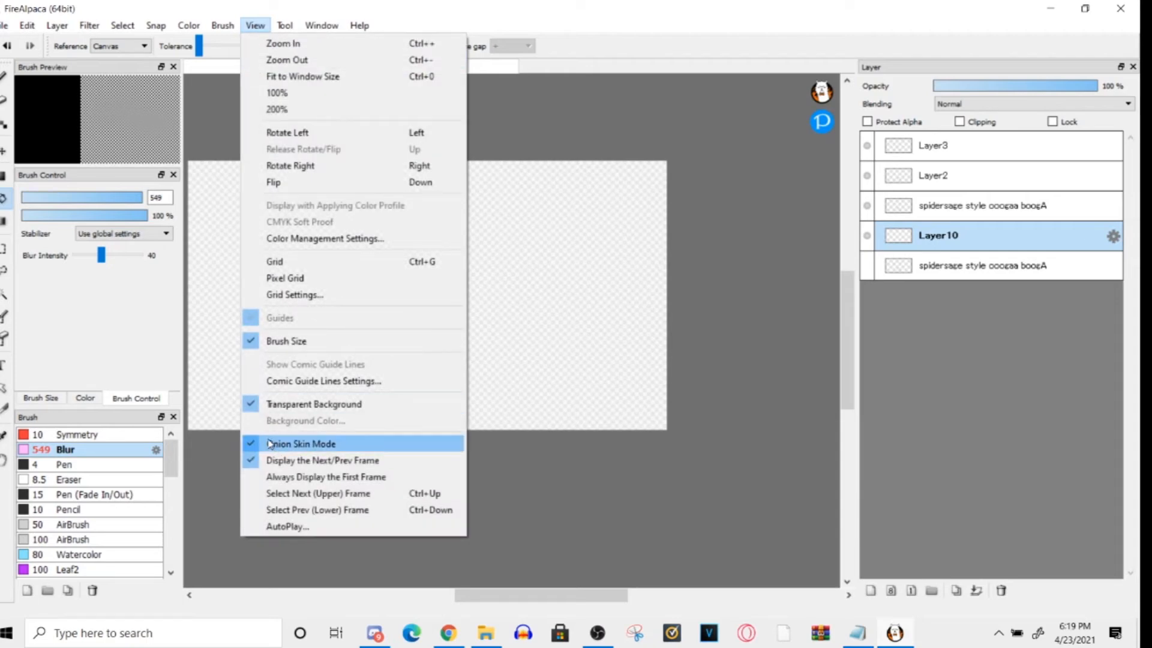
click(937, 234)
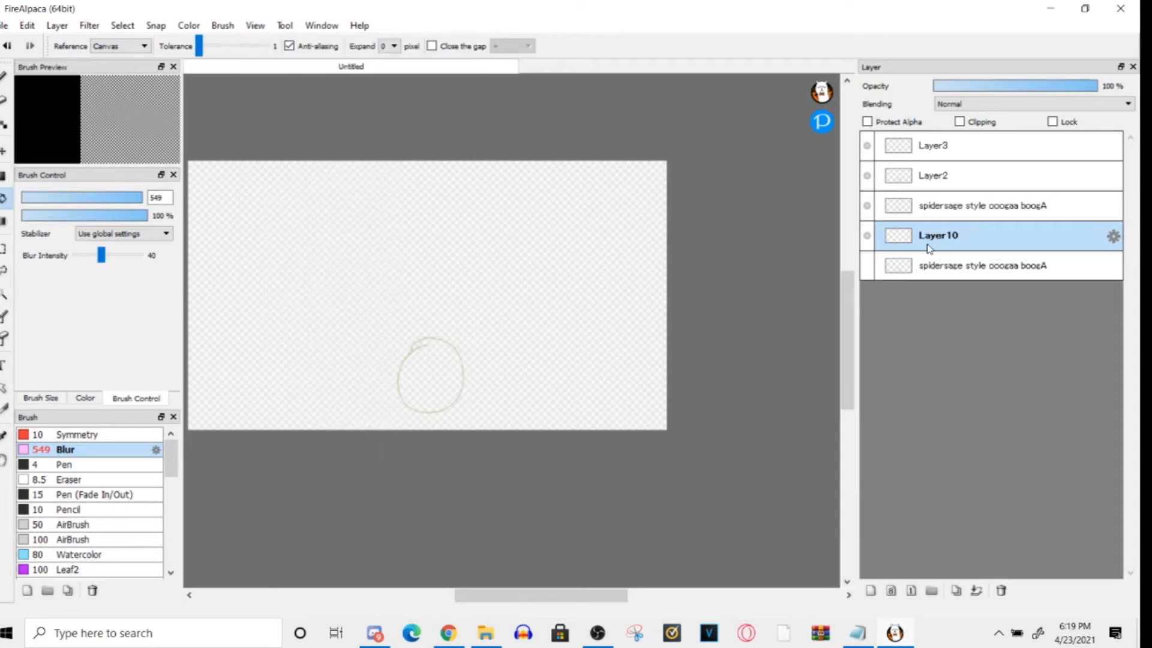
click(352, 267)
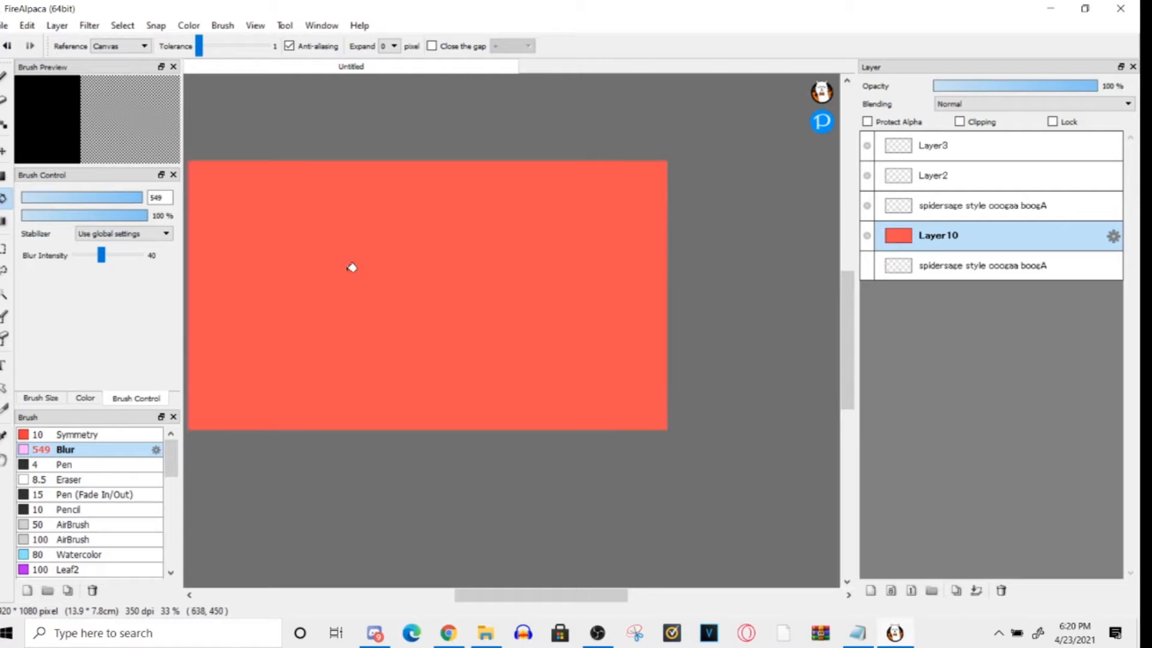
- Compare the onion skin tint from the frames below and above Layer10, and turn off Onion Skin Mode
drag(478, 597, 463, 603)
click(966, 268)
click(953, 237)
click(937, 269)
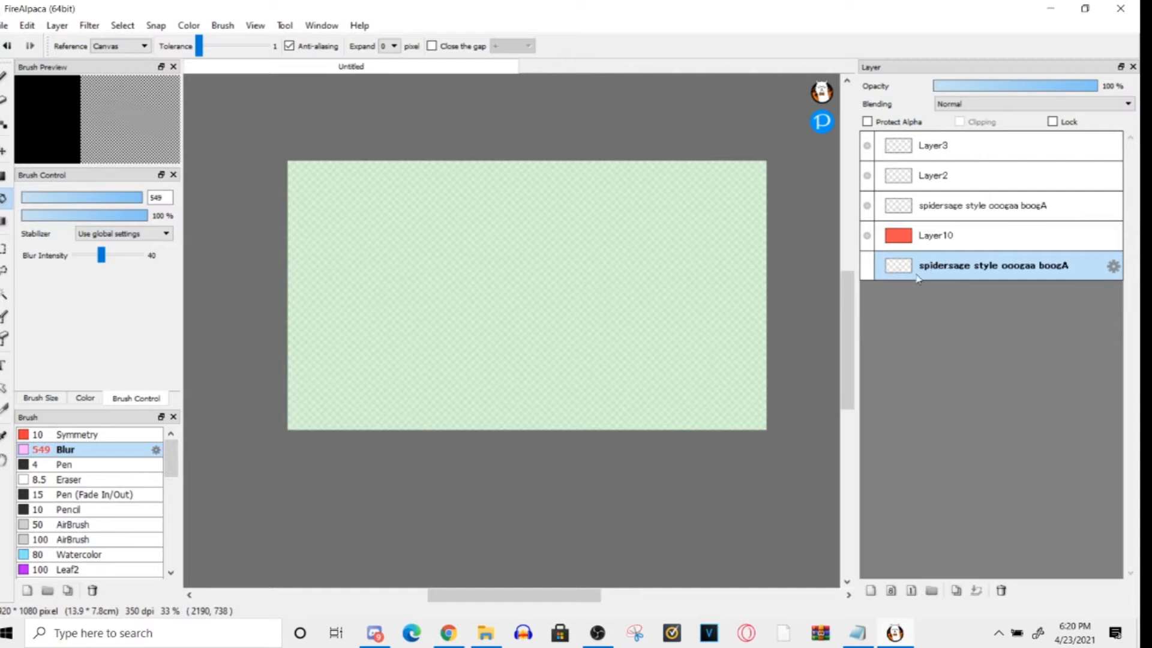
click(928, 215)
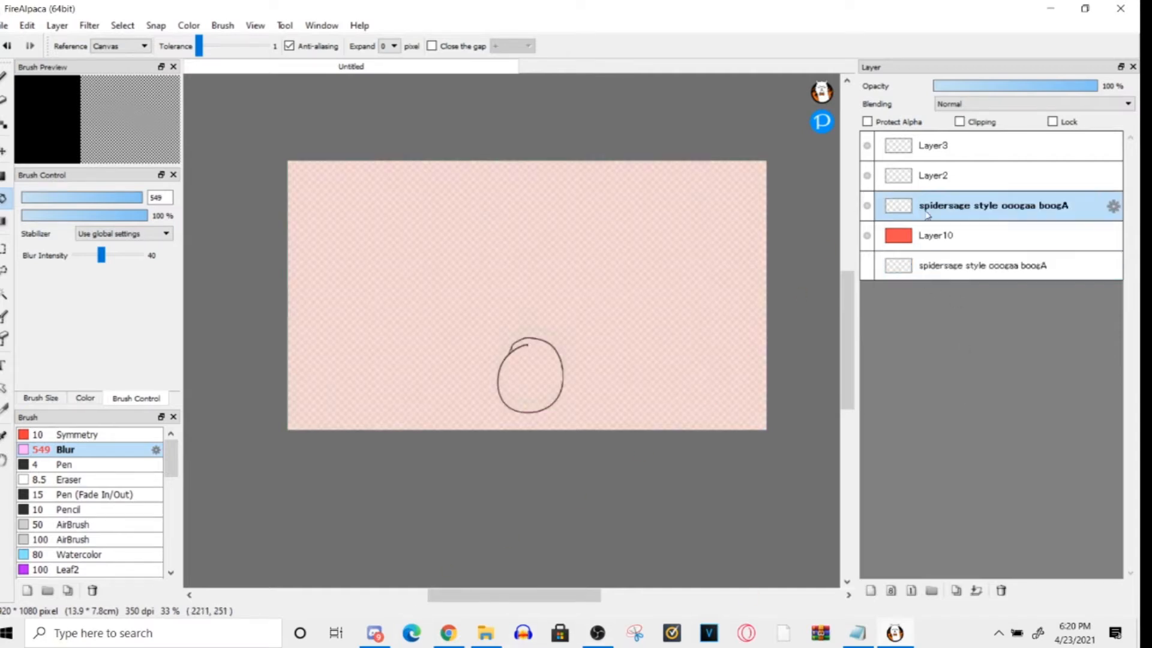
click(255, 25)
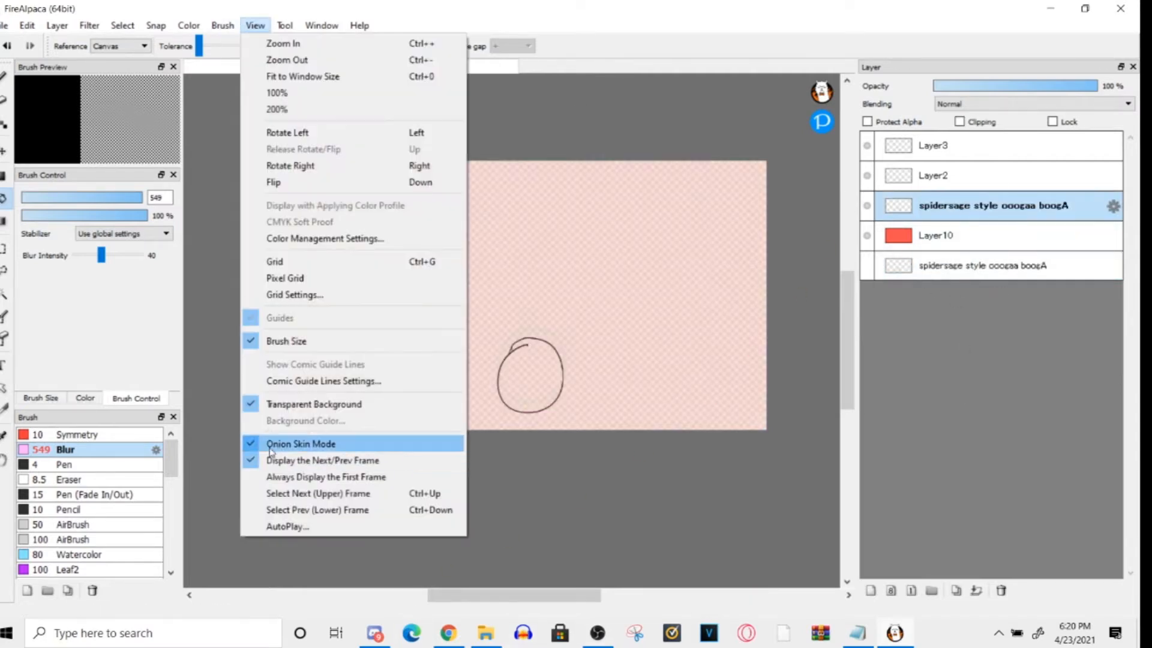
click(409, 439)
- Replace the solid red fill on Layer10 with a red fill outside the overlapping circles
click(936, 236)
click(1001, 591)
click(879, 240)
key(ctrl+z)
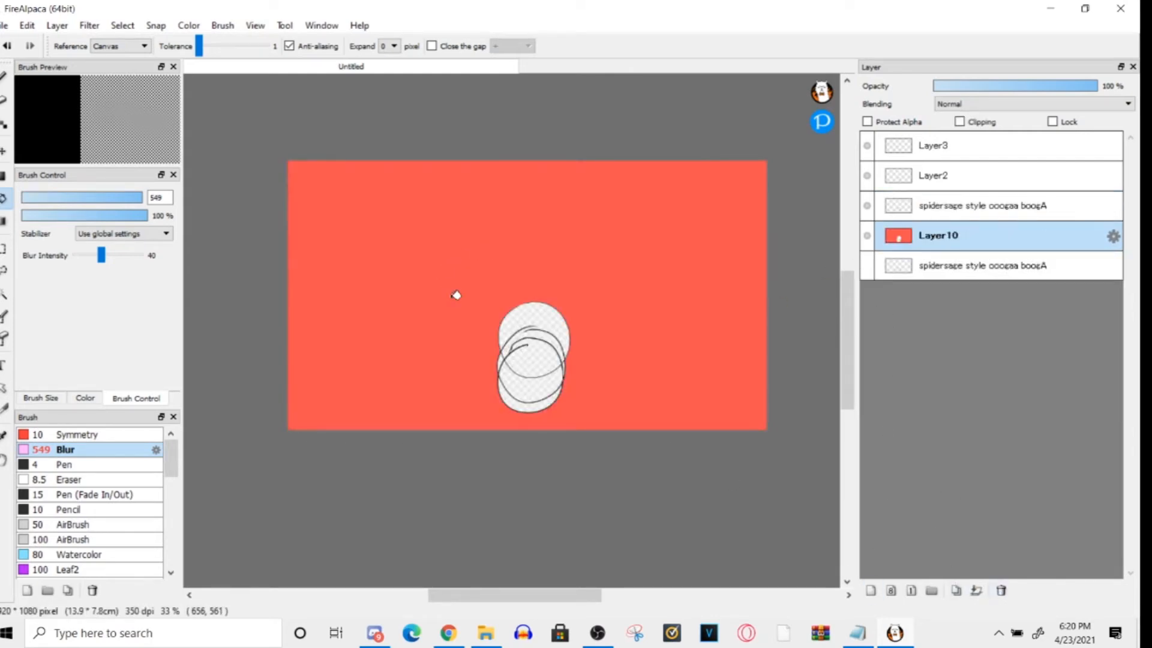
- Step through Layer3, Layer10 and the "spidersage style ooogaa boogA" layers to review the layer order
click(940, 154)
click(938, 225)
click(937, 264)
click(927, 240)
click(945, 256)
click(930, 203)
click(933, 140)
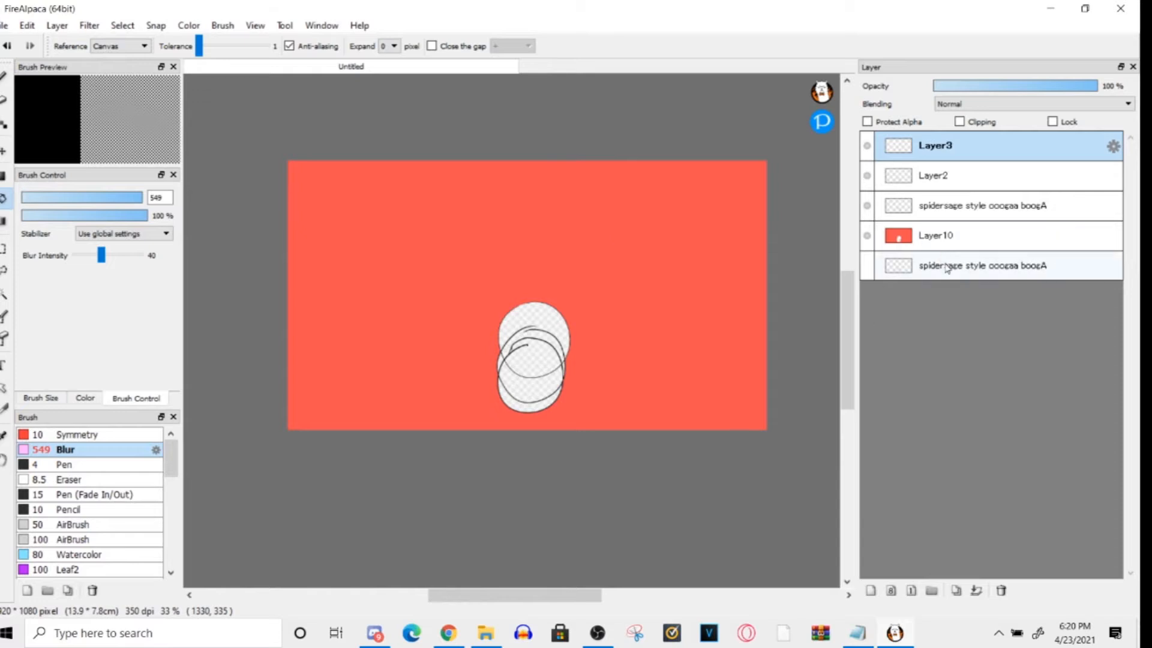
- Delete the red Layer10 and add an empty layer directly above the bottom layer
click(932, 247)
click(1001, 590)
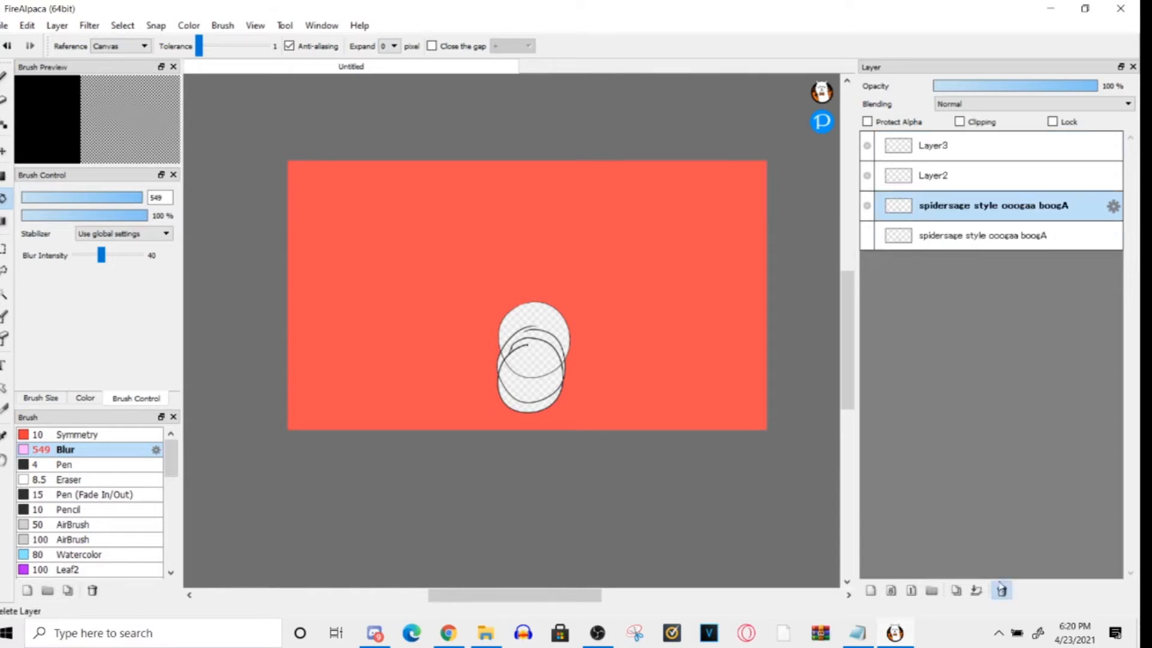
click(917, 241)
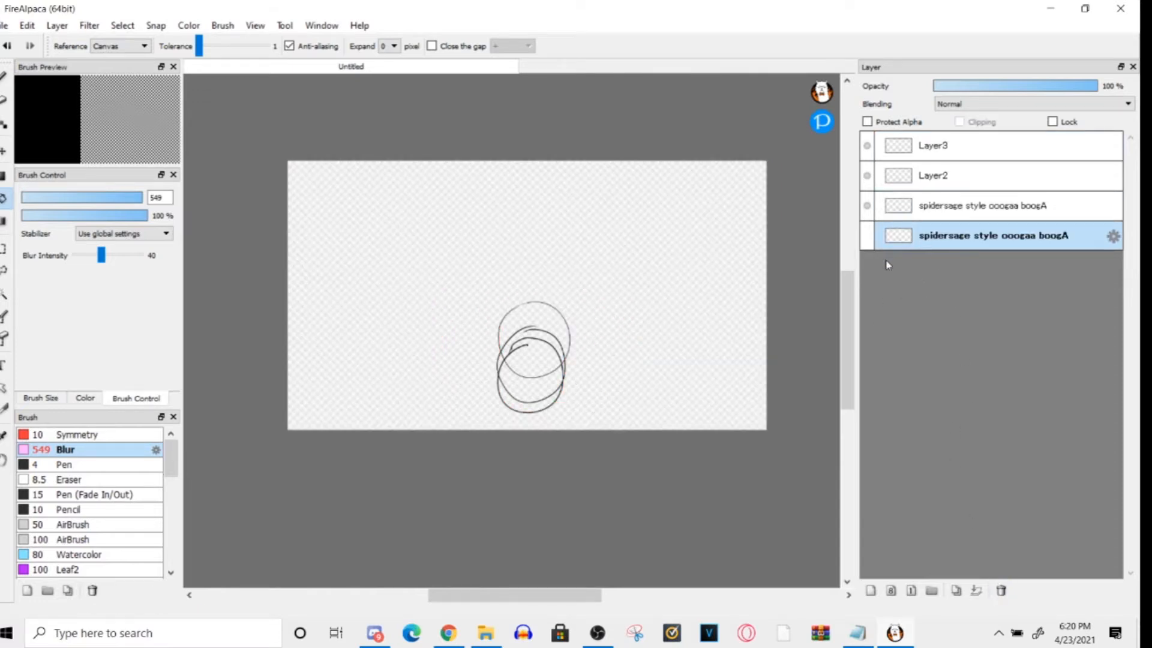
click(870, 590)
- Draw a large red head outline with two round eyes on Layer10 using the size 4 Pen
click(440, 316)
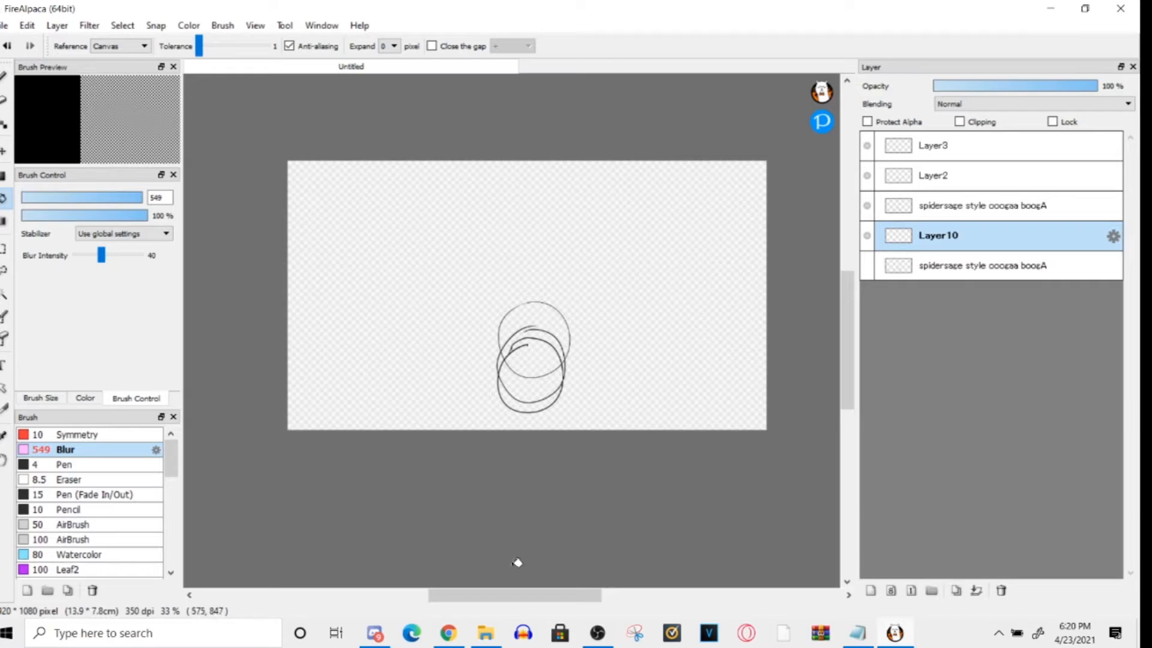
key(b)
key(ctrl+z)
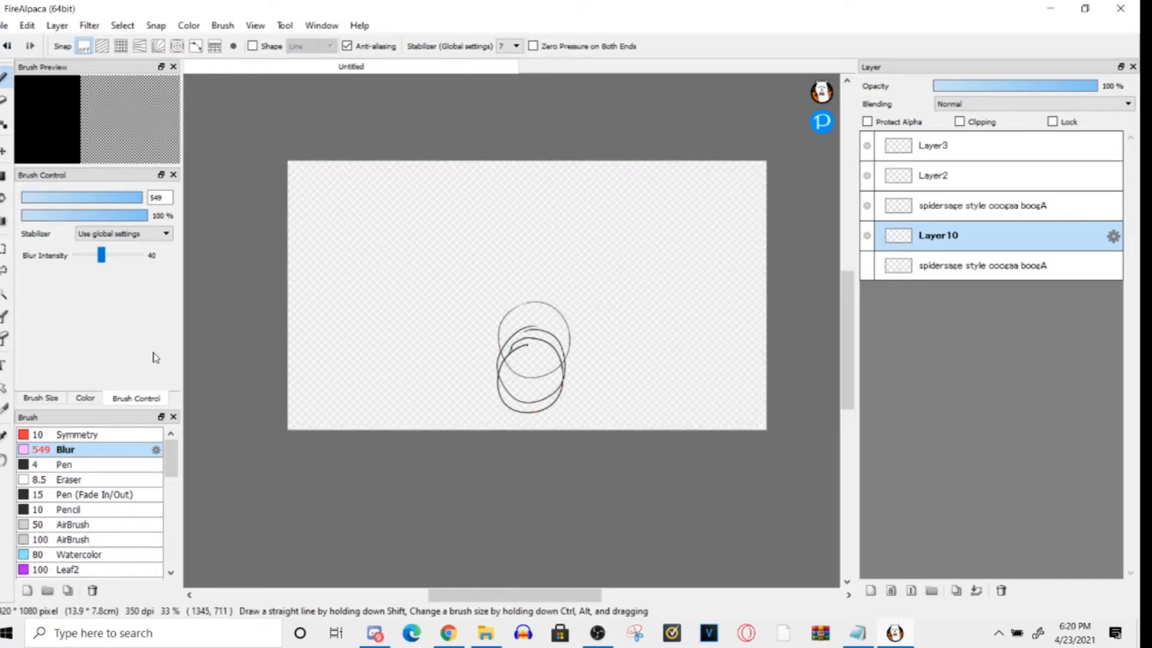
click(64, 464)
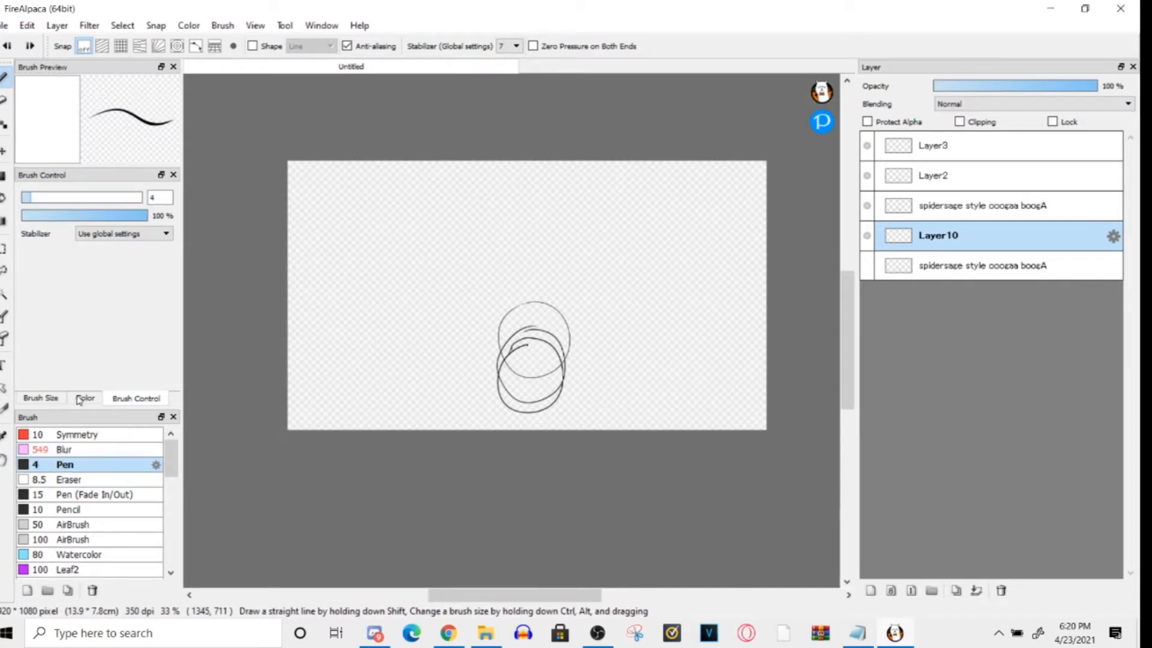
mouse_move(476, 196)
mouse_down()
mouse_move(522, 172)
mouse_move(516, 147)
mouse_move(504, 176)
mouse_up()
drag(443, 264, 403, 276)
drag(573, 242, 554, 241)
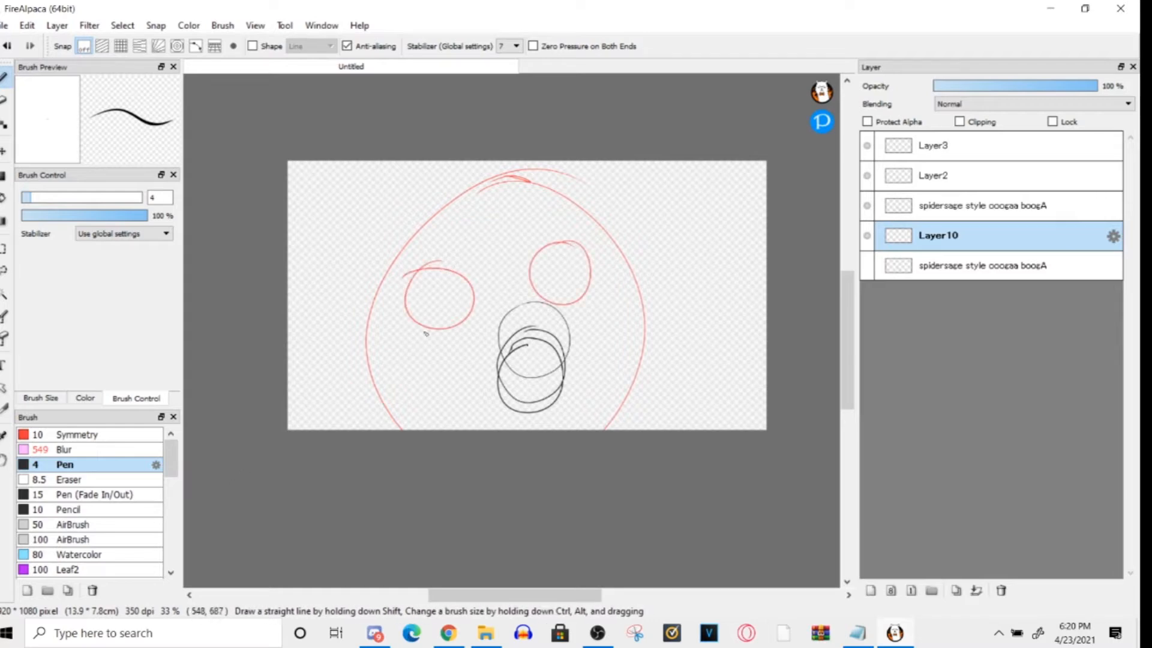
click(4, 198)
click(393, 342)
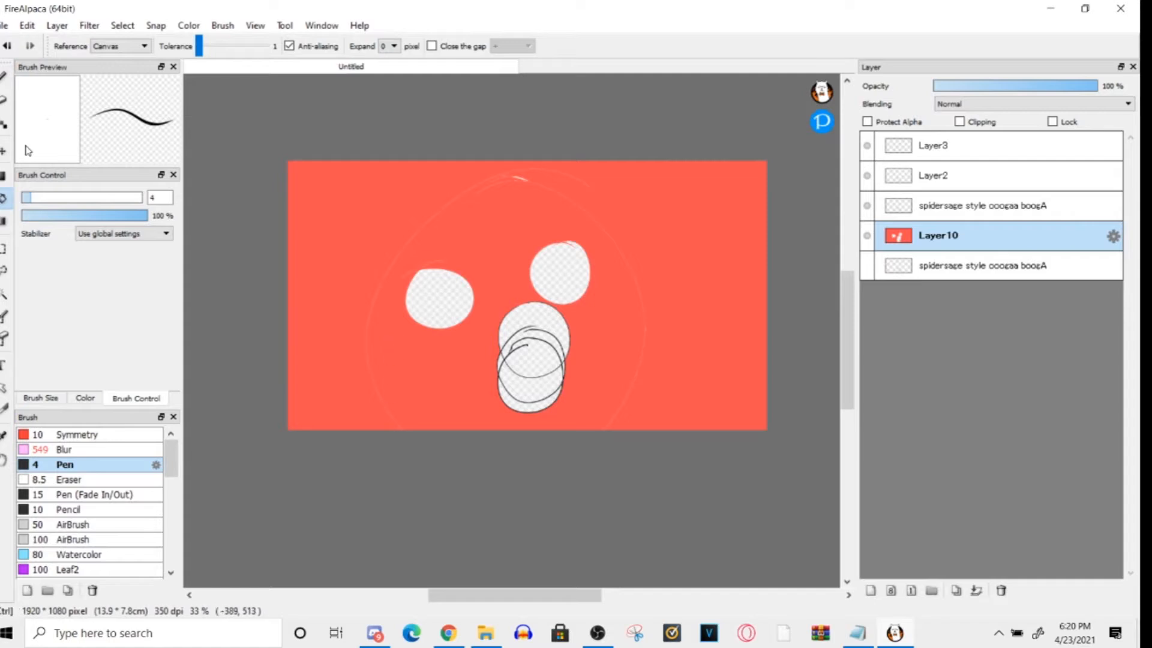
key(ctrl+z)
- Close the gaps in the head outline with the Pen and fill the face red around the eyes
key(b)
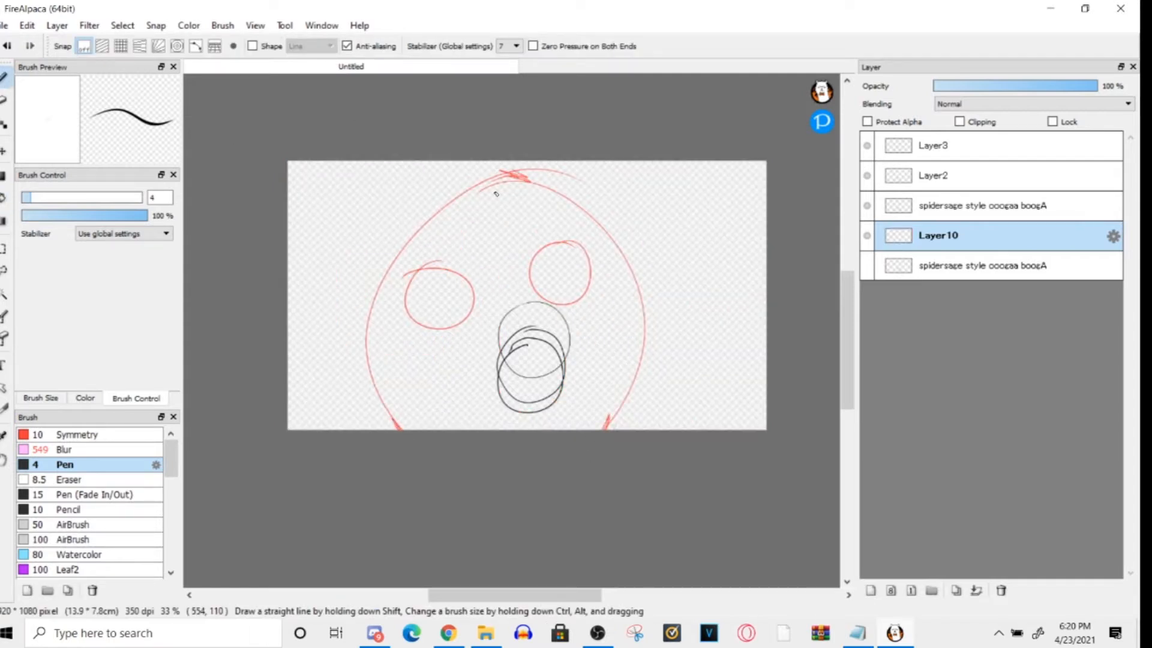
click(3, 198)
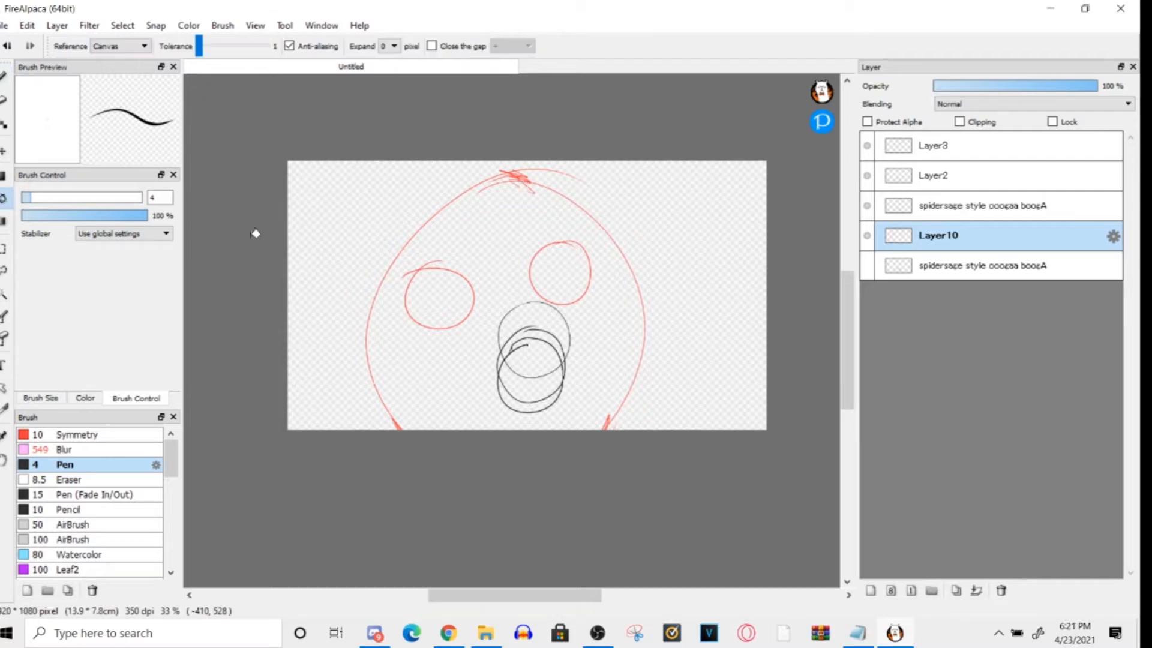
click(414, 221)
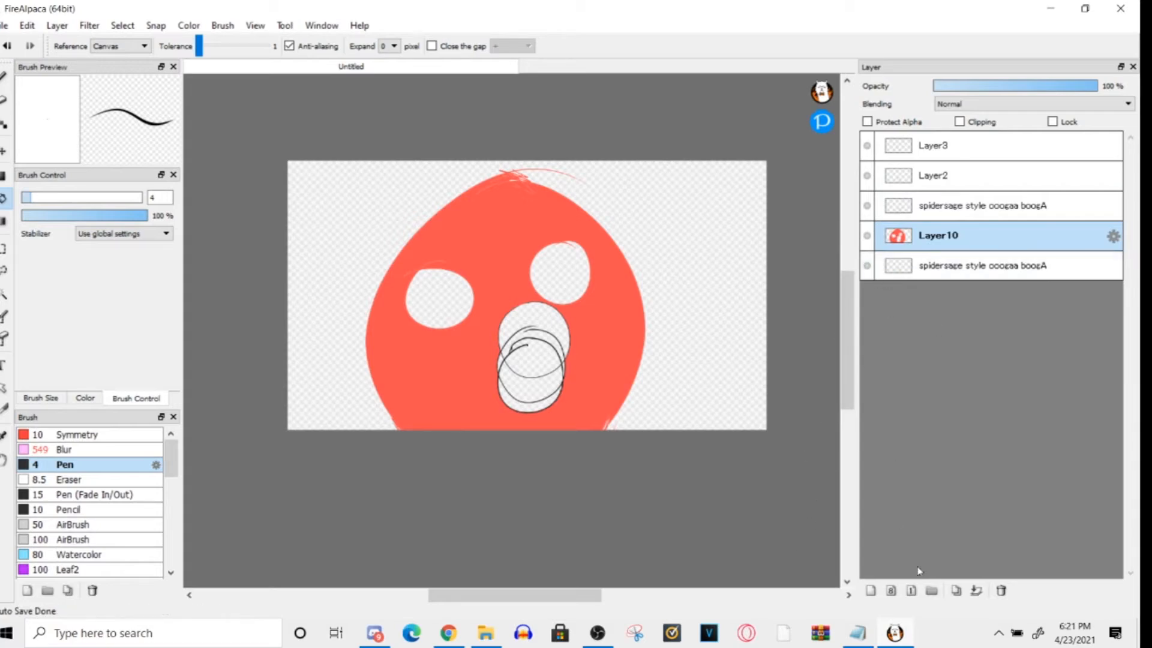
- Duplicate the red face Layer10 three times and place a new empty layer above the four face layers
click(955, 590)
click(955, 590)
click(955, 591)
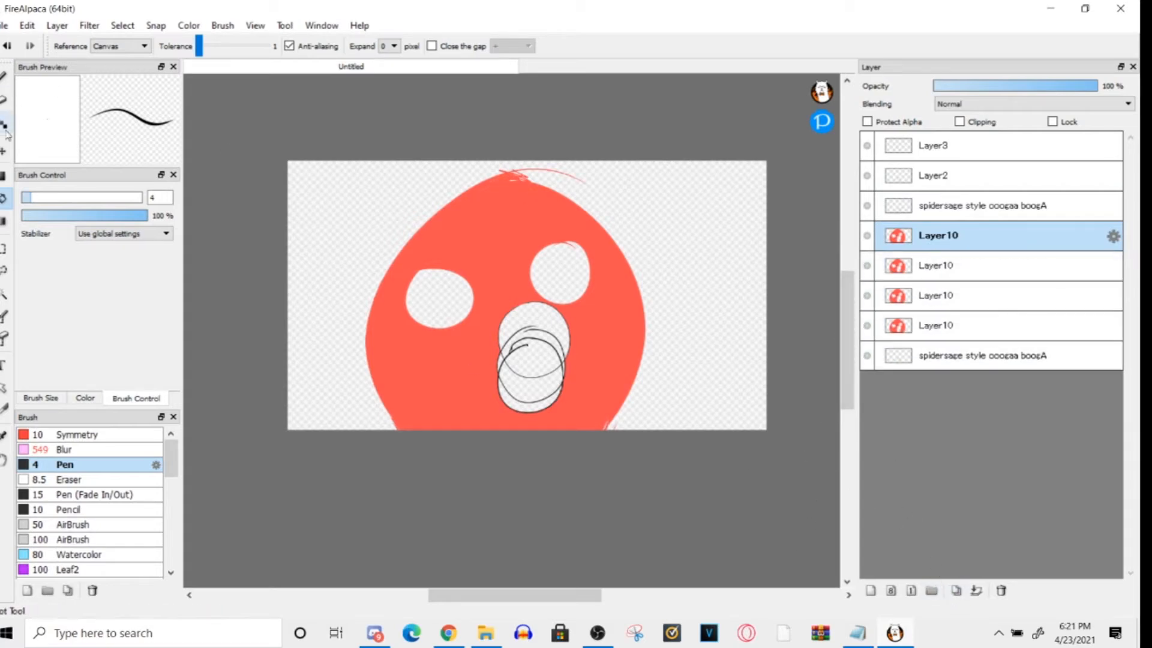
click(873, 325)
key(b)
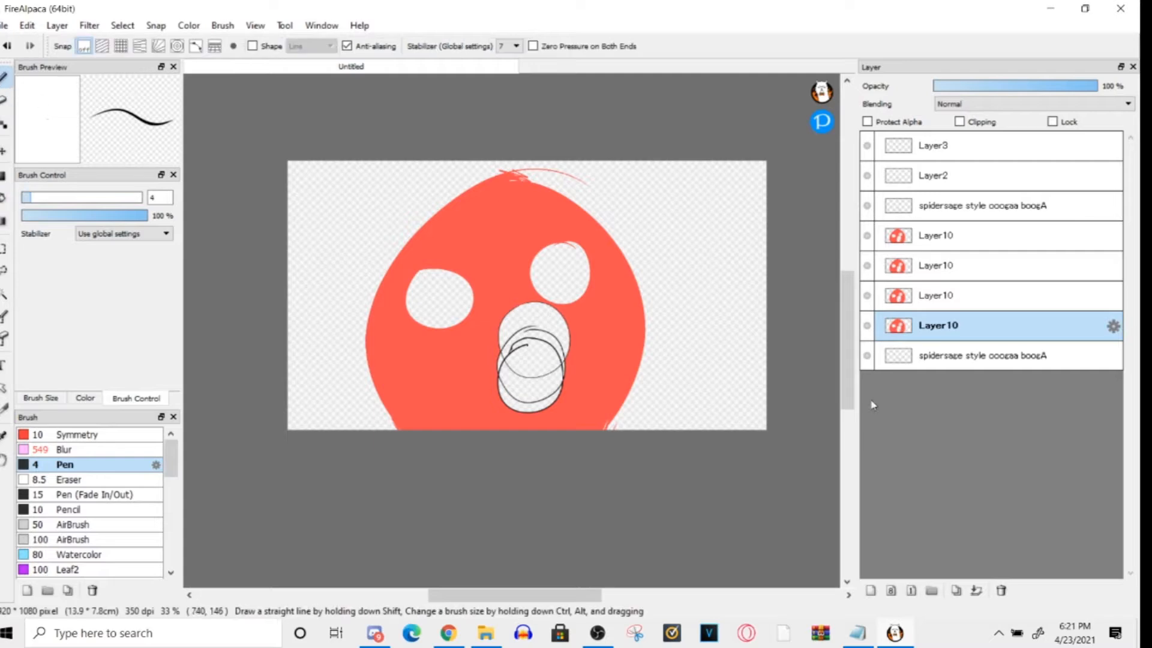
click(870, 590)
drag(927, 329, 924, 235)
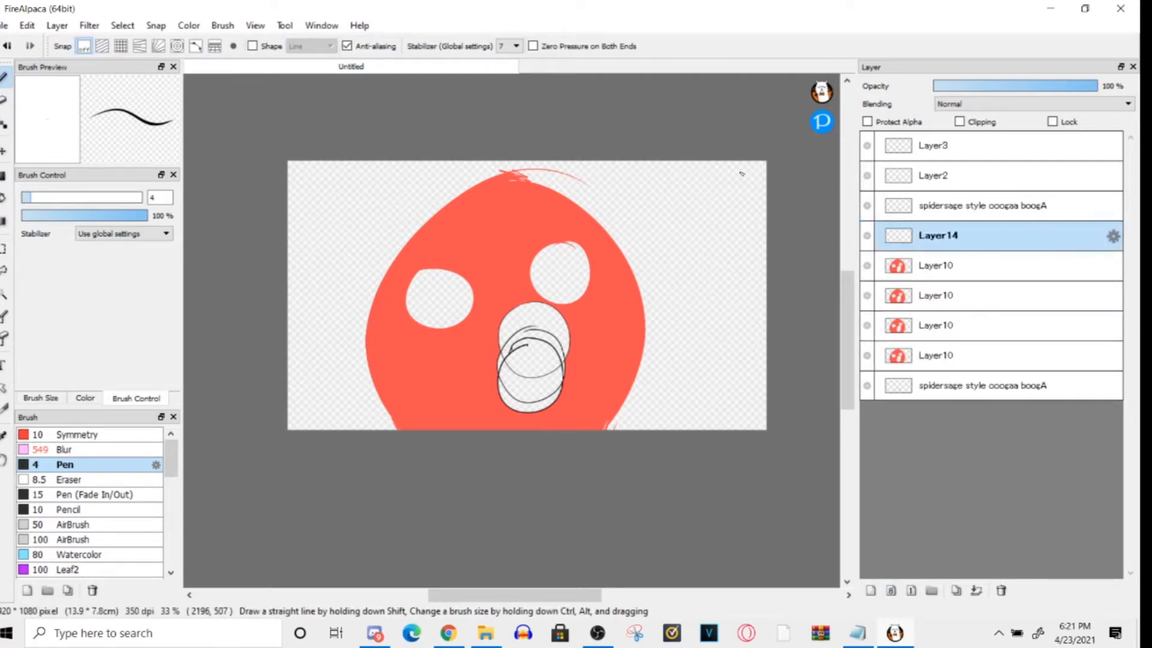
- Set the colour to black (#000000) and draw hair outlines around the face on Layer14
drag(455, 274, 433, 327)
key(ctrl+z)
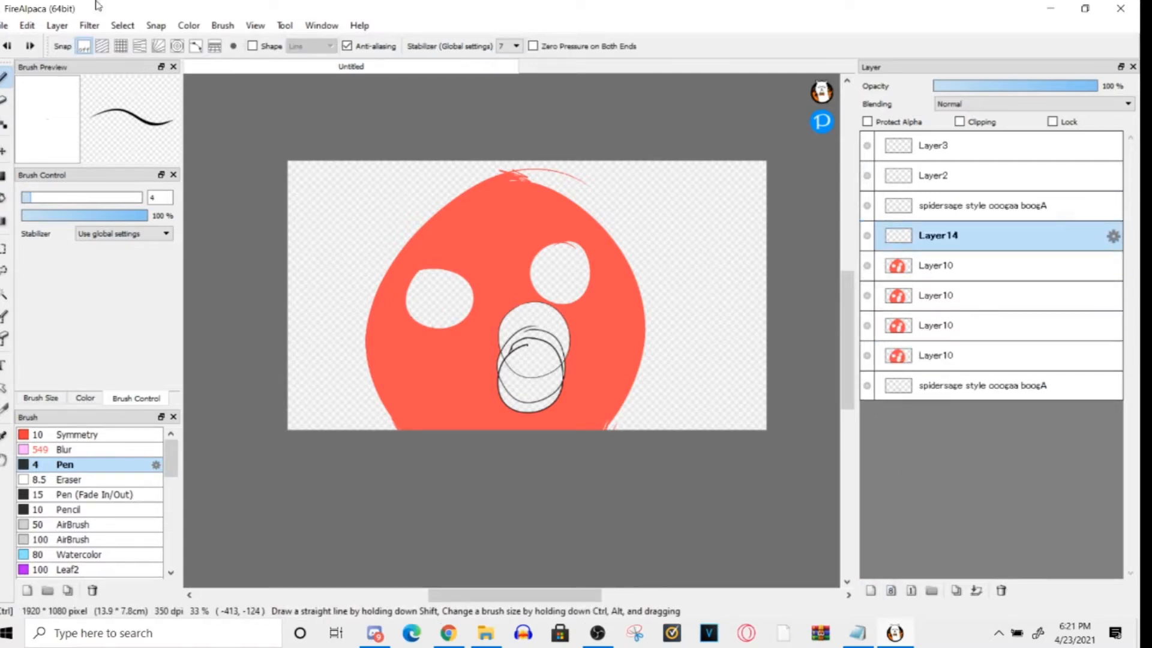
click(85, 398)
click(157, 387)
mouse_move(536, 172)
mouse_down()
mouse_move(382, 430)
mouse_move(604, 369)
mouse_move(684, 198)
mouse_up()
mouse_move(362, 221)
mouse_down()
mouse_move(343, 367)
mouse_move(383, 430)
mouse_up()
mouse_move(347, 158)
mouse_down()
mouse_move(288, 227)
mouse_move(336, 430)
mouse_up()
drag(723, 160, 729, 430)
- Fill the hair areas on Layer14 black and add an empty layer above it
click(3, 198)
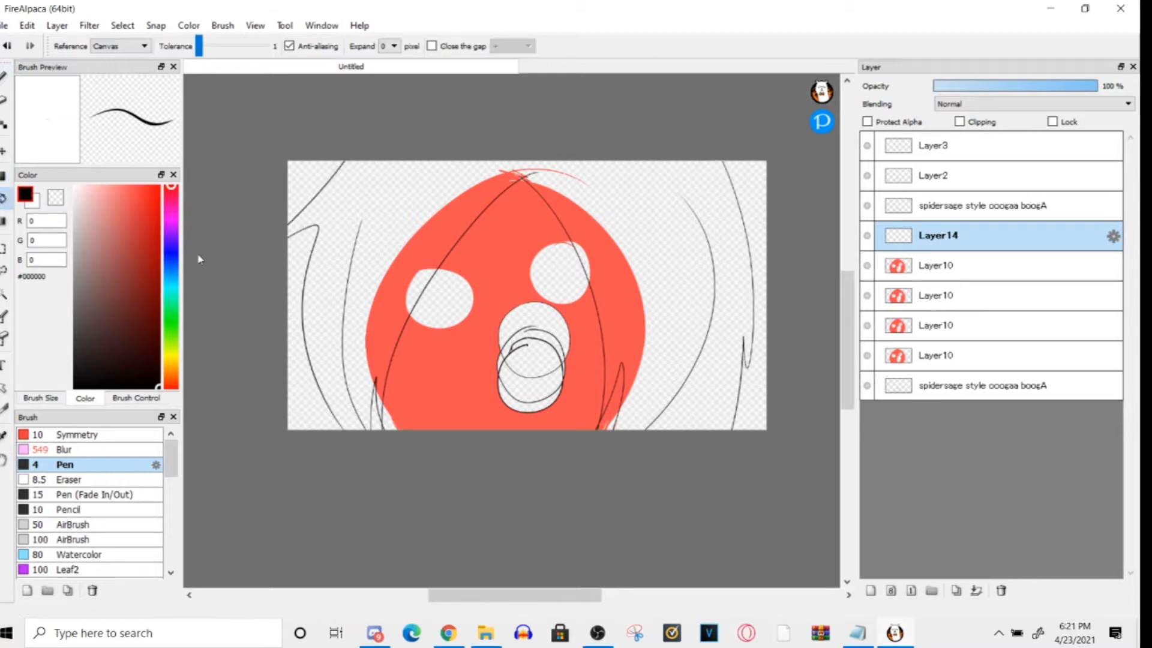
click(338, 264)
click(380, 409)
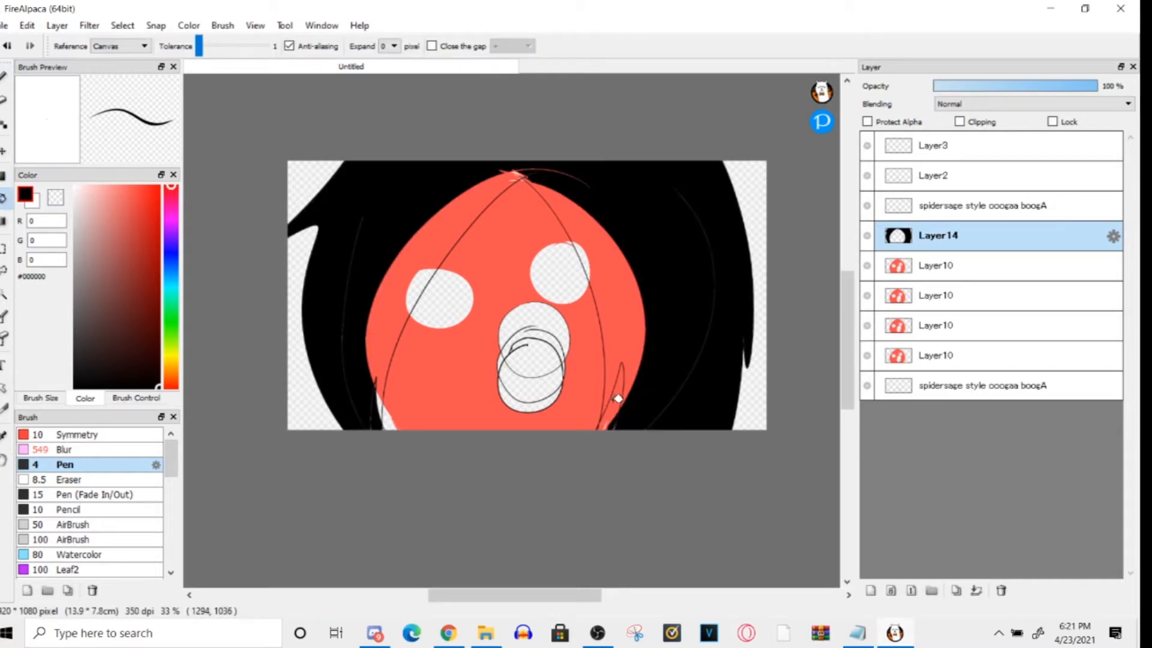
click(585, 320)
click(870, 591)
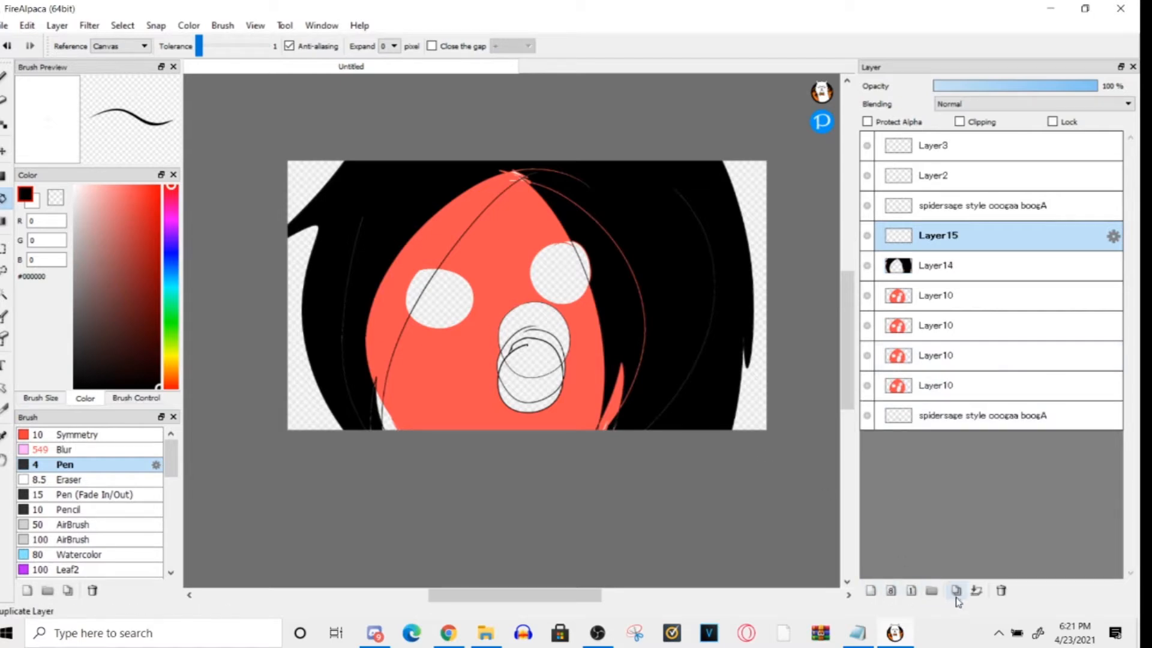
click(956, 267)
click(957, 591)
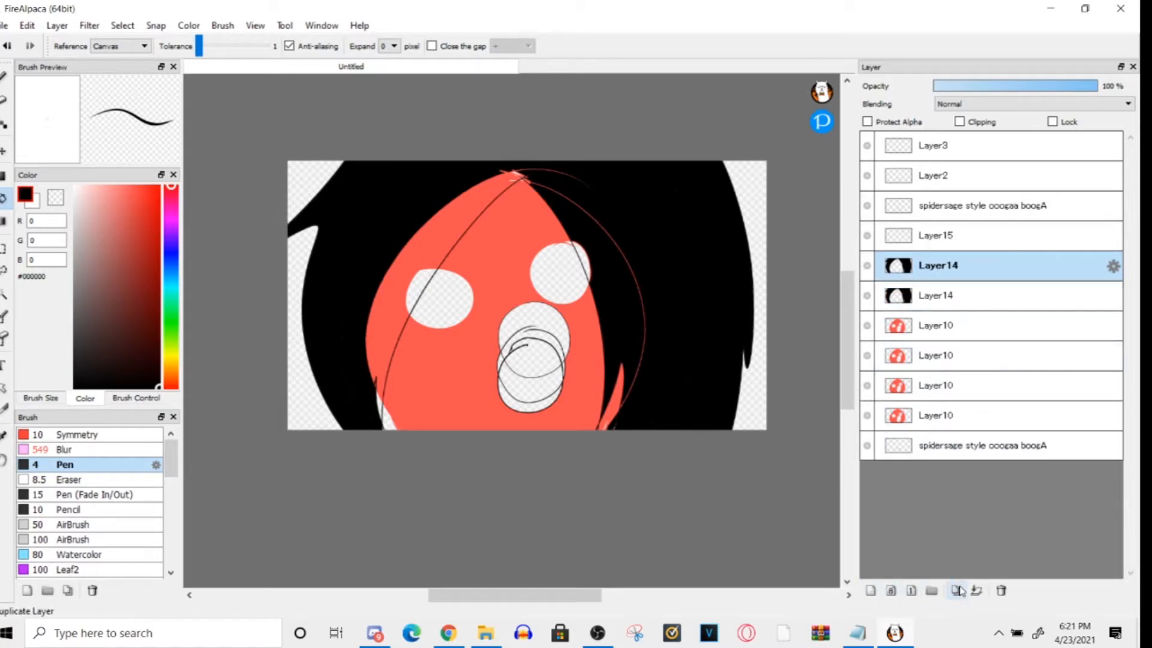
key(ctrl+z)
click(967, 234)
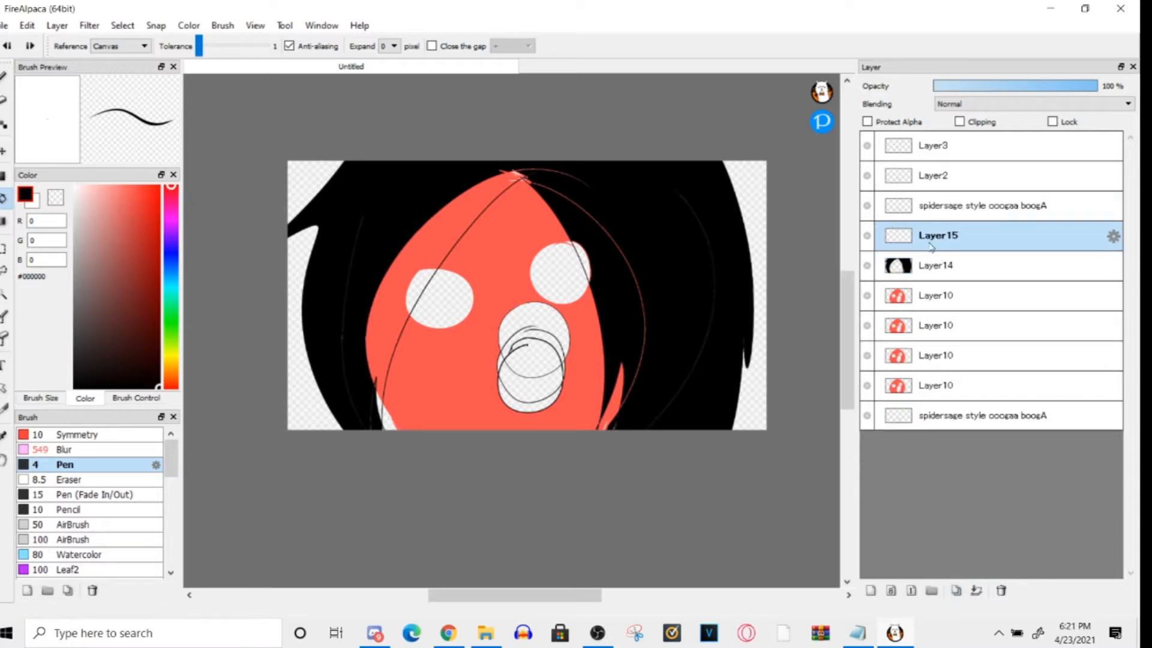
- Turn on Onion Skin Mode and draw a slightly shifted black hair outline on Layer15 over the previous frame
click(255, 25)
click(251, 419)
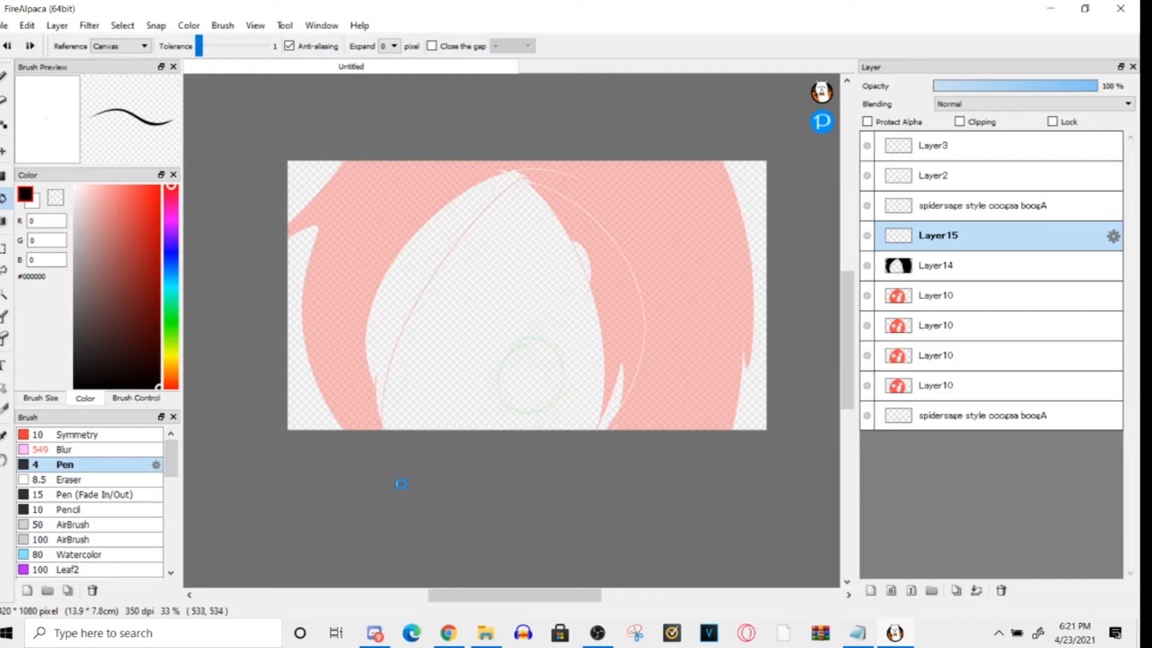
click(8, 46)
key(b)
mouse_move(483, 171)
mouse_down()
mouse_move(404, 427)
mouse_move(606, 427)
mouse_up()
drag(658, 178, 708, 396)
drag(701, 345, 669, 428)
drag(707, 162, 739, 429)
drag(341, 162, 289, 277)
drag(289, 289, 321, 428)
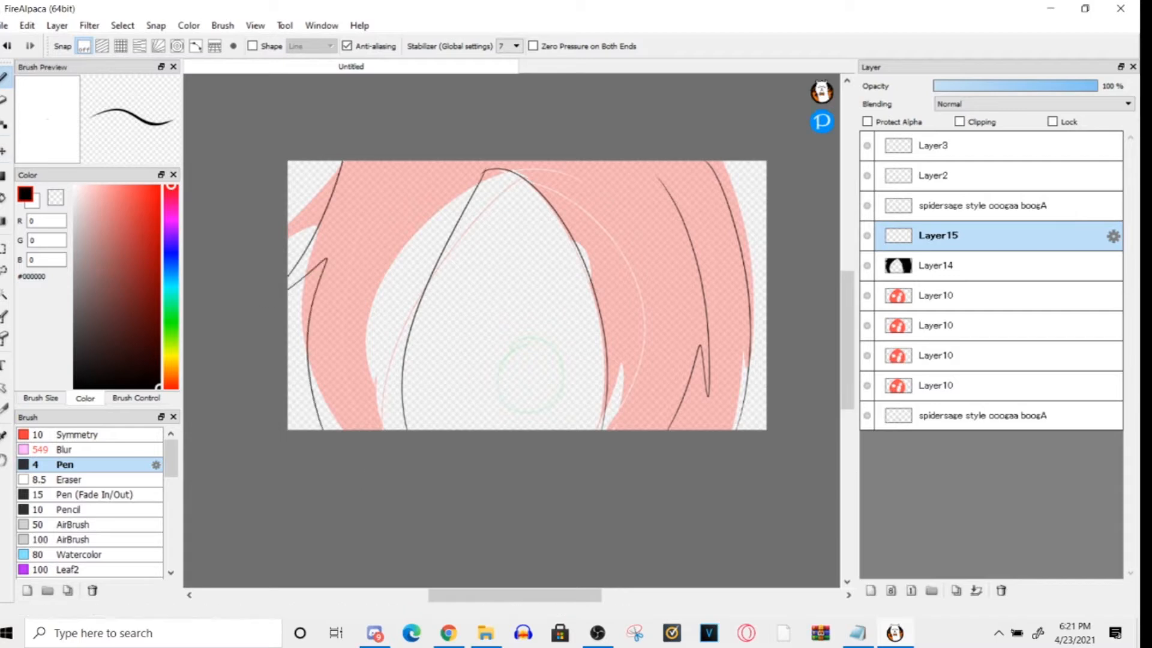
- Fill the hair on Layer15 black and add an empty layer above it
click(3, 176)
click(3, 198)
click(474, 261)
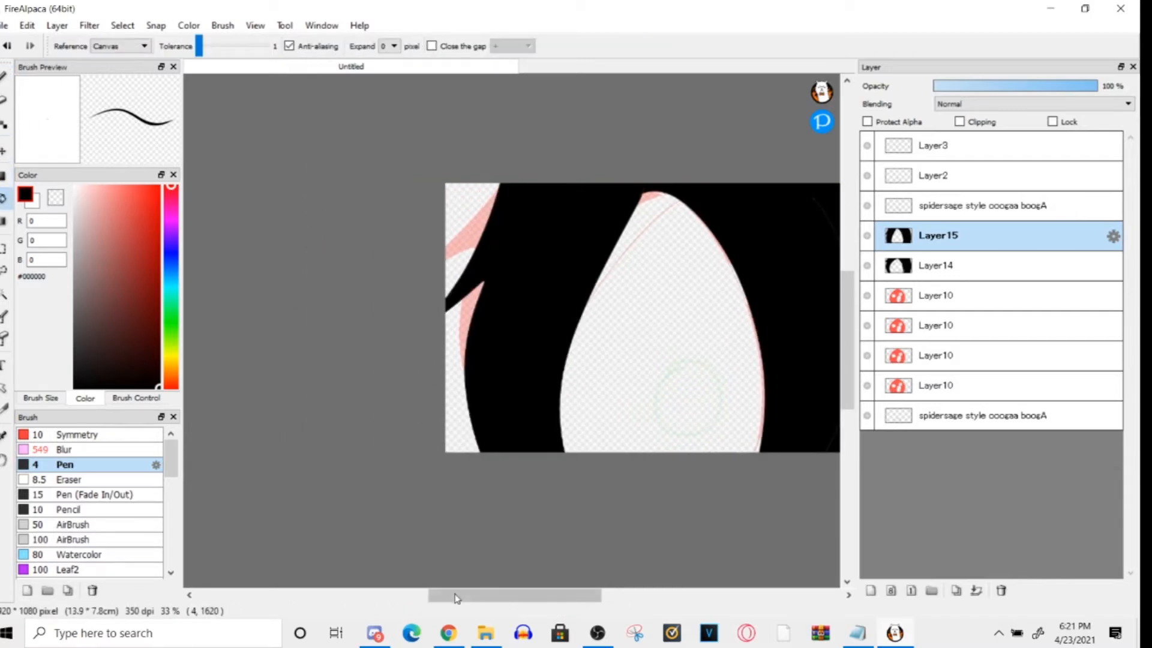
drag(457, 599, 491, 596)
click(870, 591)
- Draw another shifted hair outline with pointed strands on Layer16 and fill the hair areas black
key(b)
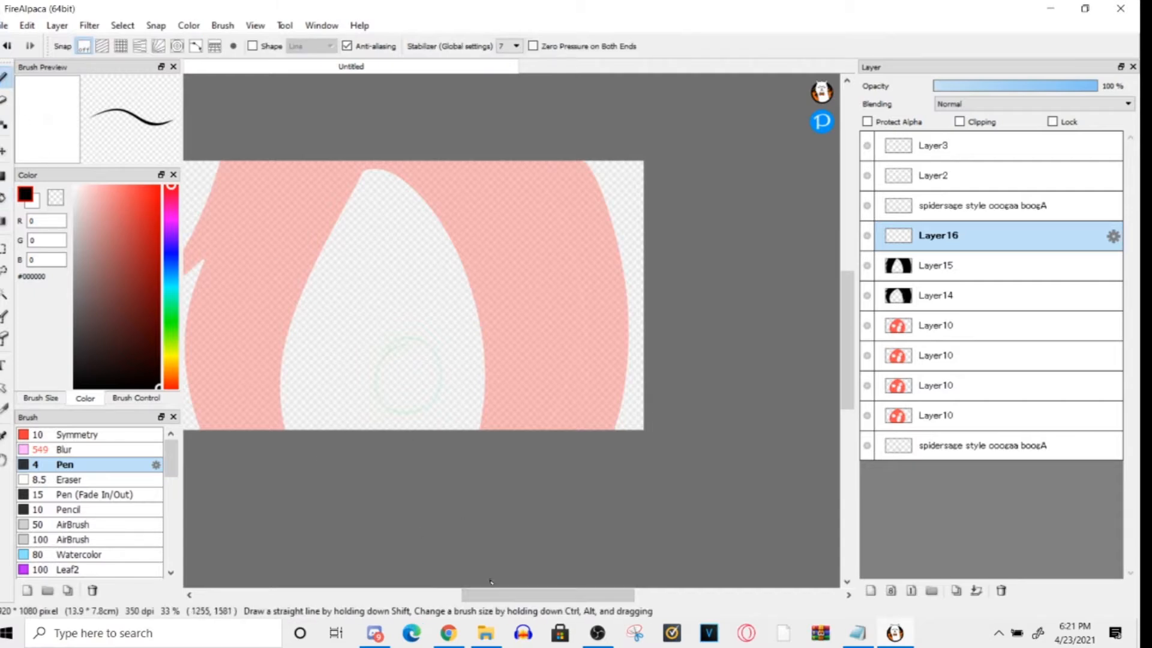
drag(490, 593, 466, 593)
mouse_move(286, 159)
mouse_down()
mouse_move(248, 214)
mouse_move(286, 430)
mouse_move(377, 430)
mouse_up()
mouse_move(376, 430)
mouse_down()
mouse_move(454, 160)
mouse_move(566, 468)
mouse_move(715, 159)
mouse_up()
click(3, 198)
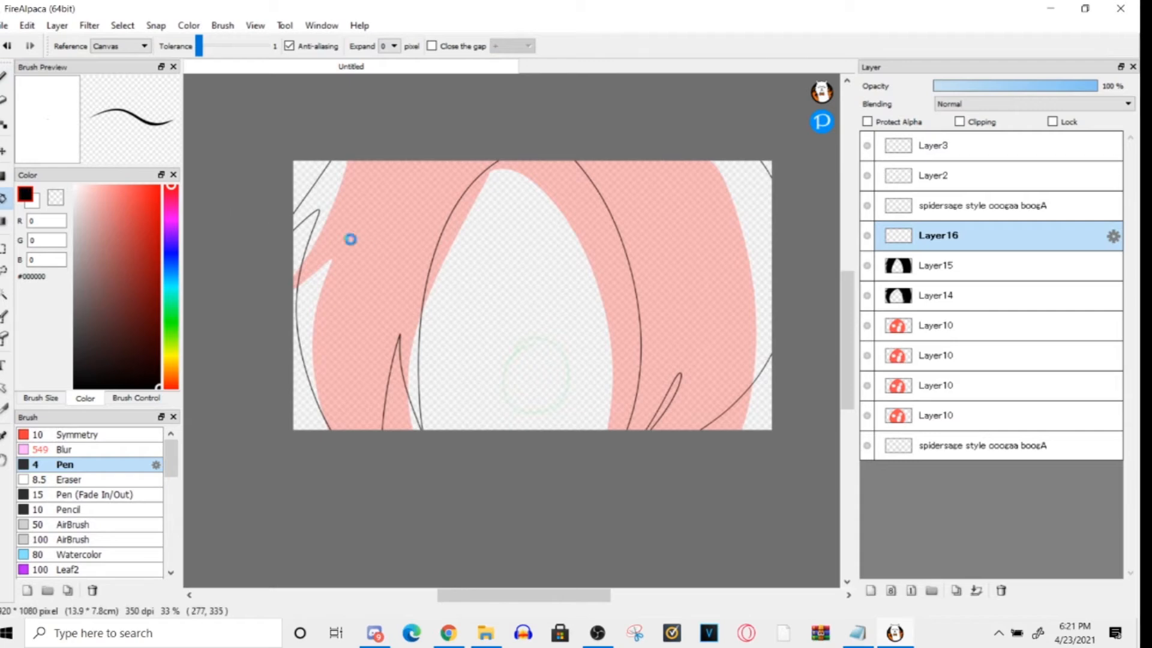
click(361, 243)
click(643, 250)
- Preview the frames with AutoPlay and close the preview
click(255, 25)
click(281, 528)
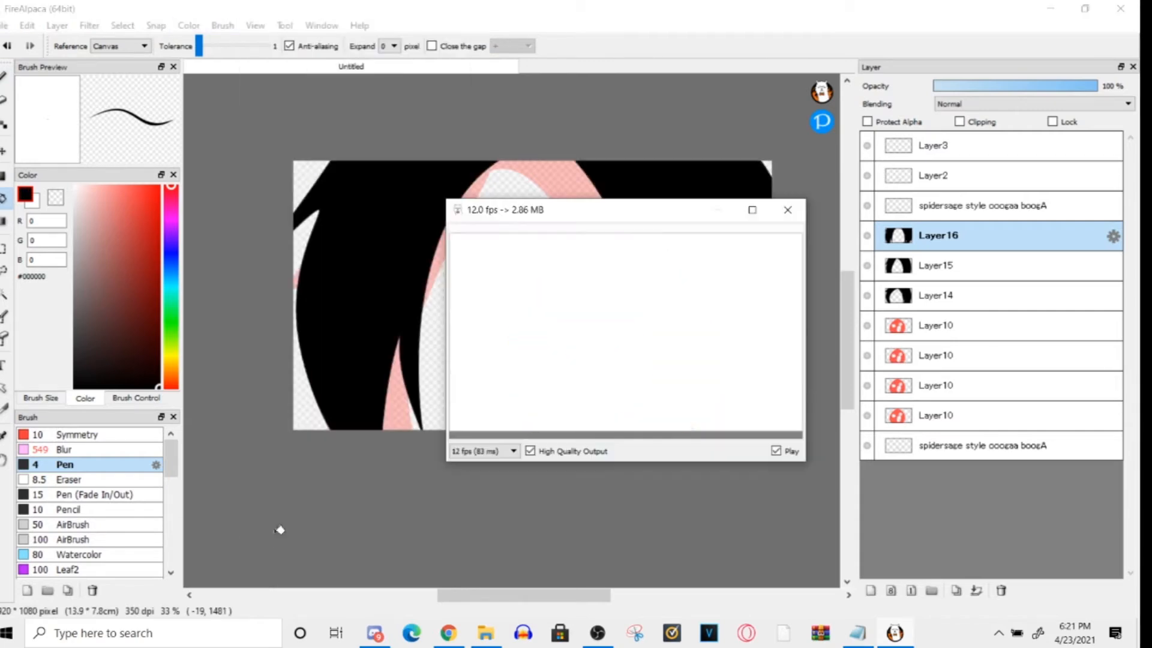
click(772, 209)
- Delete the hair layers Layer16, Layer15 and Layer14 and the "spidersage style ooogaa boogA" layer directly below Layer2
click(1000, 591)
click(1001, 590)
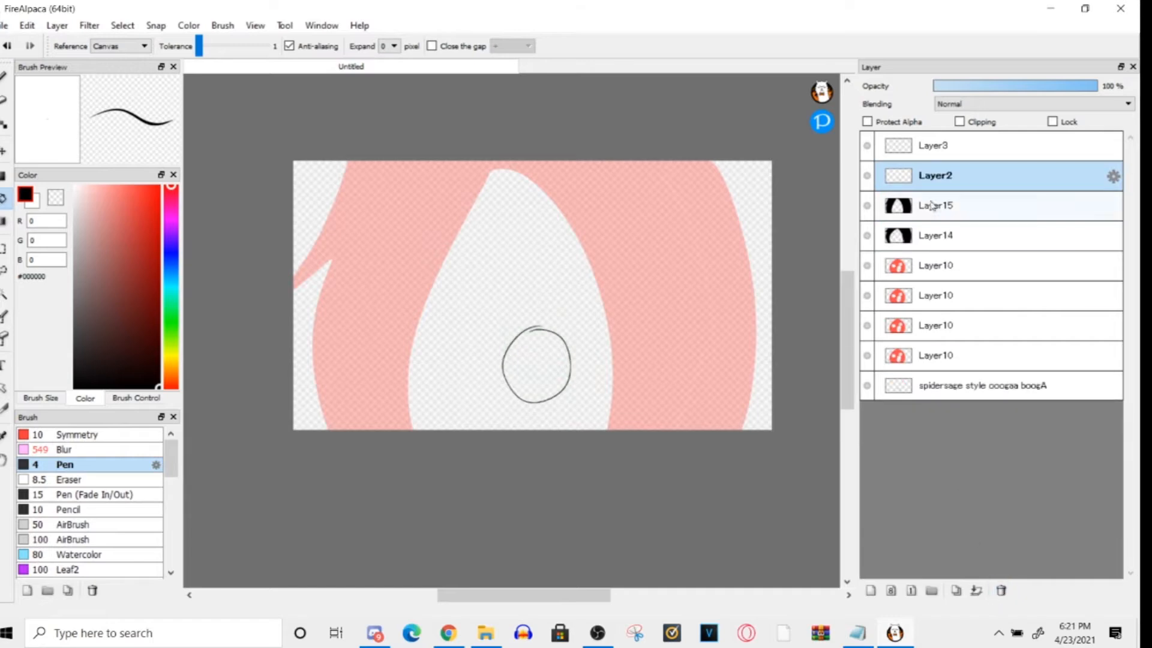
click(931, 209)
click(1001, 591)
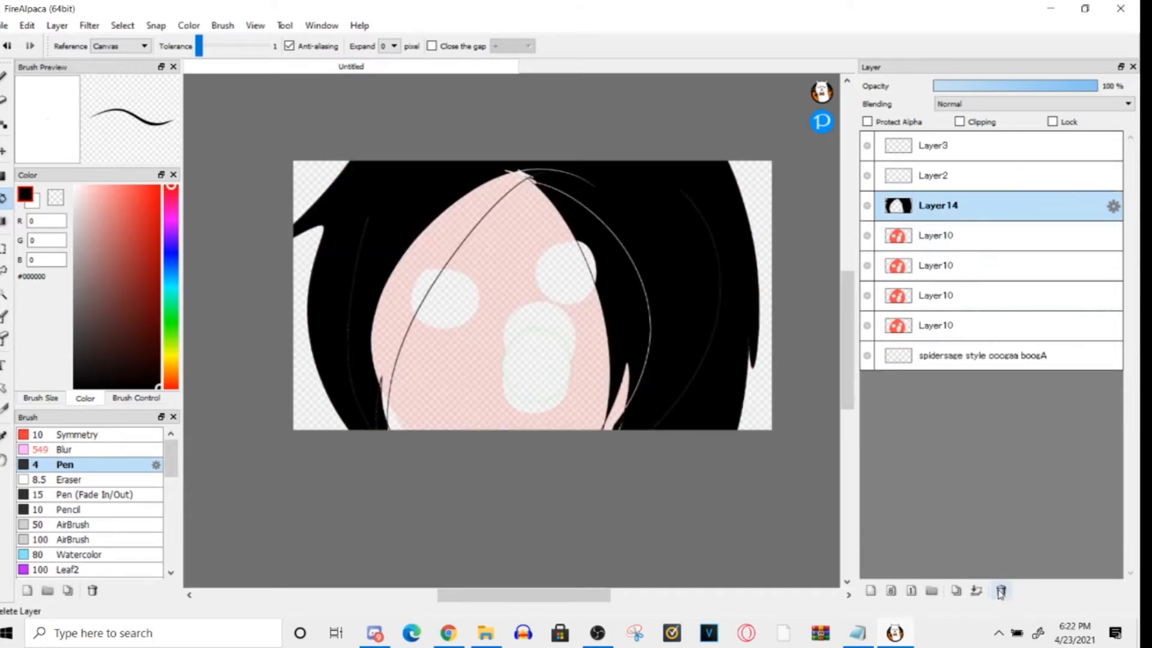
click(1000, 589)
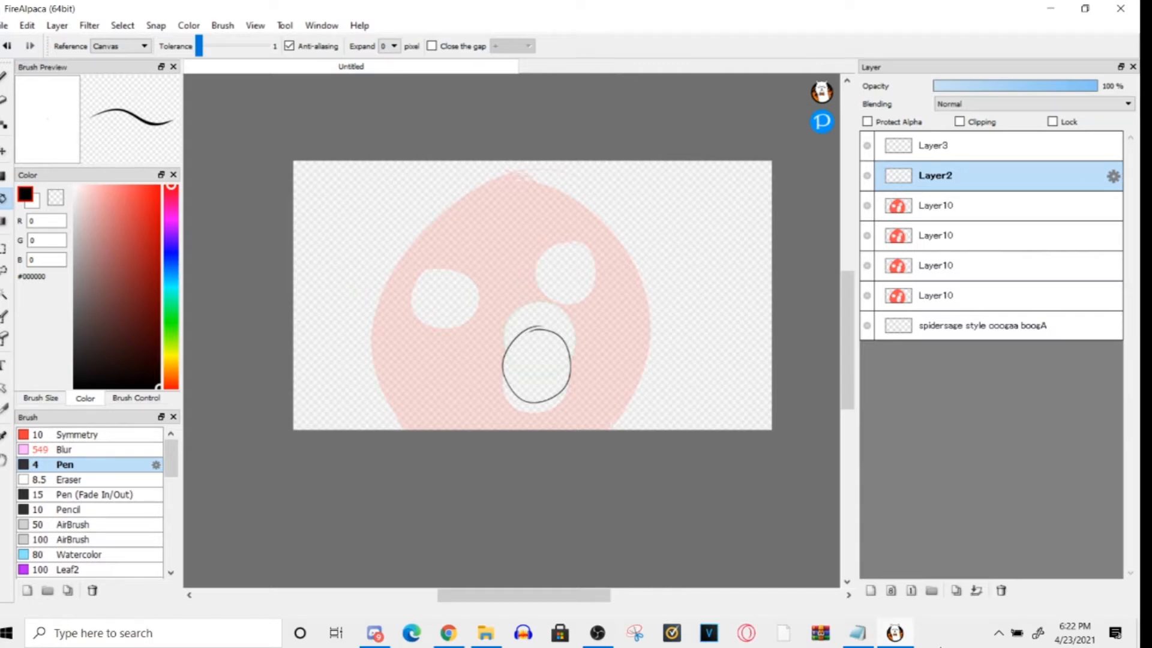
- Step through Layer3, the Layer10 frames and the bottom layer to examine the frame order with onion skin on
click(255, 26)
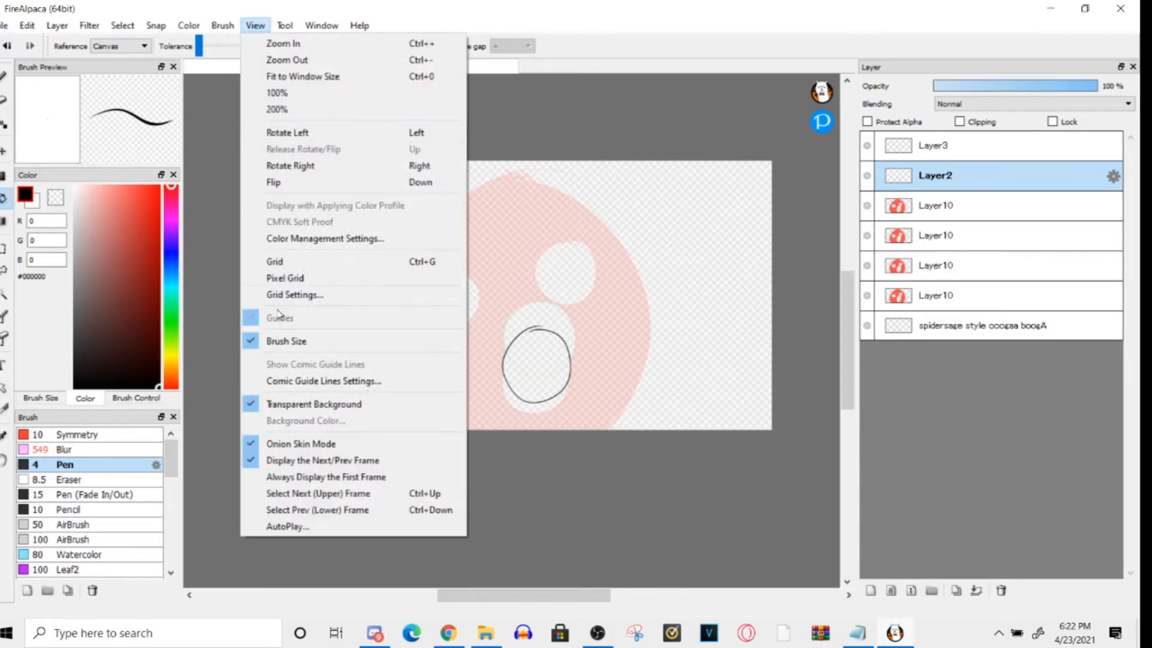
click(602, 574)
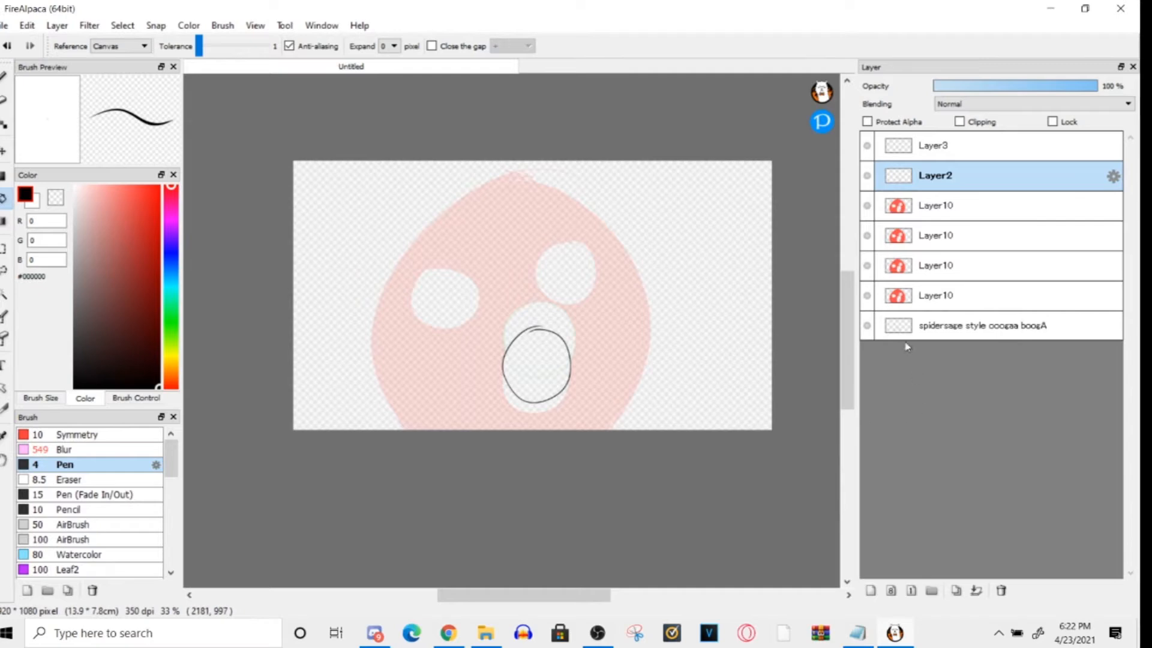
click(865, 148)
click(935, 148)
click(954, 324)
click(990, 240)
click(972, 324)
click(945, 207)
click(933, 144)
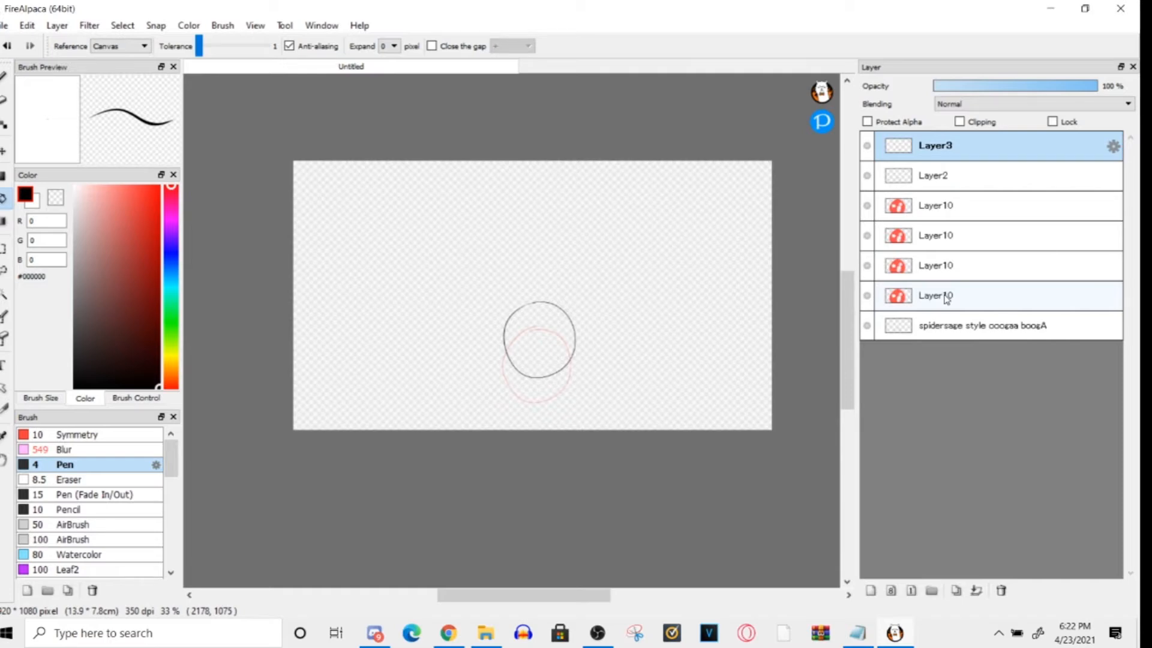
- Add an empty layer above Layer3
click(223, 25)
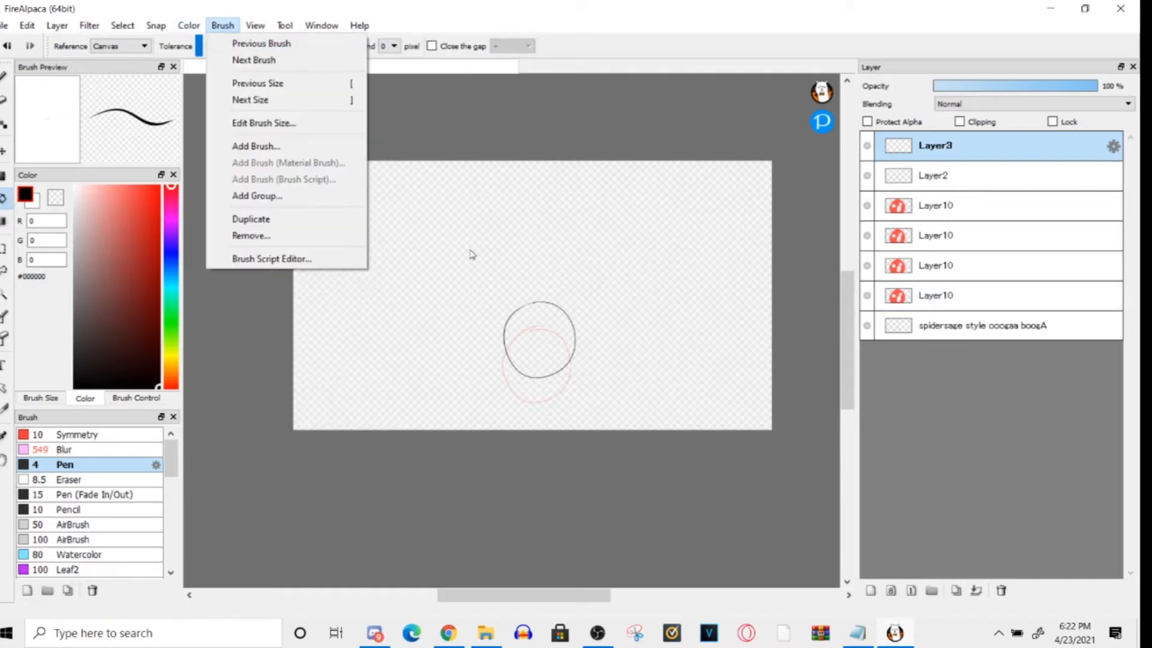
click(938, 327)
click(871, 590)
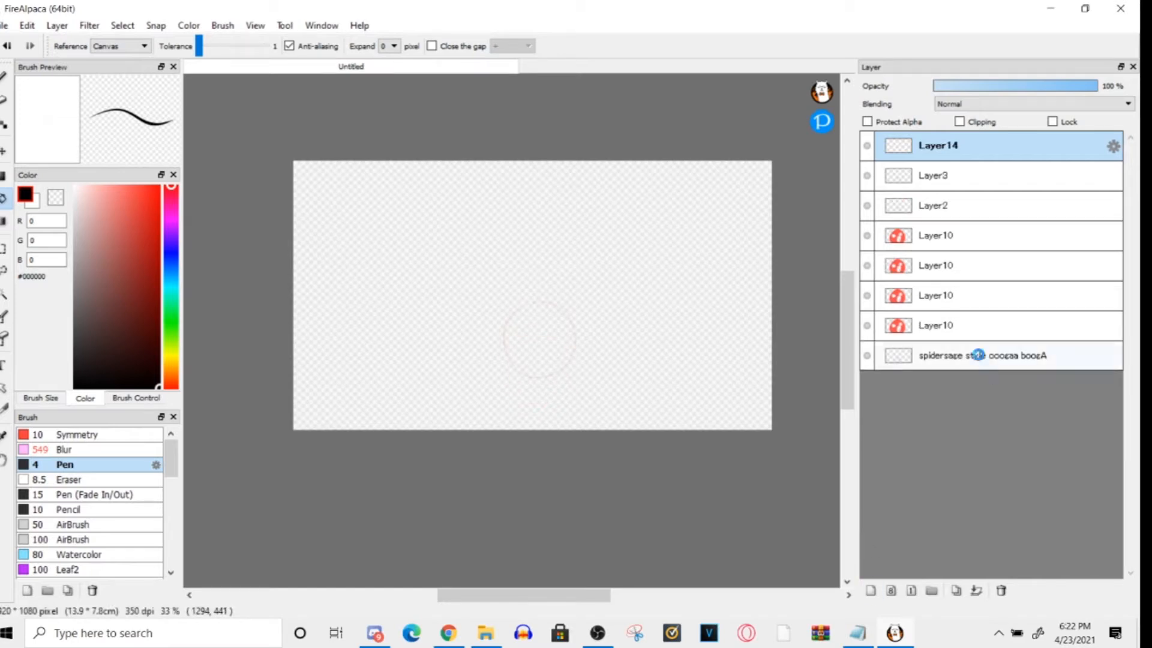
click(976, 356)
click(1000, 590)
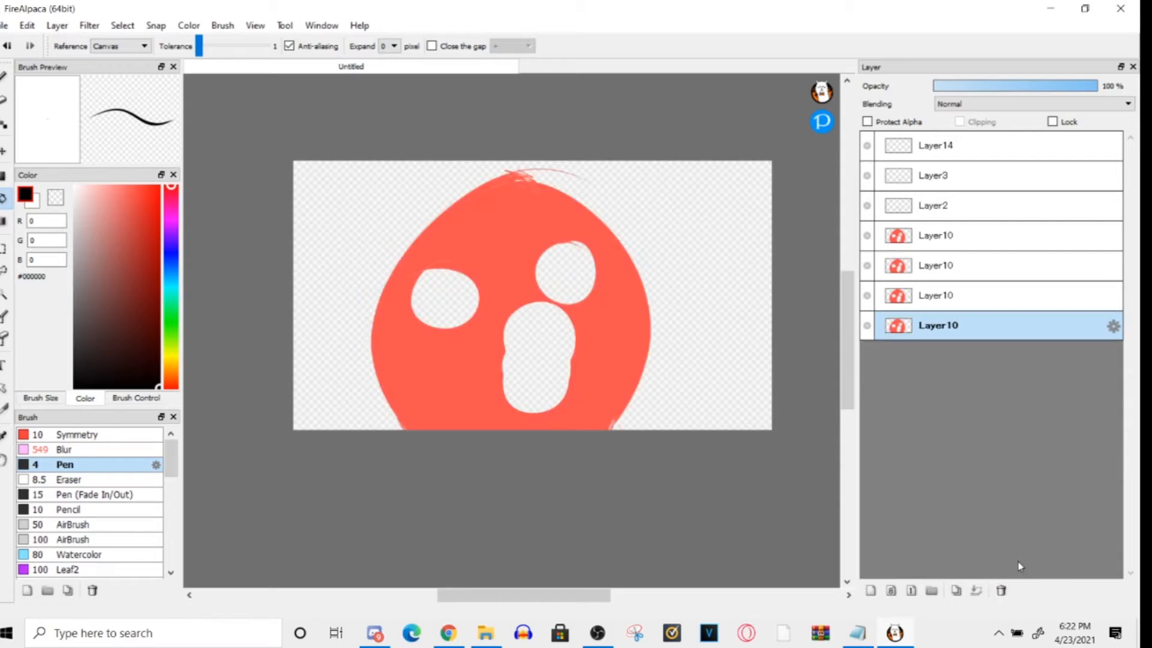
key(ctrl+z)
- Delete all four red face Layer10 frames
click(949, 321)
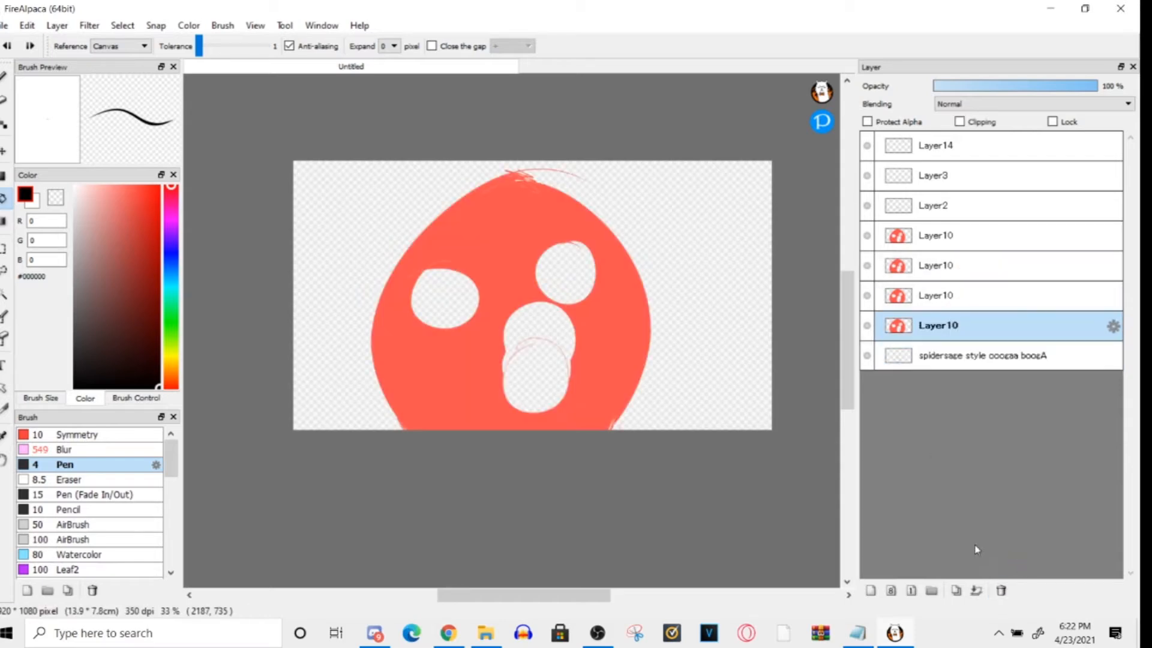
click(1001, 590)
click(1000, 591)
click(1000, 590)
click(1001, 590)
- Add an empty layer beneath the "spidersage style ooogaa boogA" layer and draw a black, roughly horizontal line across the canvas
click(936, 237)
click(871, 591)
drag(940, 264, 944, 267)
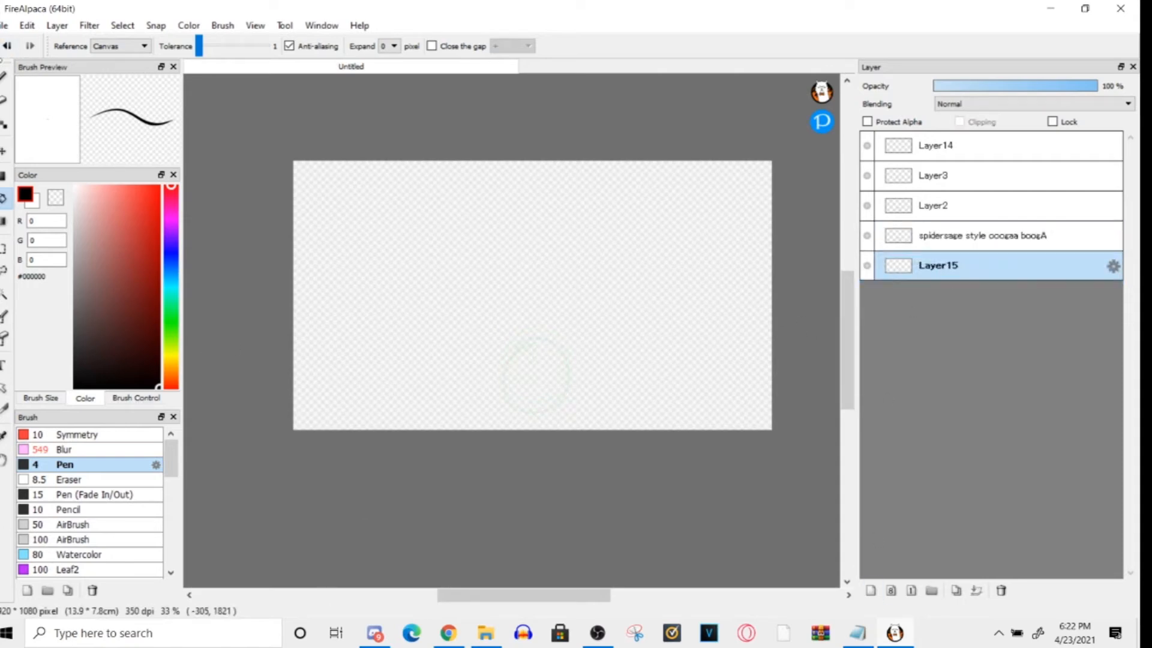
click(3, 78)
drag(791, 318, 240, 309)
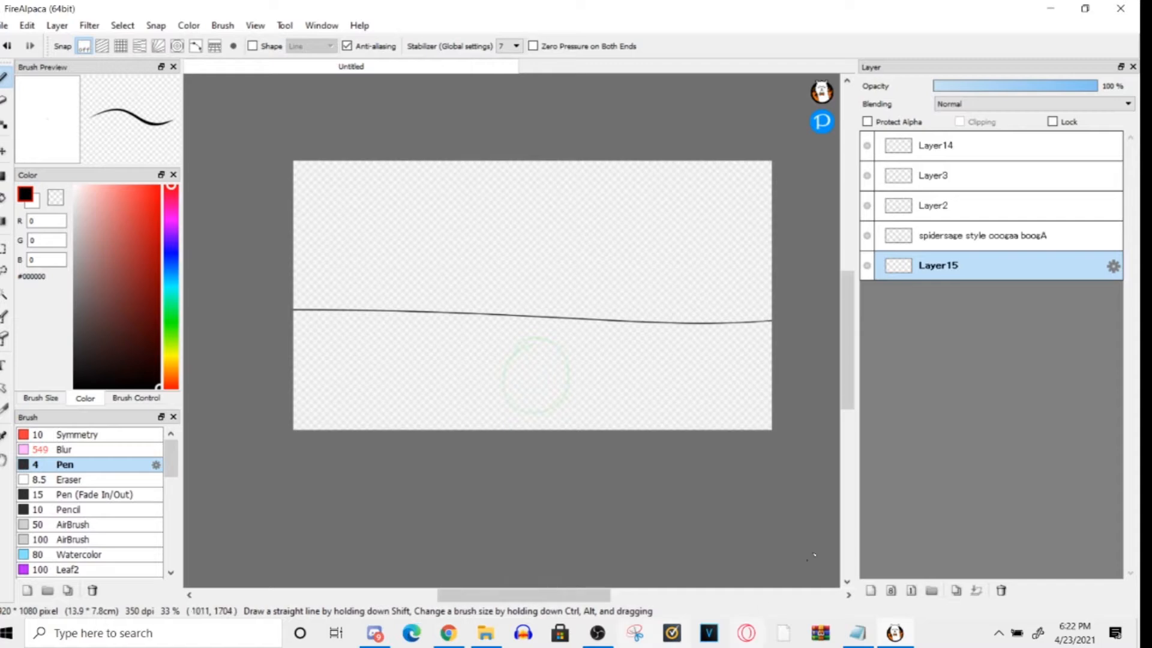
- Add a layer above the horizontal line's layer and draw a black stick figure with a round head near the canvas centre
click(870, 590)
drag(514, 219, 531, 221)
drag(516, 269, 537, 381)
mouse_move(514, 282)
mouse_down()
mouse_move(510, 367)
mouse_move(493, 360)
mouse_up()
mouse_move(517, 288)
mouse_down()
mouse_move(540, 363)
mouse_move(511, 393)
mouse_up()
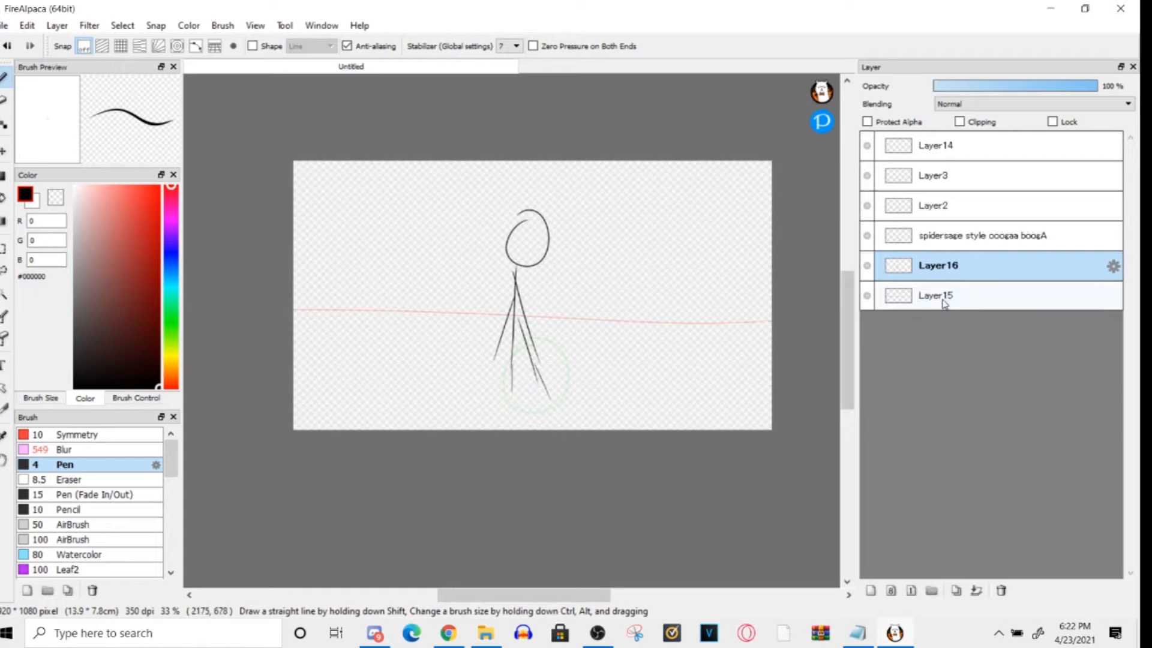
- Set the onion skin to always display the first frame behind the other frames
click(254, 25)
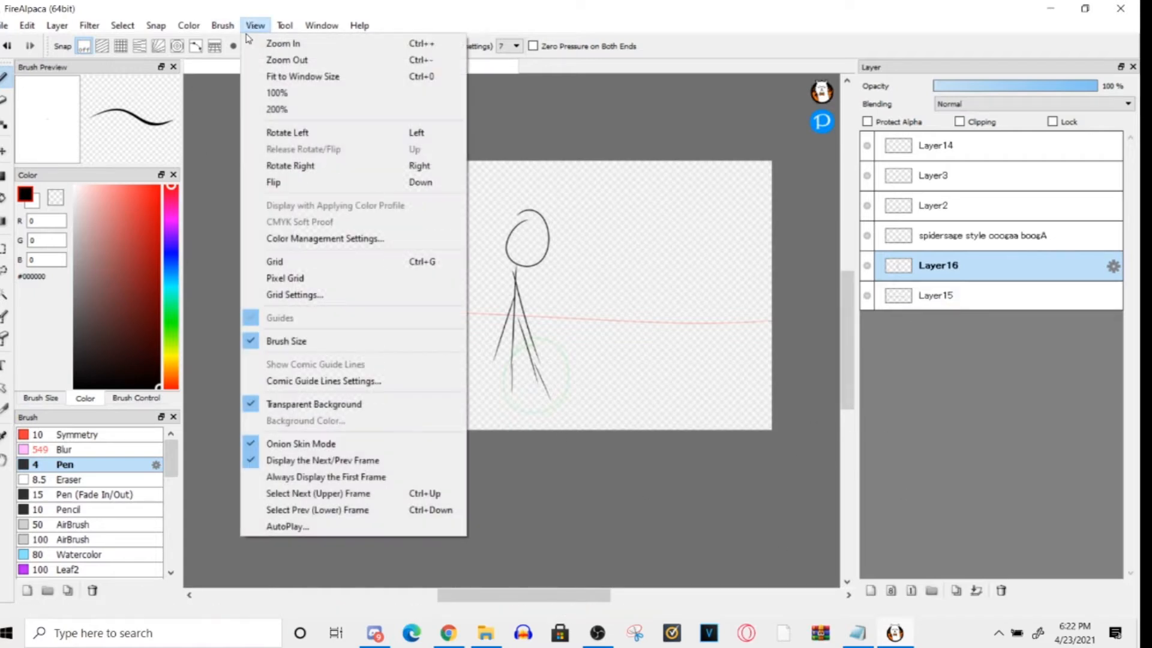
click(267, 477)
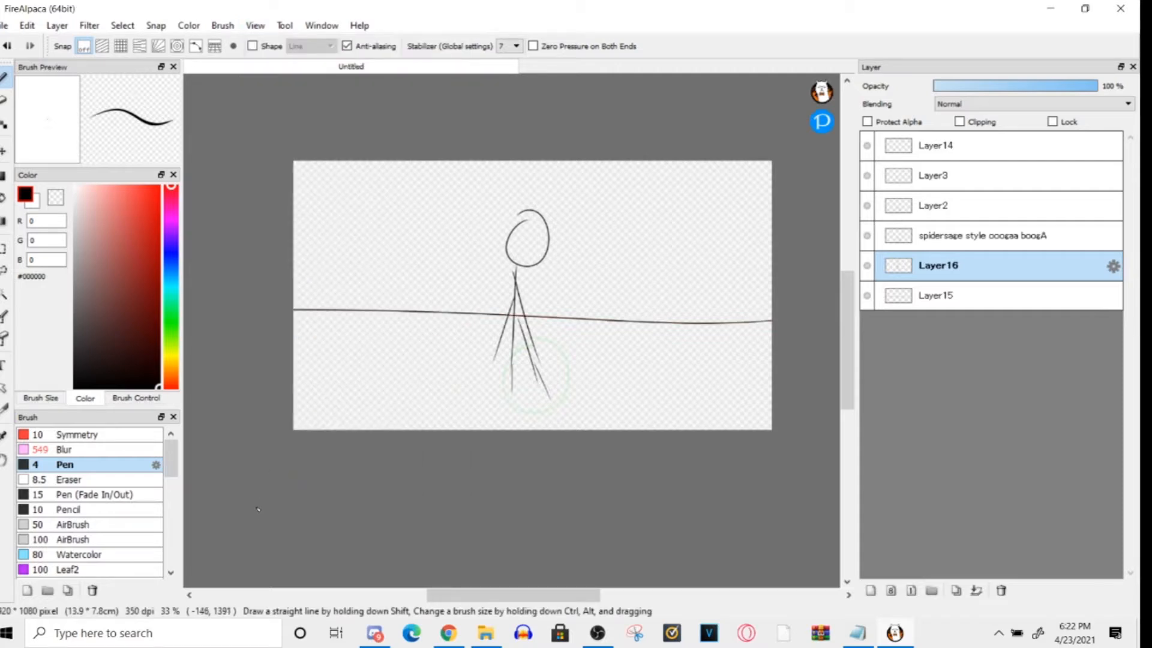
click(255, 25)
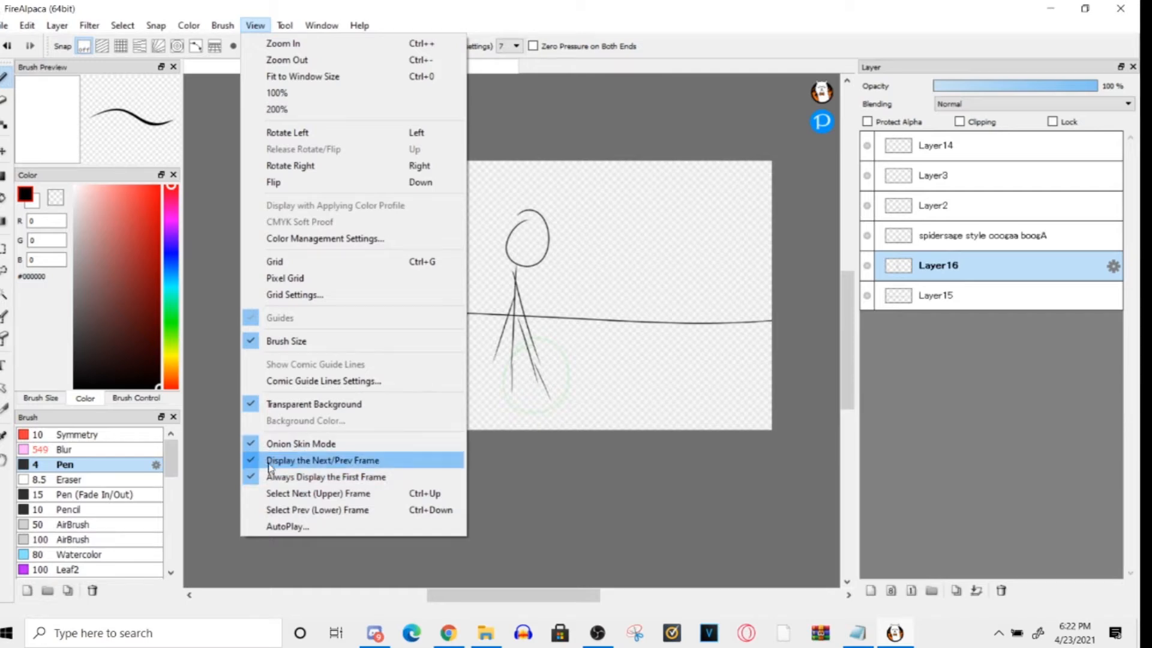
click(274, 495)
- Turn off the transparent background and try an orange background color, leaving it unapplied
click(255, 25)
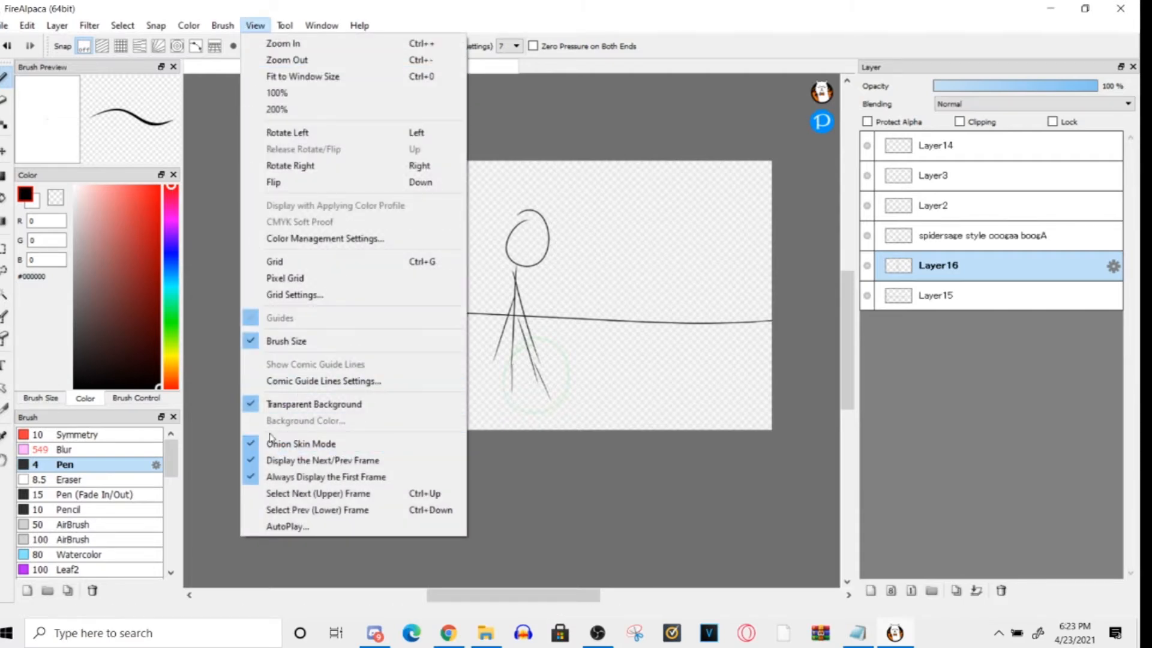
click(276, 404)
click(255, 25)
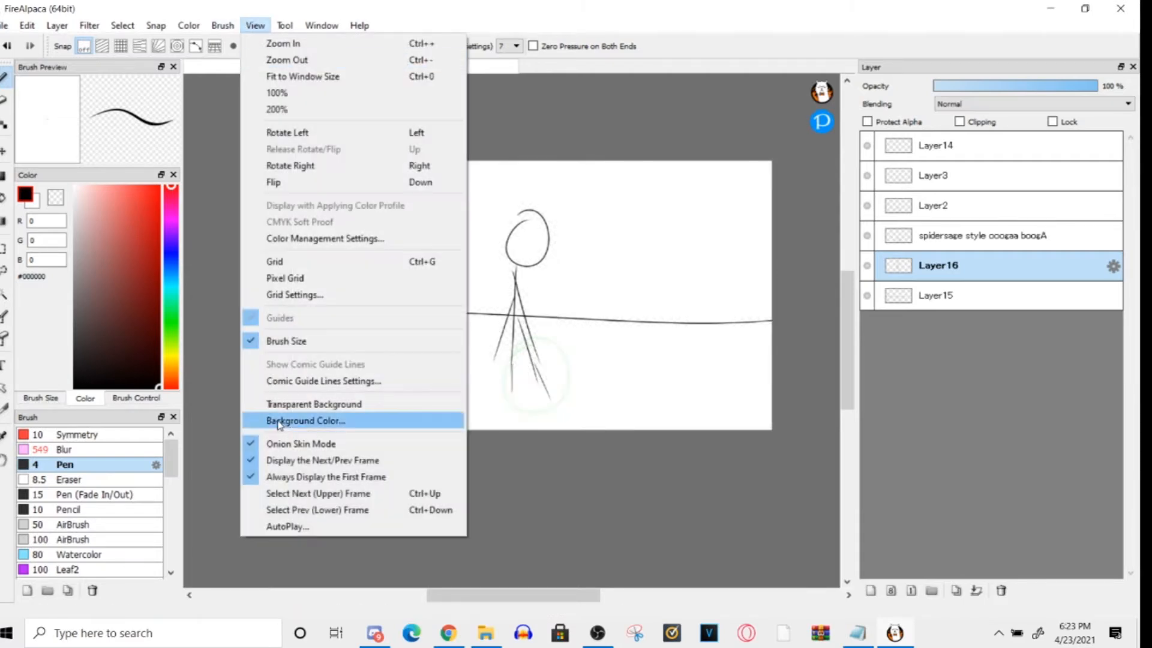
click(276, 419)
drag(492, 259, 331, 122)
drag(330, 397, 276, 450)
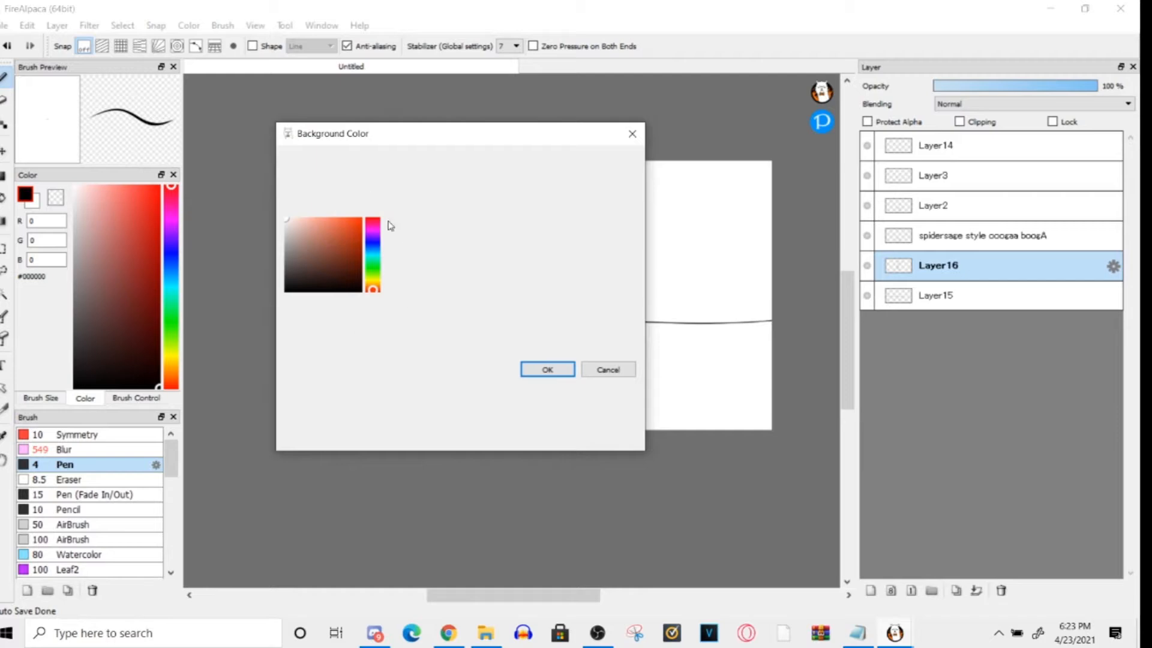
drag(380, 125, 374, 141)
drag(363, 291, 366, 303)
click(350, 252)
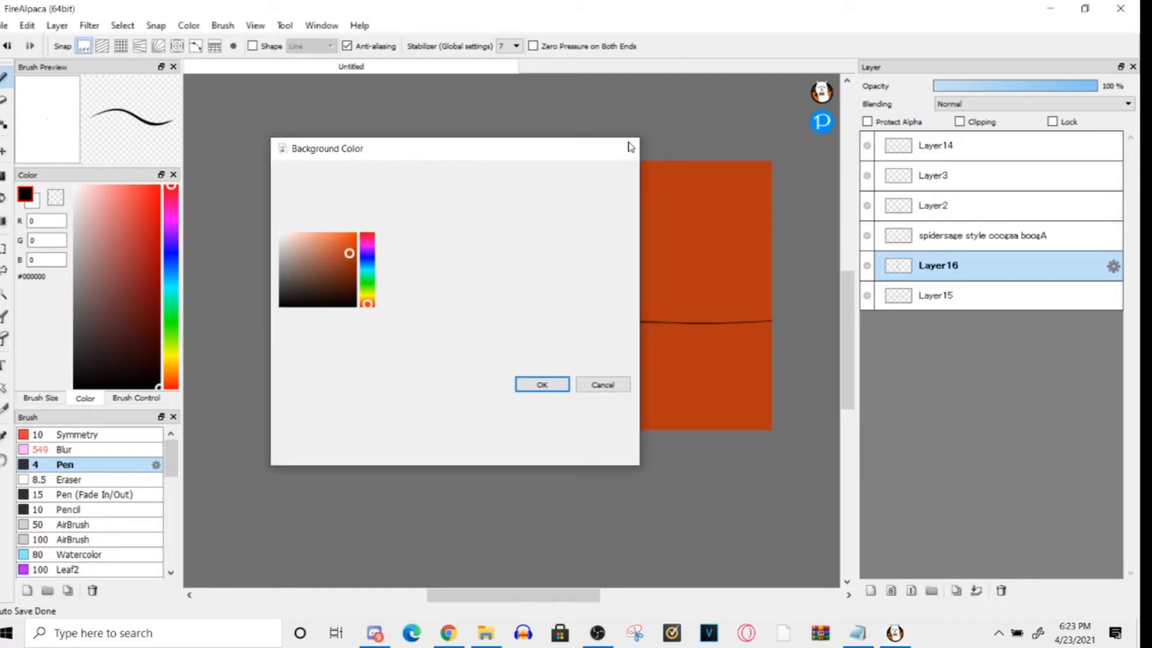
click(627, 148)
- Check the image export settings without exporting
click(254, 25)
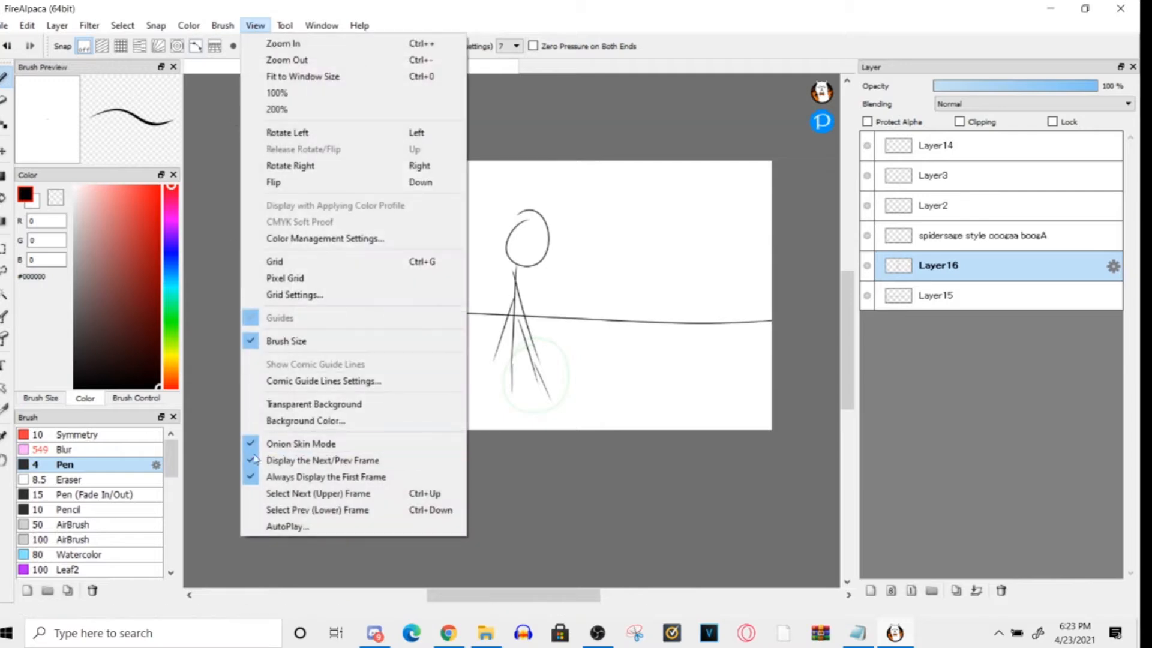
click(4, 26)
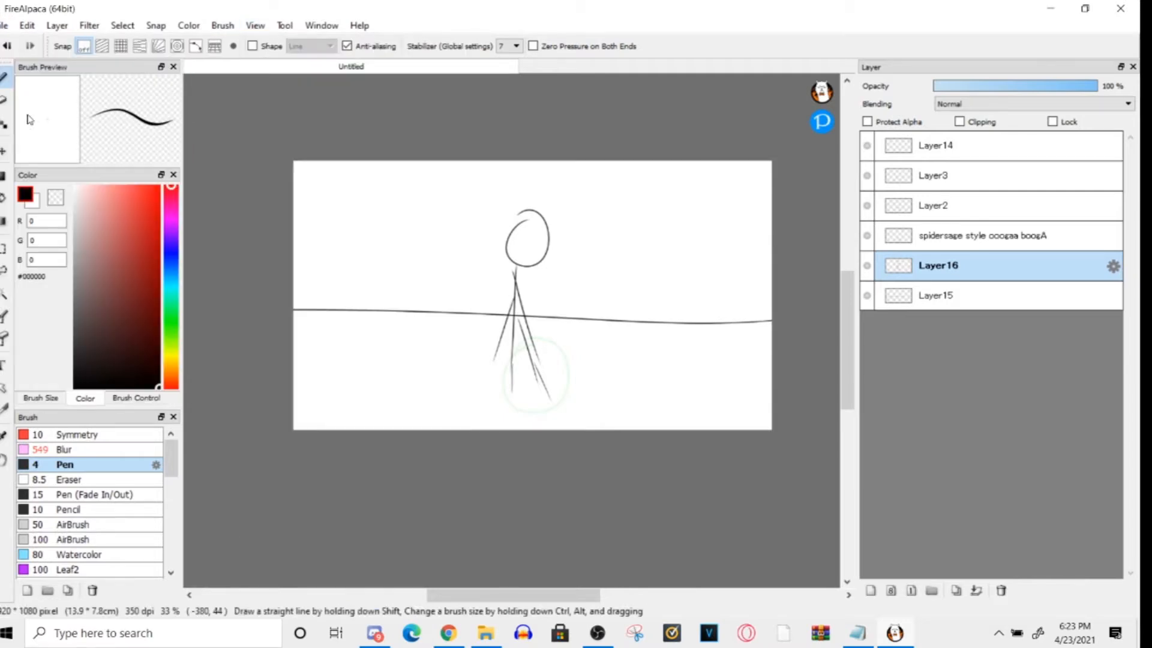
click(3, 26)
click(30, 213)
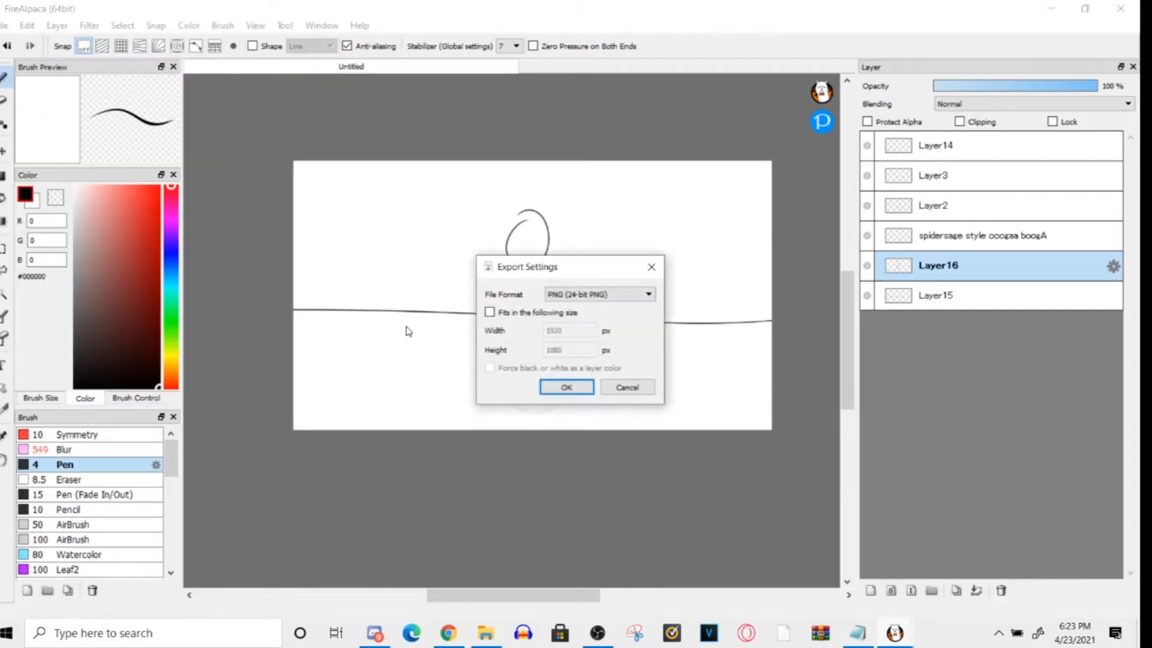
click(650, 266)
click(651, 267)
- Compare the canvas with Layer15 and Layer16 hidden and shown, ending on the stick figure's frame
click(931, 159)
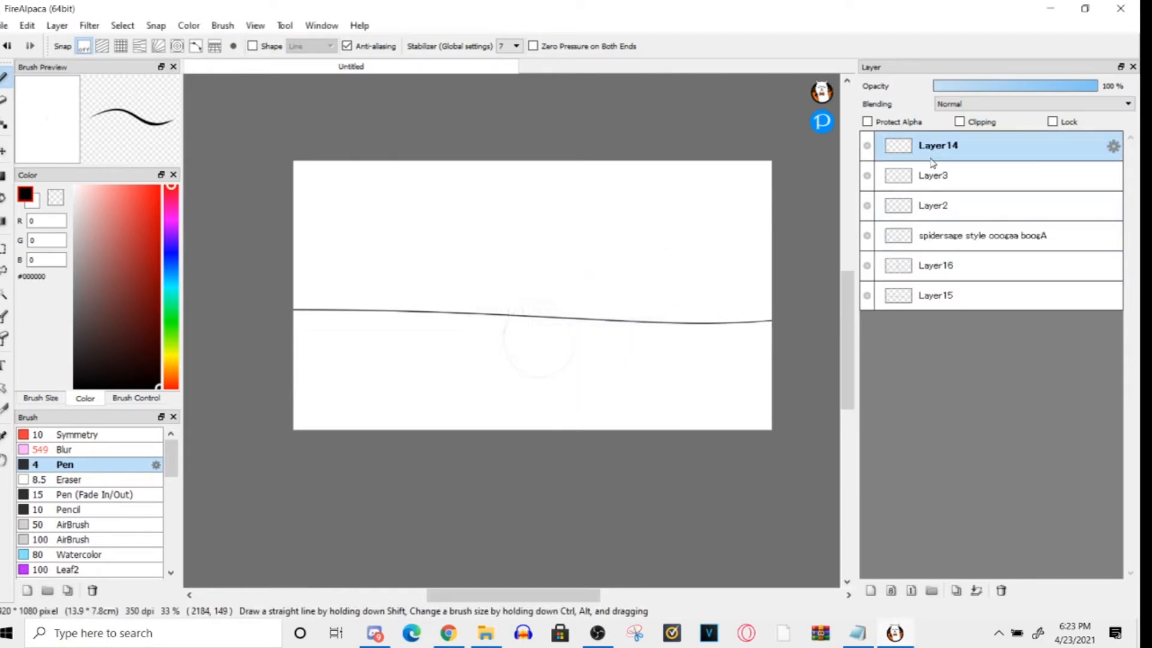
click(940, 237)
click(924, 295)
click(867, 295)
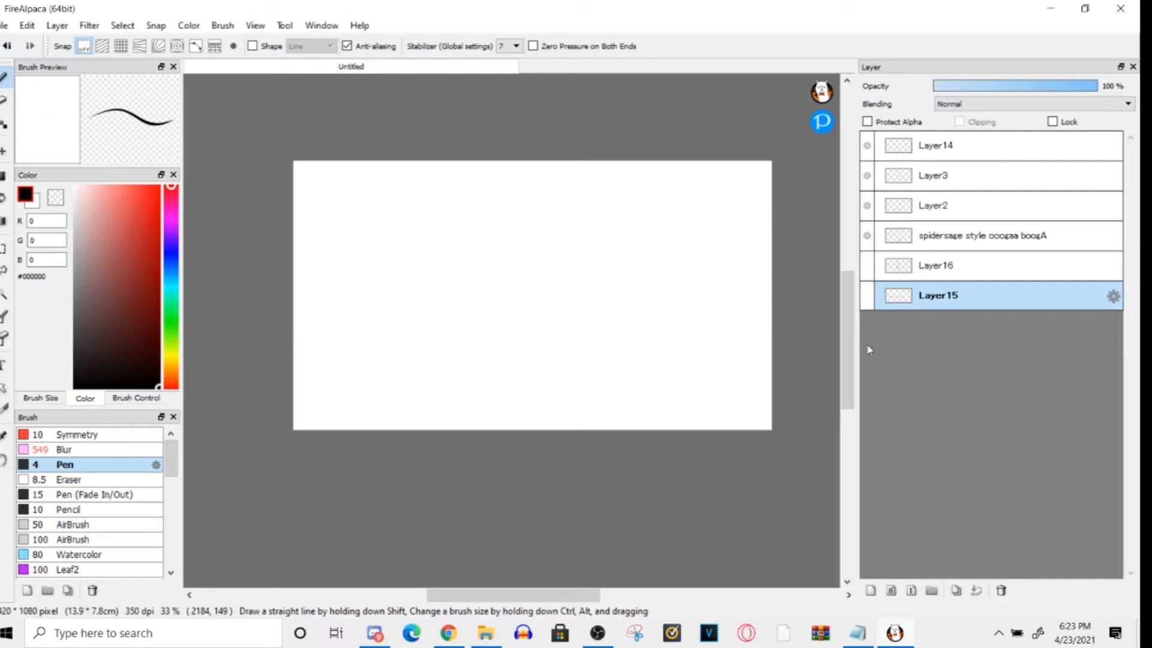
click(868, 294)
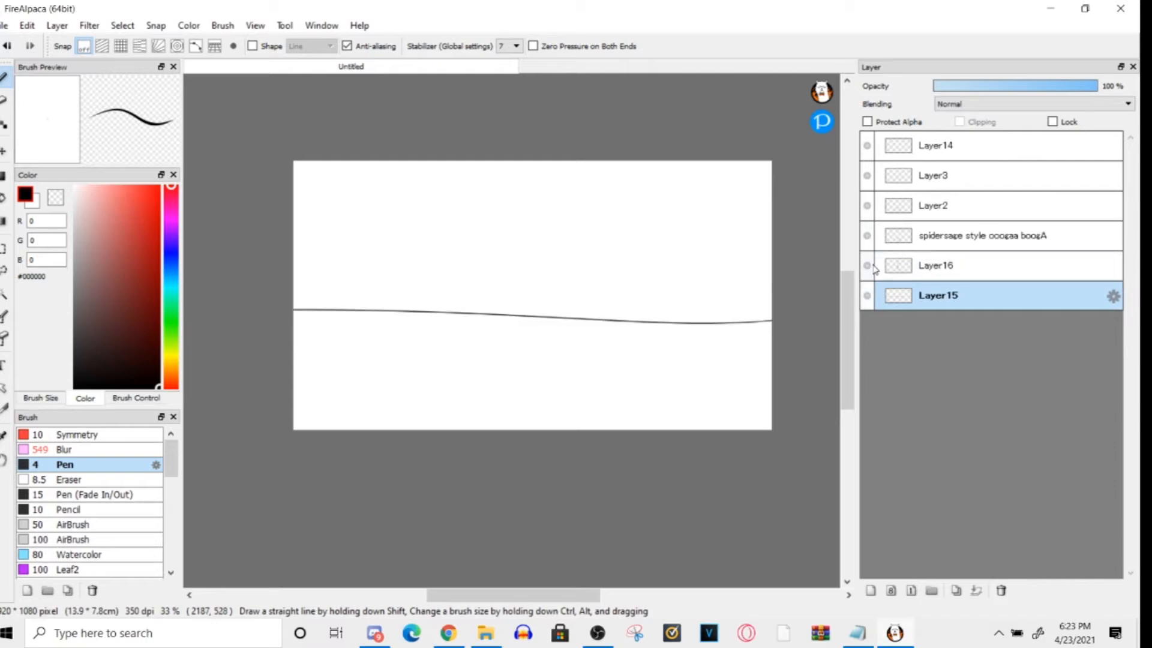
click(937, 267)
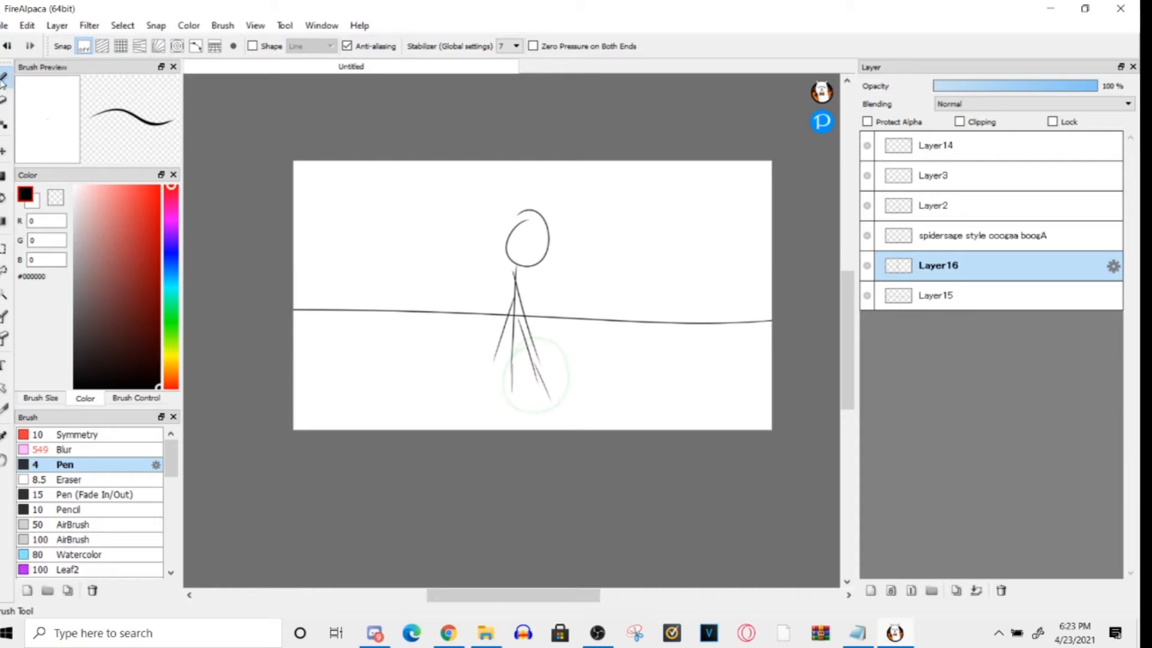
- Apply a dark gray background color, then turn the transparent background back on
click(255, 25)
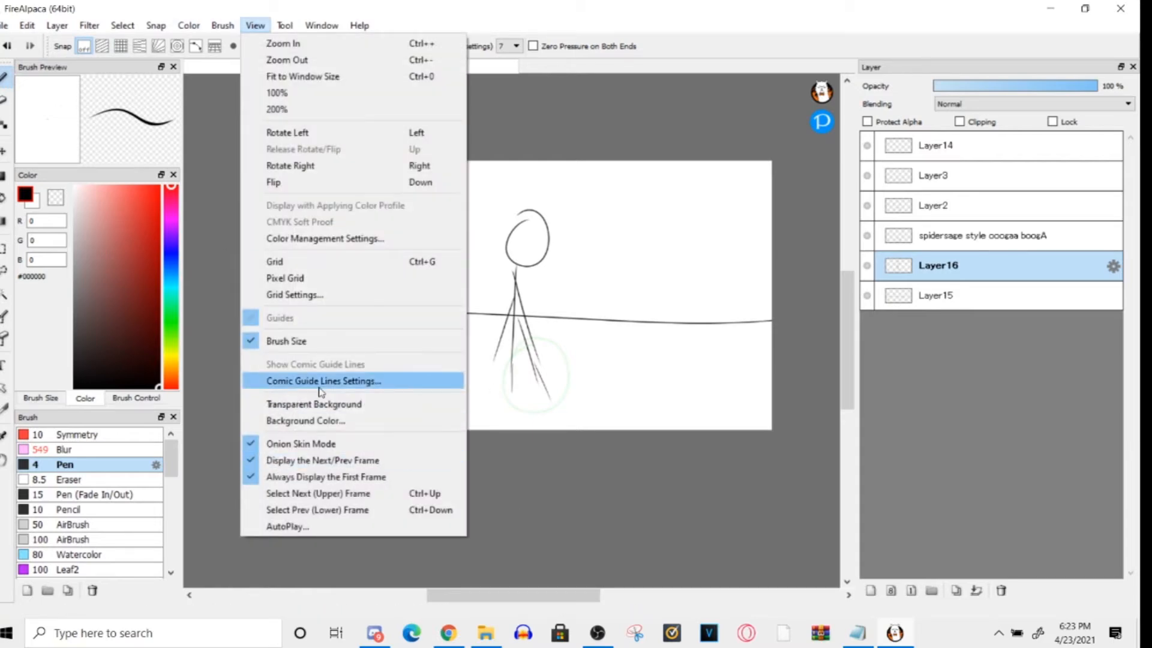
click(306, 421)
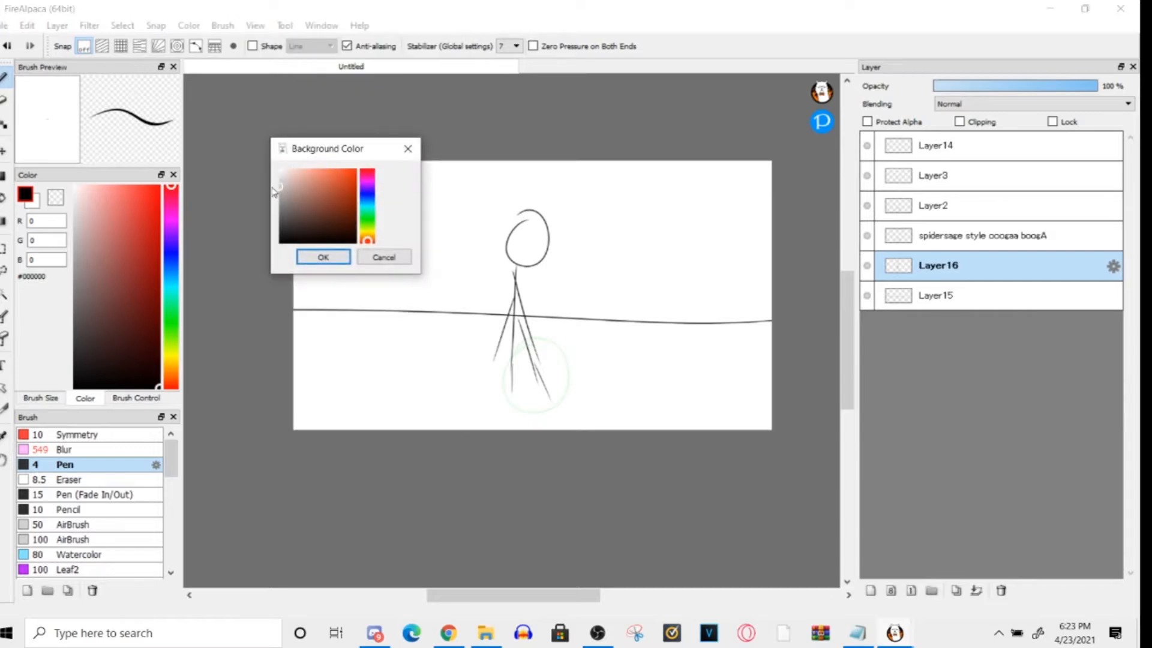
click(278, 195)
click(280, 212)
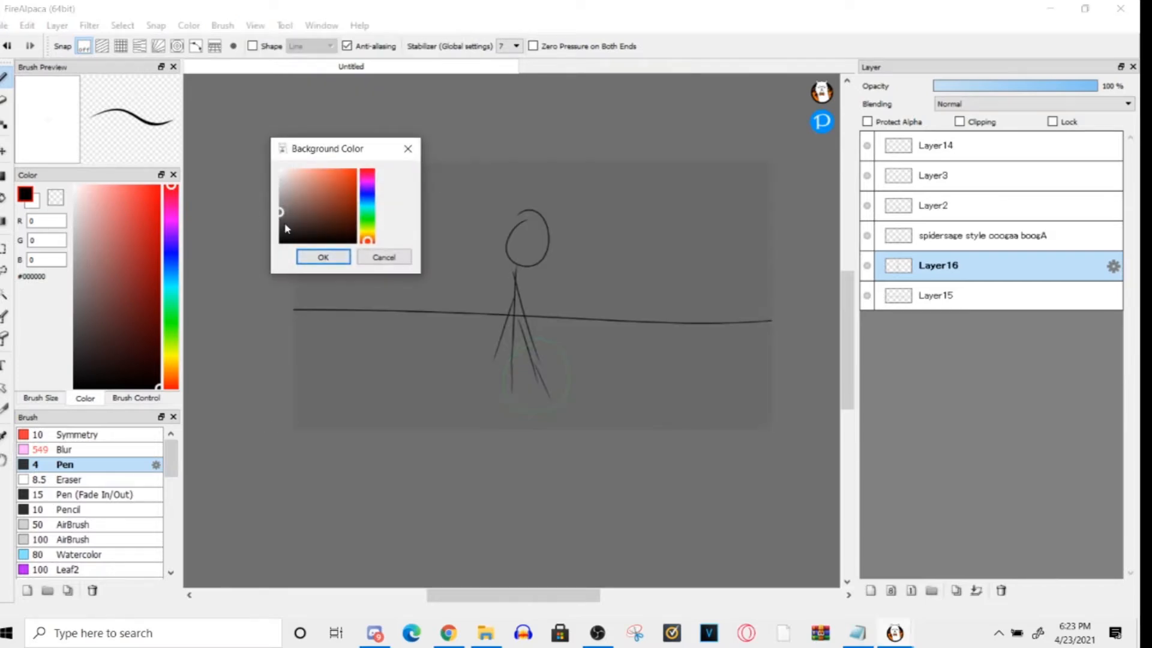
click(322, 258)
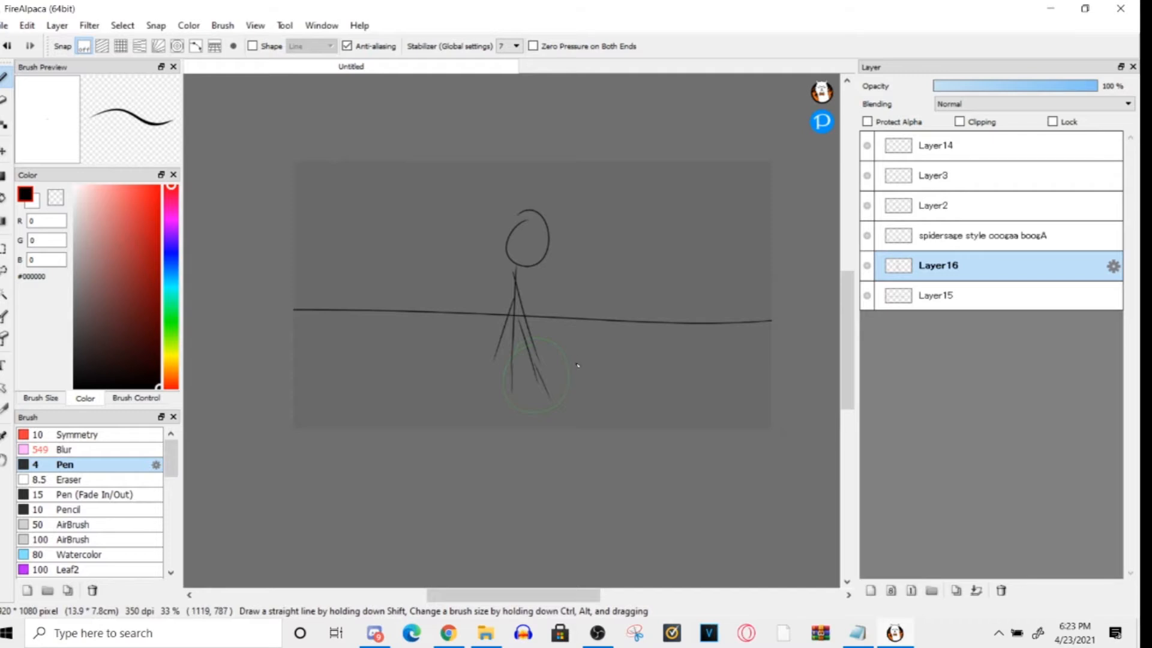
click(255, 25)
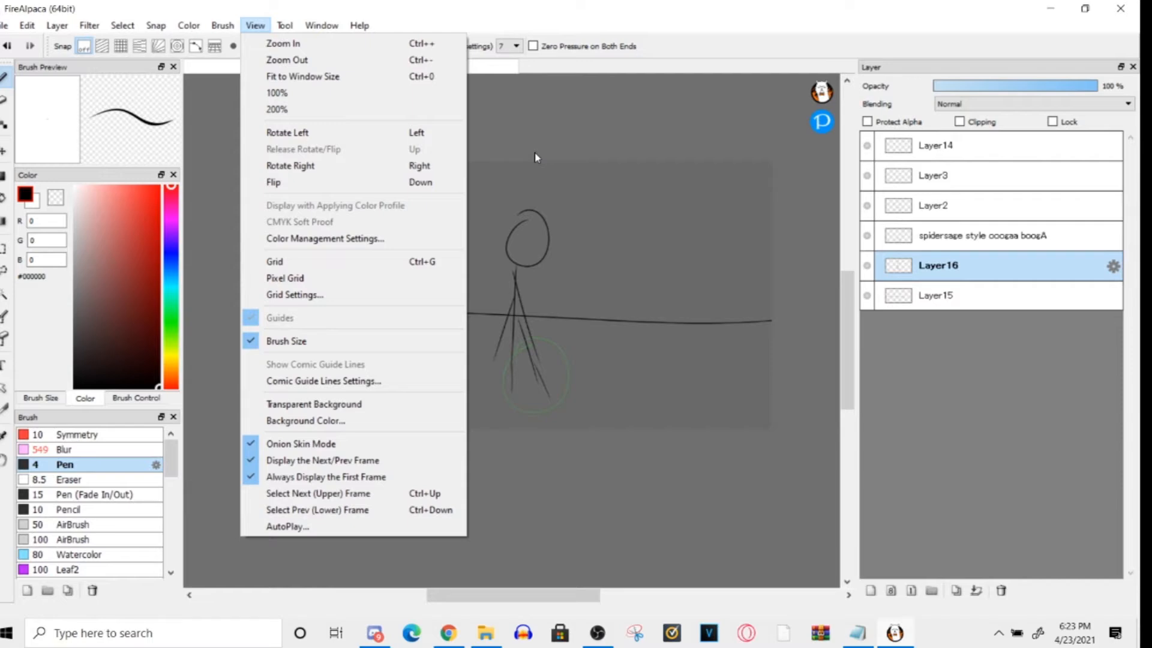
click(313, 404)
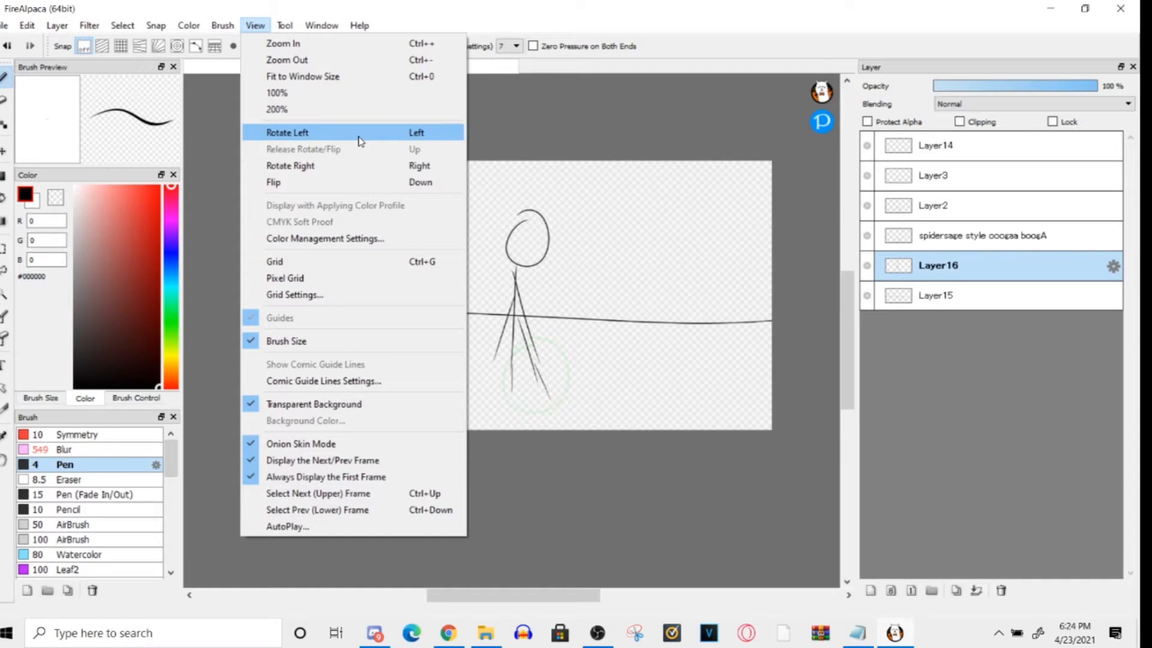
click(858, 347)
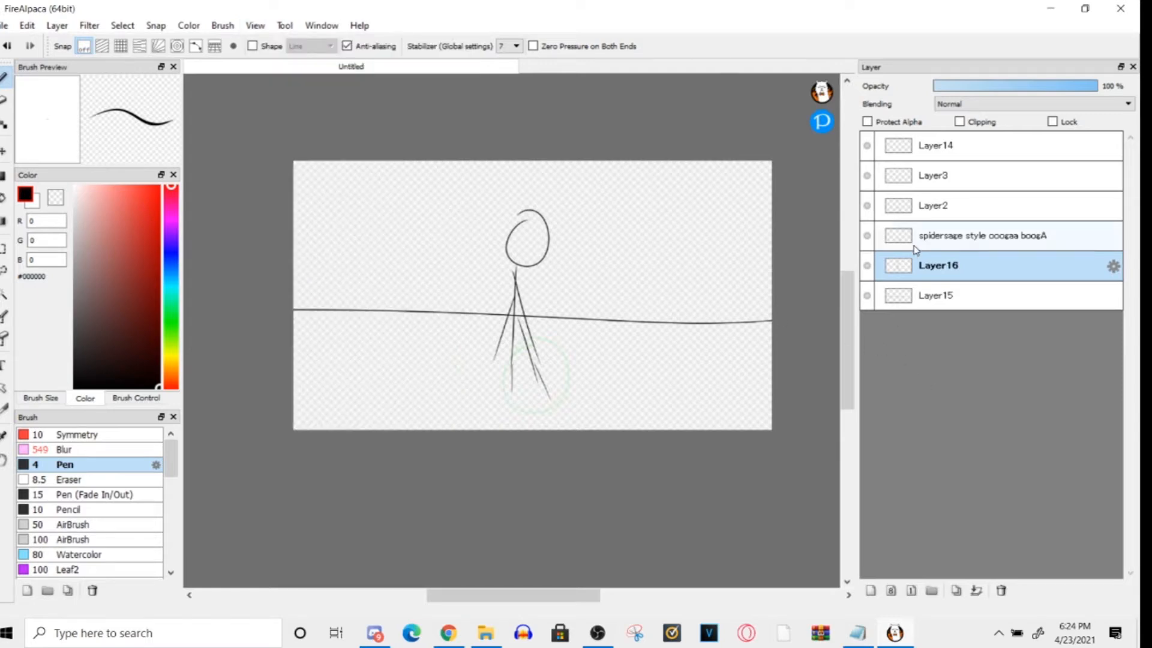
- Add a layer above Layer16, draw the stick figure's second walking pose slightly further right, and compare the two frames
click(870, 591)
drag(530, 214, 528, 210)
mouse_move(532, 266)
mouse_down()
mouse_move(499, 389)
mouse_move(534, 384)
mouse_move(556, 320)
mouse_up()
click(970, 296)
click(974, 269)
click(961, 300)
click(956, 271)
click(957, 294)
click(954, 265)
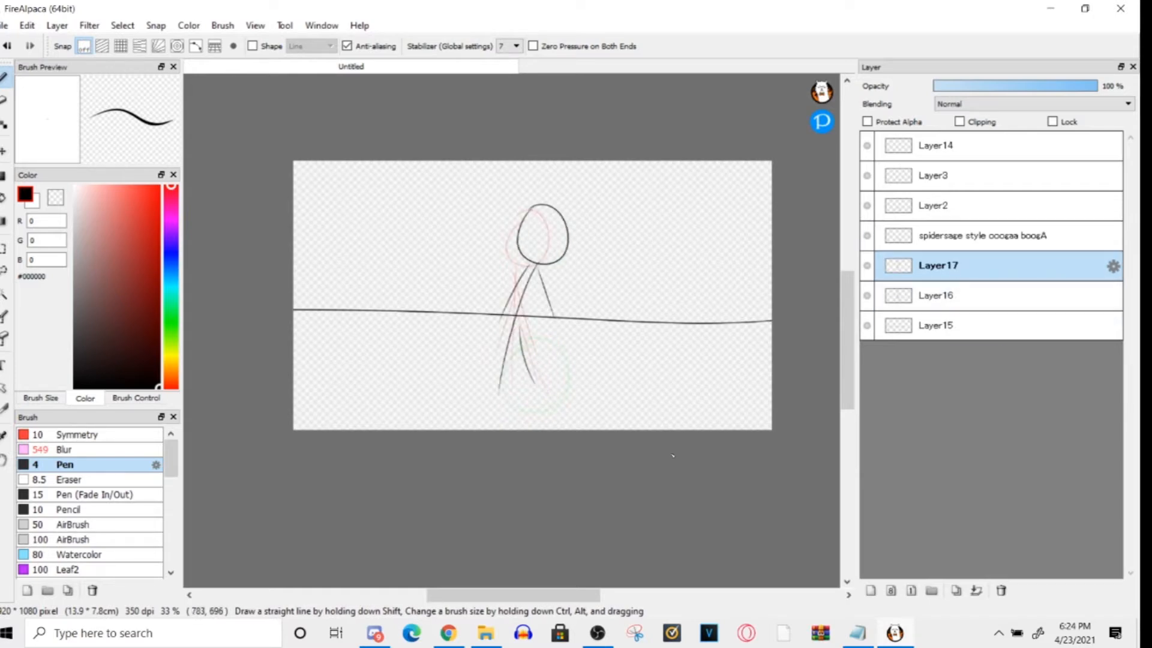
- Add a layer above Layer17 and draw the stick figure's third walking pose further right
click(871, 591)
drag(577, 226, 581, 207)
drag(580, 274, 545, 390)
drag(567, 330, 579, 378)
drag(570, 285, 537, 331)
drag(585, 274, 615, 317)
- Add two more frame layers and draw the stick figure's fourth and fifth walking poses progressively further right
click(870, 590)
mouse_move(613, 251)
mouse_down()
mouse_move(624, 277)
mouse_move(591, 411)
mouse_up()
drag(609, 333, 620, 396)
click(870, 590)
mouse_move(666, 259)
mouse_down()
mouse_move(675, 287)
mouse_move(654, 379)
mouse_up()
drag(665, 349, 682, 398)
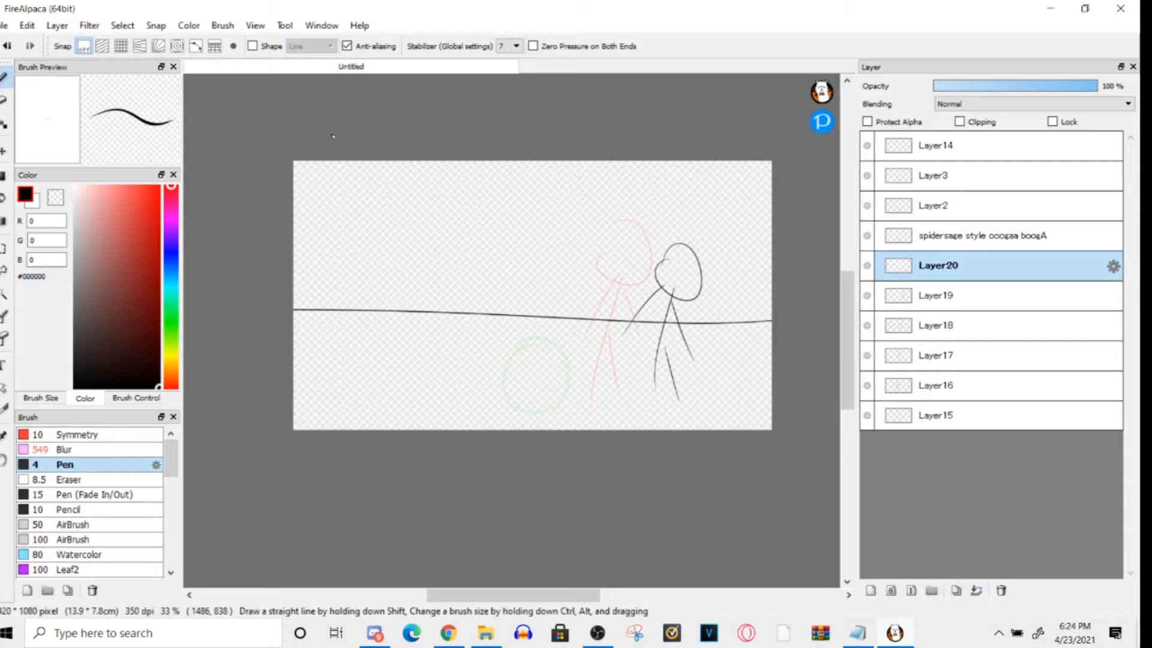
- Preview the walking stick figure animation with AutoPlay and close the preview
click(255, 25)
click(284, 528)
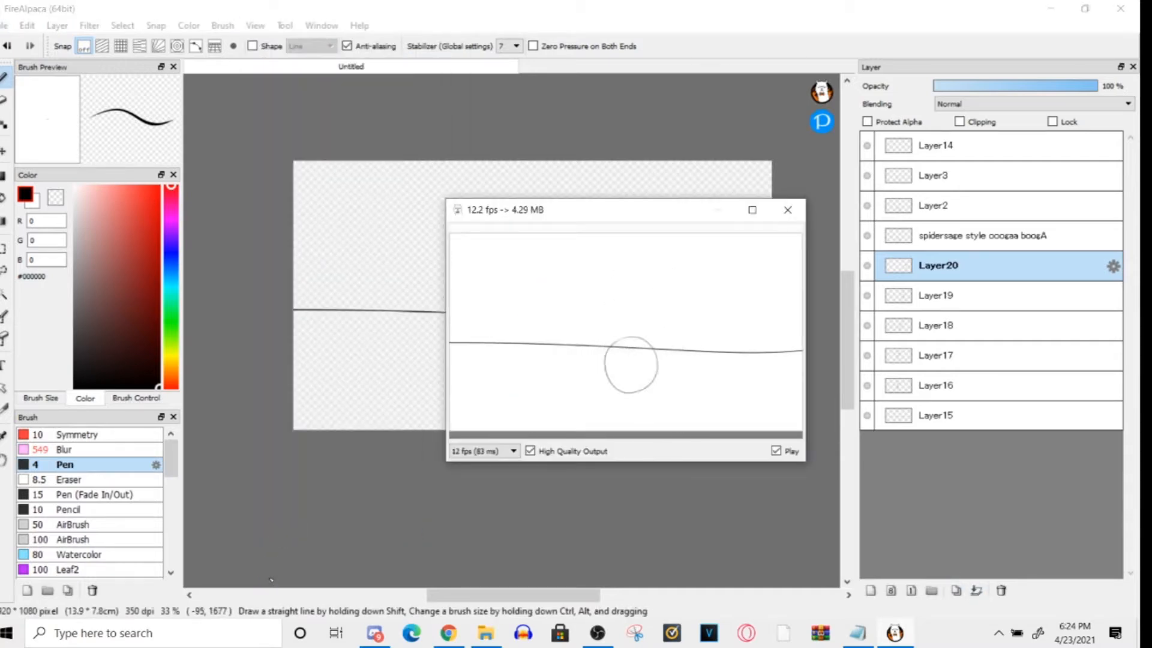
click(788, 209)
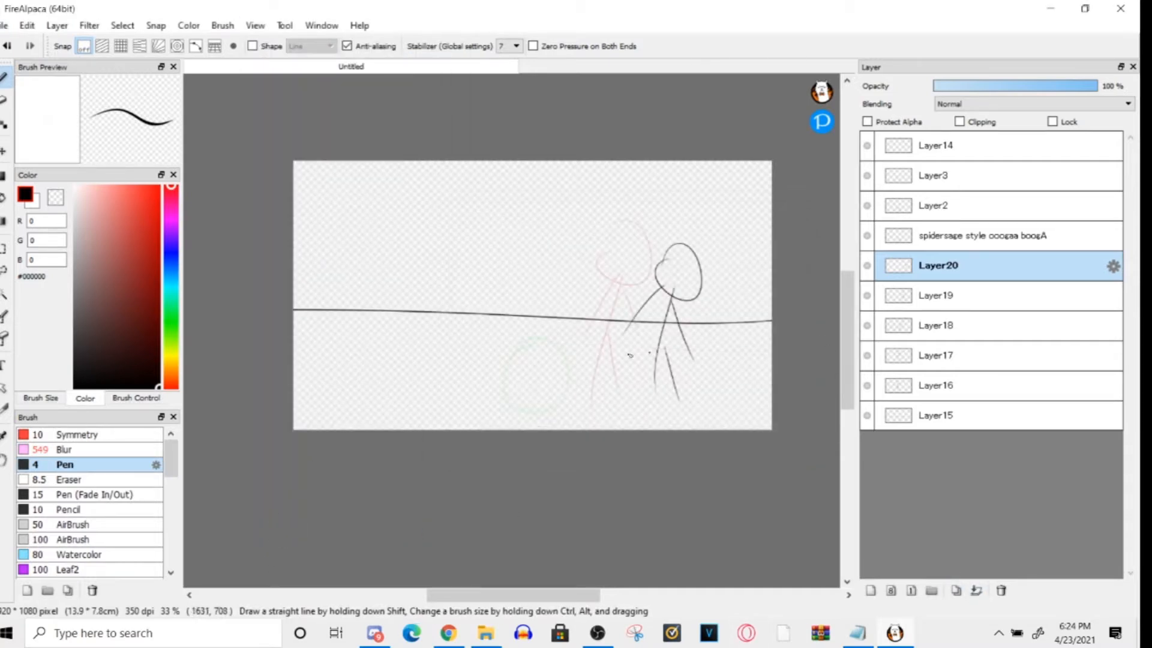
click(255, 25)
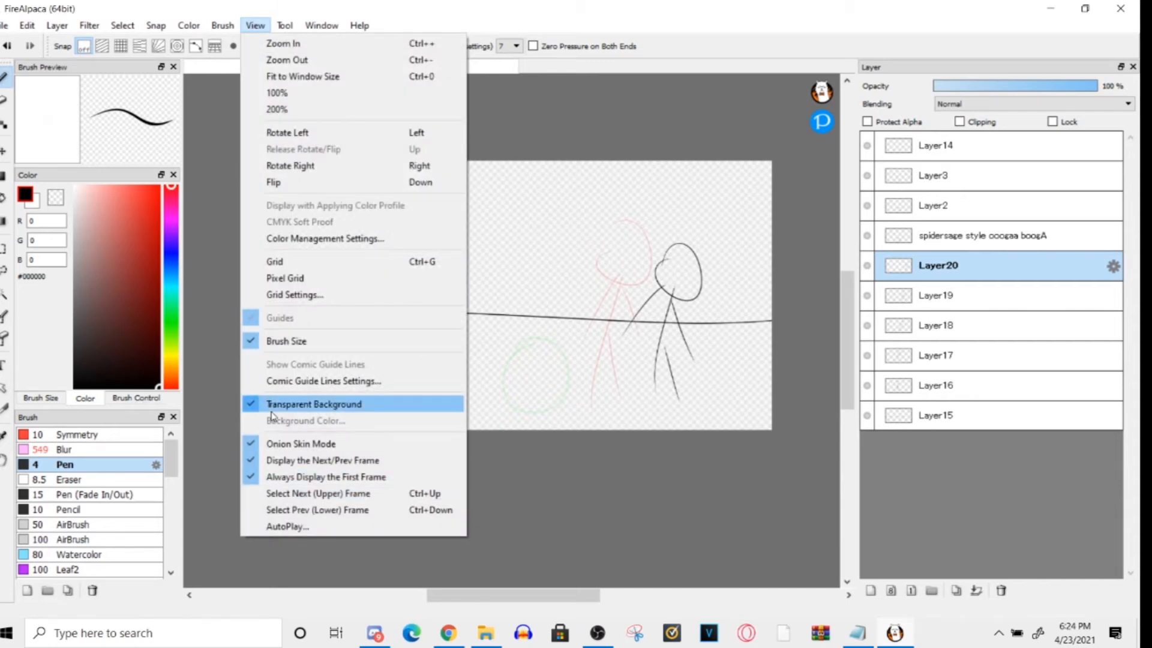
click(542, 449)
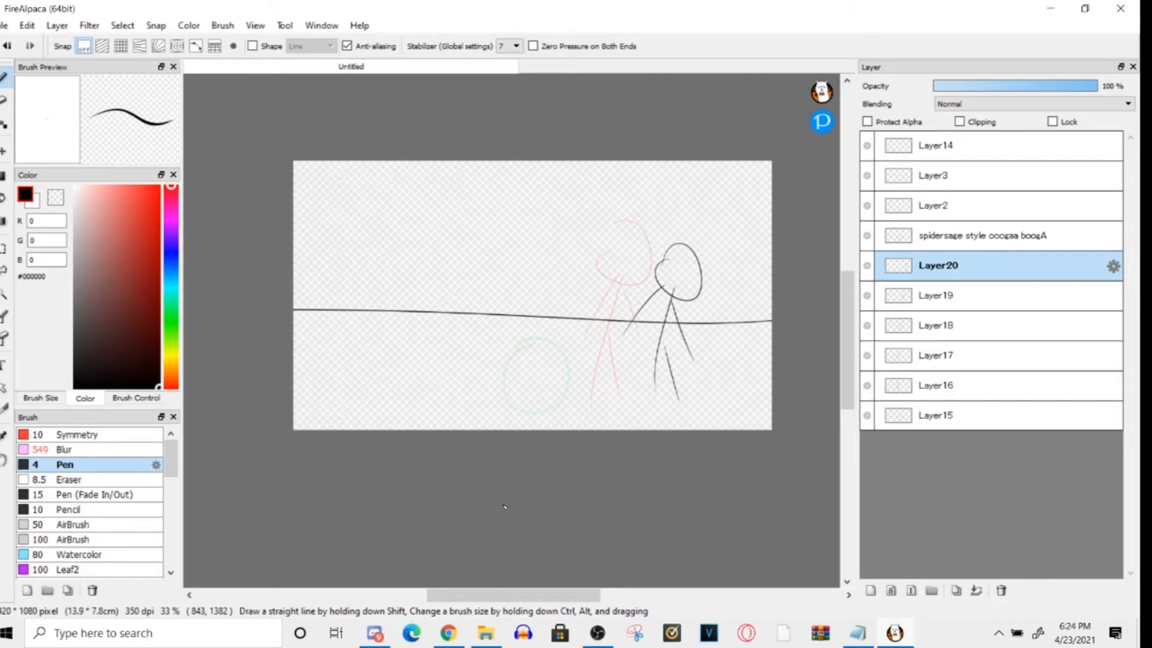
click(4, 25)
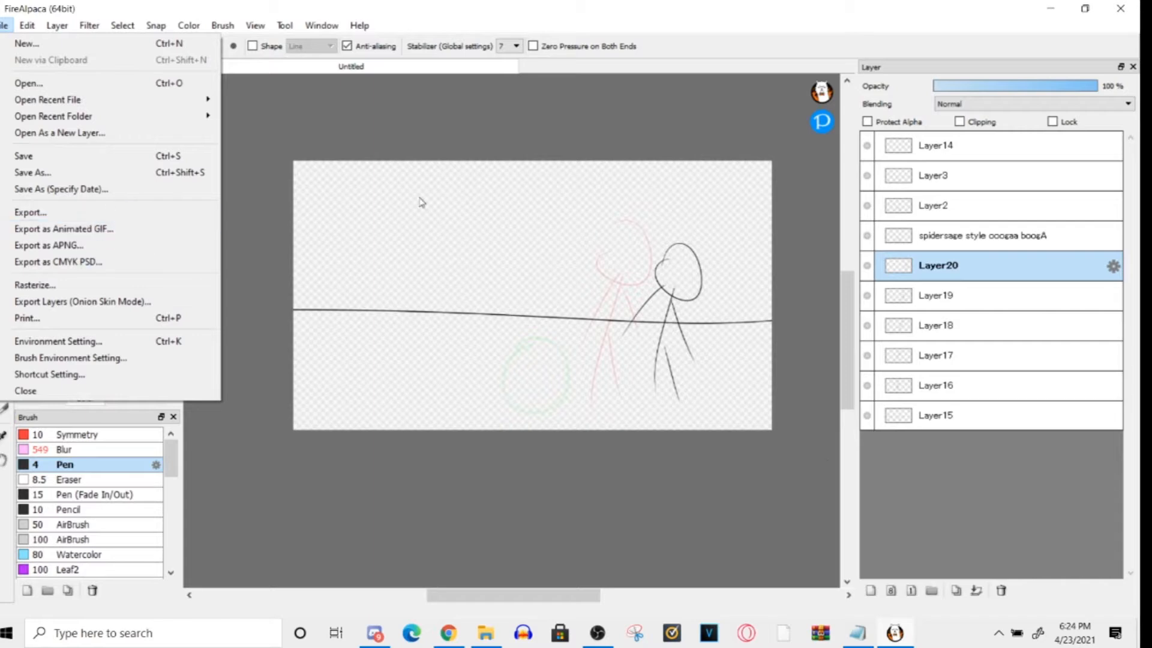
click(911, 384)
click(255, 25)
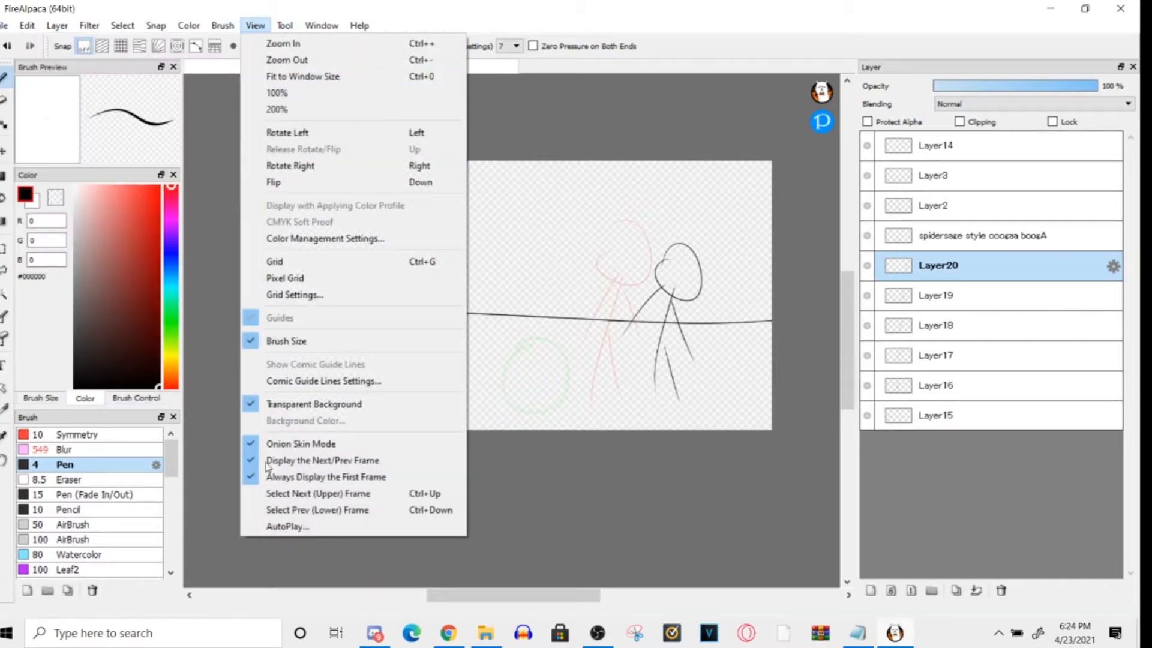
click(623, 501)
- Step through the stick figure frames down to Layer15 to examine how the first frame stays displayed
click(910, 385)
click(918, 356)
click(927, 298)
click(916, 409)
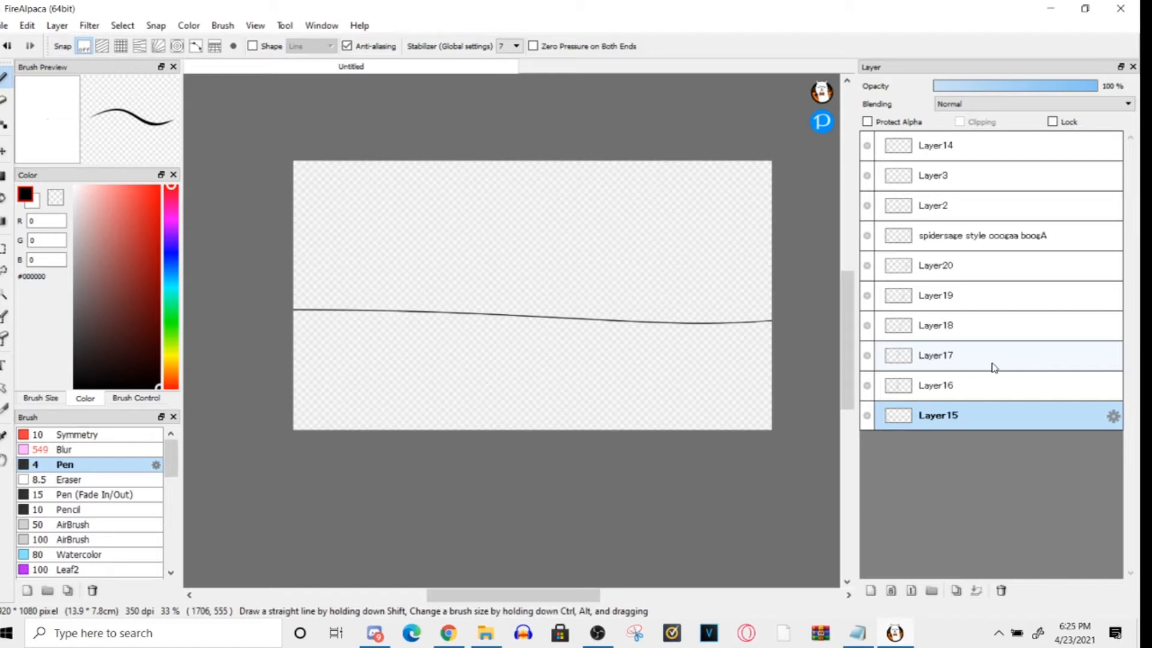
- Turn off the option that always displays the first frame
click(255, 25)
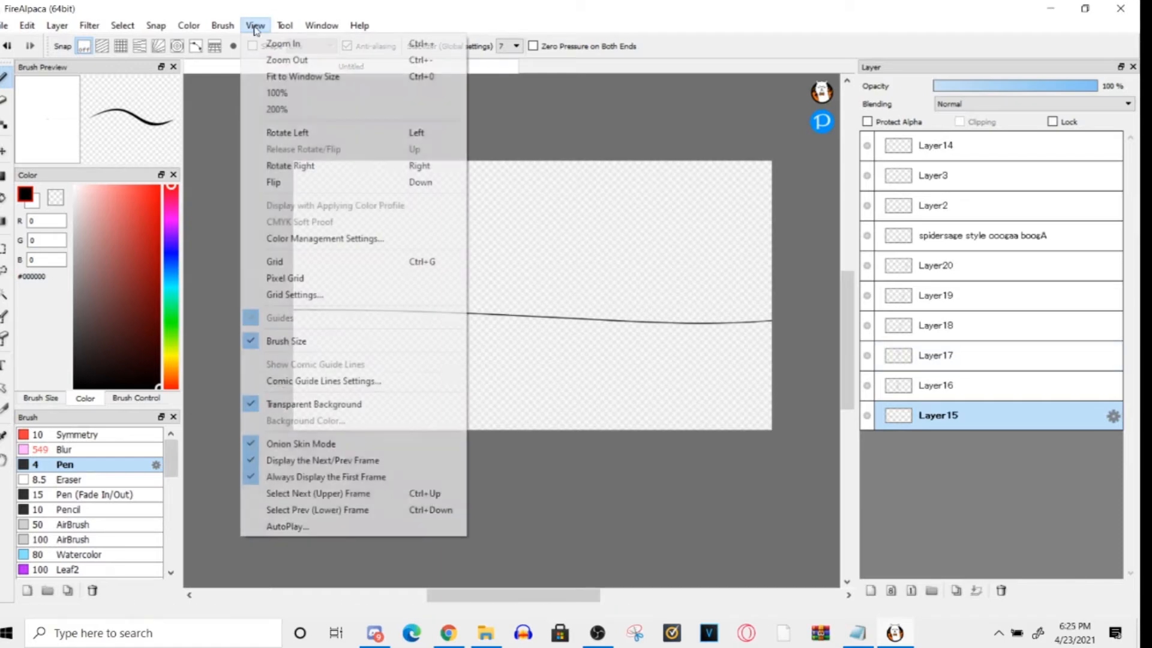
click(270, 480)
click(285, 25)
click(254, 420)
- Try to export the onion skin layers into the "for aj" folder on the Desktop
click(3, 25)
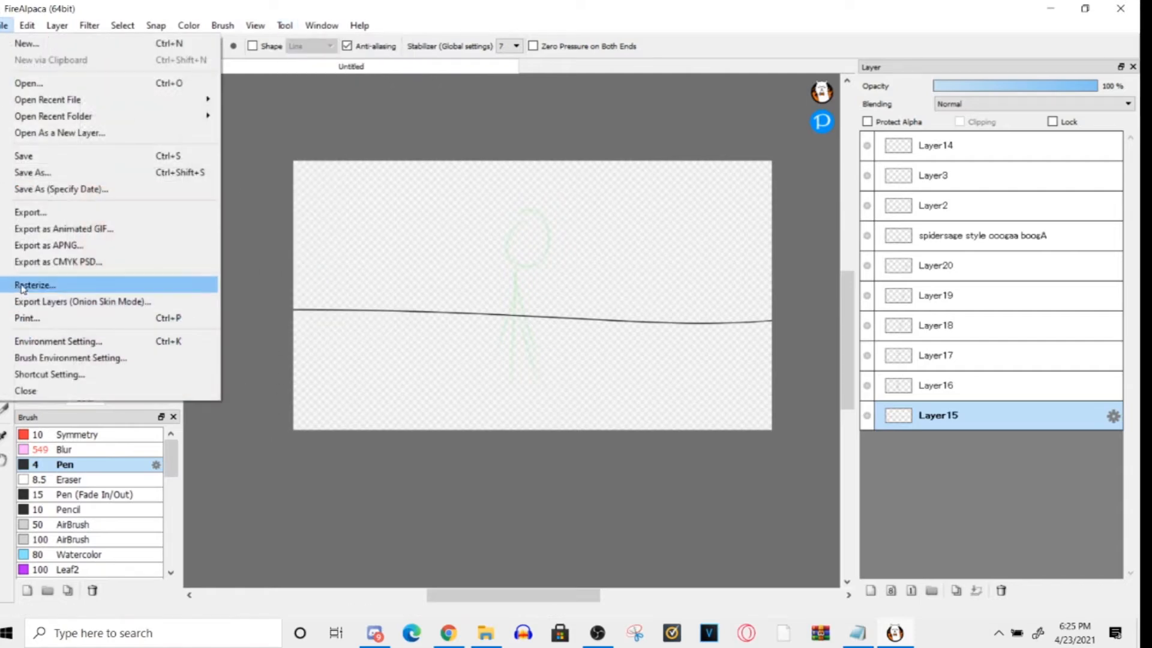
click(33, 302)
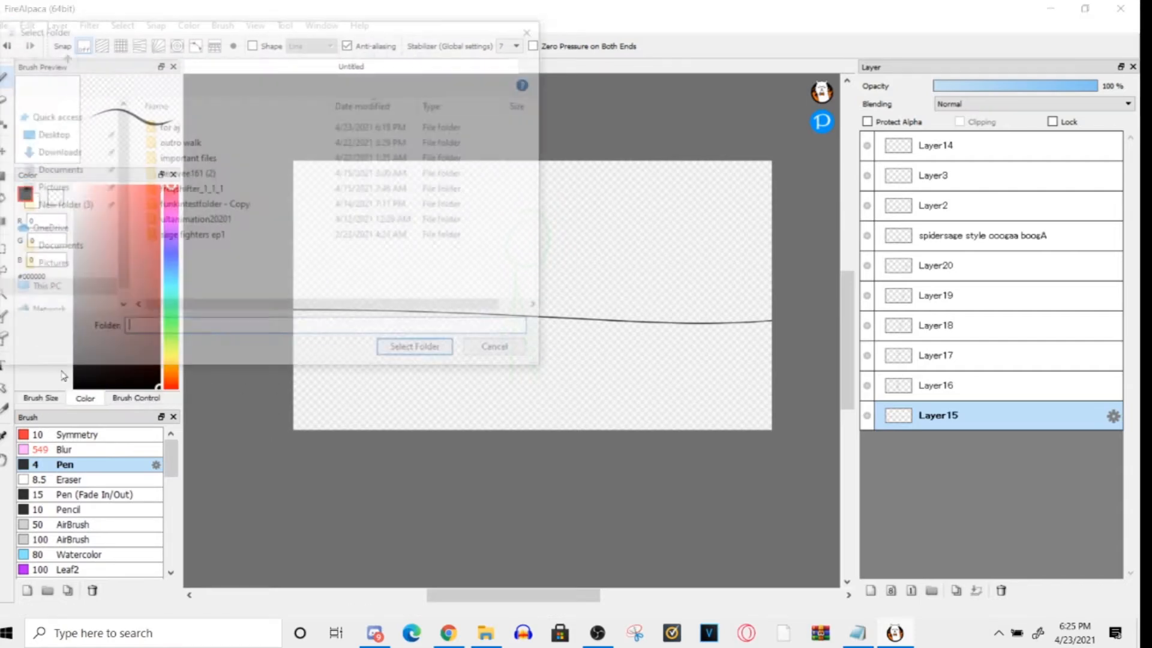
click(151, 126)
click(393, 355)
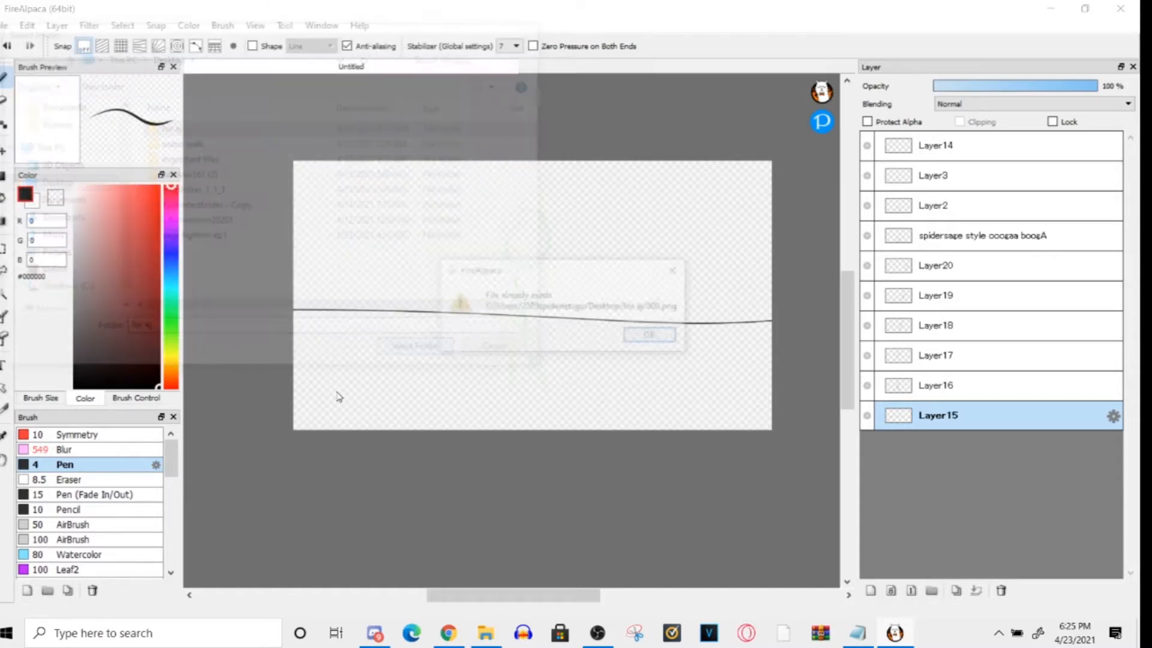
click(678, 270)
- Switch to File Explorer and delete images 000 to 003 from the Desktop's "for aj" folder
click(486, 633)
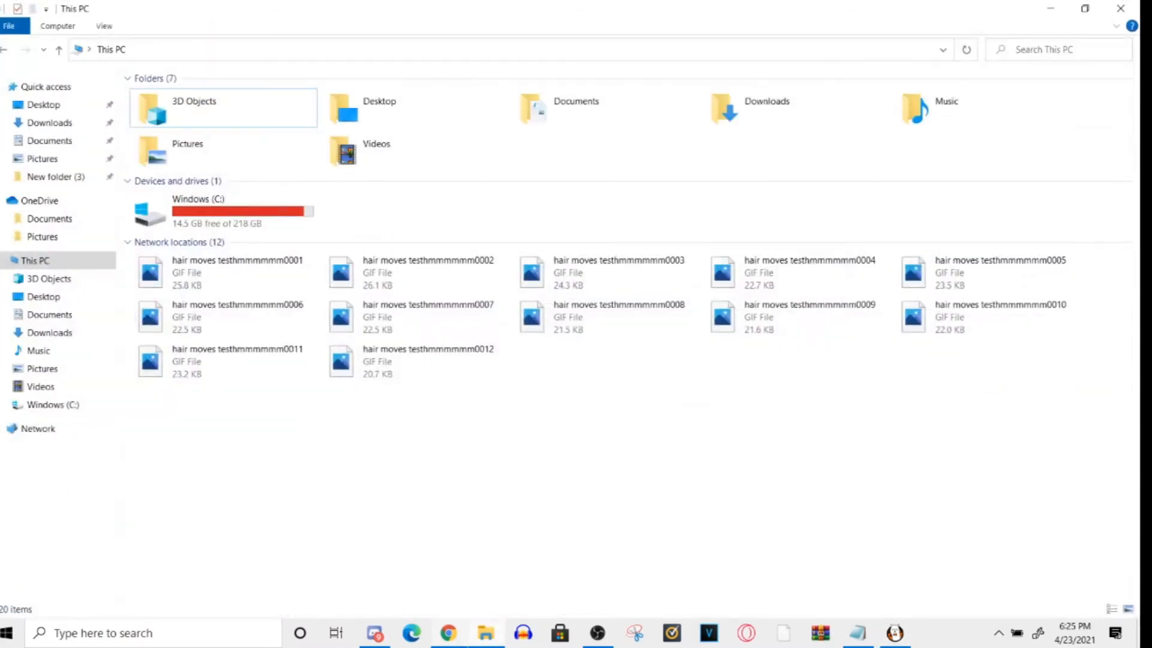
click(43, 105)
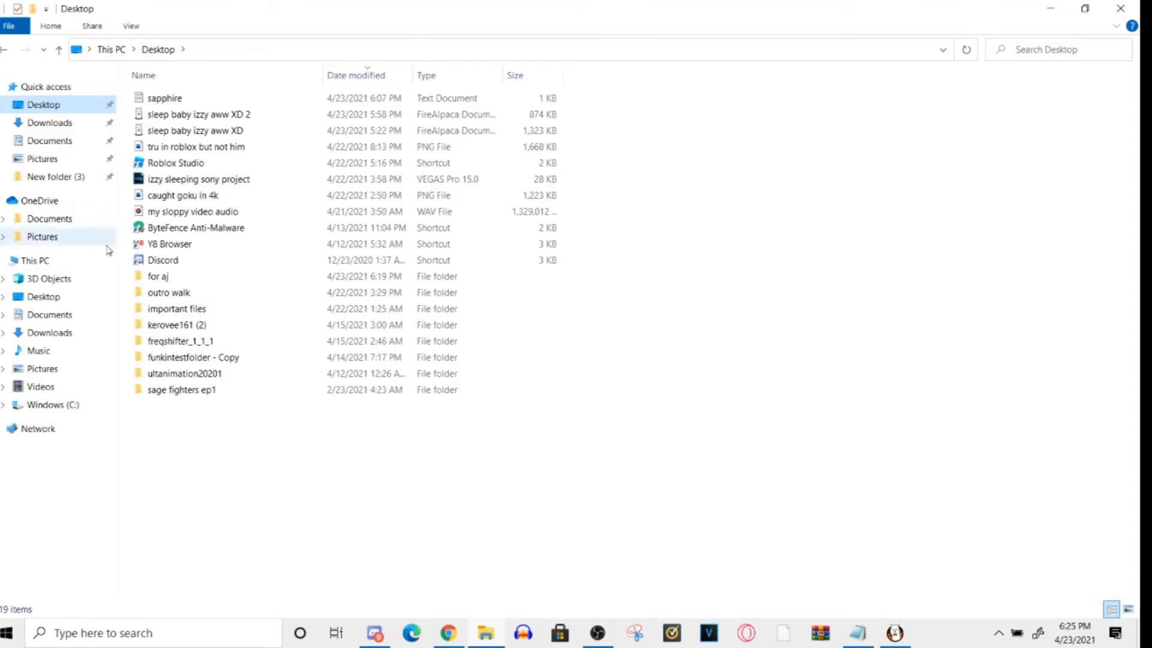
double_click(201, 277)
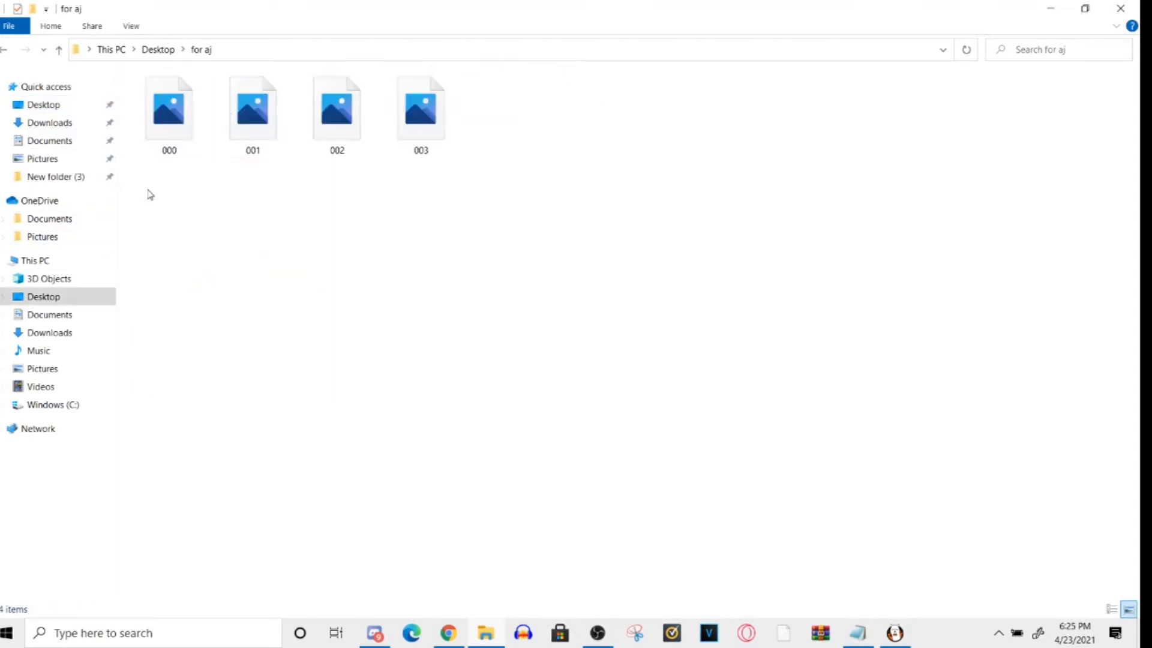
drag(146, 192, 510, 113)
right_click(423, 105)
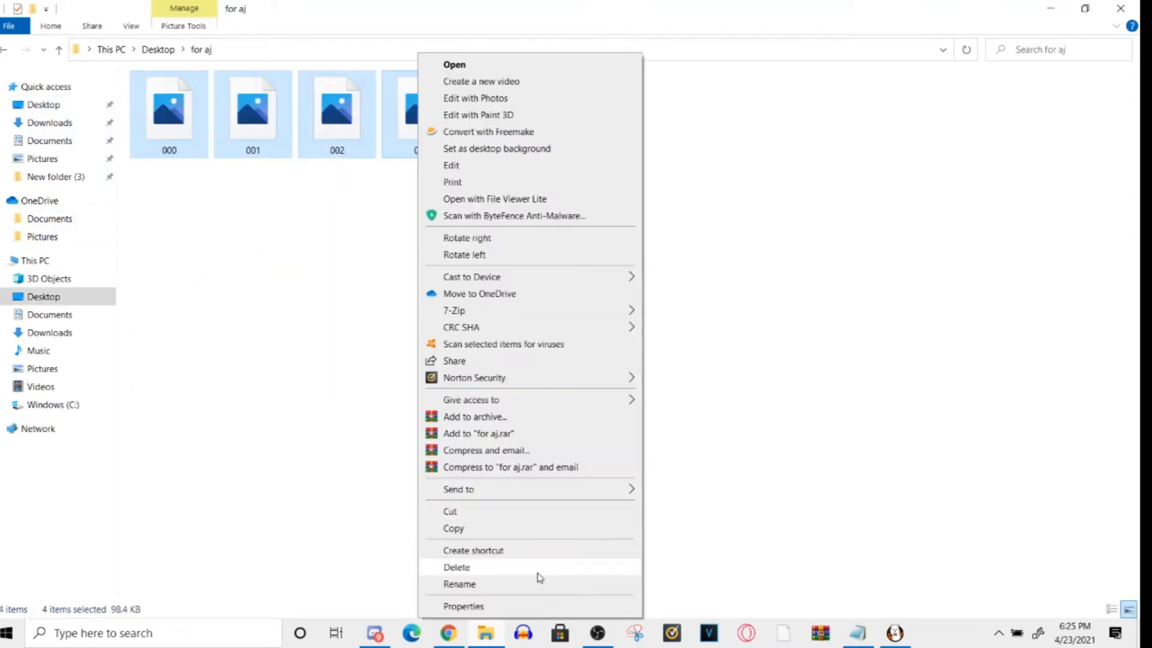
click(540, 569)
- Return to FireAlpaca and delete the stick figure layers, Layer16 through Layer20
click(895, 631)
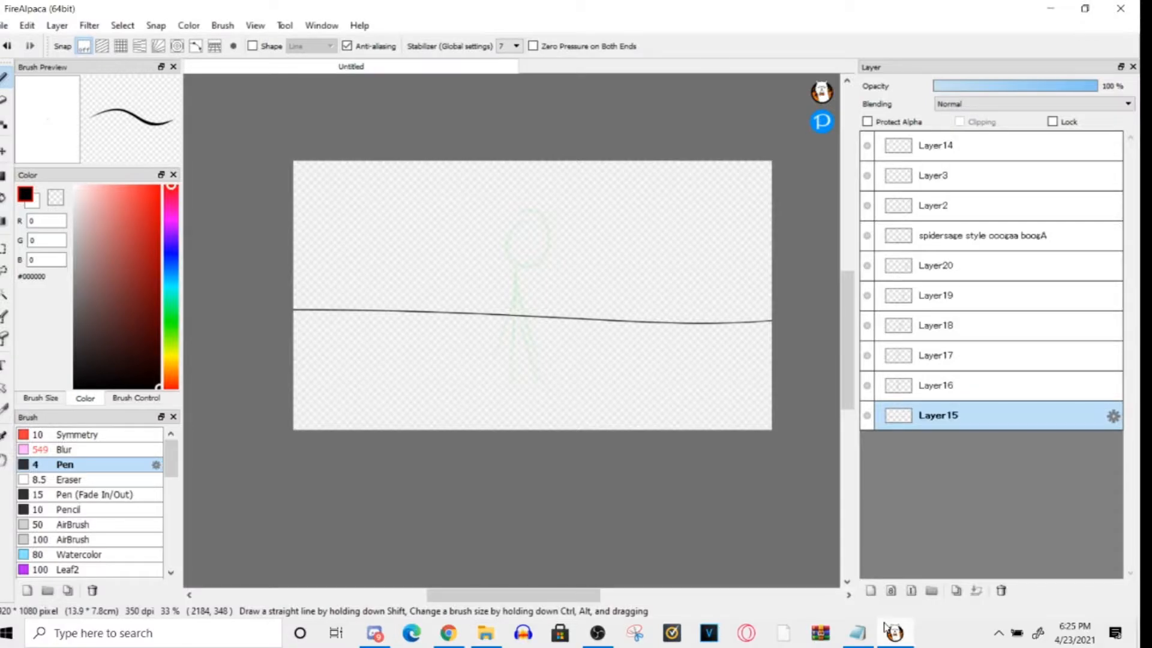
click(943, 384)
click(1000, 591)
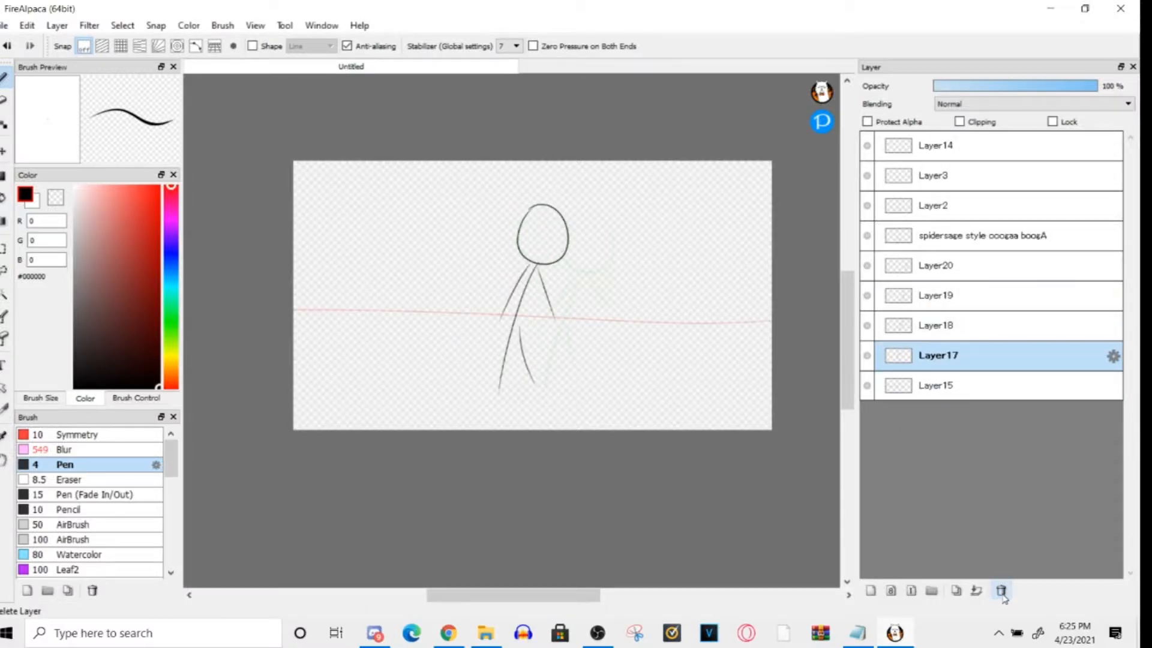
click(1001, 590)
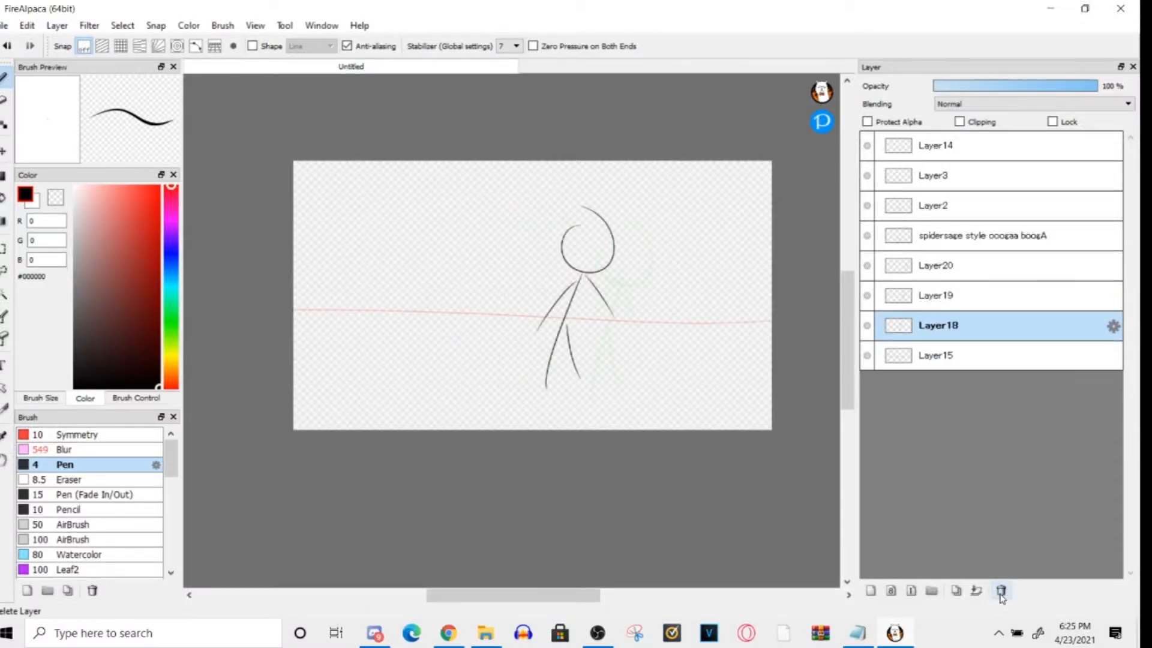
click(1001, 590)
click(1000, 590)
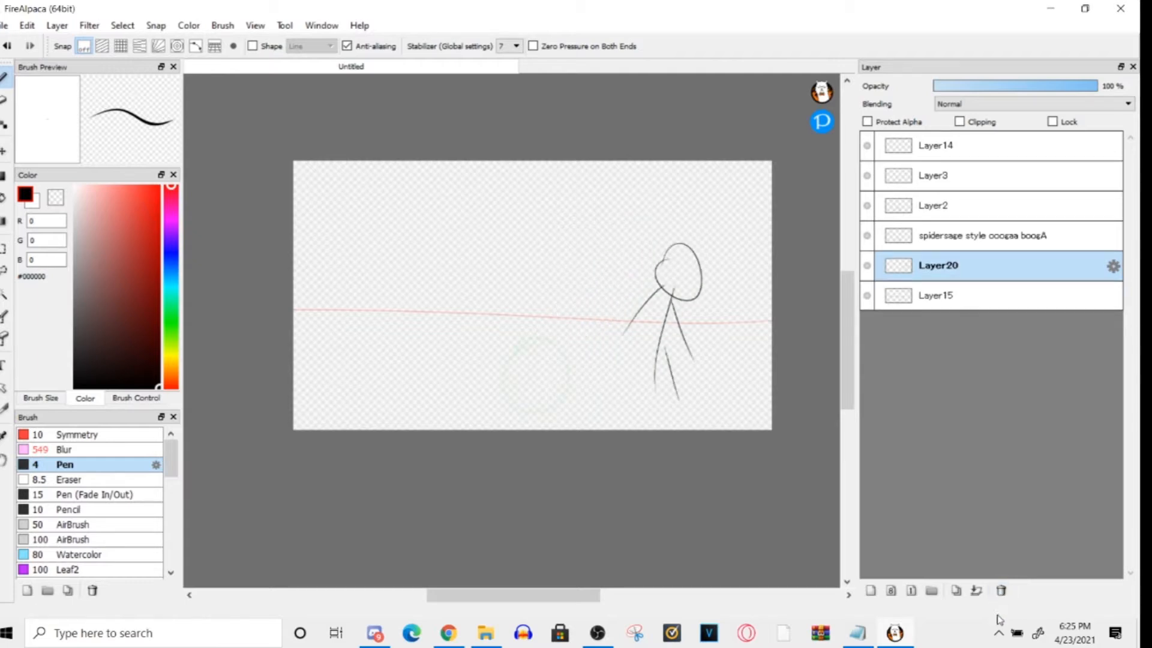
click(1001, 591)
- Check the circle frames, then delete the blank Layer14 and the ground line on Layer15
click(966, 209)
click(946, 174)
click(935, 146)
click(934, 207)
click(934, 171)
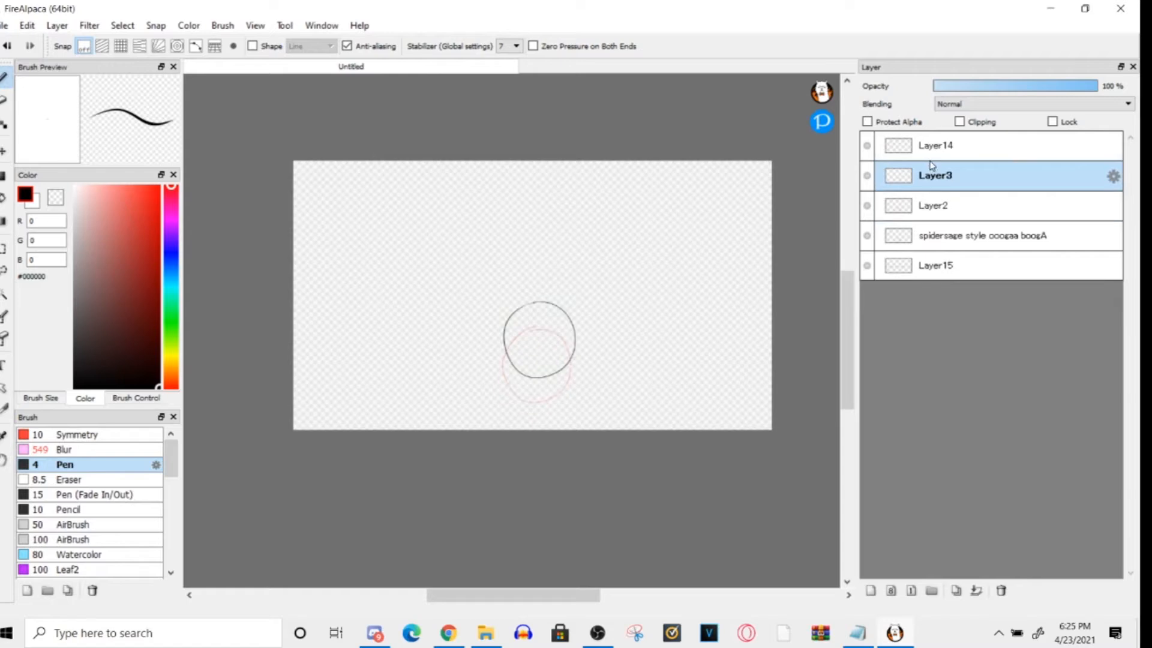
click(937, 147)
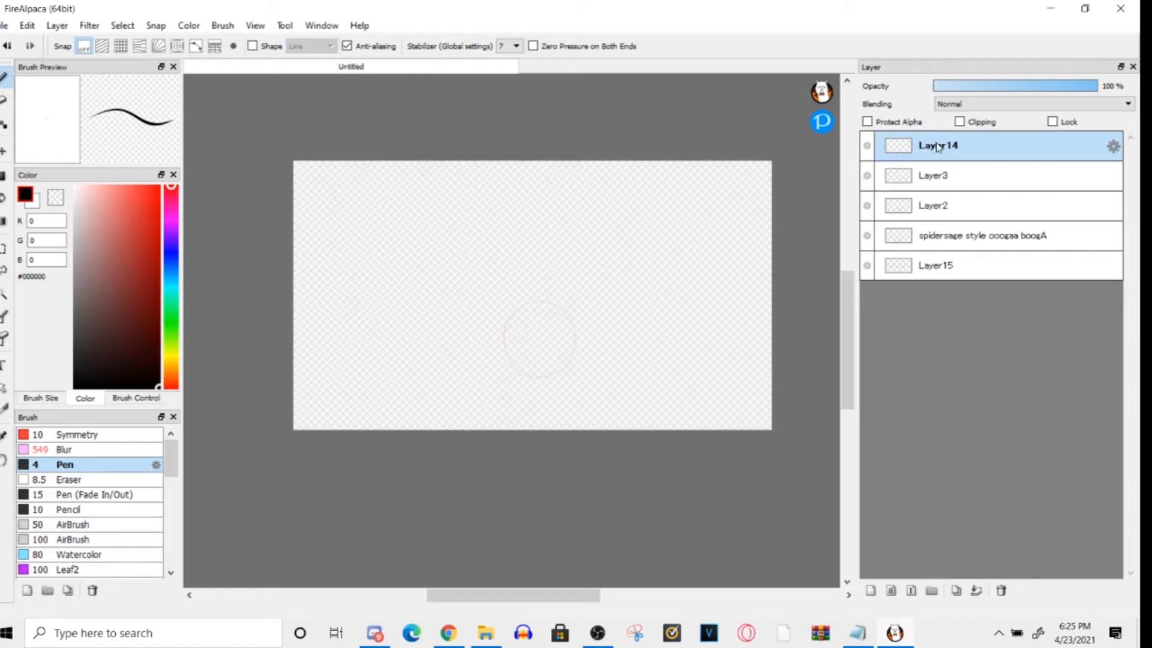
click(1001, 590)
click(971, 208)
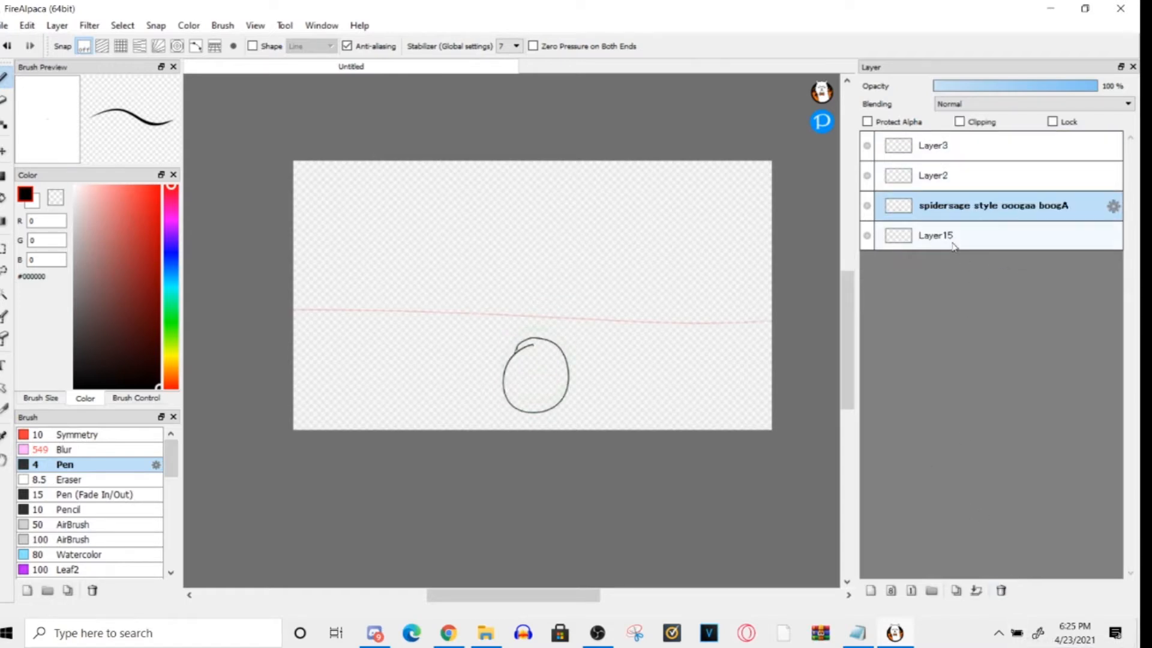
click(954, 237)
click(1001, 590)
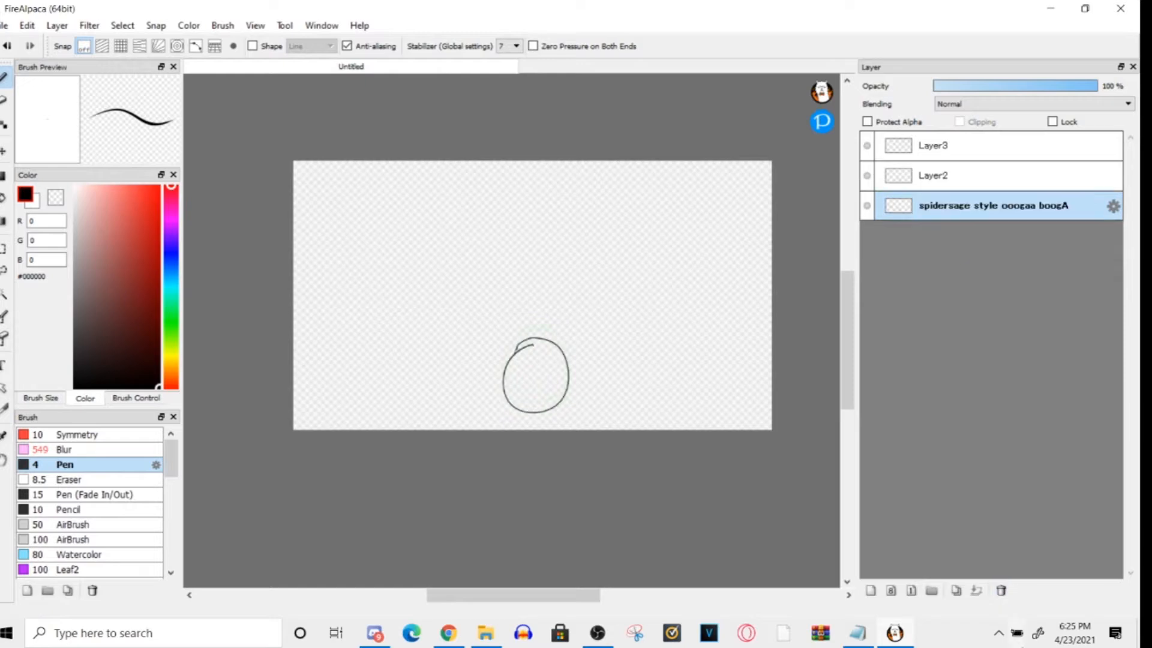
- Add frame layers above Layer3, drawing the ball progressively higher until it crosses the canvas's upper edge, and finish with a blank Layer8
click(934, 176)
click(934, 150)
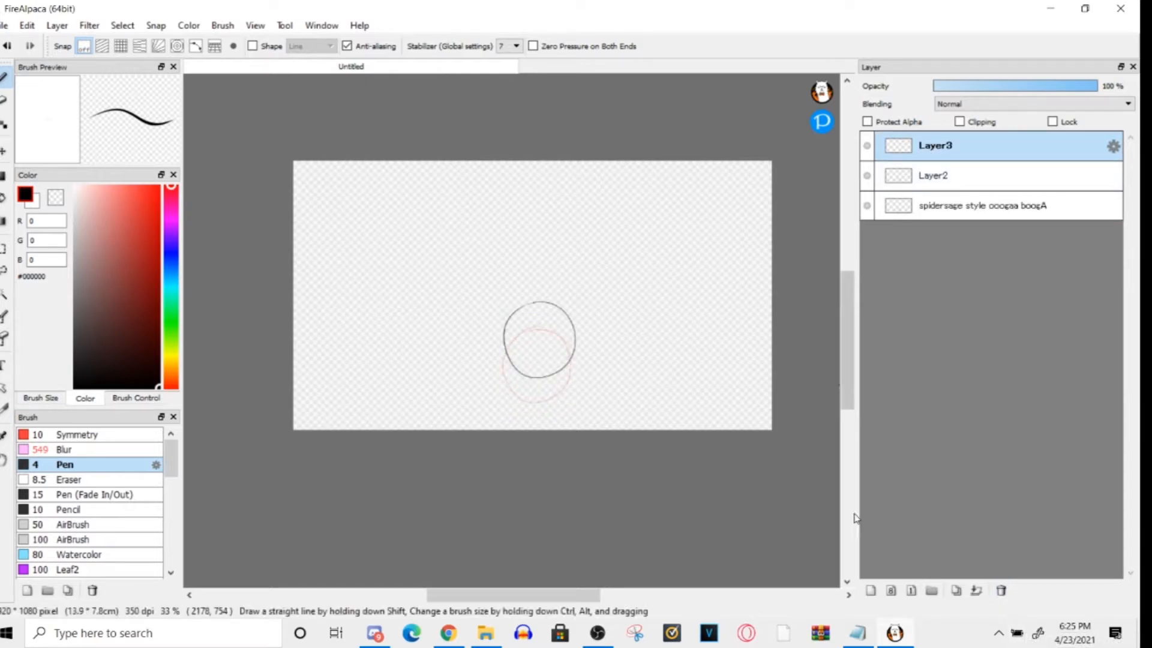
click(871, 590)
mouse_move(535, 260)
mouse_down()
mouse_move(562, 254)
mouse_move(547, 218)
mouse_up()
click(871, 590)
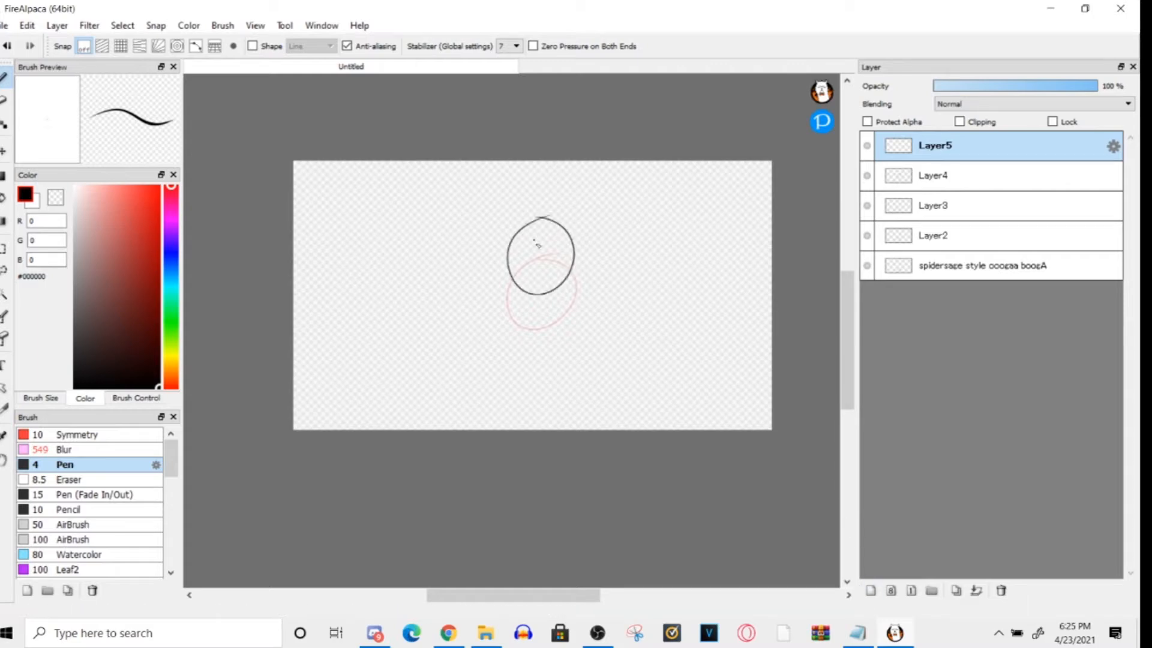
click(871, 591)
drag(548, 174, 540, 173)
click(871, 591)
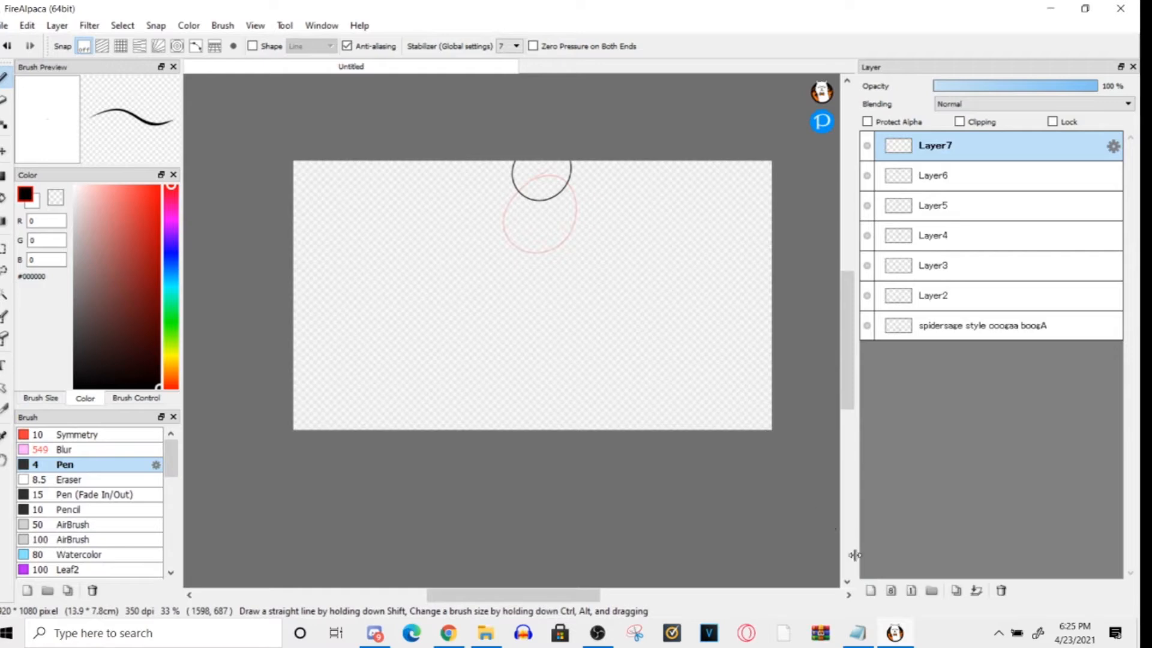
key(ctrl+shift+n)
- Flip back and forth through the upper ball frames to examine the rising motion
click(939, 180)
click(938, 210)
click(929, 157)
click(939, 175)
click(935, 151)
click(969, 210)
click(968, 237)
click(950, 176)
click(954, 147)
click(958, 236)
click(939, 149)
- Add a layer above Layer8, sketch a ball stroke near the canvas's upper edge, and undo the stroke
click(870, 590)
drag(521, 174, 542, 229)
key(ctrl+z)
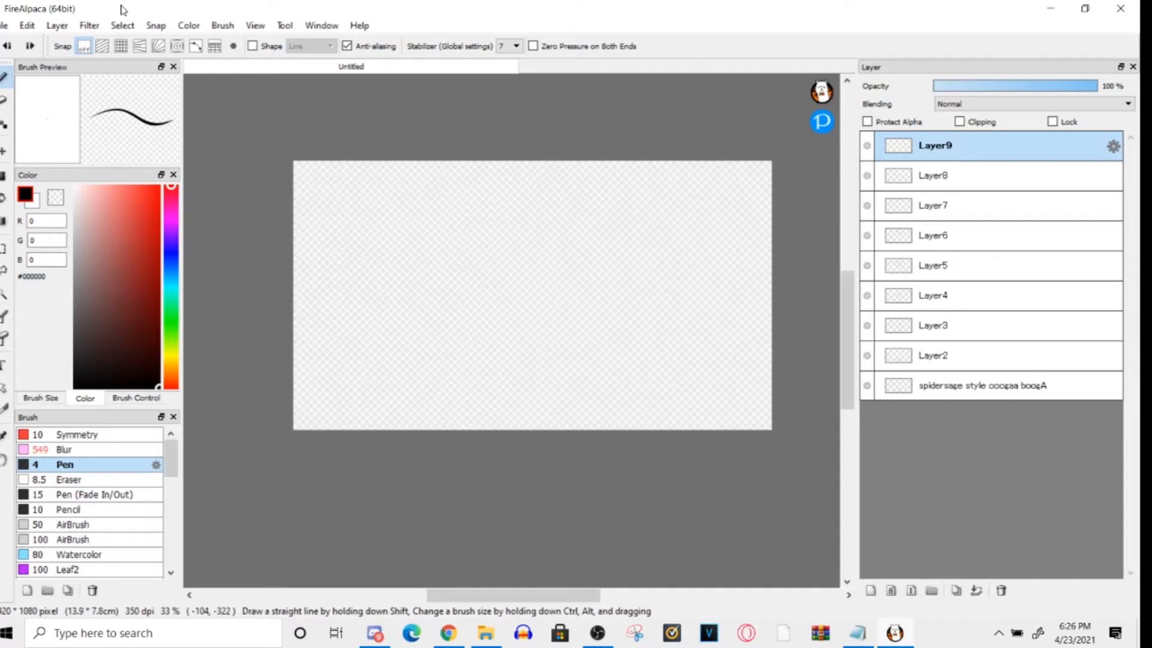
- Duplicate the ball frame on Layer5 and move the copy above Layer9
click(963, 295)
click(959, 235)
click(958, 267)
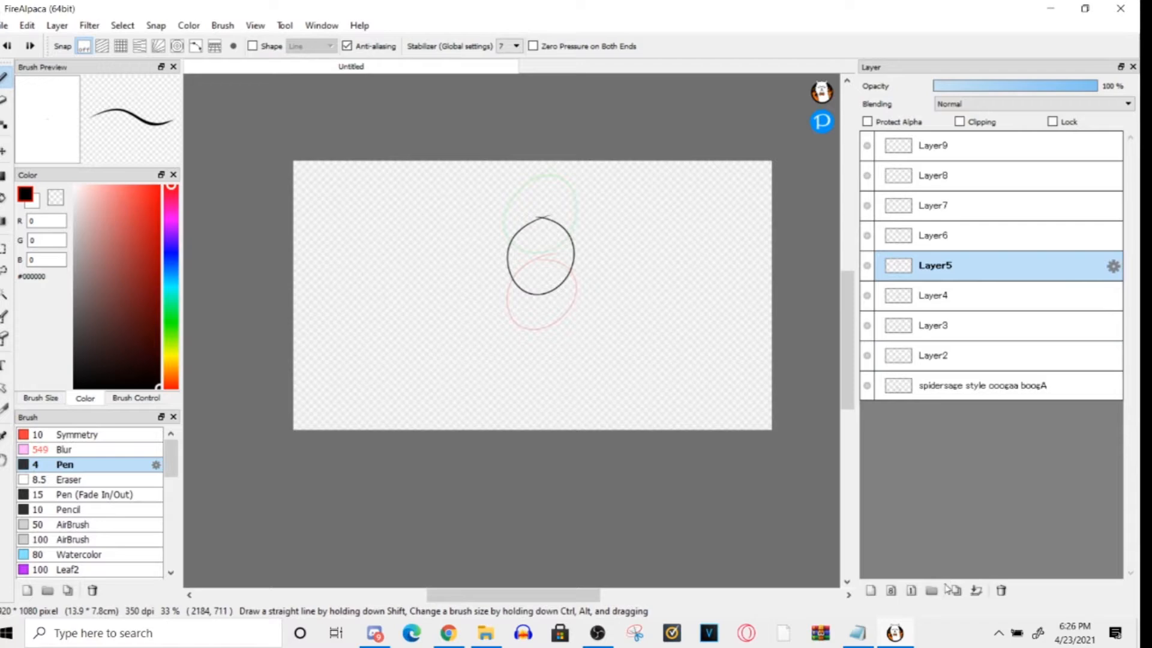
click(952, 591)
drag(915, 266, 916, 145)
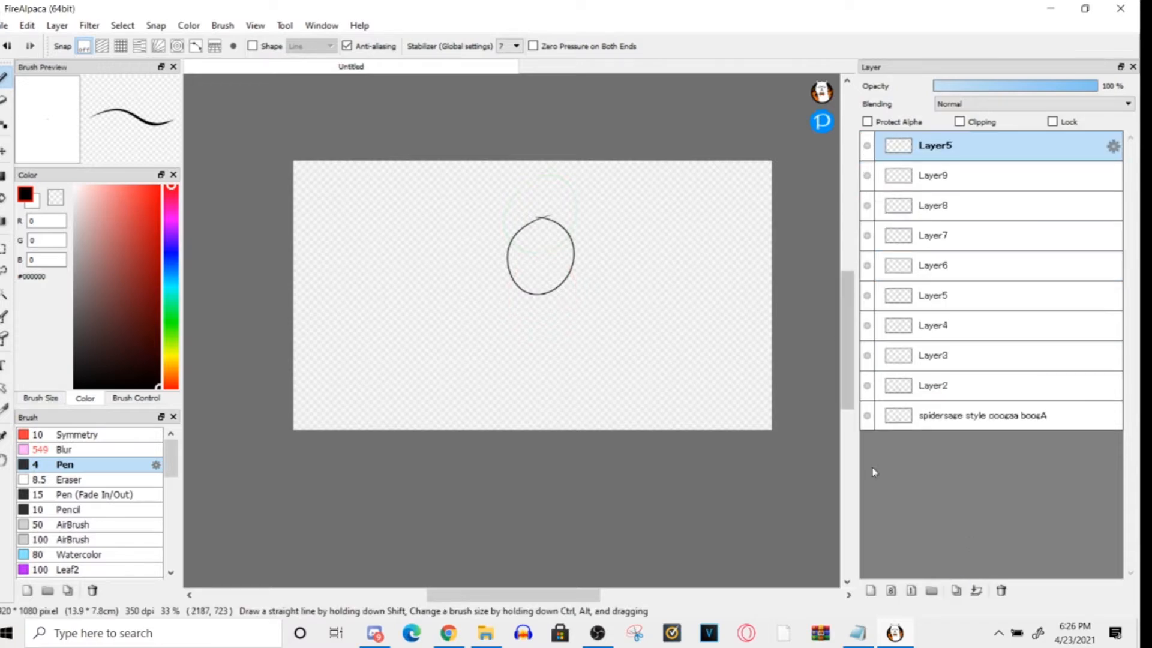
- Add a layer above the Layer5 copy and draw the falling ball slightly lower and taller
click(871, 591)
mouse_move(537, 244)
mouse_down()
mouse_move(577, 265)
mouse_move(536, 245)
mouse_up()
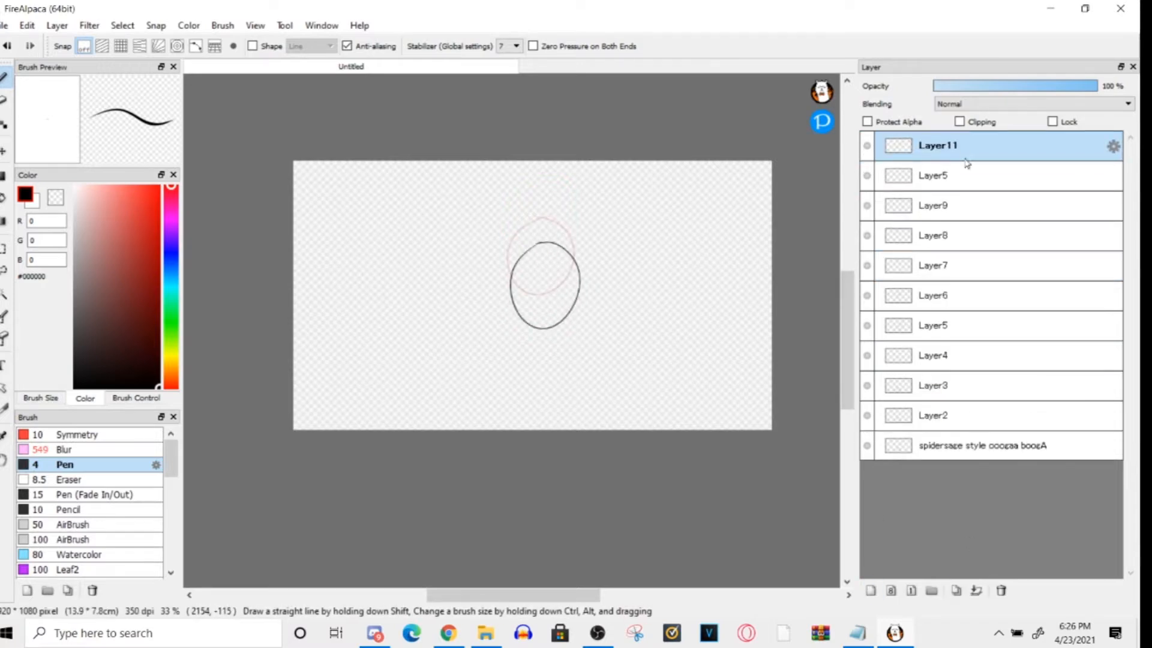
click(966, 165)
click(930, 147)
- Add two more frame layers and draw the falling ball stretched into tall, narrow ovals lower down
click(871, 591)
drag(546, 278, 521, 335)
click(870, 590)
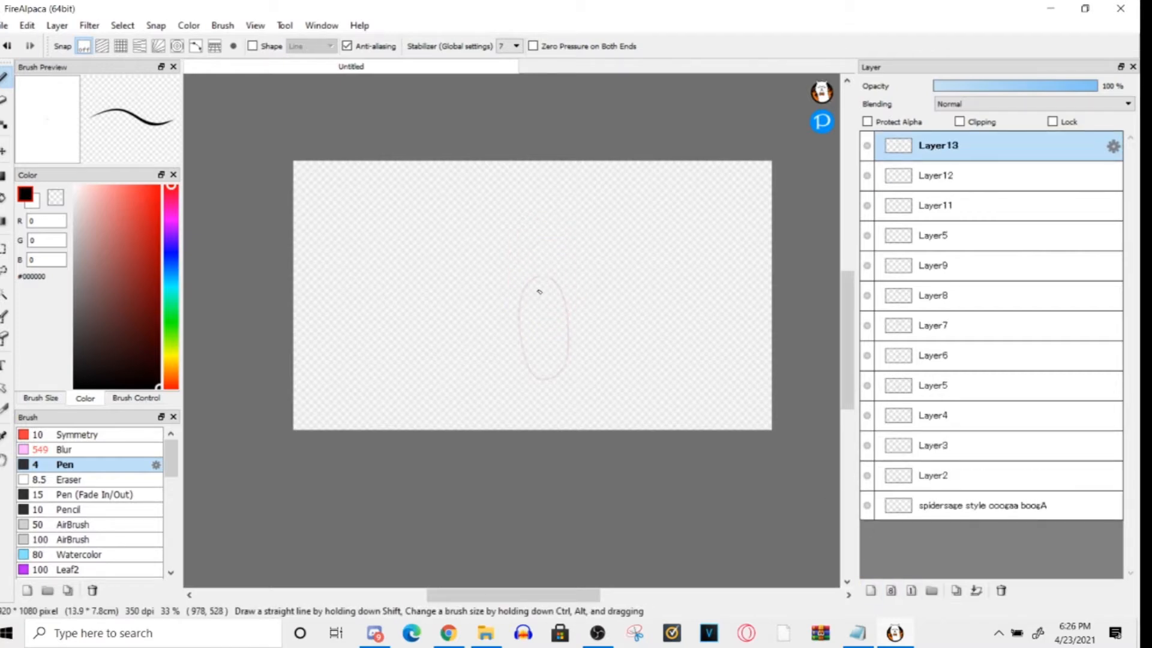
- Flip between Layer11, Layer12 and Layer13 to examine the ball's falling motion
click(894, 159)
click(919, 145)
click(922, 186)
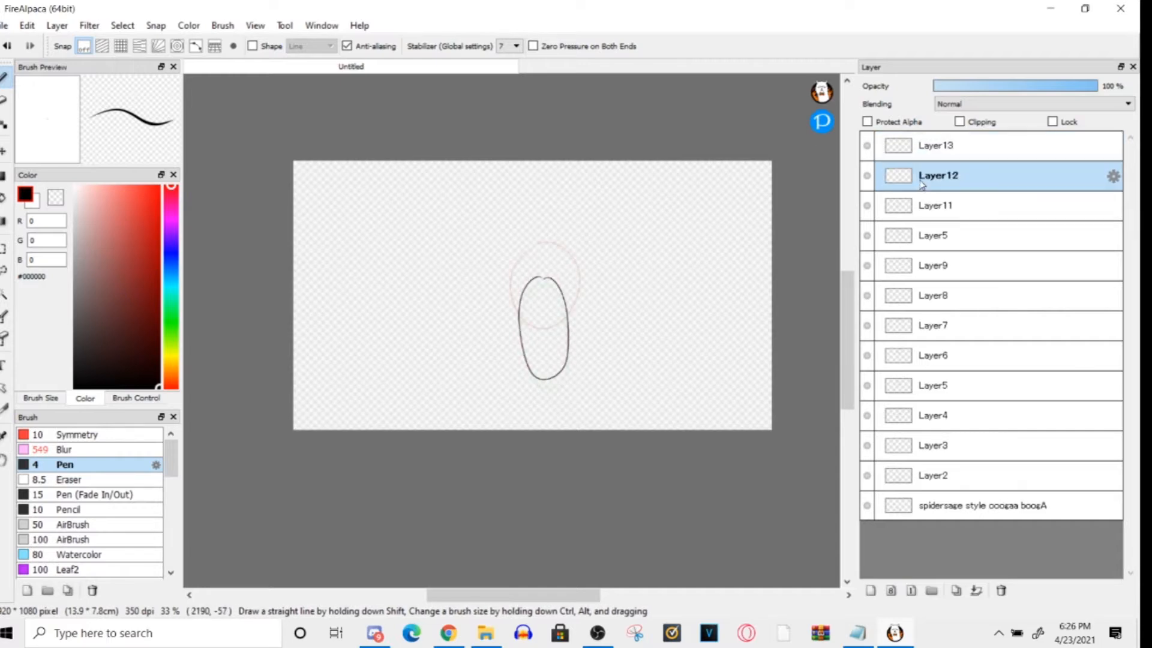
click(922, 198)
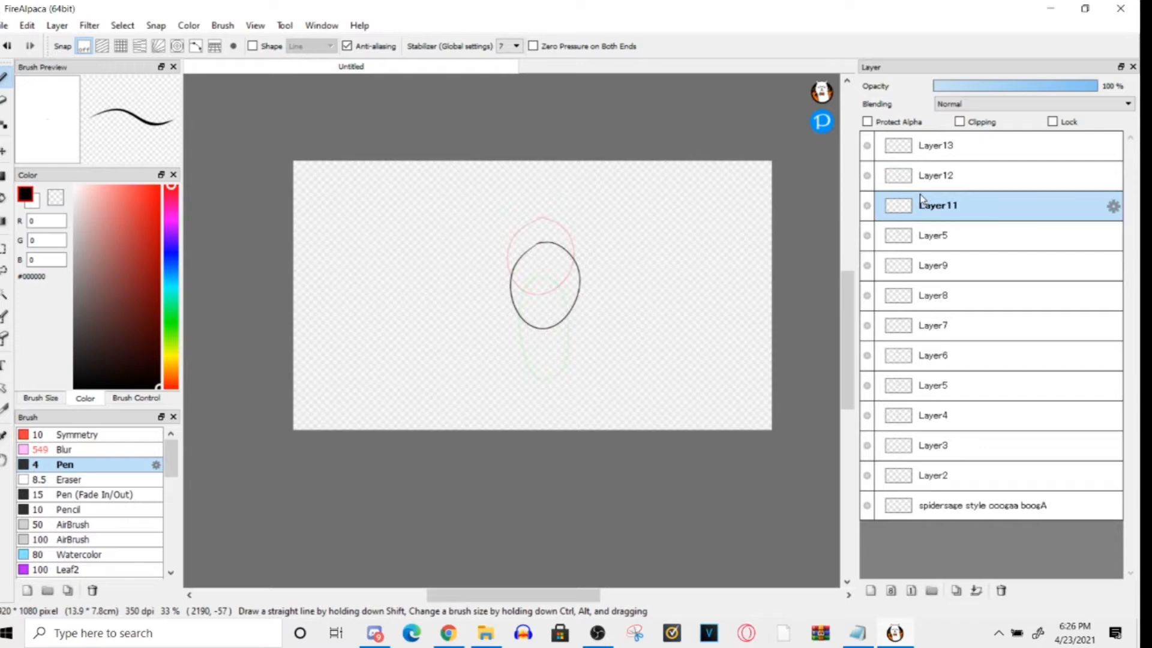
click(923, 175)
click(927, 201)
click(929, 179)
click(927, 148)
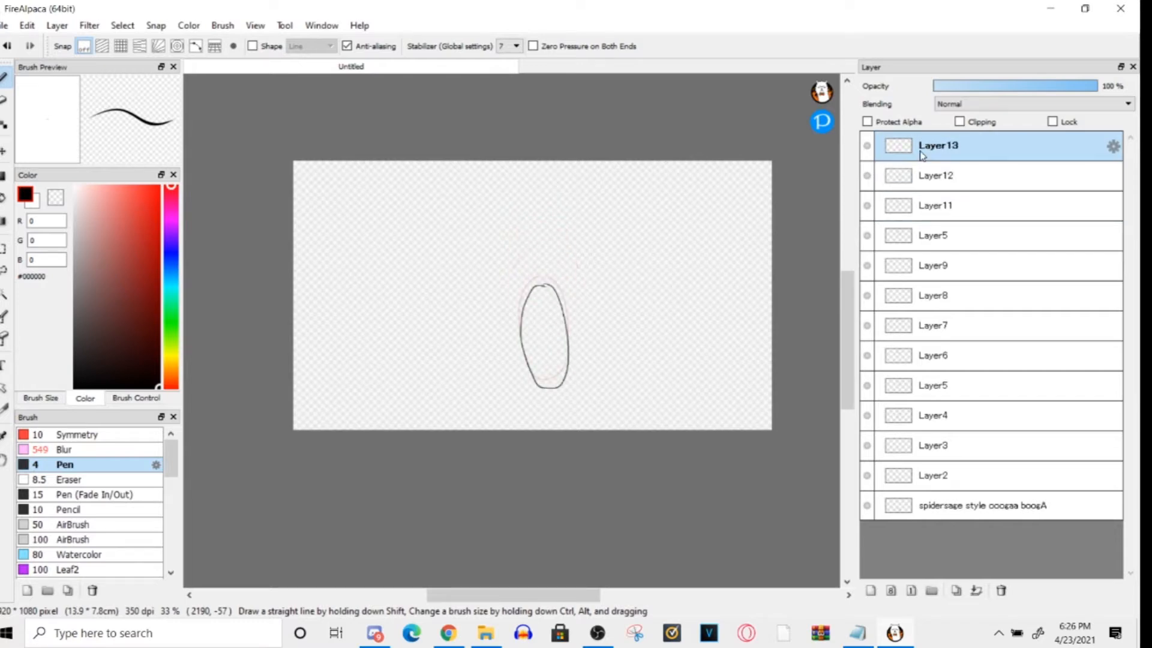
- Delete the Layer5 copy located between Layer11 and Layer9
click(937, 207)
click(940, 238)
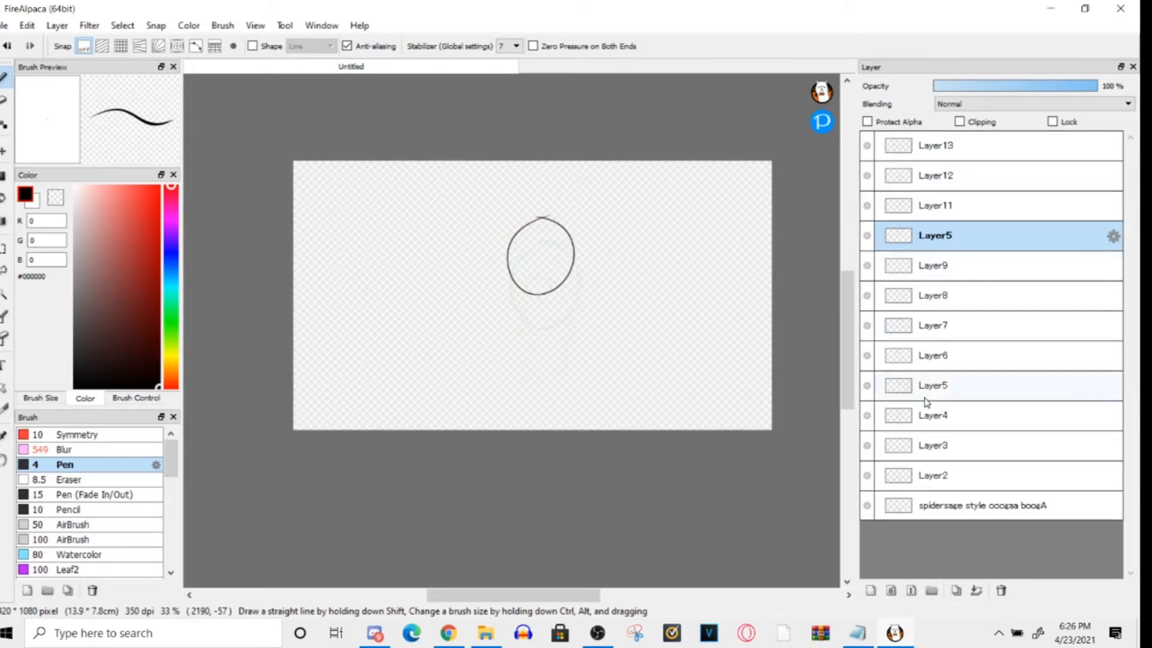
click(1001, 592)
- Review the falling frames, then add a layer above Layer13 and draw a shorter oval near the canvas's lower part
click(923, 175)
click(927, 148)
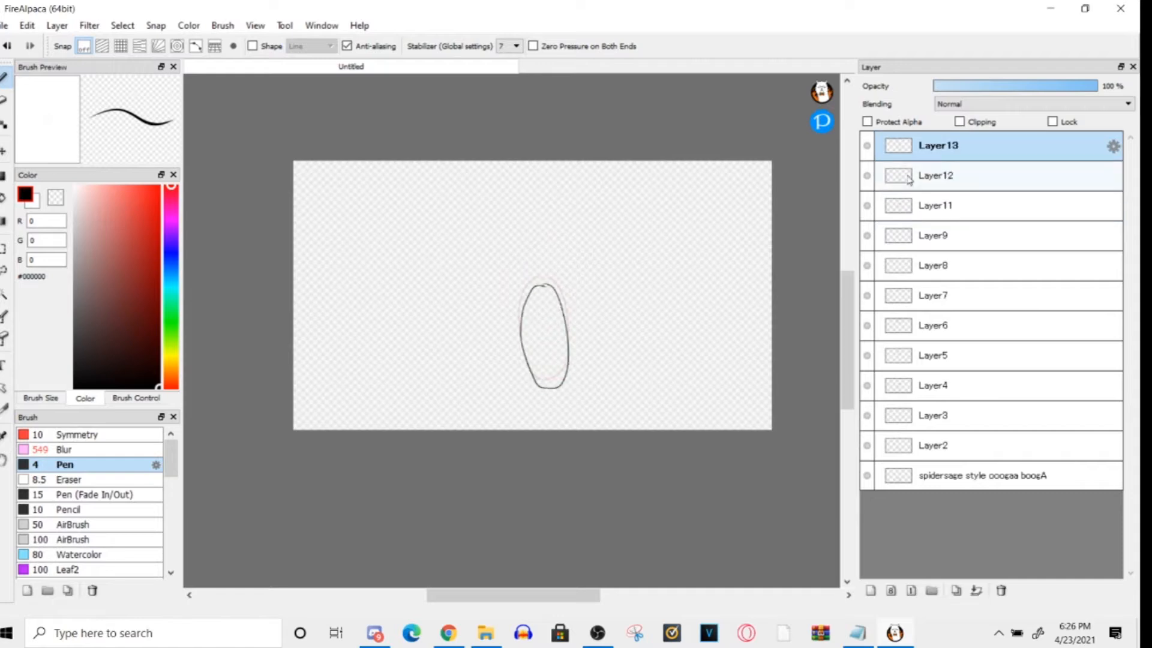
click(941, 215)
double_click(941, 207)
click(671, 232)
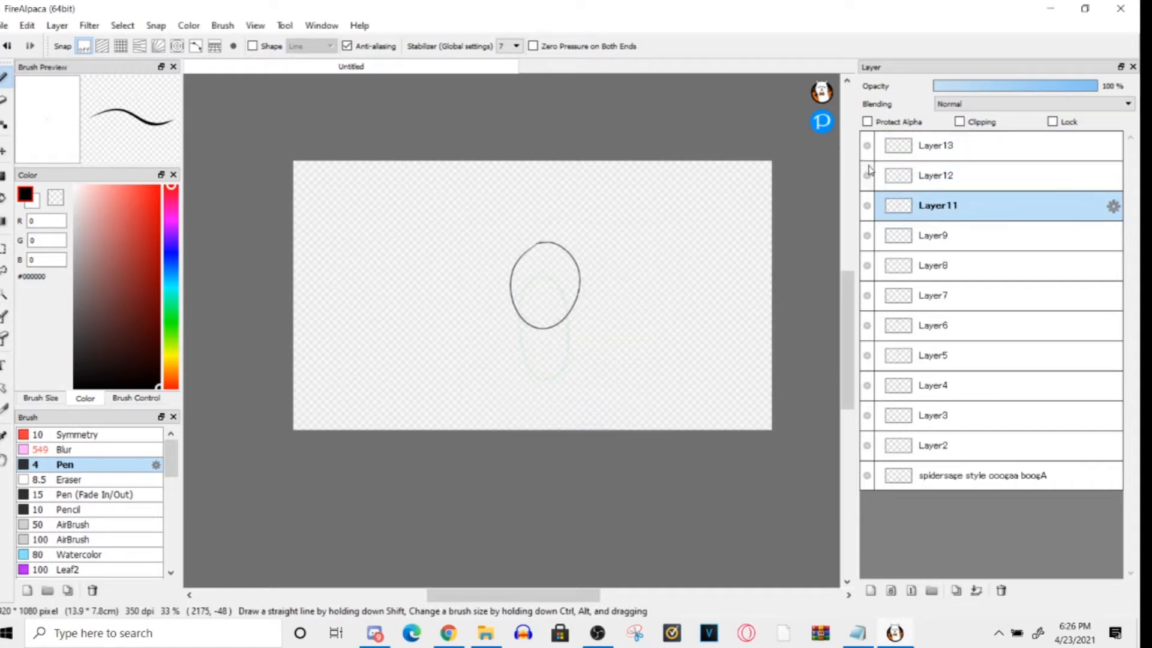
click(933, 174)
click(935, 155)
click(870, 590)
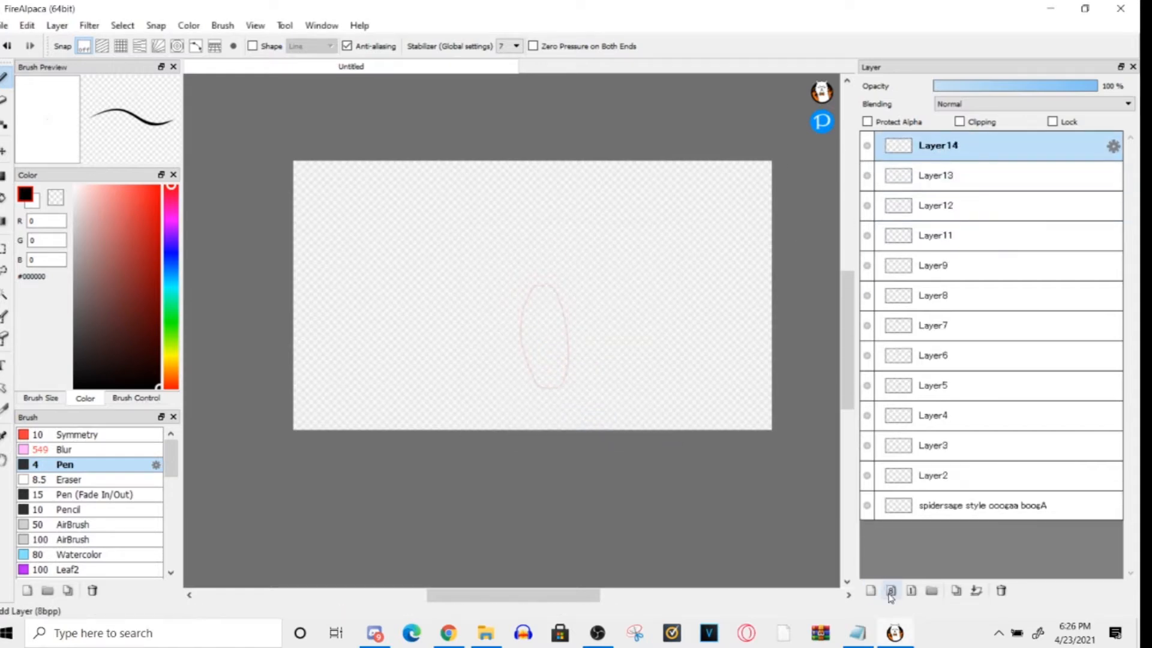
mouse_move(545, 306)
mouse_down()
mouse_move(541, 393)
mouse_move(545, 306)
mouse_up()
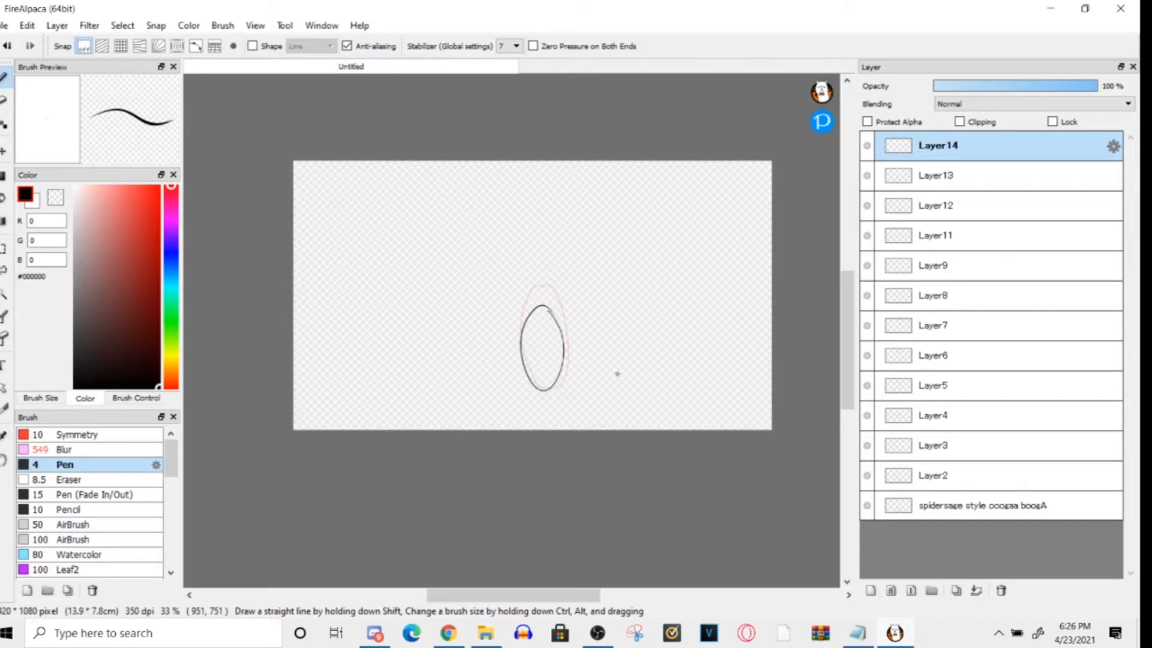
- Add frame layers up to Layer17, drawing the landing ball squashed into a wide, flat oval near the canvas's lower edge on Layer16
click(871, 591)
mouse_move(502, 376)
mouse_down()
mouse_move(597, 378)
mouse_move(516, 393)
mouse_up()
key(ctrl+shift+n)
key(ctrl+shift+n)
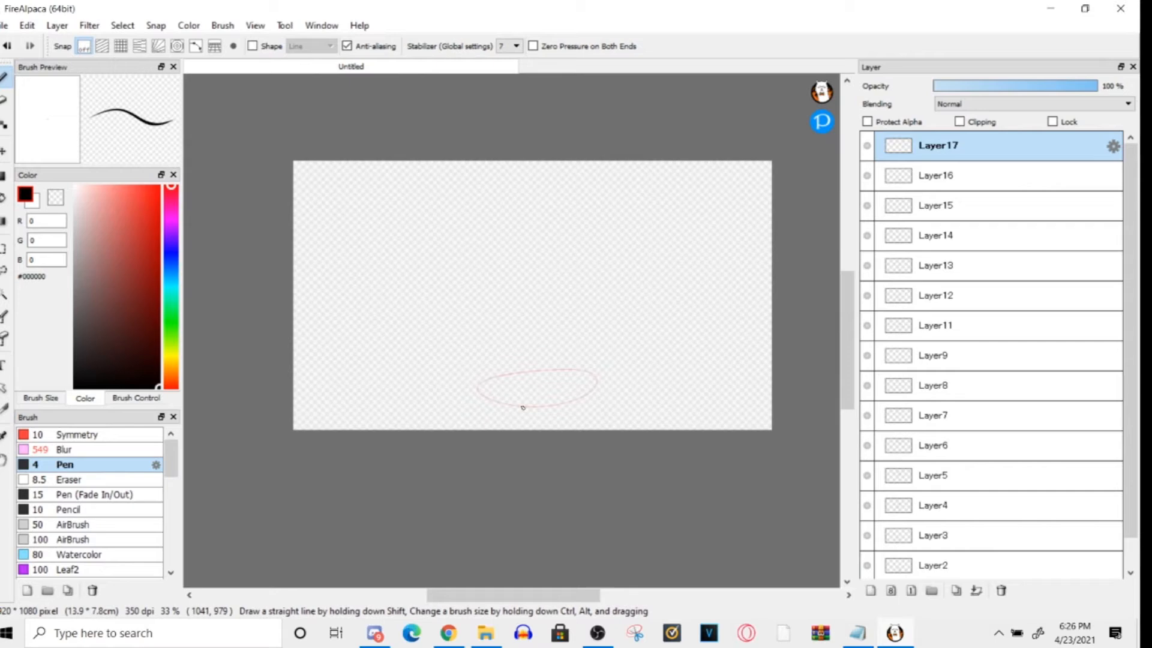
drag(474, 383, 466, 412)
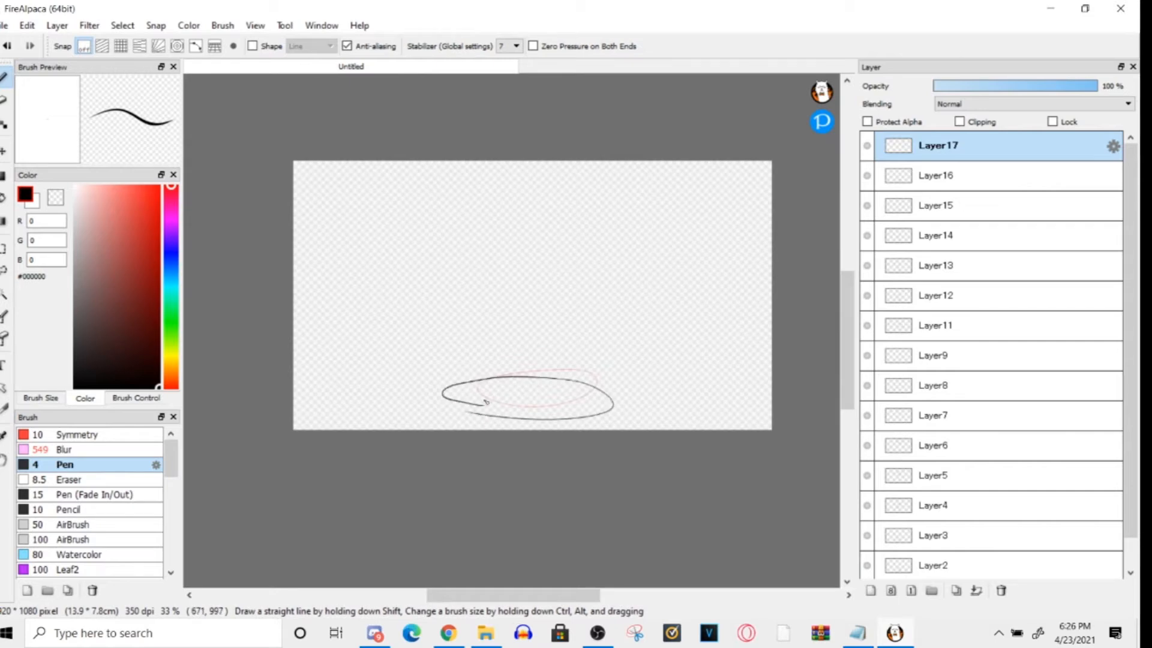
click(870, 591)
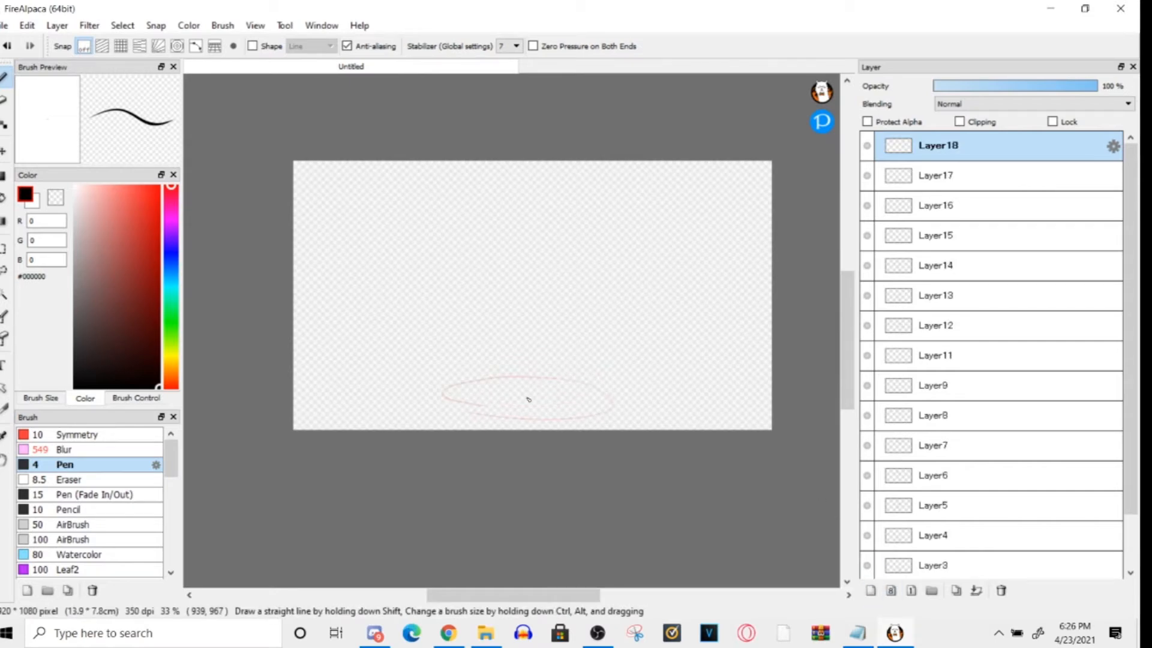
key(ctrl+z)
key(ctrl+z)
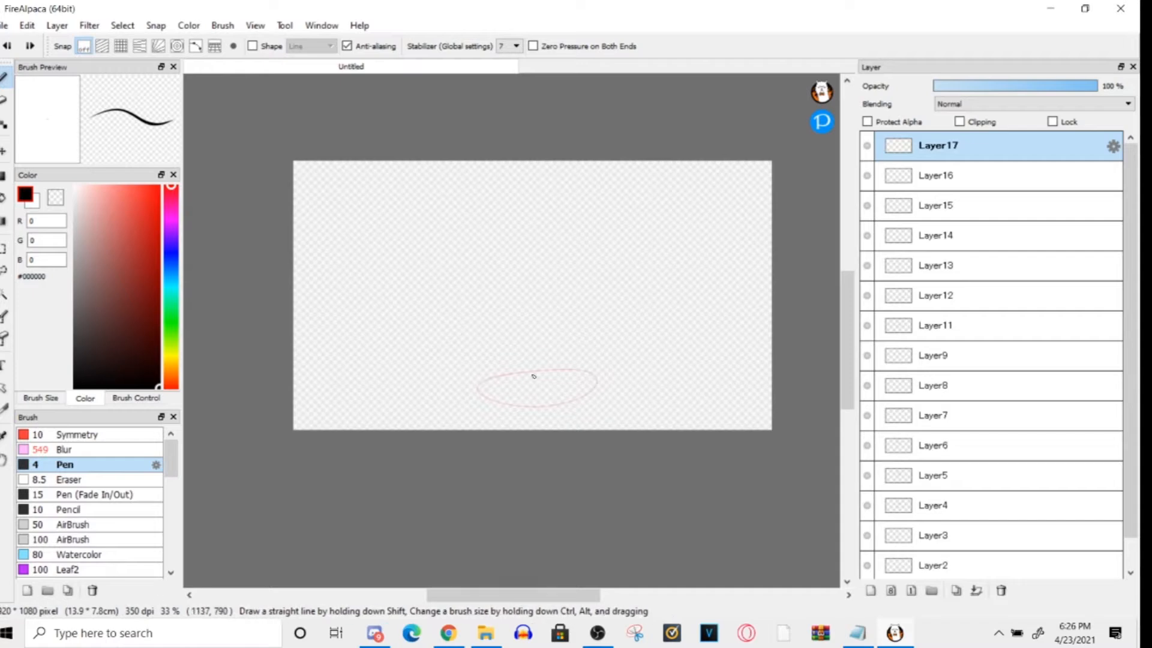
drag(485, 377, 469, 380)
key(ctrl+z)
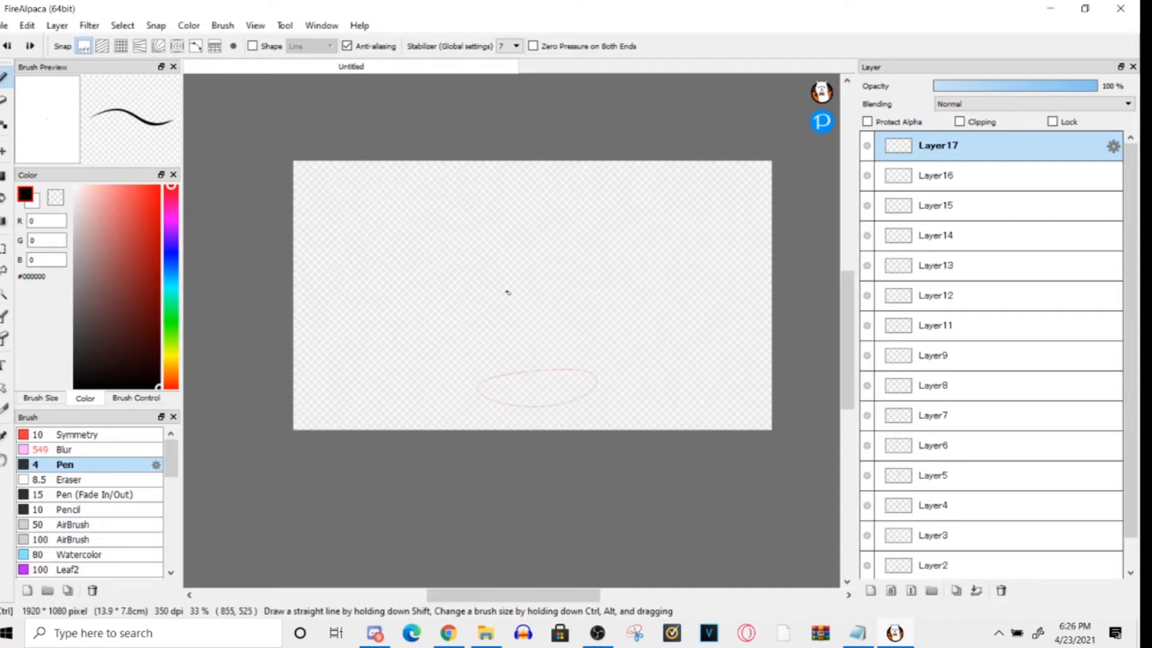
- Draw increasingly wide, flattened ovals near the canvas's lower edge on Layer17 and on two new layers, Layer18 and Layer19
mouse_move(467, 382)
mouse_down()
mouse_move(605, 379)
mouse_move(443, 389)
mouse_move(477, 381)
mouse_up()
key(ctrl+shift+n)
drag(567, 404, 504, 379)
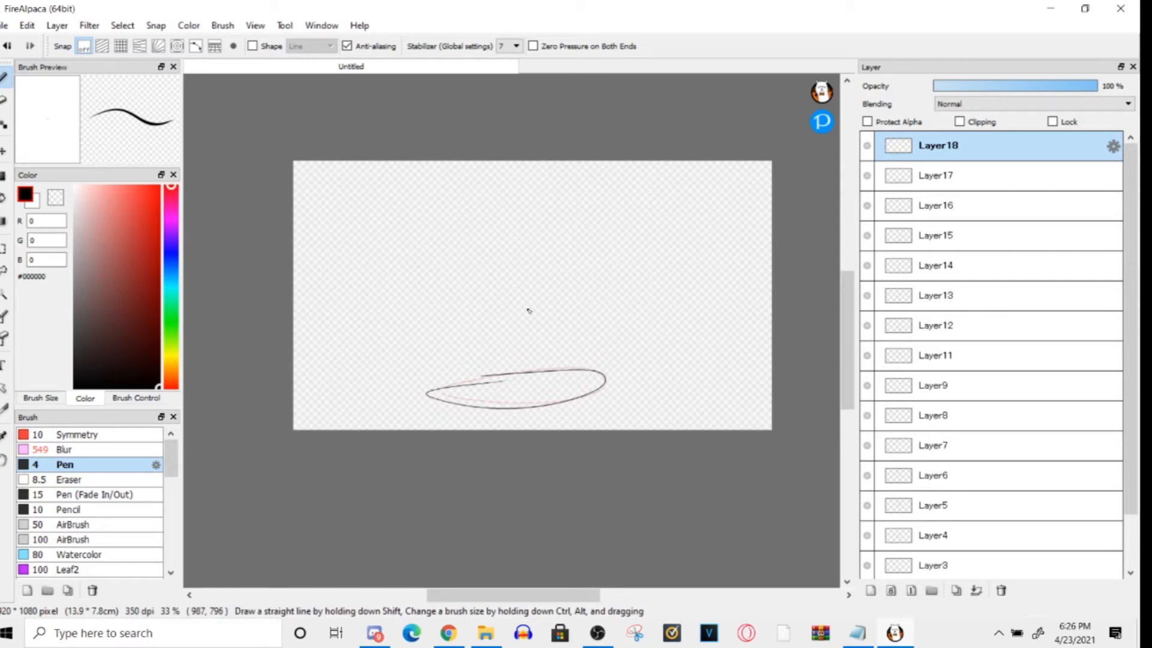
key(ctrl+z)
mouse_move(450, 381)
mouse_down()
mouse_move(614, 372)
mouse_move(414, 400)
mouse_move(489, 379)
mouse_up()
key(ctrl+shift+n)
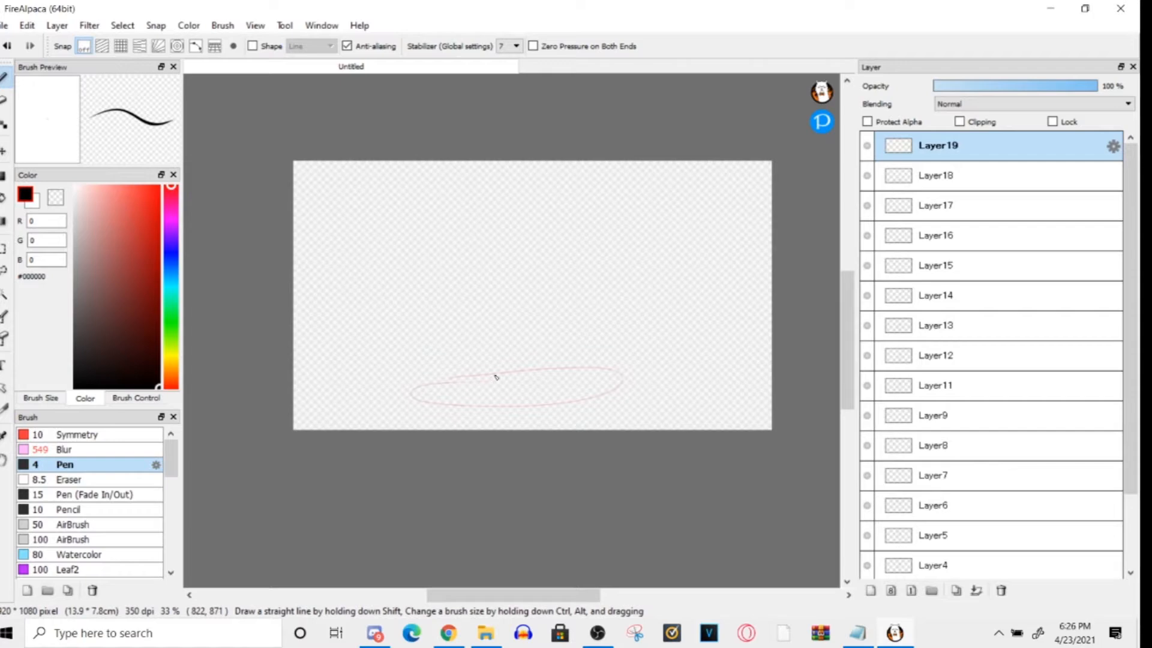
drag(635, 390, 520, 378)
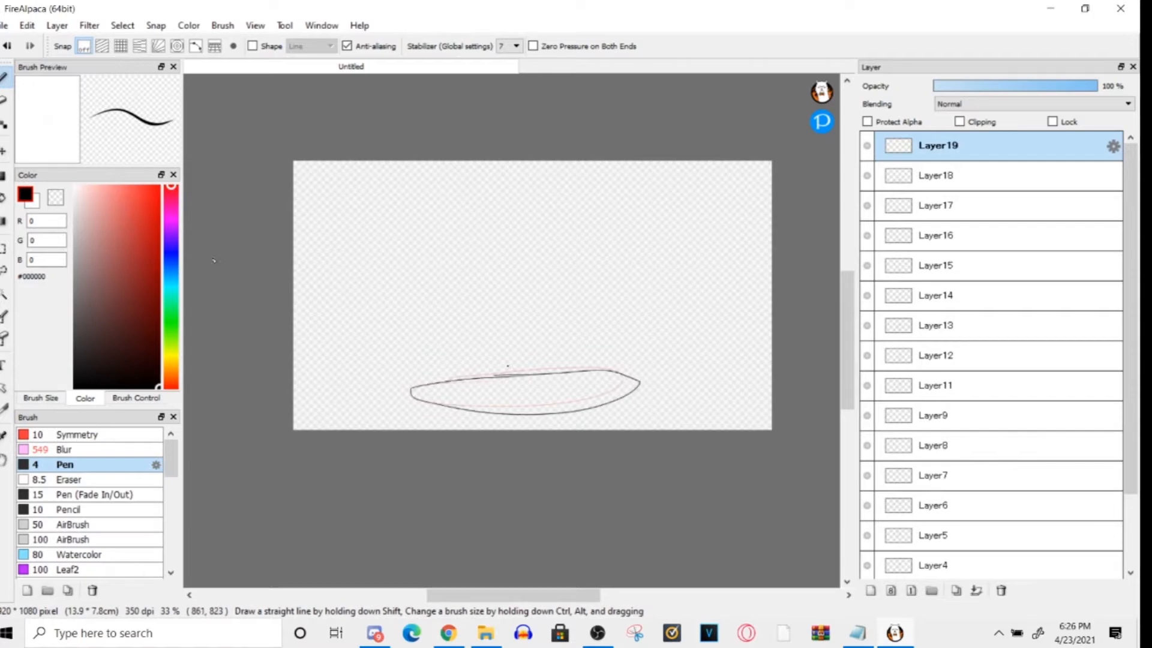
- Add Layer20 to Layer22 and draw the squashed ball progressively returning to a round shape near the canvas's lower edge
click(871, 590)
drag(446, 398, 444, 375)
key(ctrl+shift+n)
mouse_move(509, 354)
mouse_down()
mouse_move(480, 370)
mouse_move(509, 354)
mouse_up()
key(ctrl+shift+n)
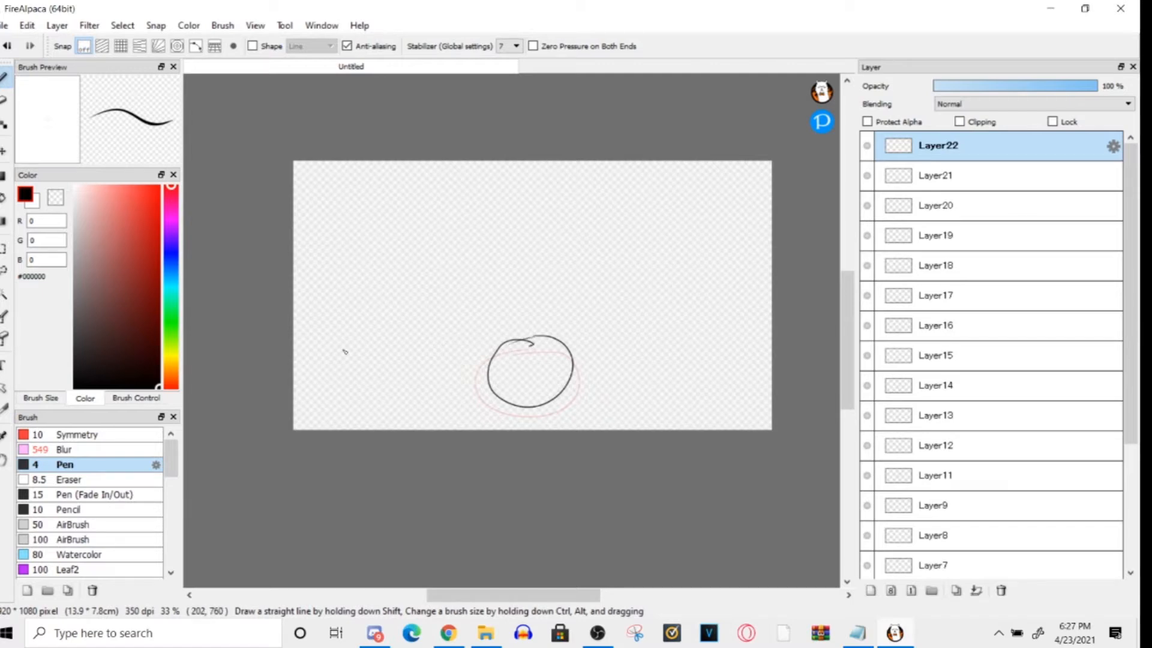
- Preview the bouncing ball animation with AutoPlay at 12 fps, and close the preview
click(255, 25)
click(273, 528)
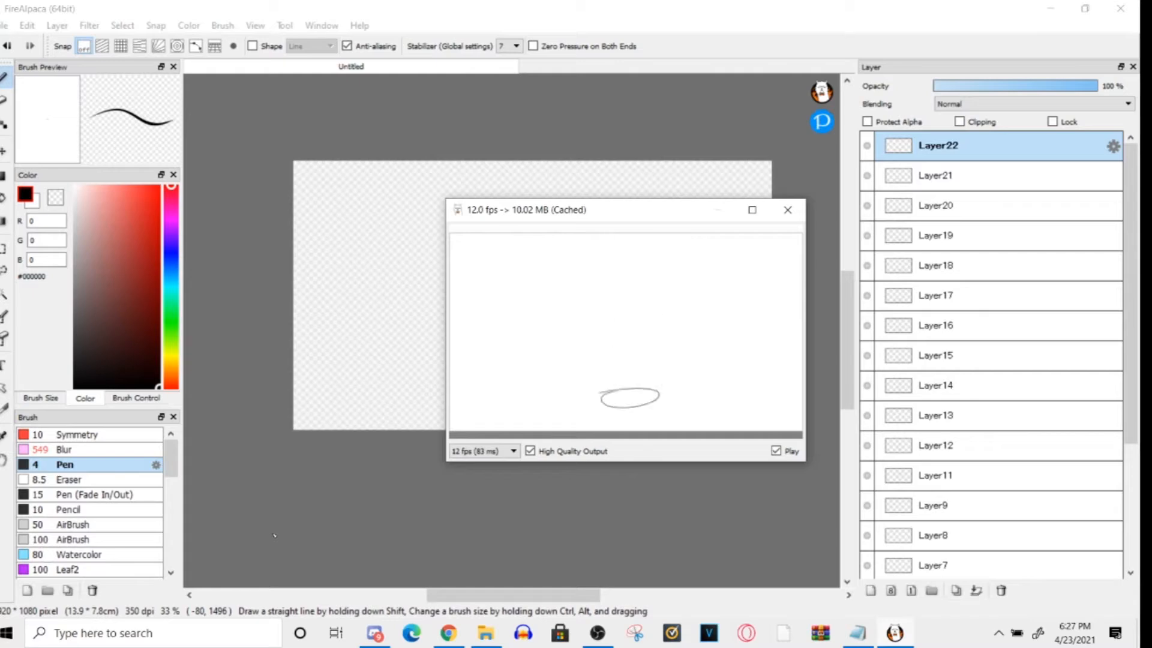
click(784, 212)
- Dismiss the export settings and select the lowest layer, spidersage style ooogaa boogA
click(5, 25)
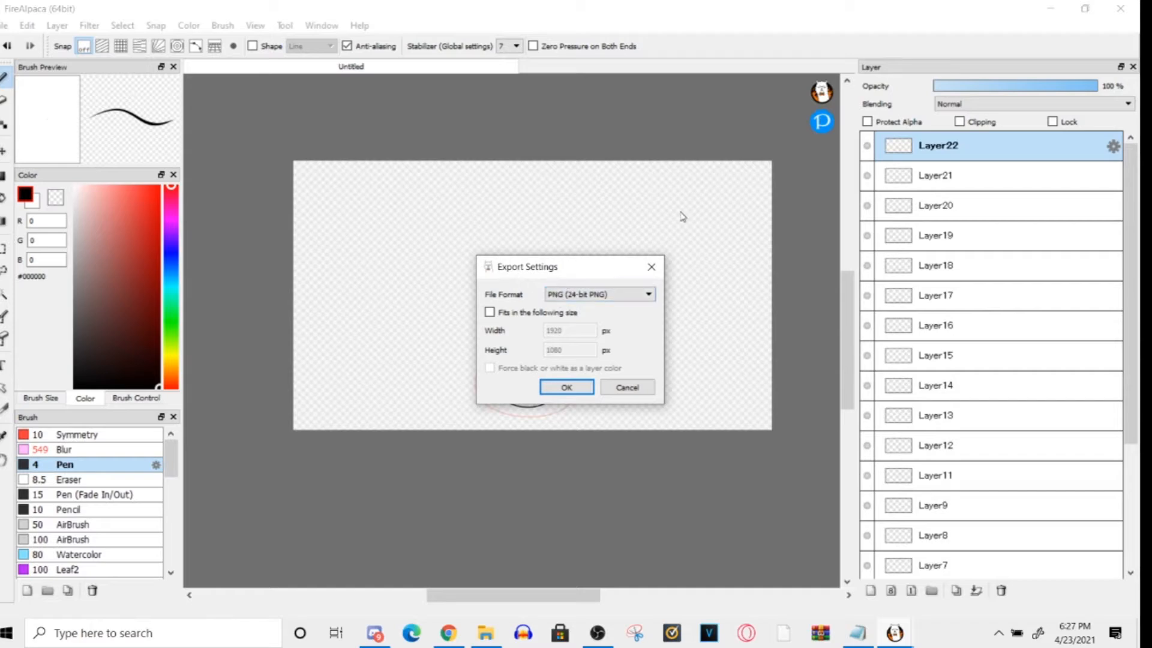
click(651, 266)
scroll(1113, 540, down, 3)
click(941, 561)
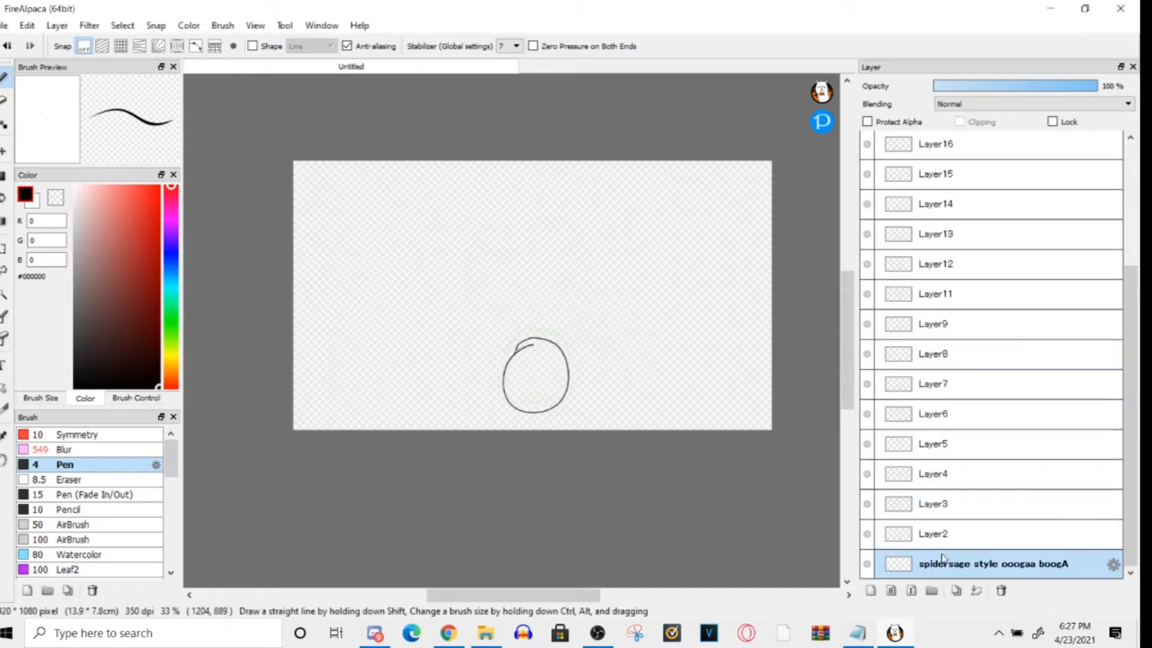
click(7, 25)
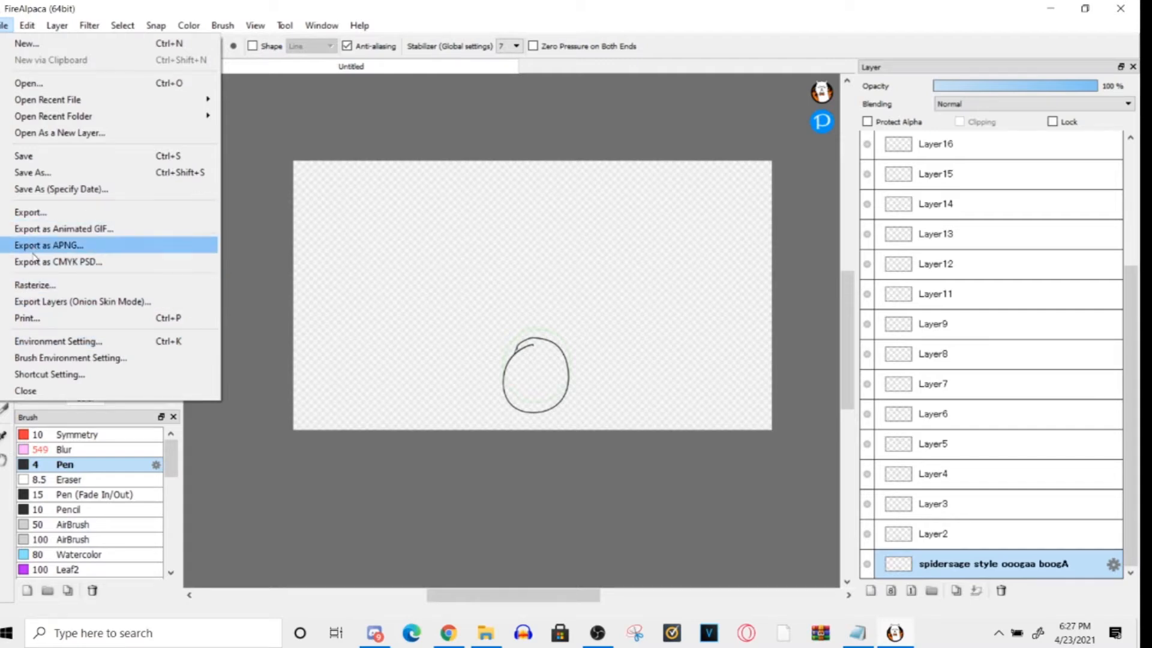
click(256, 25)
click(256, 25)
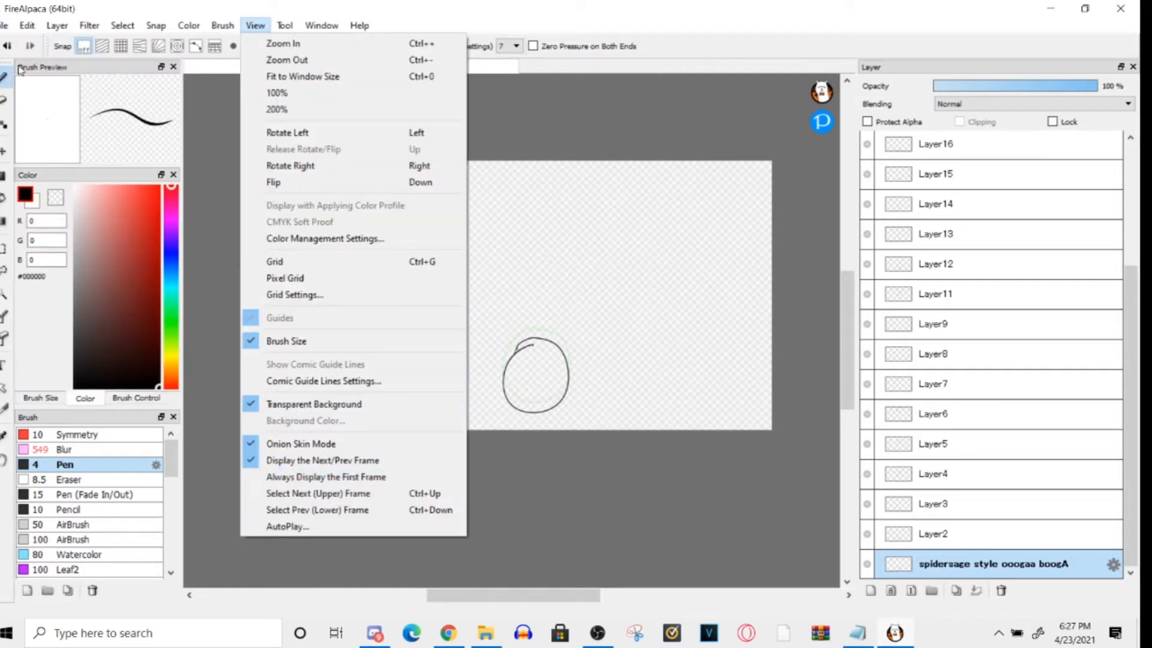
mouse_move(3, 27)
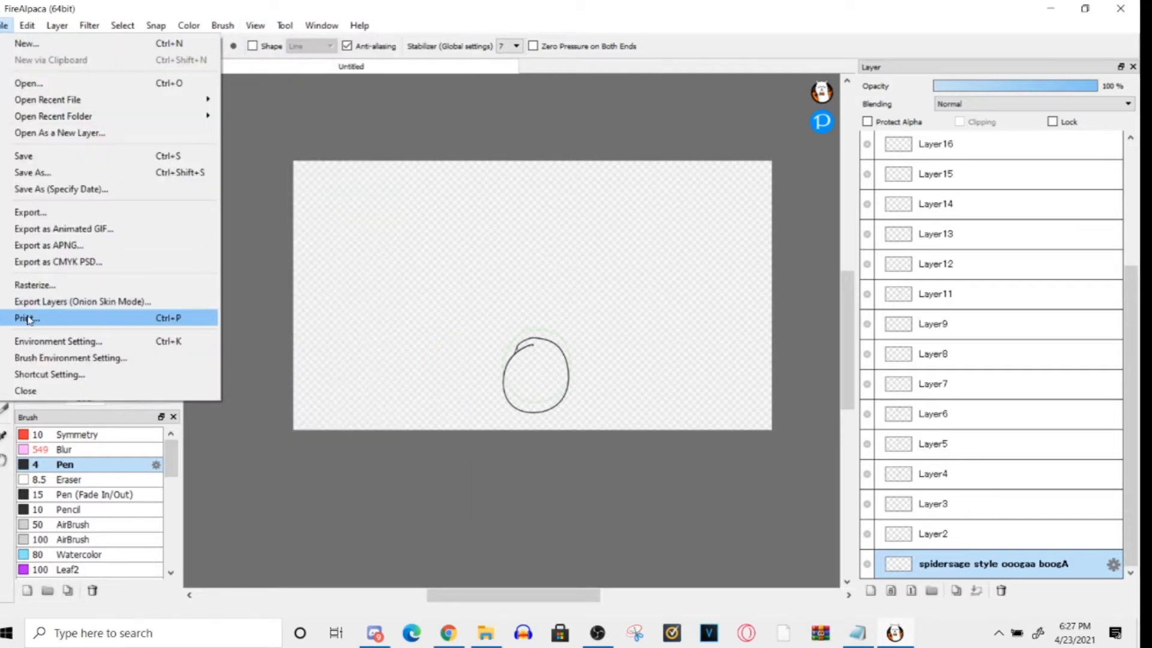
click(2, 6)
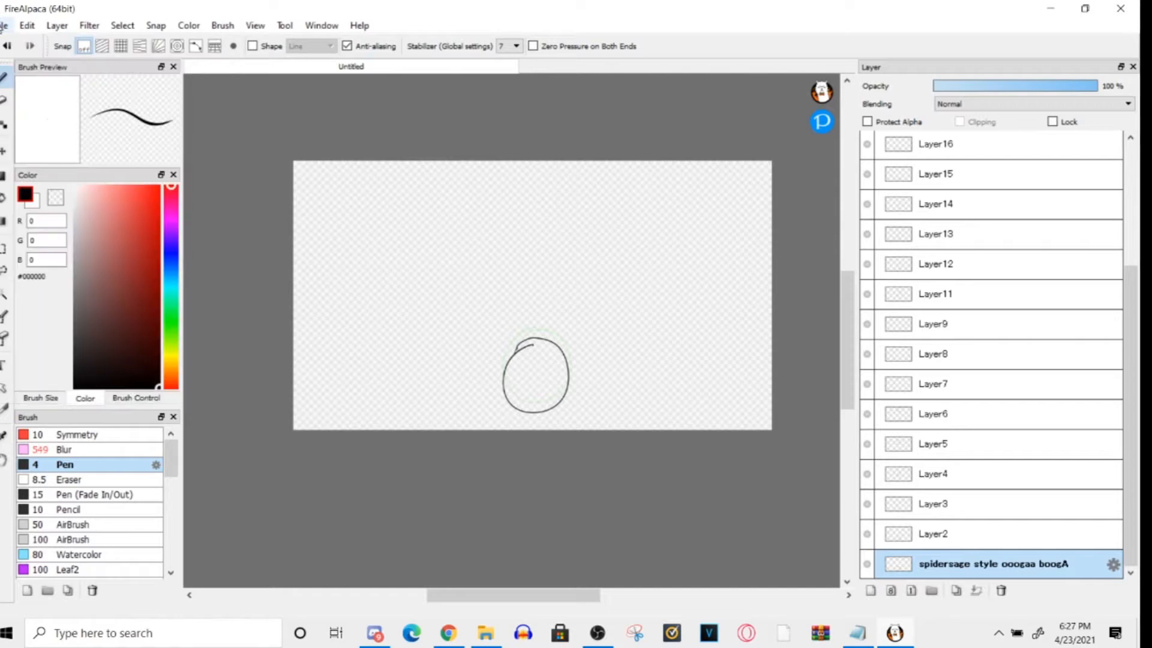
click(3, 26)
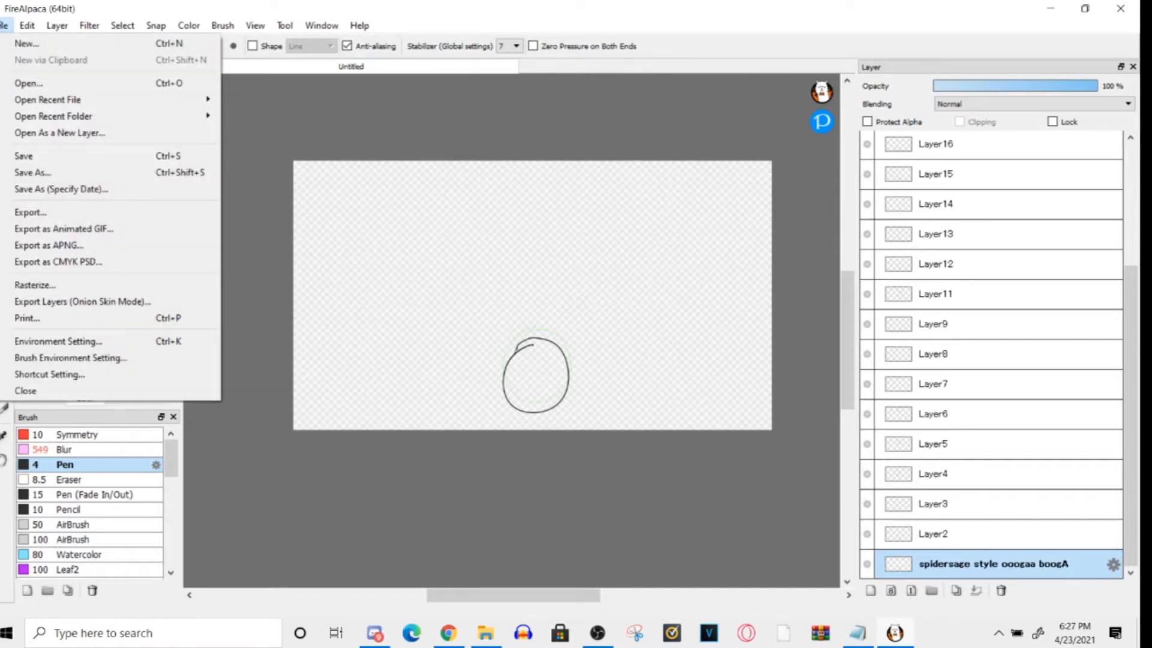
click(9, 8)
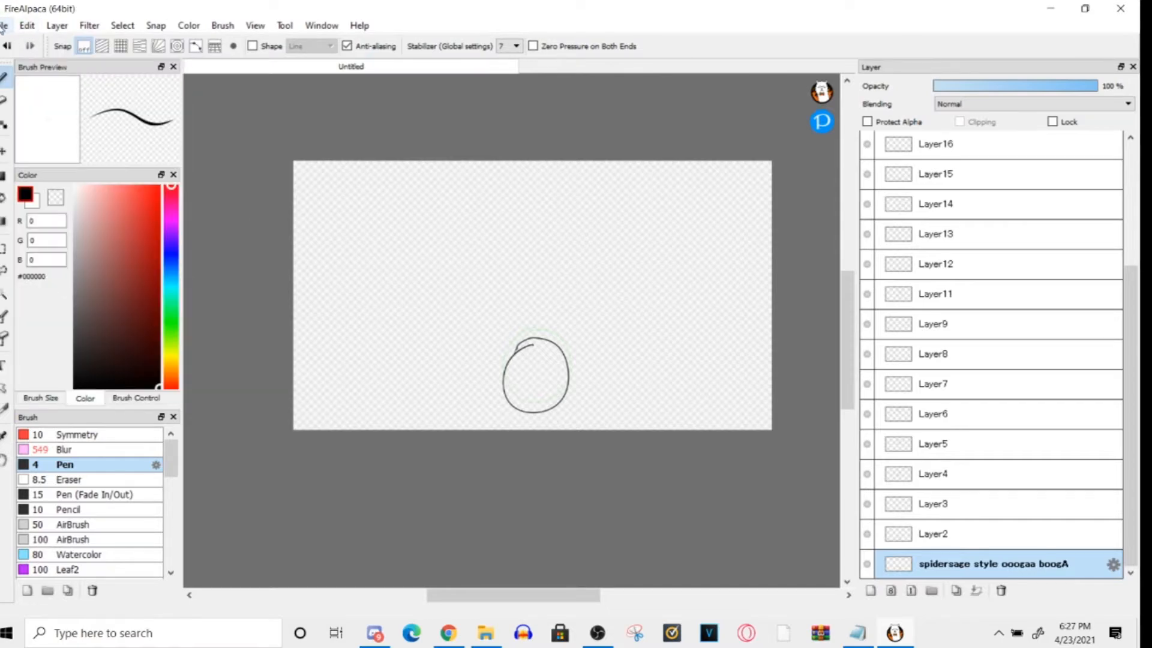
- Export the onion skin layers into the desktop folder for aj with a transparent background
click(2, 29)
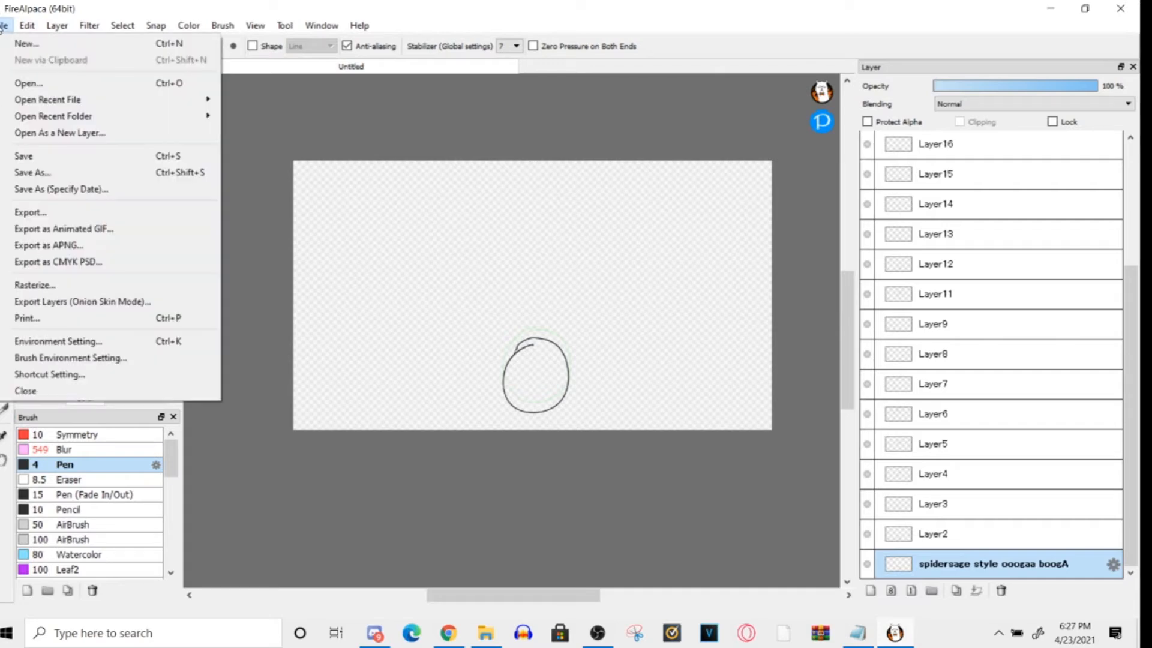
click(36, 302)
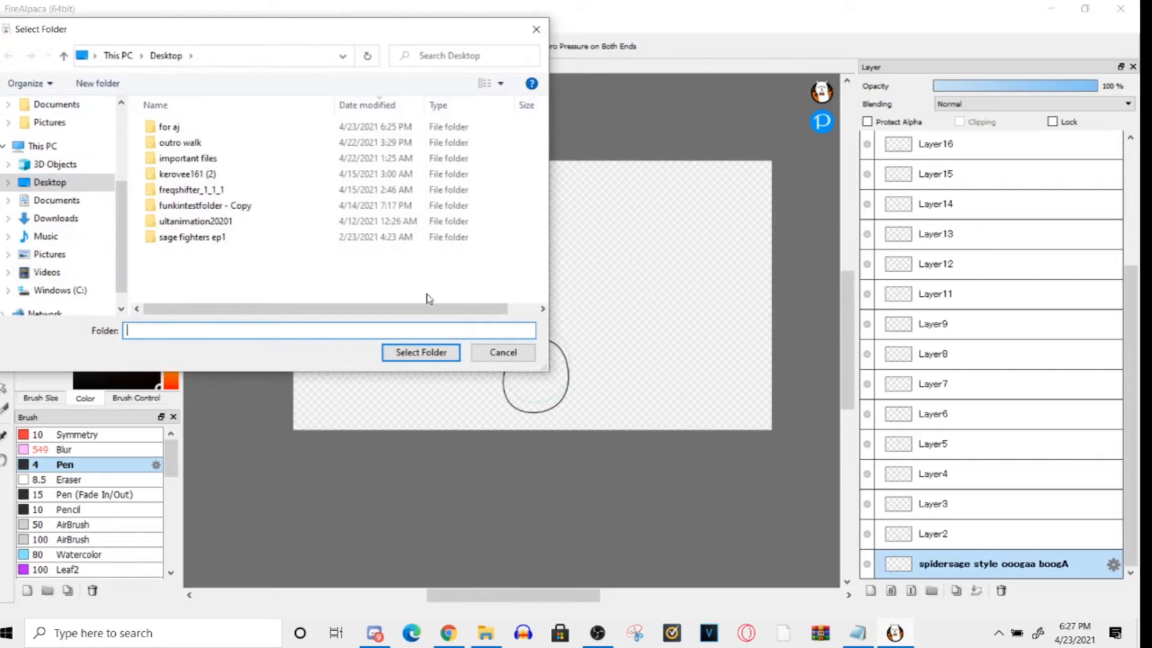
click(174, 127)
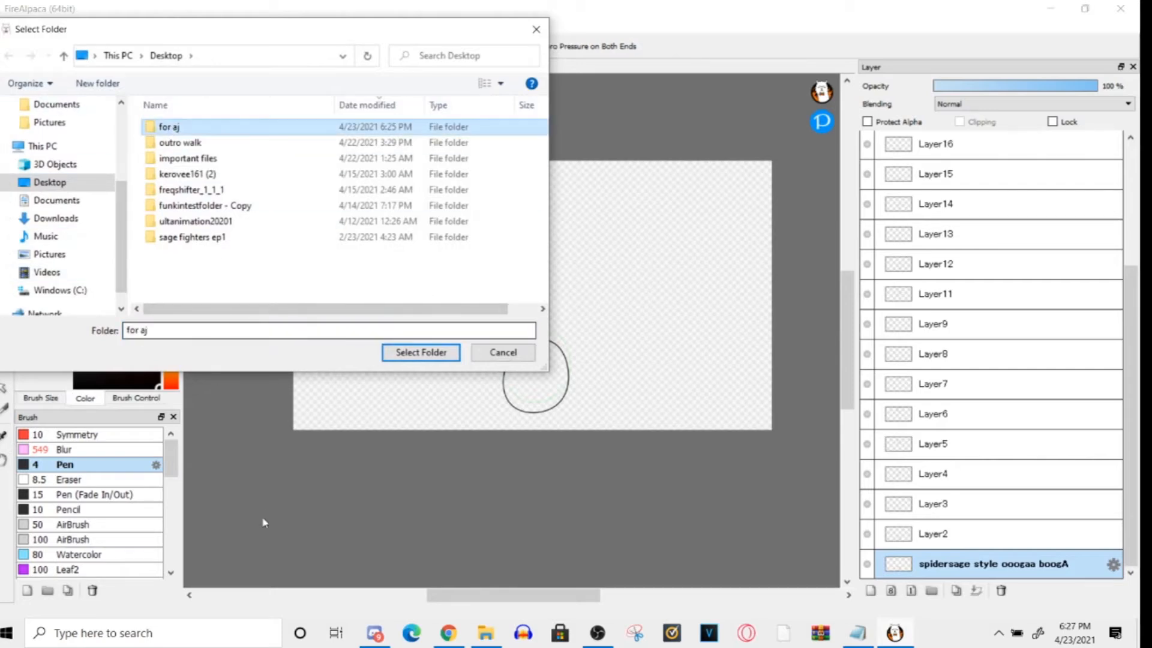
click(411, 354)
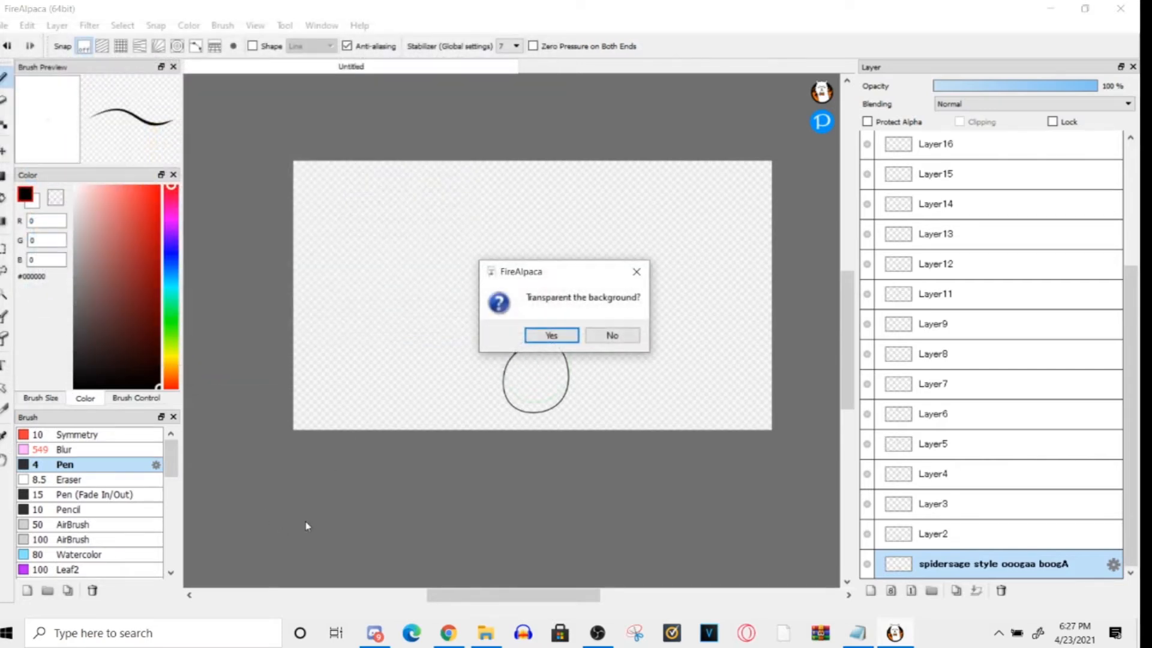
click(550, 335)
- Switch to File Explorer and delete all the exported frame images from the for aj folder
click(486, 635)
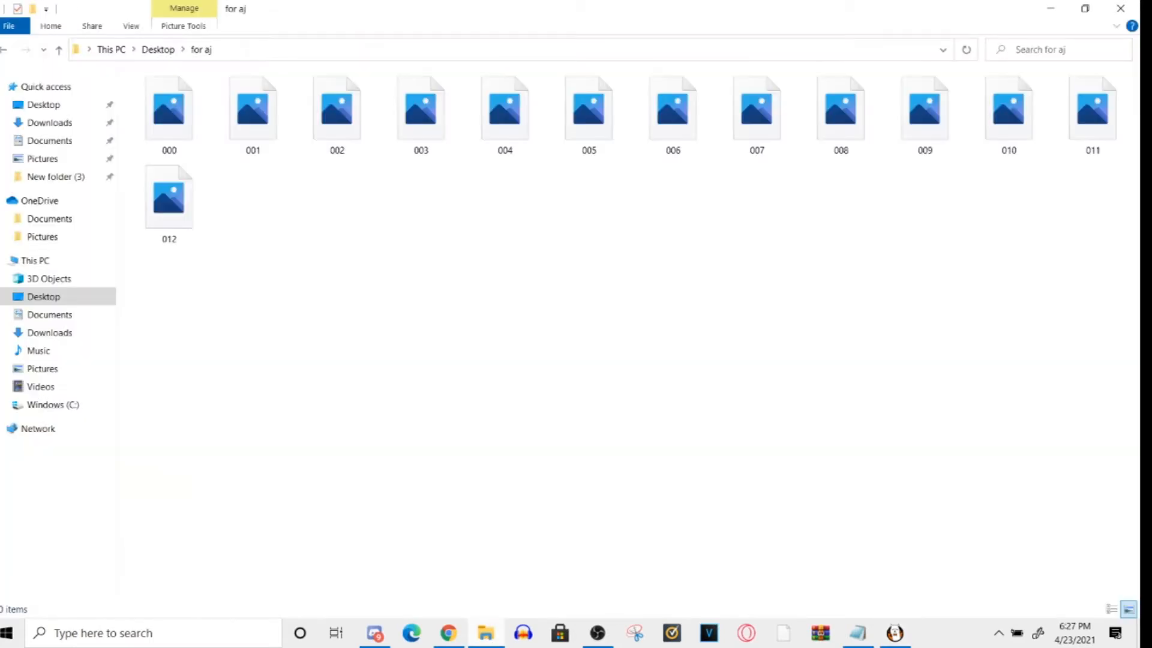
drag(219, 168, 209, 113)
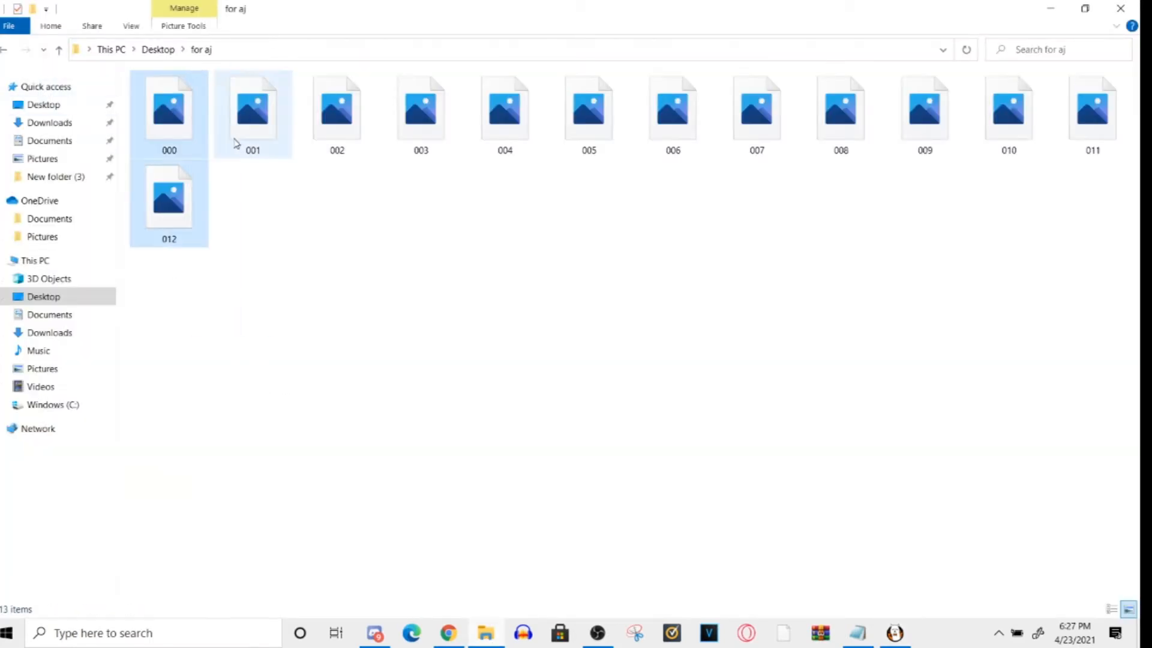
drag(176, 291, 1129, 62)
right_click(854, 41)
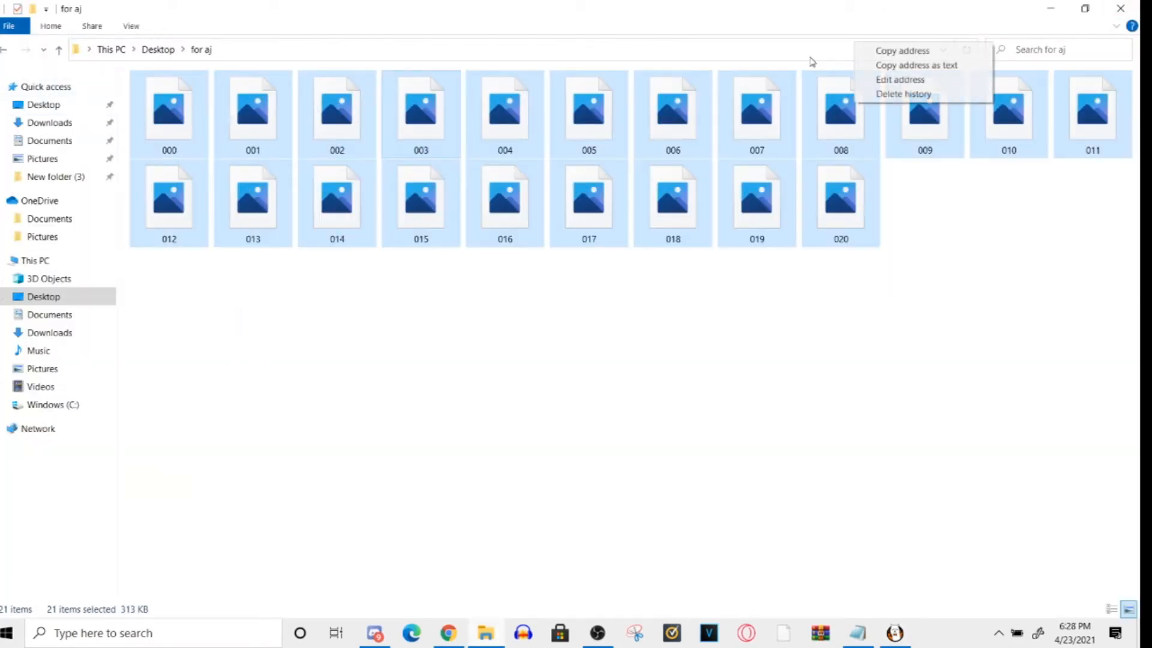
right_click(800, 107)
click(824, 99)
drag(135, 303, 1056, 106)
right_click(1056, 106)
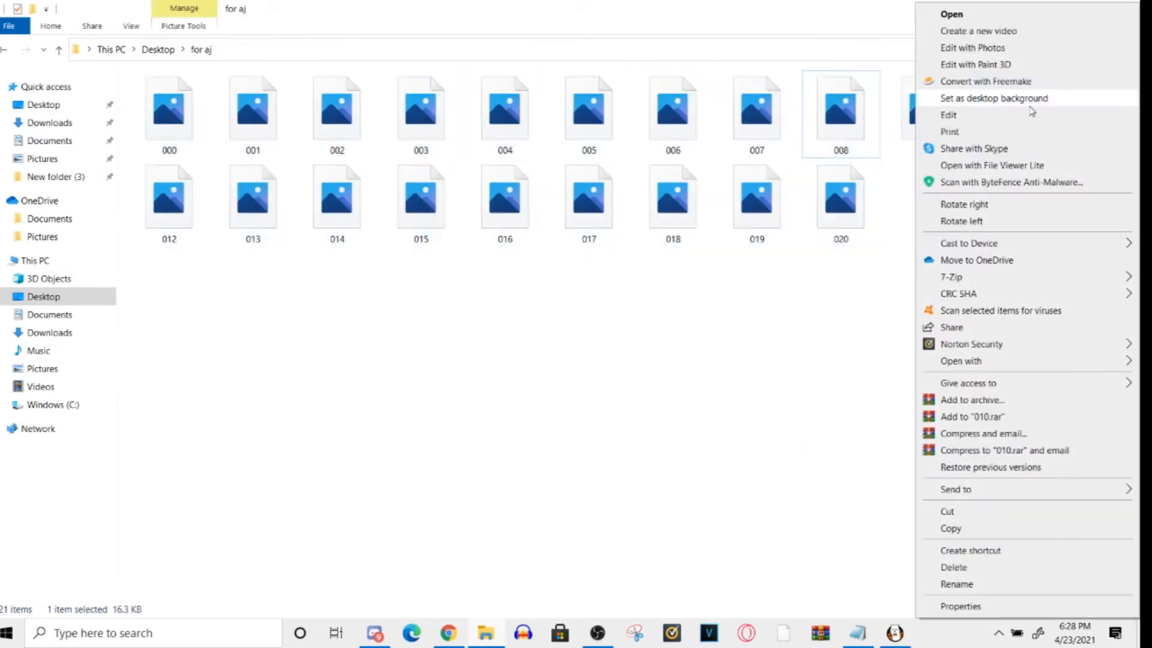
drag(154, 295, 1119, 42)
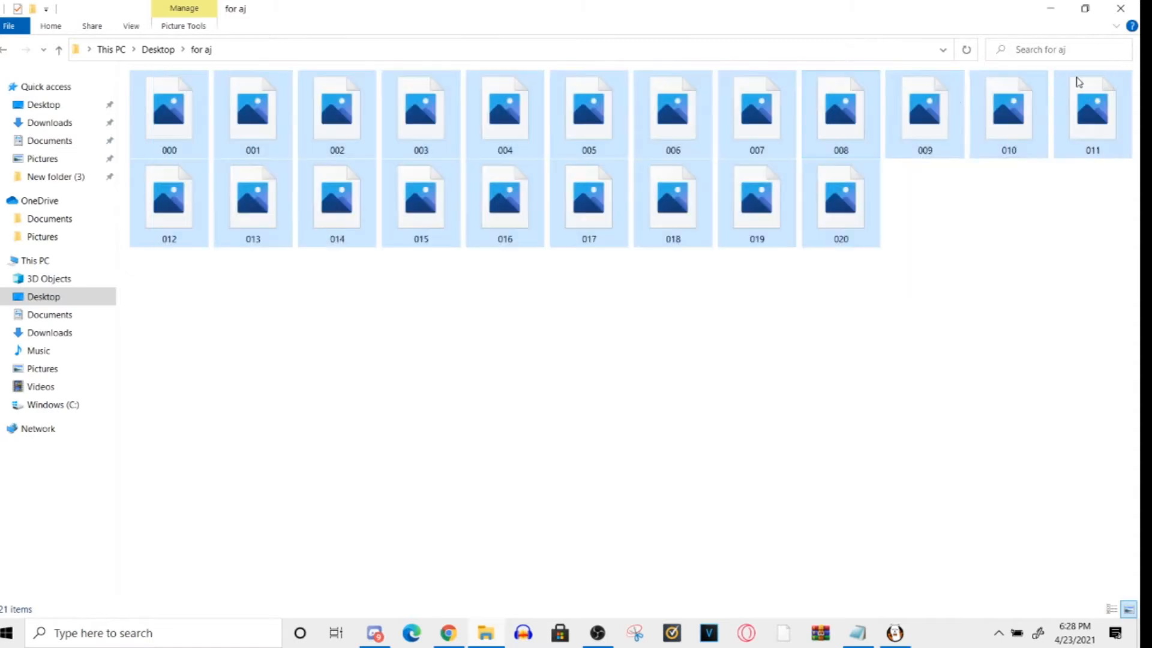
right_click(954, 99)
click(1068, 529)
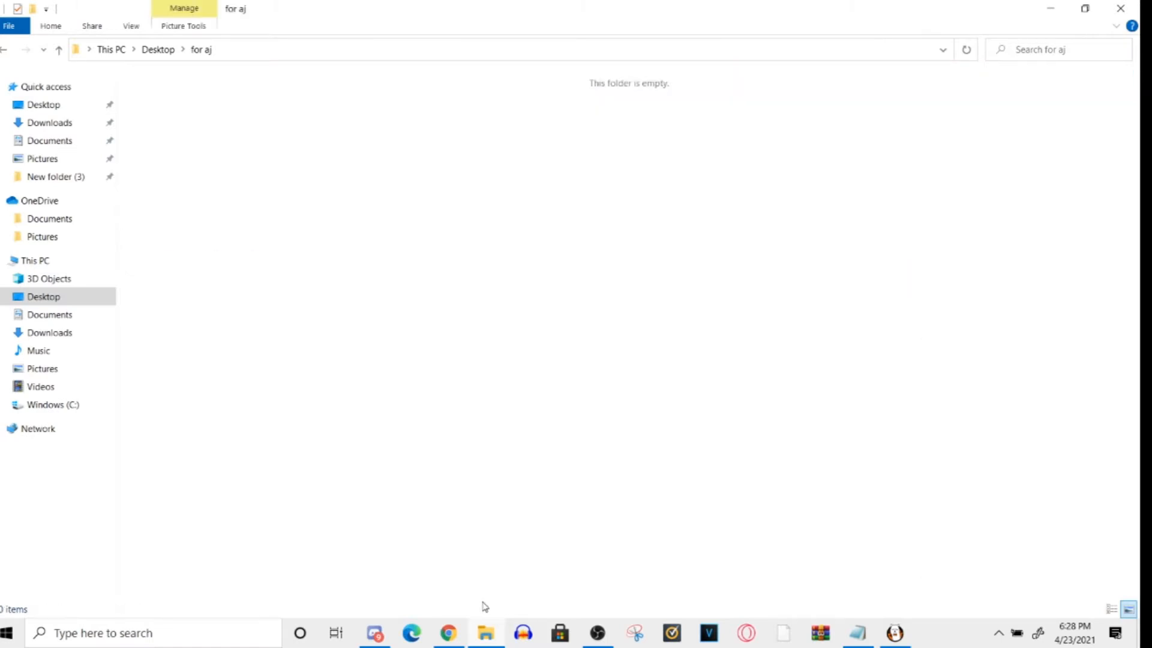
- Switch to FireAlpaca, export the onion skin layers into the for aj folder without a transparent background, and check the exported frames in File Explorer
click(593, 636)
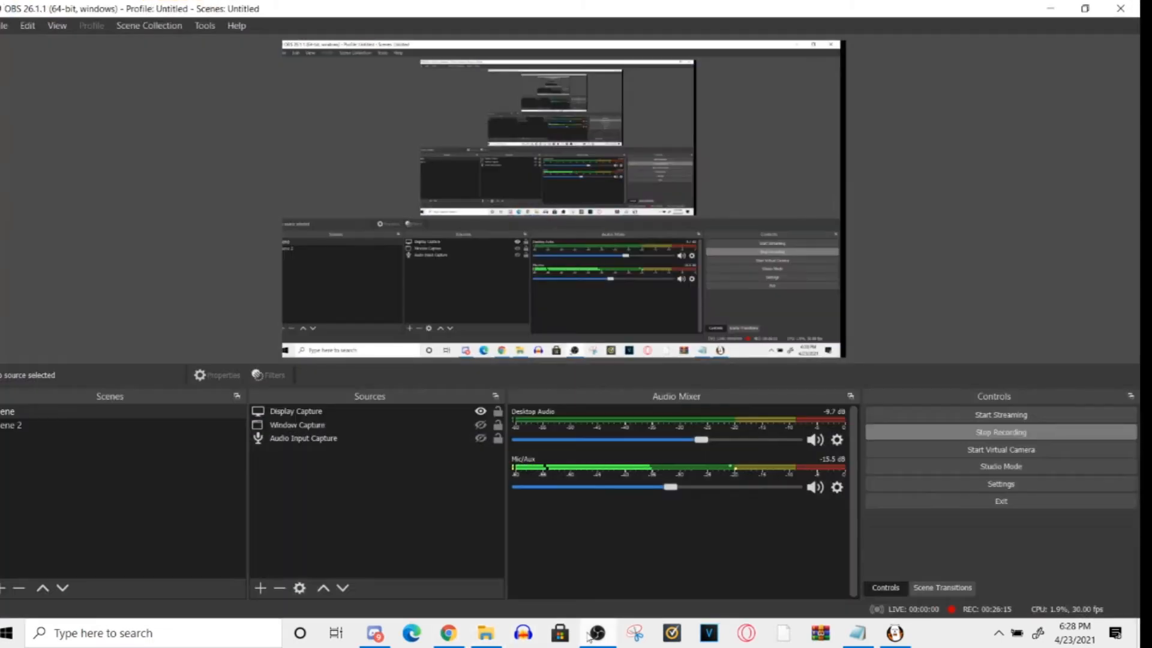
click(894, 636)
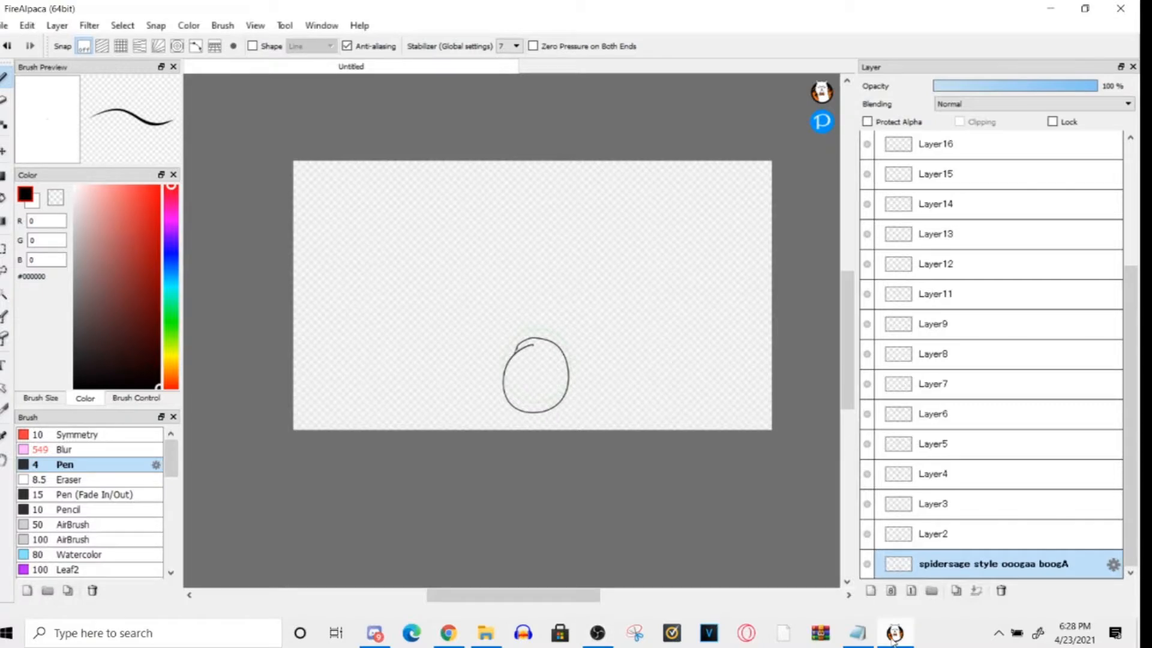
click(5, 25)
click(46, 301)
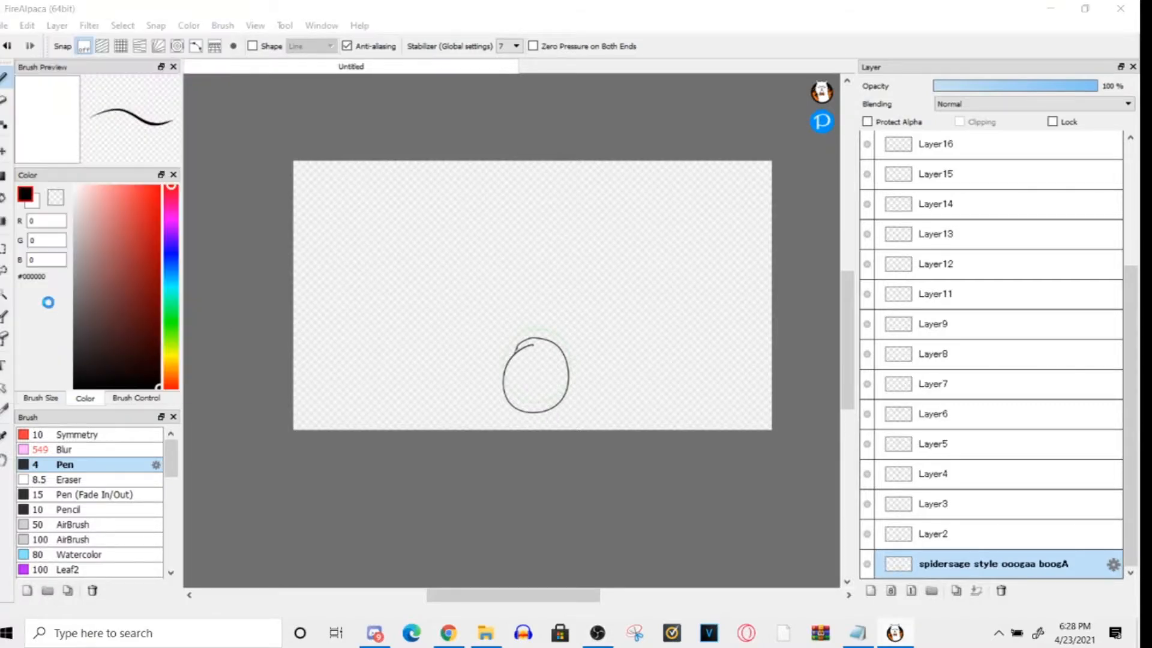
click(163, 126)
click(391, 351)
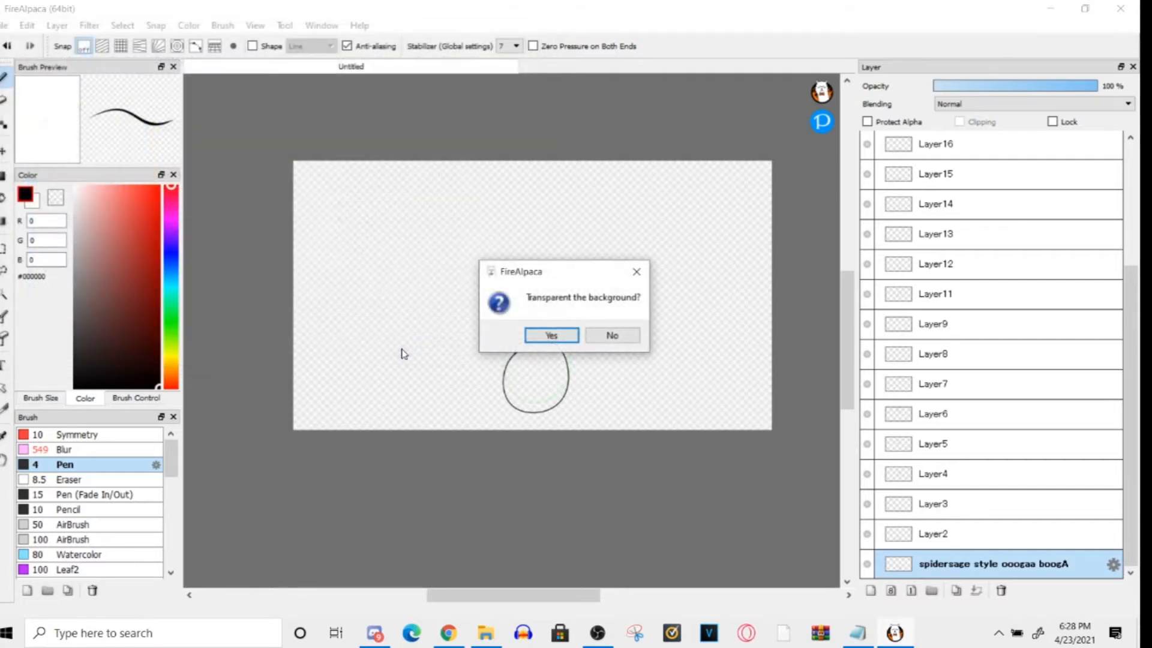
click(615, 337)
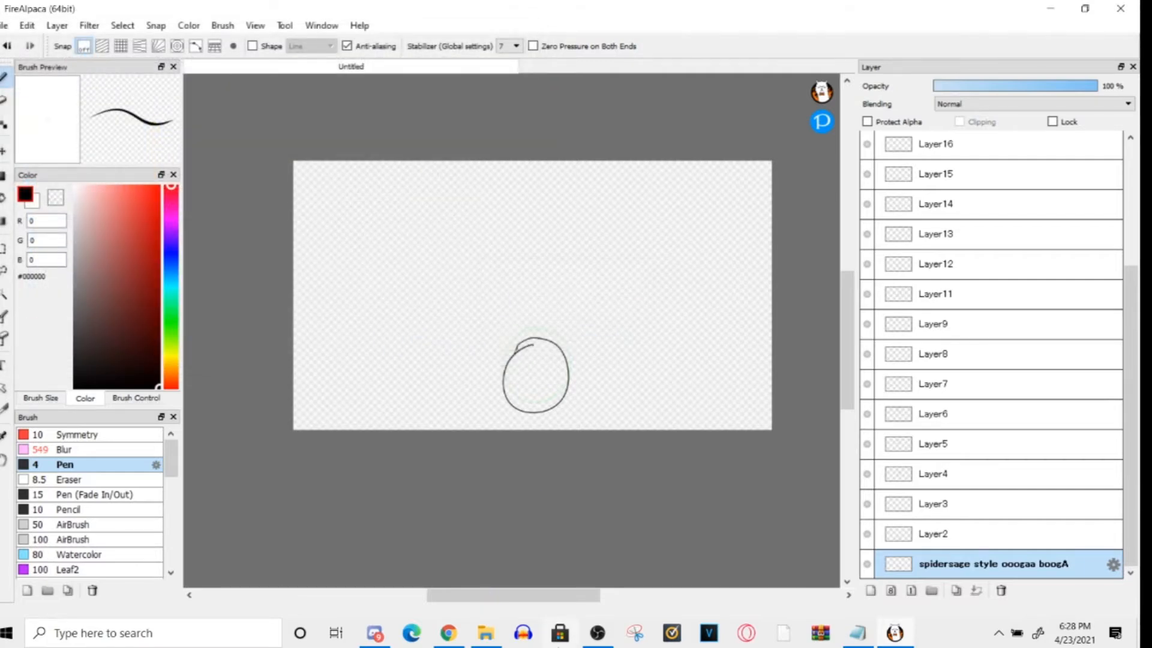
click(486, 633)
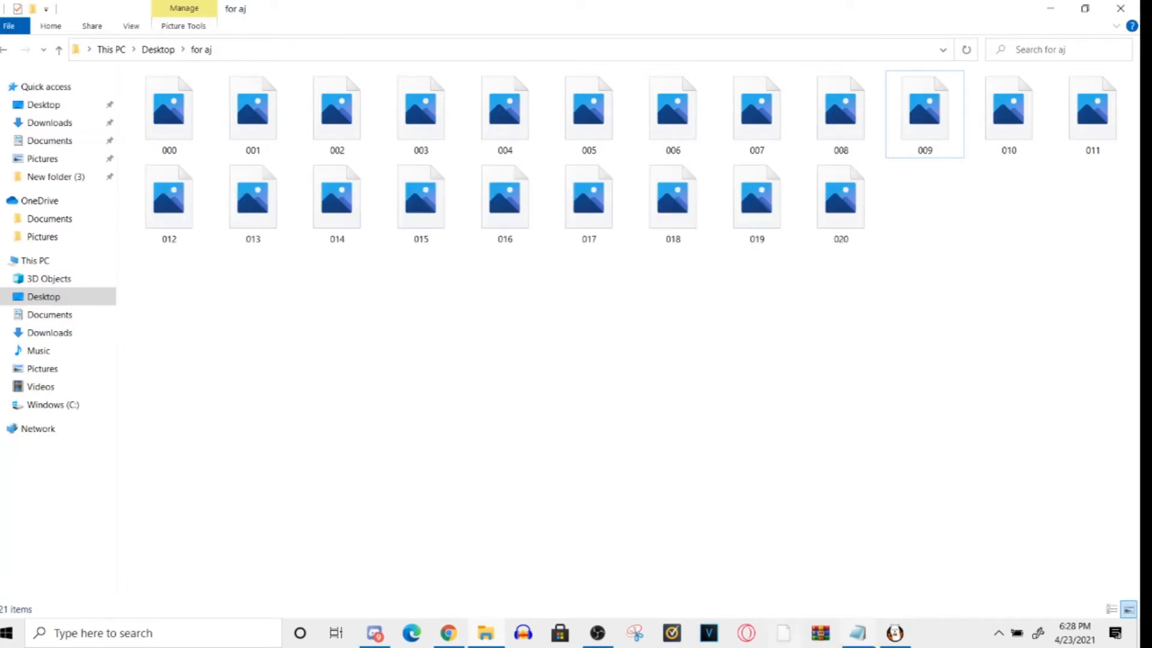
click(894, 633)
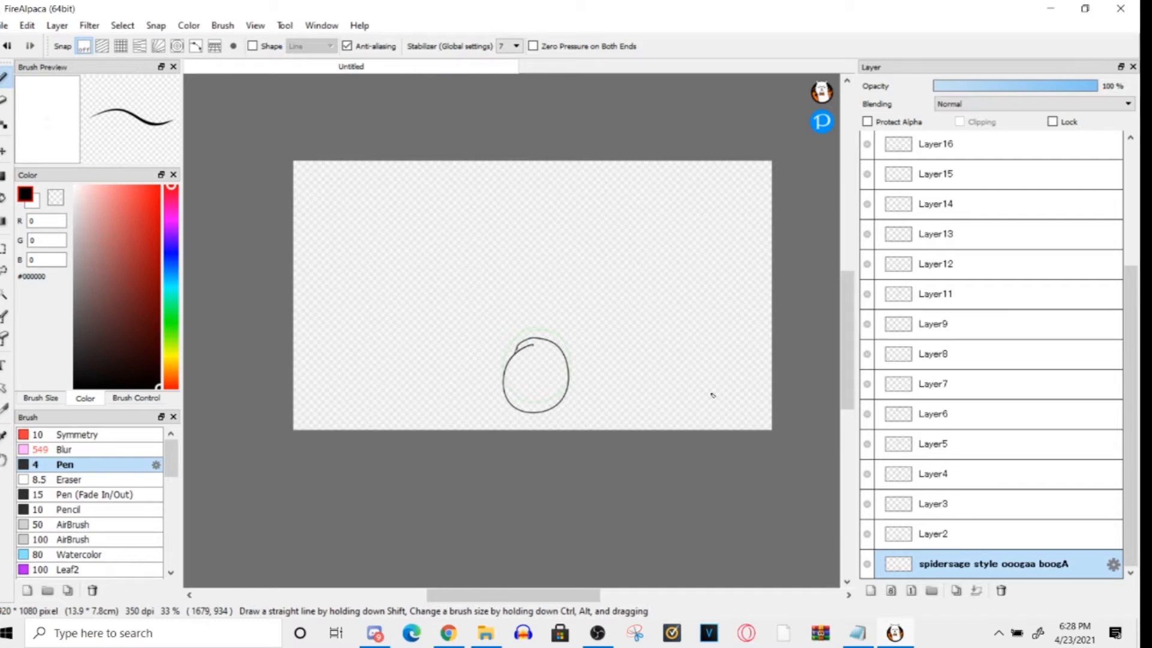
click(3, 25)
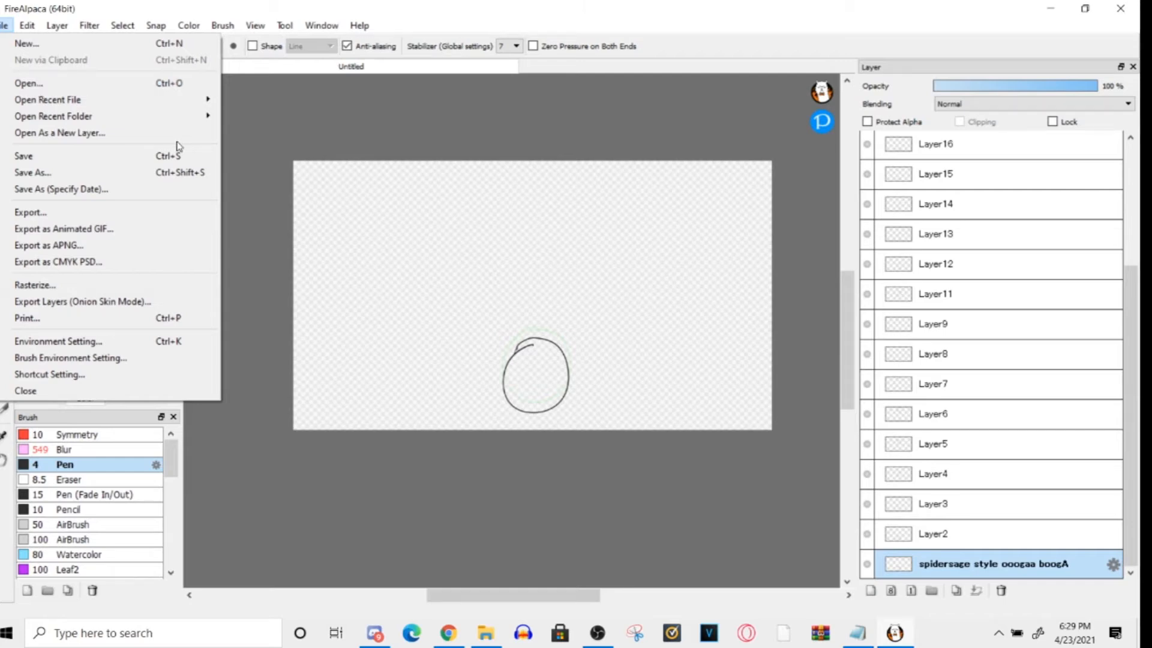
mouse_move(374, 633)
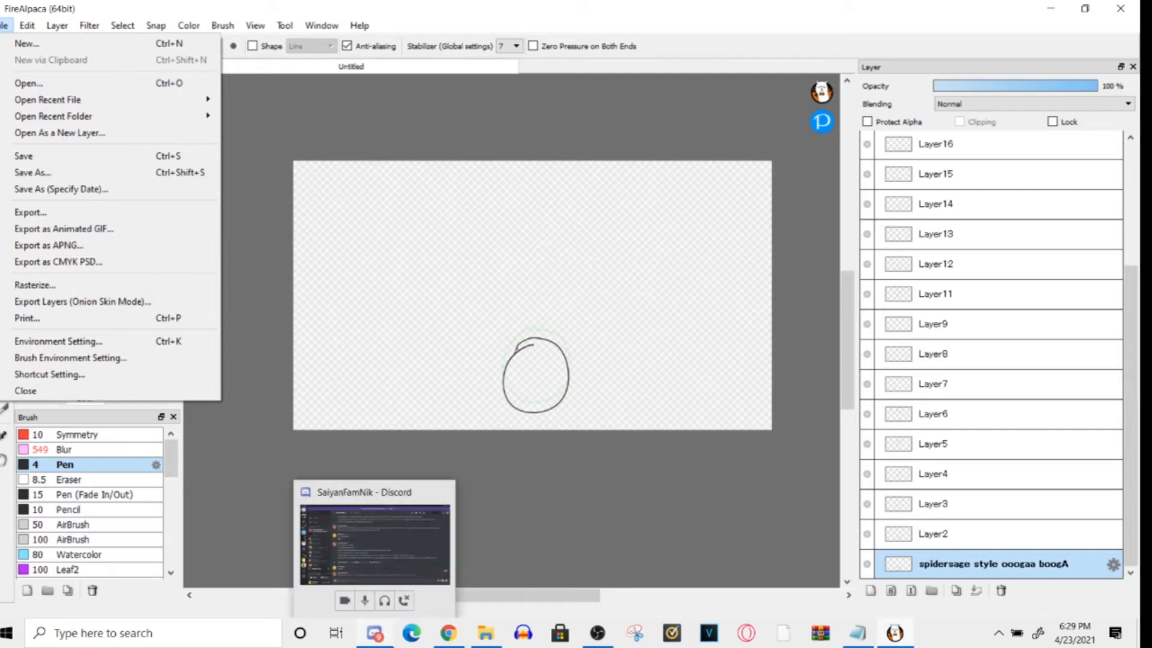
click(343, 197)
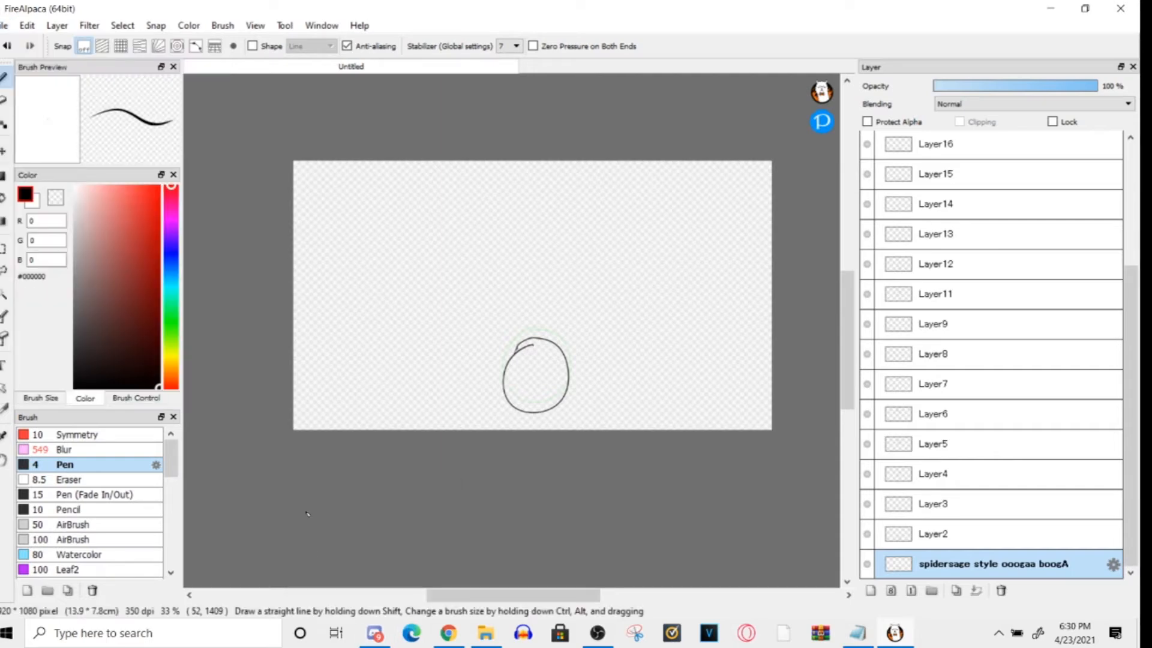
key(alt+f)
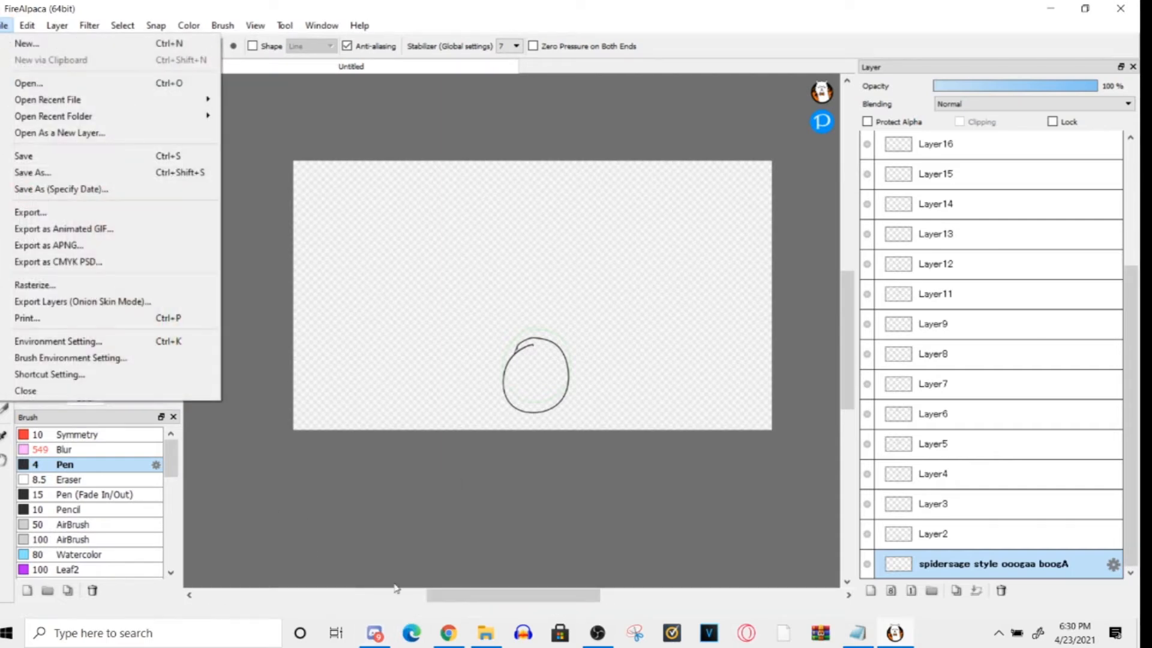
- Switch to VEGAS Pro with the empty Untitled project
click(472, 633)
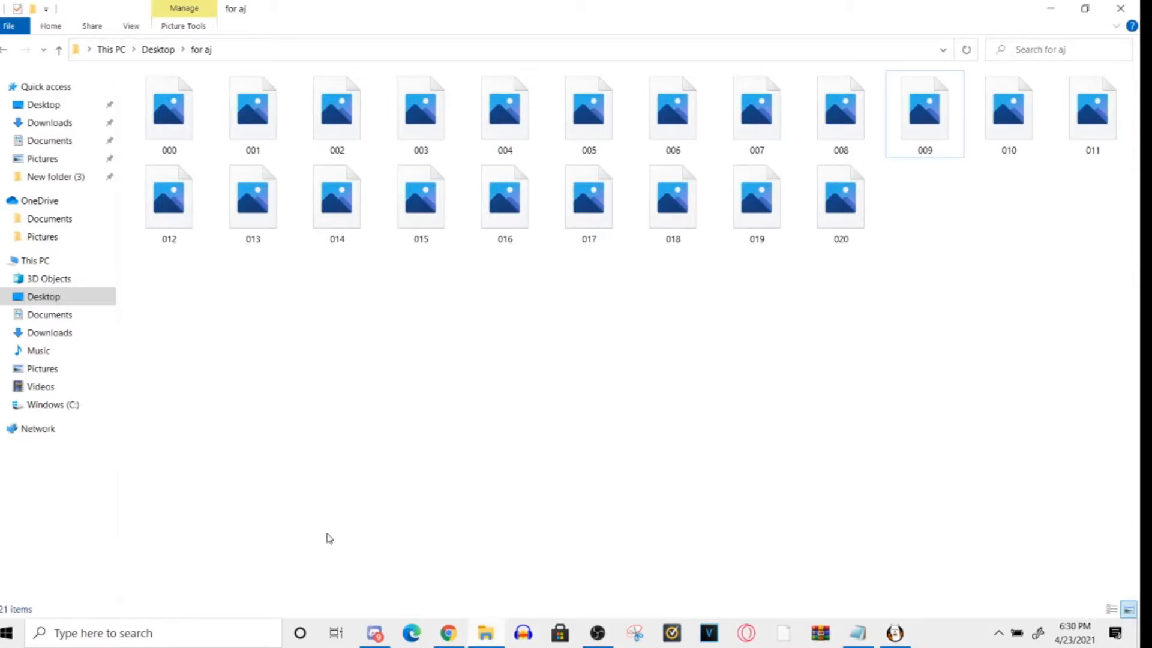
click(598, 634)
click(708, 633)
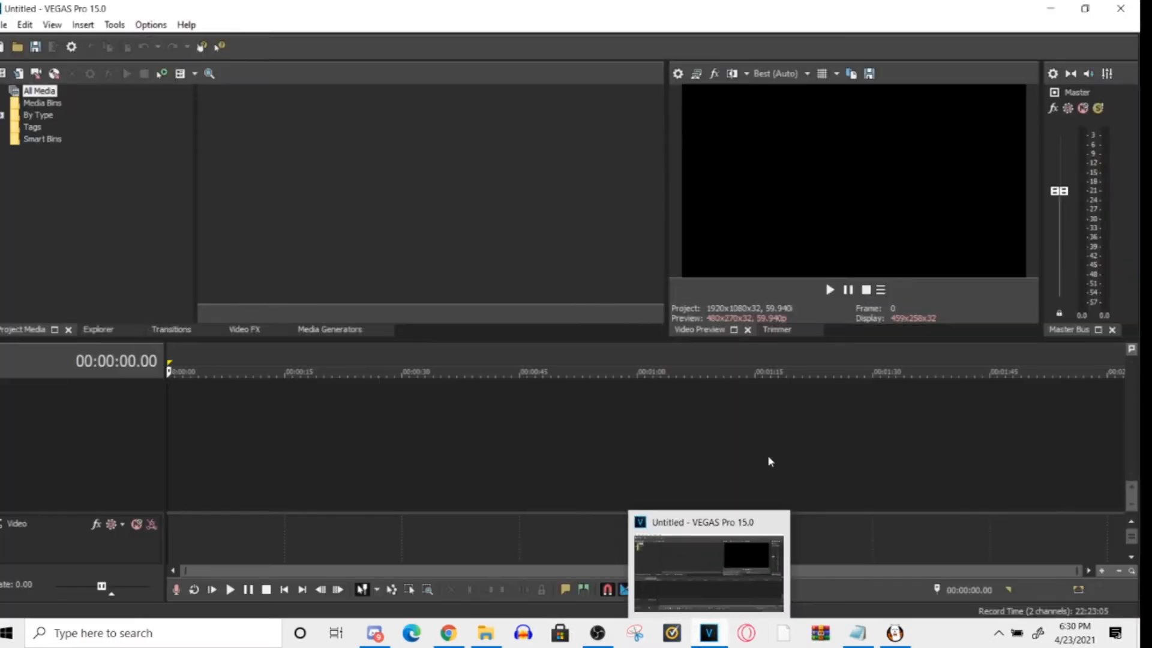
scroll(305, 442, up, 3)
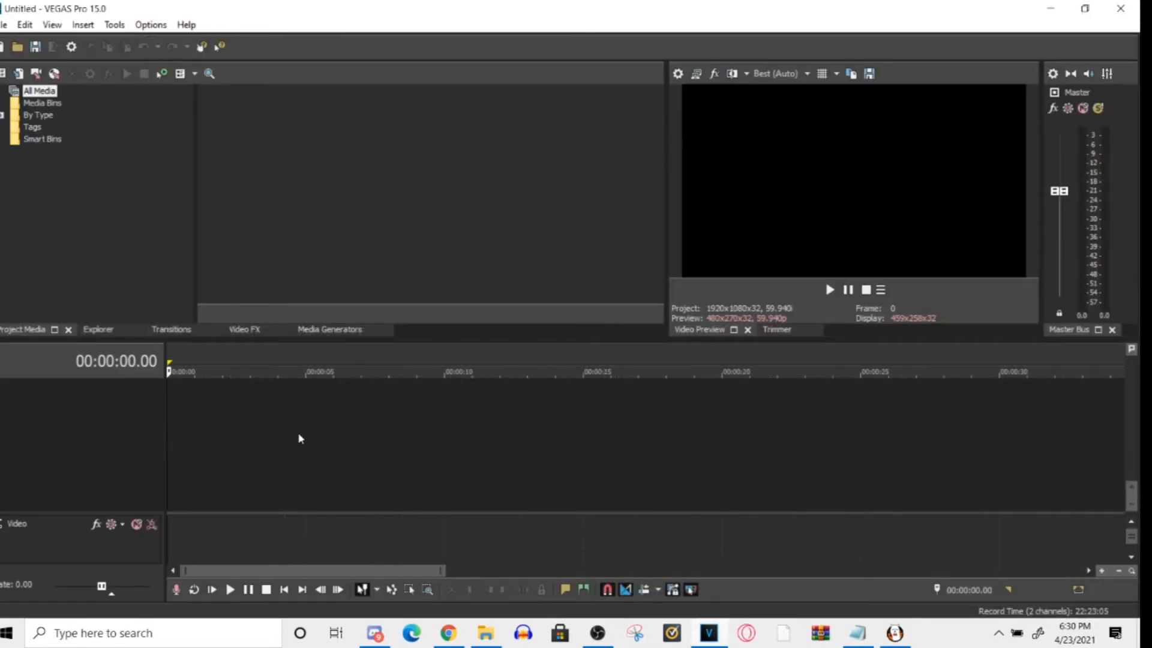
scroll(298, 438, down, 3)
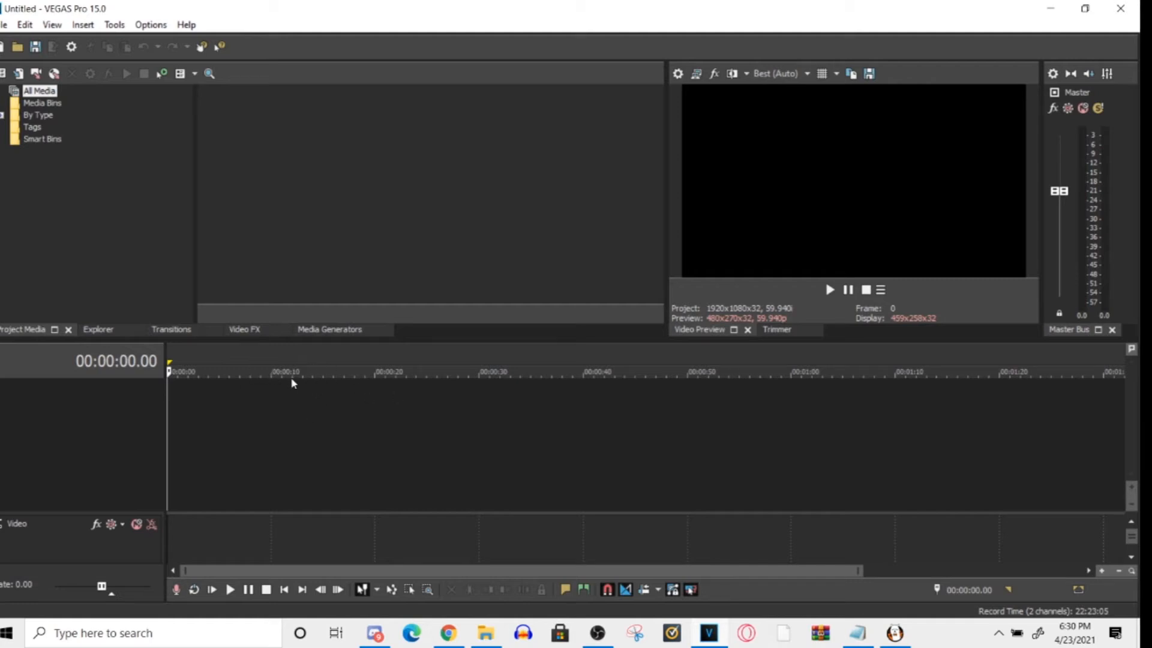
scroll(301, 393, up, 3)
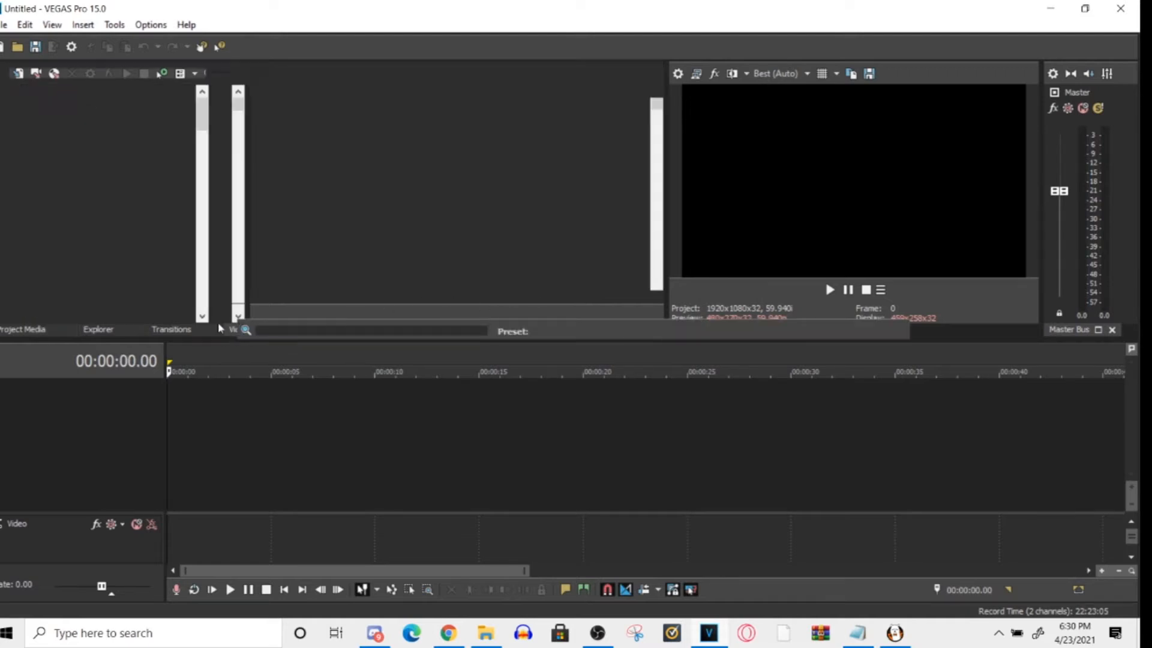
- Close the floating Video FX window, leaving the Transitions presets docked above the timeline
click(654, 423)
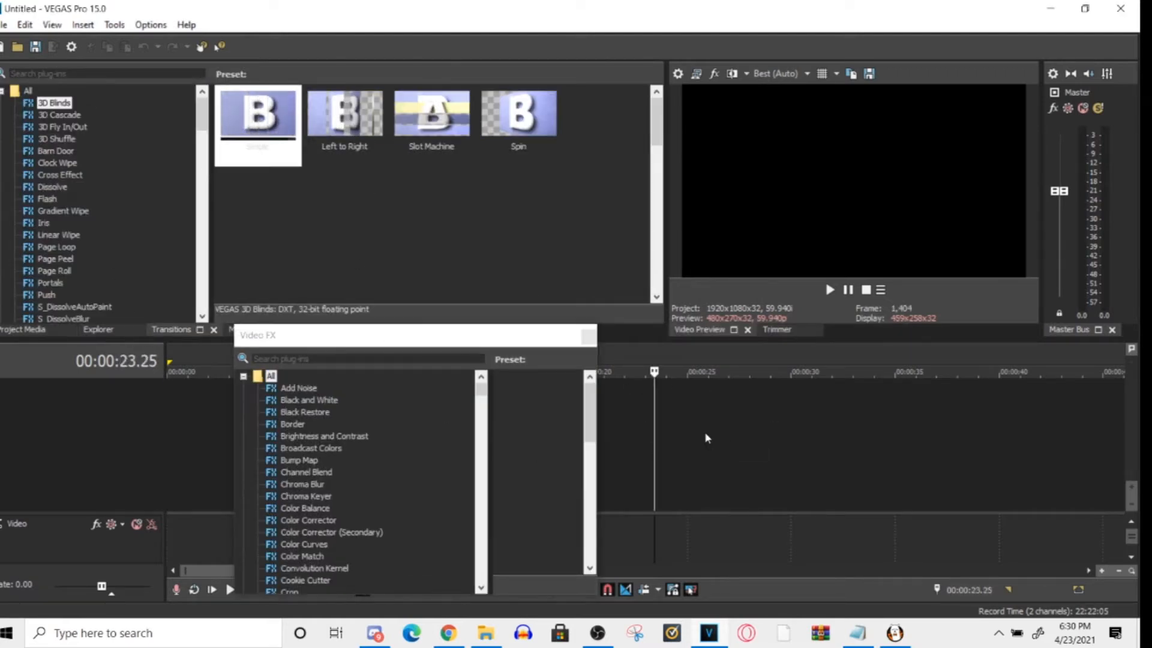
click(653, 432)
click(588, 335)
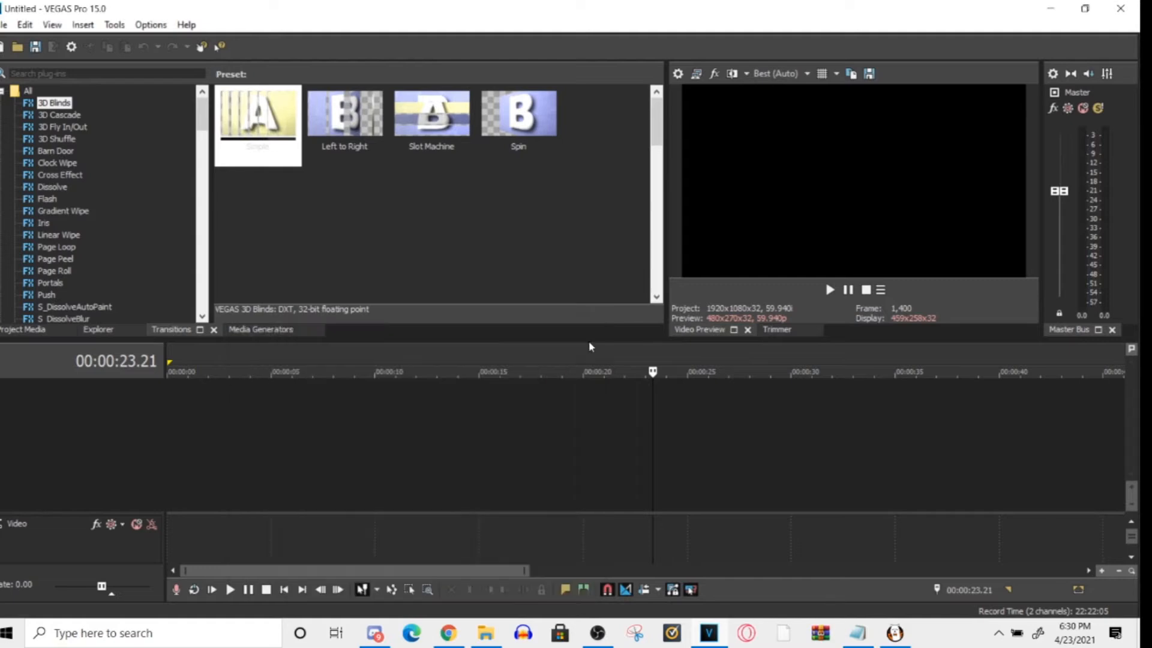
scroll(362, 443, down, 5)
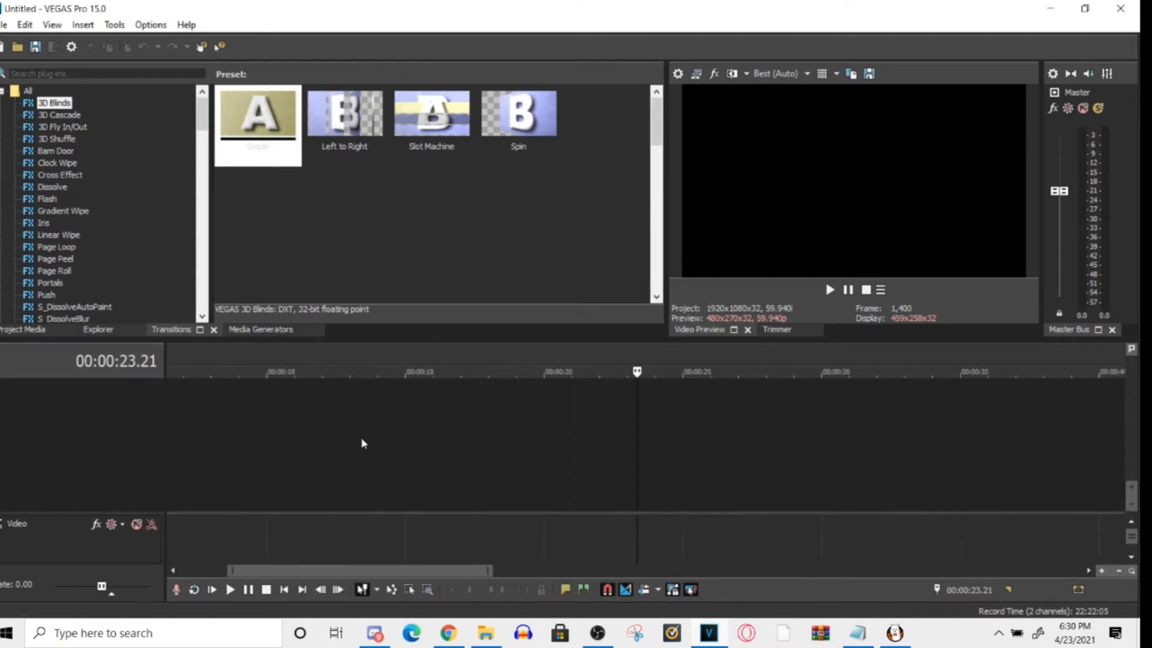
click(4, 25)
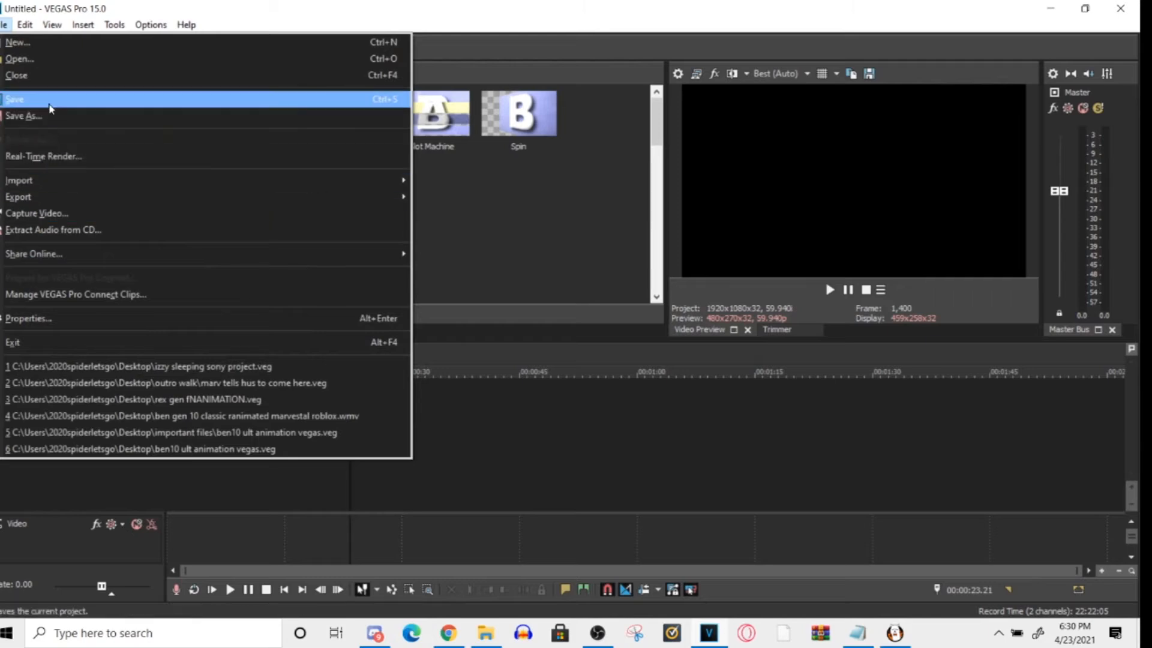
click(632, 287)
click(657, 478)
- Switch to File Explorer, select all frame images 000 to 020 in the for aj folder, and place them at the start of the VEGAS timeline
click(487, 633)
click(496, 642)
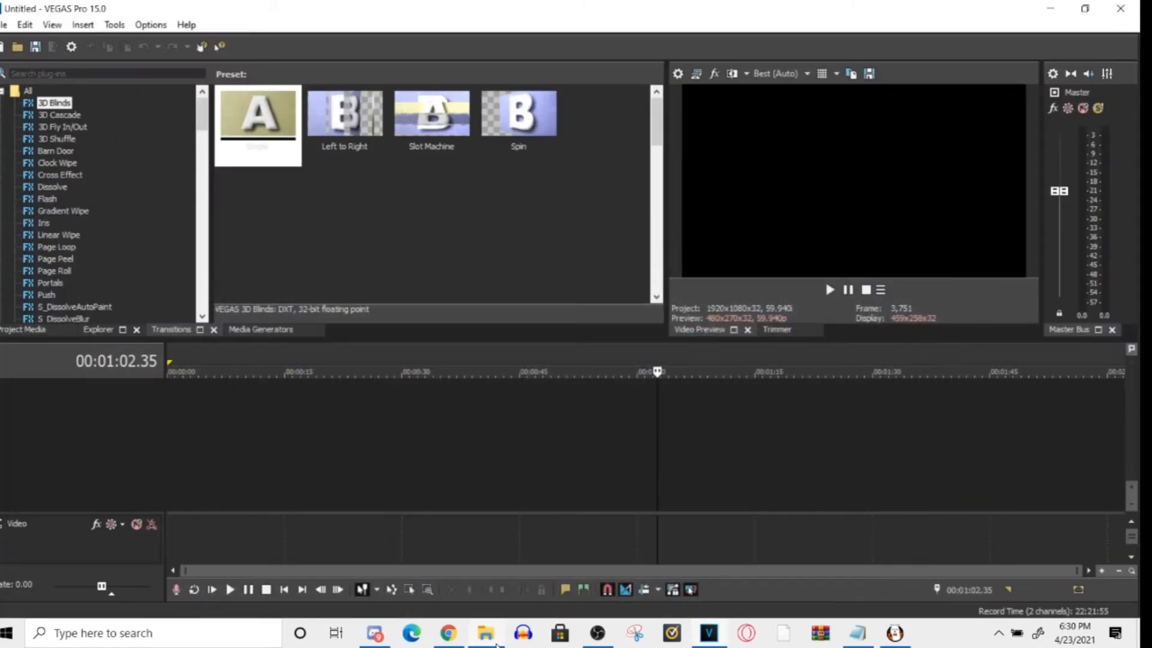
click(487, 633)
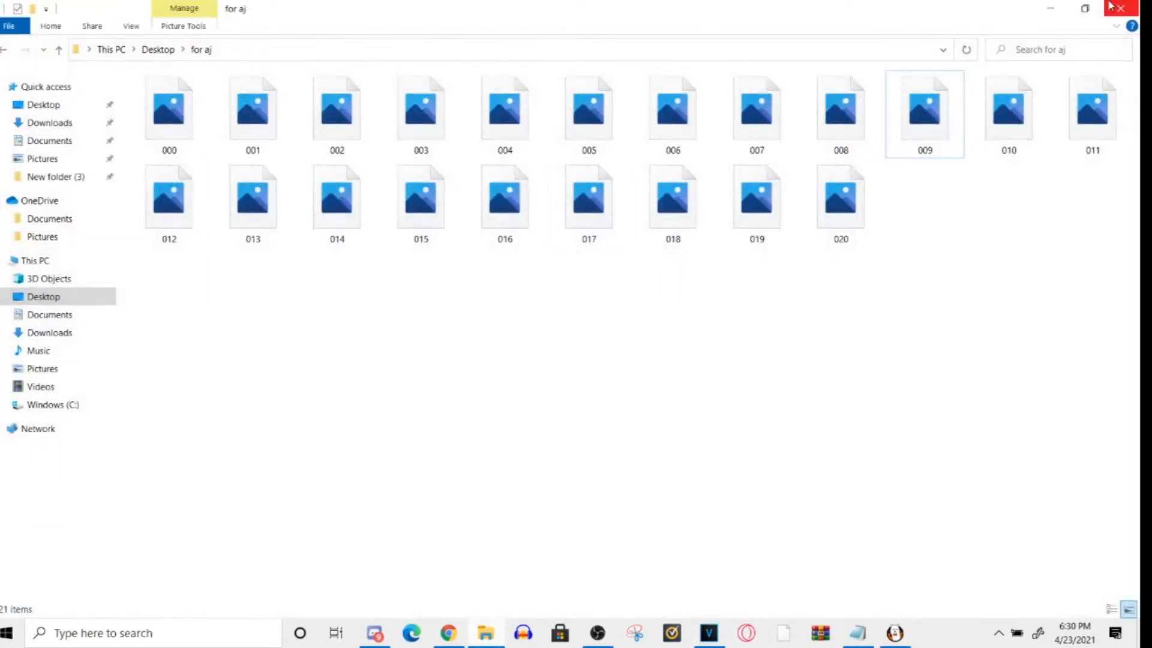
click(1085, 8)
drag(458, 141, 880, 358)
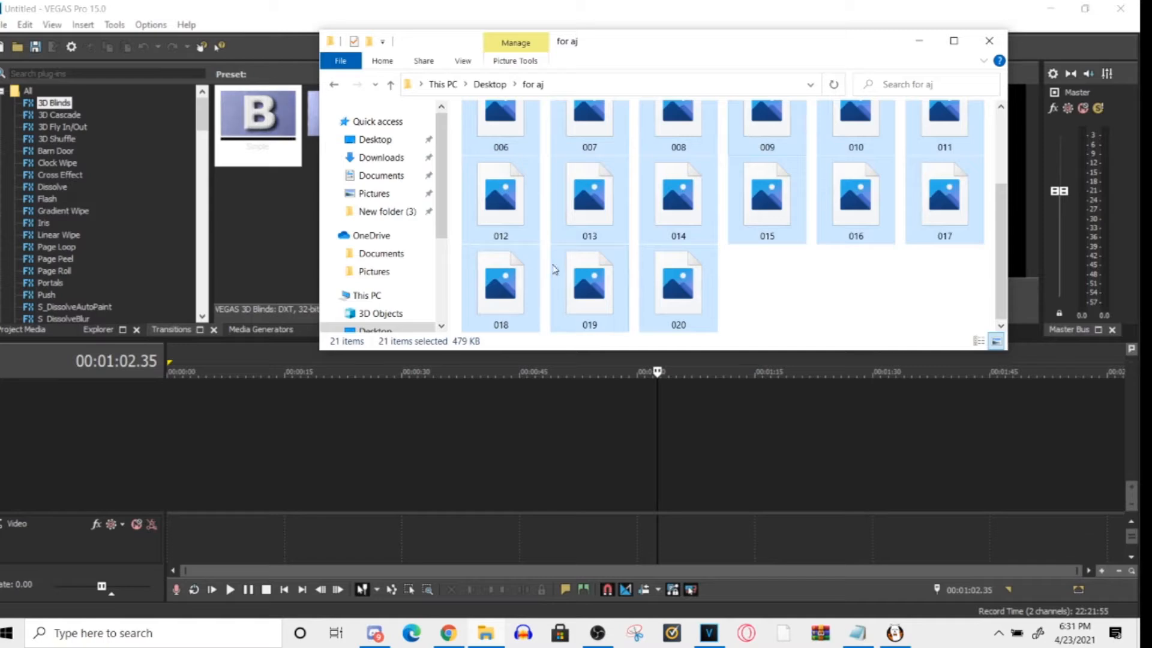
drag(508, 290, 273, 447)
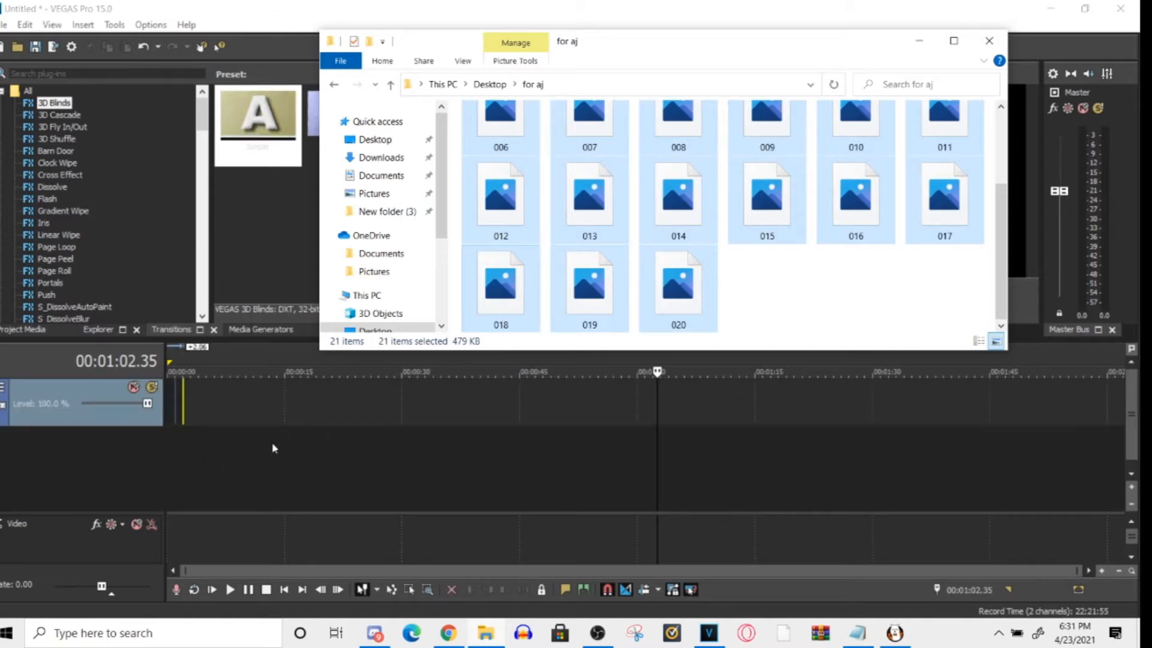
- Play the imported frame sequence from the start of the timeline to preview the bouncing ball, and stop playback
drag(611, 569, 274, 570)
scroll(236, 424, up, 5)
drag(663, 576, 233, 571)
scroll(302, 447, up, 3)
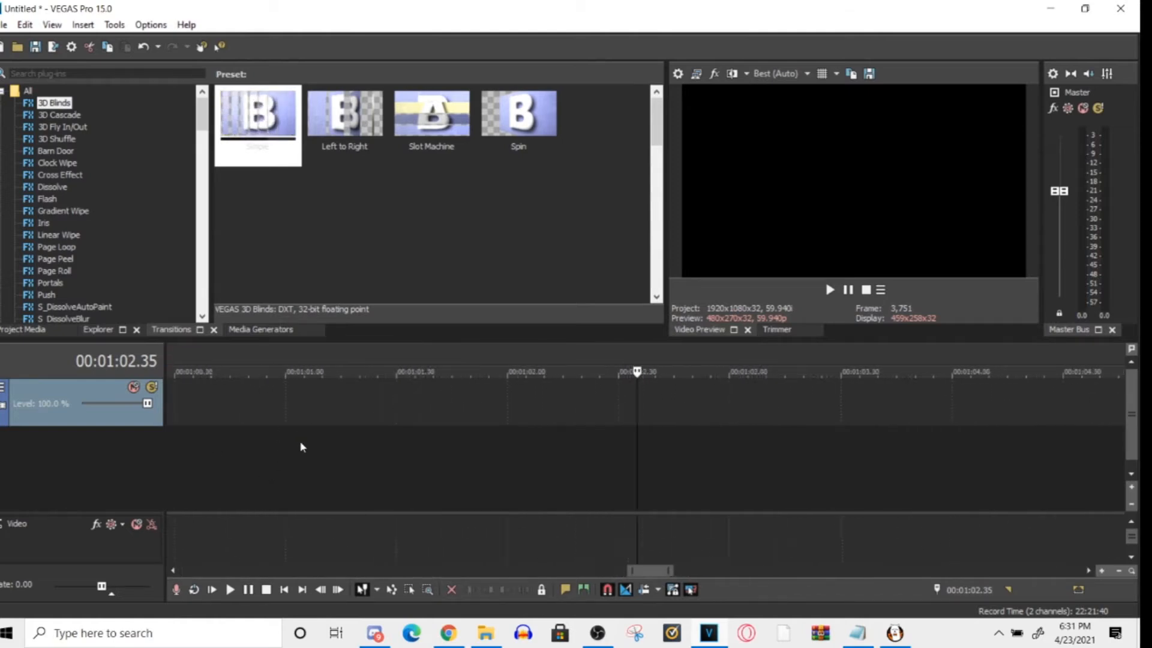
drag(655, 570, 173, 592)
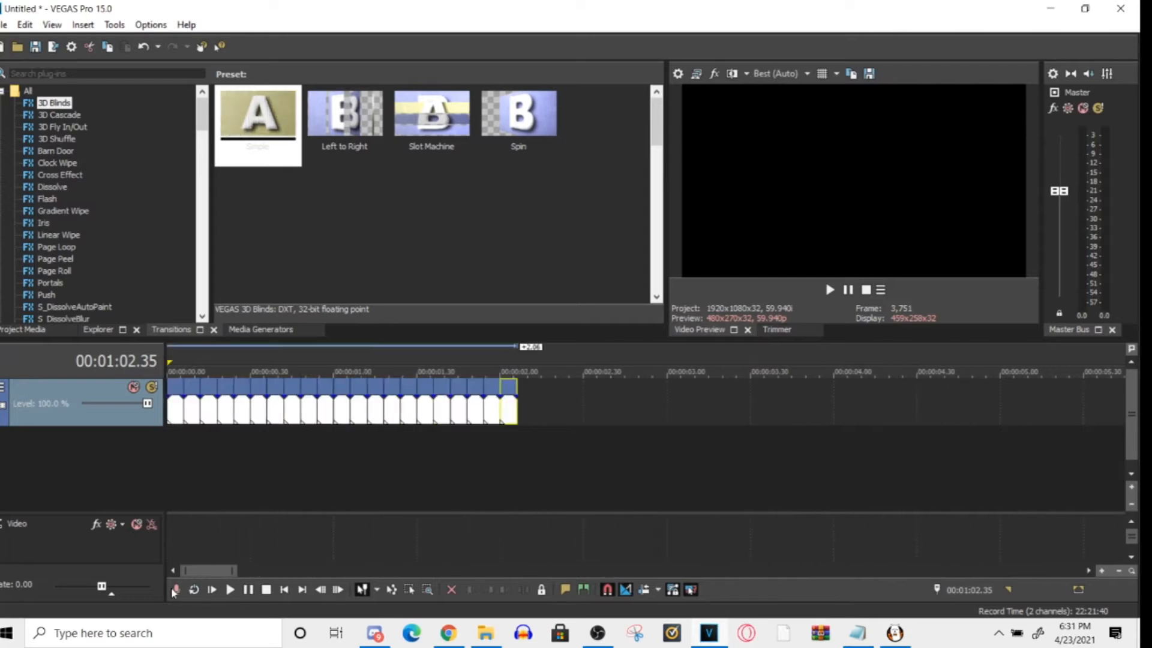
click(209, 460)
click(163, 454)
click(400, 462)
mouse_move(390, 464)
mouse_down()
mouse_move(128, 486)
mouse_move(252, 467)
mouse_move(51, 451)
mouse_up()
key(space)
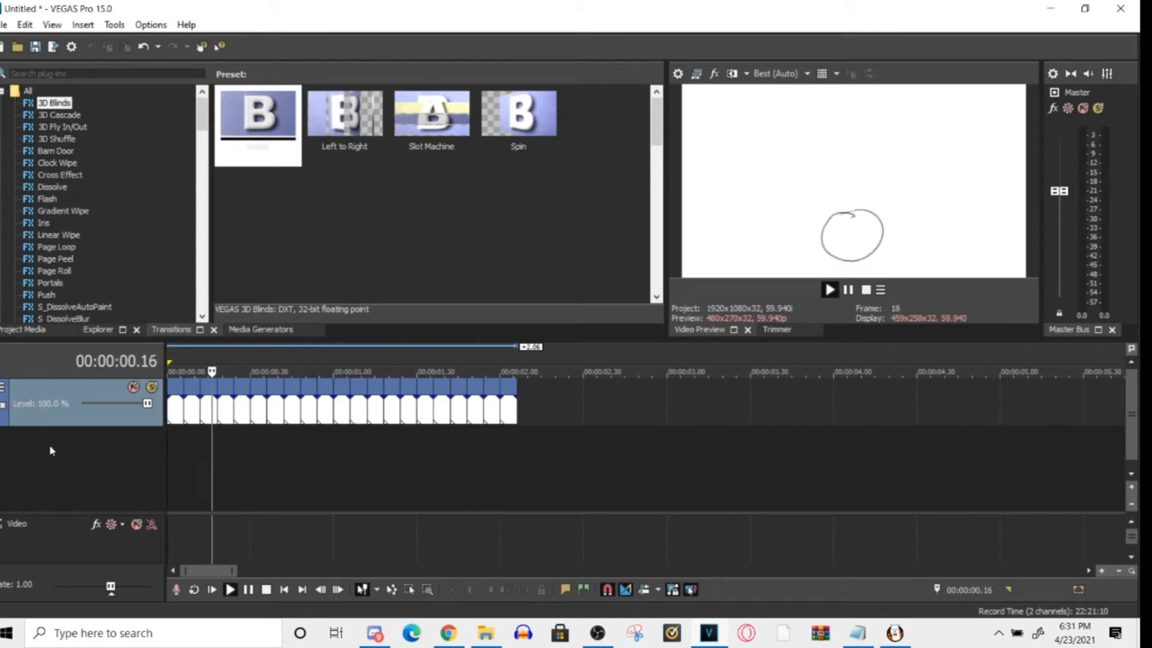
key(space)
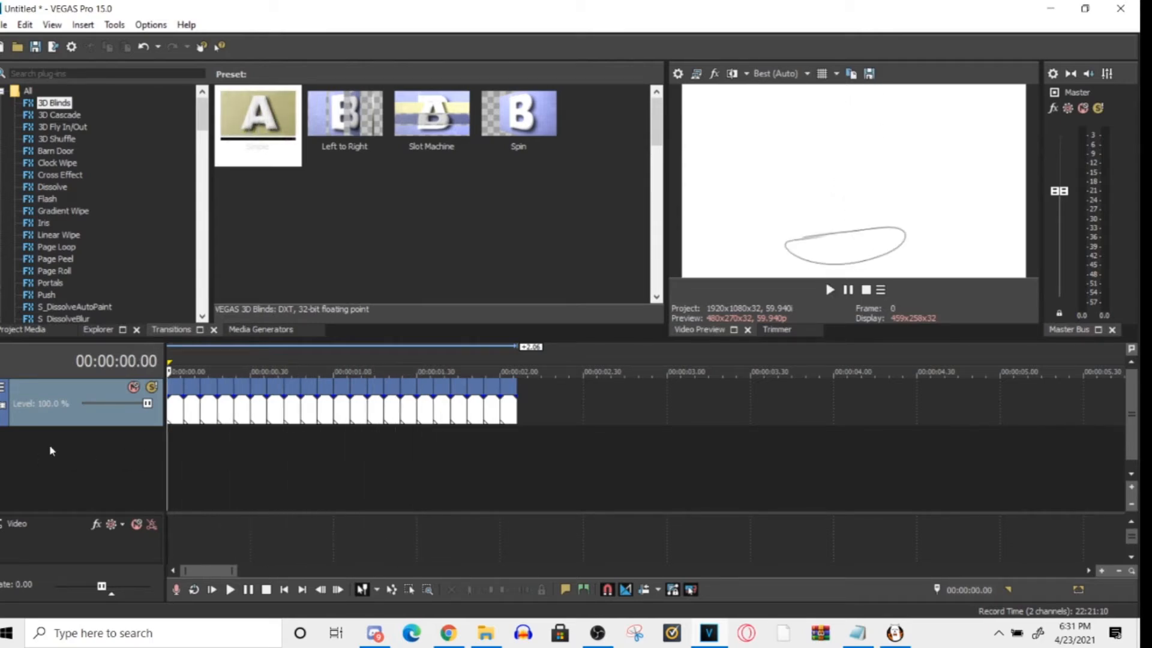
- Move the first three frame clips past the end of the sequence on the same track, grouping them side by side after a gap
scroll(294, 422, up, 2)
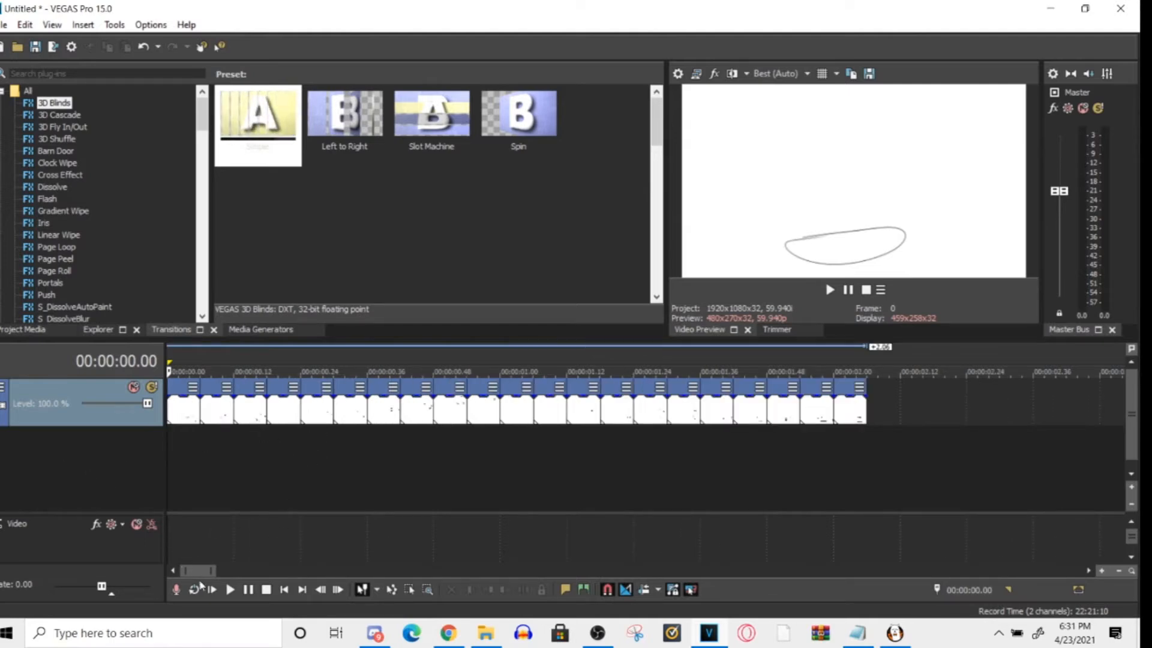
mouse_move(213, 571)
mouse_down()
mouse_move(231, 572)
mouse_move(217, 572)
mouse_up()
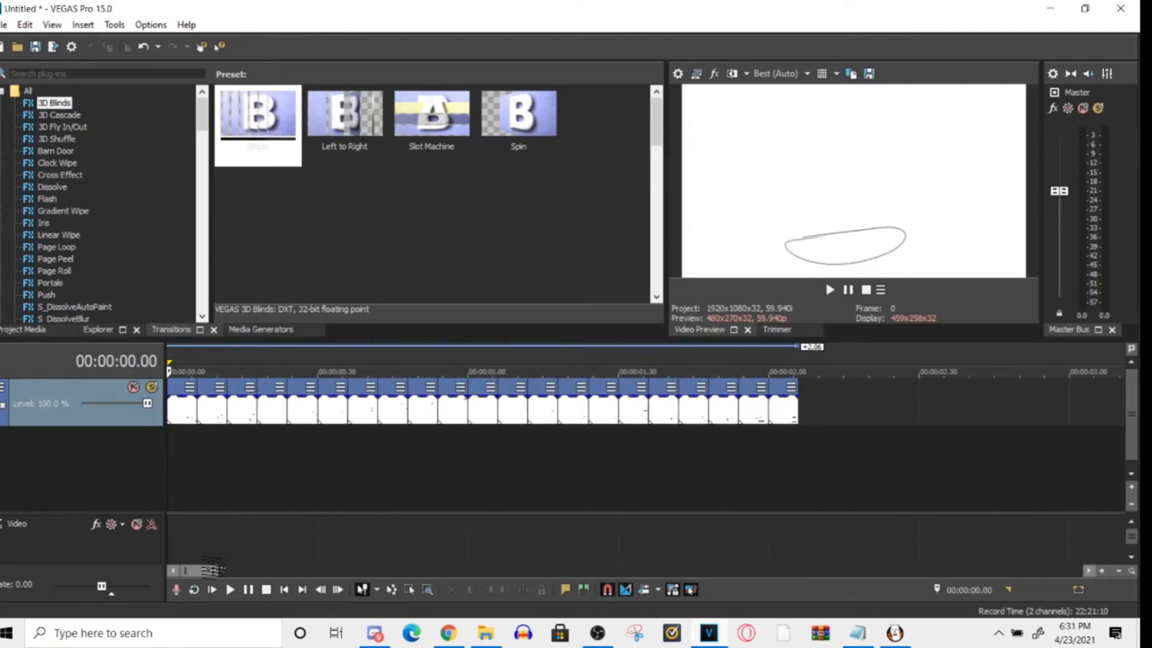
click(182, 413)
click(210, 414)
click(177, 417)
drag(177, 453, 367, 462)
drag(183, 390, 879, 407)
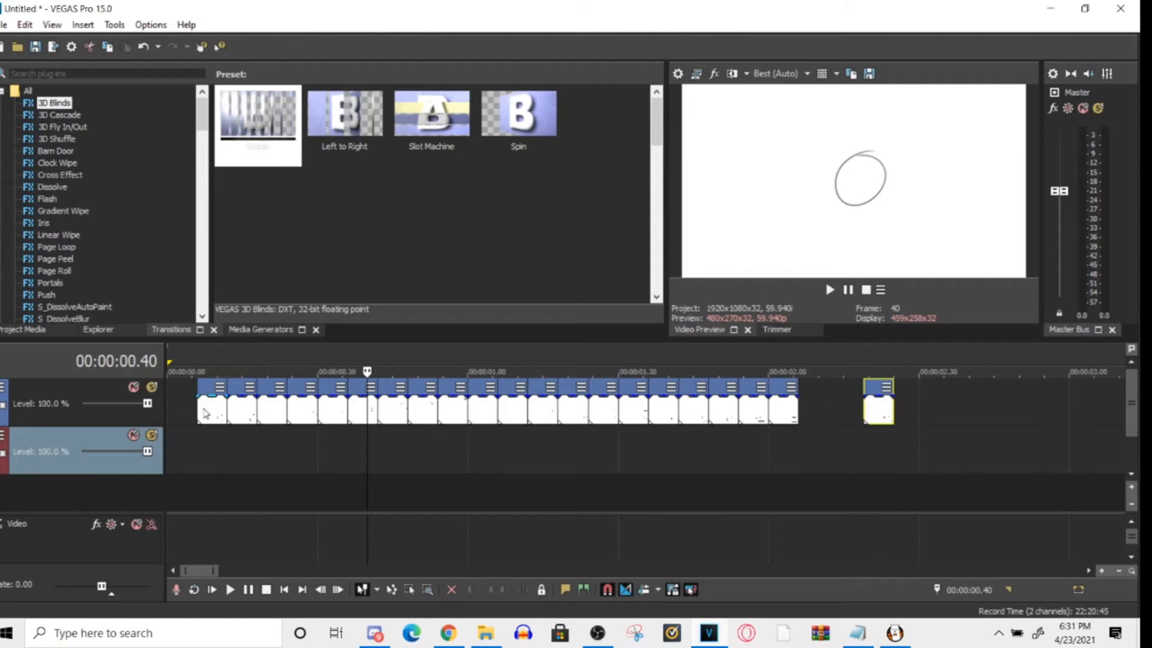
drag(219, 410, 857, 410)
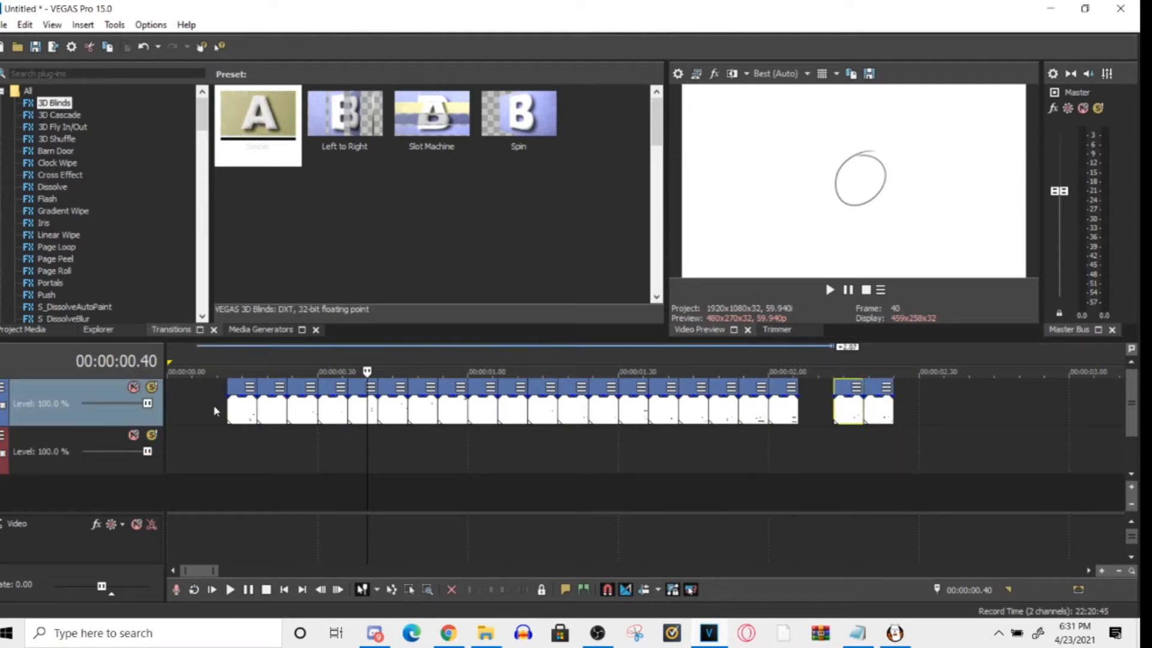
drag(242, 409, 916, 423)
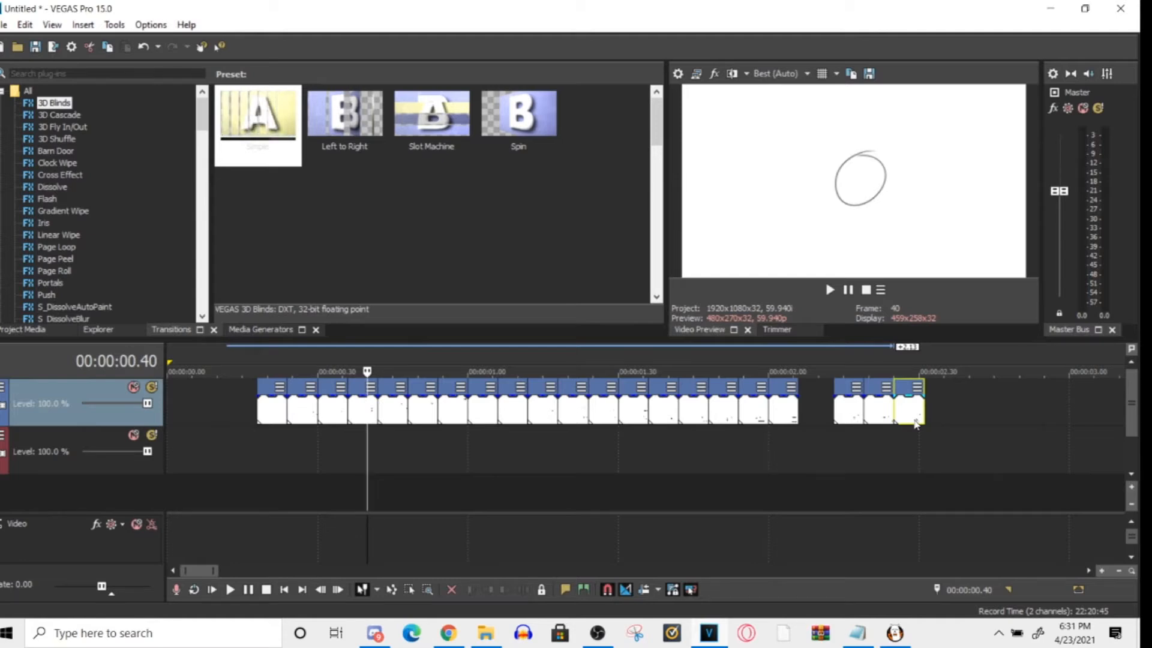
- Preview individual frames in the middle of the sequence, around 00:00:01.15 and 00:00:01.10
mouse_move(265, 415)
mouse_down()
mouse_move(825, 397)
mouse_move(266, 418)
mouse_up()
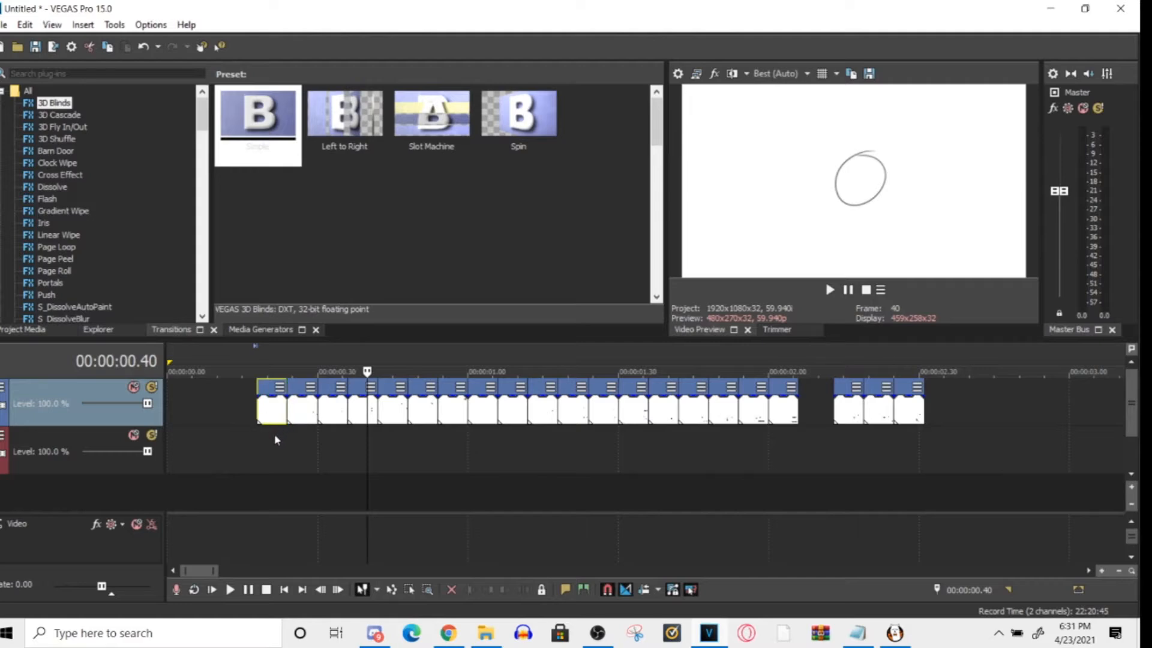
click(269, 450)
click(318, 430)
drag(318, 431, 543, 432)
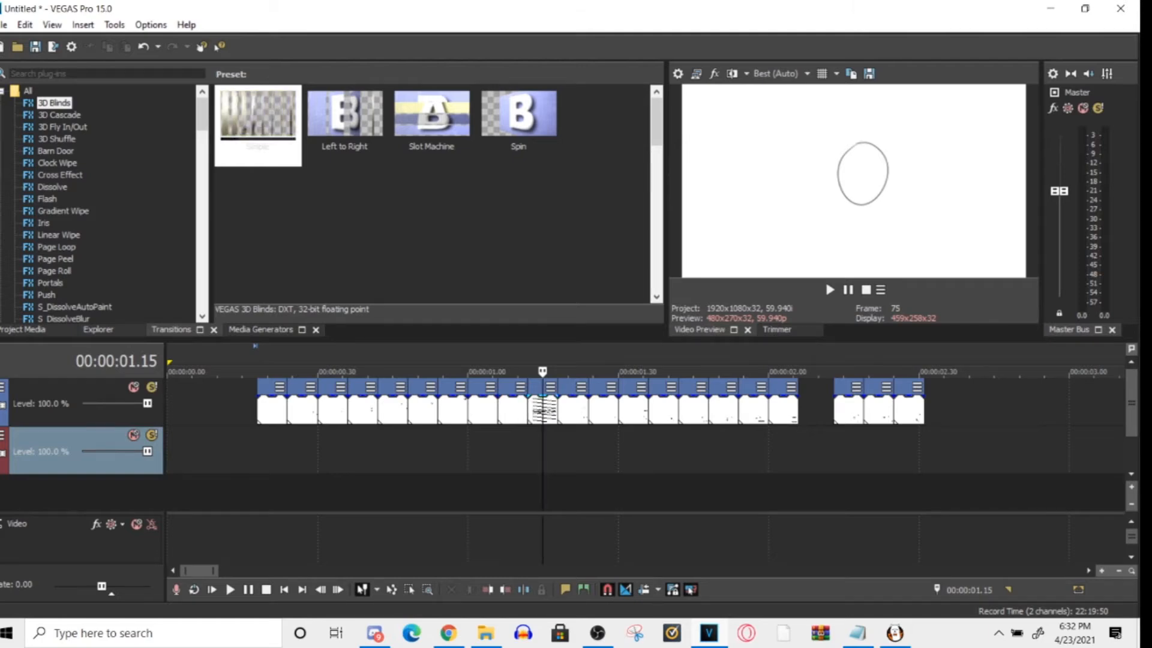
click(539, 411)
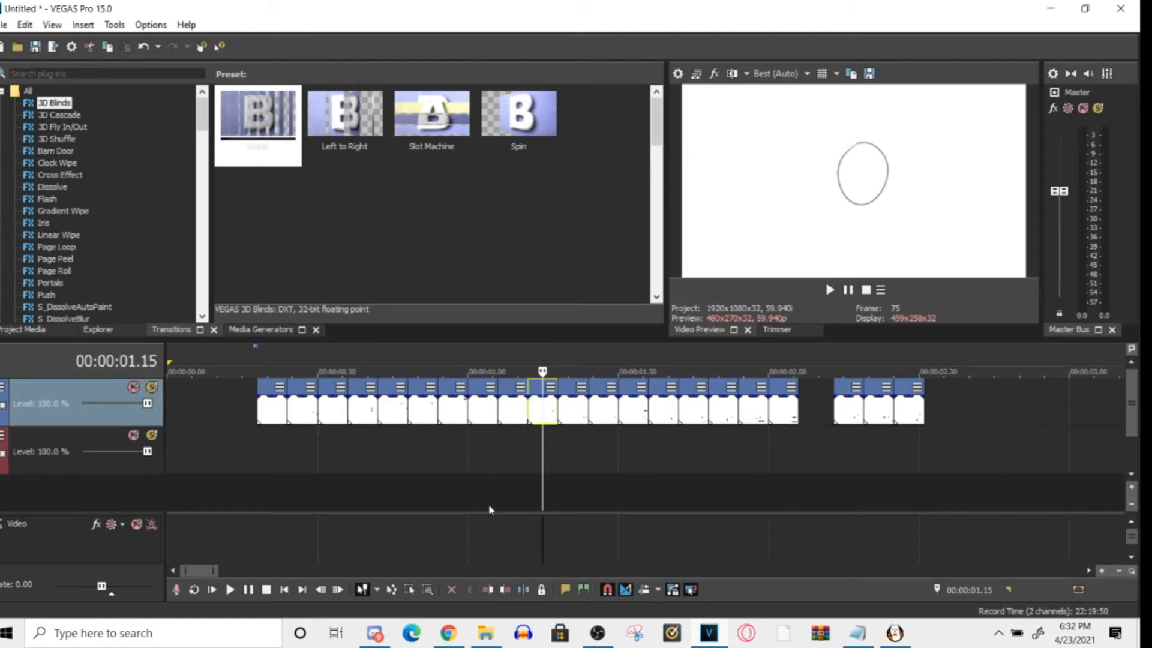
click(518, 417)
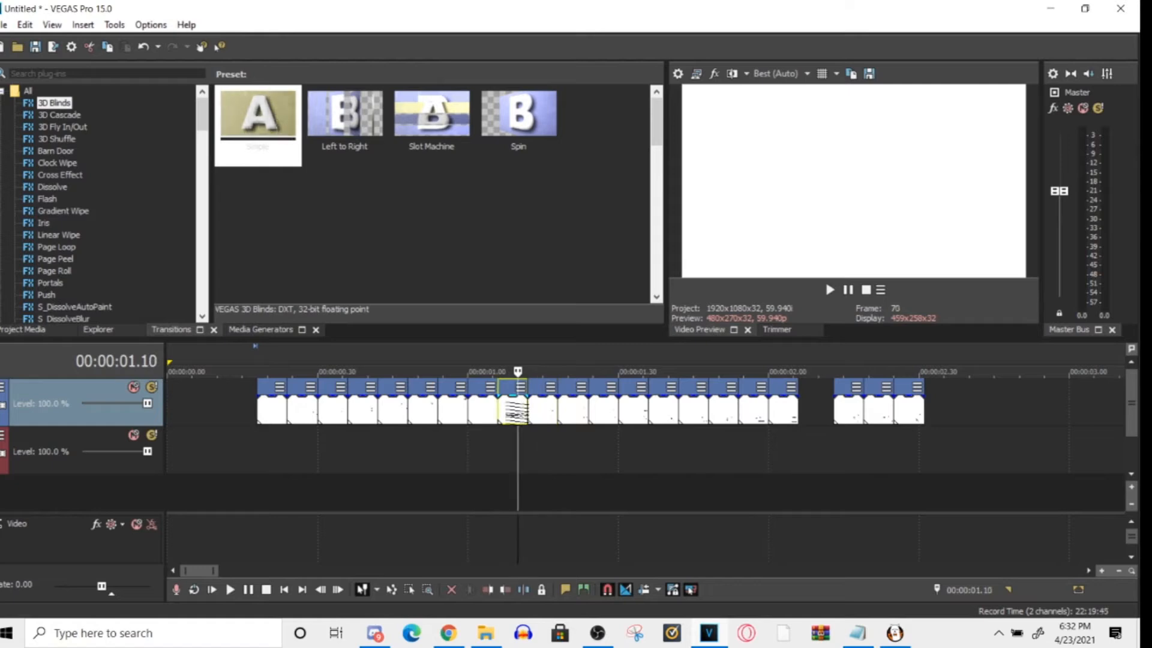
- Try selecting several neighbouring frame clips in the middle of the sequence, around 00:00:01.00, and clear the selection
ctrl+click(548, 414)
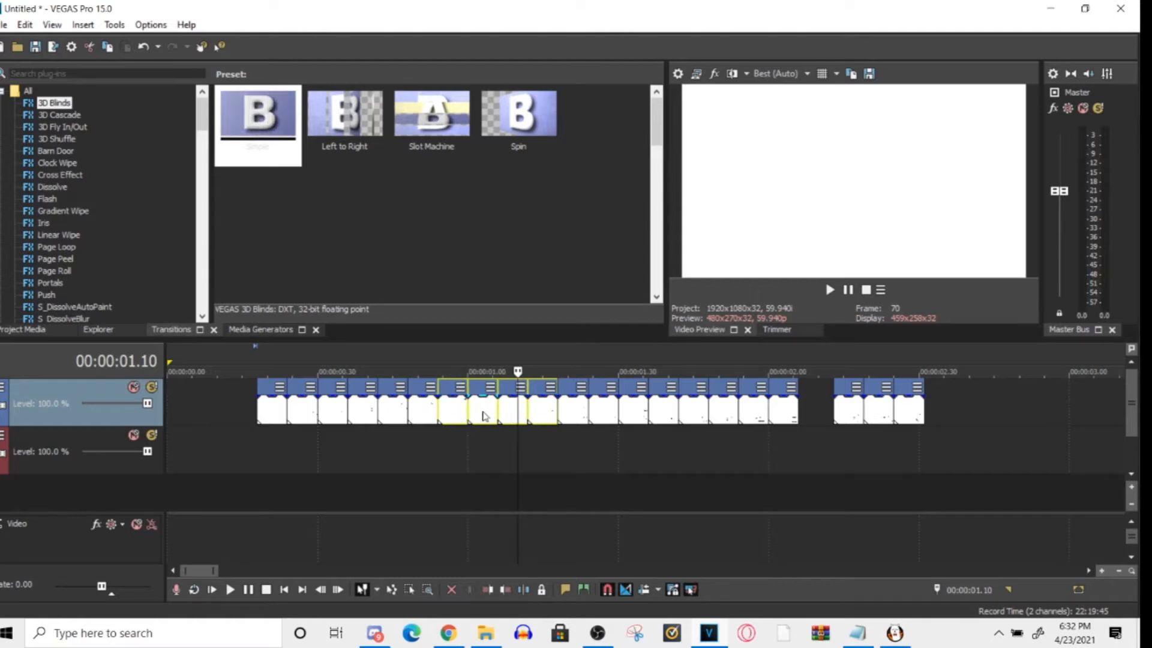
click(517, 454)
drag(536, 418, 473, 422)
click(509, 413)
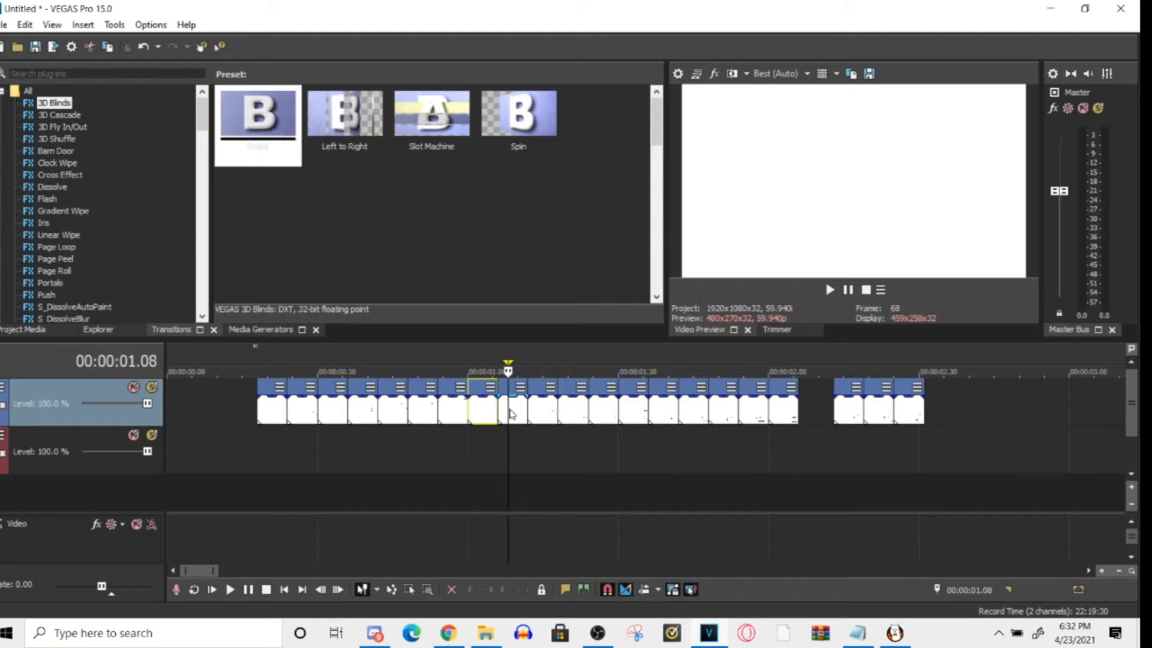
shift+click(525, 413)
shift+click(534, 411)
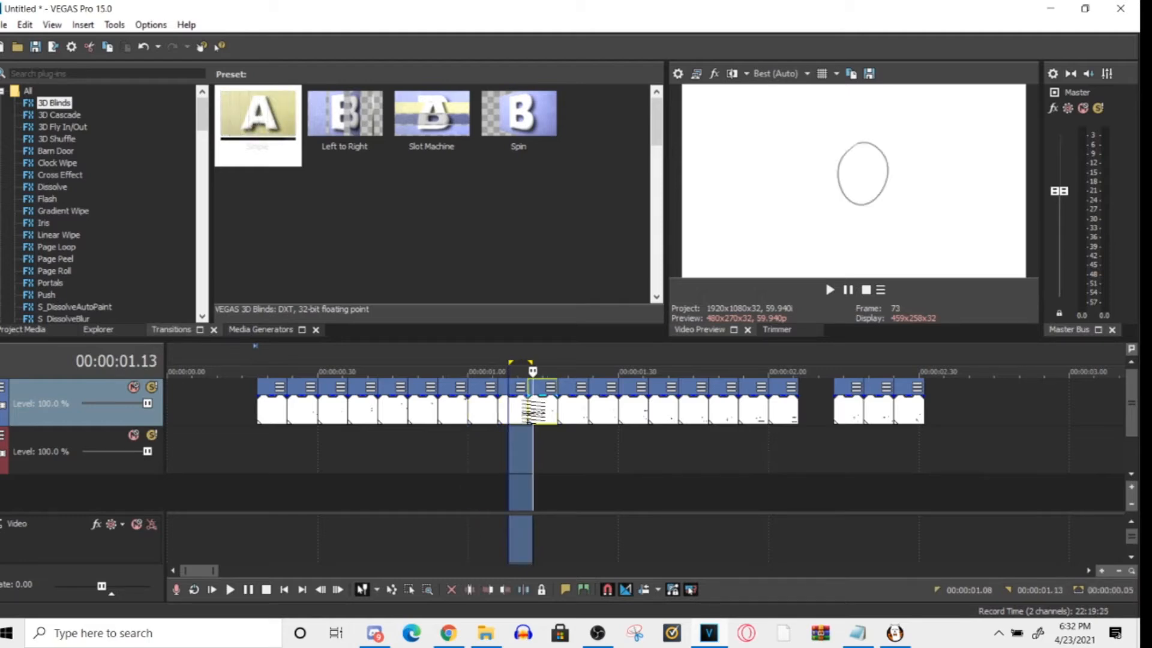
ctrl+click(568, 408)
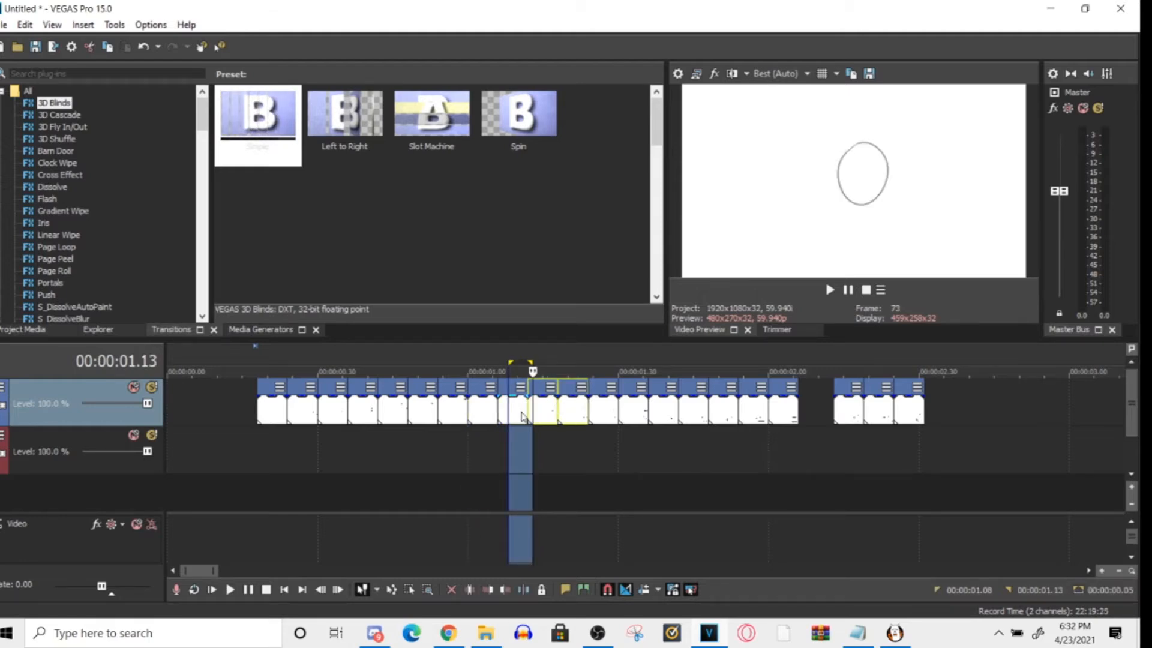
shift+click(477, 410)
click(461, 419)
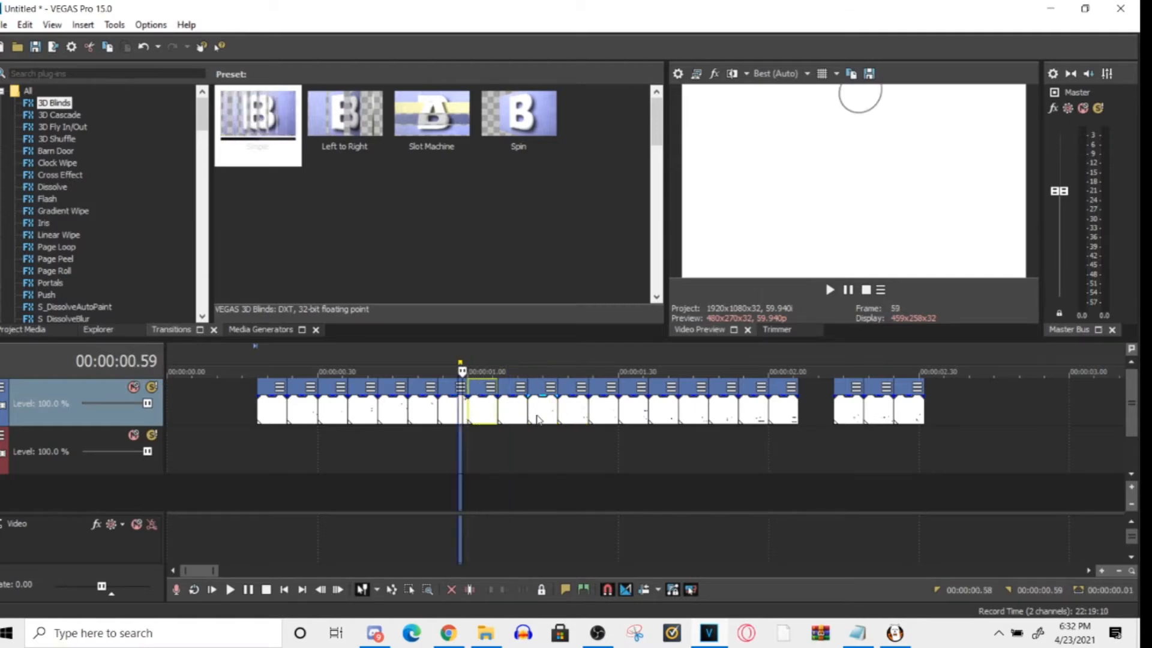
click(589, 462)
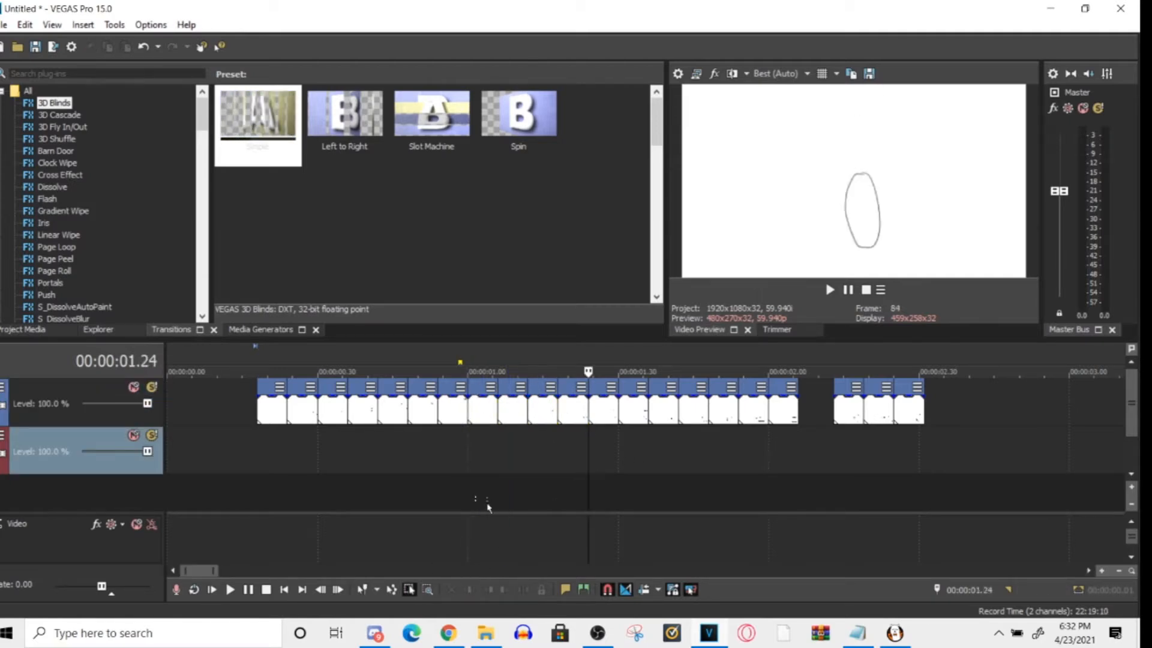
- Use the Selection Edit Tool to select the first eleven frame clips, move them 3 frames earlier, and reselect the group
drag(548, 433, 548, 437)
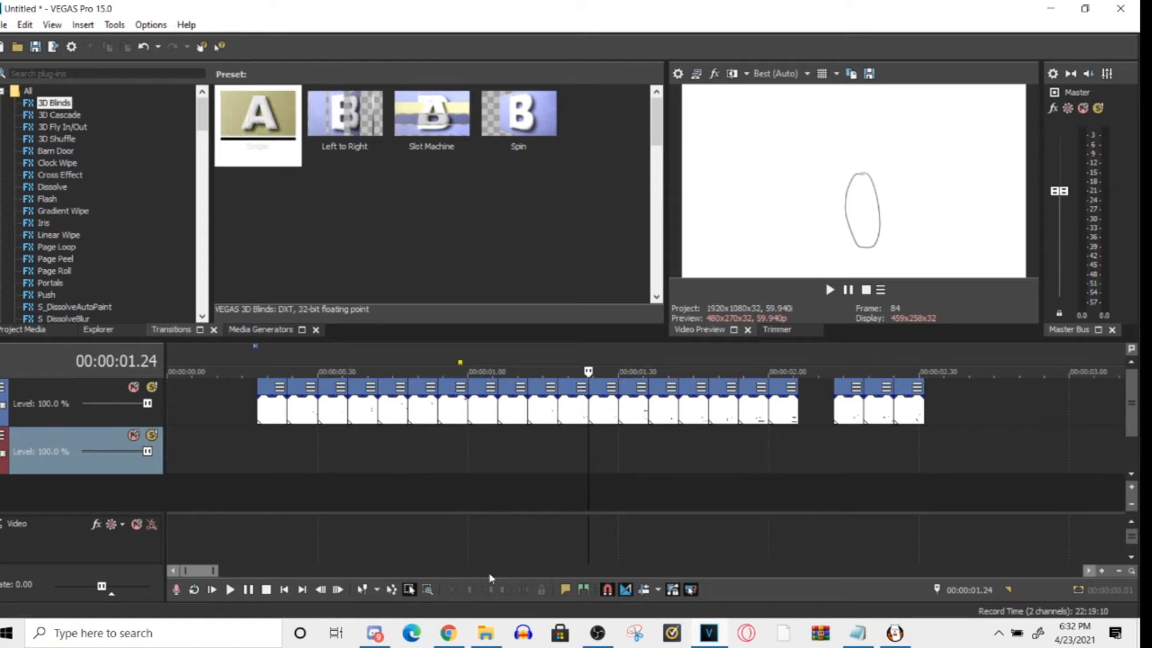
click(410, 592)
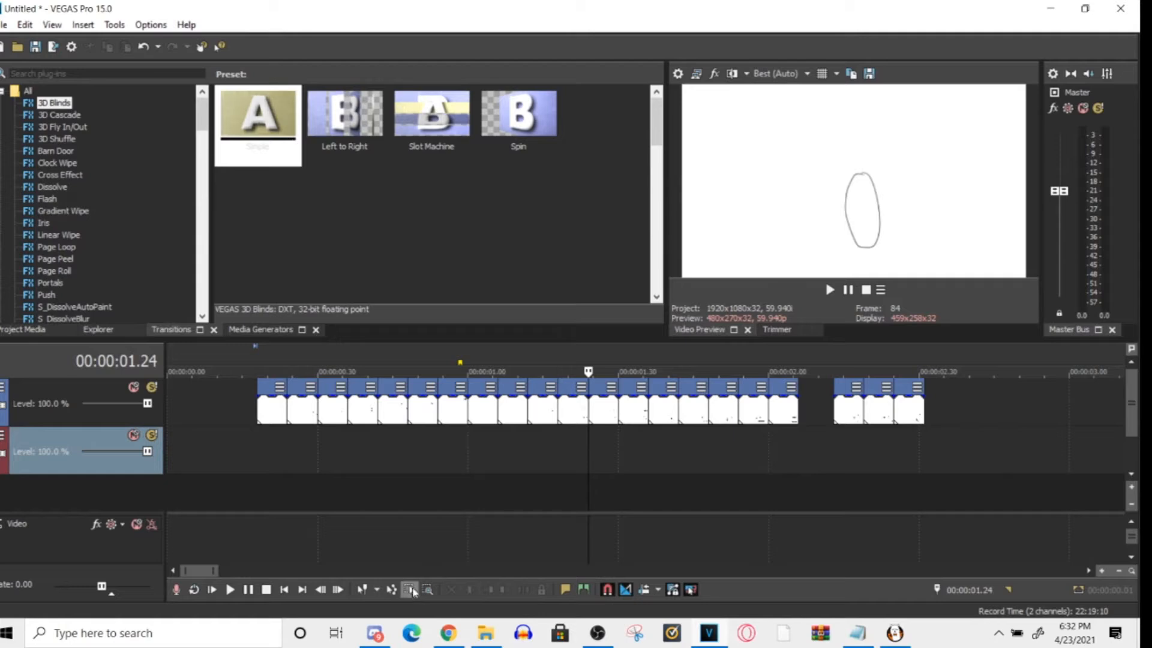
drag(574, 404, 264, 422)
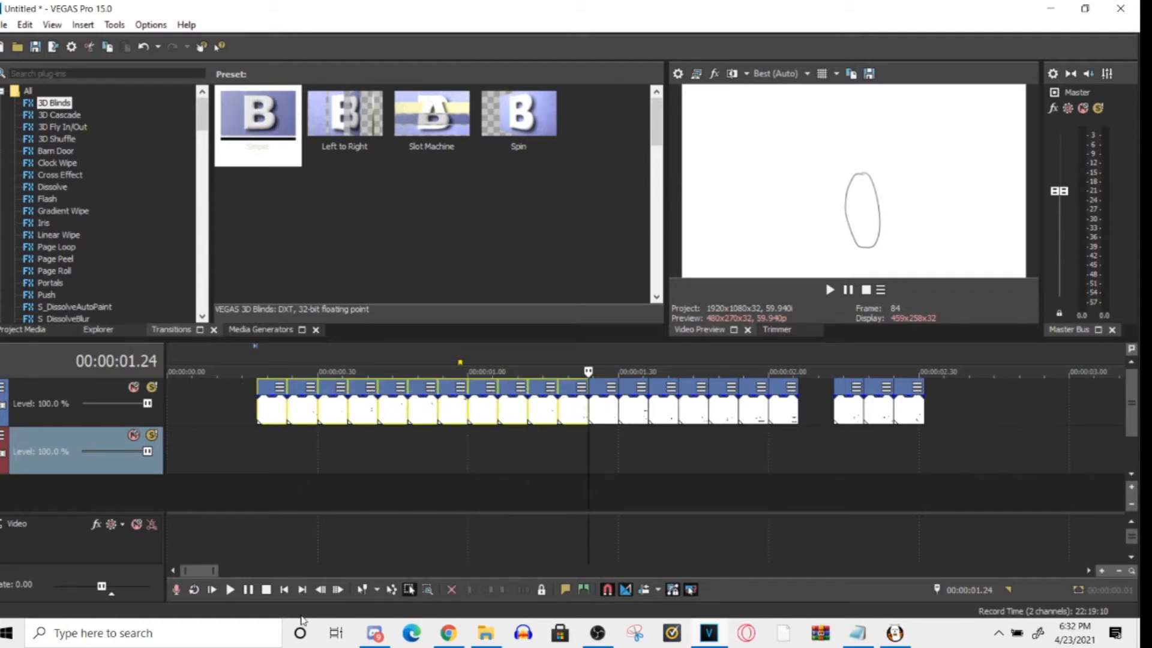
mouse_move(397, 414)
mouse_down()
mouse_move(319, 413)
mouse_move(384, 414)
mouse_up()
click(369, 452)
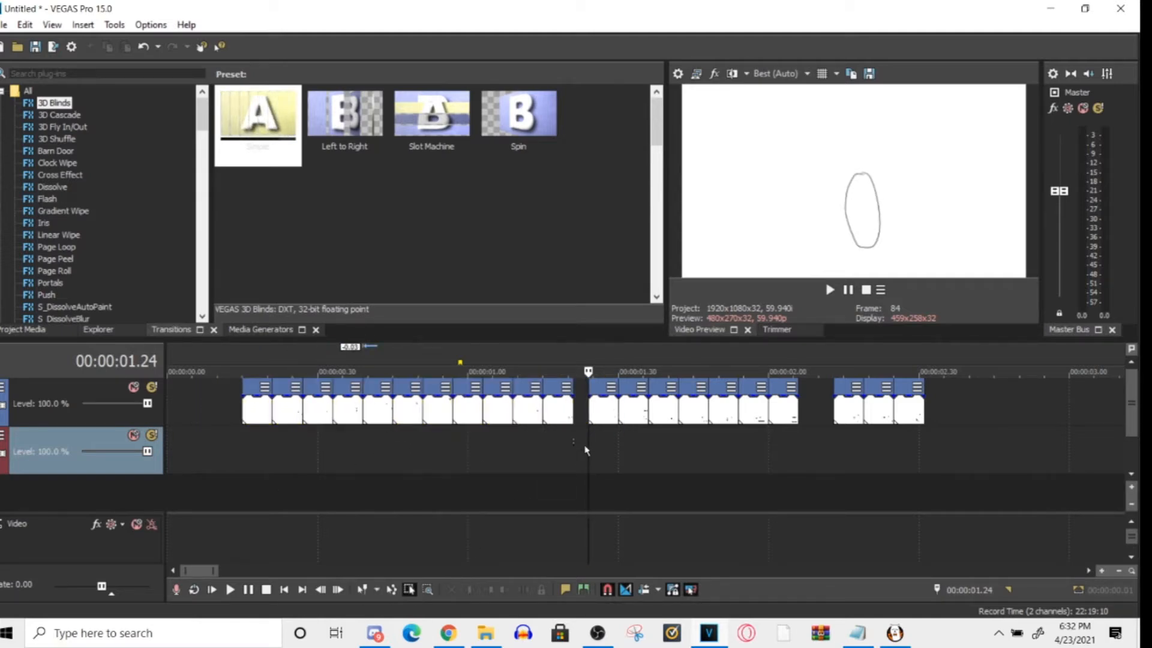
drag(575, 453, 238, 420)
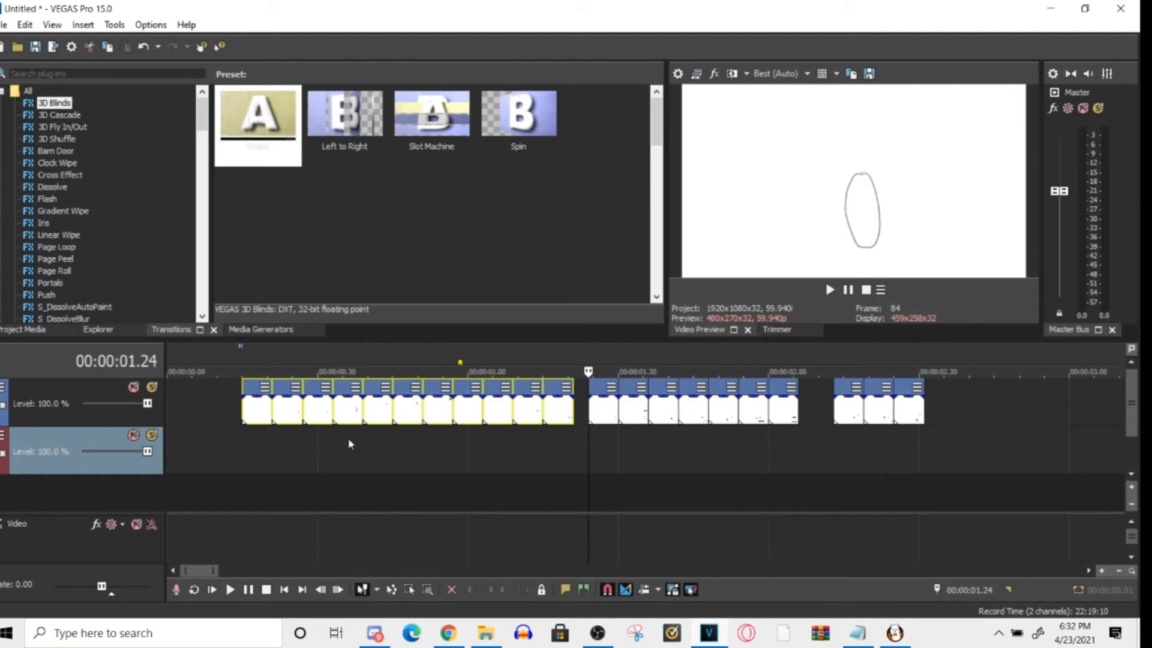
- Preview the first frame clip around 00:00:00.15 to 00:00:00.18 and slightly increase the height of the tracks
click(251, 454)
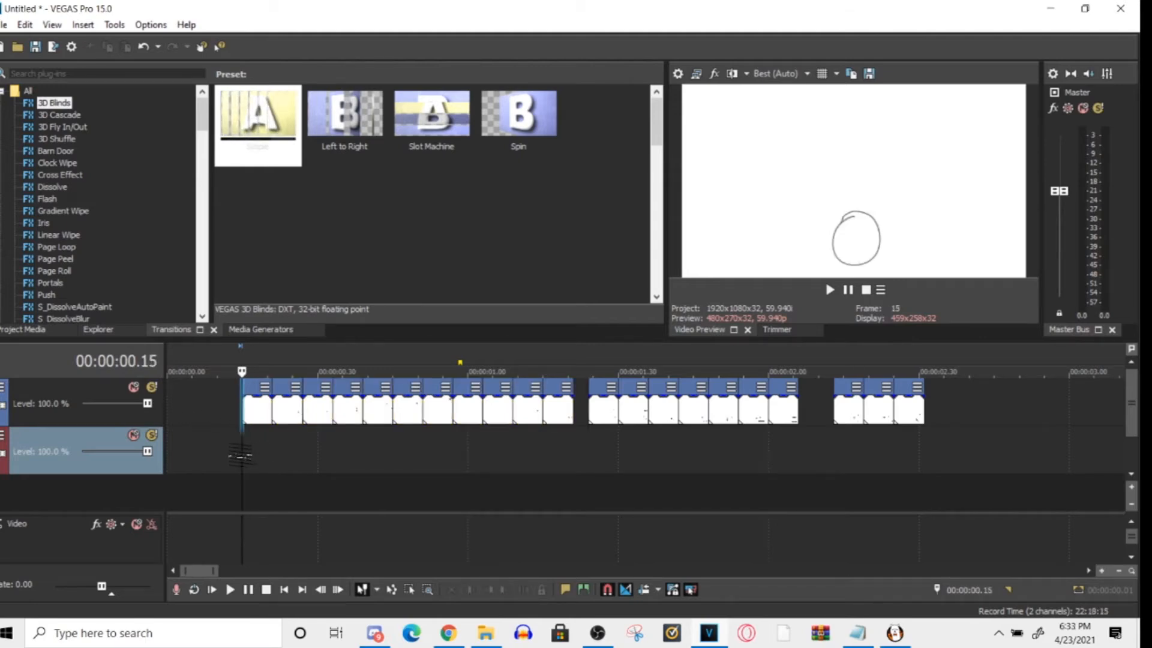
scroll(253, 457, up, 4)
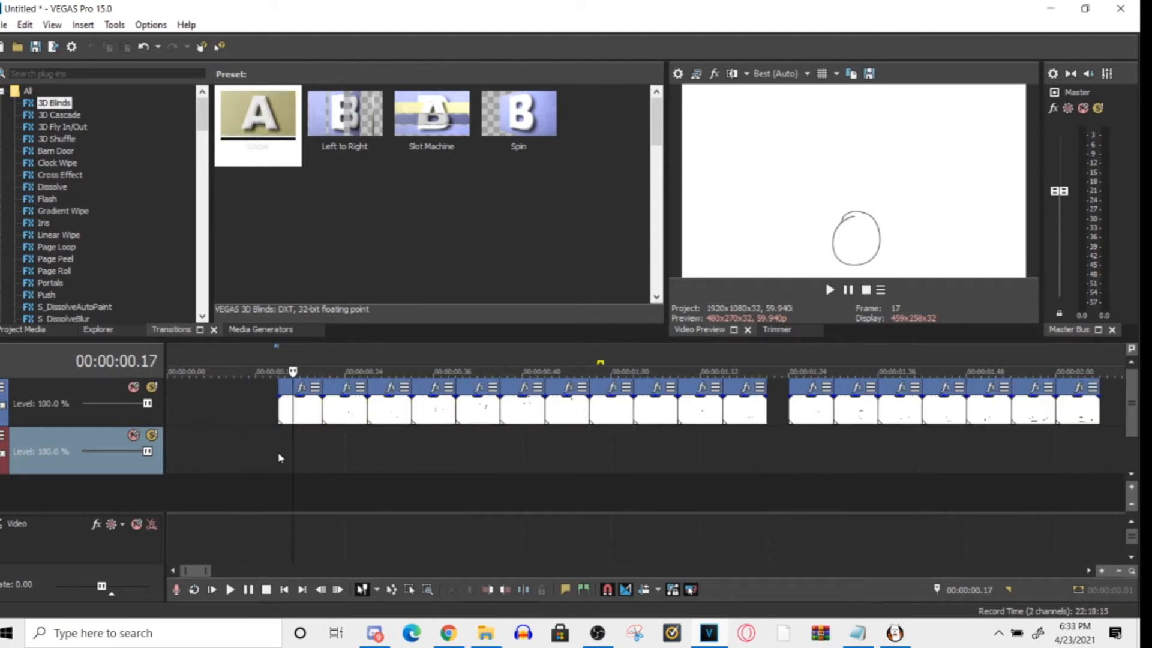
click(367, 453)
scroll(376, 458, up, 3)
scroll(201, 570, down, 4)
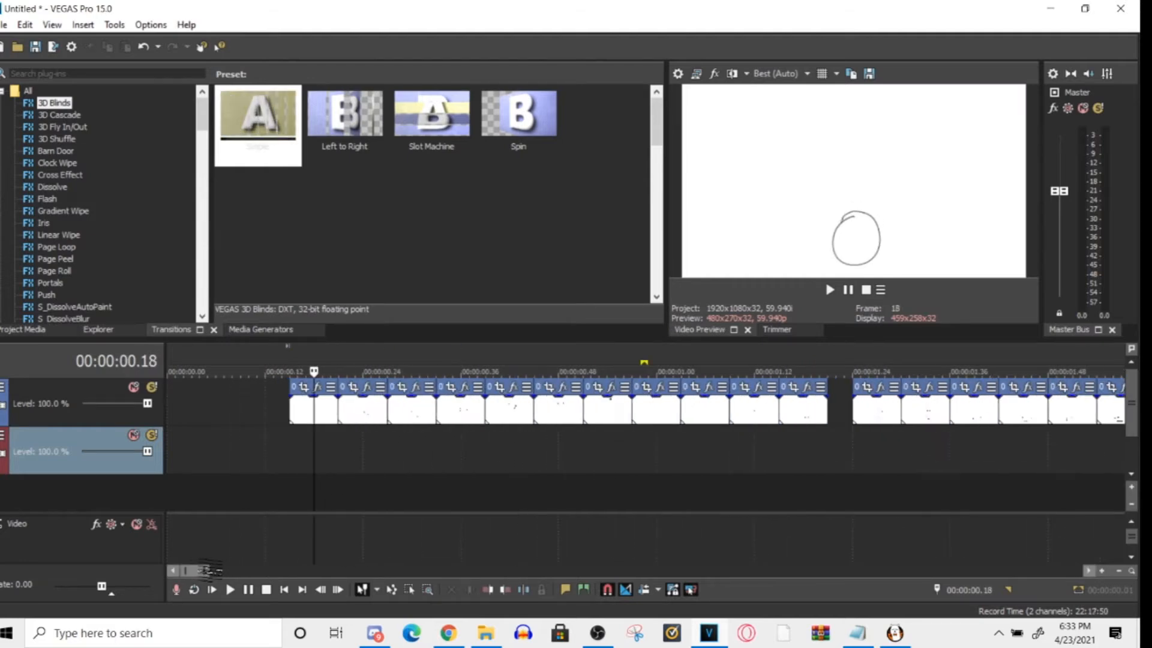
mouse_move(210, 572)
mouse_down()
mouse_move(246, 573)
mouse_move(211, 574)
mouse_move(222, 574)
mouse_up()
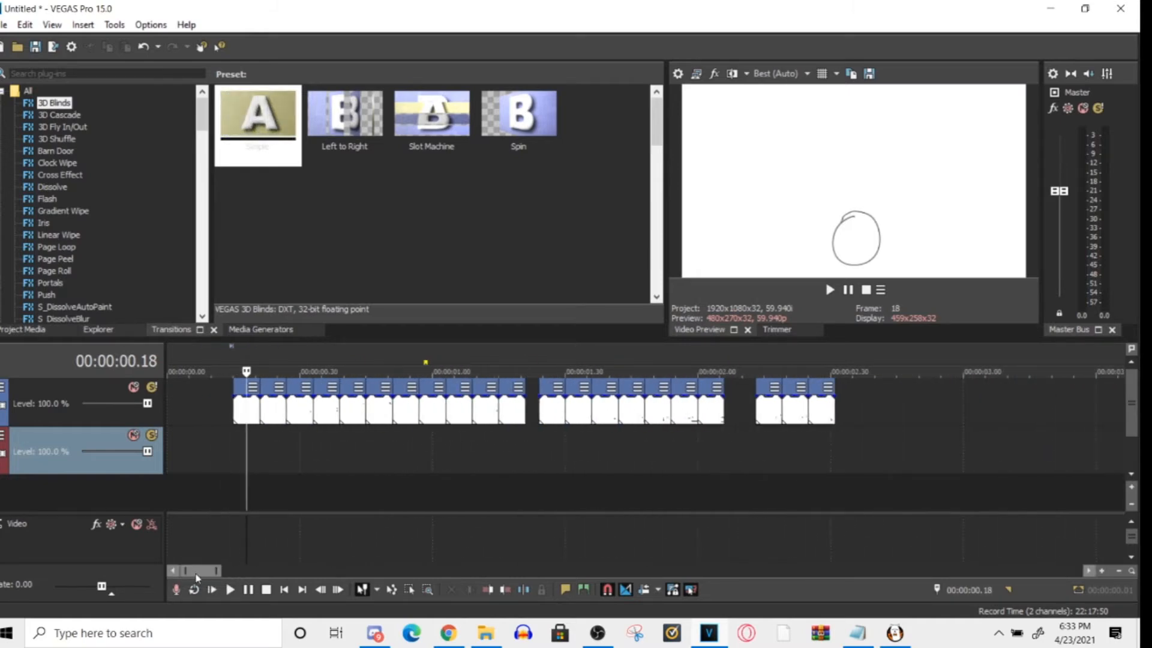
click(1133, 489)
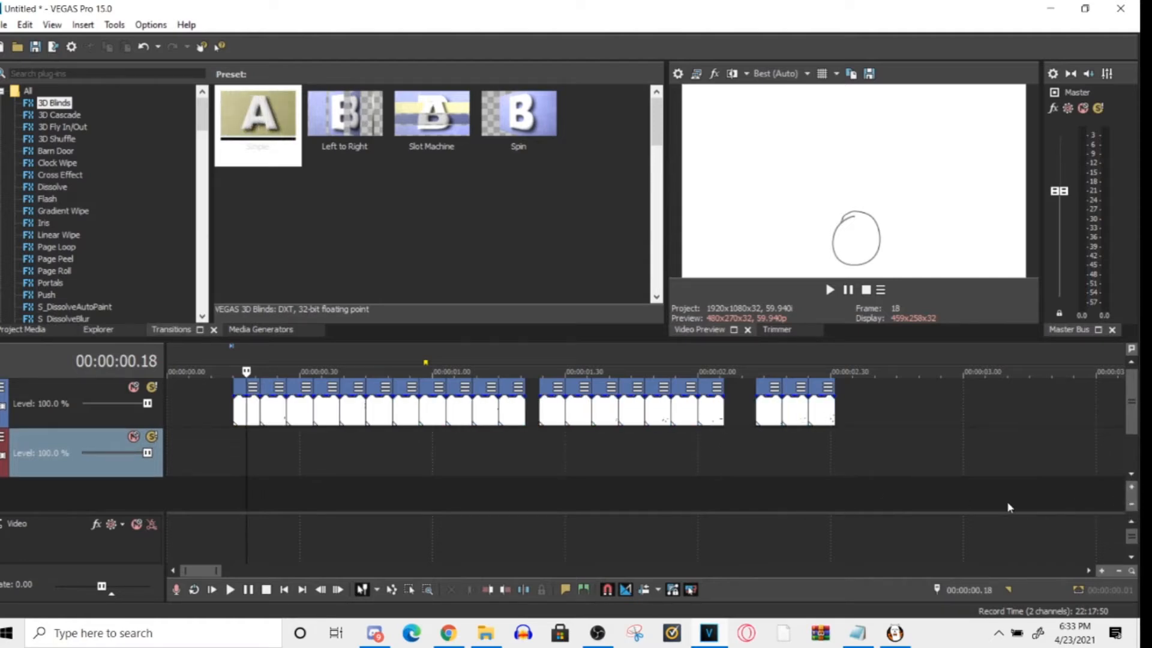
- Preview frame clips 014 and 011, and try adjusting the fade handles of clip 010 before the gap
double_click(632, 413)
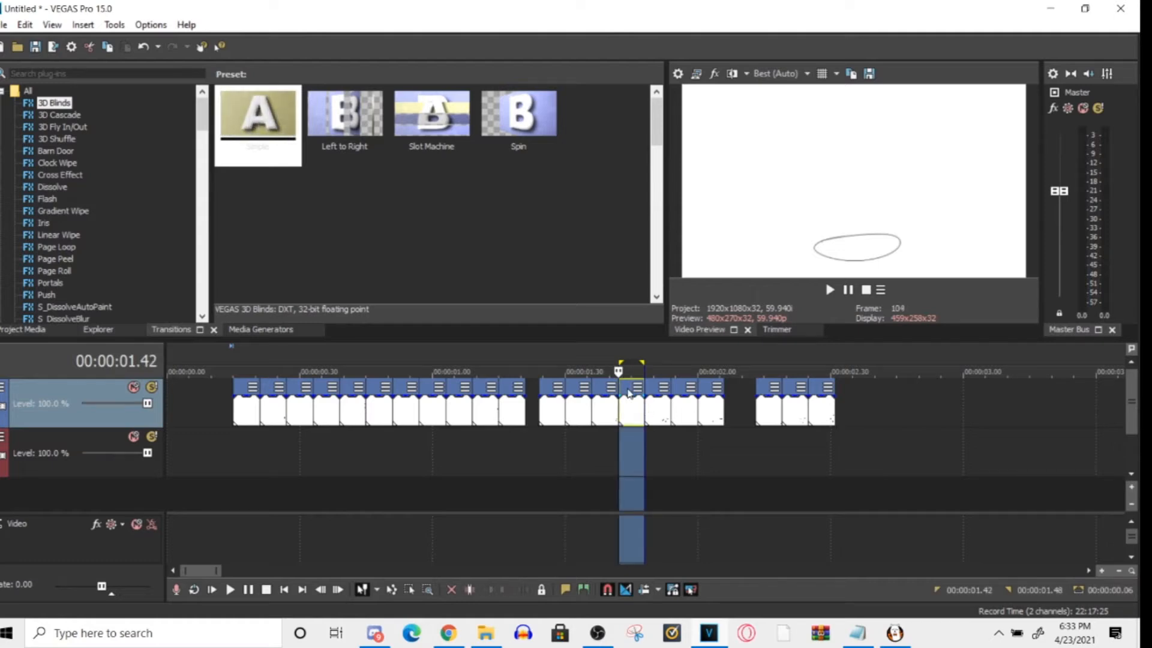
click(545, 404)
scroll(569, 448, up, 2)
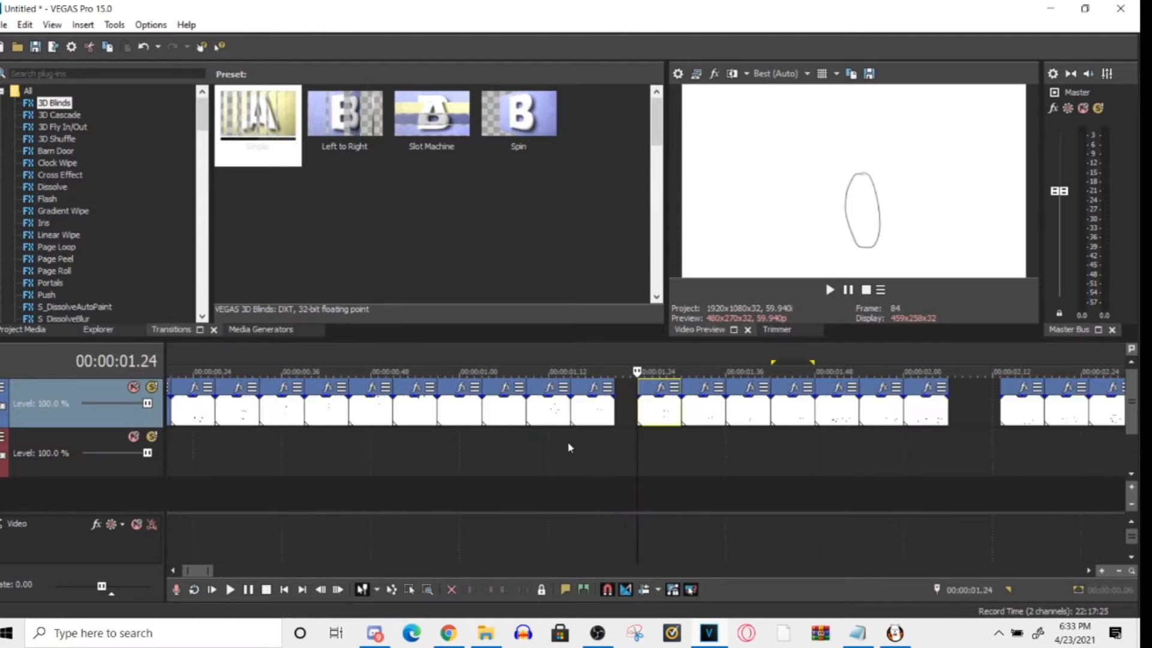
scroll(516, 413, up, 2)
click(507, 403)
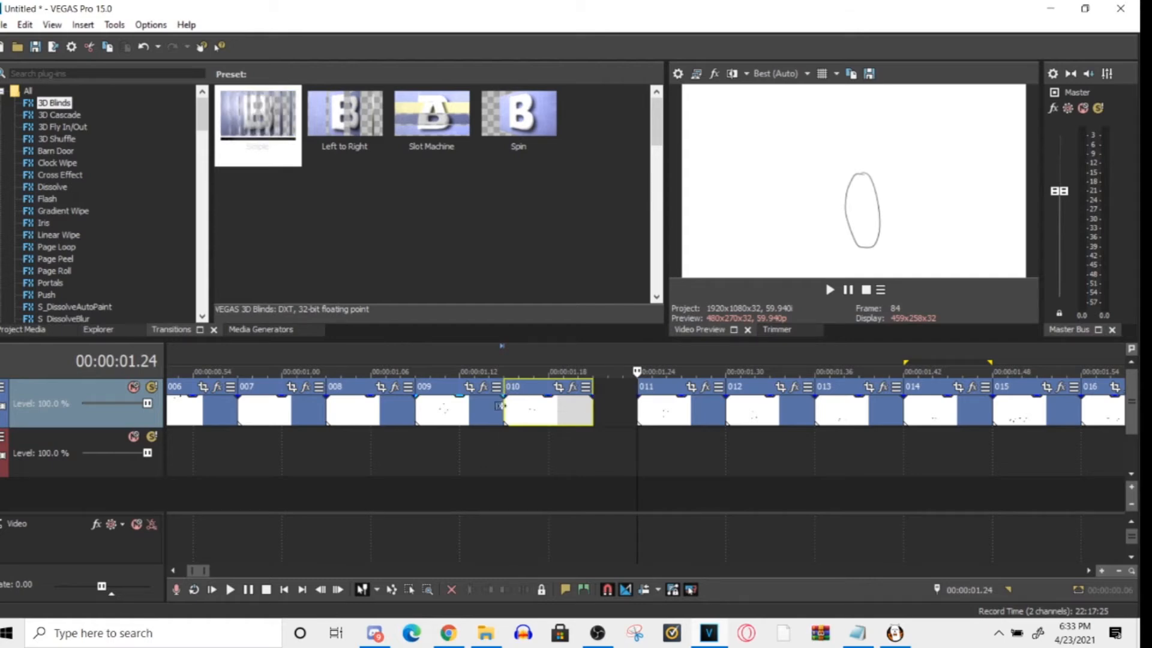
mouse_move(507, 405)
mouse_down()
mouse_move(523, 403)
mouse_move(508, 401)
mouse_up()
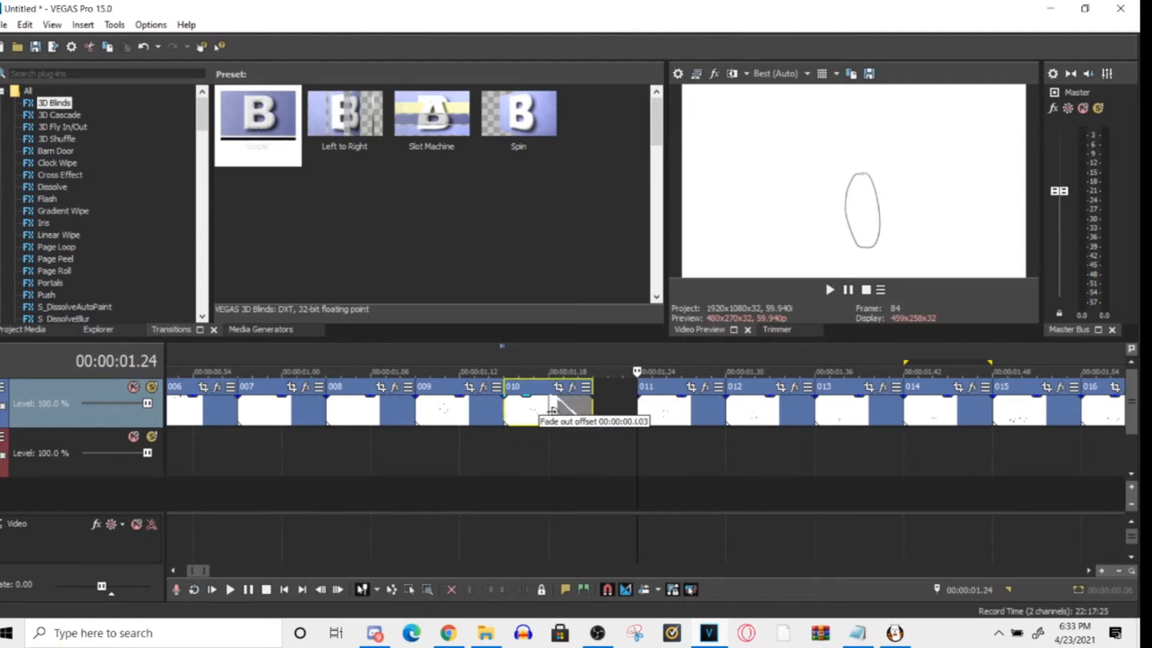
drag(507, 397, 548, 401)
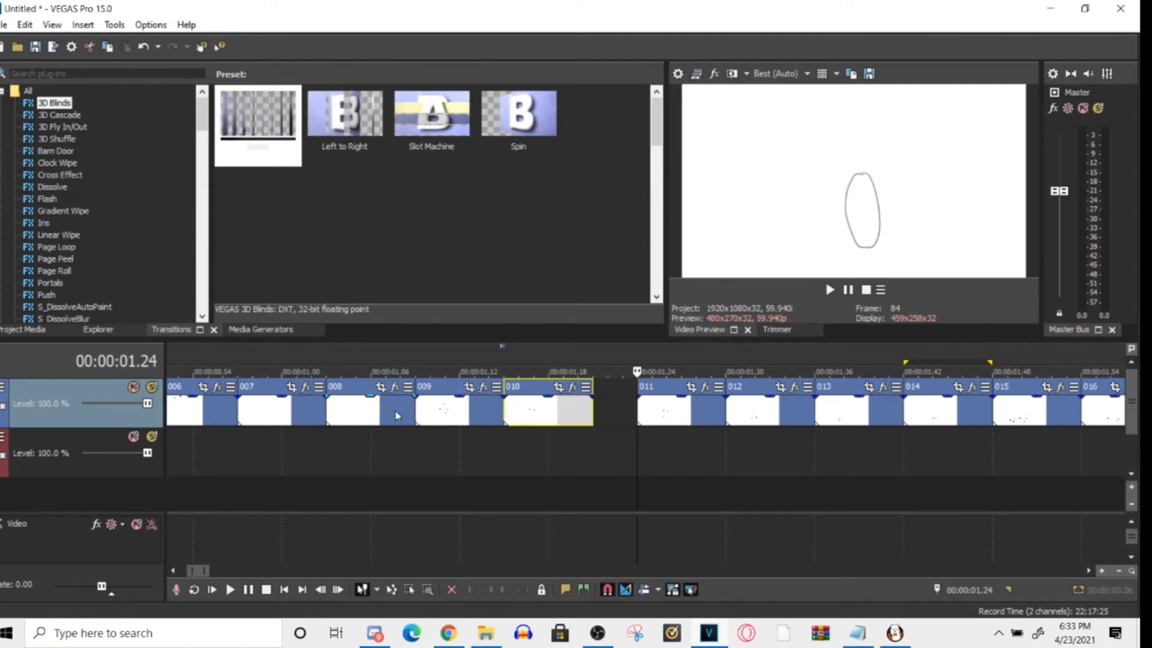
- Mute and unmute the video track to compare the preview, with the playhead at 00:00:01.13
click(134, 388)
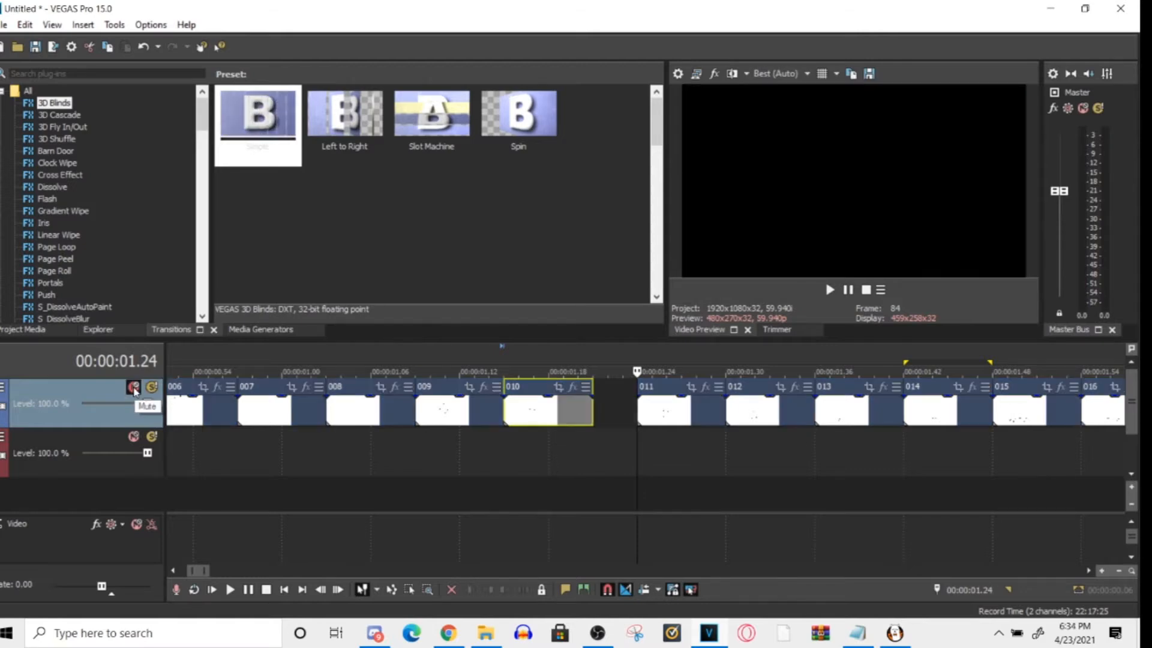
click(474, 459)
click(401, 461)
click(474, 448)
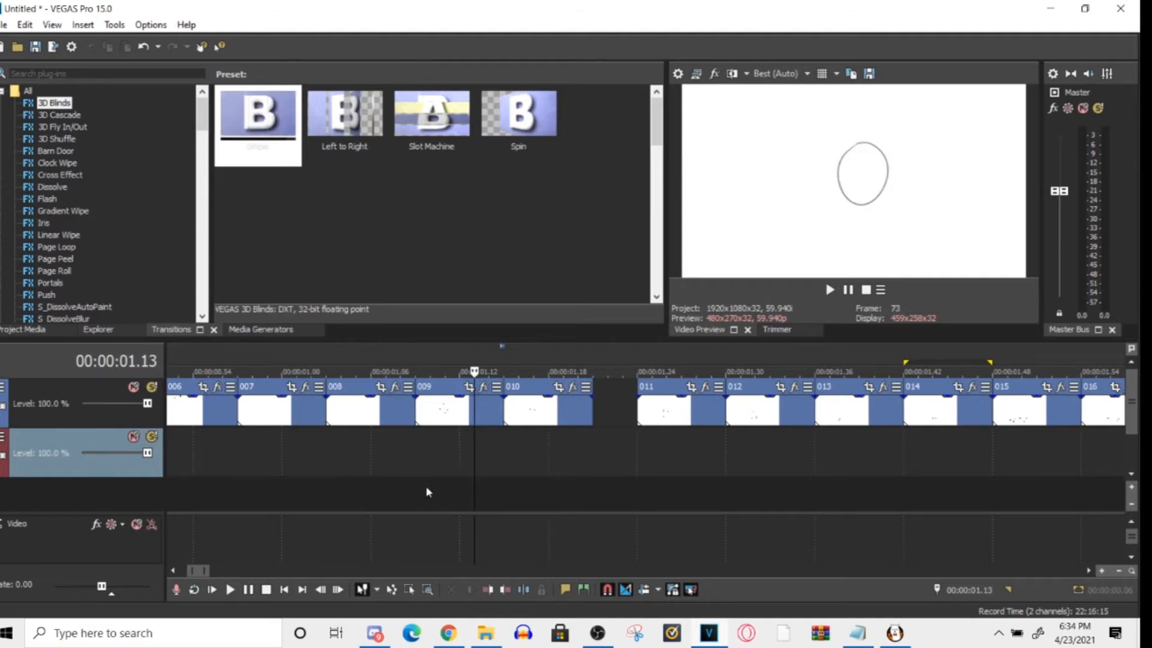
click(134, 387)
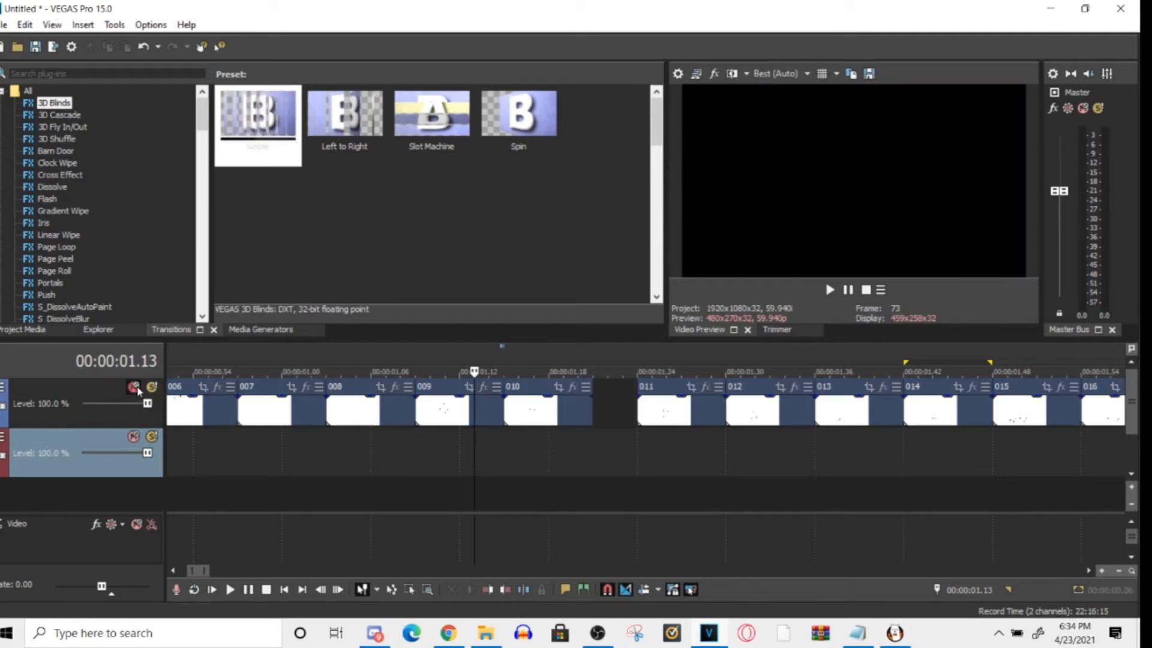
click(131, 390)
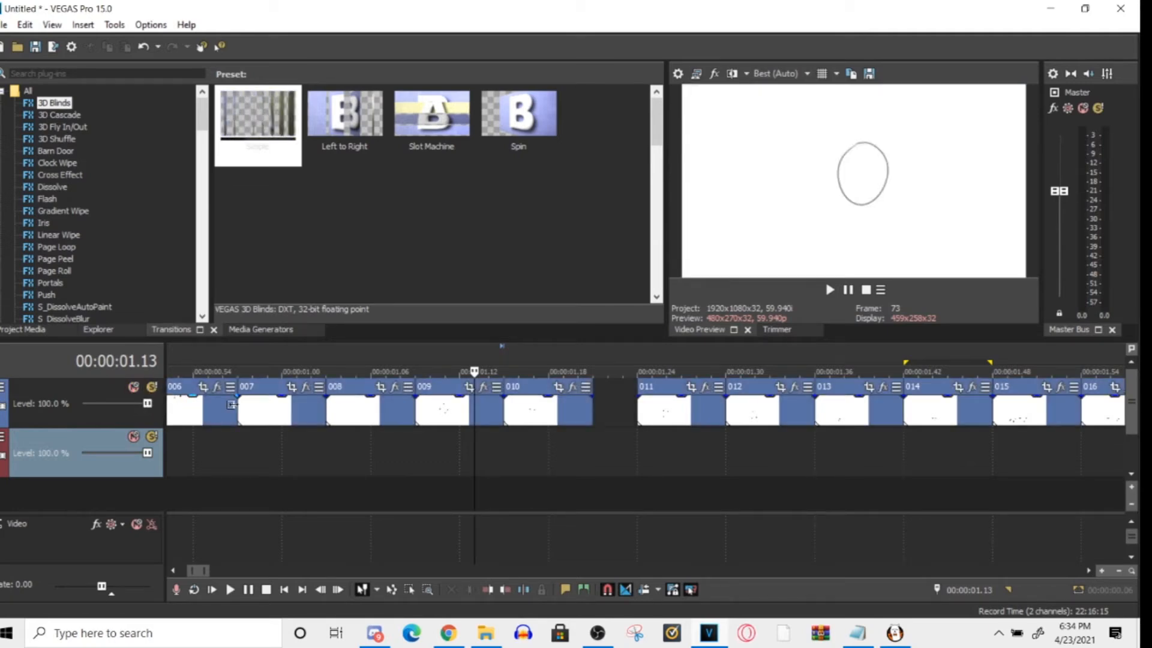
- Preview the frames of the first clip group one after another, from the first clip to the last before the gap
scroll(576, 408, down, 5)
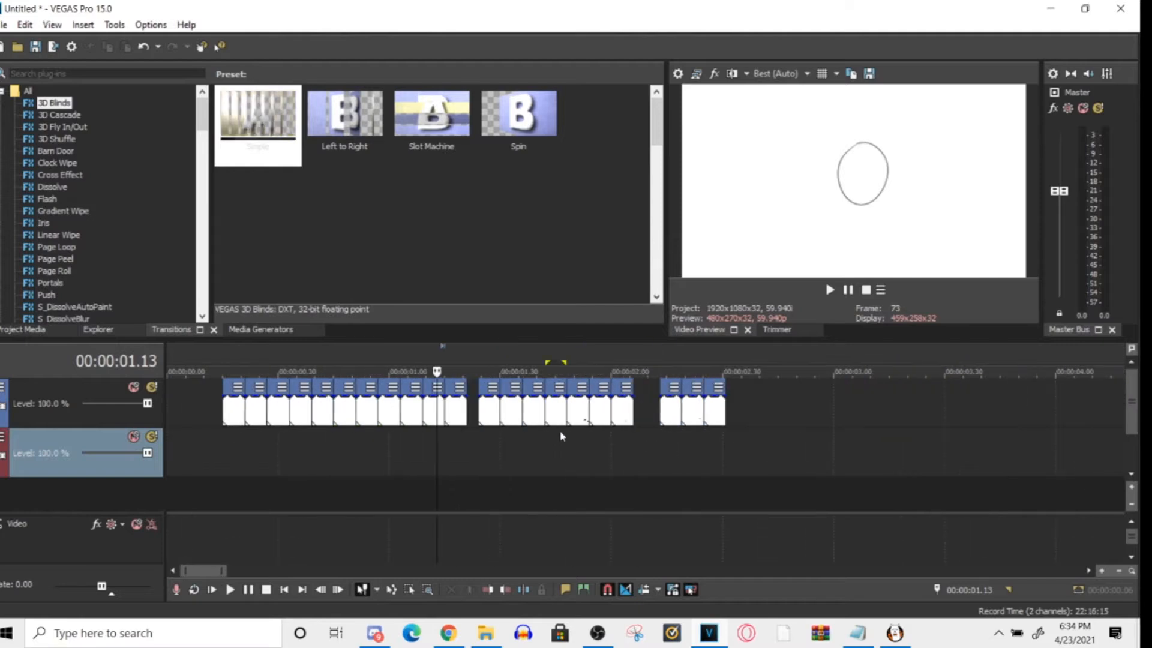
click(223, 413)
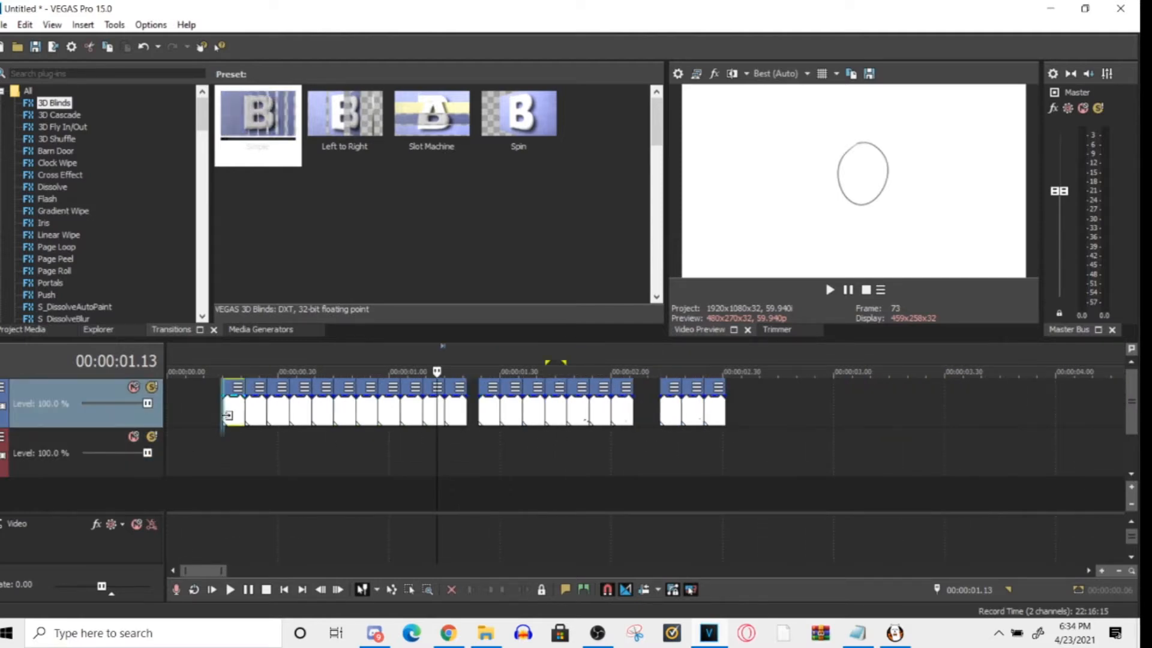
click(256, 413)
click(281, 413)
click(320, 414)
click(342, 414)
click(367, 414)
click(385, 417)
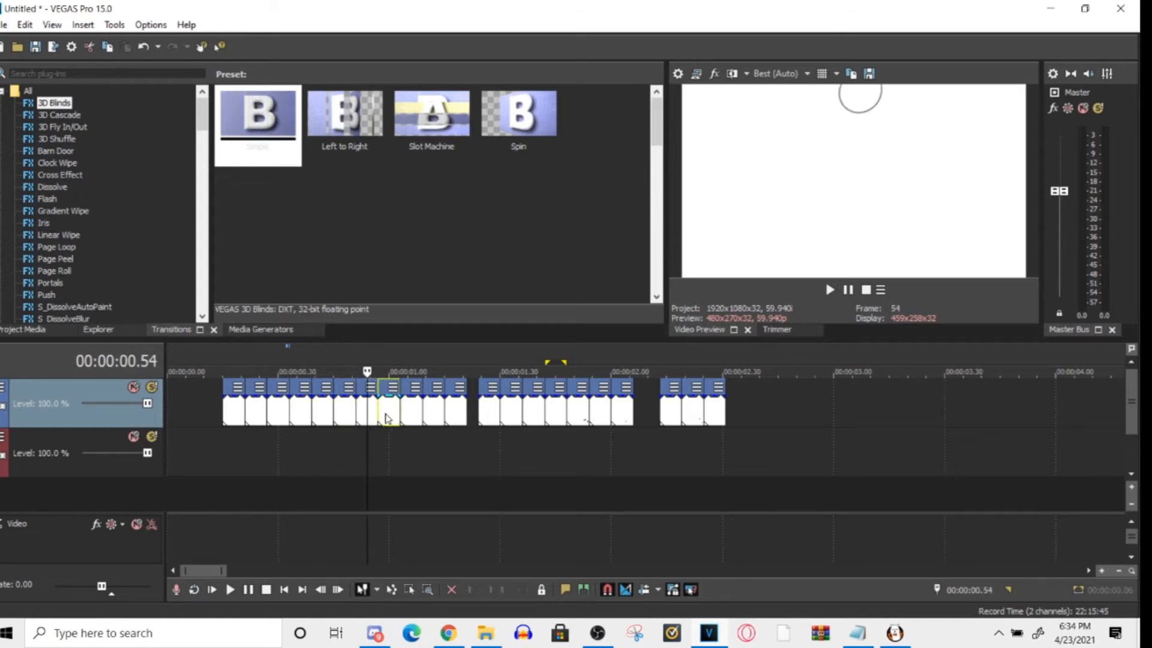
click(429, 413)
click(415, 414)
click(453, 411)
- Preview the frames of the second clip group one after another, ending at 00:00:02.02
click(490, 414)
click(519, 414)
click(532, 413)
click(546, 412)
click(574, 417)
click(612, 414)
click(619, 414)
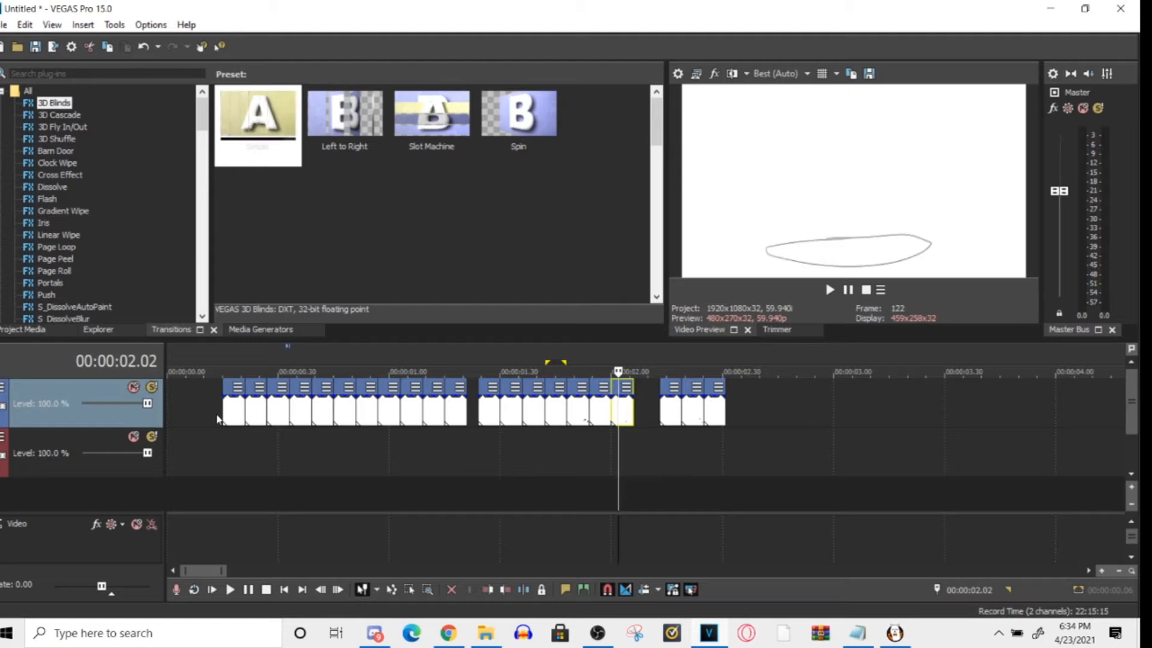
- Mark a time range over the first clip group, from 00:00:00.12 to 00:00:01.21, and clear it
drag(218, 418, 465, 403)
click(192, 438)
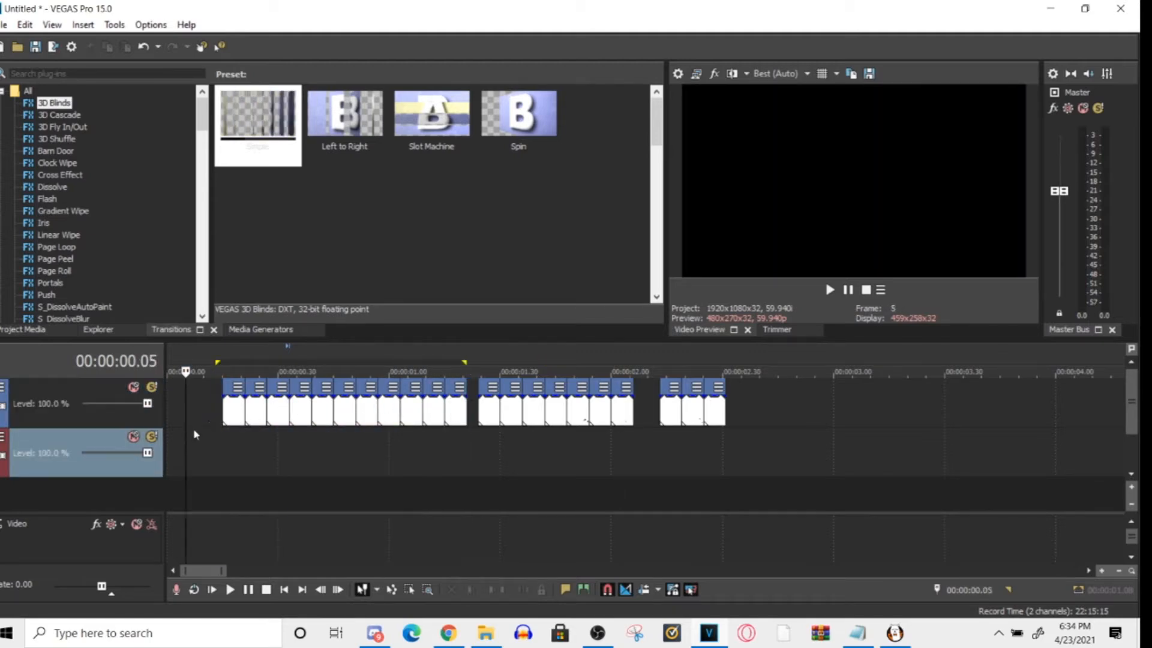
drag(213, 418, 468, 420)
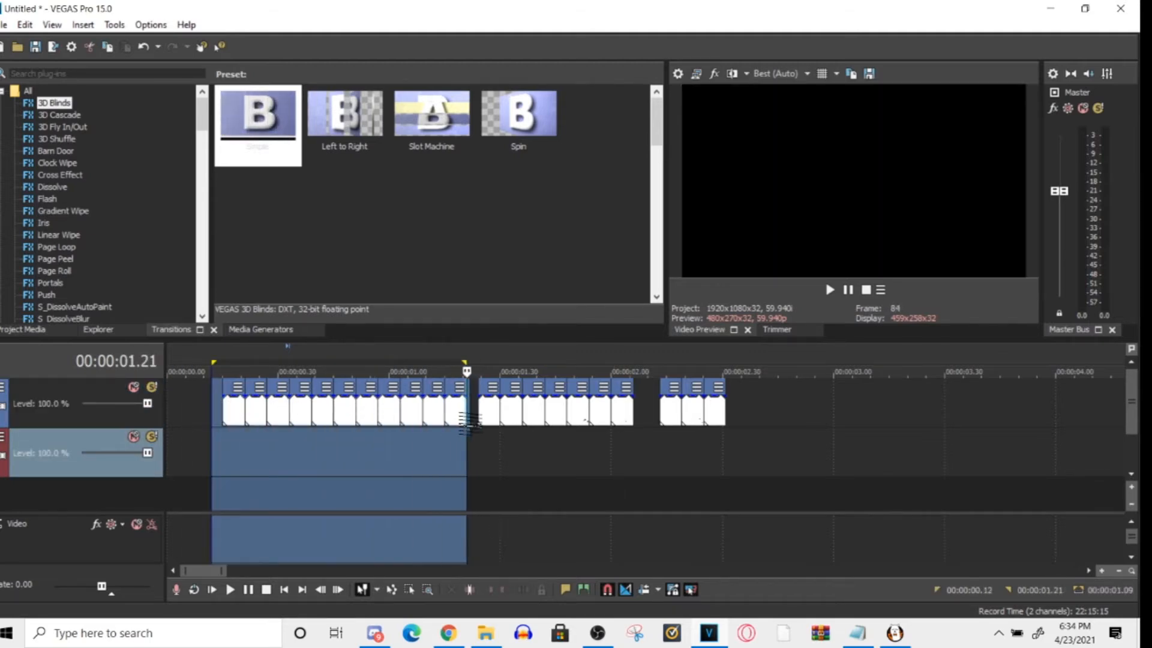
click(423, 443)
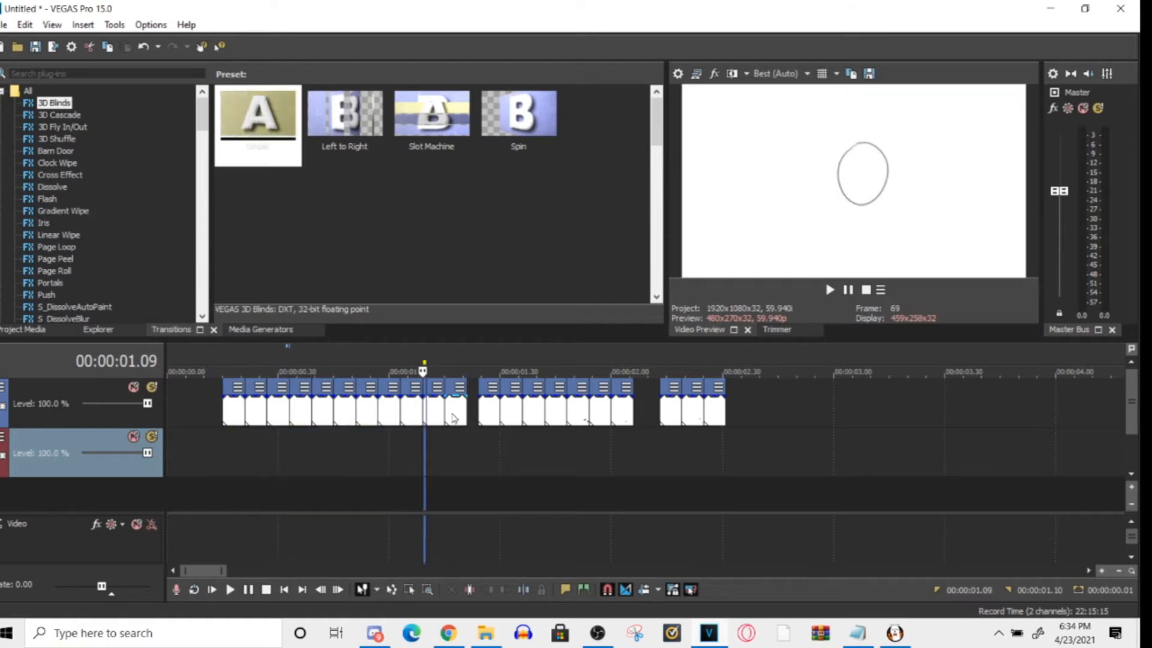
- Activate the Selection Edit Tool, try selecting clips near the end of the first group, and deselect them
click(412, 590)
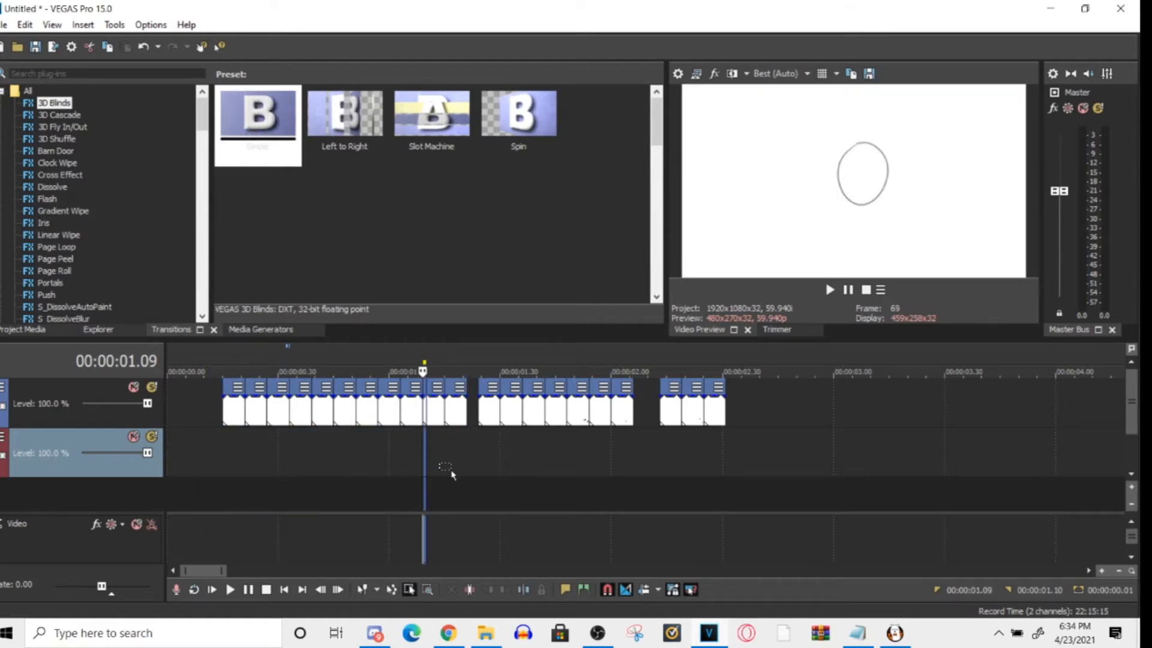
click(457, 406)
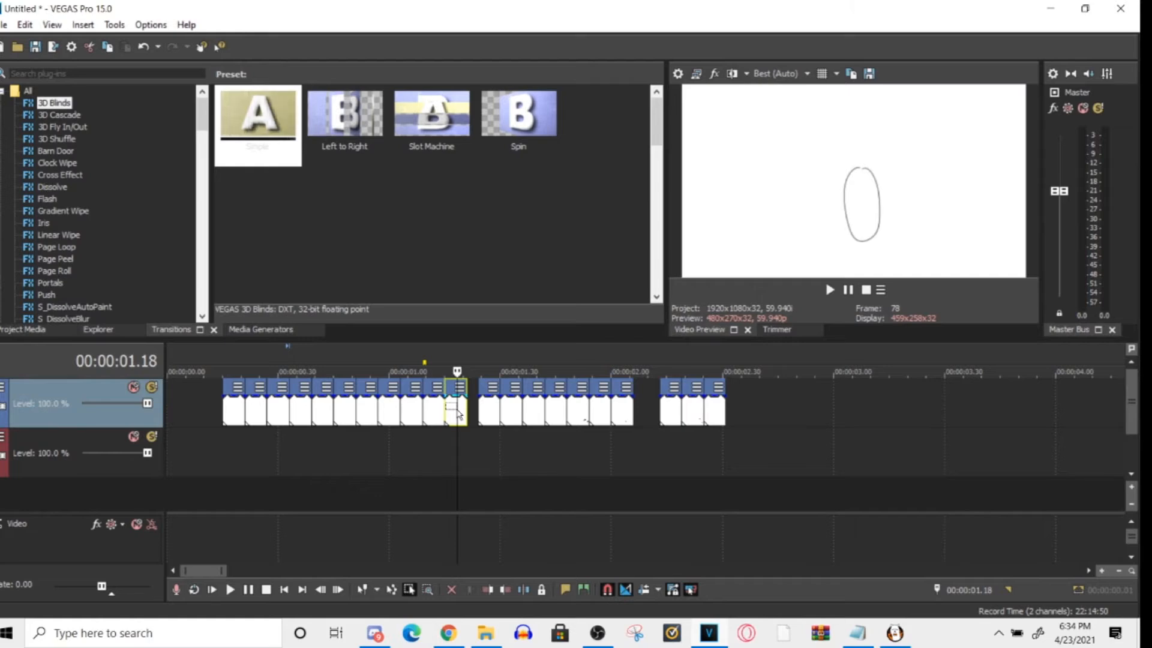
click(401, 416)
click(412, 465)
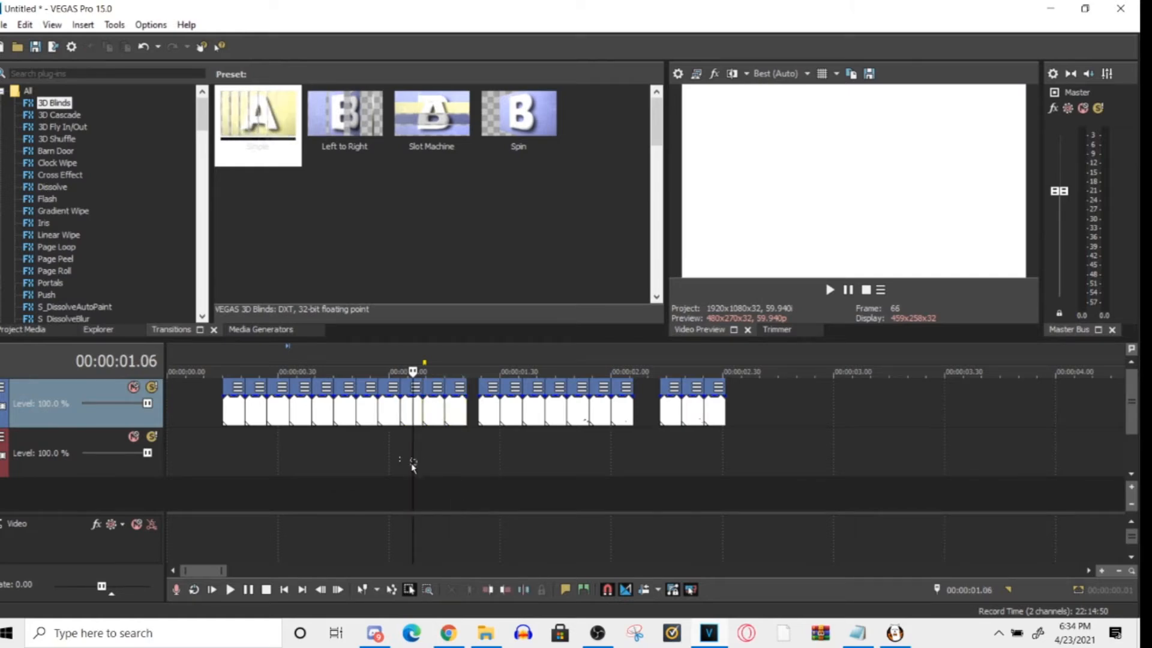
- Select the first nine clips of the first clip group and move them to the very start of the timeline
click(366, 590)
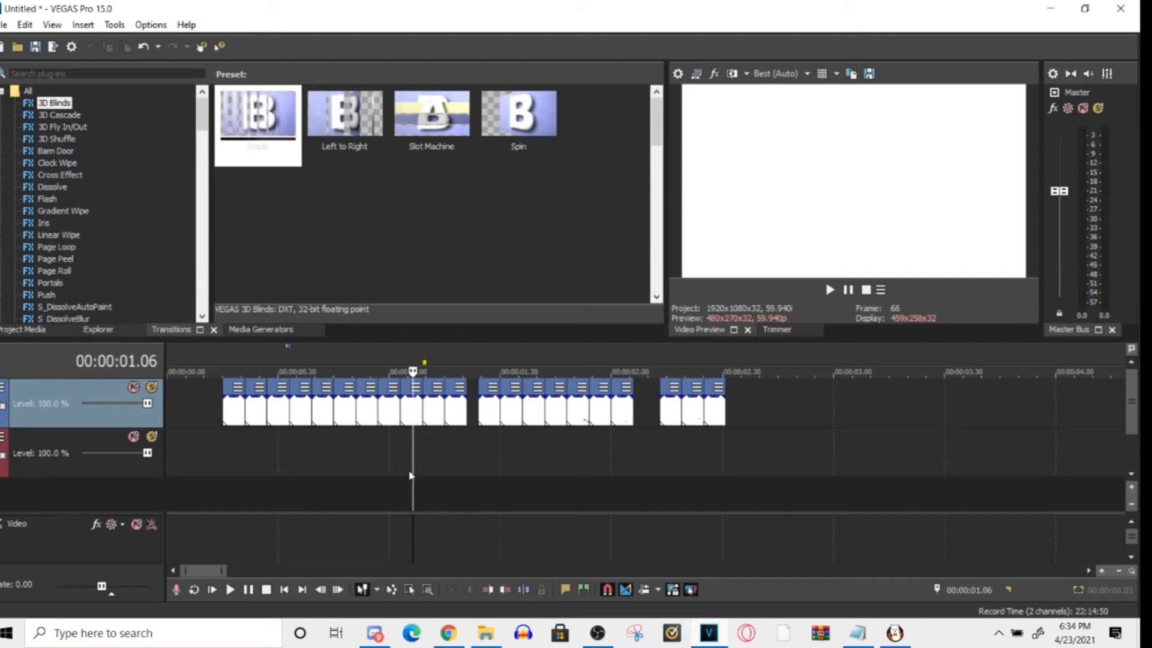
drag(413, 461, 436, 474)
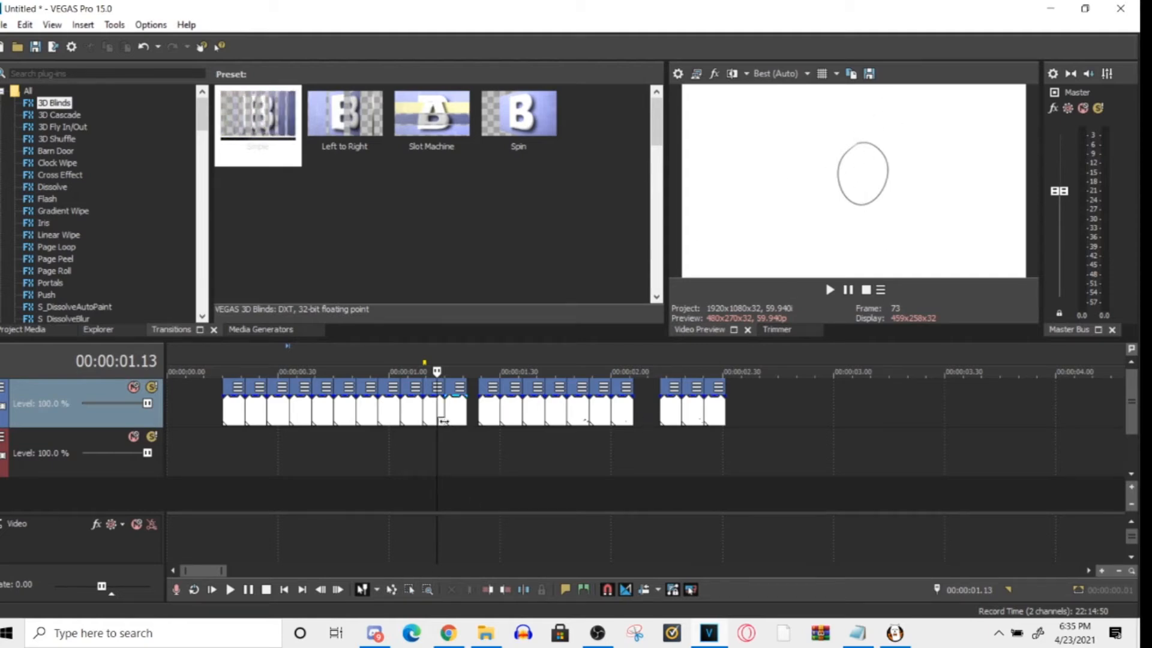
click(412, 420)
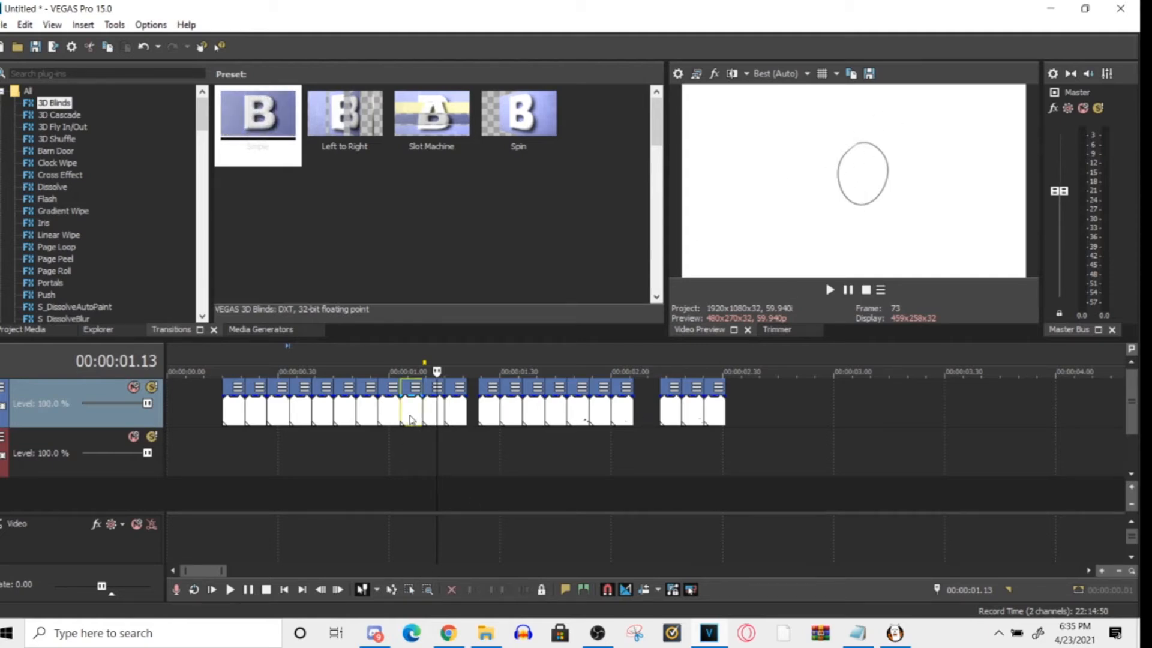
click(410, 593)
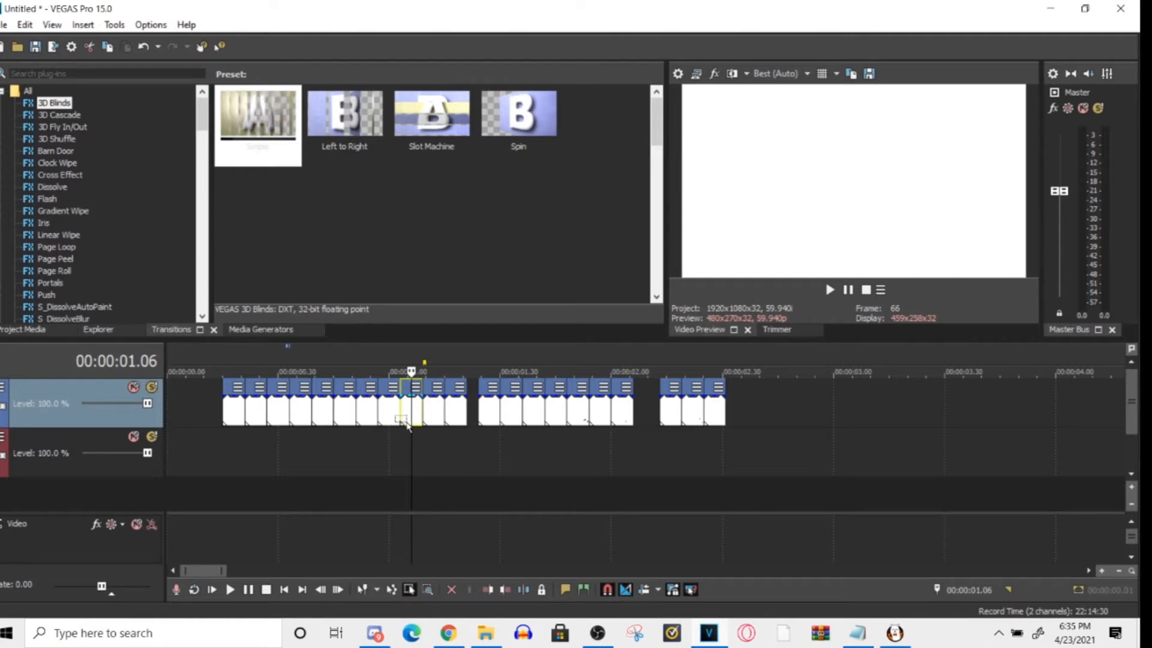
drag(417, 444, 180, 384)
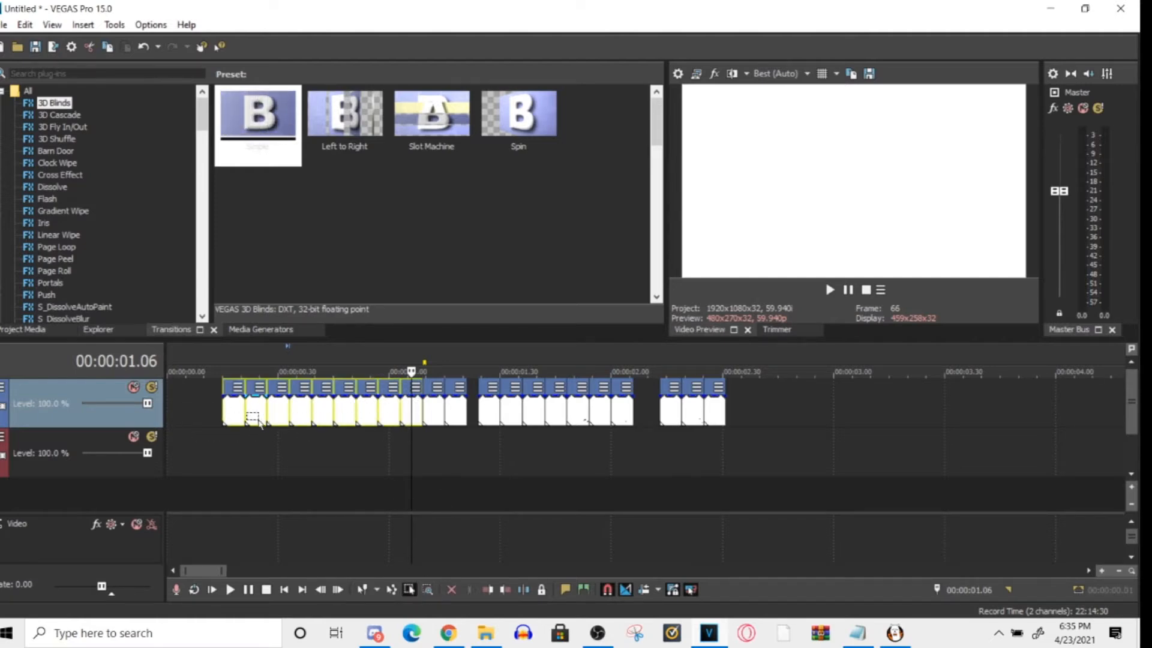
drag(233, 417, 88, 427)
click(414, 417)
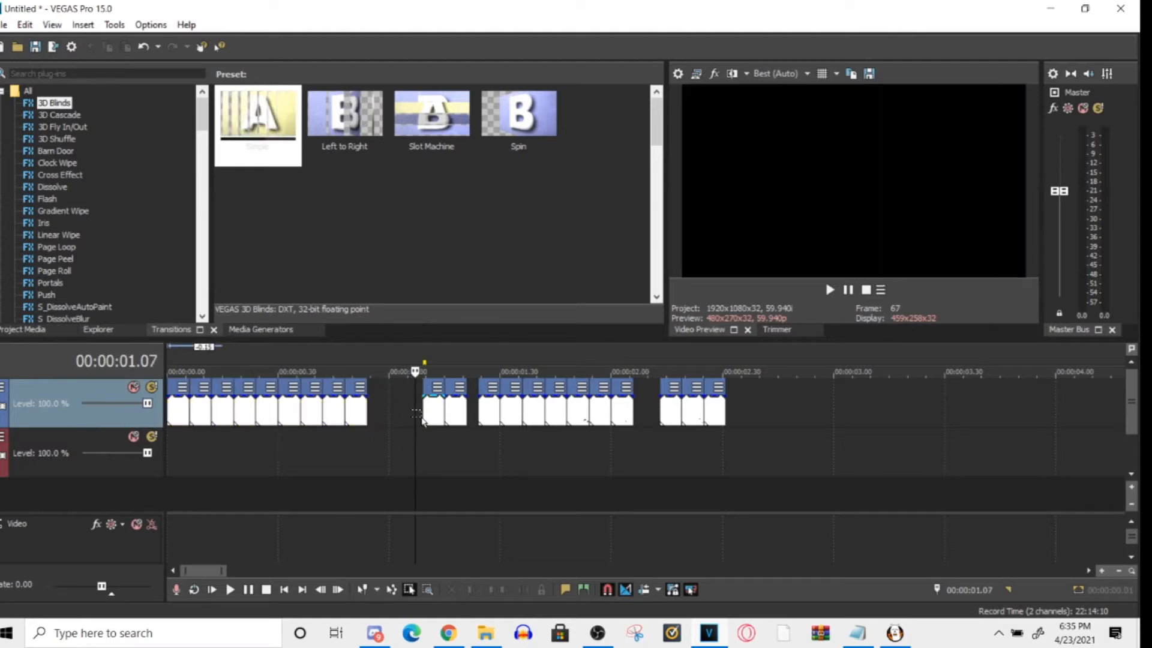
- Preview the last frames of the clip group at the timeline start and try to lengthen its final clip
click(355, 413)
click(323, 412)
click(307, 414)
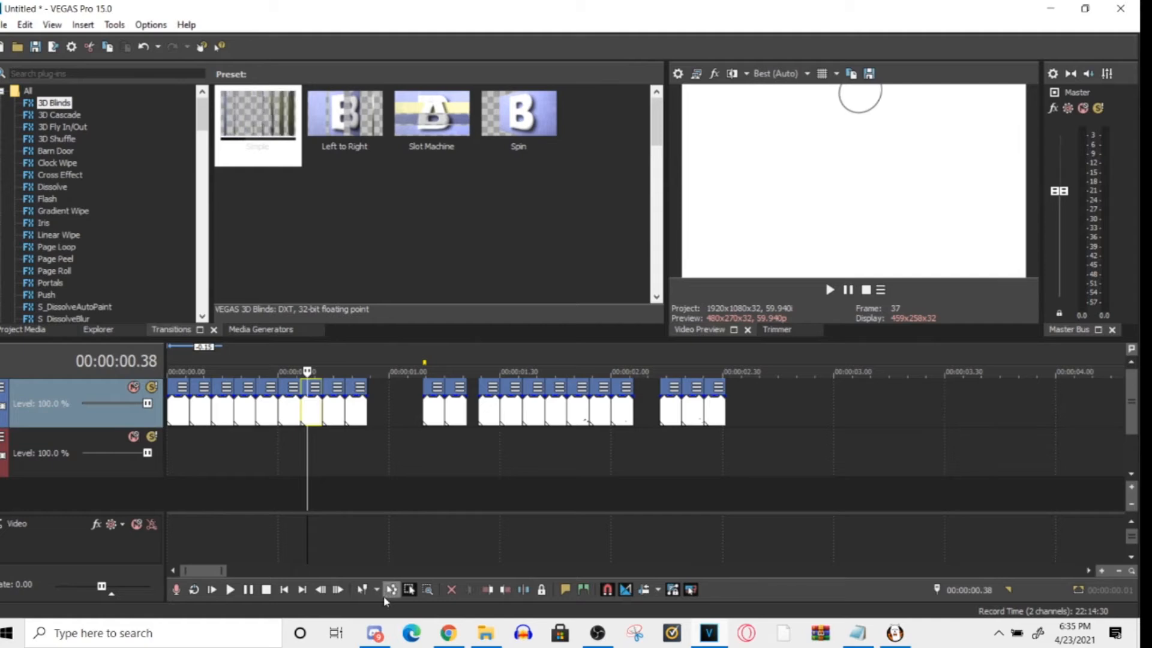
click(330, 415)
click(353, 410)
click(331, 411)
click(356, 409)
drag(366, 408, 396, 407)
click(330, 414)
click(364, 414)
click(338, 414)
- Delete one clip near the end of the opening group and lengthen clip 008 to about 00:00:01.07
right_click(339, 414)
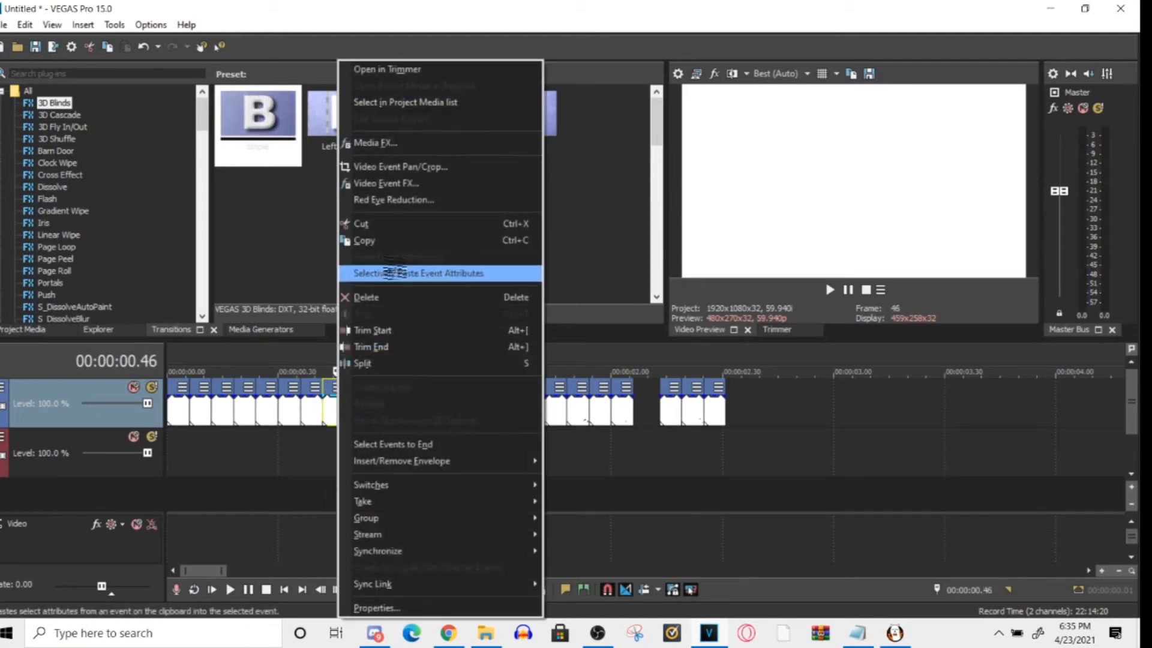
click(366, 297)
drag(364, 413, 413, 408)
click(364, 421)
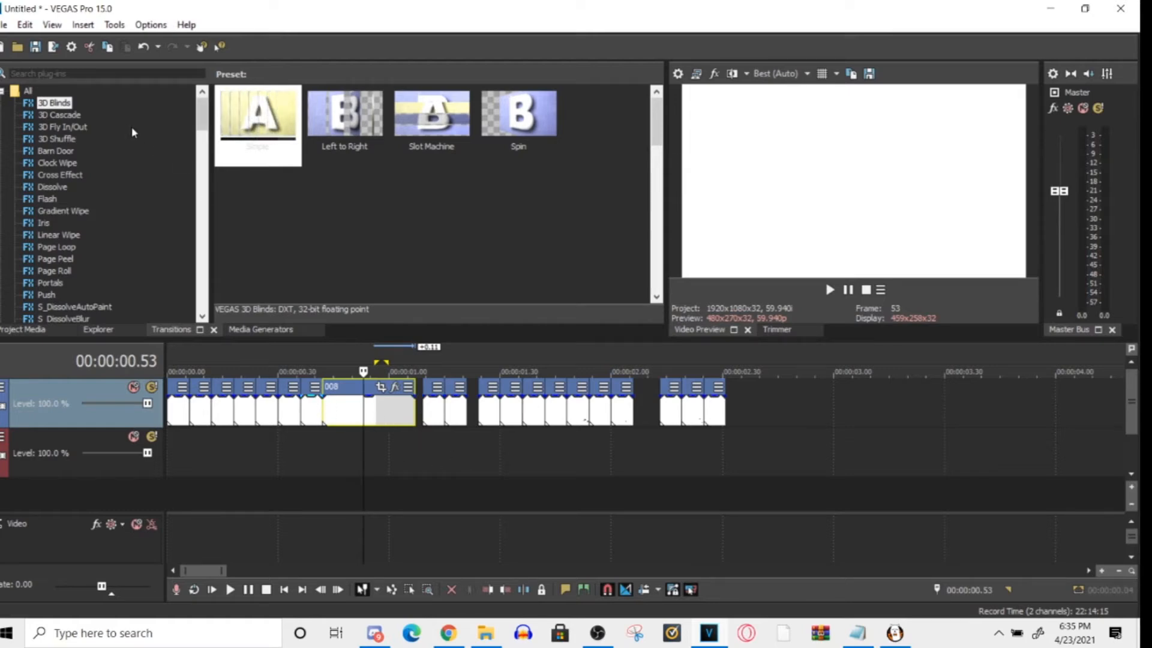
- Examine the new still image length in the Editing preferences, look through the other preference pages, and close the preferences
scroll(411, 447, down, 2)
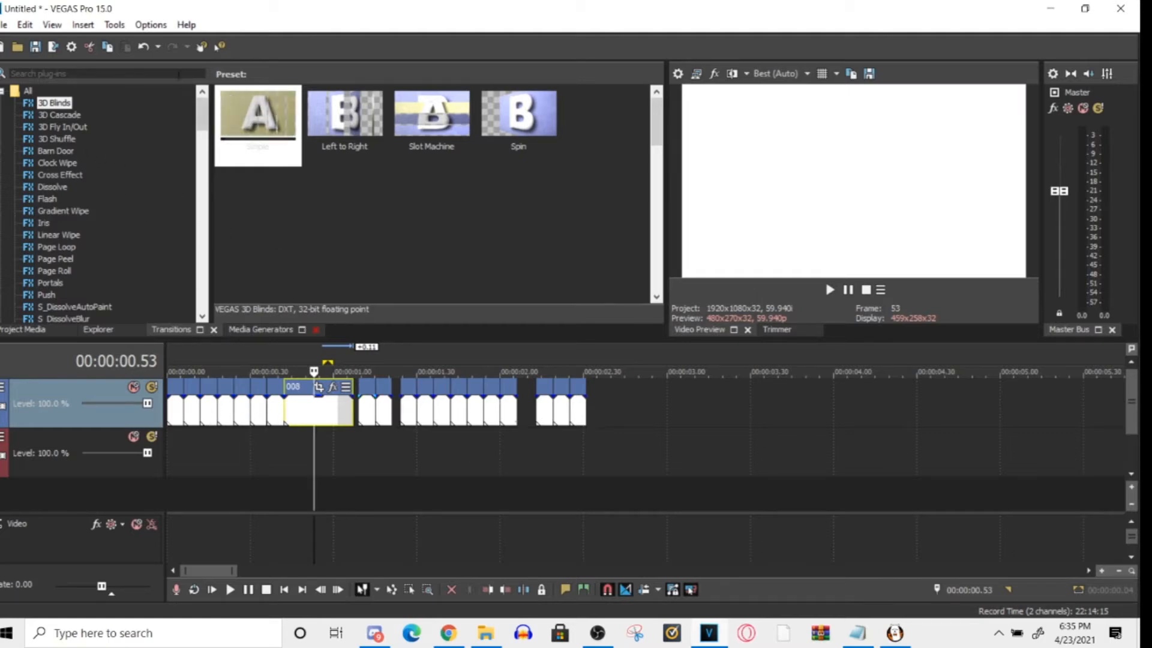
click(150, 25)
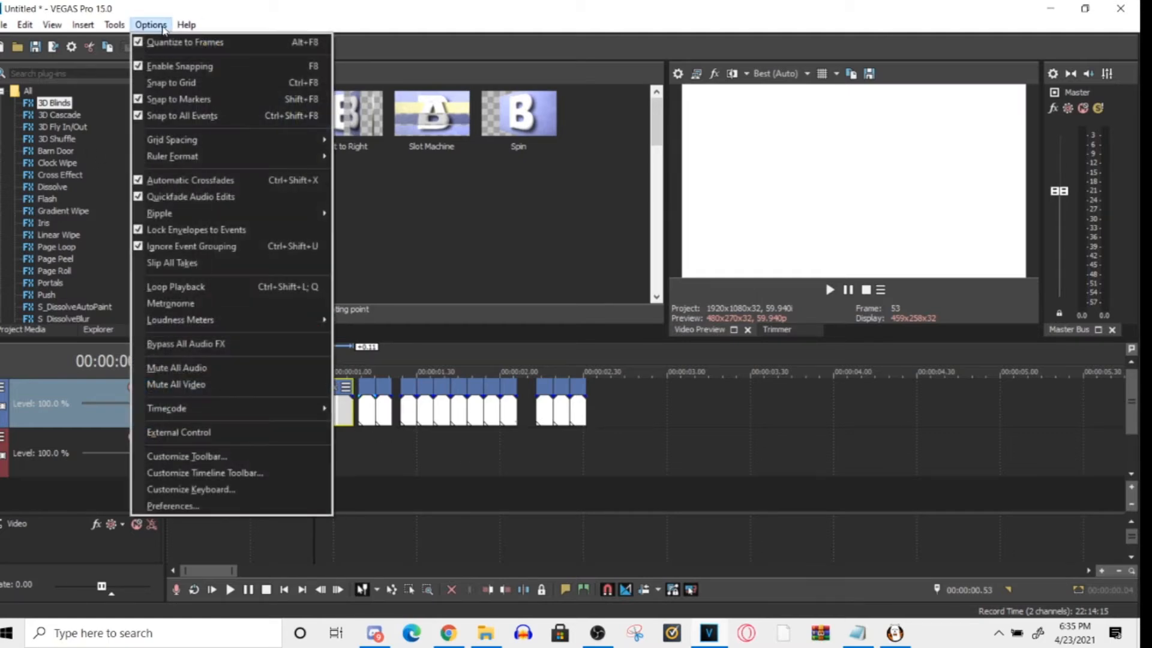
click(219, 506)
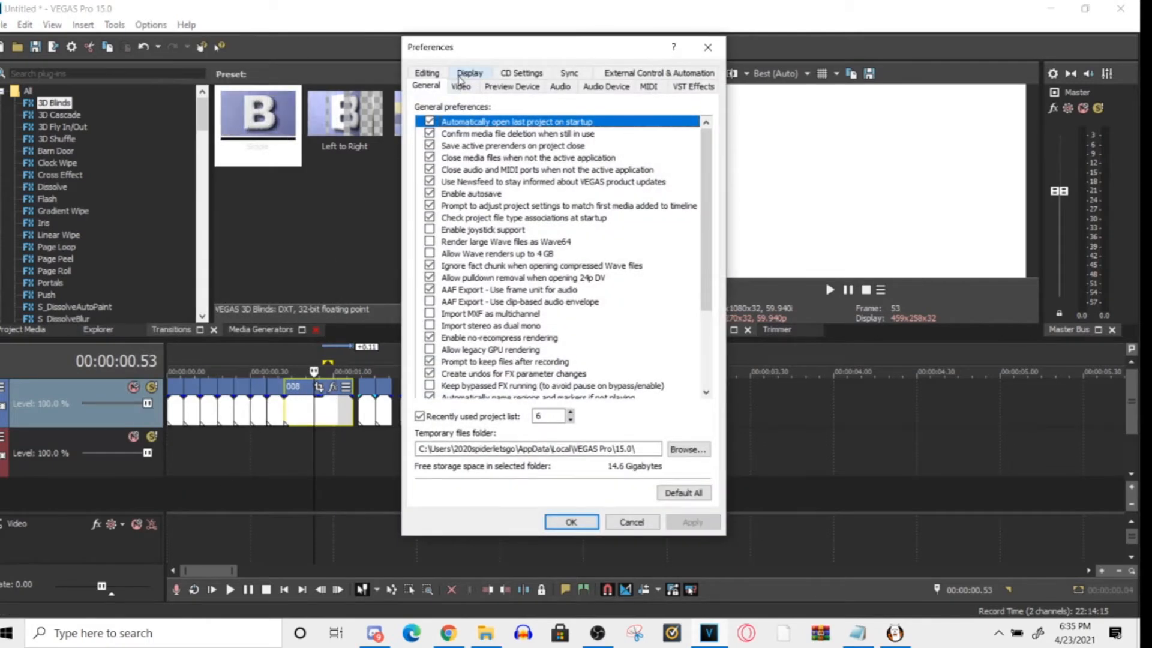
click(427, 72)
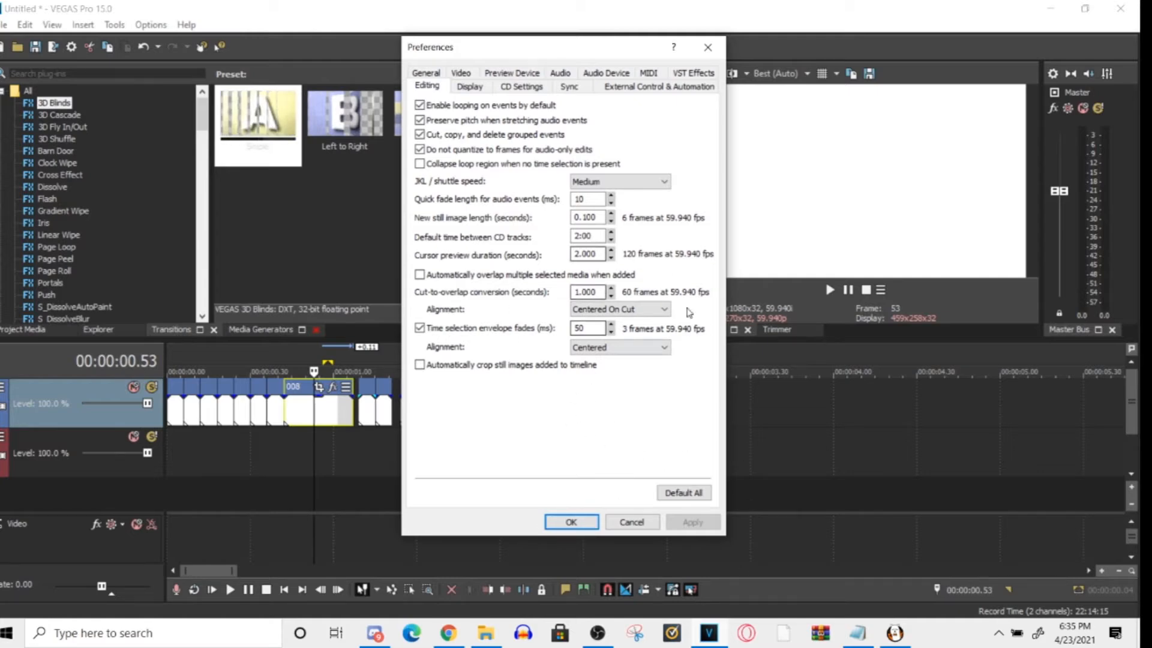
click(625, 91)
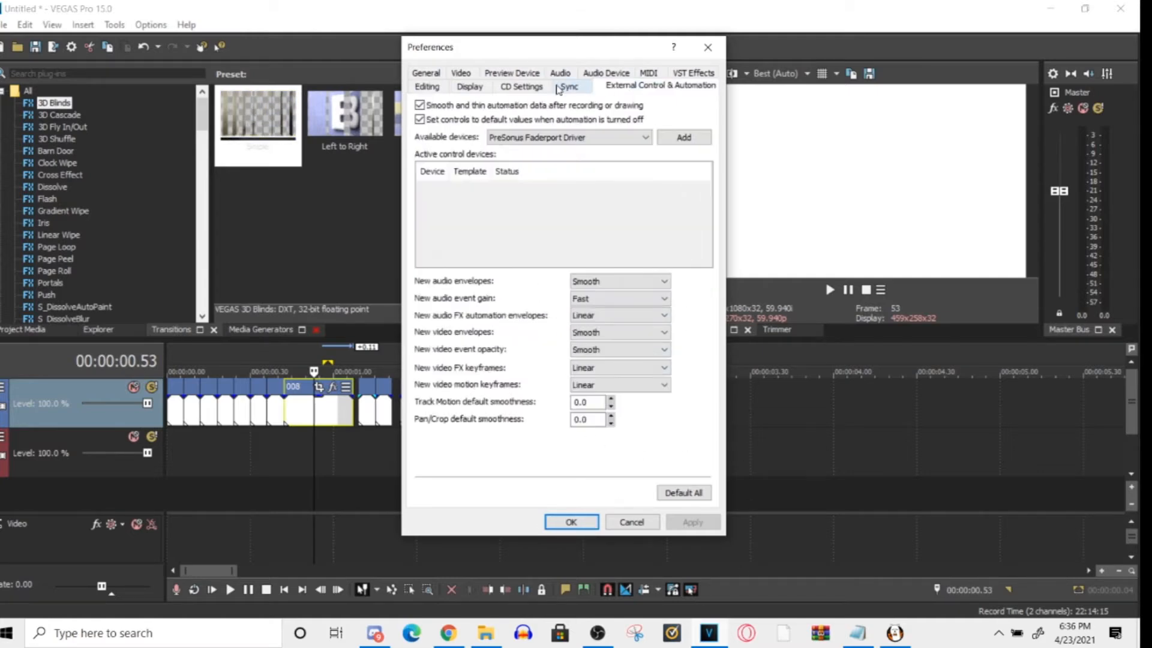
click(569, 86)
click(624, 72)
click(656, 76)
click(683, 77)
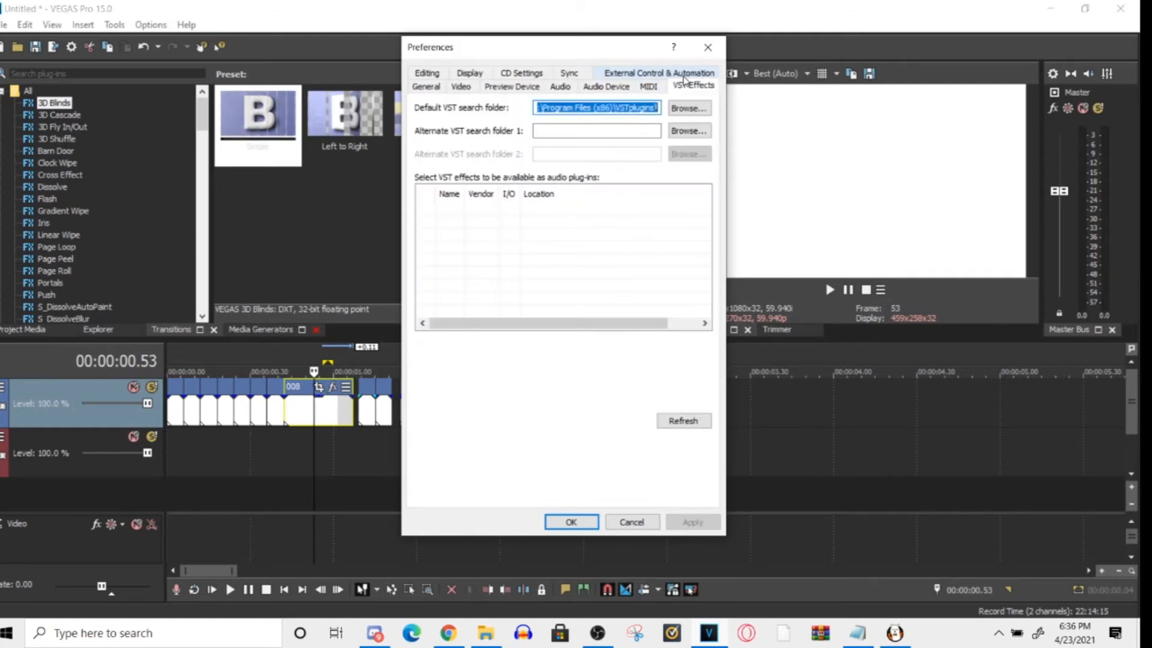
click(435, 76)
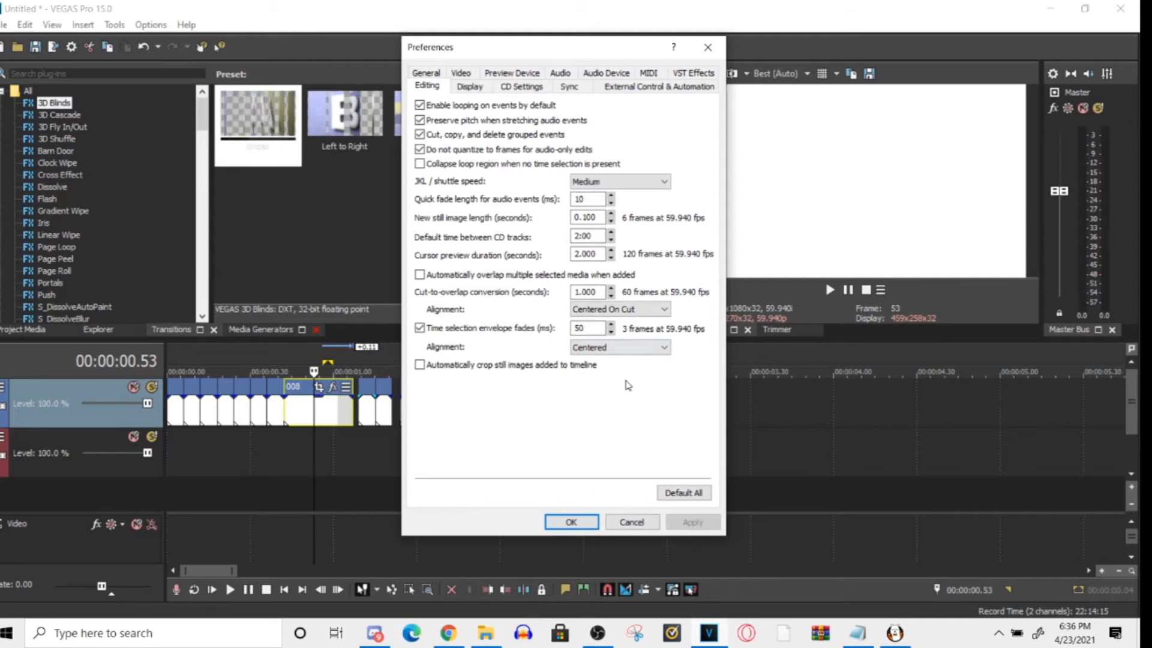
click(583, 520)
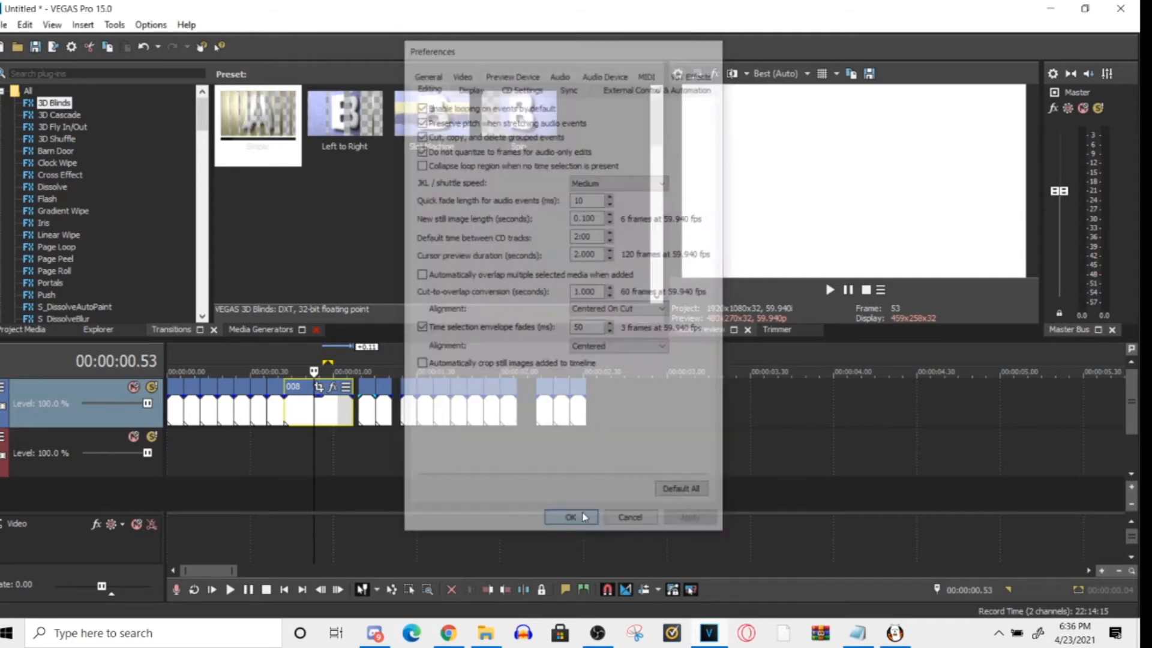
- Play the animation from the start of the timeline and stop playback
click(237, 441)
key(Home)
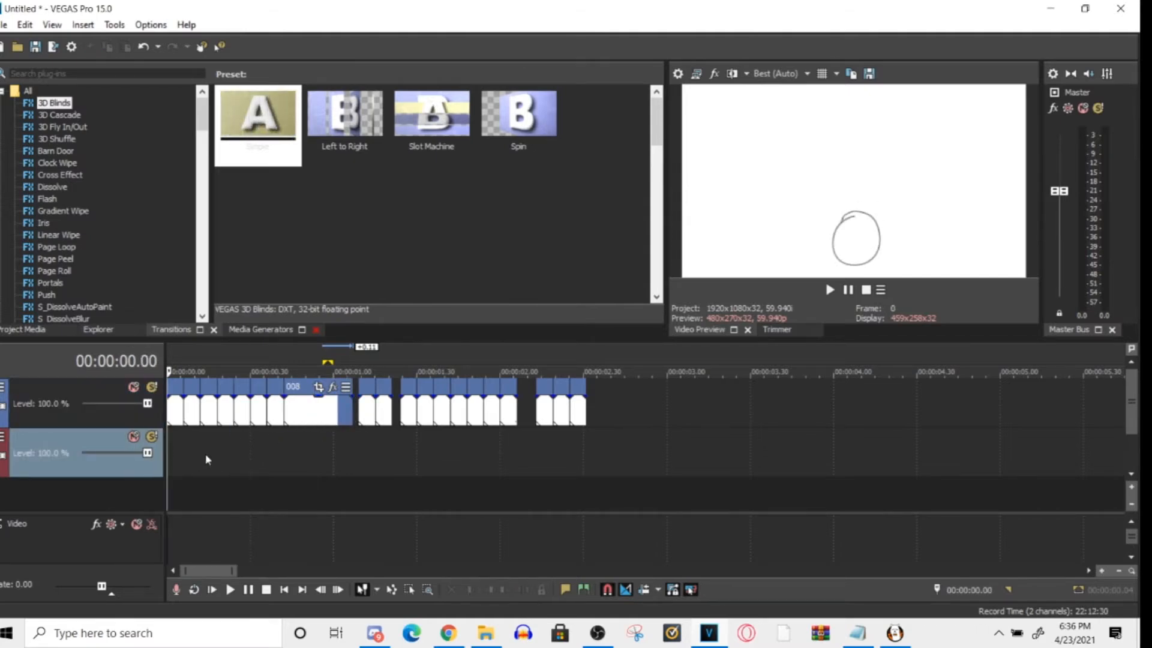
key(space)
key(space)
- Select all clips after clip 008 and shift them 1.12 later on the timeline to widen the gap
click(369, 408)
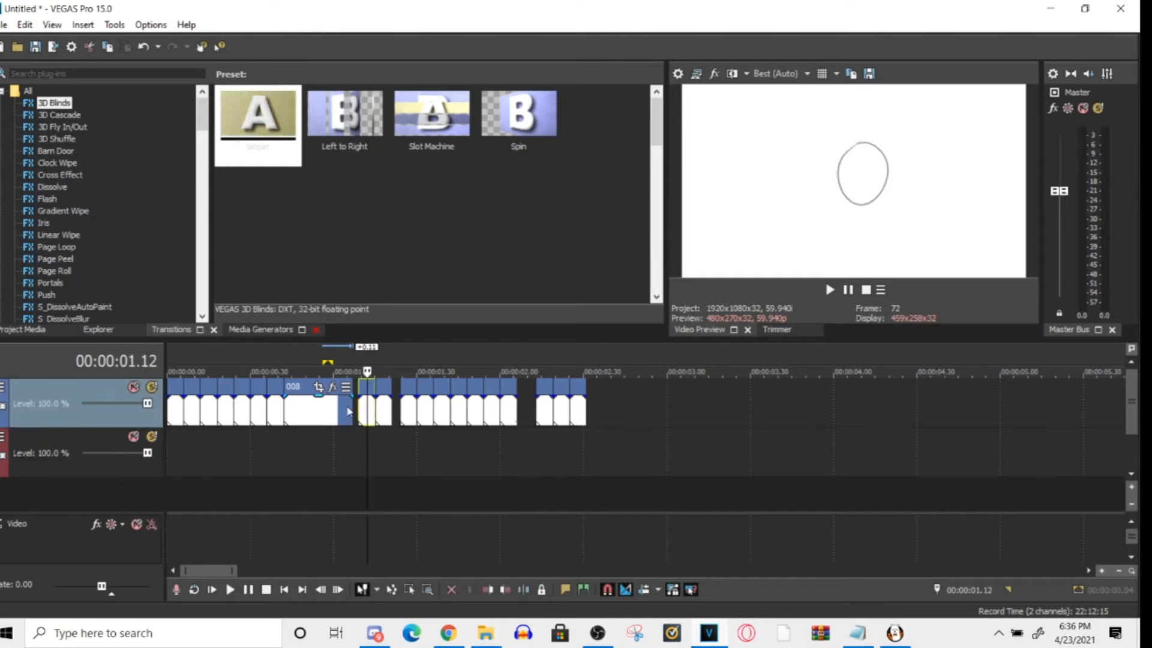
drag(642, 403, 391, 414)
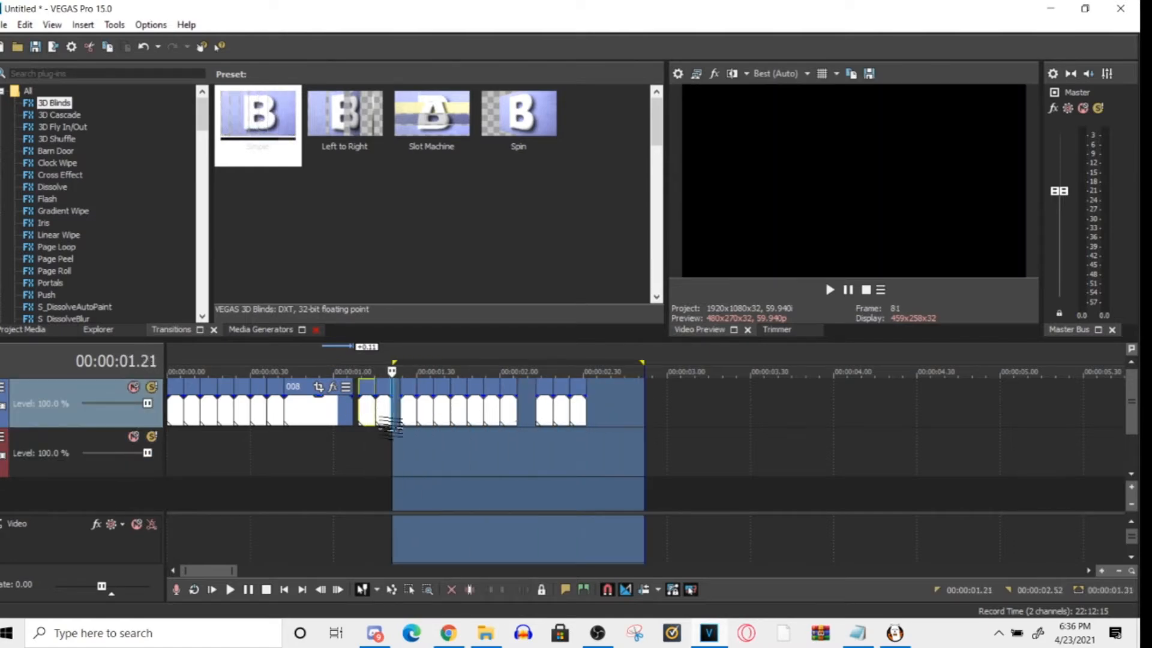
click(409, 589)
drag(654, 412, 375, 427)
click(362, 589)
drag(388, 414, 589, 414)
- Preview individual frames within the clips that were shifted to the end of the timeline
click(705, 462)
click(619, 463)
click(779, 474)
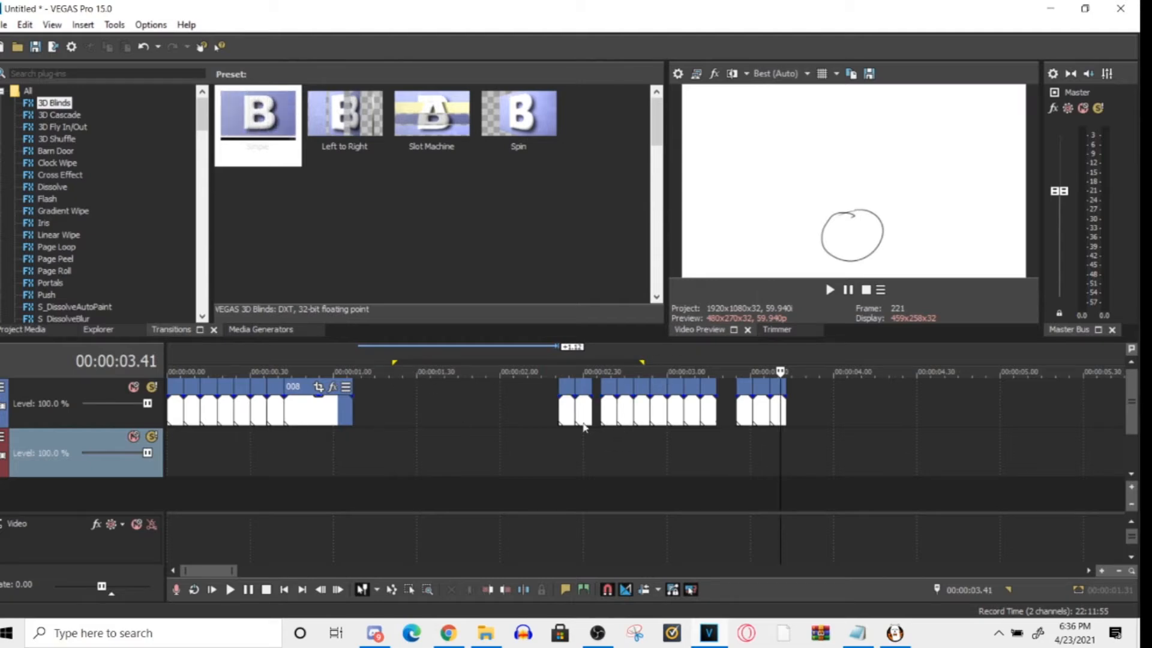
click(631, 463)
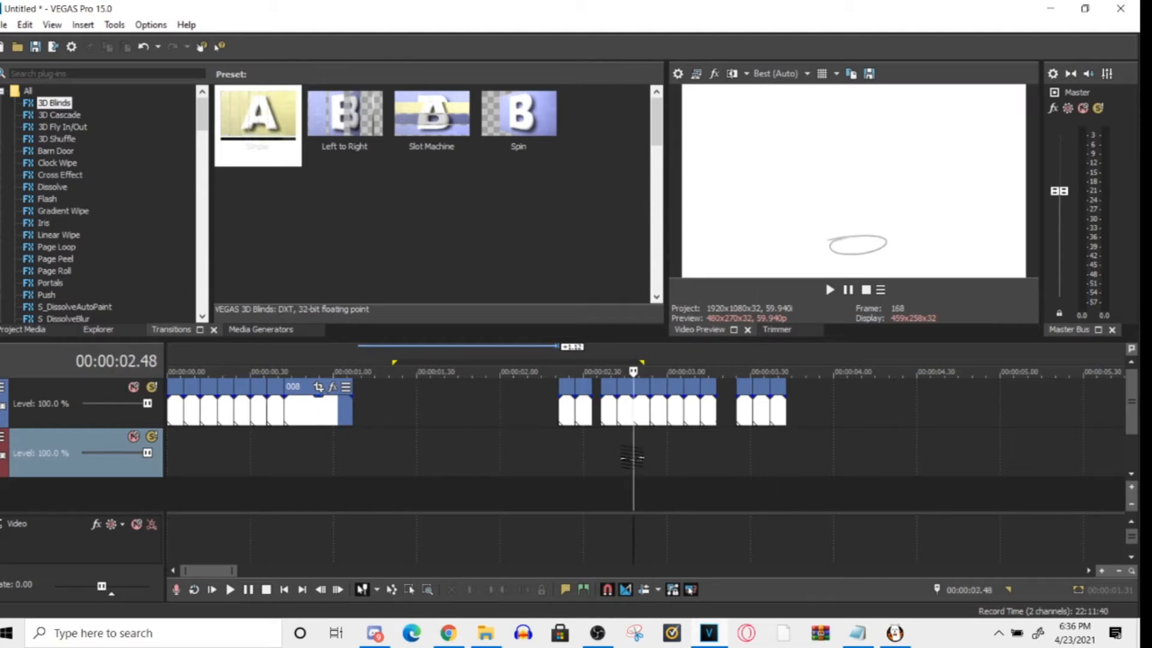
click(597, 635)
click(597, 636)
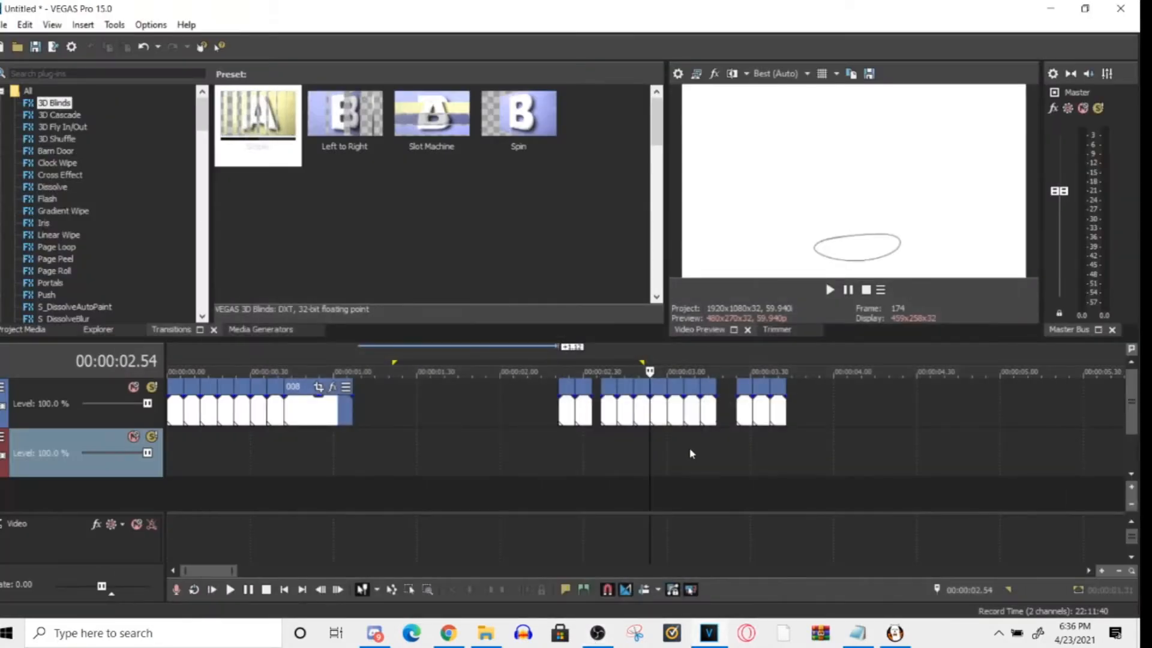
- Mark and clear a time range over all clips, and preview the end of clip 008 and the gap after it
double_click(748, 474)
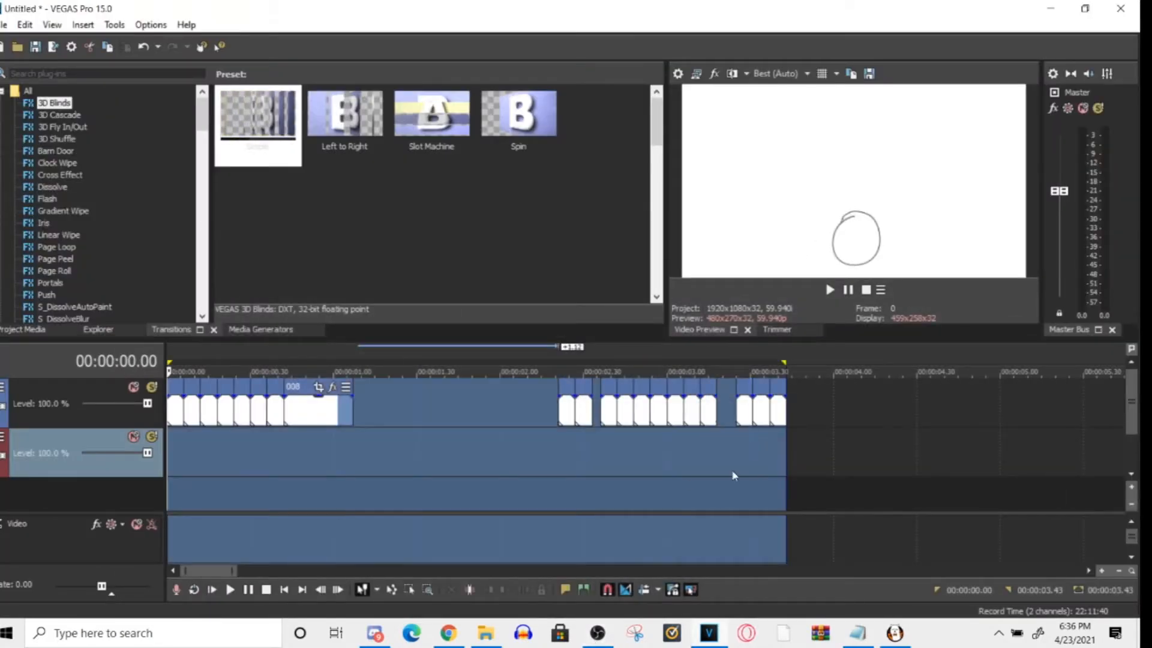
click(684, 479)
click(425, 421)
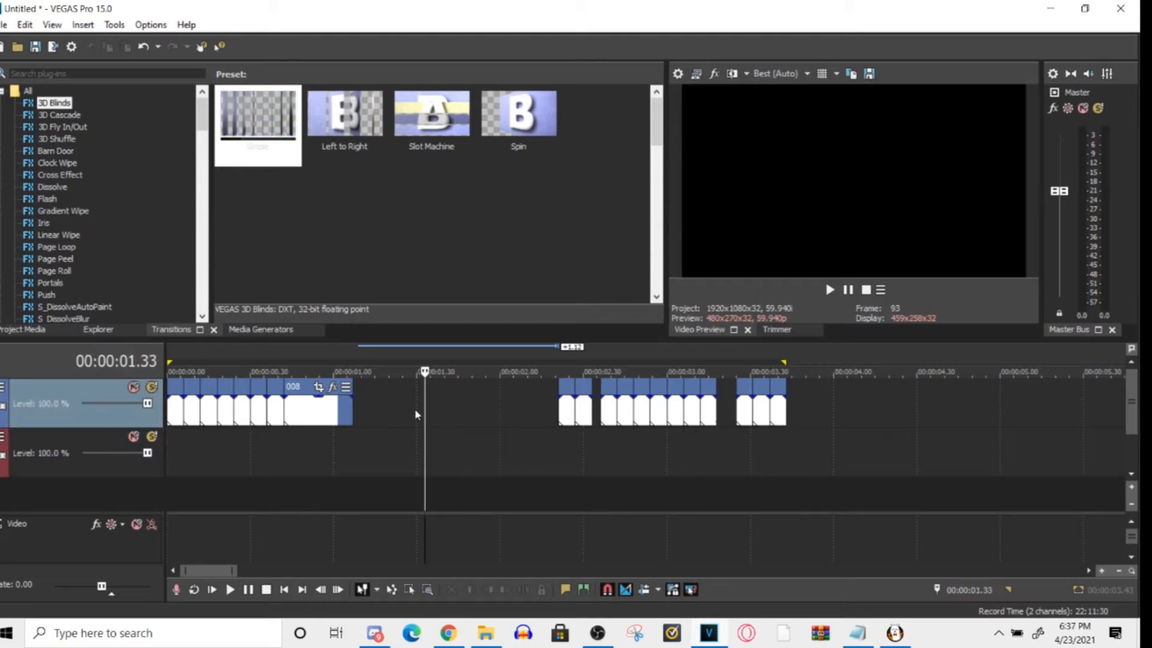
click(336, 415)
click(345, 418)
click(342, 418)
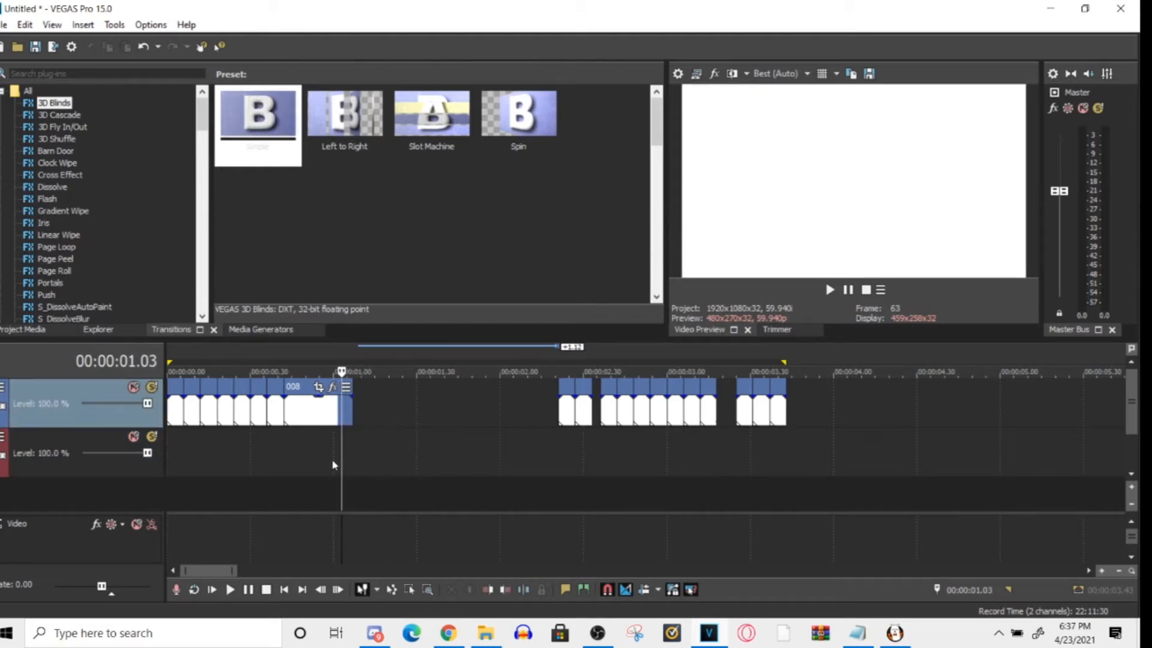
drag(342, 456, 514, 432)
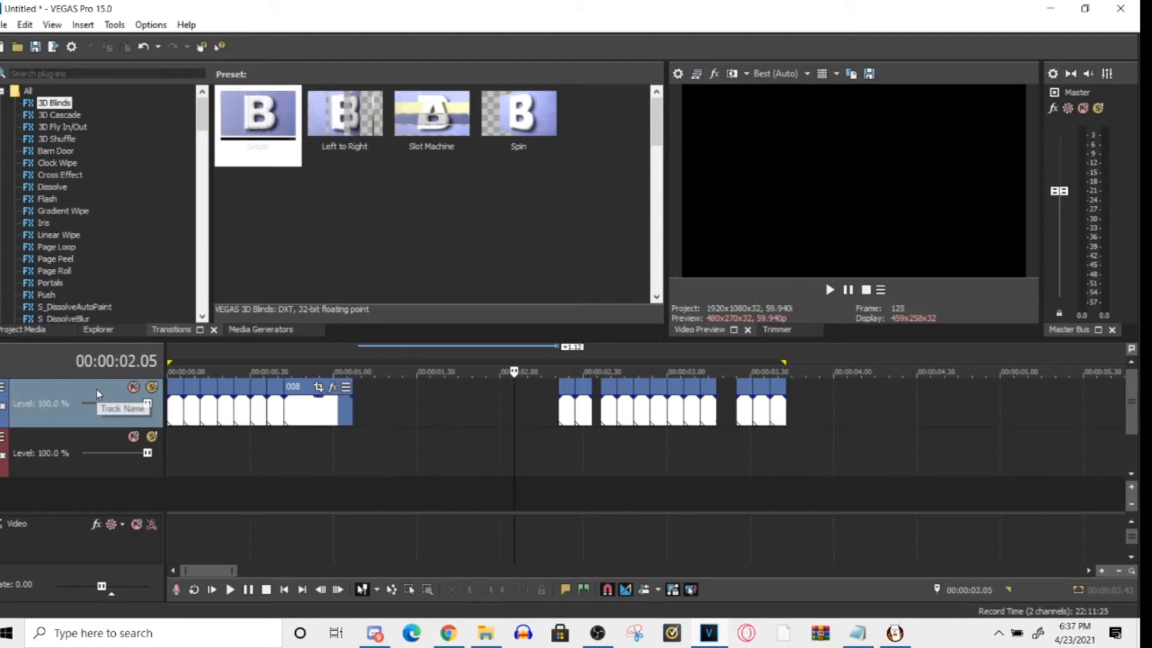
- Review the video track's options and the commands for inserting tracks, and try to move the video track below the other track
right_click(96, 390)
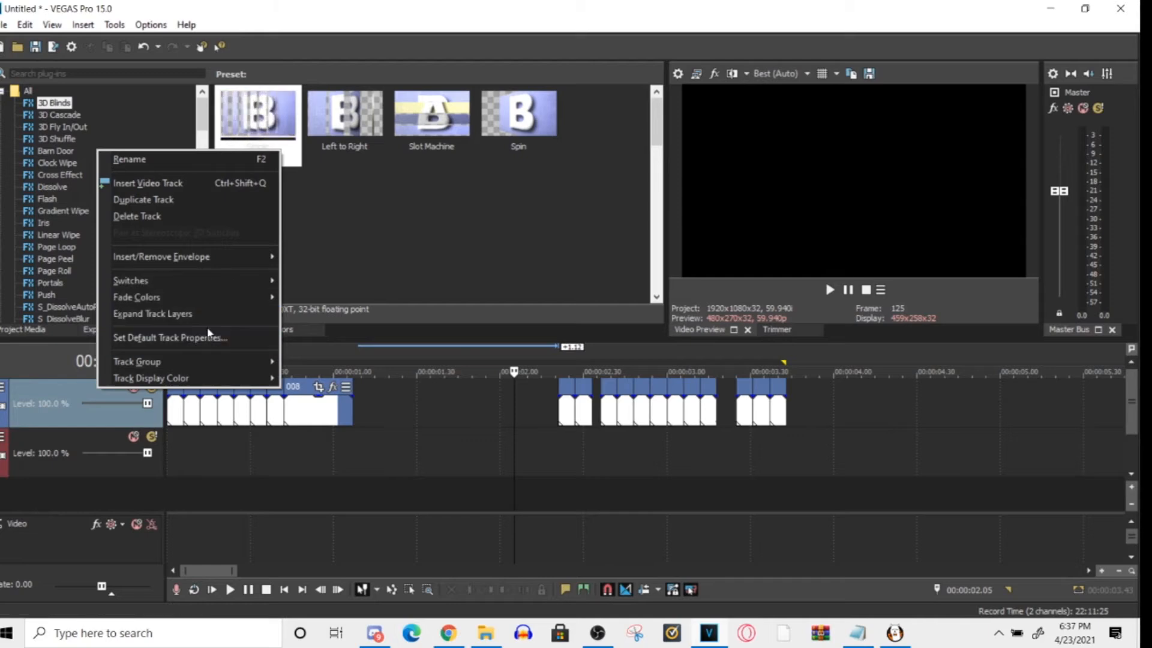
click(49, 435)
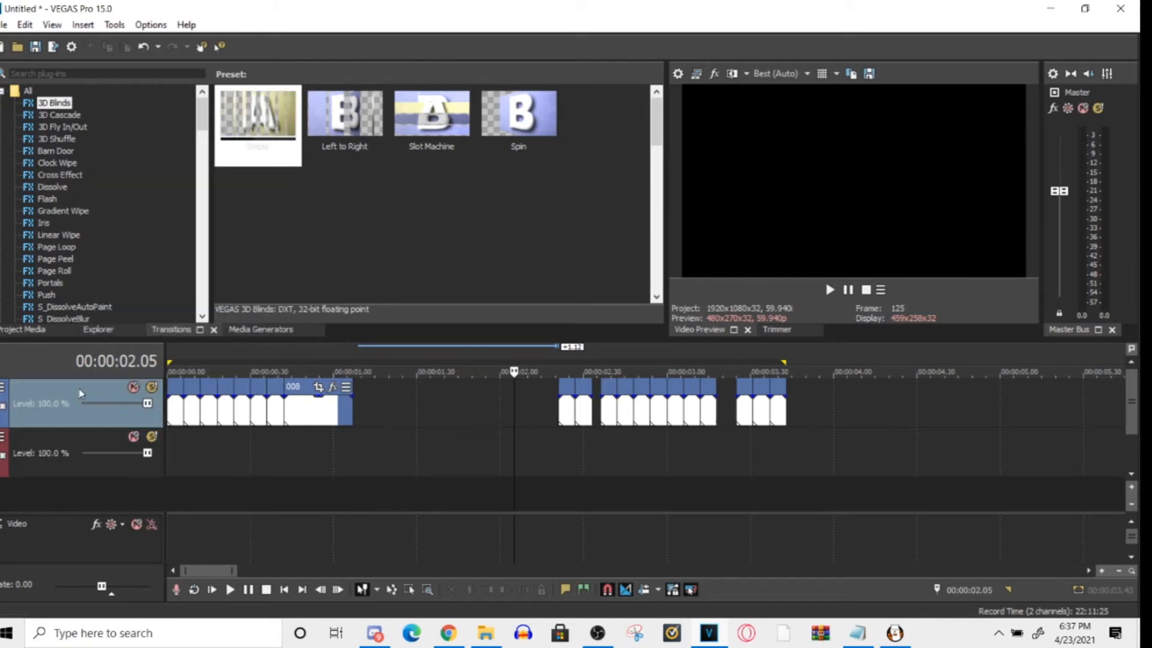
right_click(83, 499)
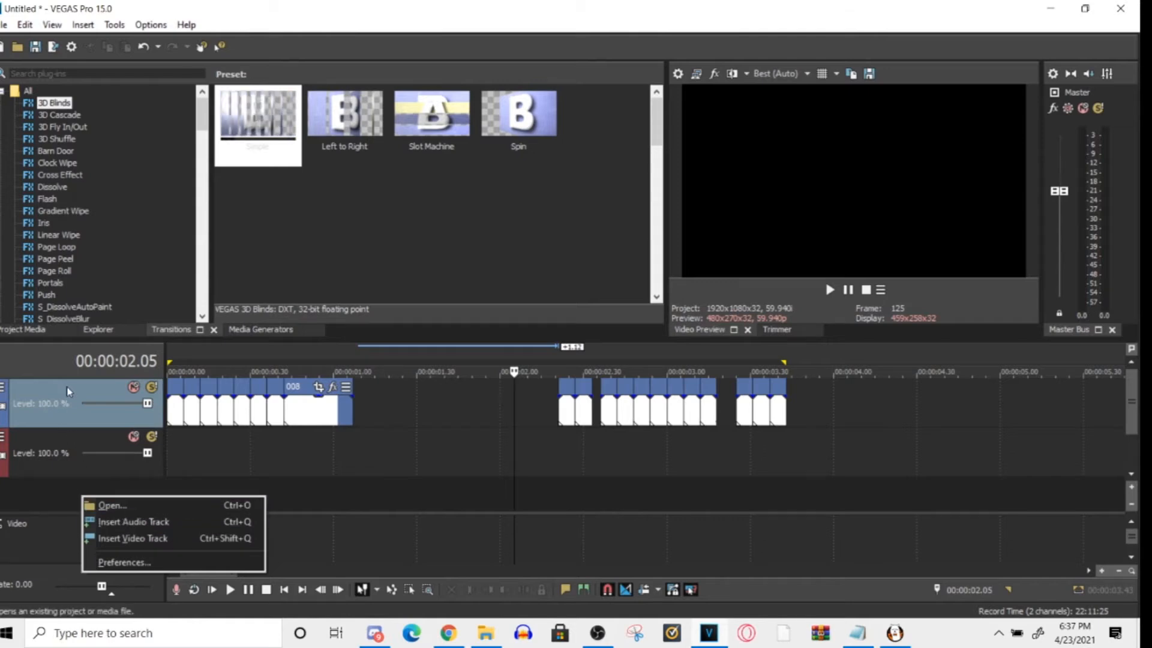
drag(66, 393, 67, 479)
drag(72, 411, 70, 389)
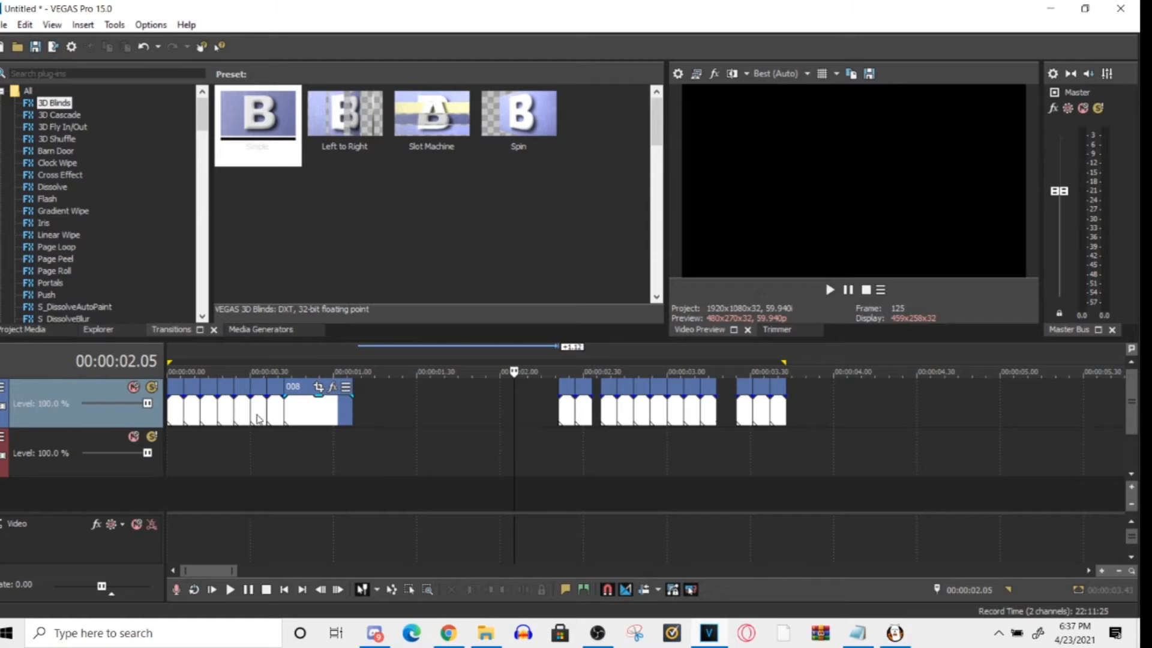
- Mark the time range over all clips and open the Render As settings
double_click(540, 465)
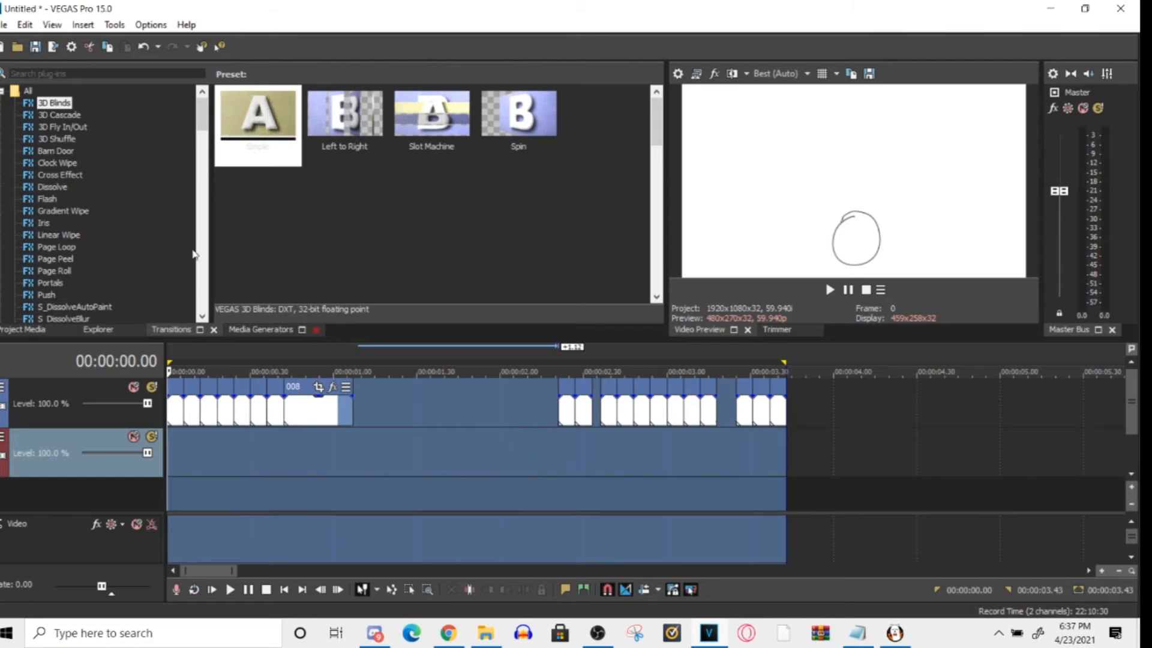
click(5, 25)
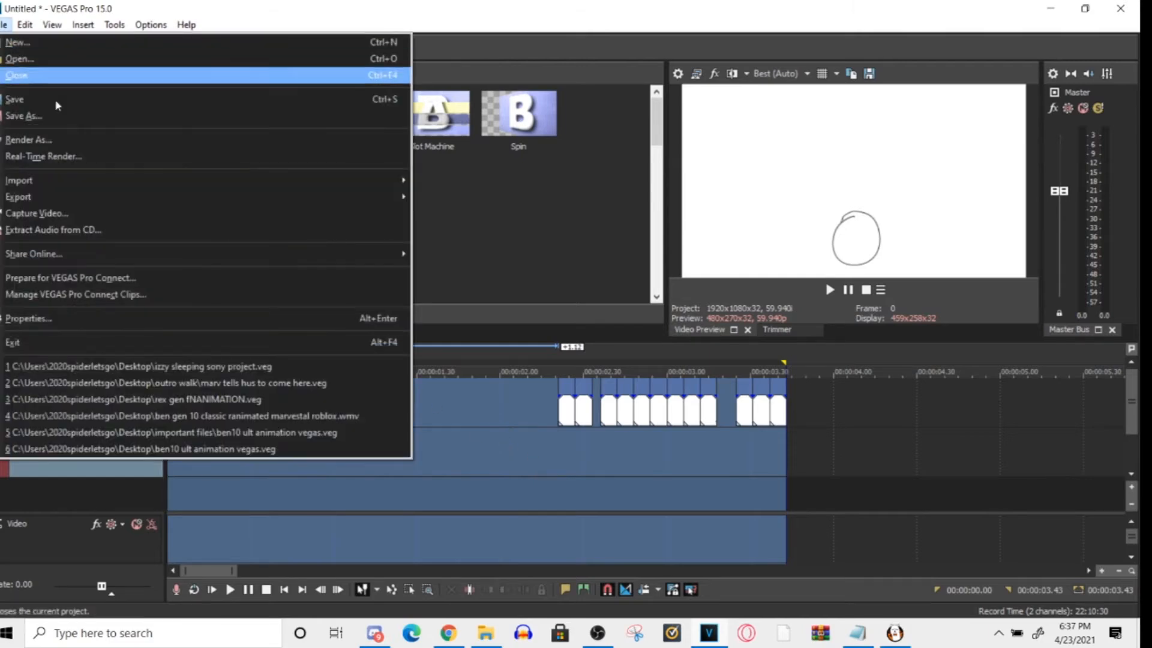
click(110, 142)
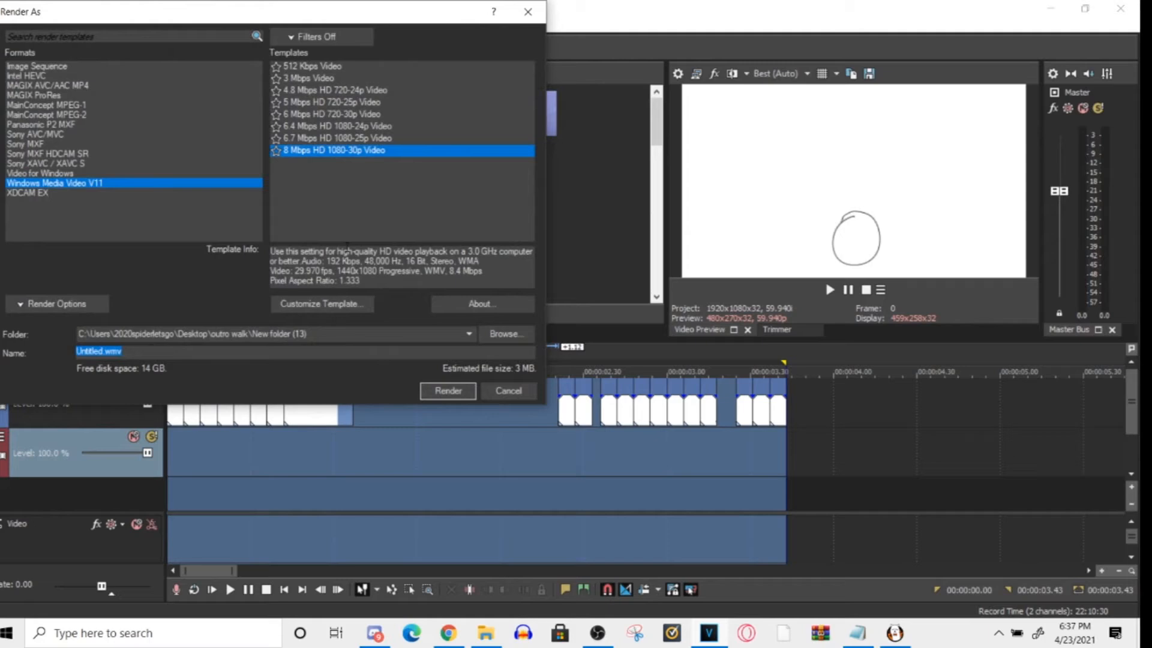
- Browse the Desktop's outro walk folder as a possible render destination, and leave the render settings without rendering
click(483, 337)
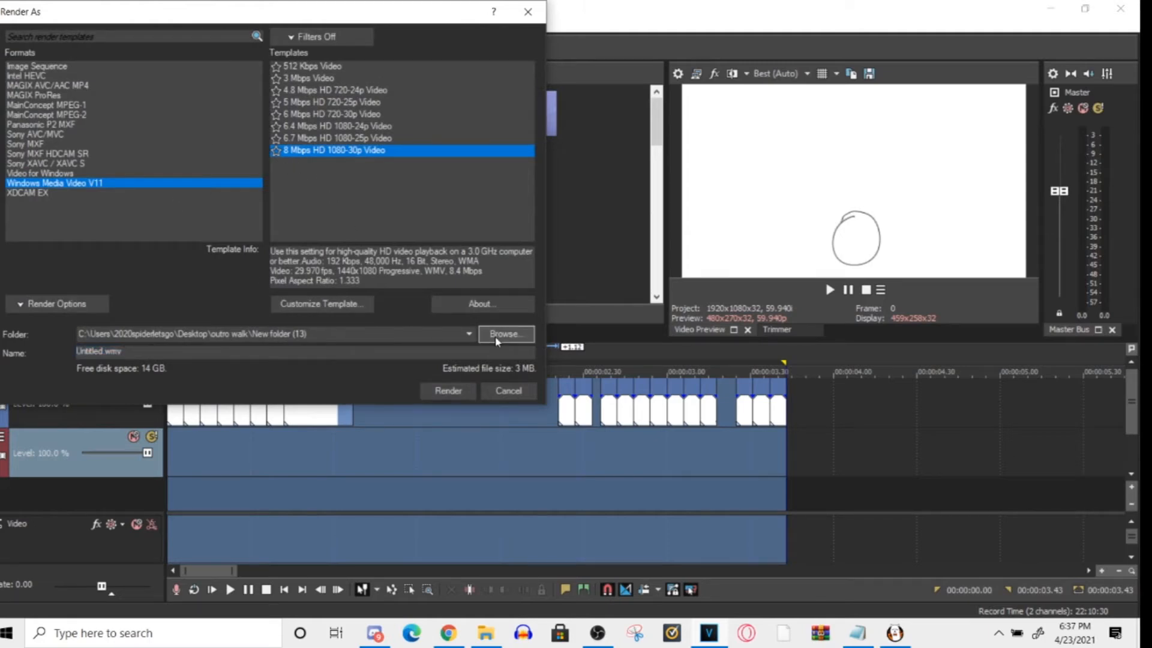
click(73, 157)
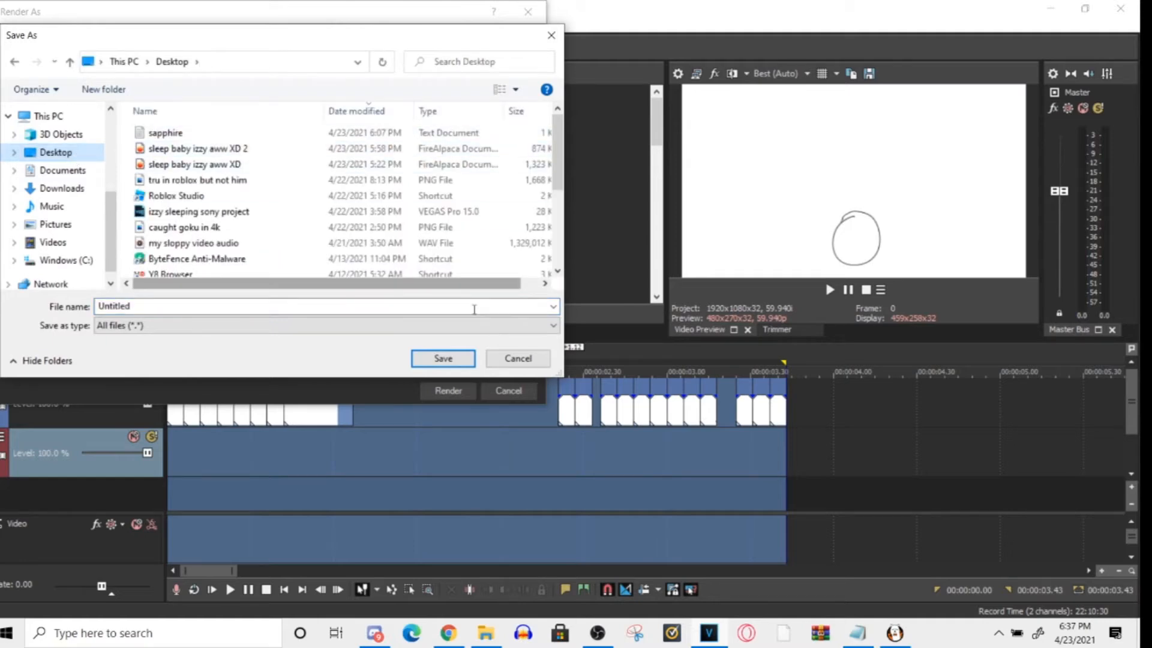
scroll(489, 228, down, 3)
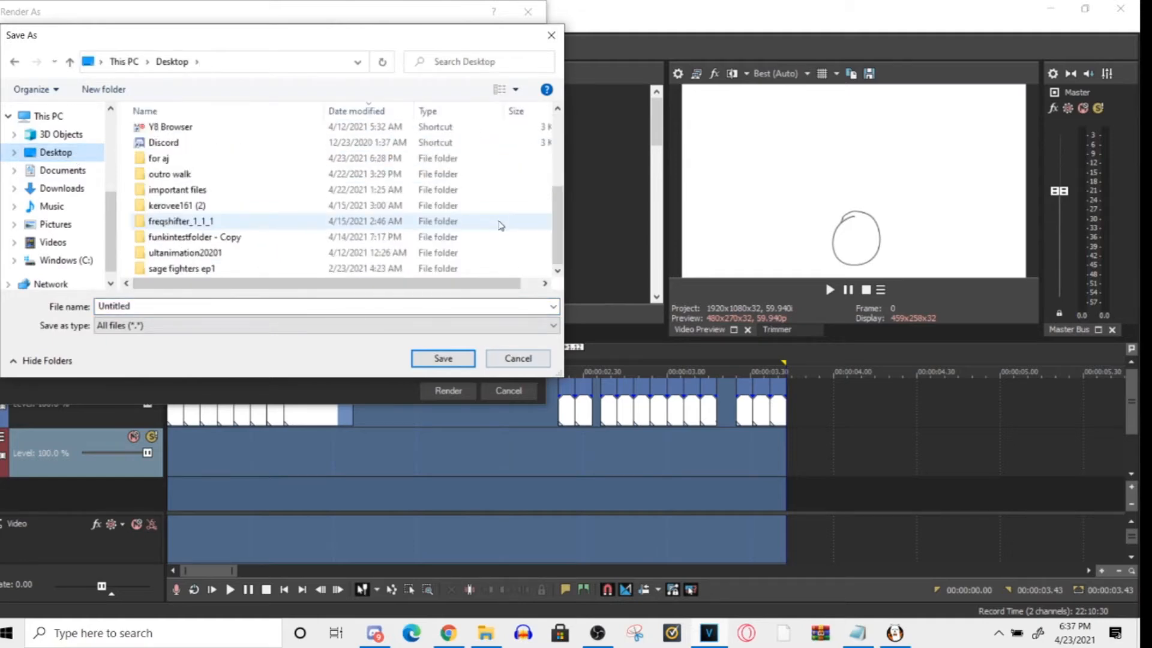
click(197, 175)
double_click(191, 175)
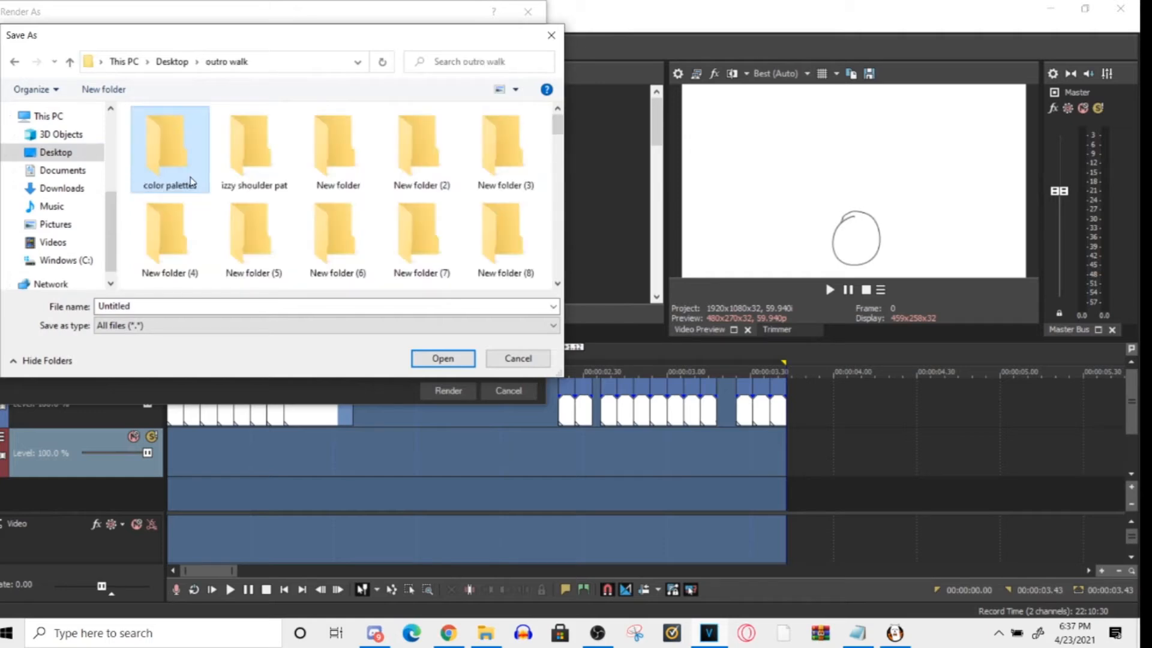
scroll(557, 131, down, 10)
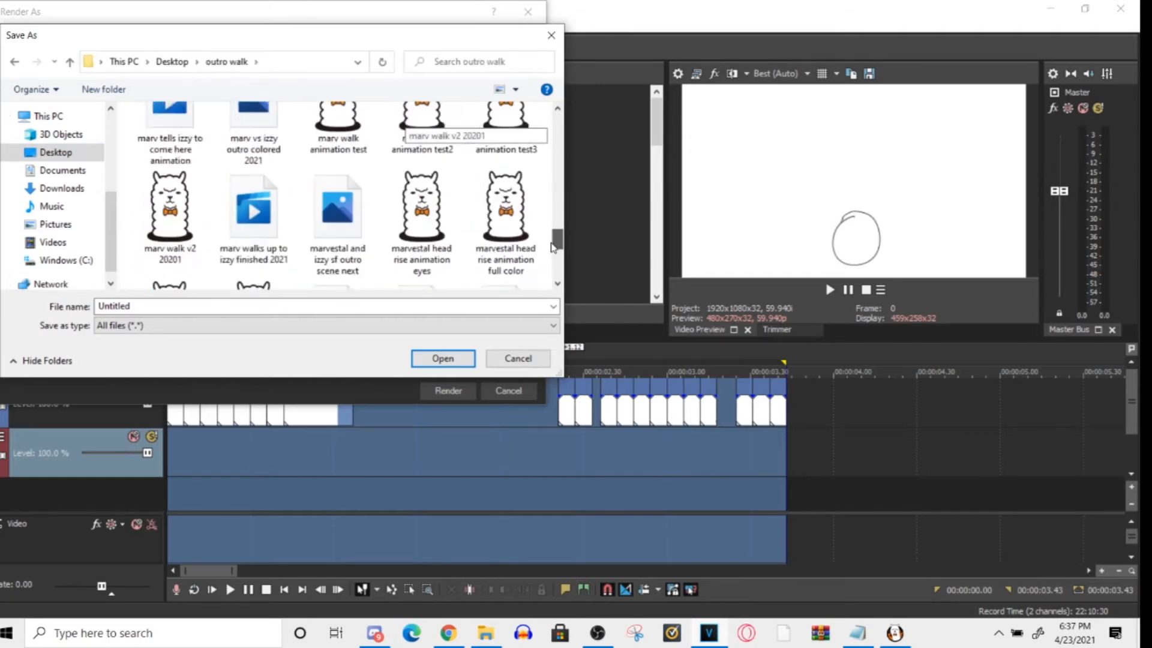
click(550, 34)
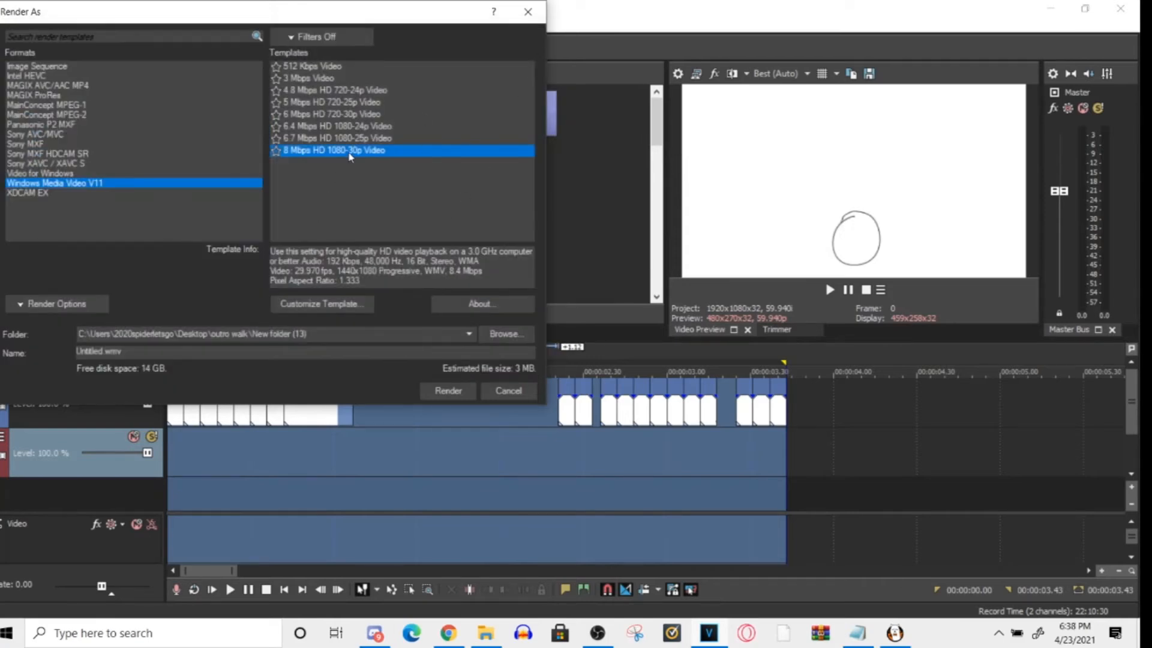
click(492, 391)
- Preview the frames in the opening clips before clip 008 and in the first clip after the gap
click(499, 408)
click(311, 415)
click(275, 415)
click(174, 414)
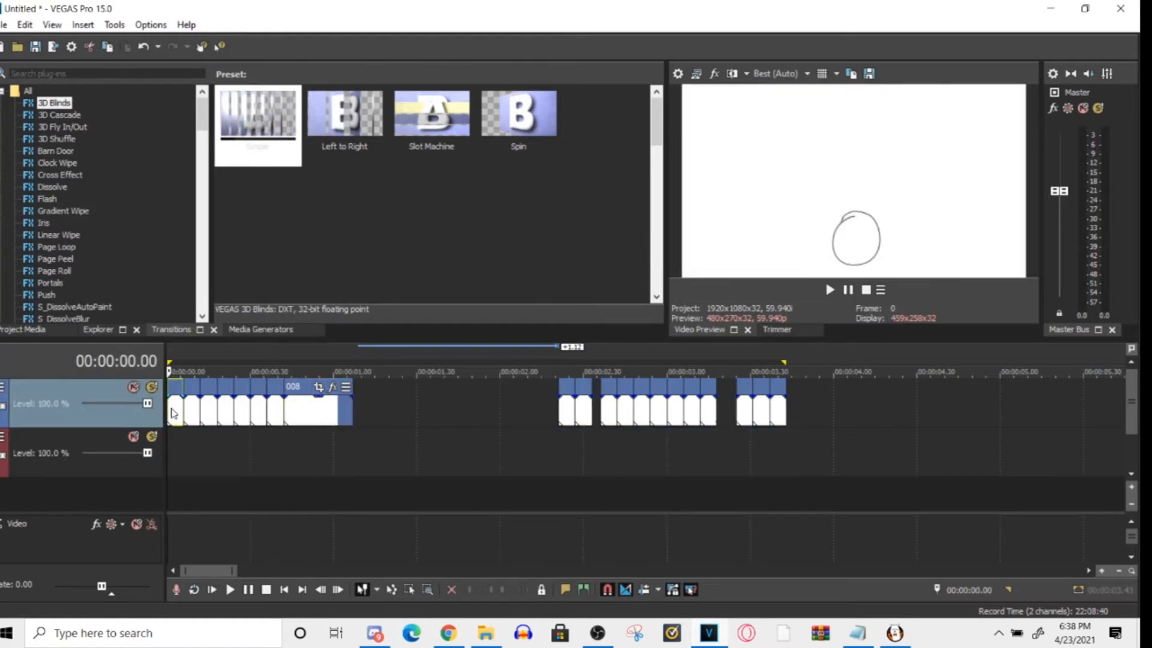
click(230, 414)
click(170, 450)
click(270, 442)
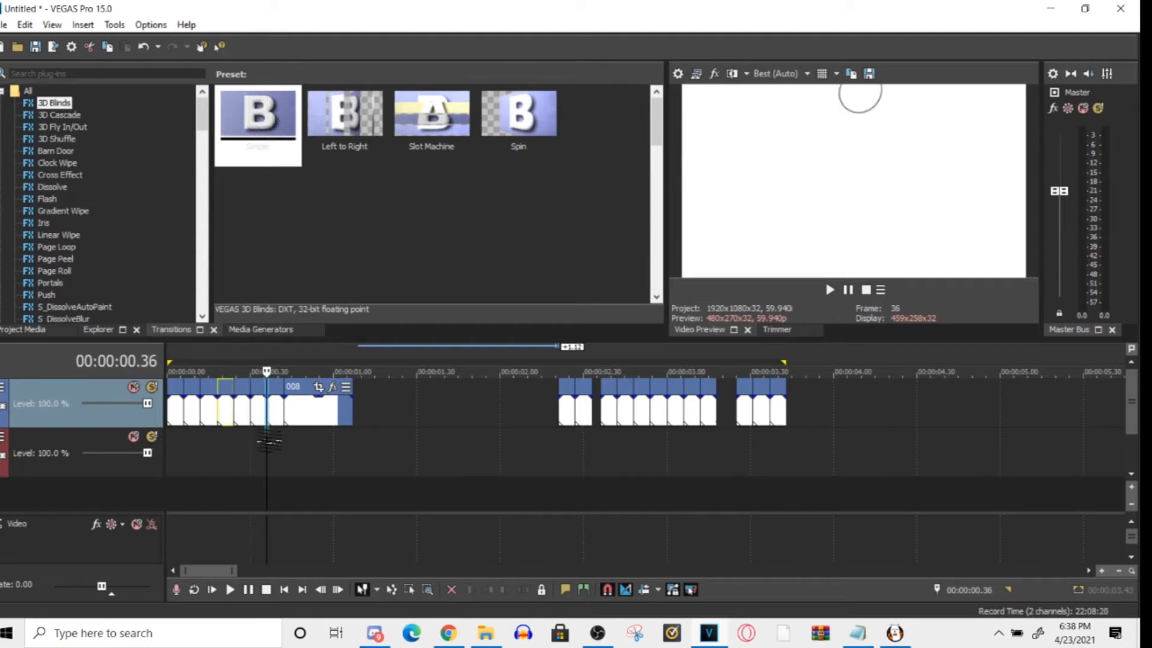
click(235, 442)
click(184, 444)
drag(182, 445, 267, 422)
click(571, 406)
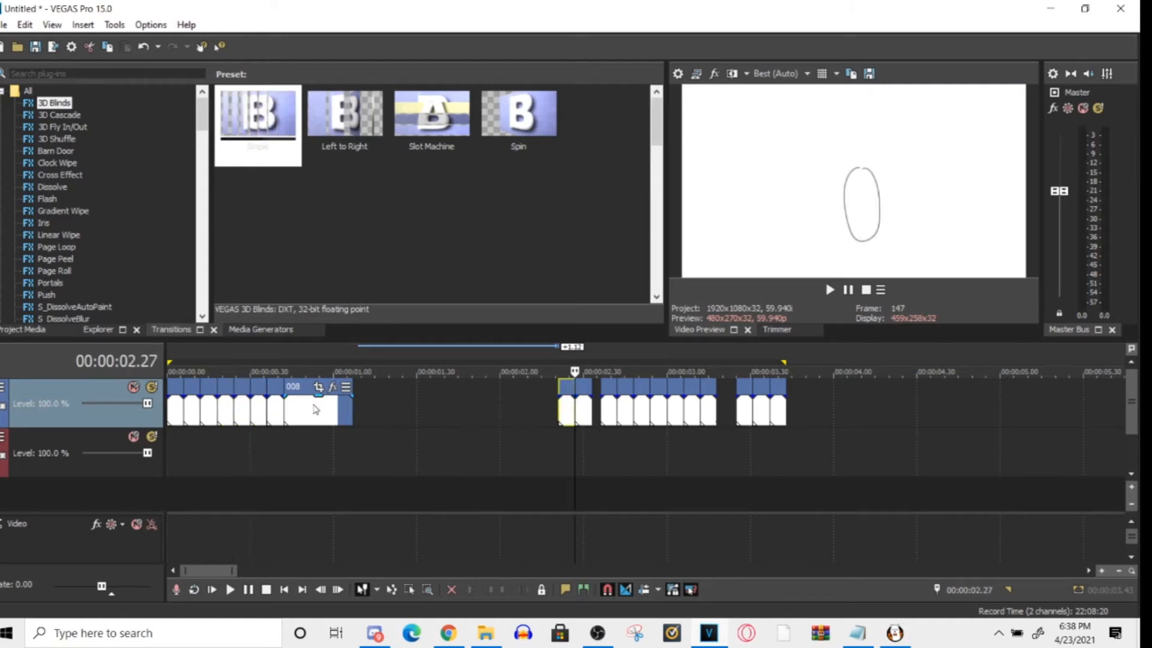
- Copy the clip just before clip 008 and paste the copy directly after clip 008
click(282, 416)
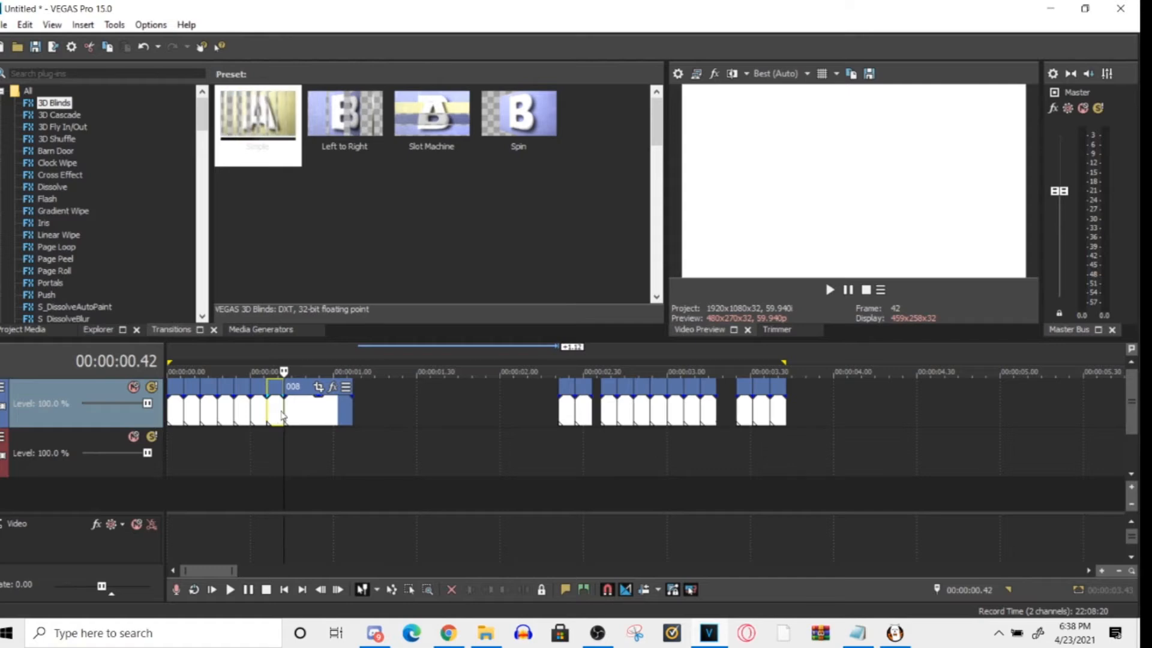
right_click(275, 410)
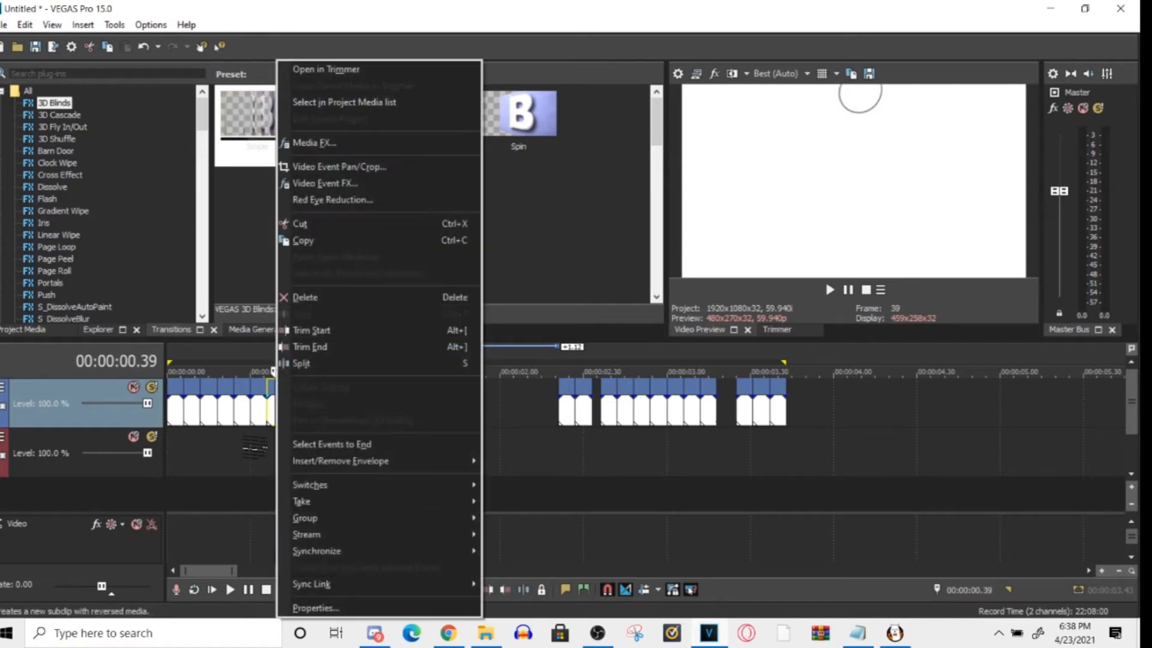
click(252, 442)
click(277, 420)
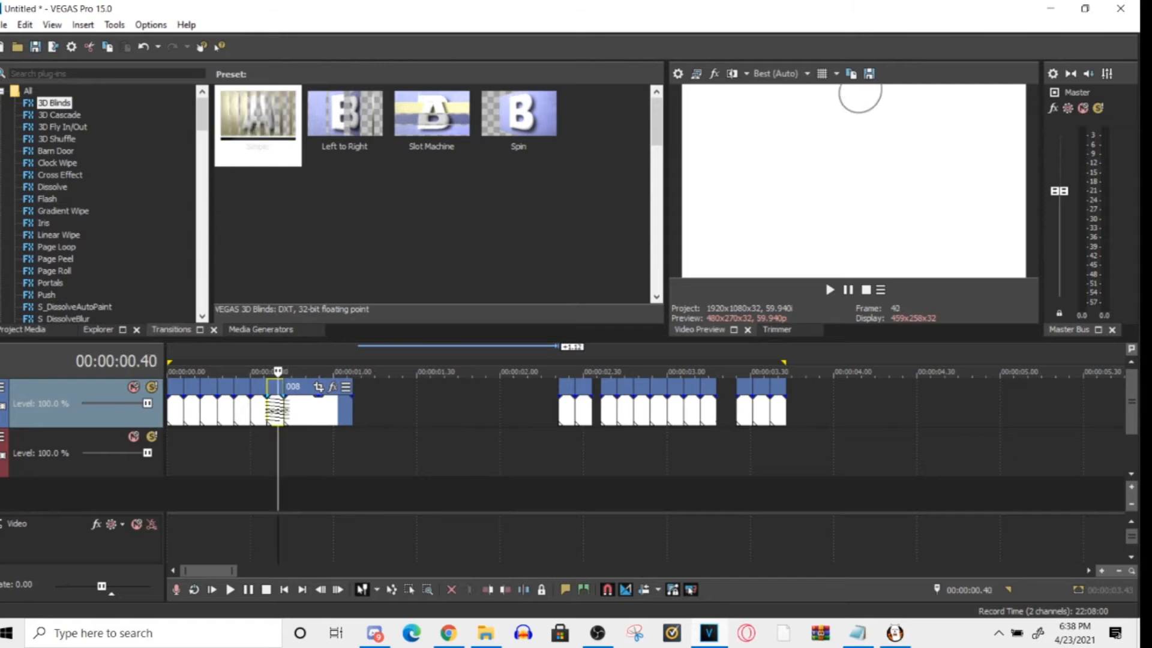
click(349, 419)
key(ctrl+v)
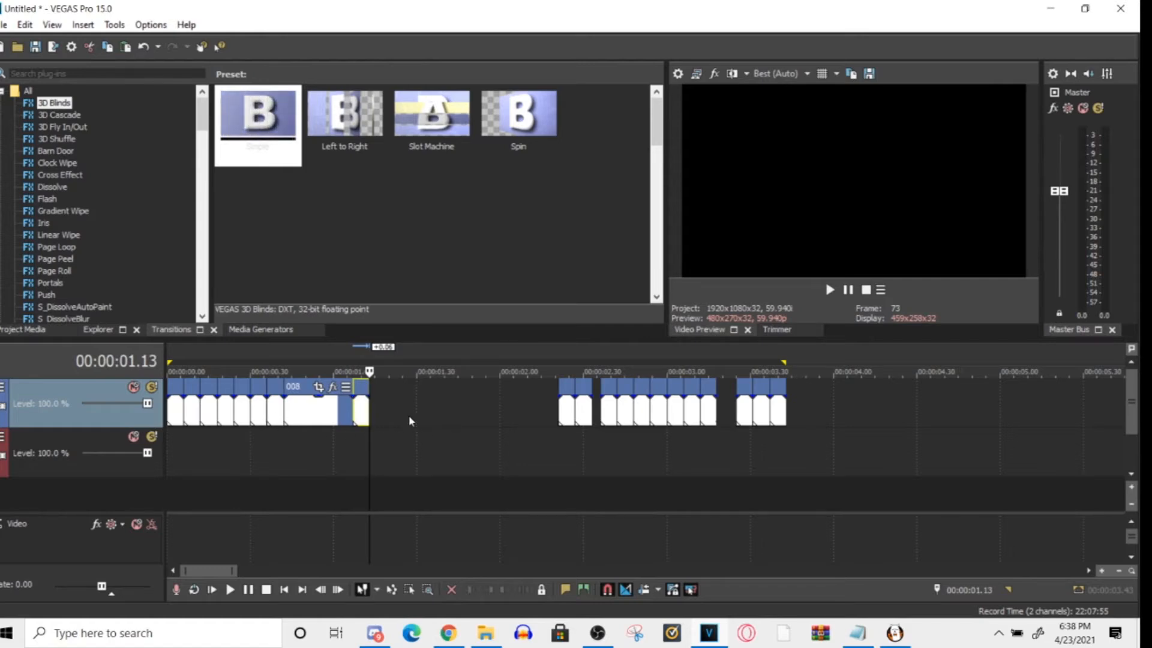
- Copy the sixth clip, place the copy against the end of the pasted clip at 1.13, and check its frame
click(258, 416)
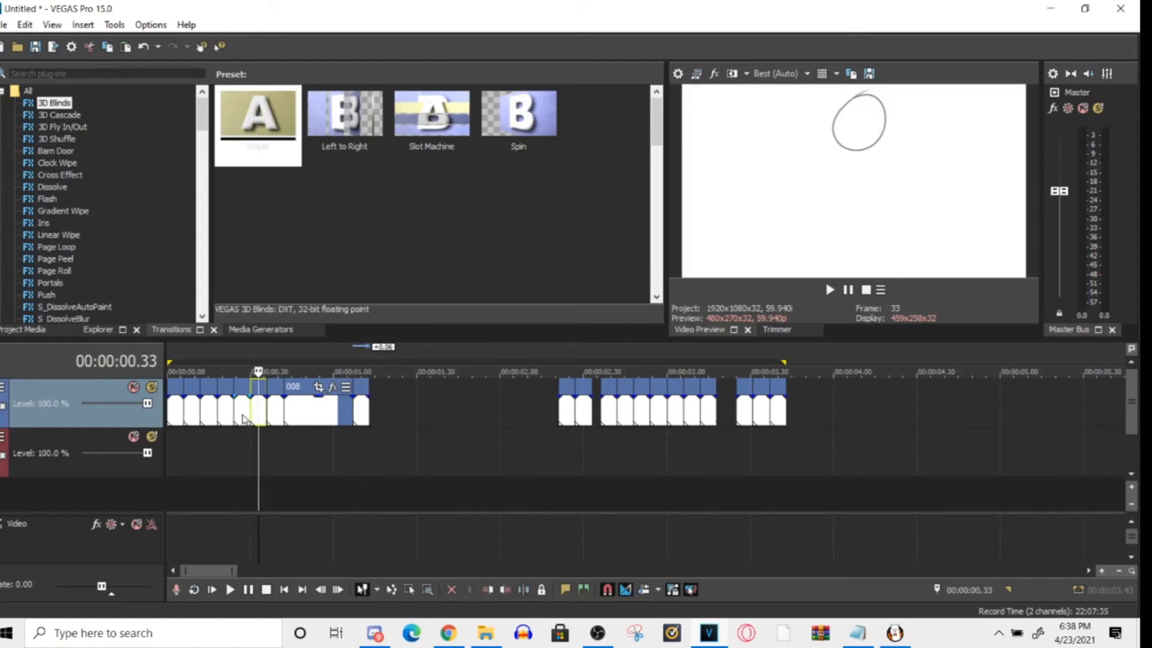
click(243, 416)
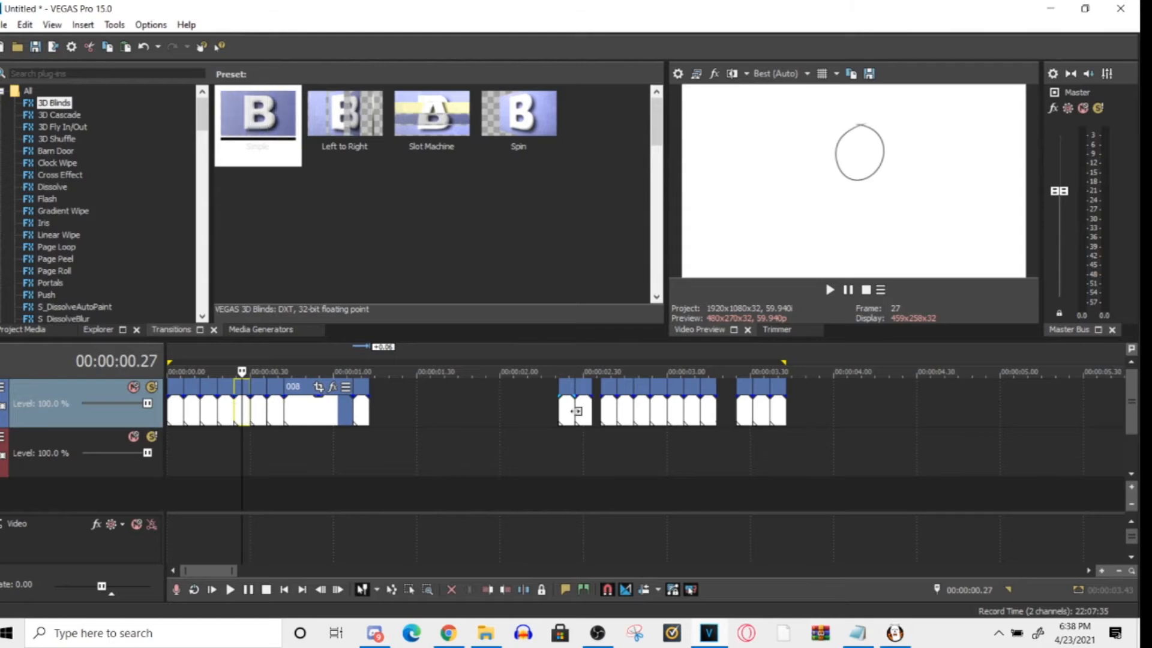
click(571, 422)
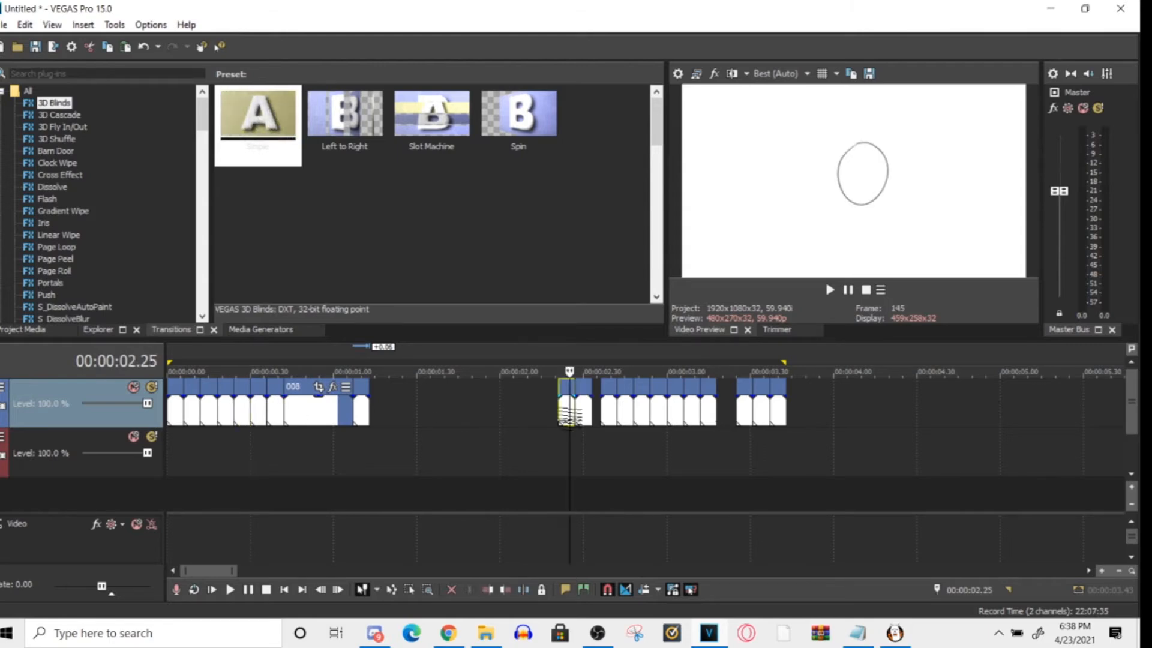
click(264, 417)
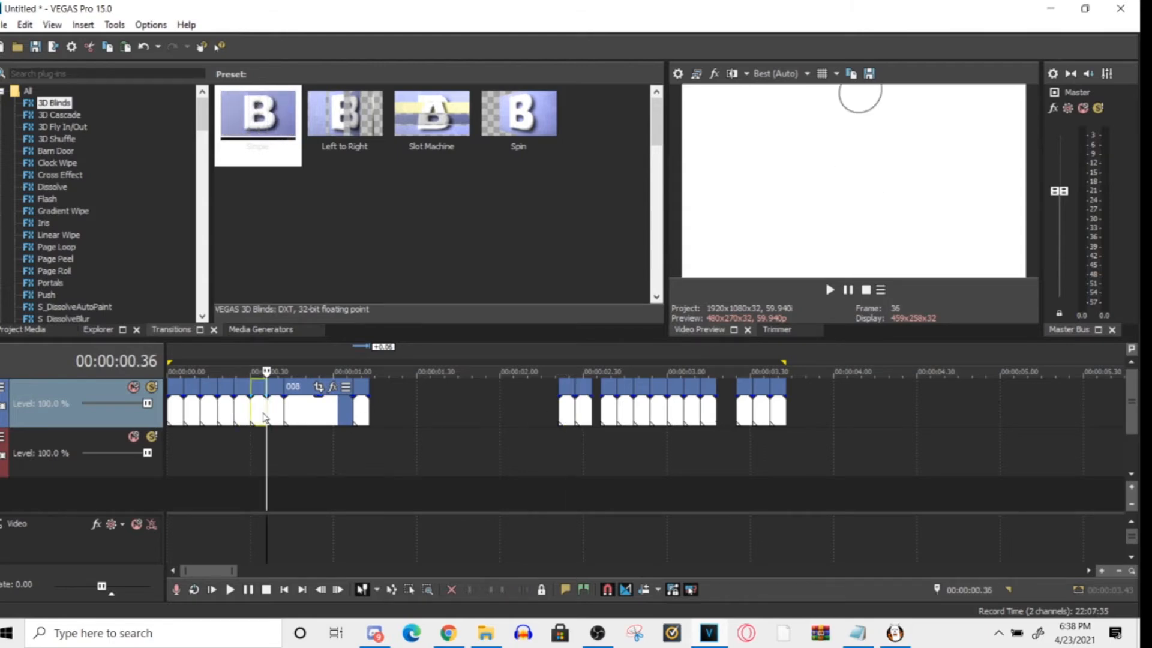
click(373, 416)
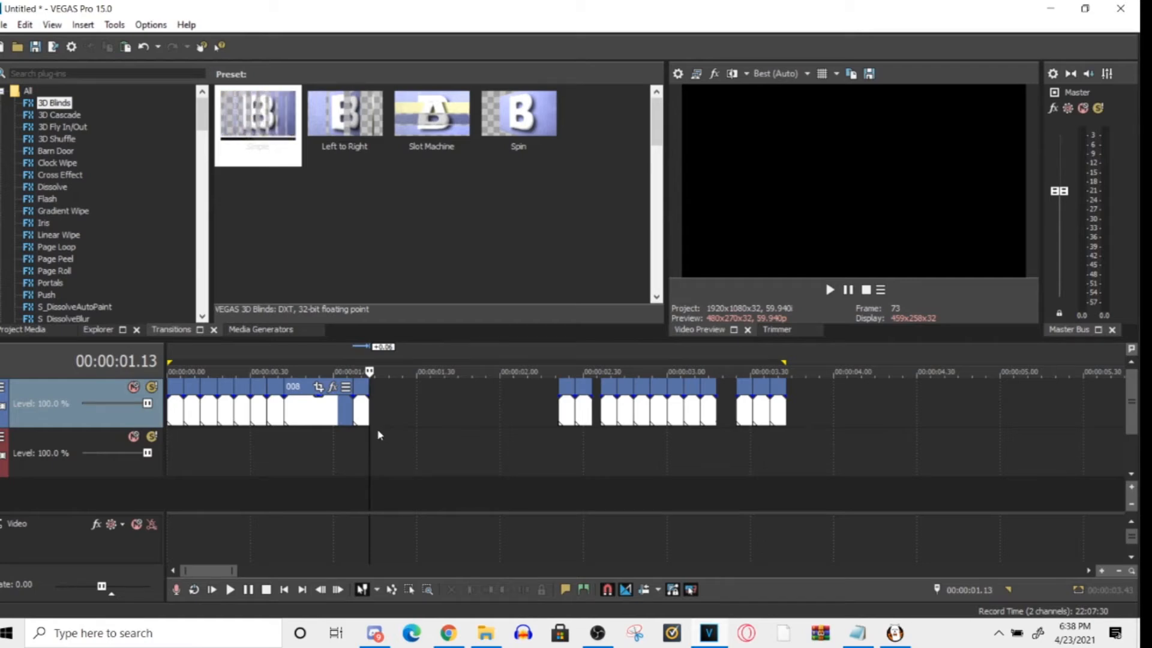
key(ctrl+v)
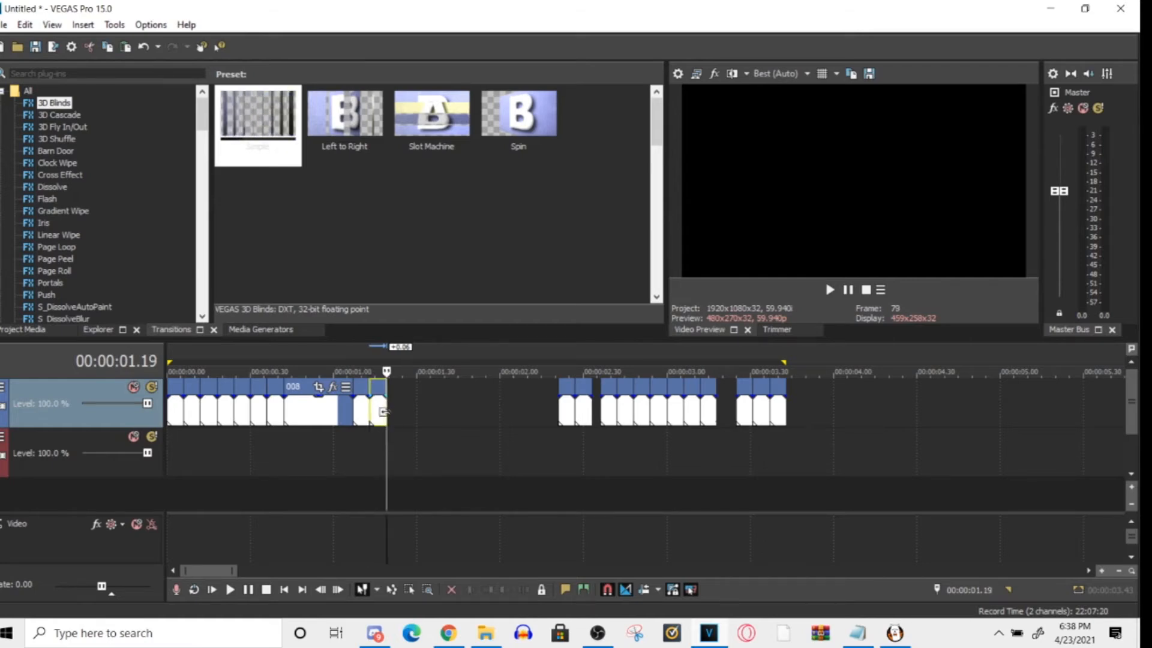
drag(381, 419, 380, 430)
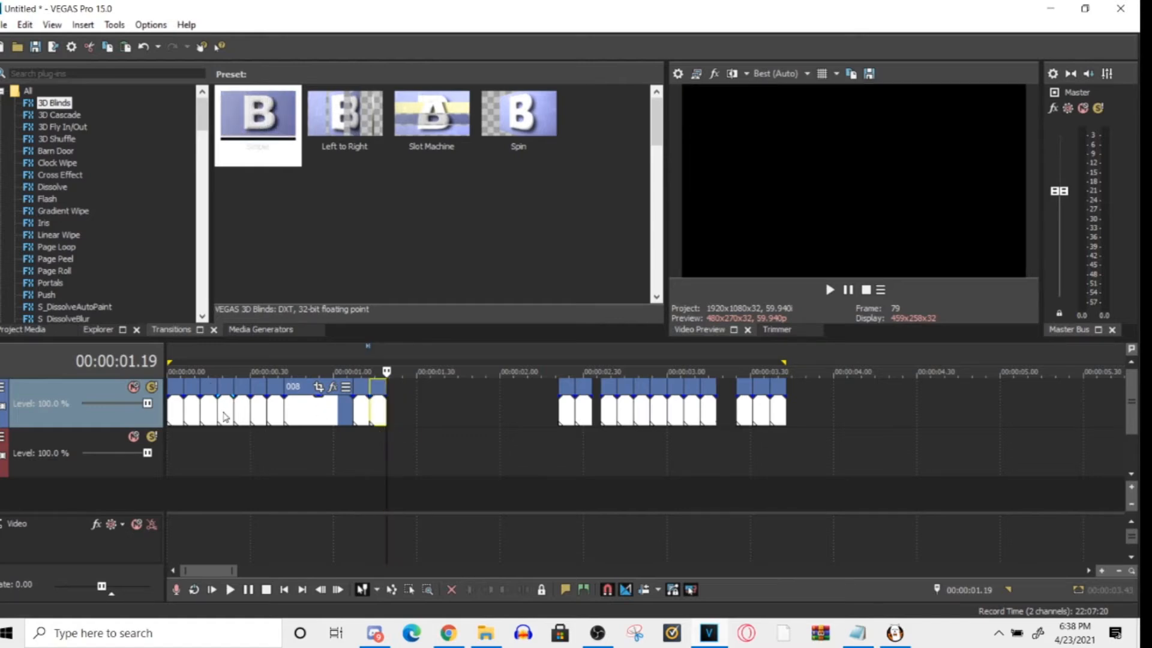
click(367, 449)
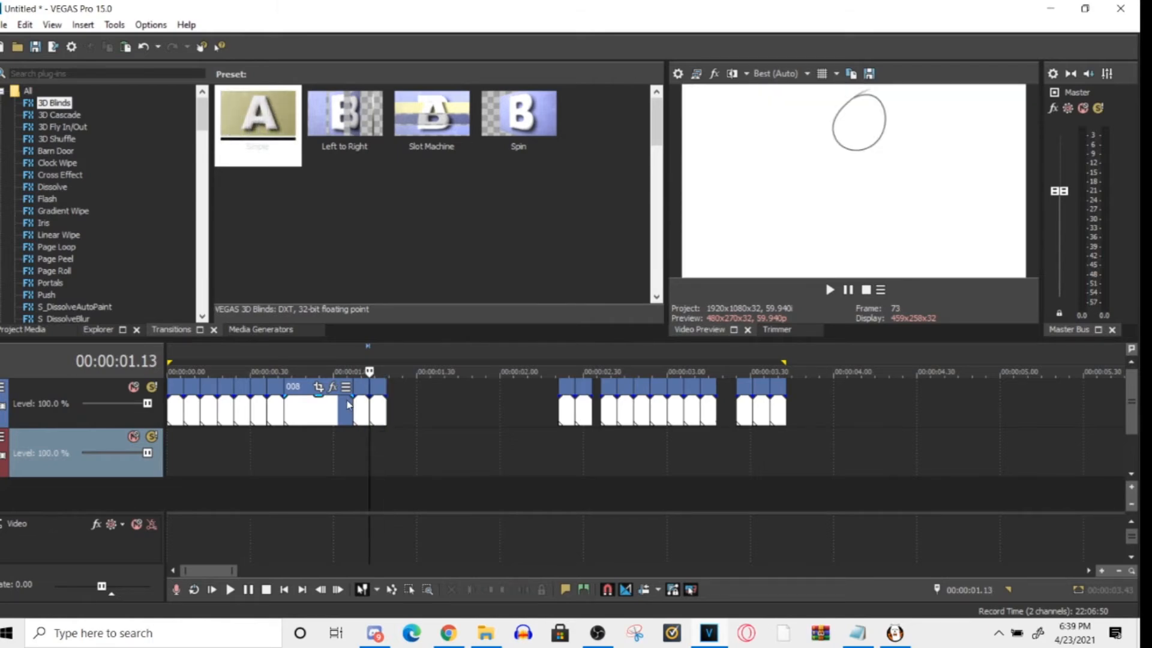
drag(369, 457, 380, 419)
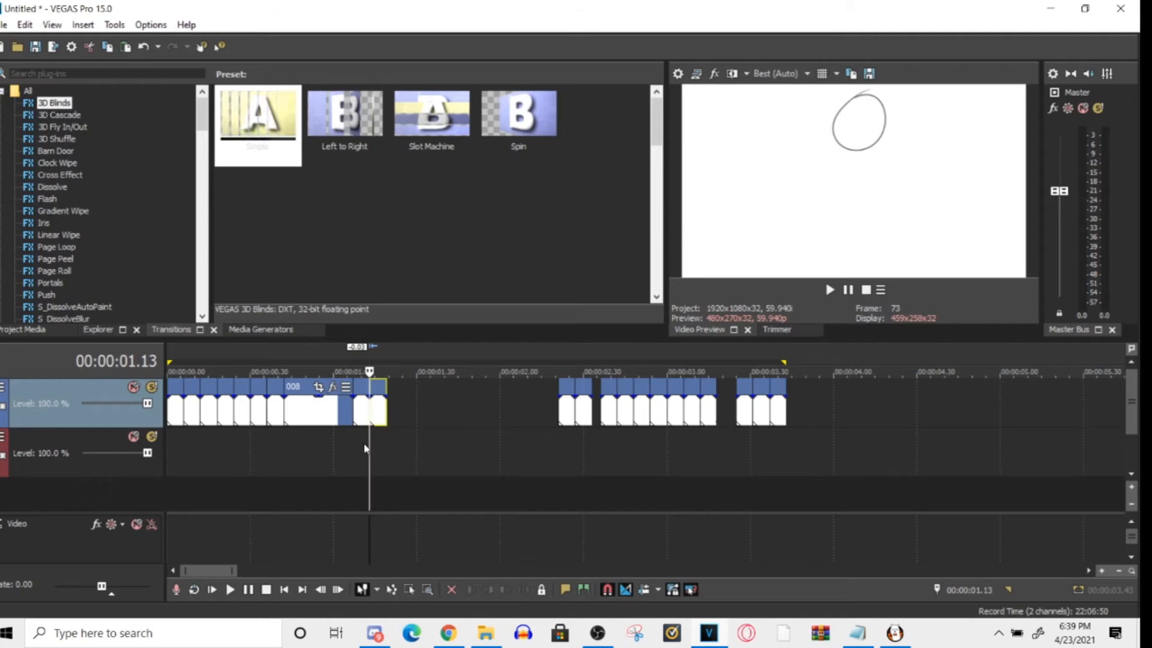
- Copy the fifth clip, paste it at the end of the pasted clips, and move it onto the video track with them
click(281, 418)
click(256, 415)
click(242, 412)
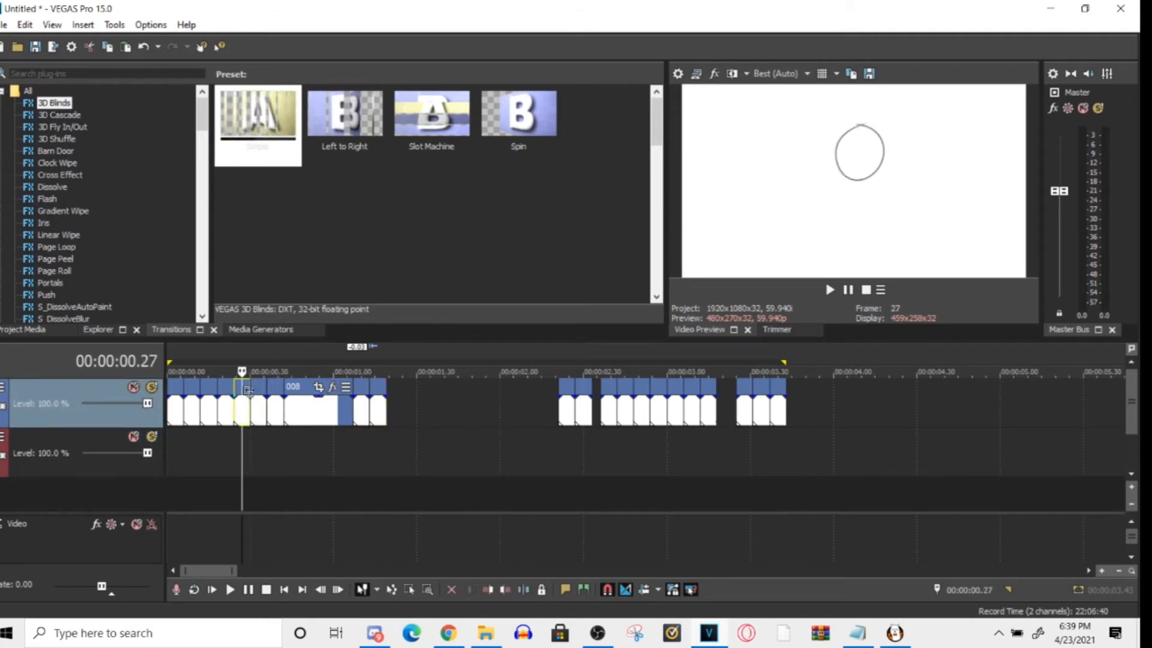
click(390, 430)
key(ctrl+v)
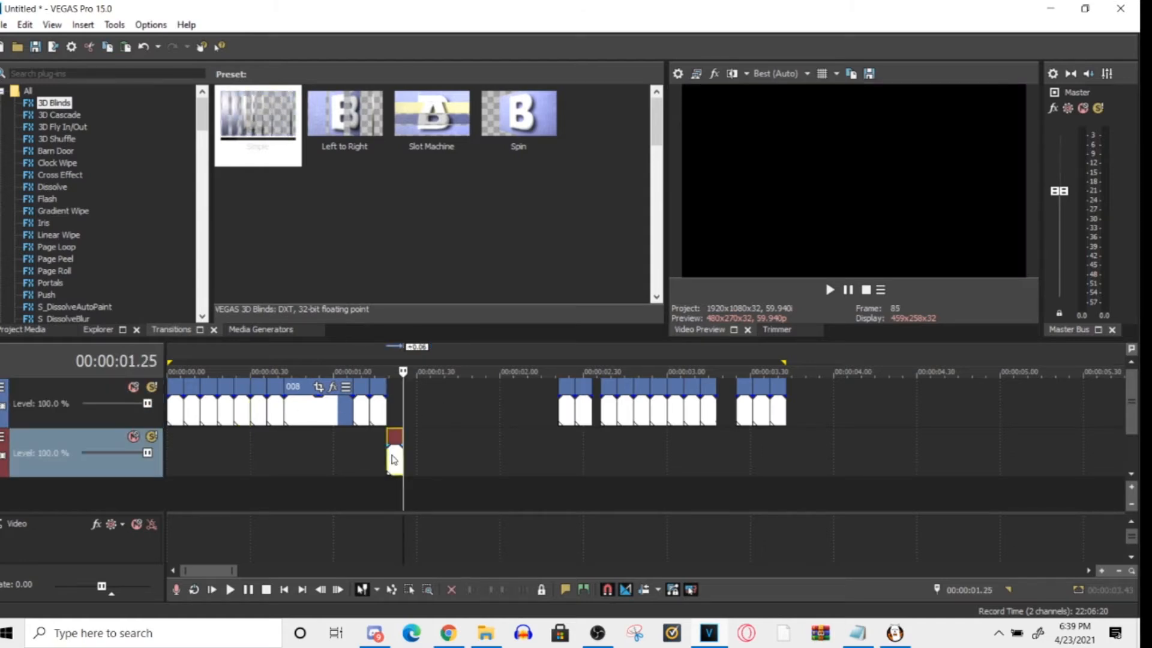
drag(393, 459, 395, 411)
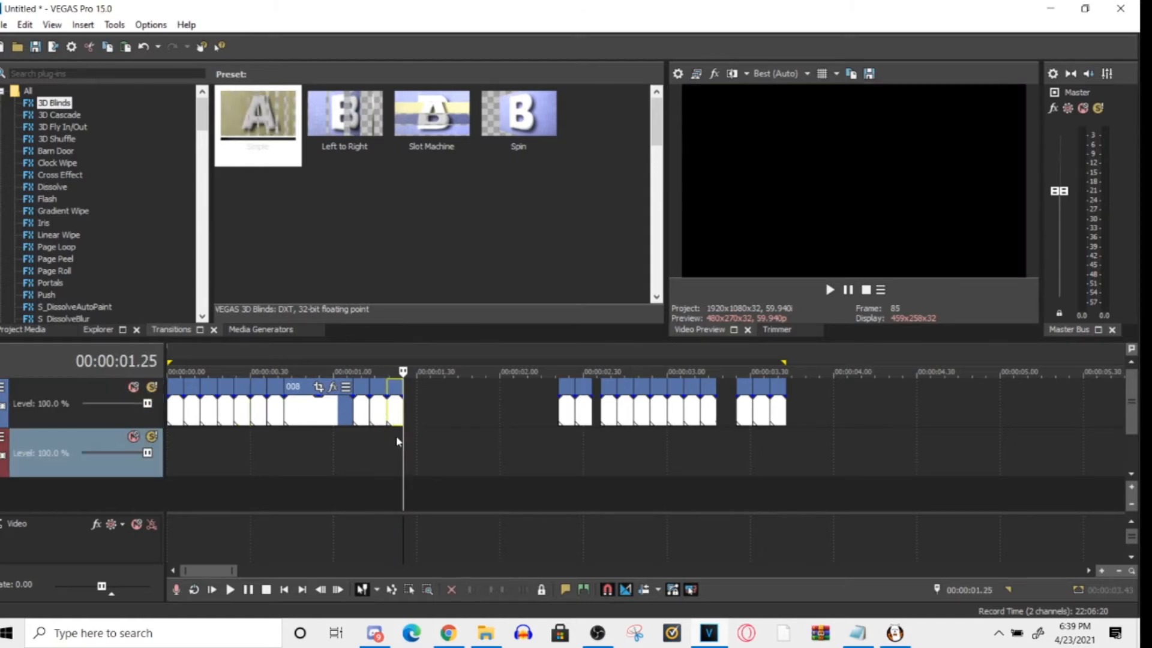
- Move the first clip after the gap earlier to just past 2.00, and place the track holding the clips below the empty track
drag(559, 408, 486, 409)
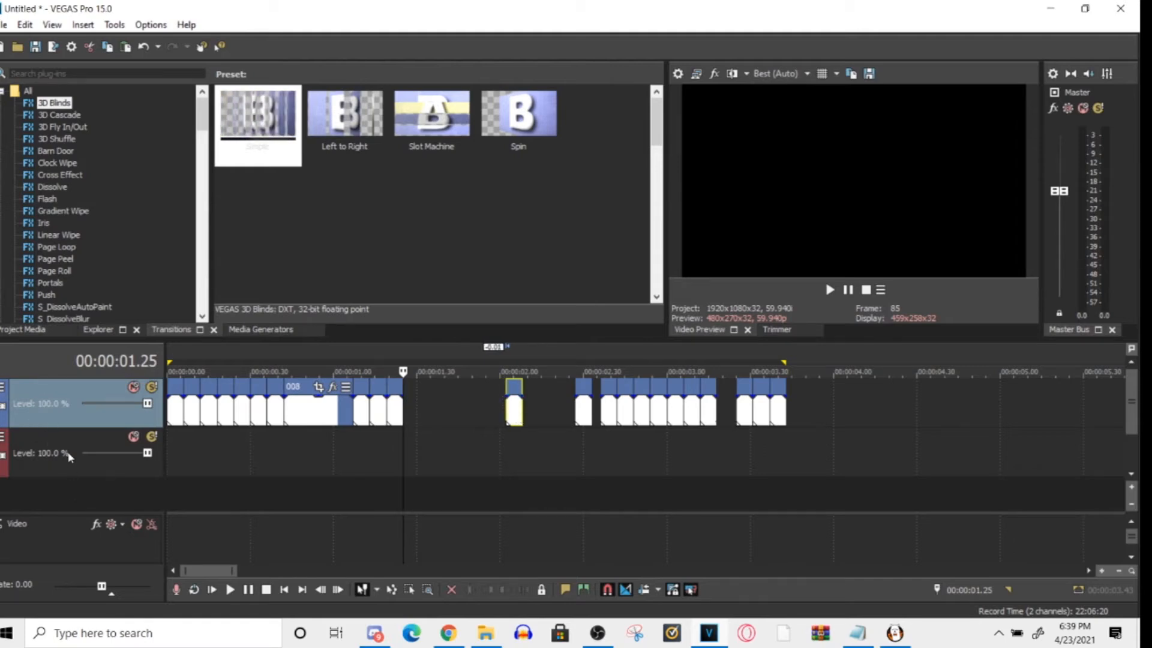
drag(91, 444, 65, 390)
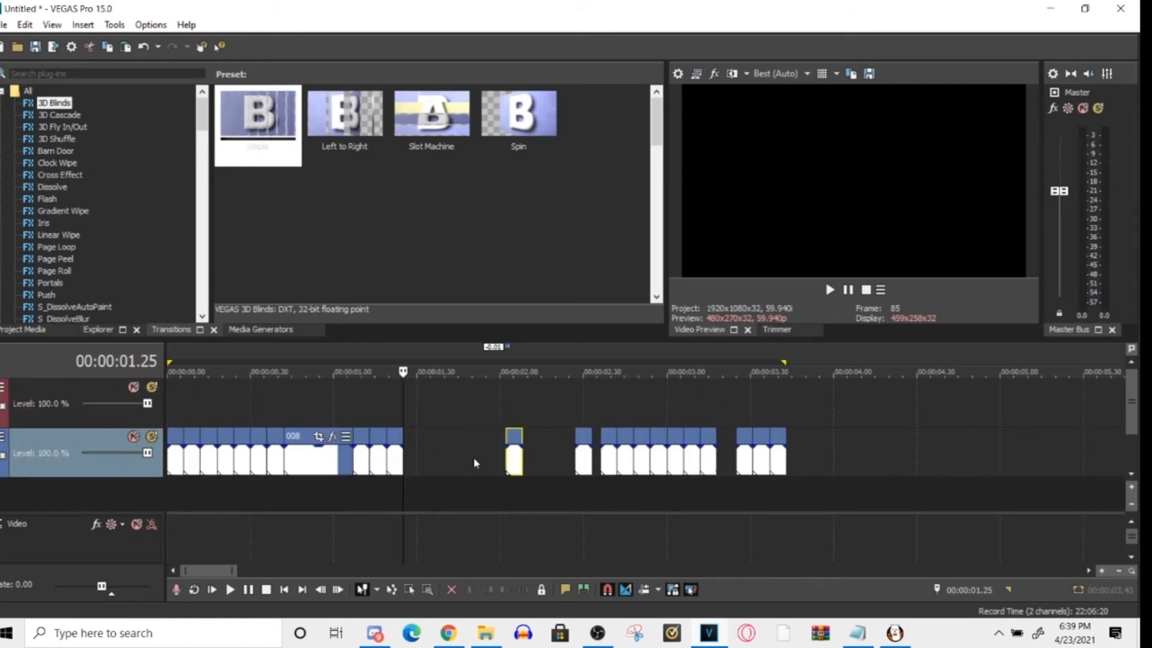
- Preview clip 008 and the three pasted clips that follow it
click(309, 460)
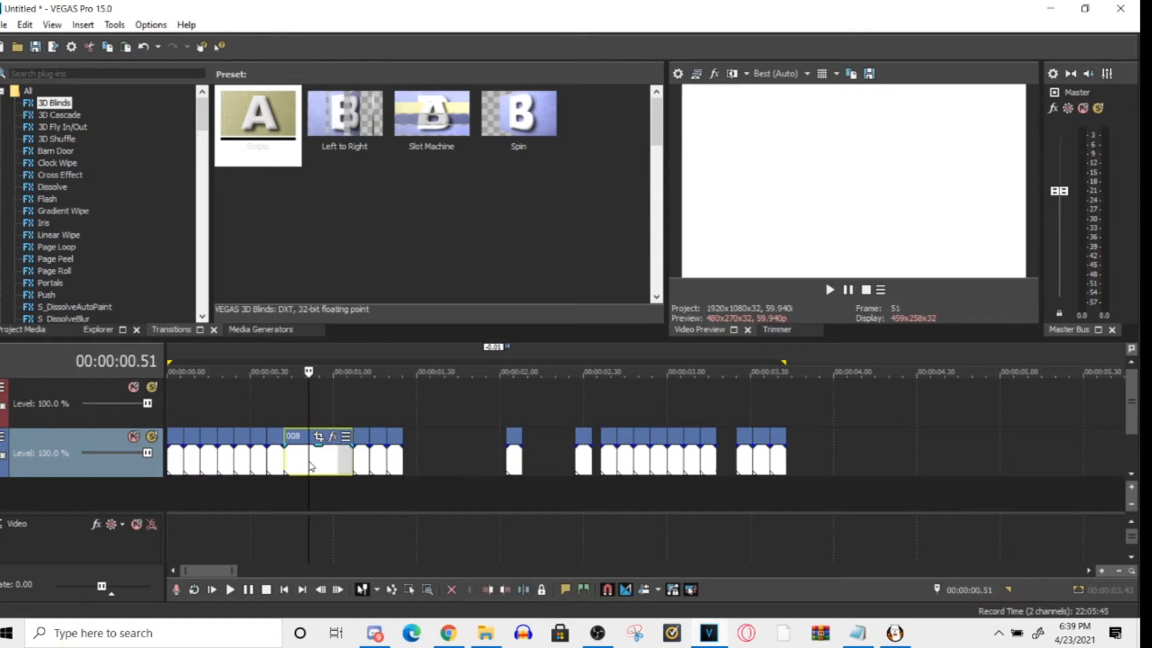
click(359, 460)
click(378, 463)
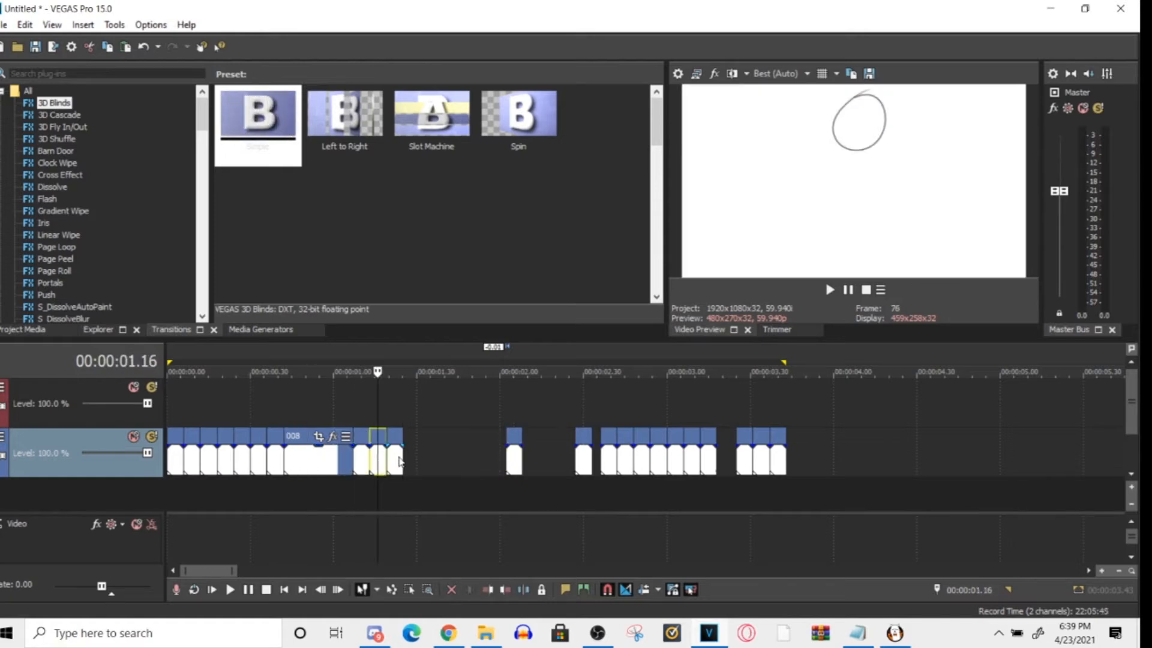
click(402, 461)
click(394, 466)
click(361, 464)
drag(362, 401, 394, 403)
- Move the next two separate clips earlier so they sit back to back after the pasted clips
click(515, 463)
drag(515, 463, 412, 462)
drag(585, 468, 425, 473)
- Preview each clip in the two groups after the gap, from about 2.39 through the last clip
click(608, 464)
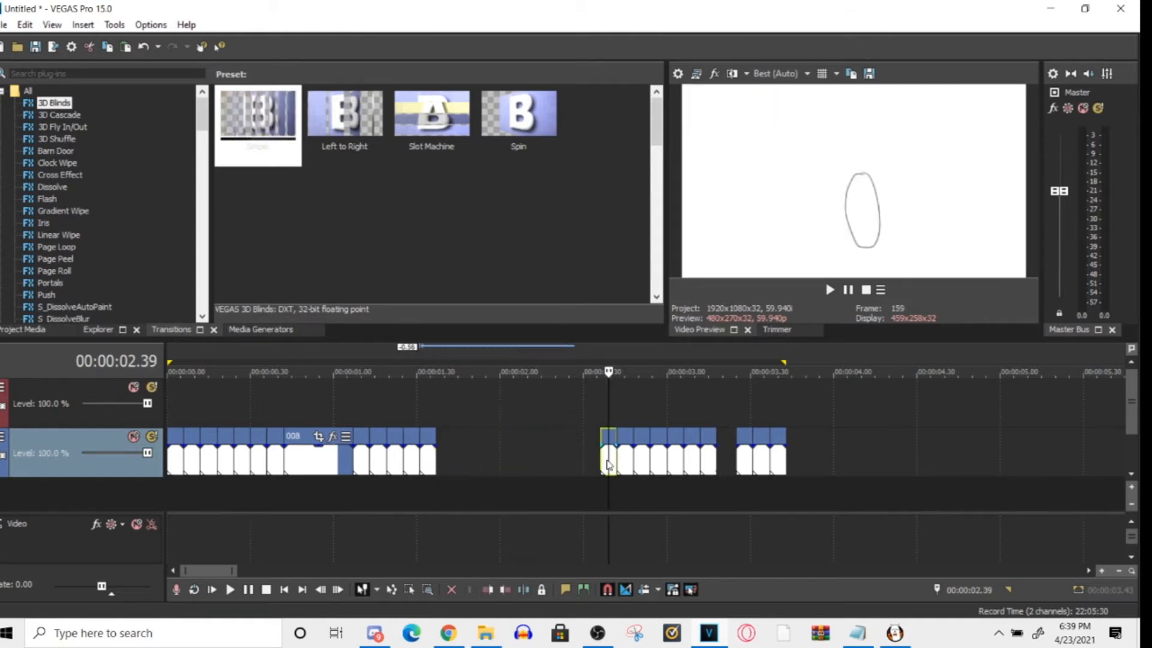
click(627, 463)
click(638, 461)
click(655, 461)
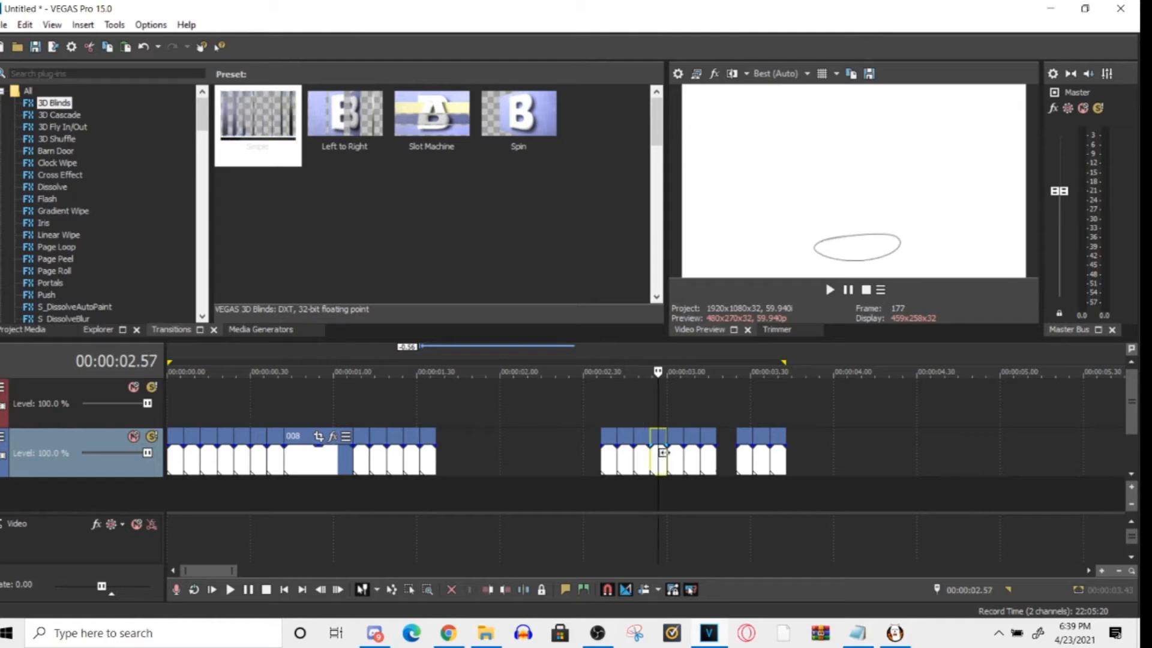
click(682, 460)
click(693, 461)
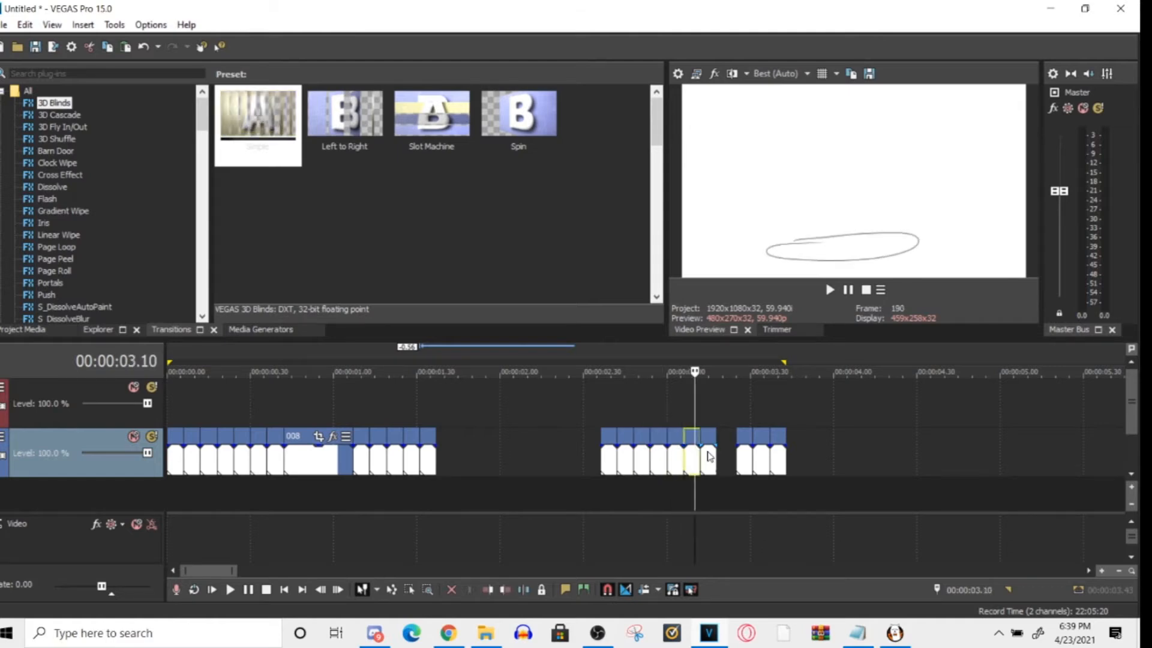
click(708, 461)
click(747, 461)
click(762, 461)
click(781, 460)
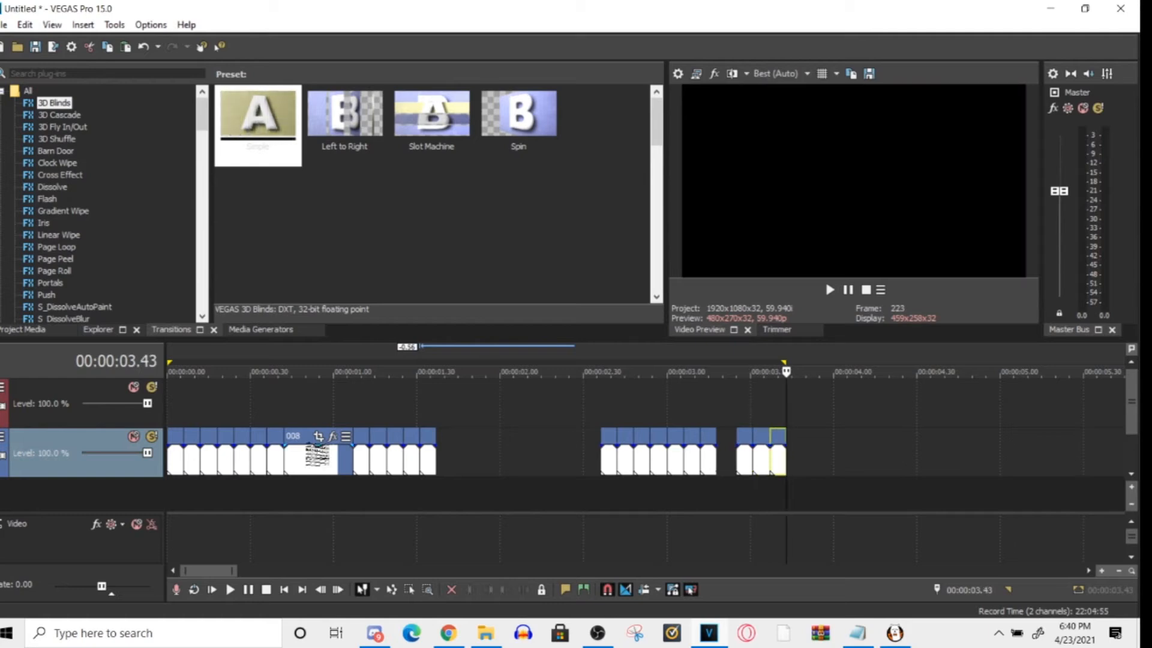
- Compare the ball drawing in the opening frames with the drawings in the last three clips of the sequence
click(175, 459)
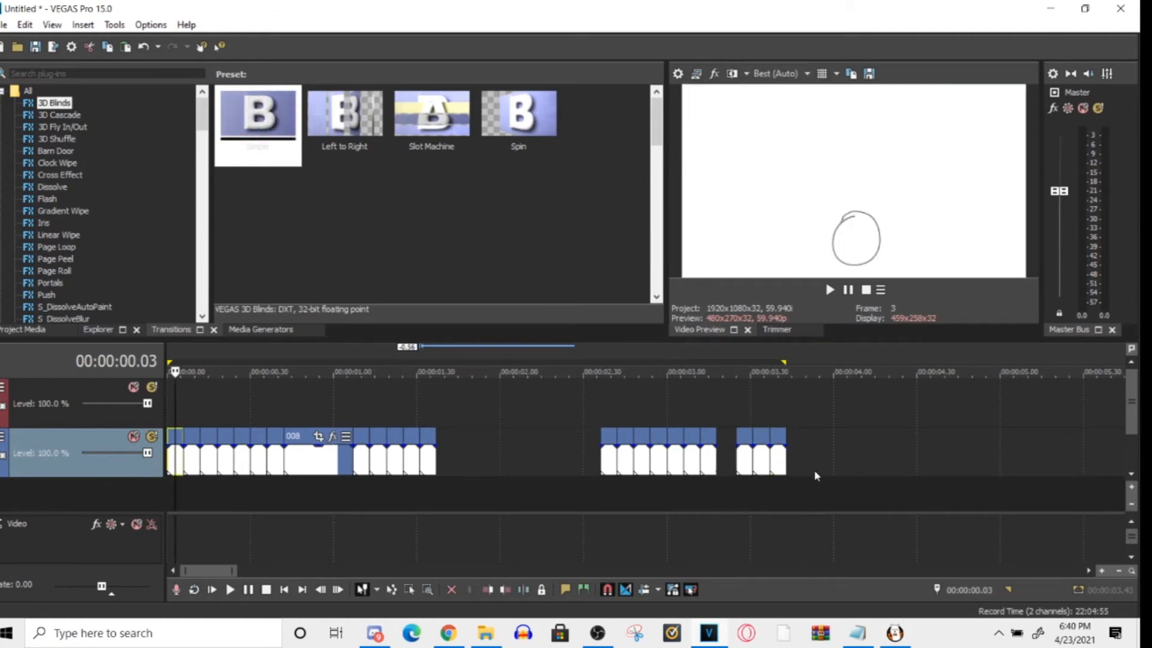
click(779, 461)
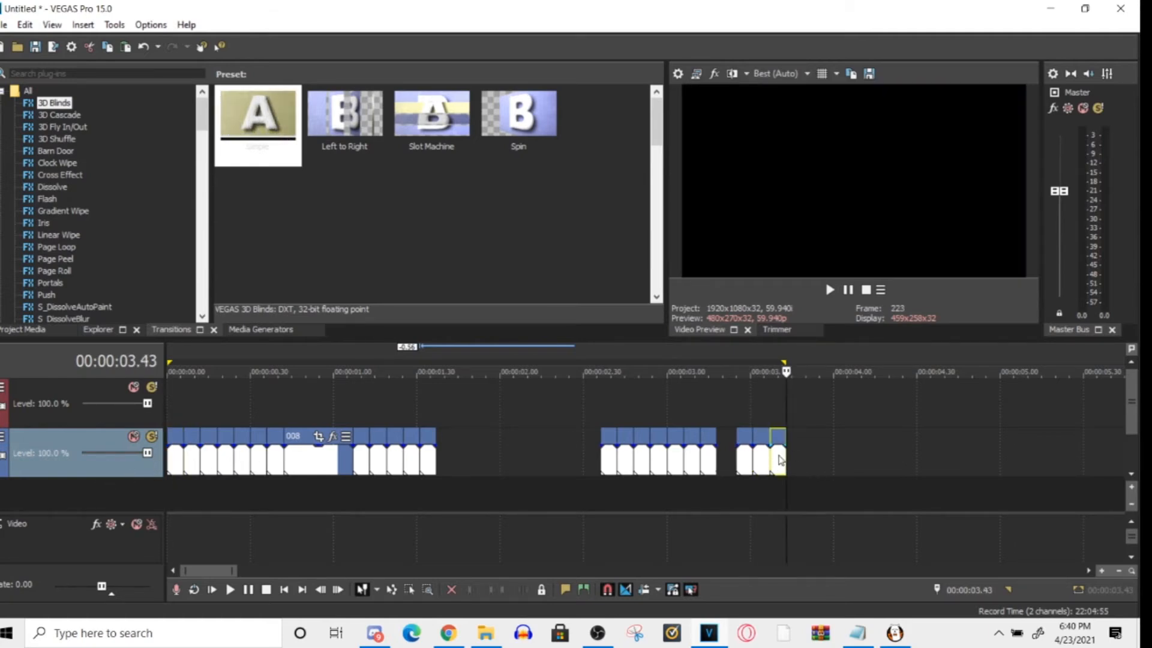
click(779, 460)
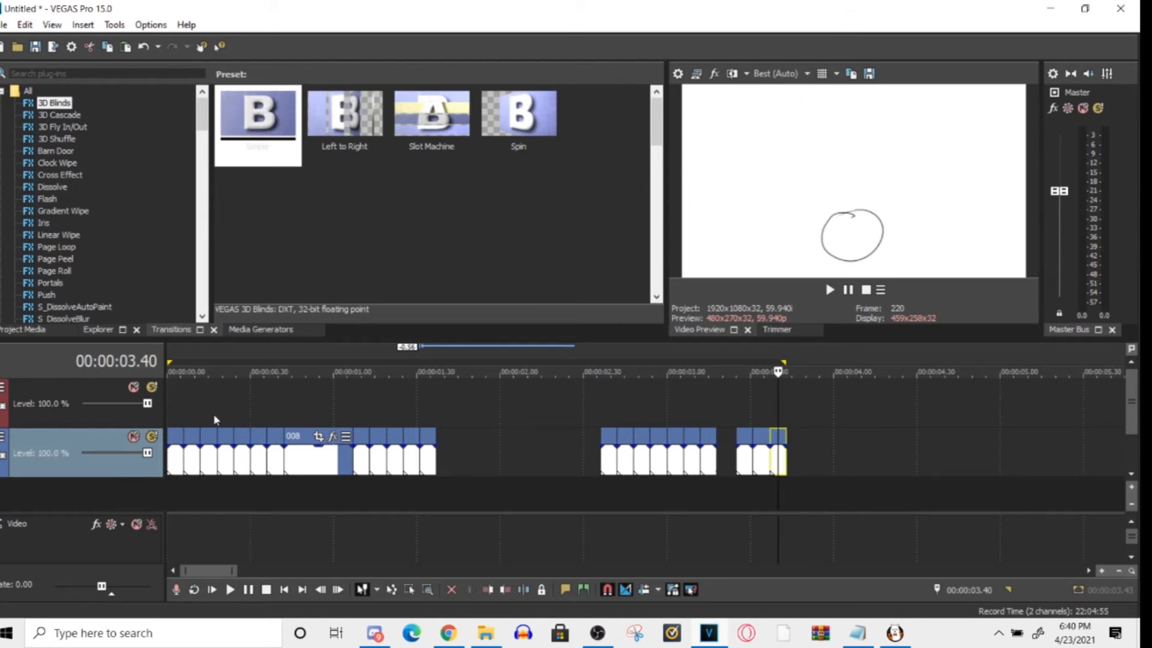
click(172, 411)
click(180, 401)
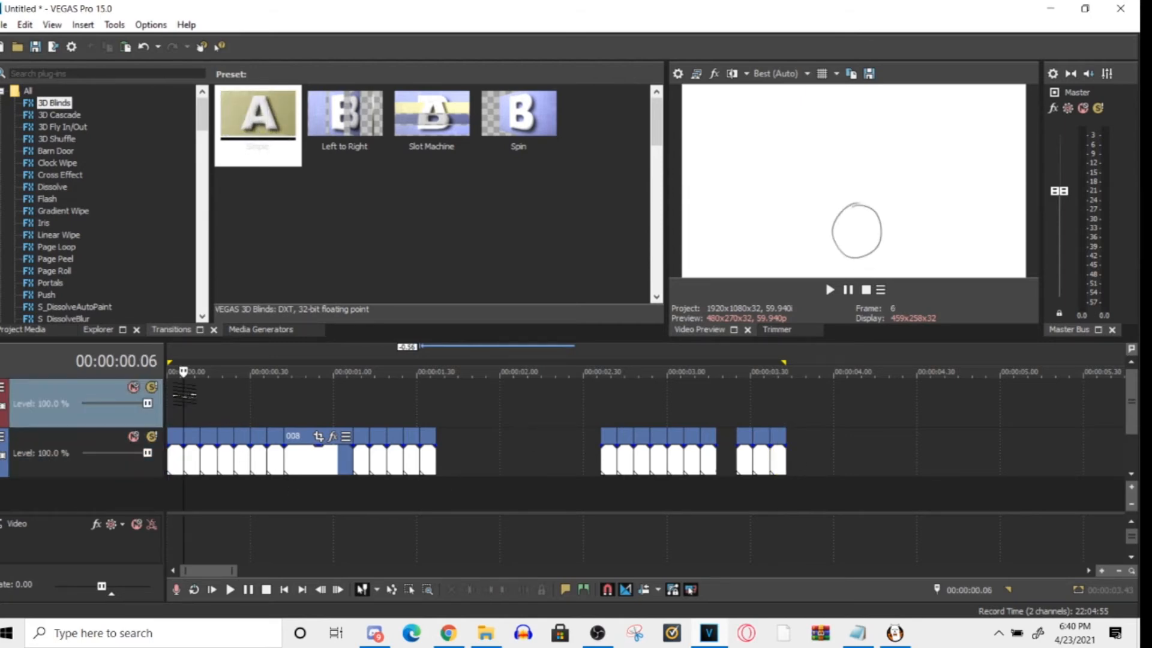
click(747, 429)
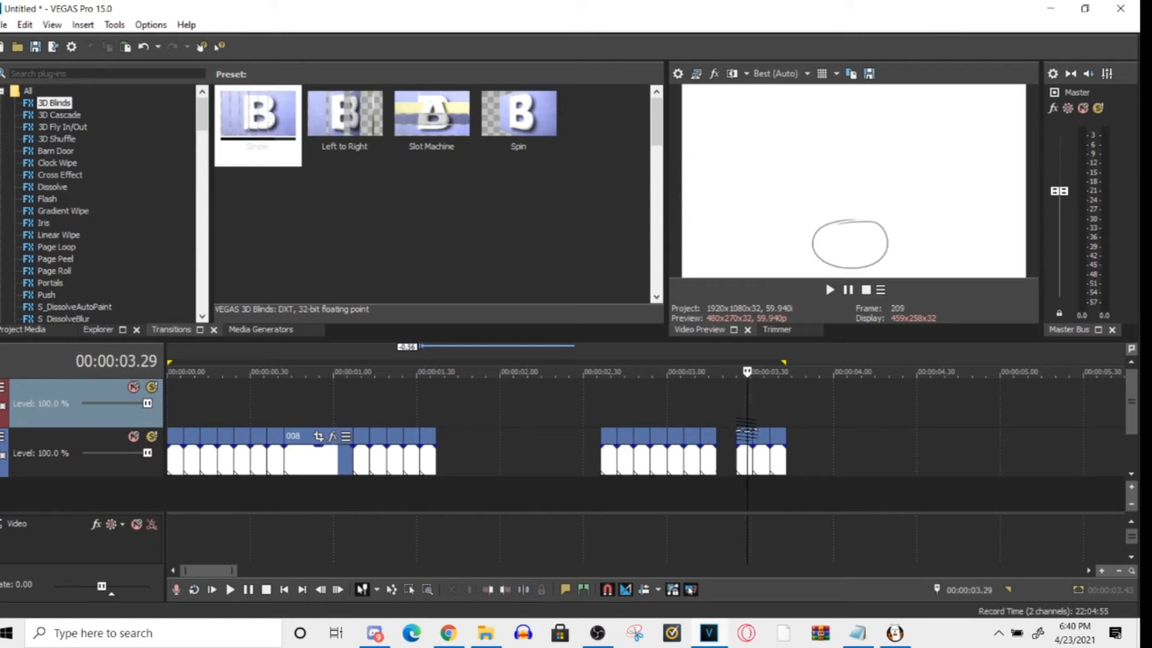
click(754, 421)
click(802, 421)
- Select the last three clips and move them earlier so they sit directly against the preceding group
click(738, 459)
click(778, 459)
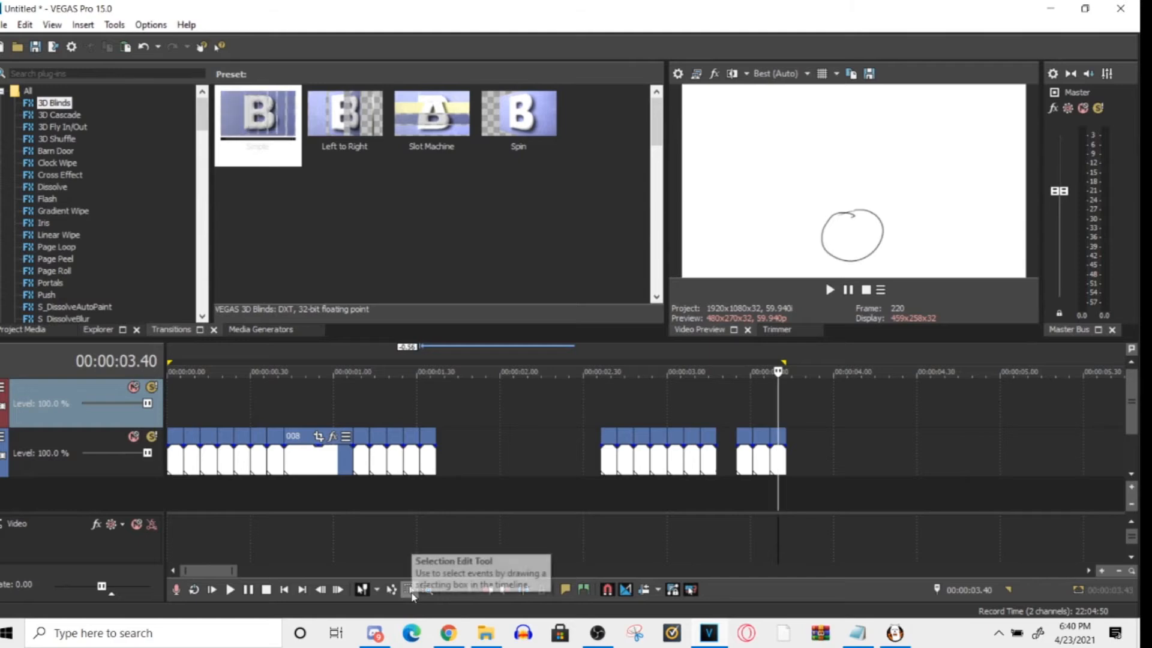
click(774, 459)
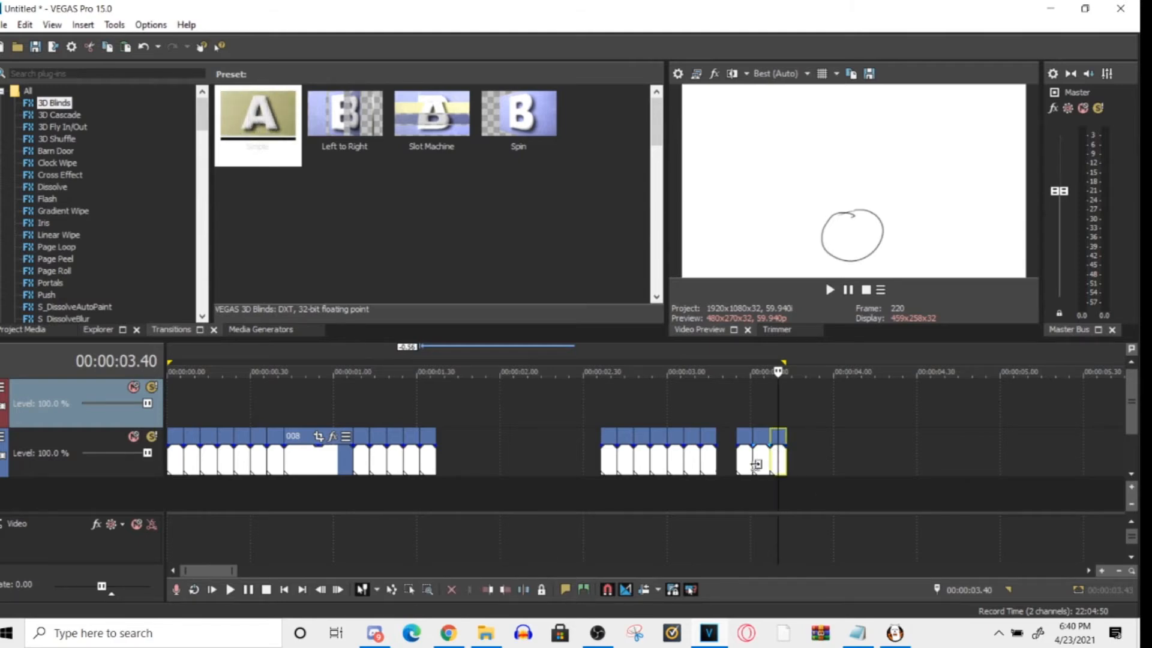
drag(748, 468, 743, 465)
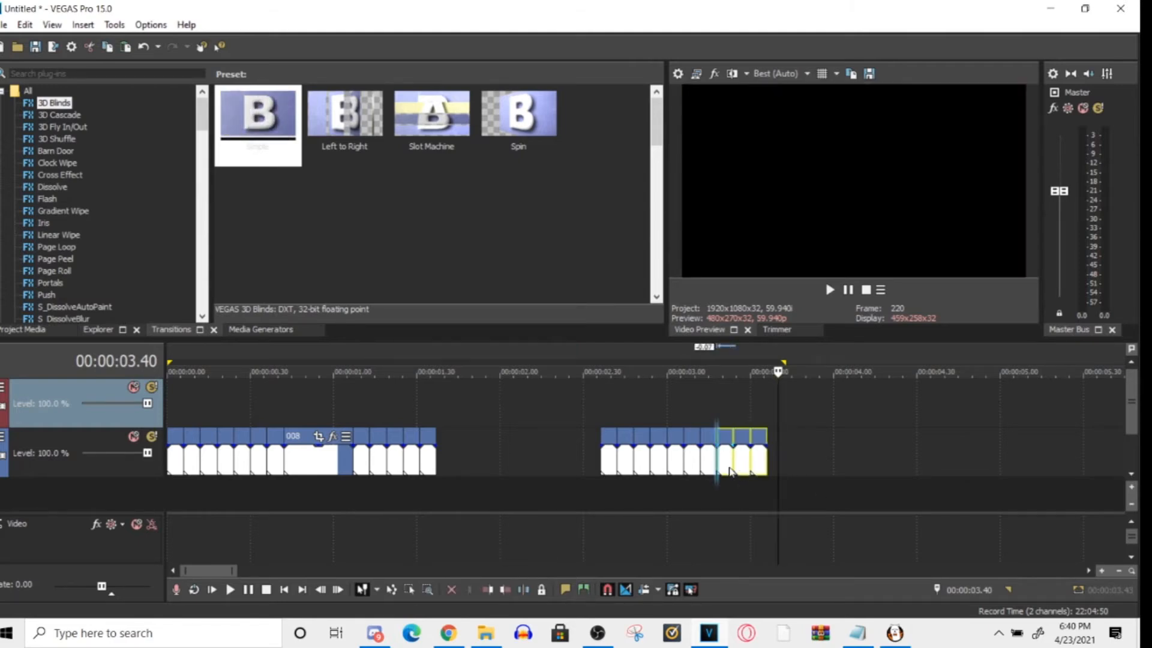
click(781, 447)
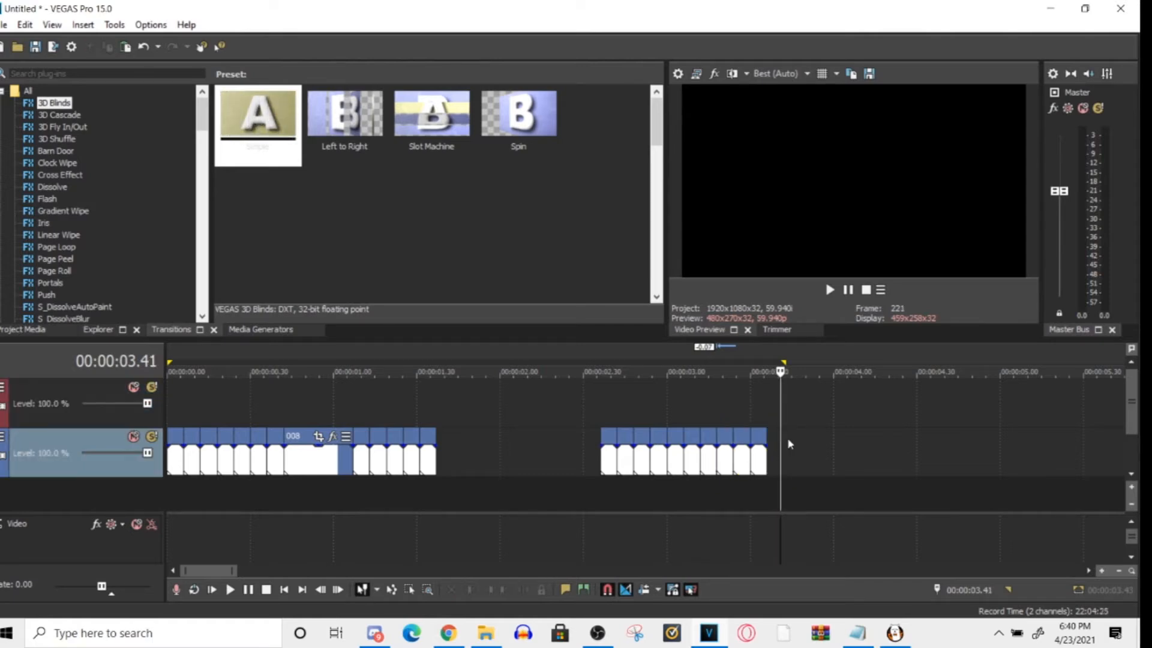
- Box-select all the clips after the gap with the Selection Edit Tool and move them earlier to join the first group
drag(774, 447, 635, 463)
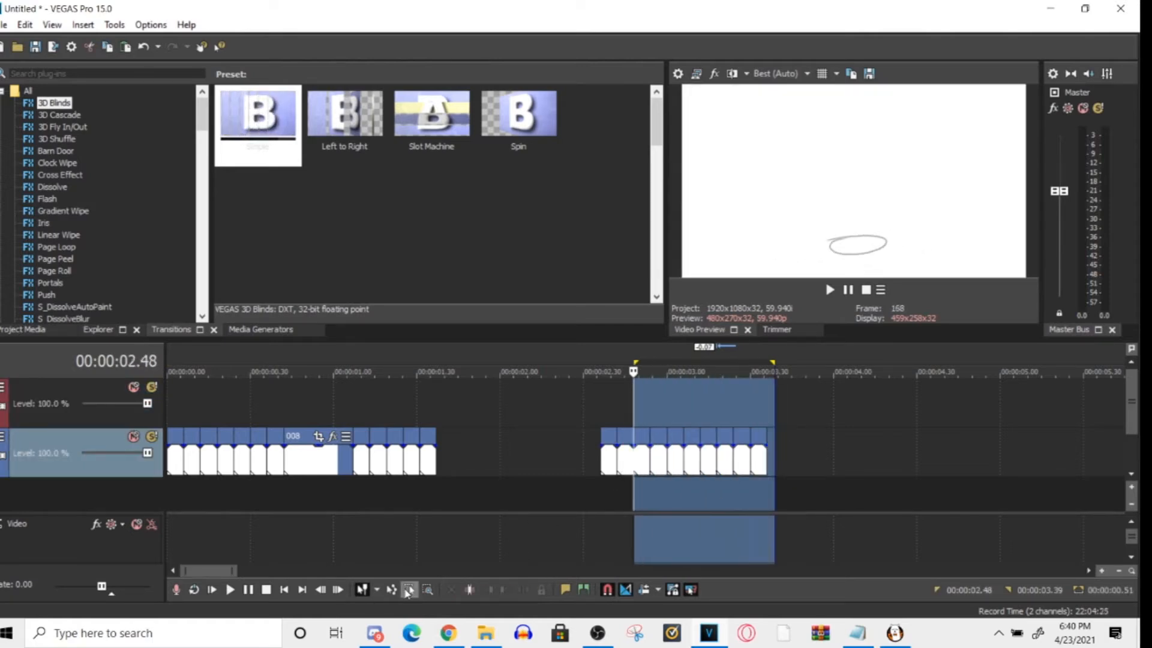
drag(778, 465, 587, 465)
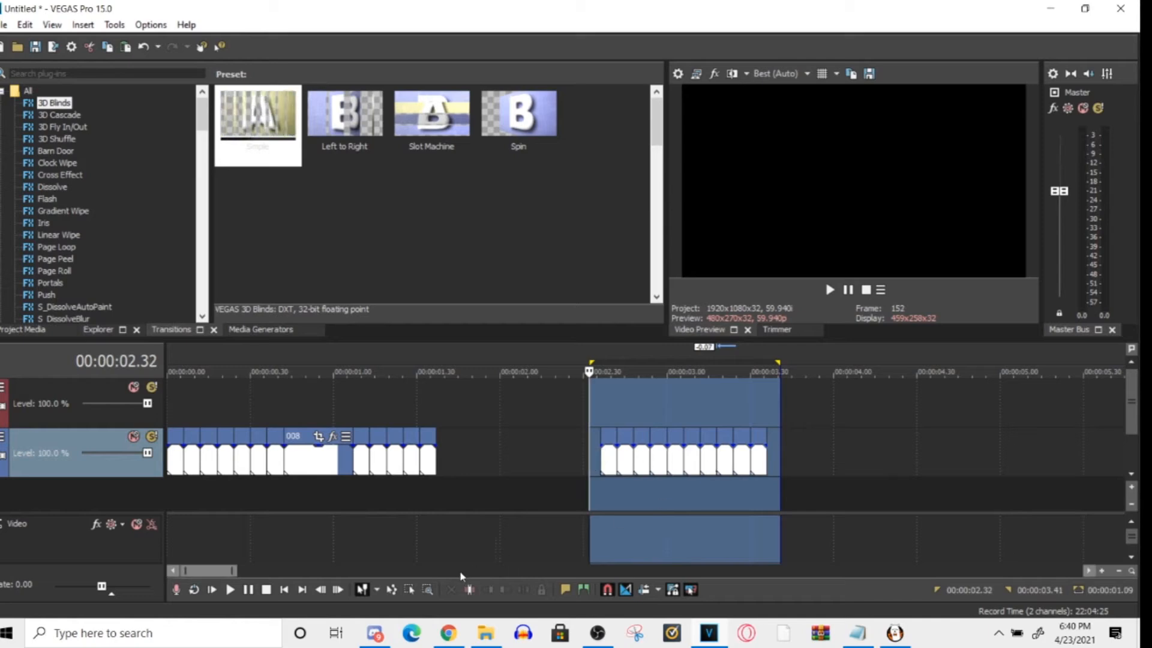
click(409, 589)
drag(834, 455, 586, 468)
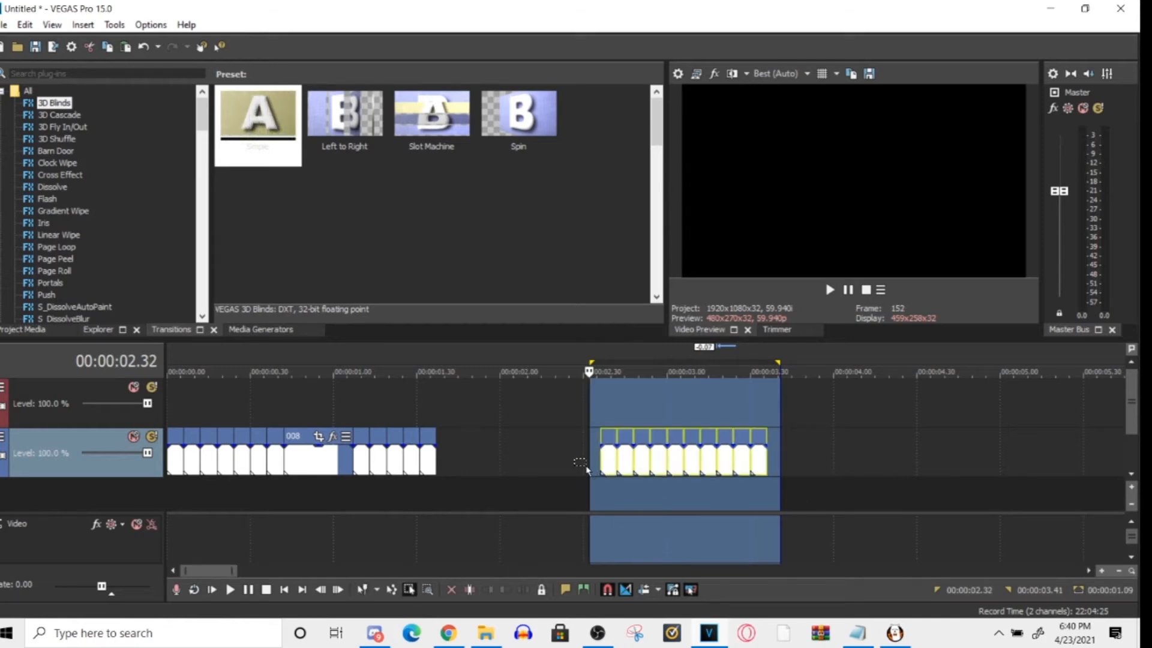
drag(665, 468, 500, 468)
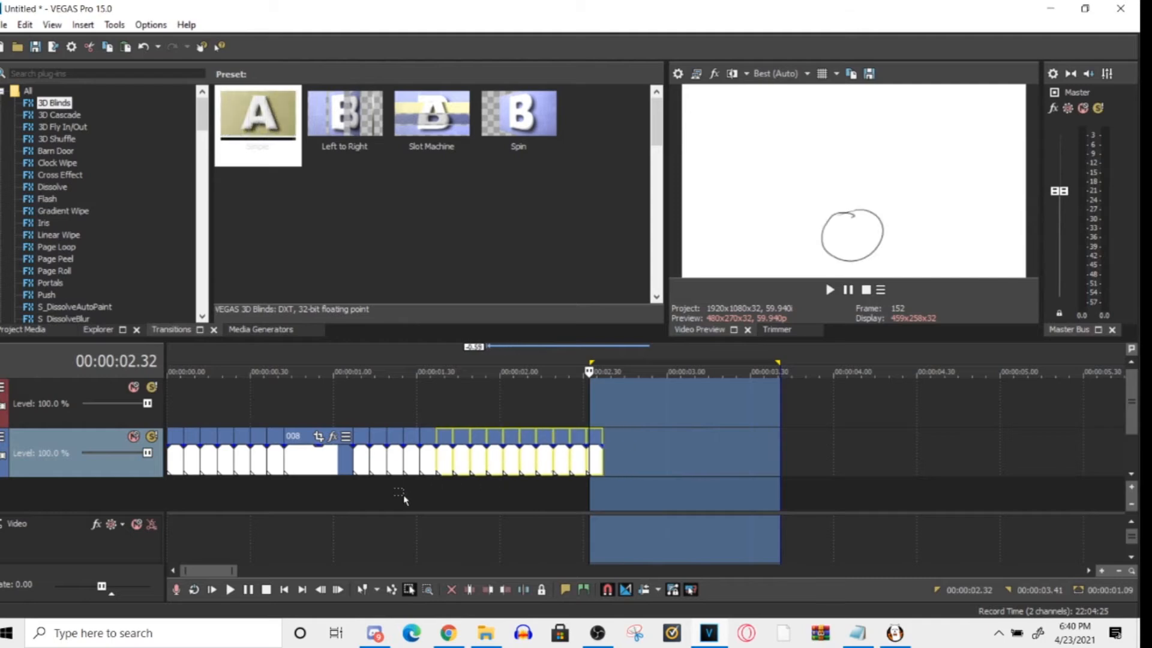
click(404, 499)
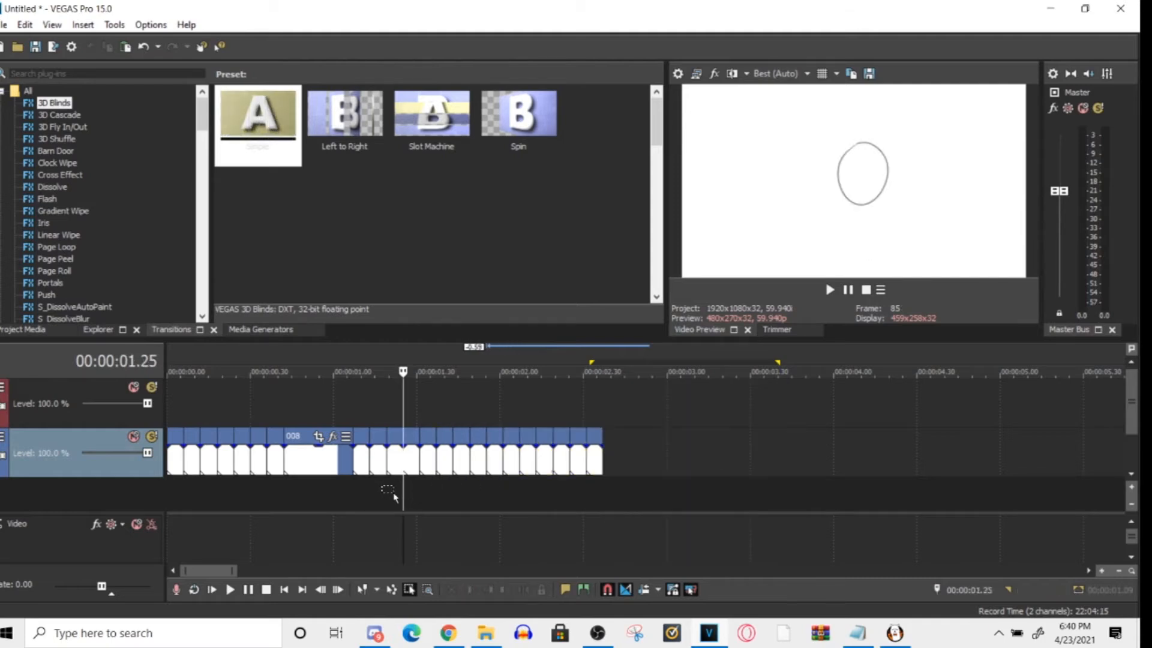
- Return to the Normal Edit Tool, select the whole clip sequence as the time range, and play it with Loop Playback enabled
click(362, 589)
double_click(437, 461)
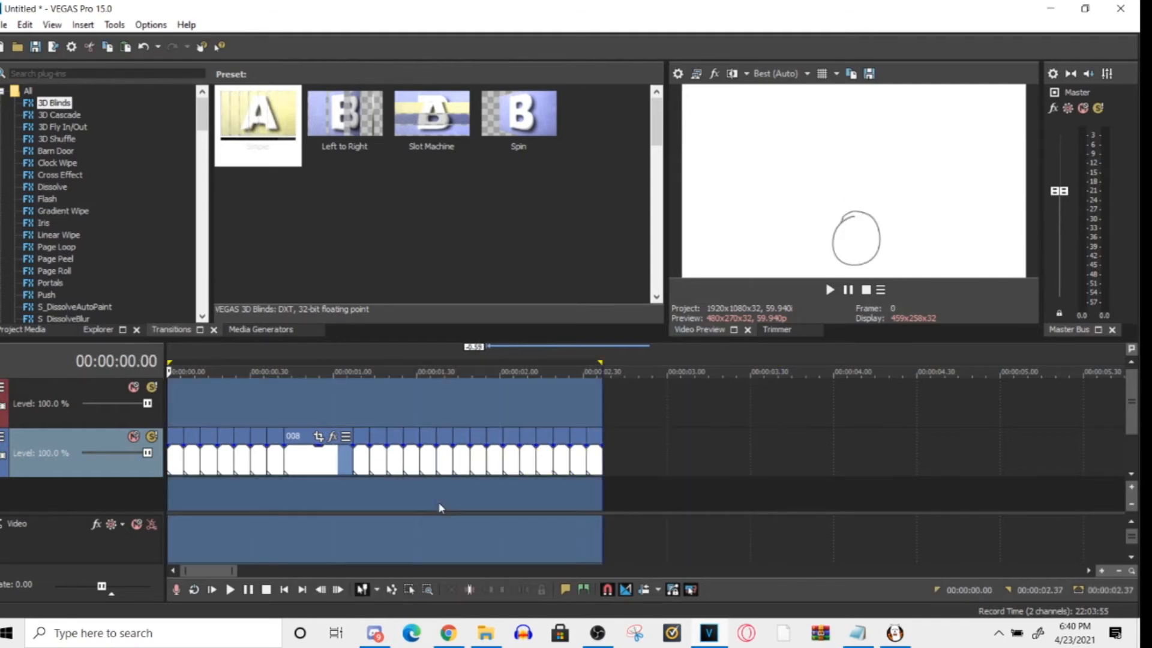
click(151, 24)
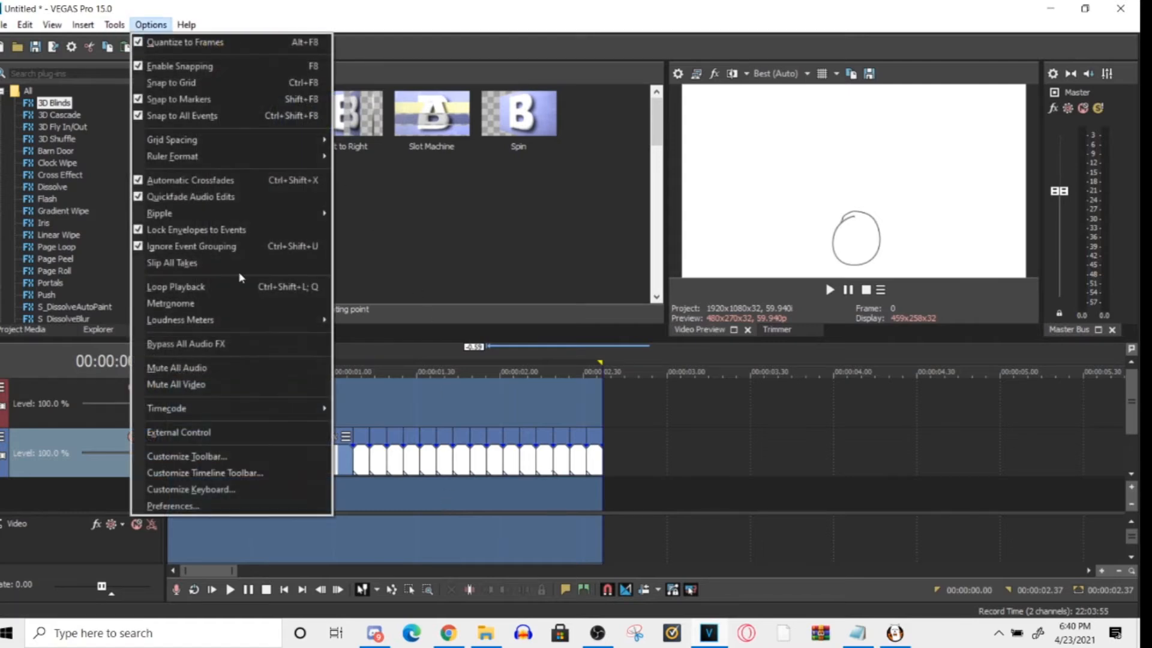
click(250, 287)
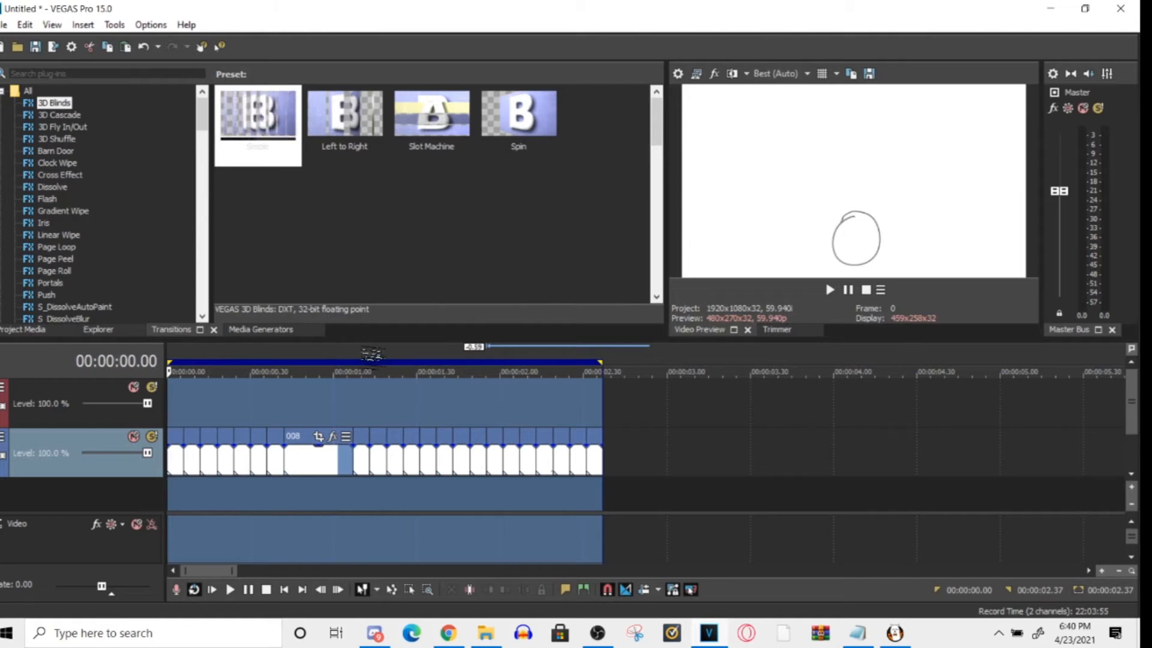
key(space)
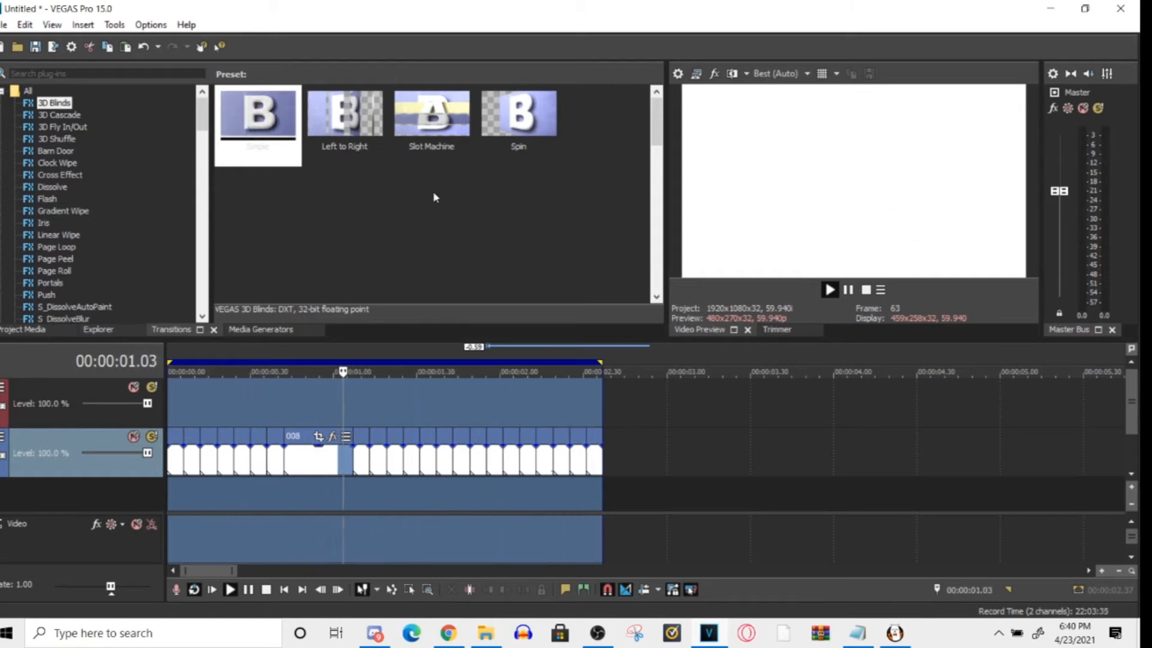
- Turn off Loop Playback, preview the animation from 1.28, and reselect the whole sequence as the time range
click(151, 25)
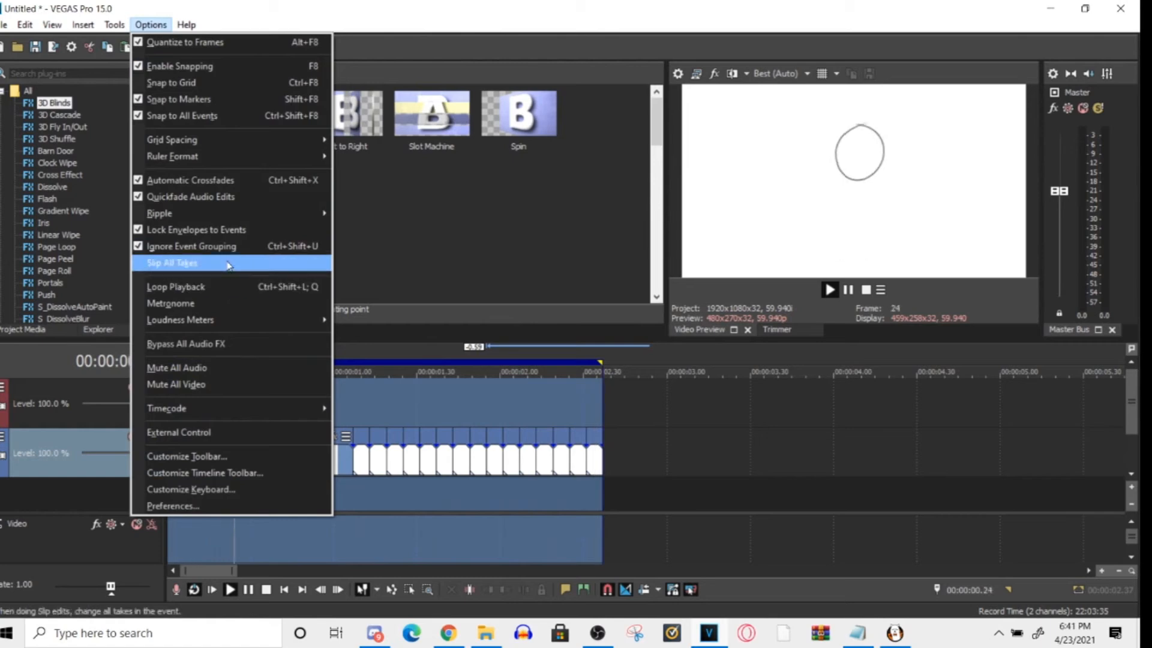
click(228, 286)
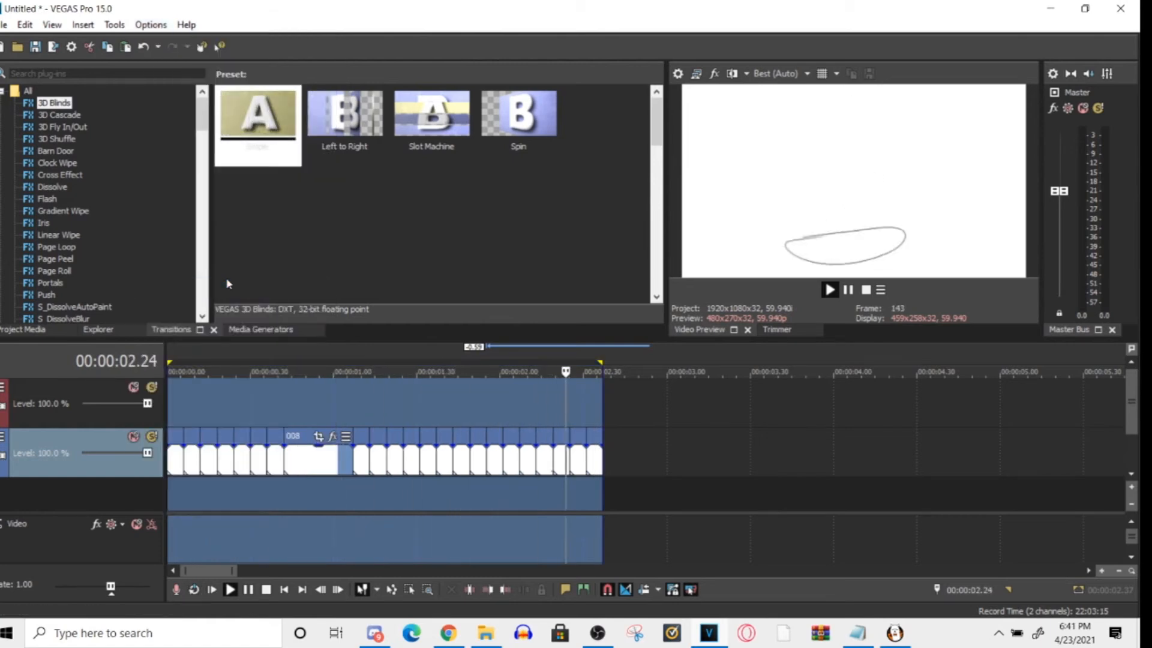
click(412, 499)
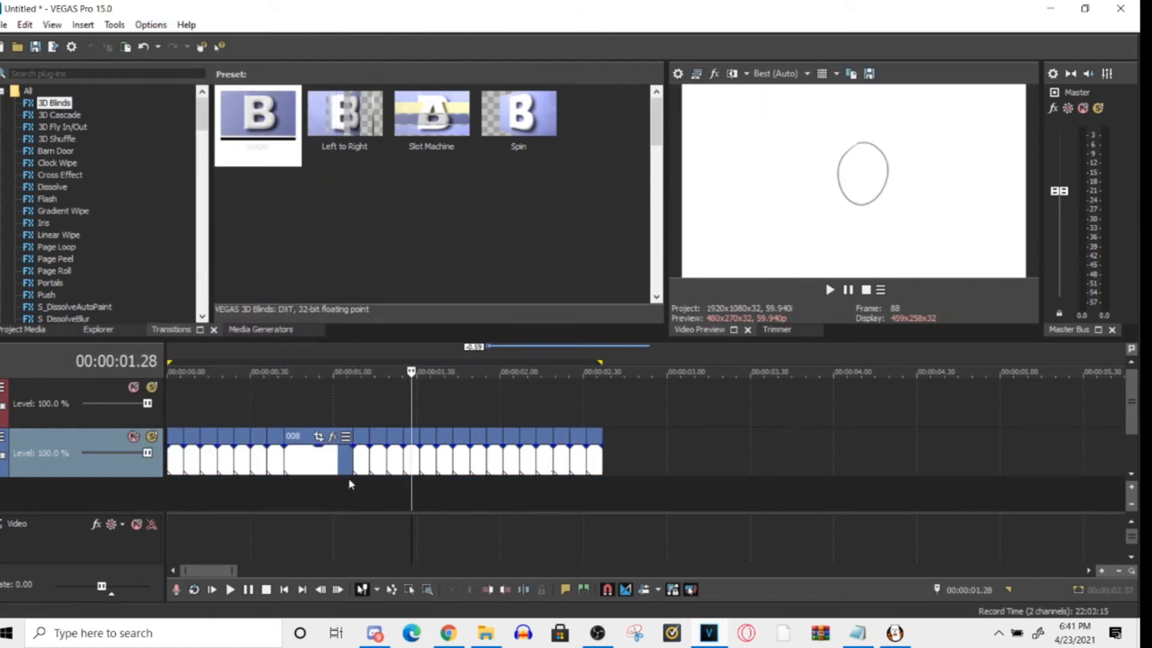
key(space)
key(space)
double_click(367, 503)
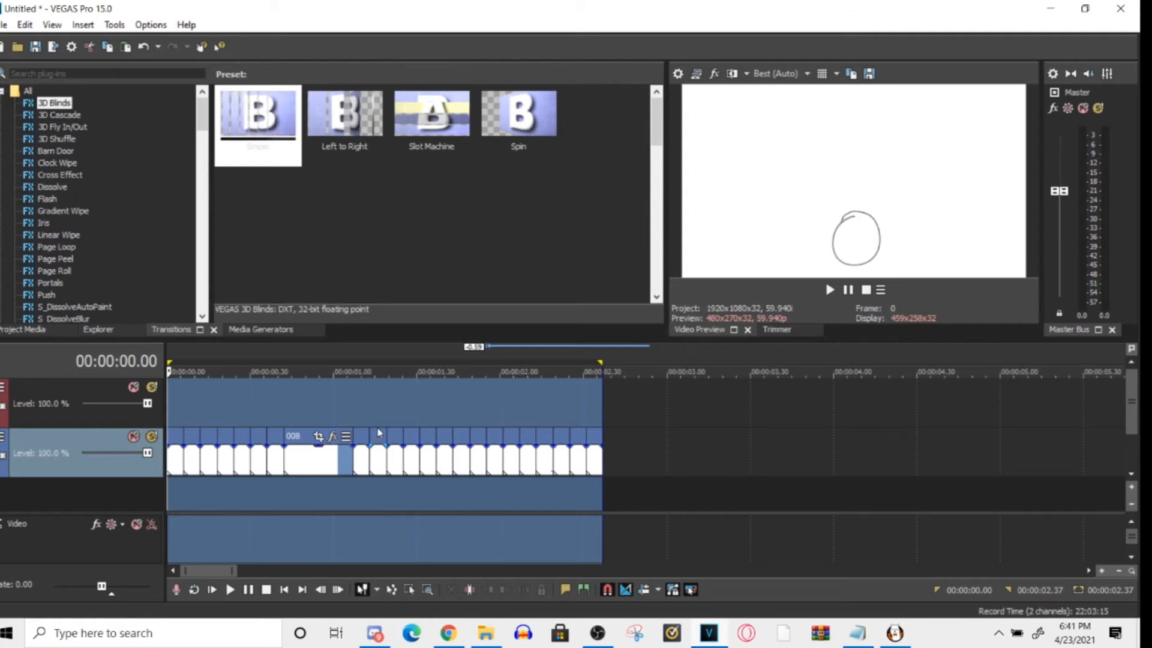
- Split clip 008 at 00:00:00.44, two frames after its start
scroll(367, 486, up, 3)
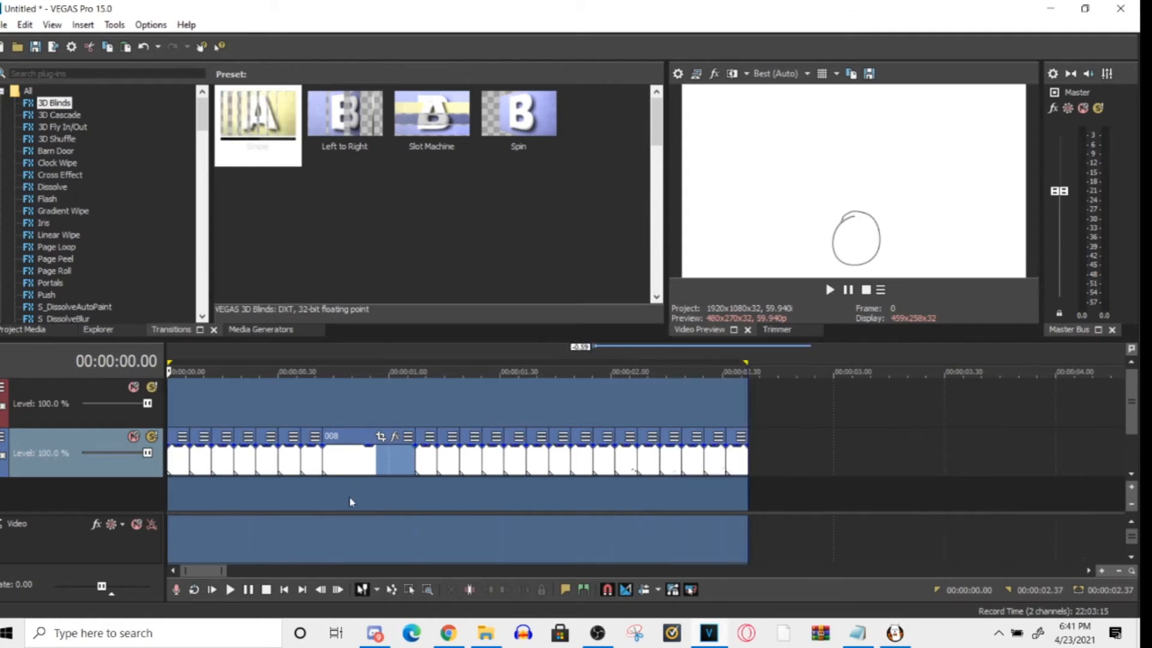
click(516, 406)
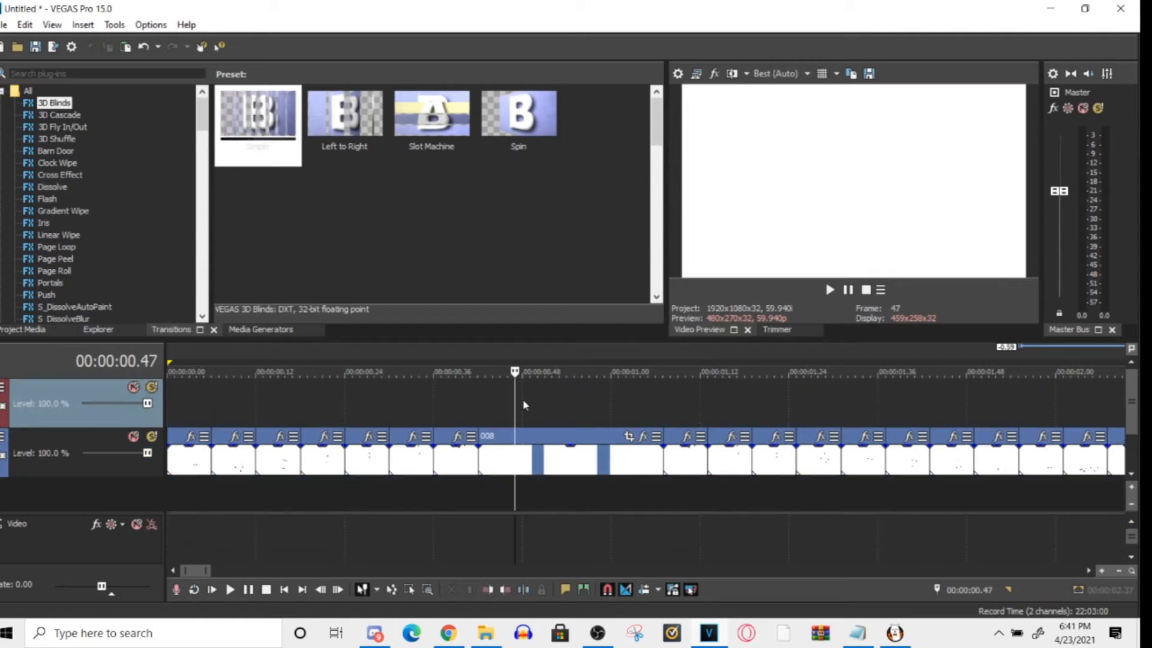
click(507, 408)
scroll(548, 488, up, 5)
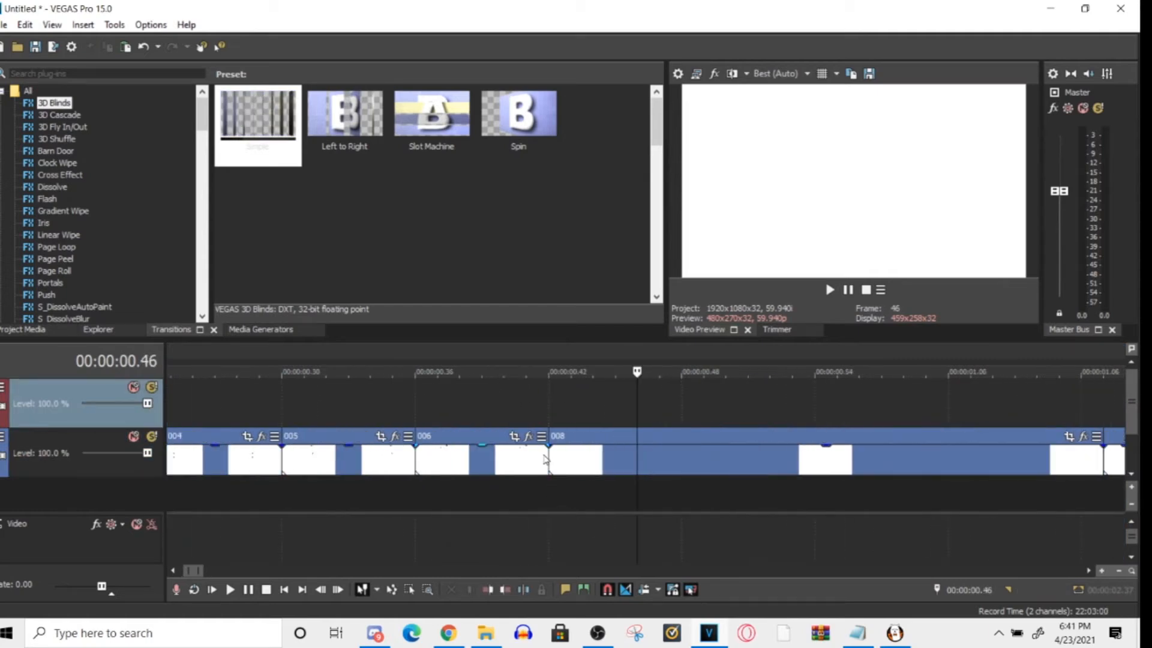
click(571, 414)
click(618, 424)
click(601, 425)
click(606, 424)
click(598, 424)
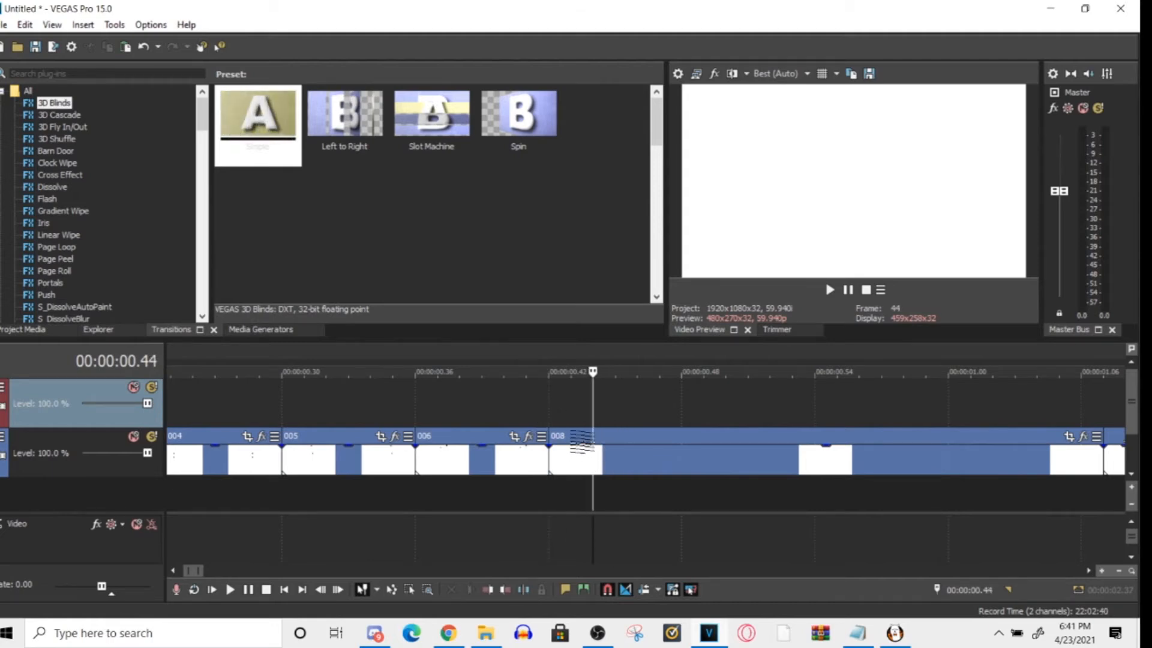
key(s)
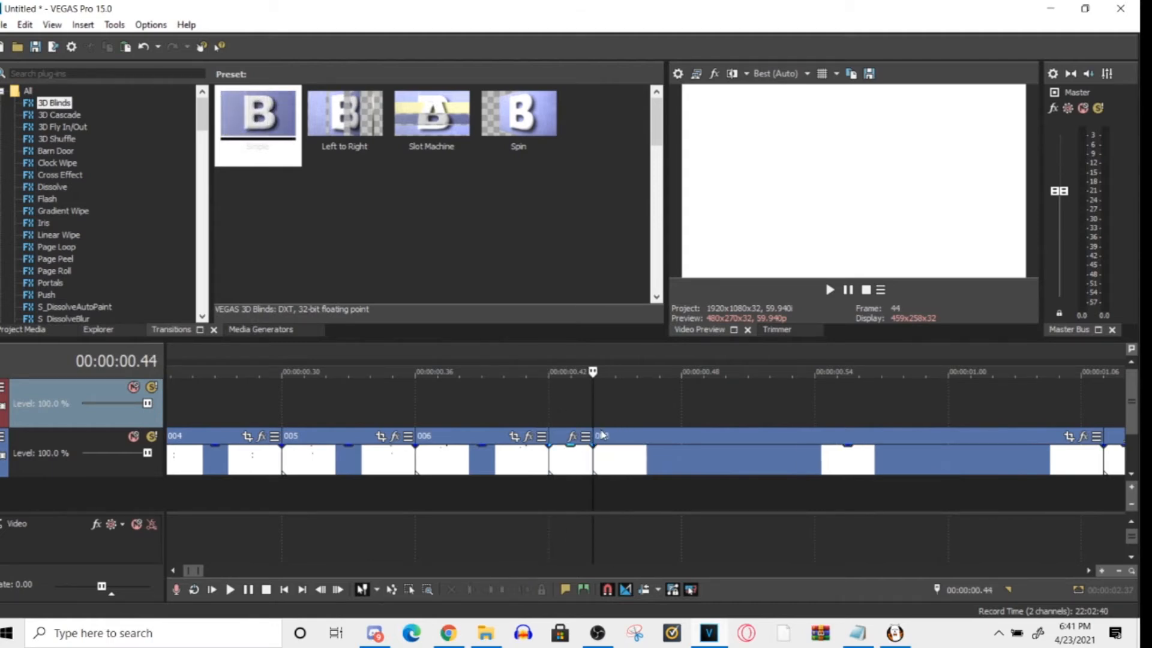
- Inspect the start of the second part of clip 008 by stepping between 00:00:00.44 and 00:00:00.45
click(614, 412)
scroll(621, 407, up, 1)
scroll(620, 404, up, 1)
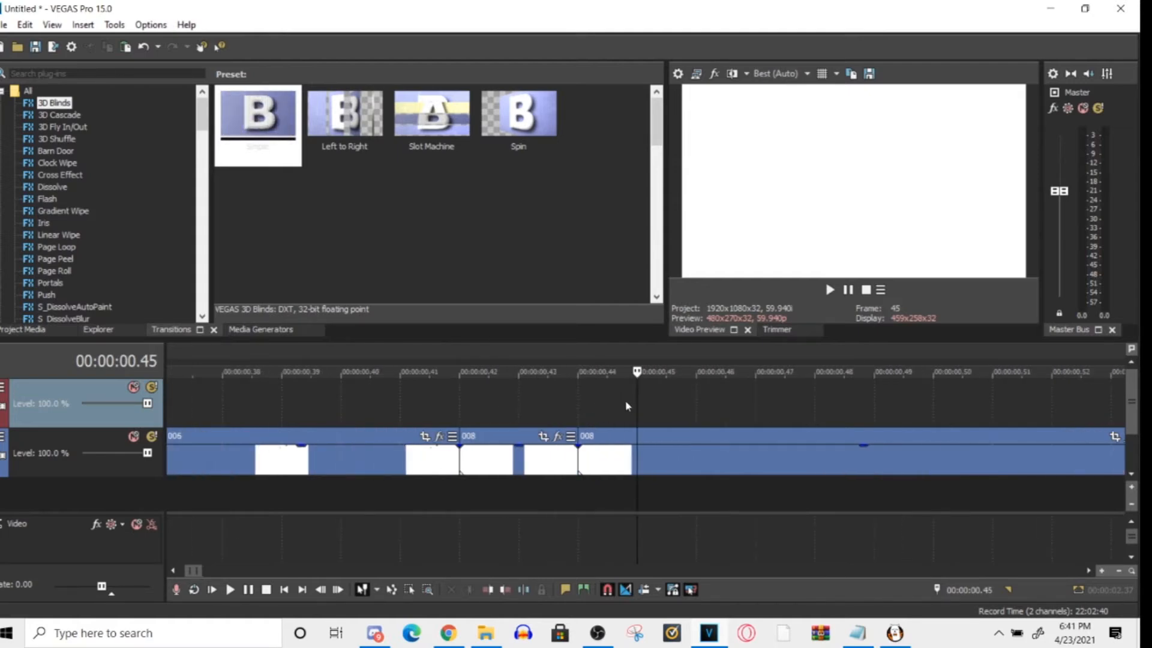
key(Left)
key(Right)
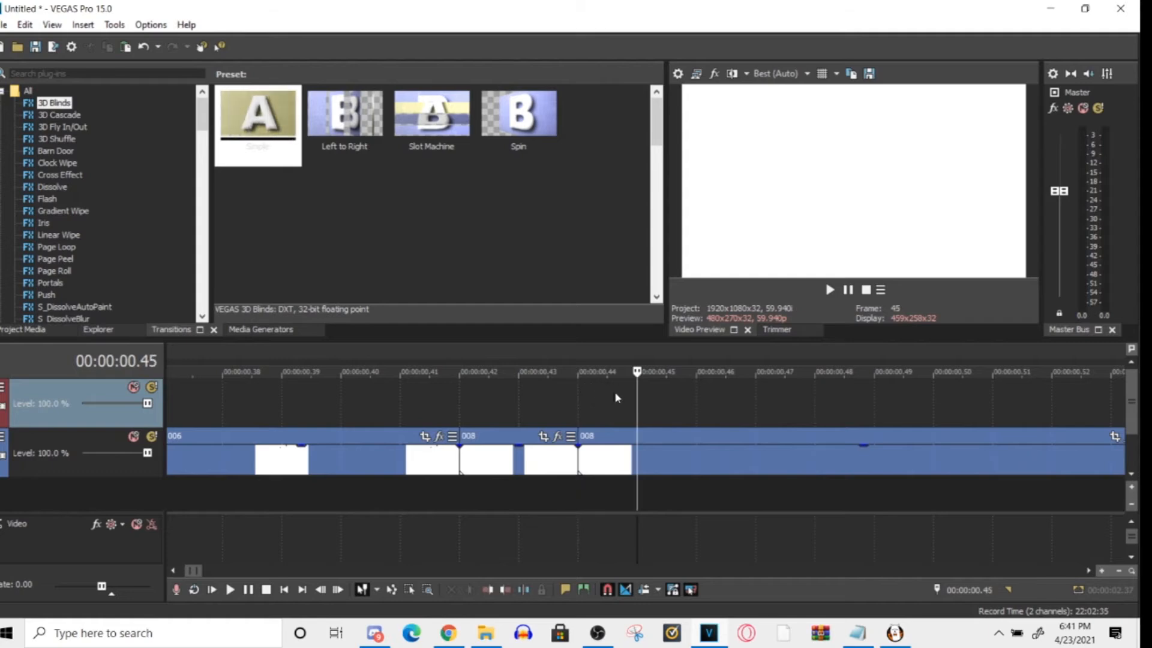
scroll(616, 391, up, 2)
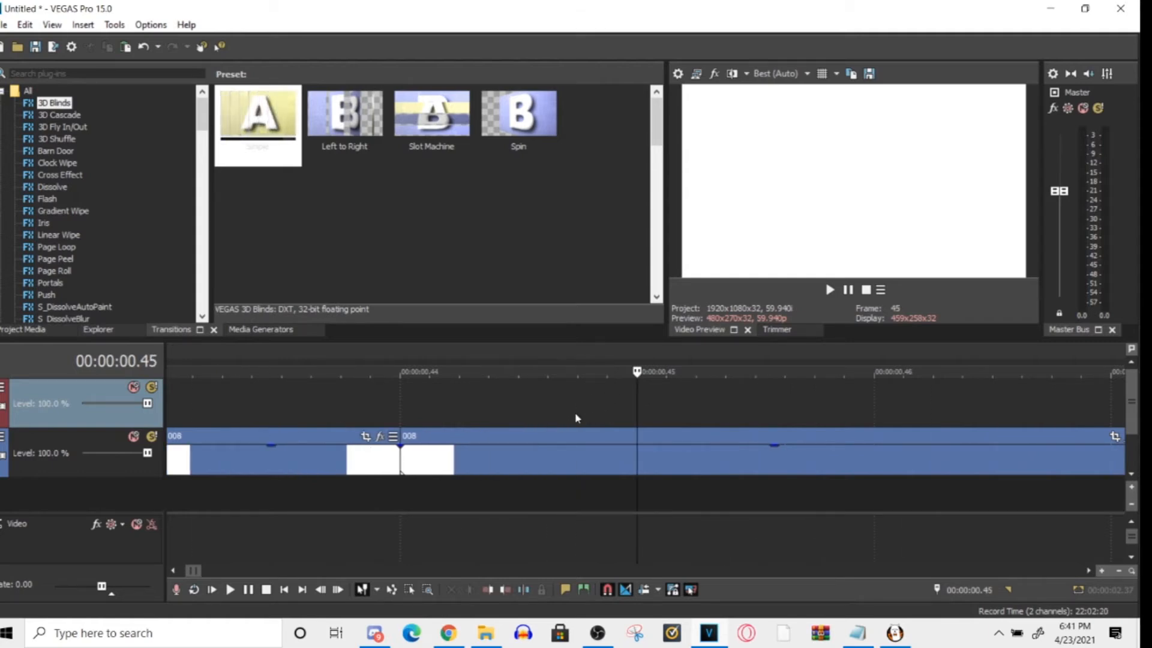
- Select the part of clip 008 after the split as the time range, and step one frame back and forth
click(548, 460)
double_click(549, 464)
click(550, 465)
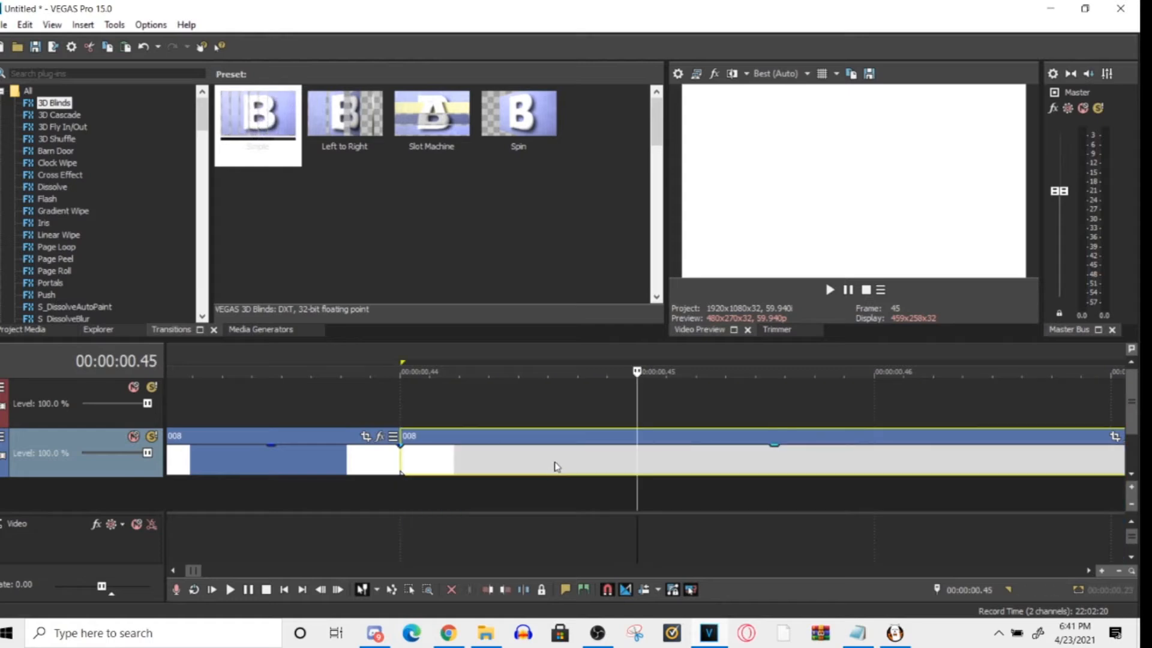
key(Left)
key(Right)
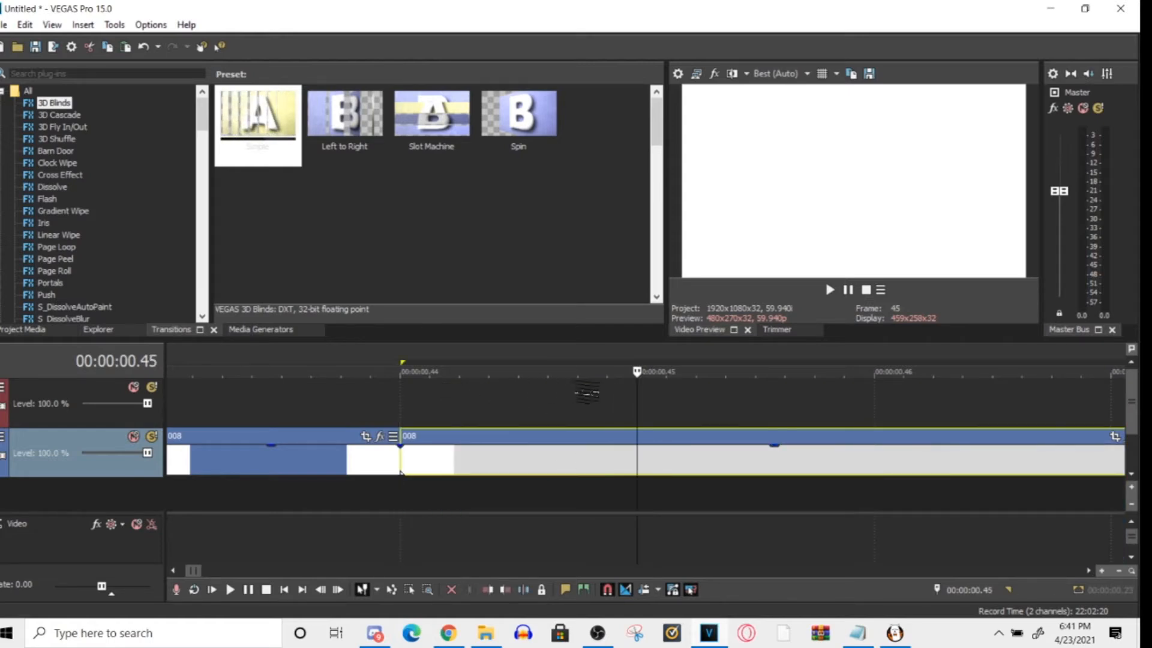
- Examine the frames around the split in clip 008 up close, return the cursor to 00:00:00.44, and view the whole clip sequence
scroll(561, 409, up, 3)
scroll(547, 407, down, 1)
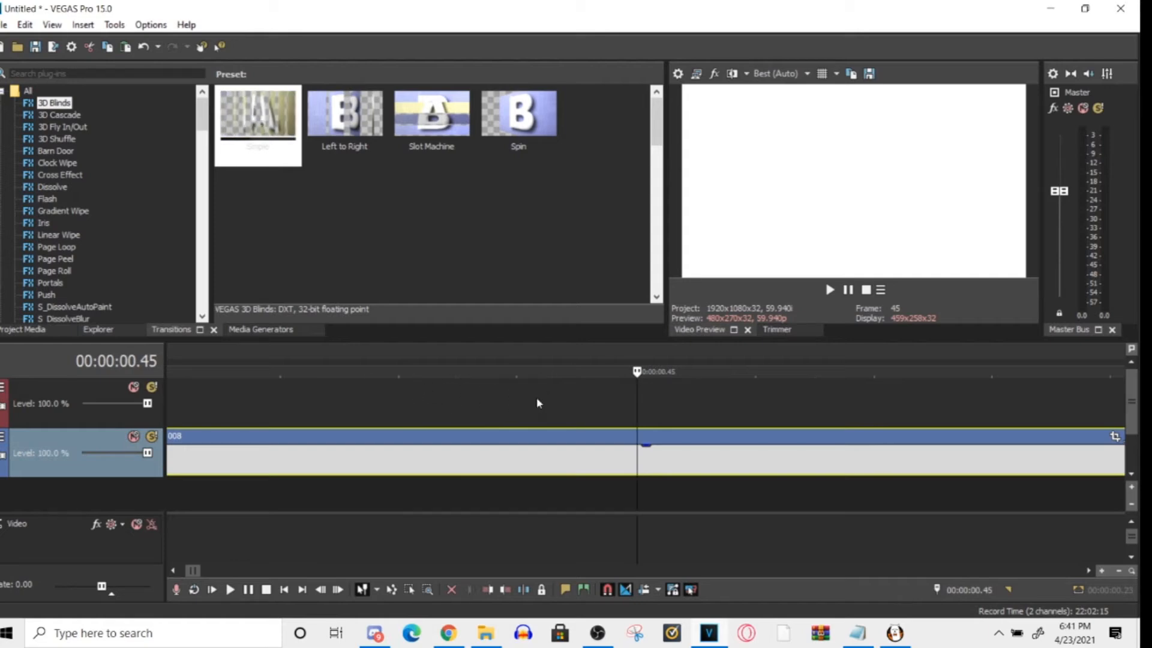
scroll(537, 403, down, 2)
scroll(534, 398, up, 1)
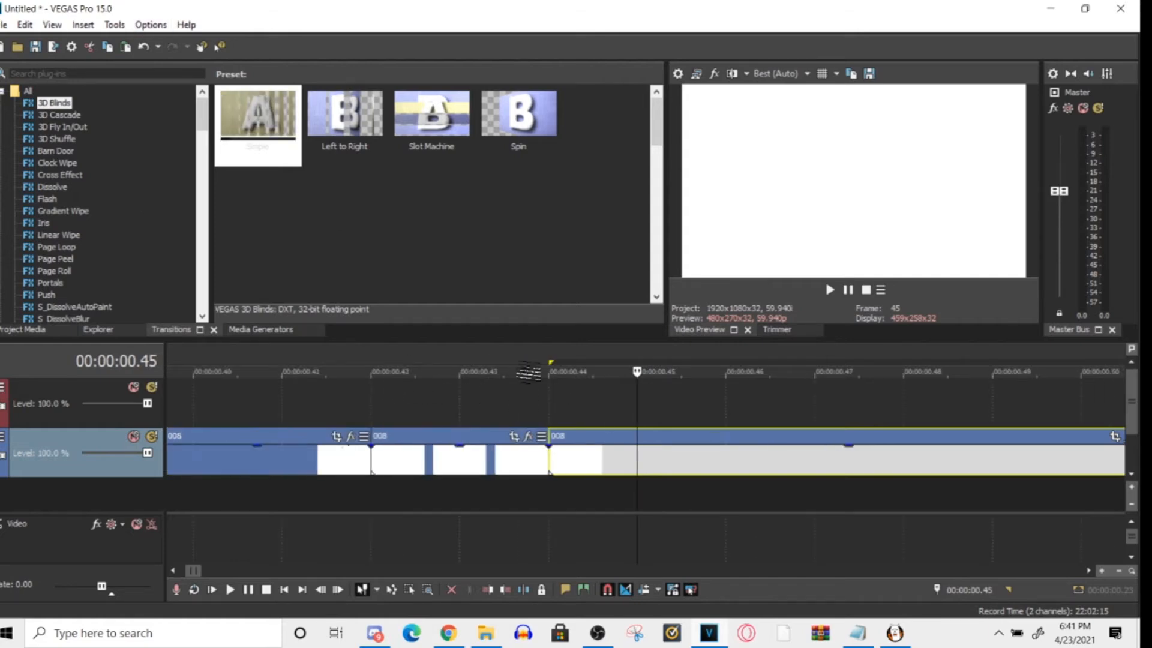
key(Left)
key(Right)
key(Left)
scroll(558, 412, down, 1)
scroll(557, 408, down, 3)
scroll(558, 412, down, 1)
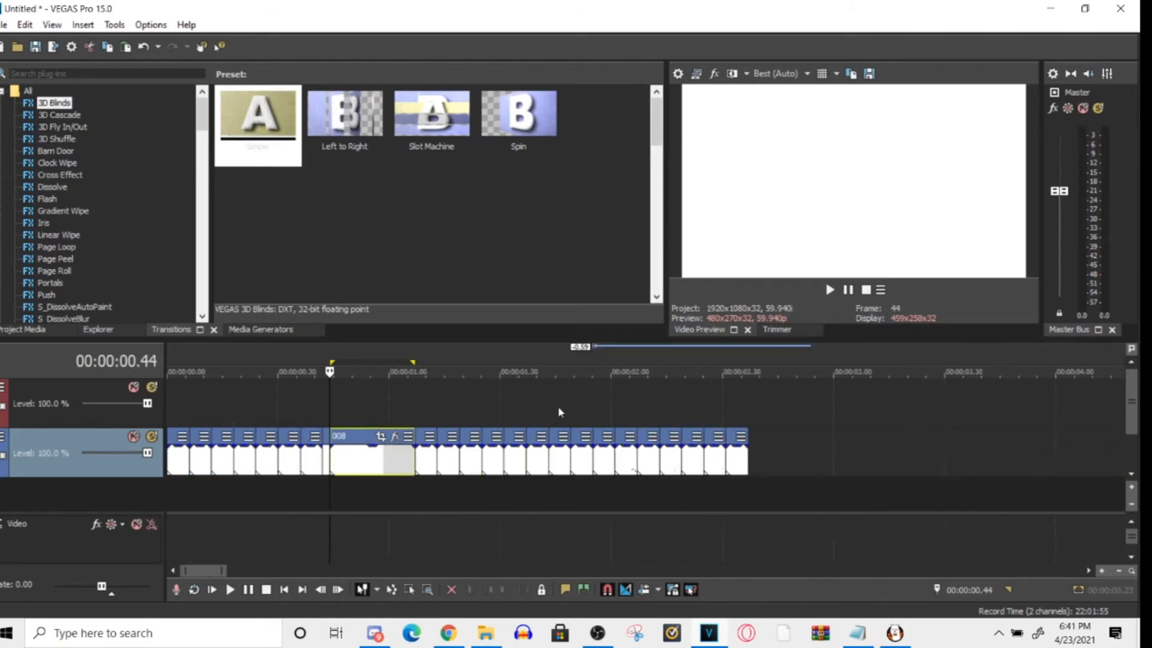
scroll(547, 425, up, 1)
scroll(547, 424, down, 1)
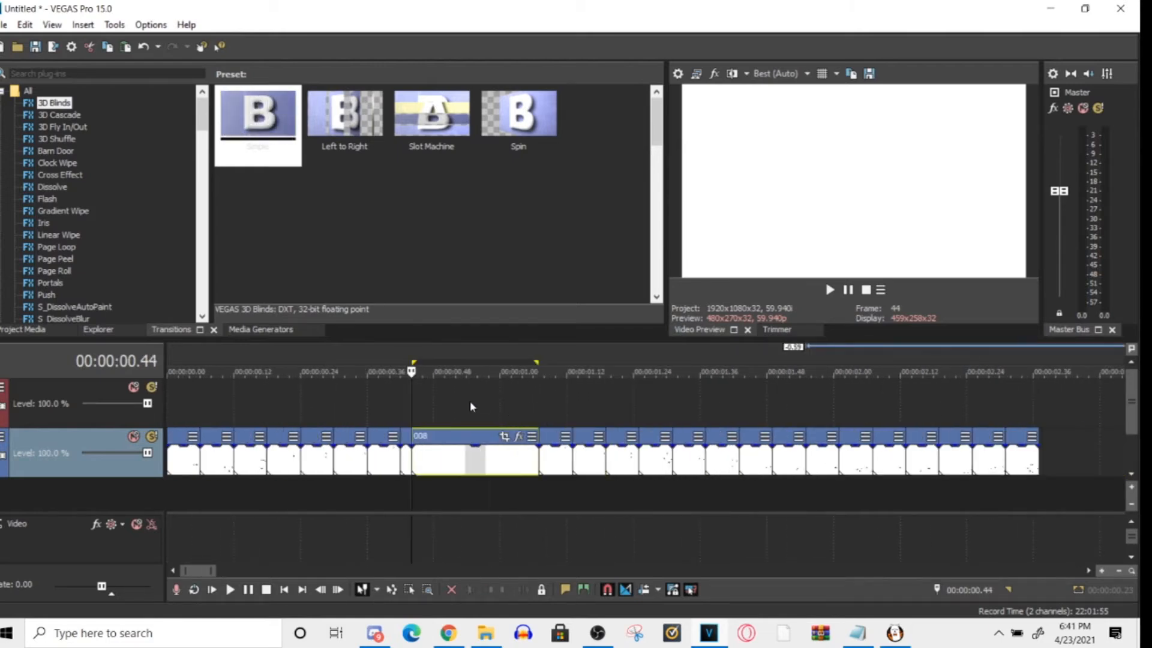
click(470, 401)
click(517, 399)
click(462, 399)
click(473, 399)
click(484, 399)
click(488, 398)
click(482, 397)
click(489, 396)
click(484, 396)
click(476, 395)
click(484, 396)
click(489, 396)
click(479, 396)
click(488, 396)
click(484, 396)
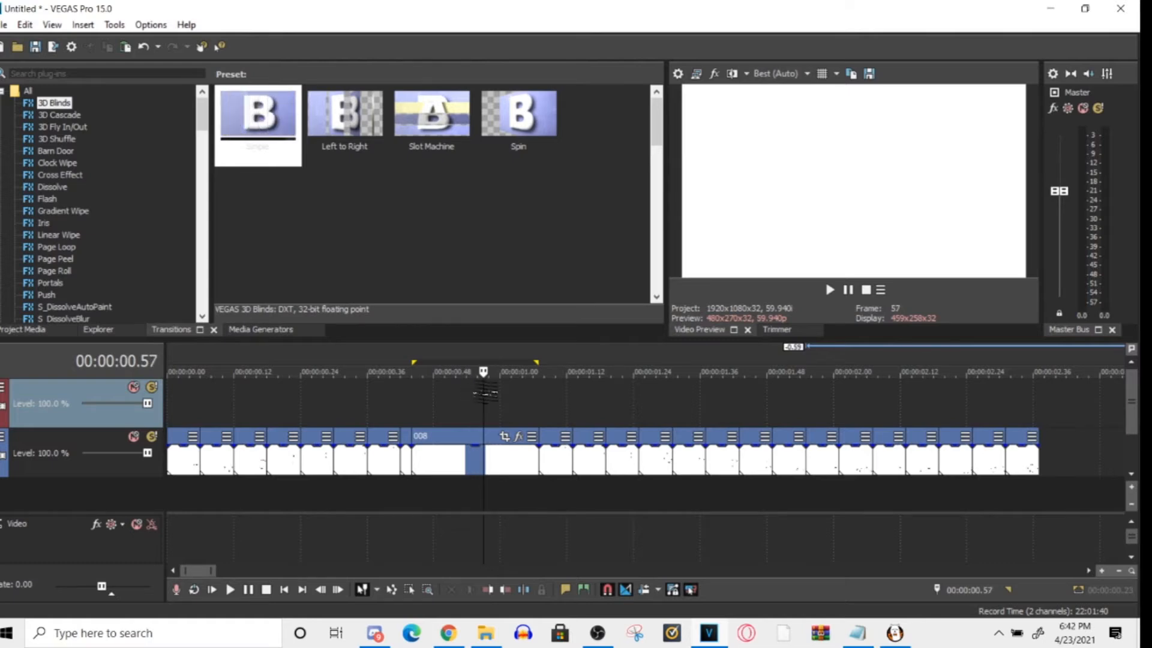
click(490, 396)
click(484, 396)
click(439, 423)
click(539, 459)
click(404, 463)
click(540, 458)
click(501, 474)
click(234, 489)
click(420, 454)
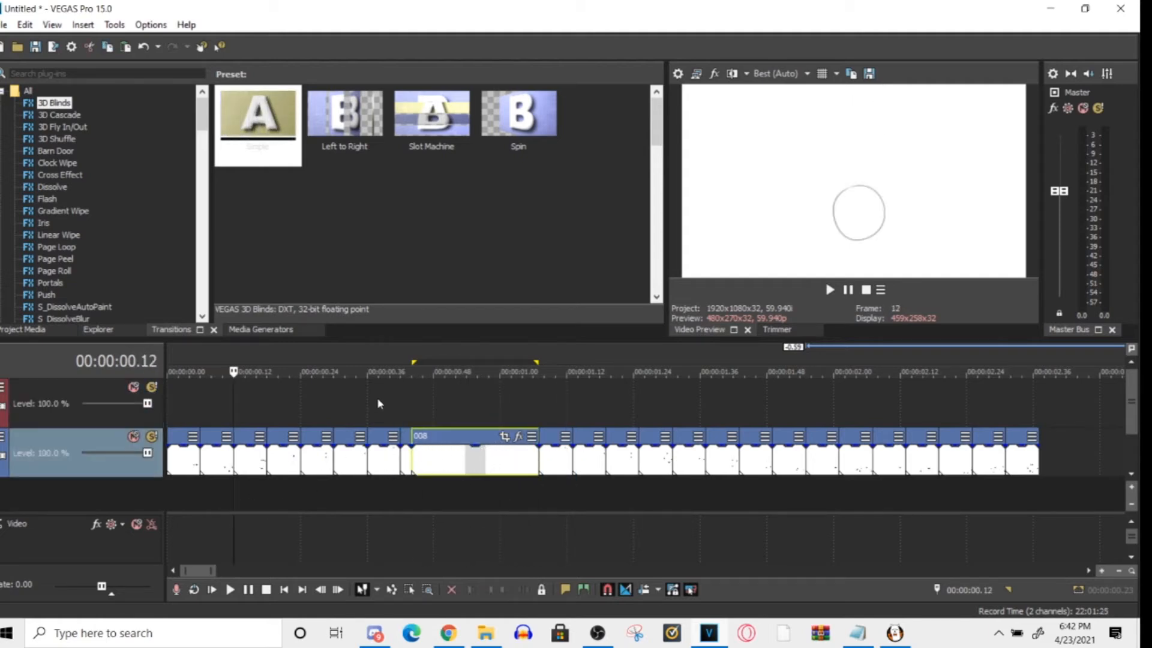
- Select only clip 001 and place the cursor inside it at 00:00:00.09
key(ctrl+a)
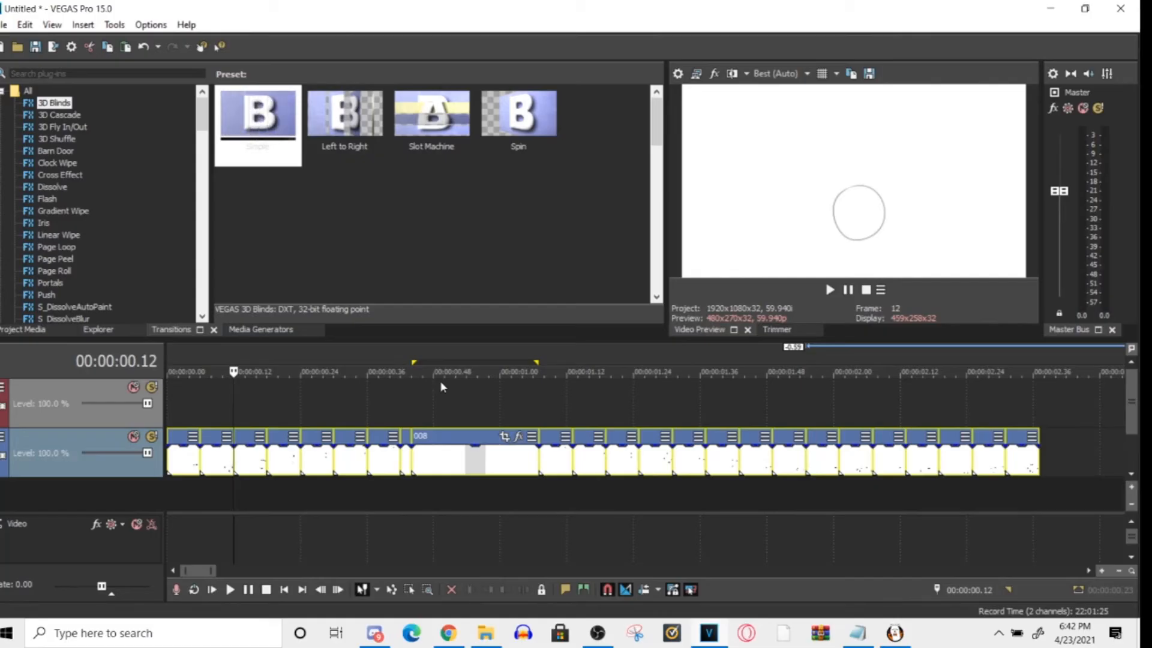
scroll(547, 477, up, 5)
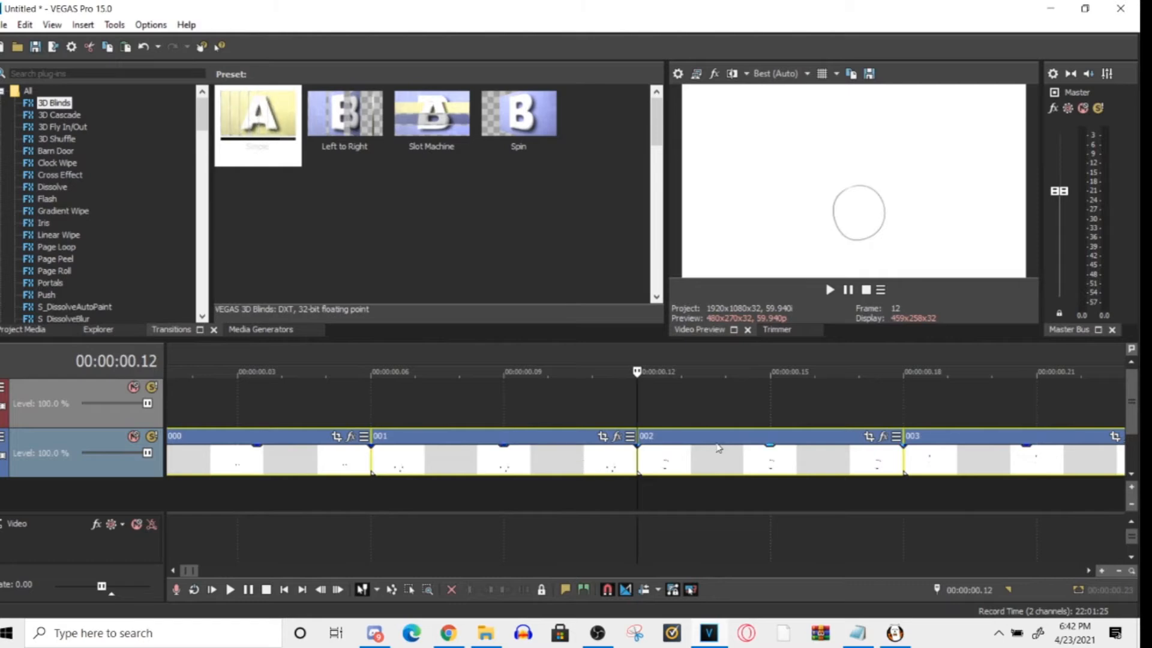
click(723, 459)
click(504, 459)
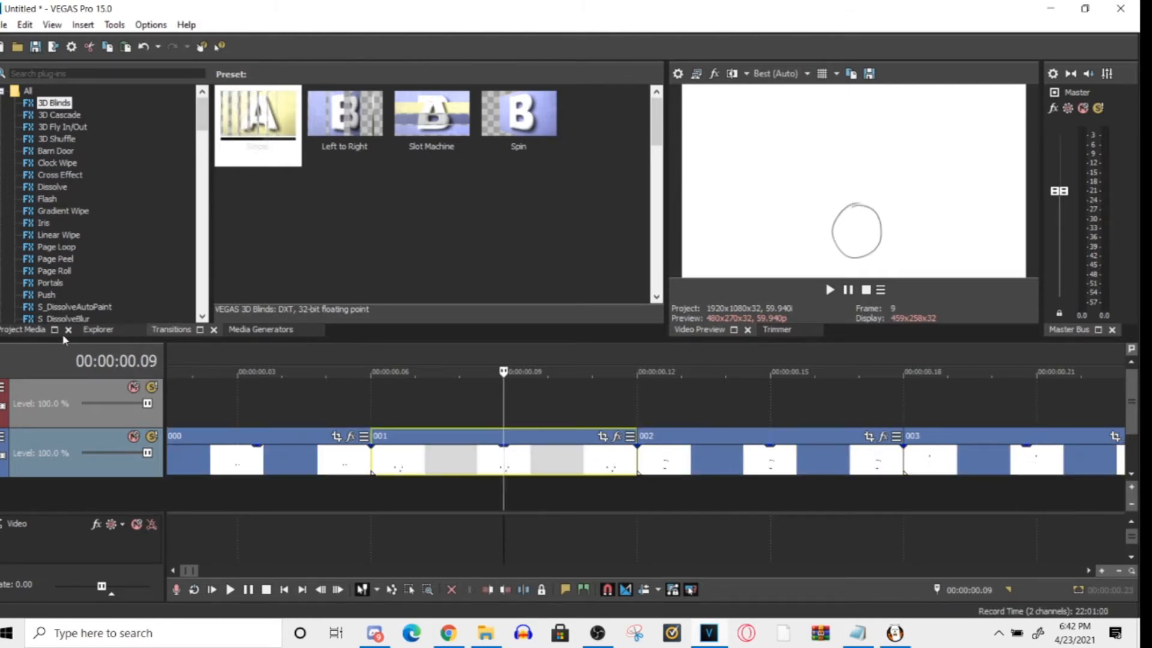
- Look through the Explorer, Transitions, Project Media and Media Generators windows for the video effects
click(94, 330)
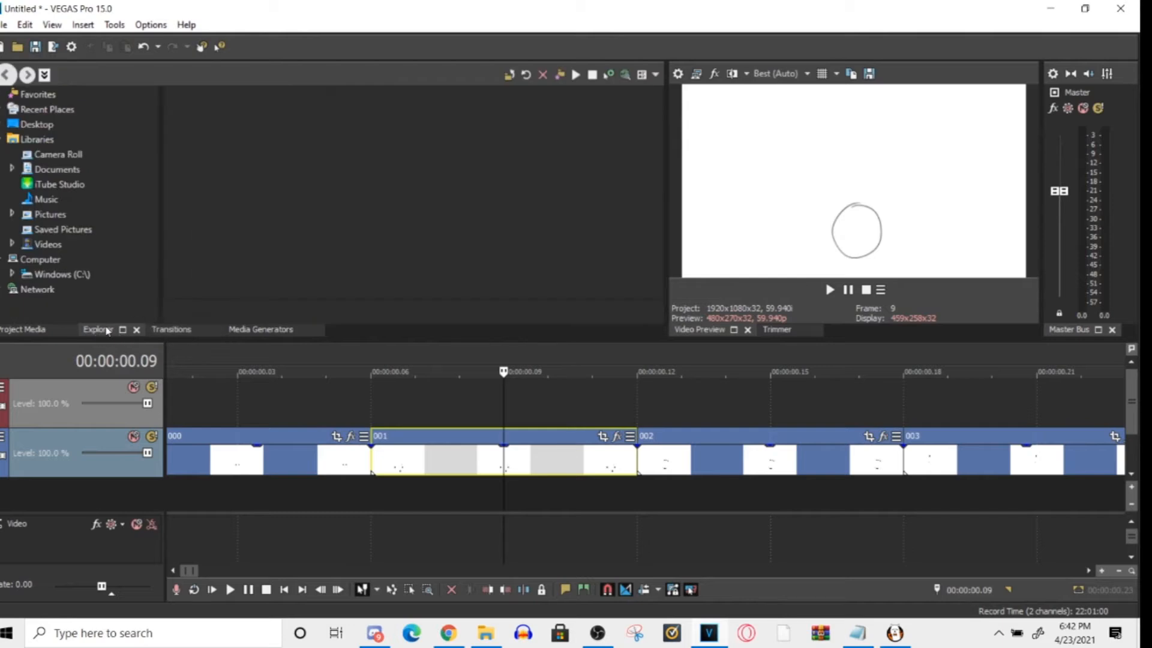
click(171, 329)
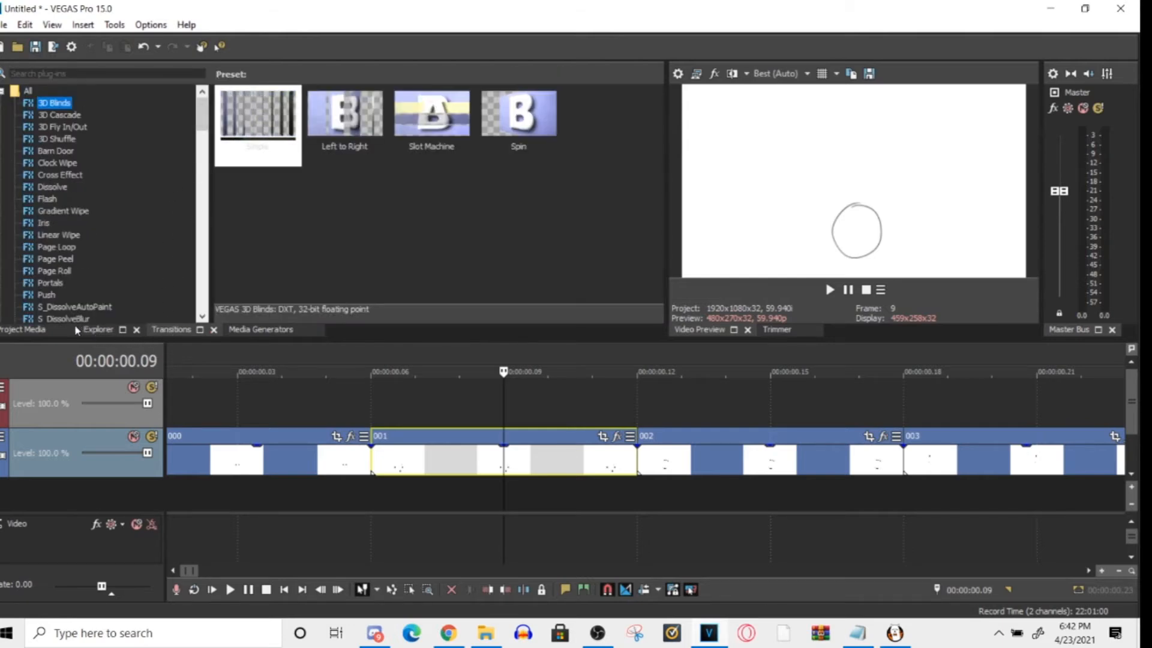
click(40, 331)
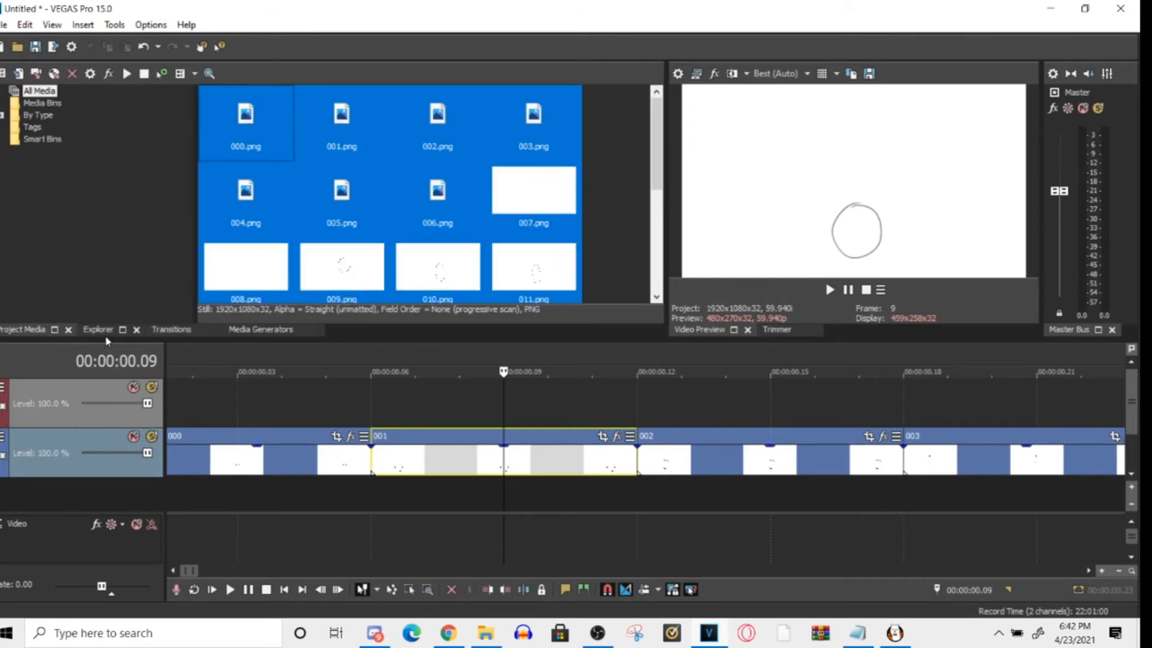
click(98, 329)
click(171, 329)
click(302, 330)
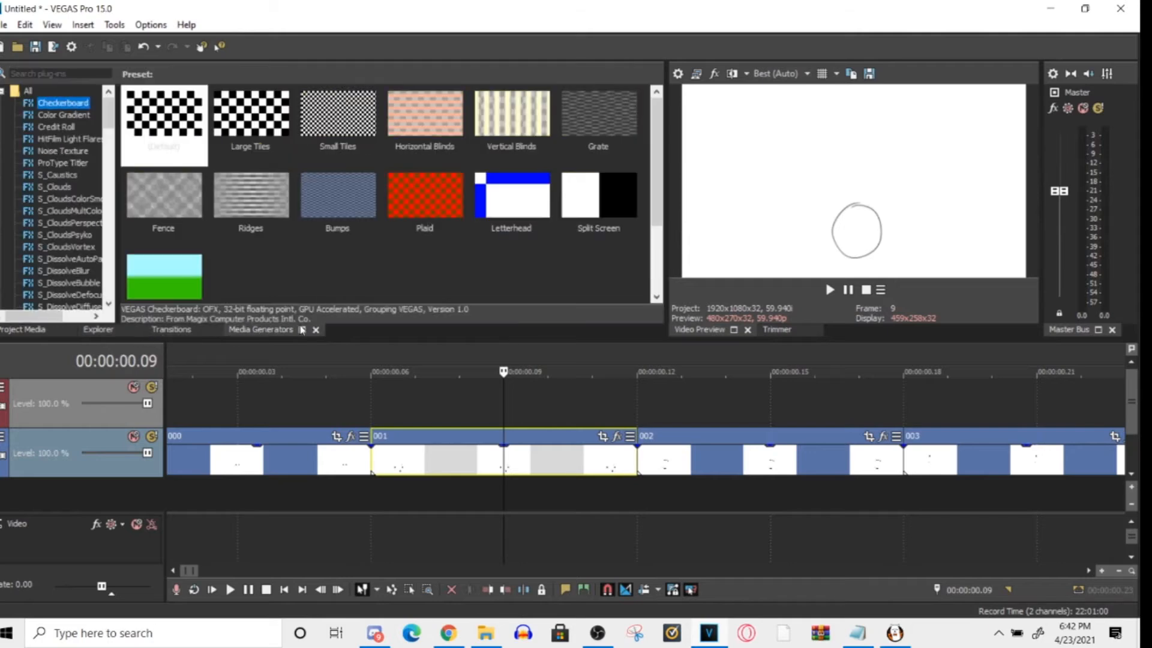
- Restore the Default Layout of the windows and show the Video FX list
click(146, 24)
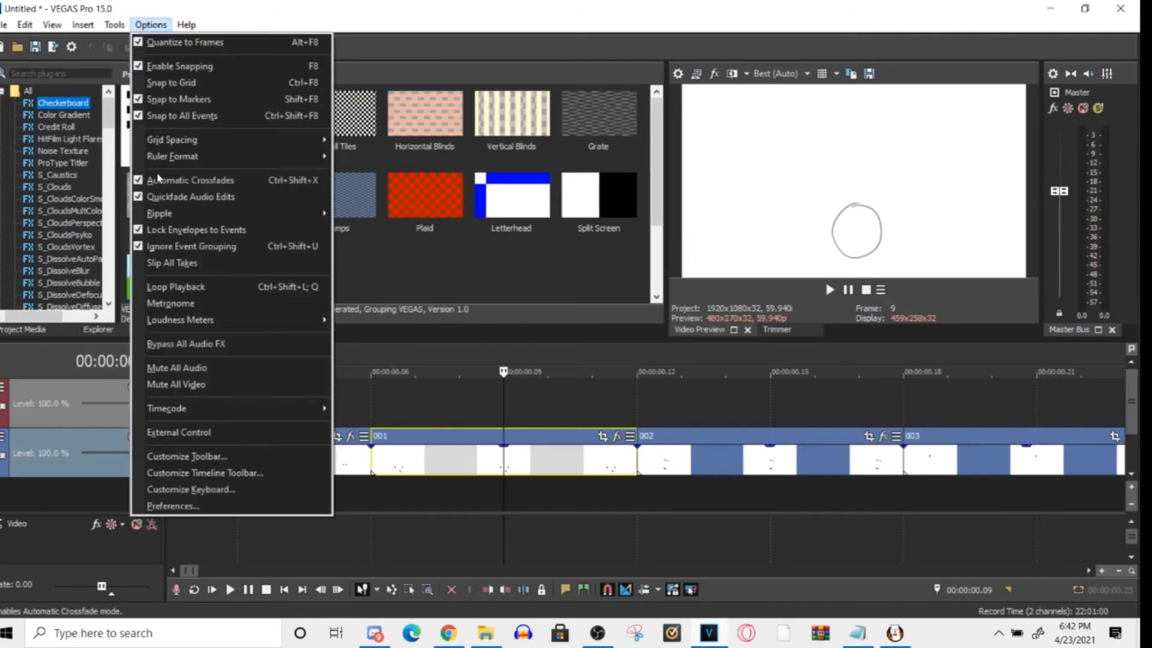
mouse_move(114, 25)
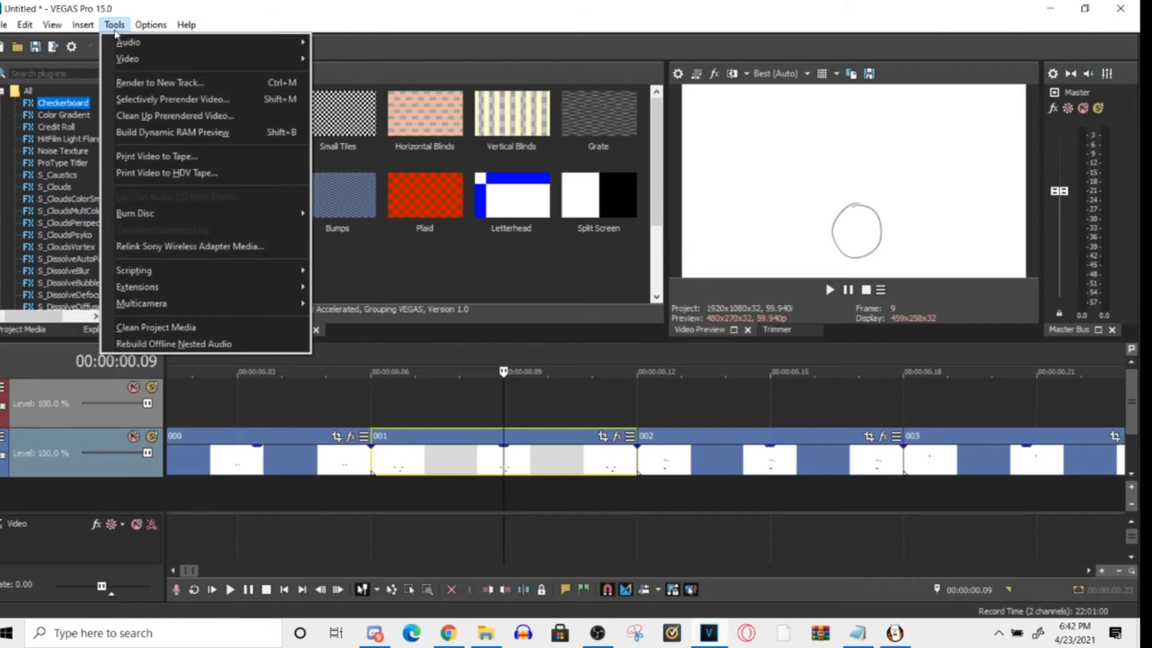
mouse_move(53, 26)
mouse_move(90, 82)
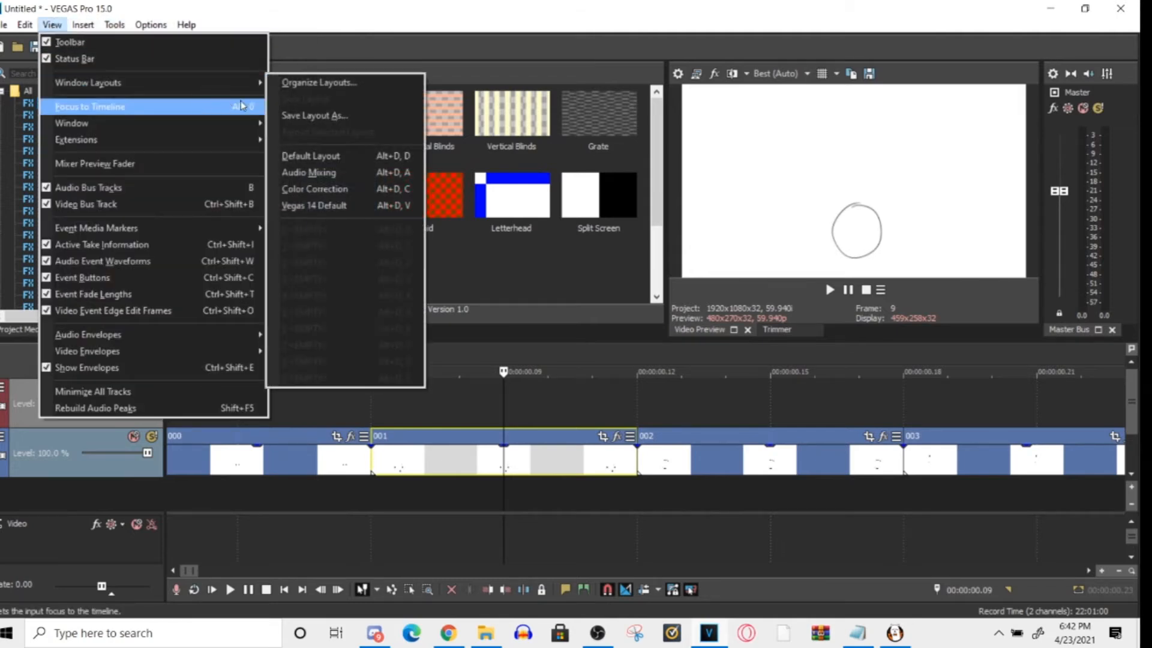
click(315, 157)
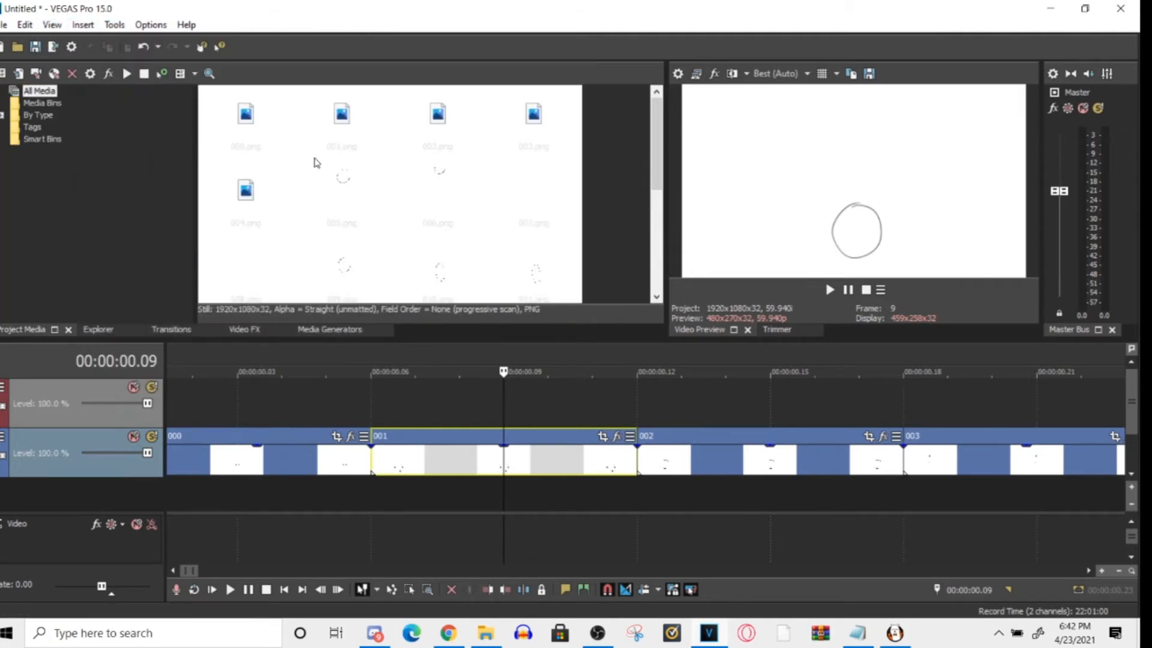
click(240, 329)
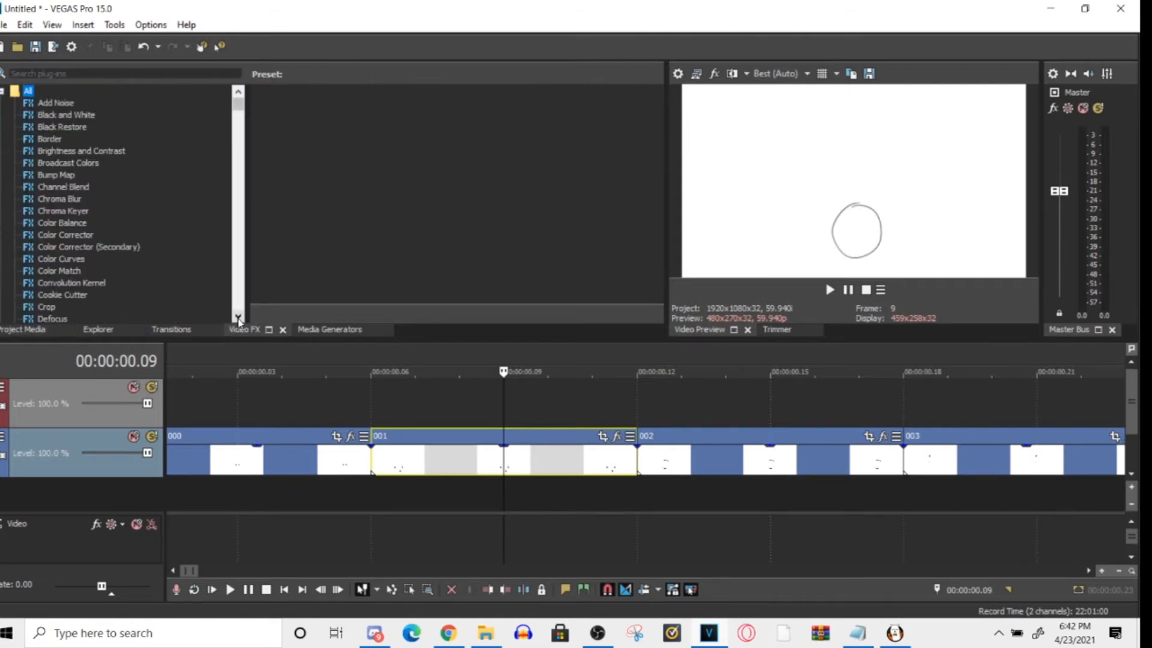
- Apply the uni.Ecto video effect with its (Default) preset to clip 001
drag(240, 114, 220, 274)
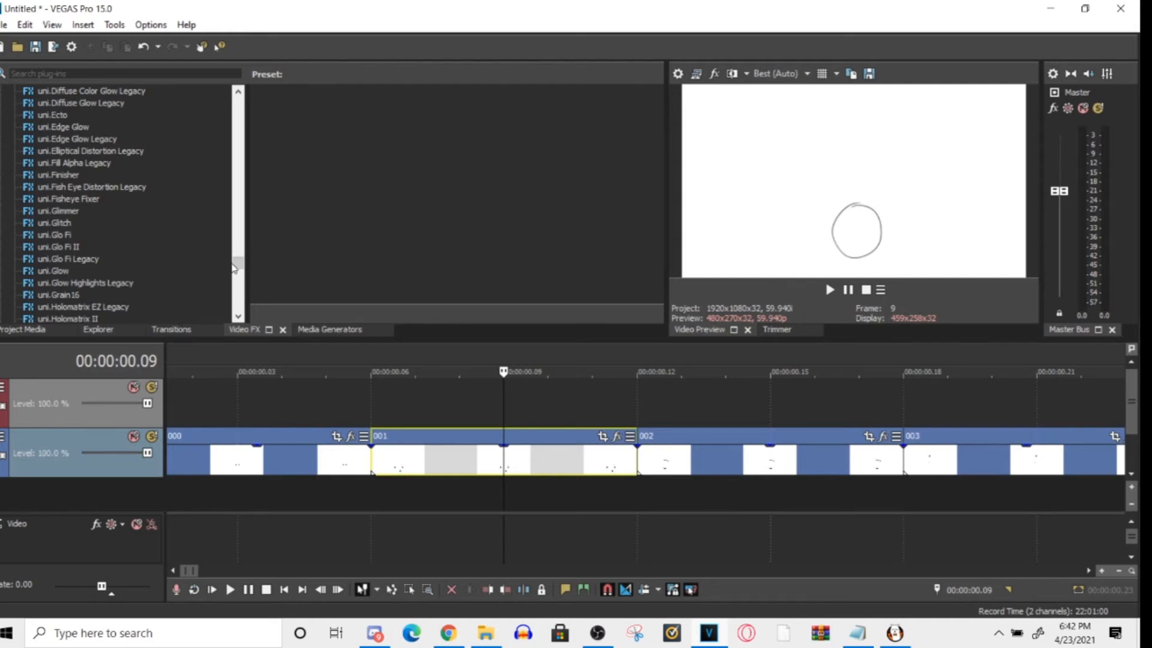
click(30, 115)
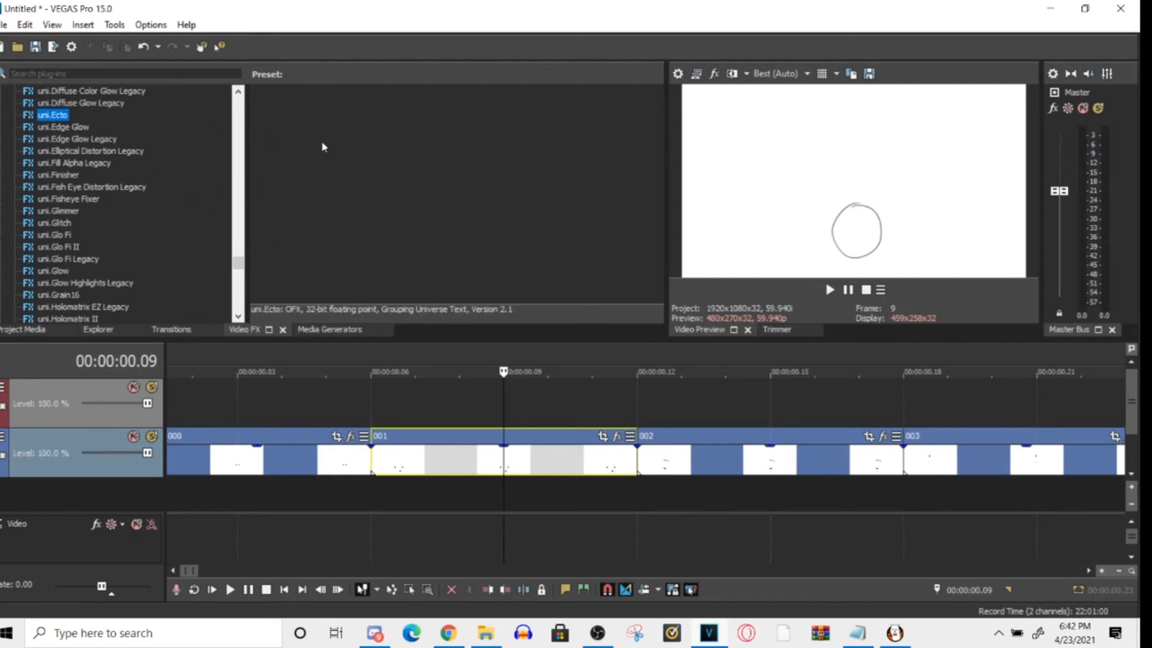
click(59, 114)
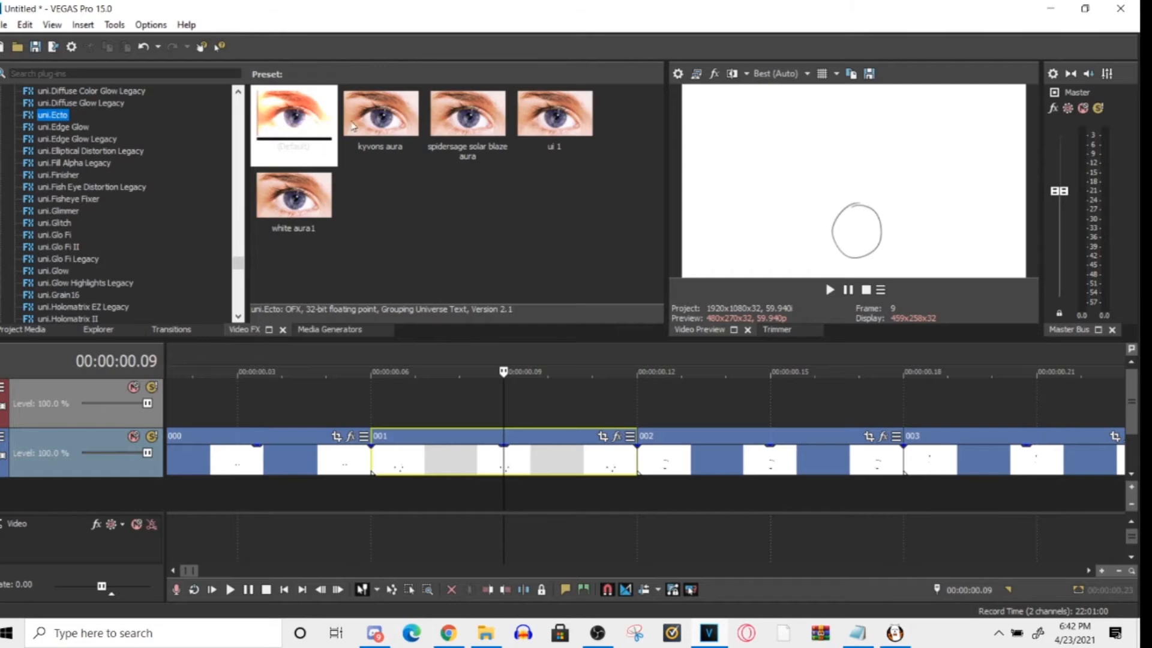
click(399, 133)
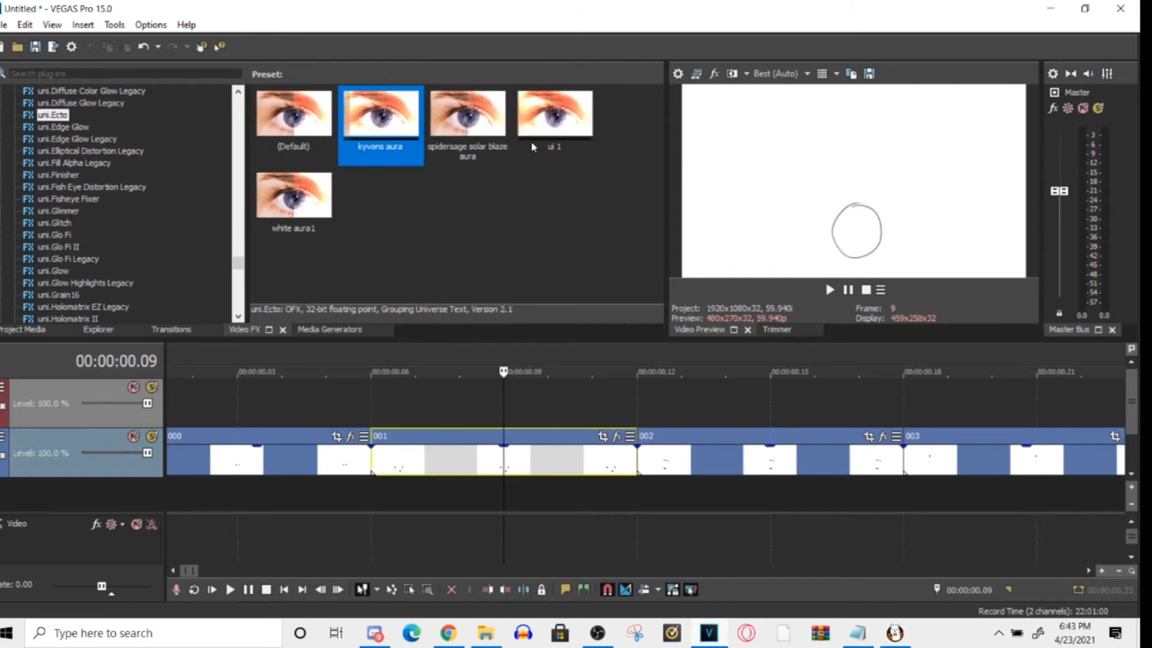
click(270, 123)
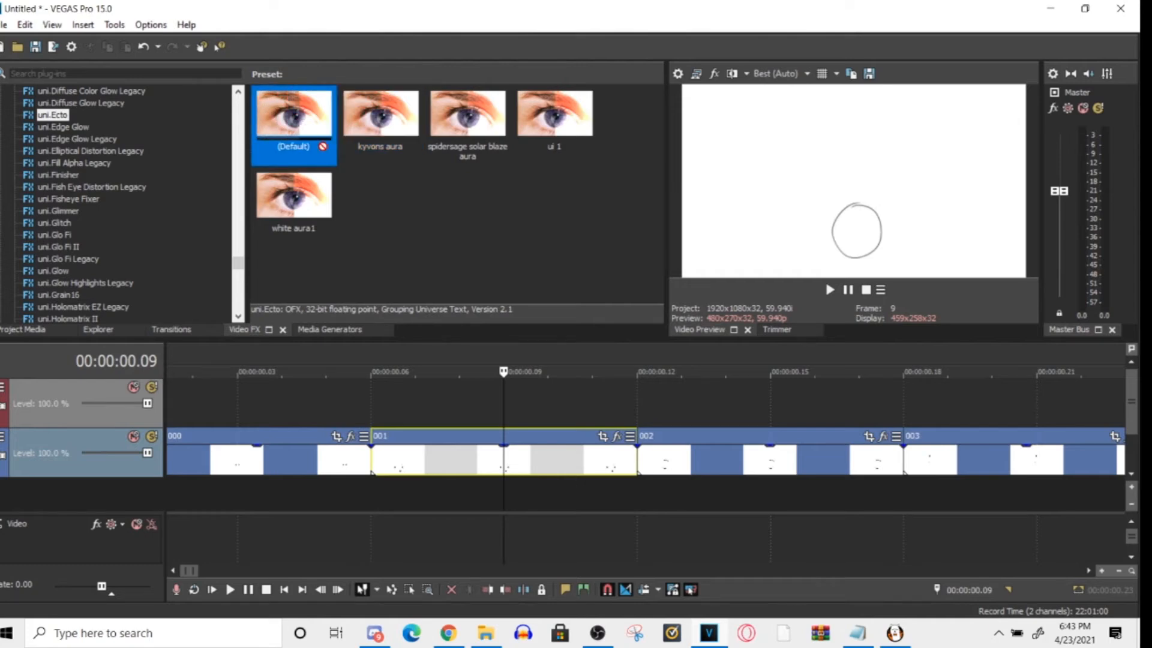
drag(454, 459, 461, 460)
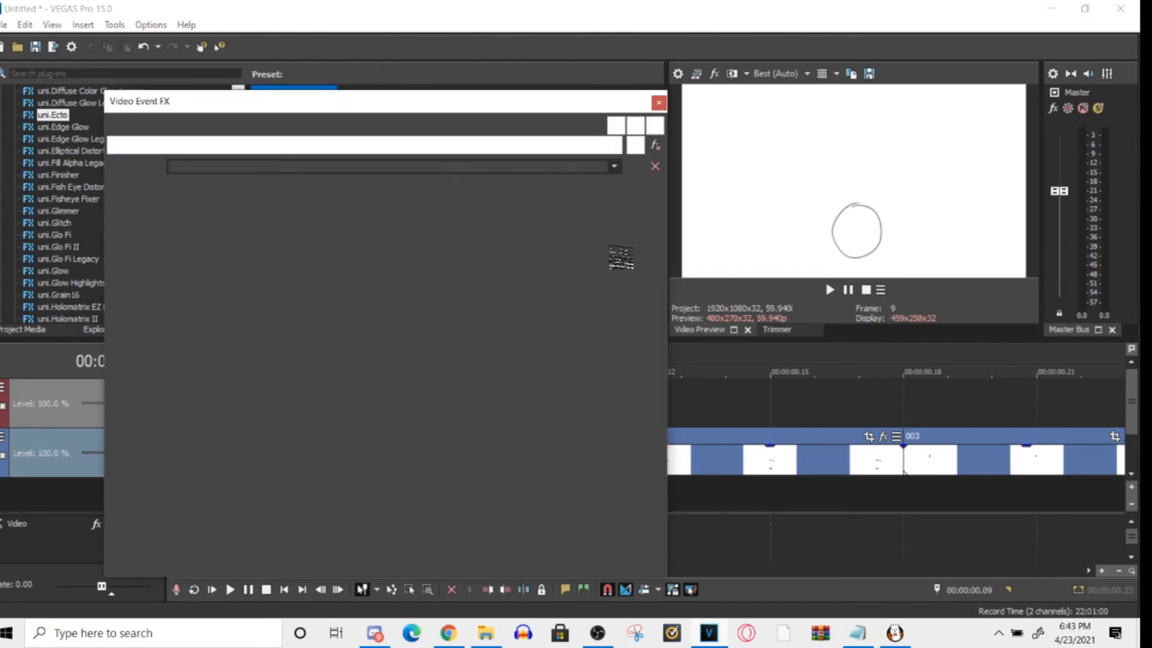
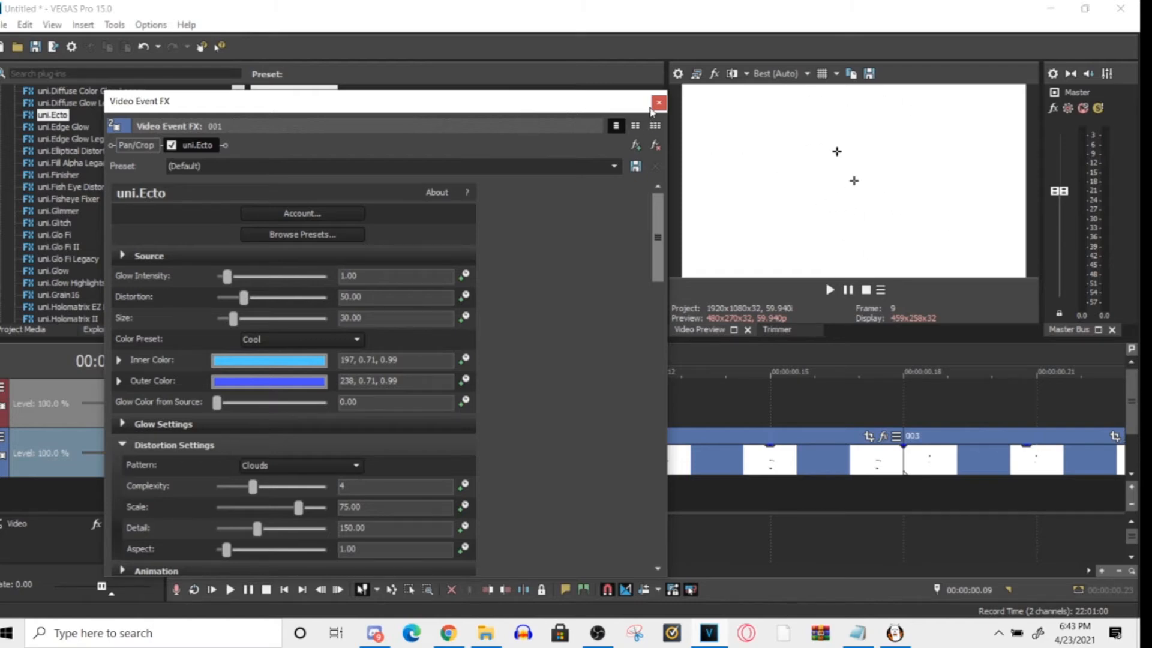
- Disable the uni.Ecto effect on clip 001 and remove it from the clip's effect chain
click(172, 145)
click(203, 146)
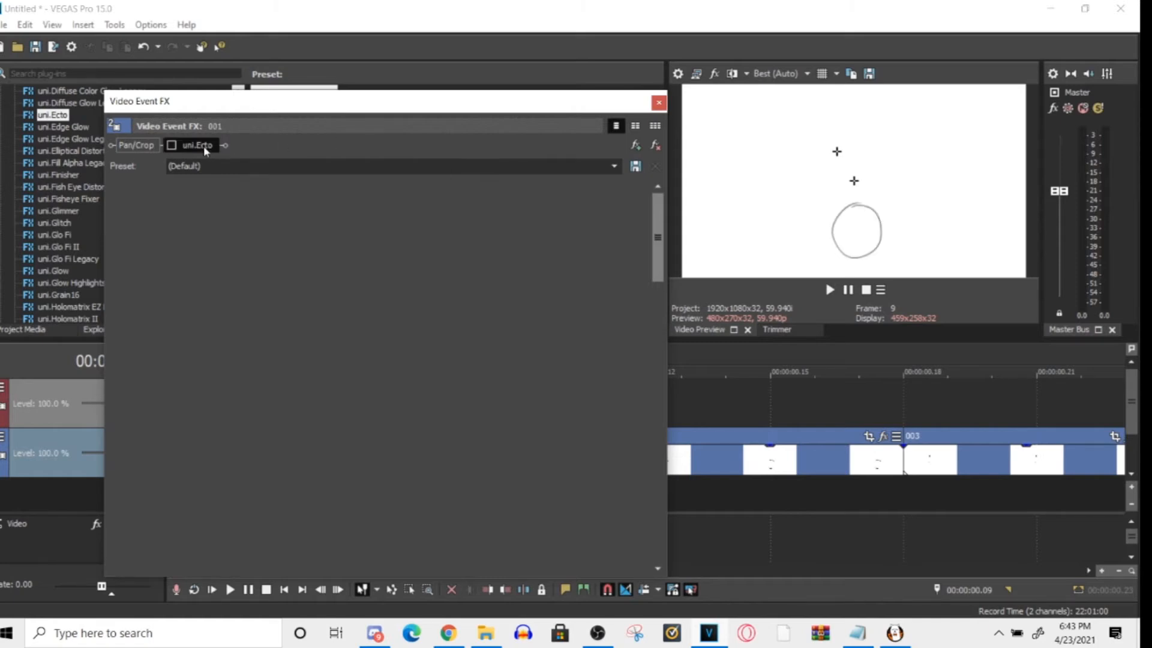
click(659, 149)
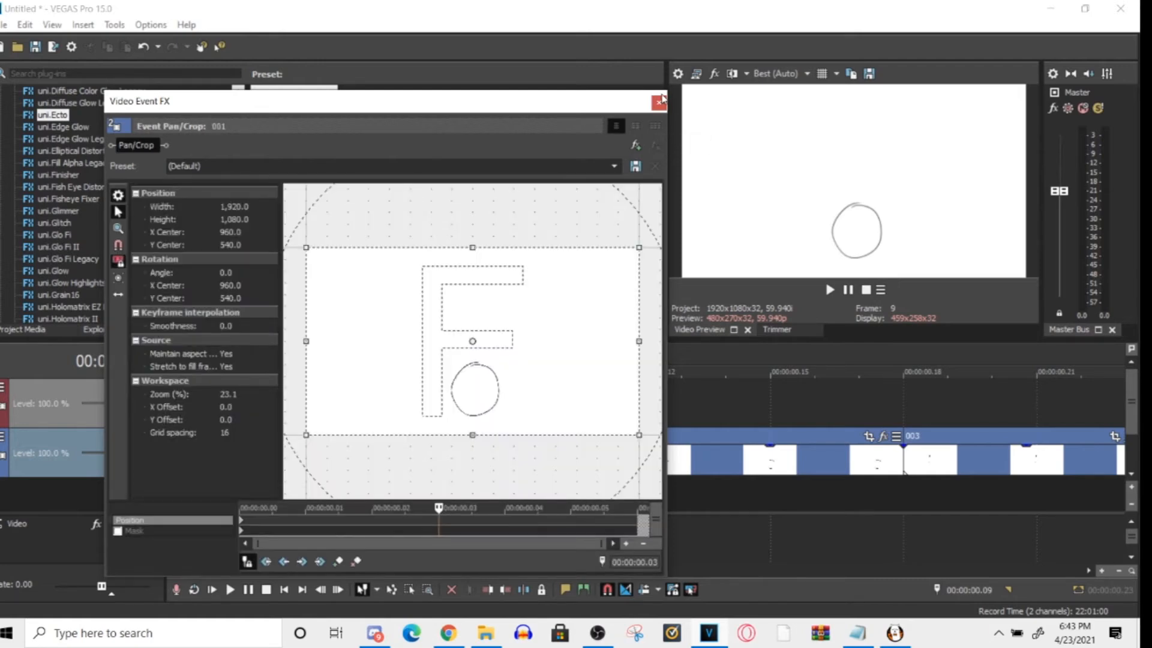
drag(507, 99, 596, 532)
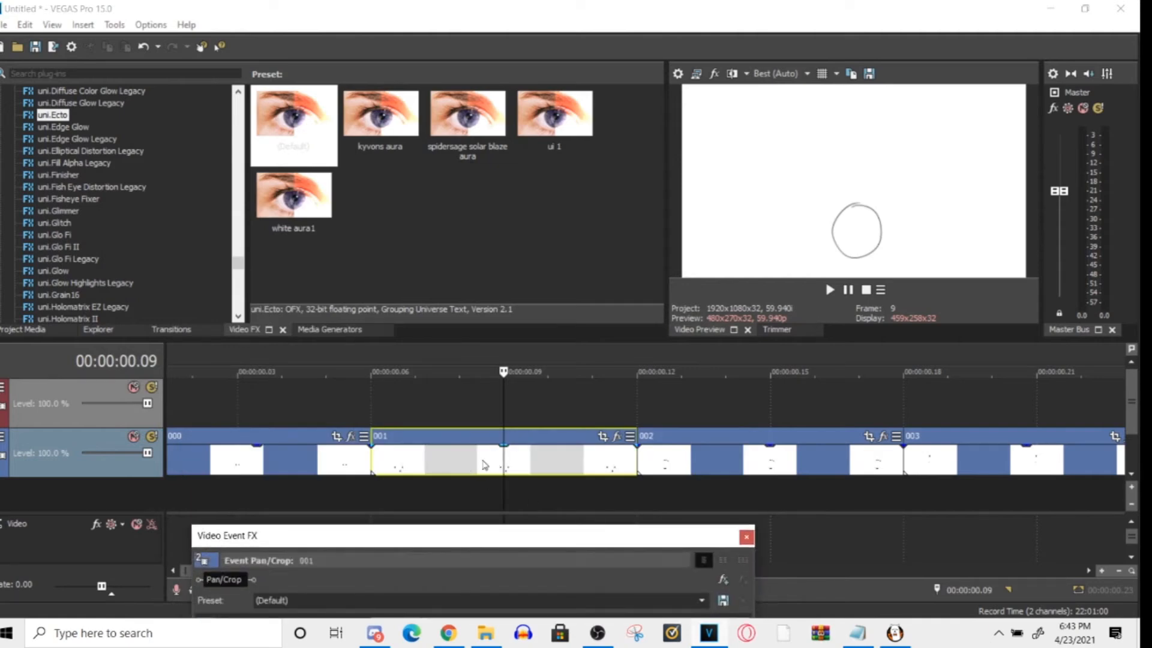
mouse_move(610, 545)
mouse_down()
mouse_move(594, 18)
mouse_move(558, 153)
mouse_move(561, 135)
mouse_move(624, 558)
mouse_up()
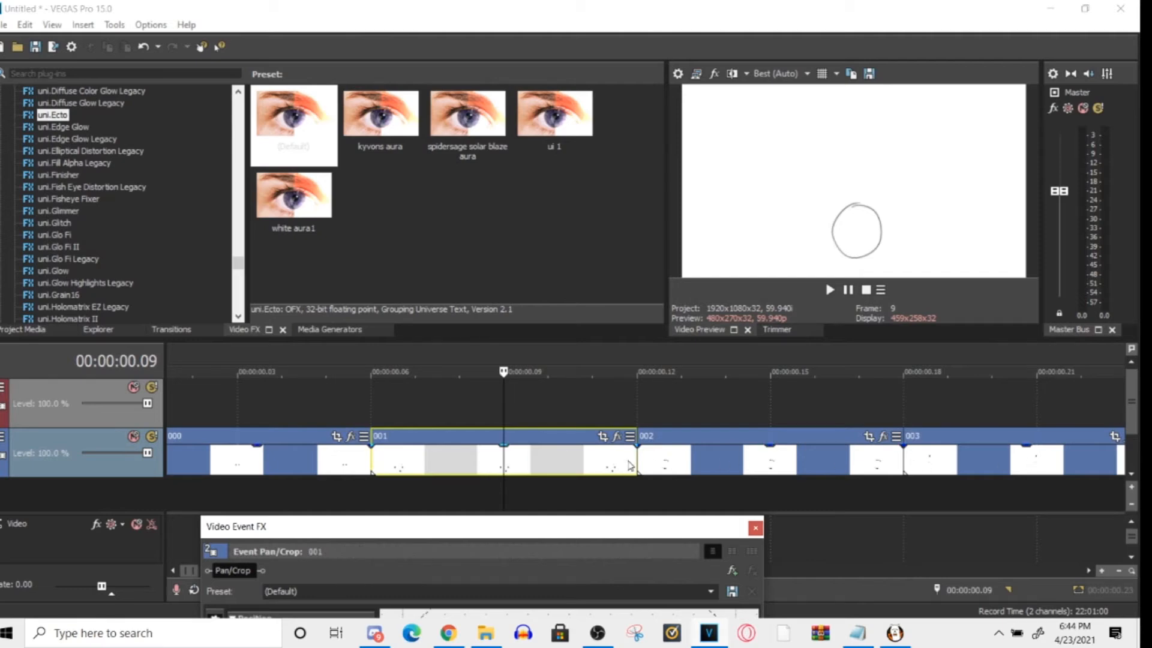
drag(722, 530, 738, 549)
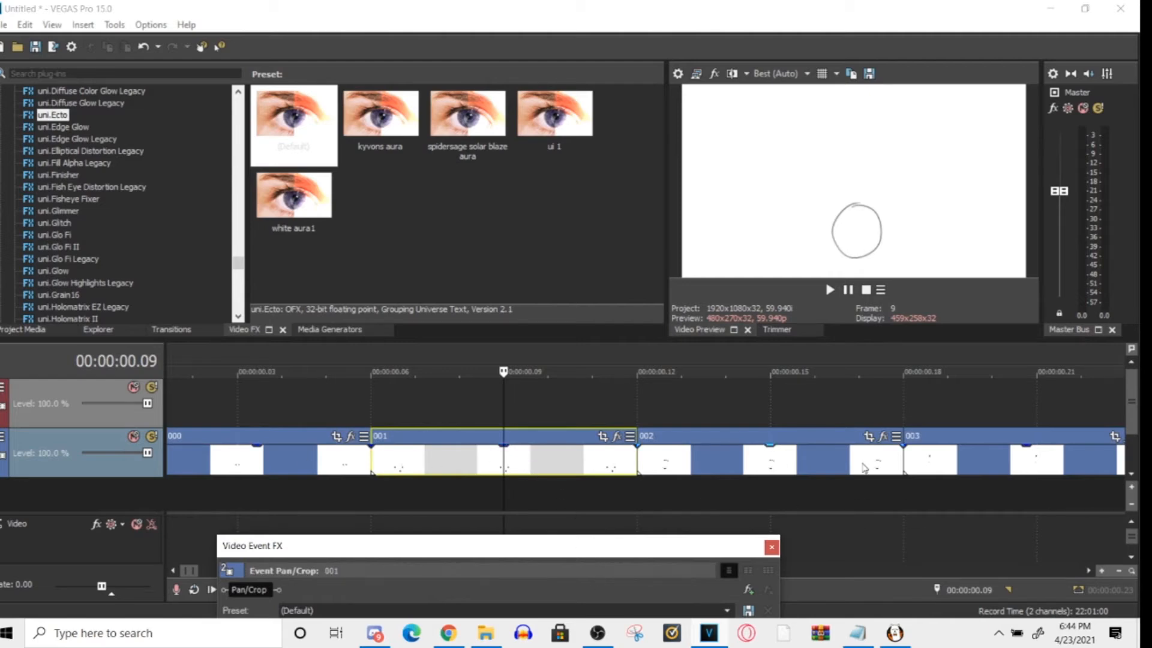
drag(711, 544, 745, 52)
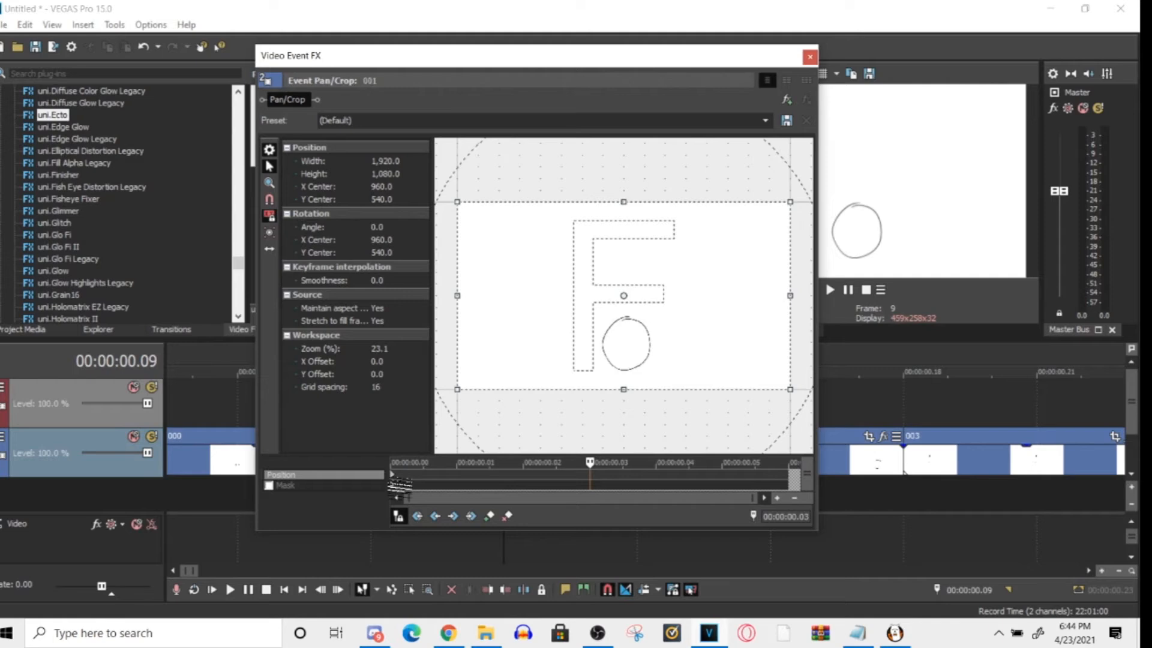
click(597, 633)
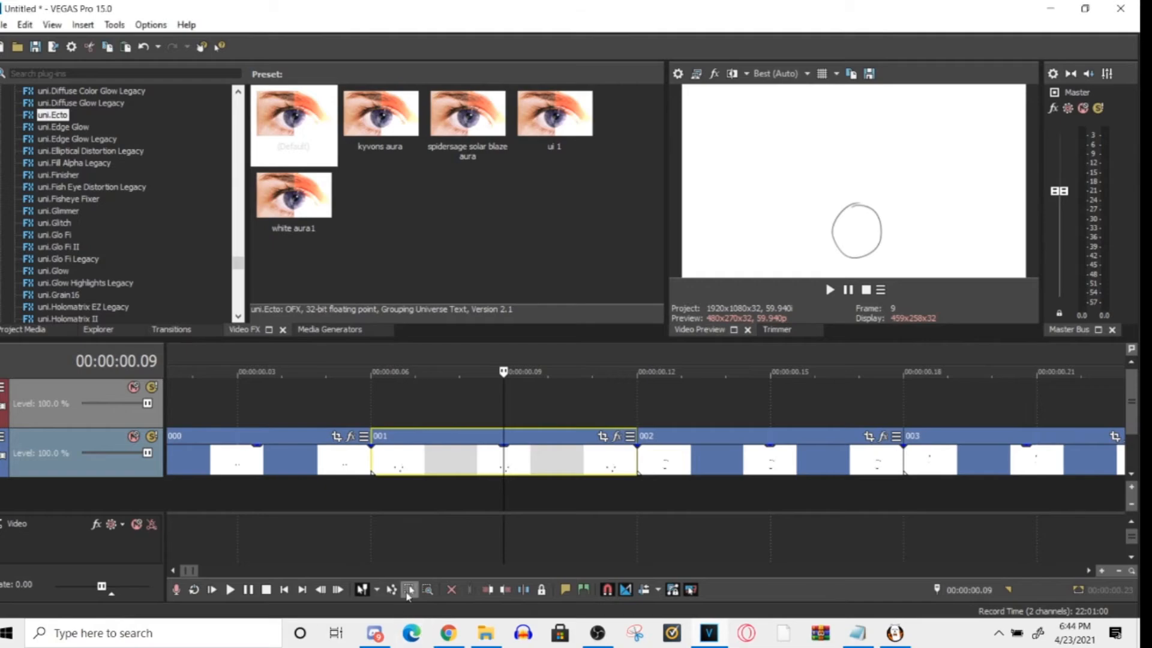
- Open the plug-in chooser for clip 001's video effects and close it without adding a plug-in
scroll(906, 478, down, 2)
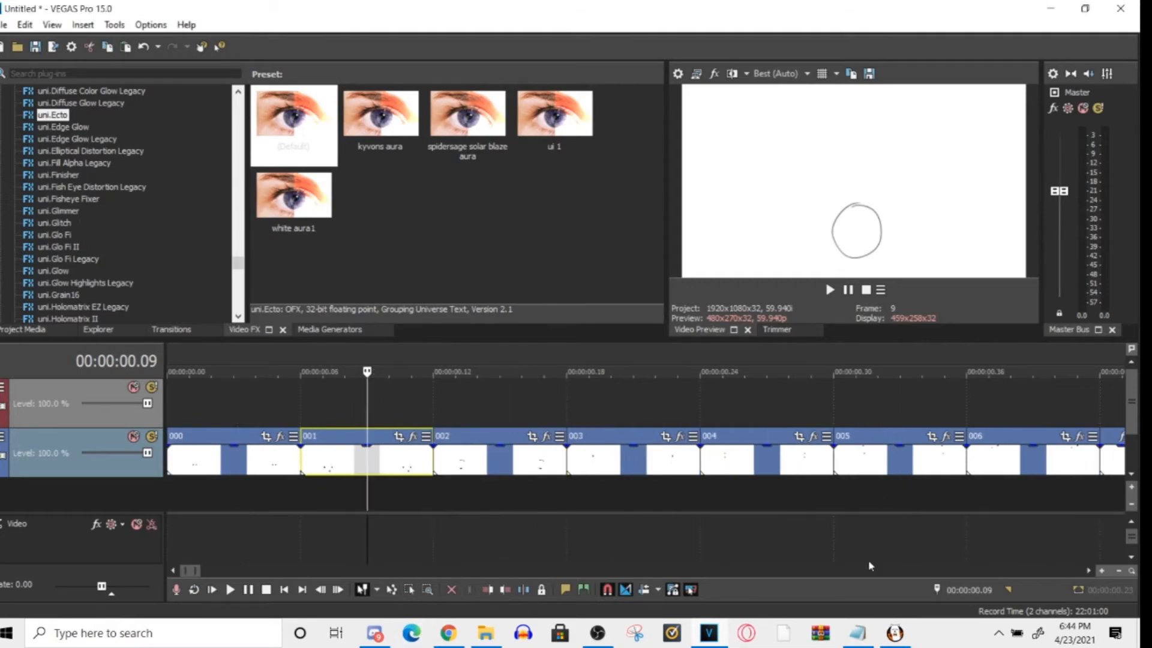
click(1139, 643)
click(709, 633)
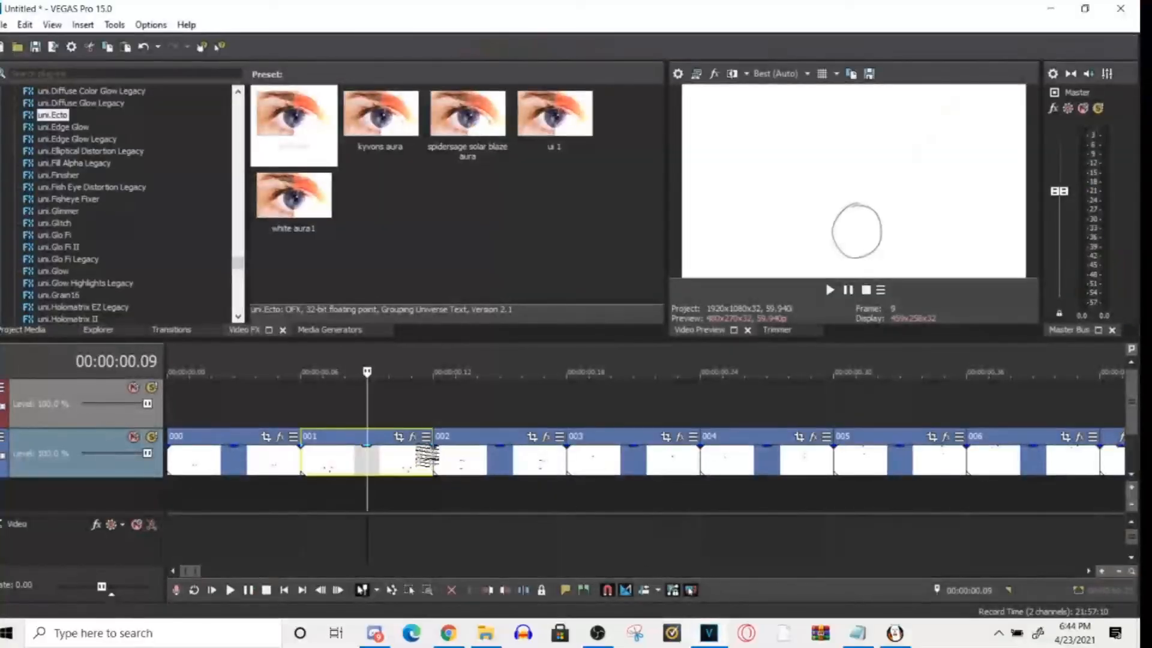
click(413, 437)
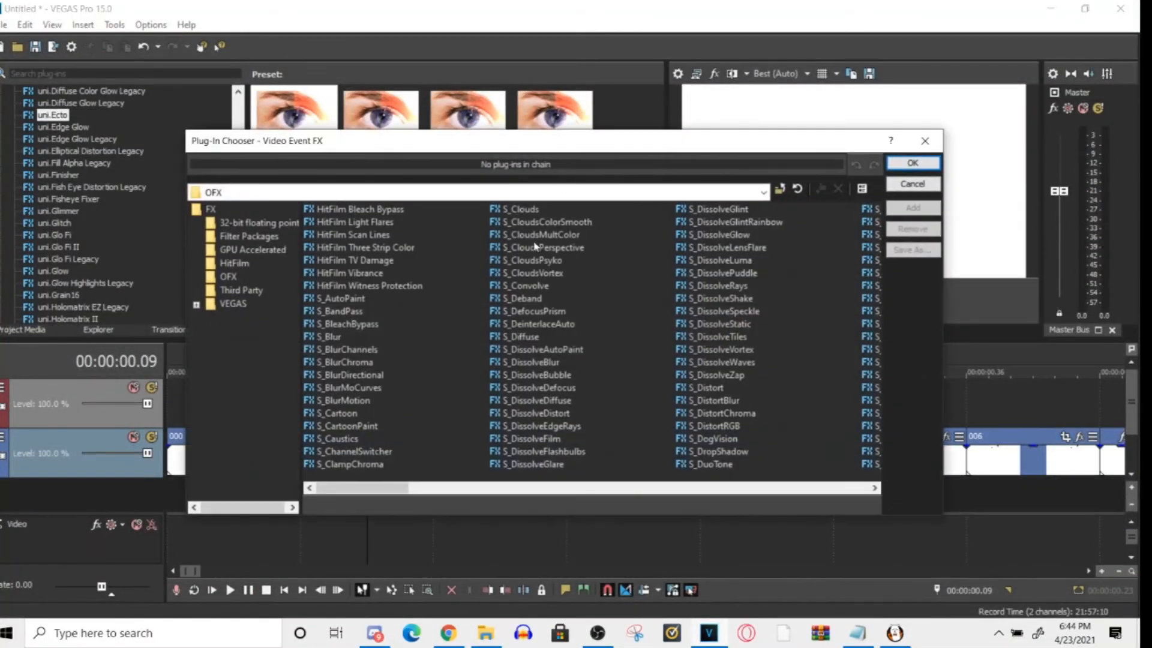
click(894, 170)
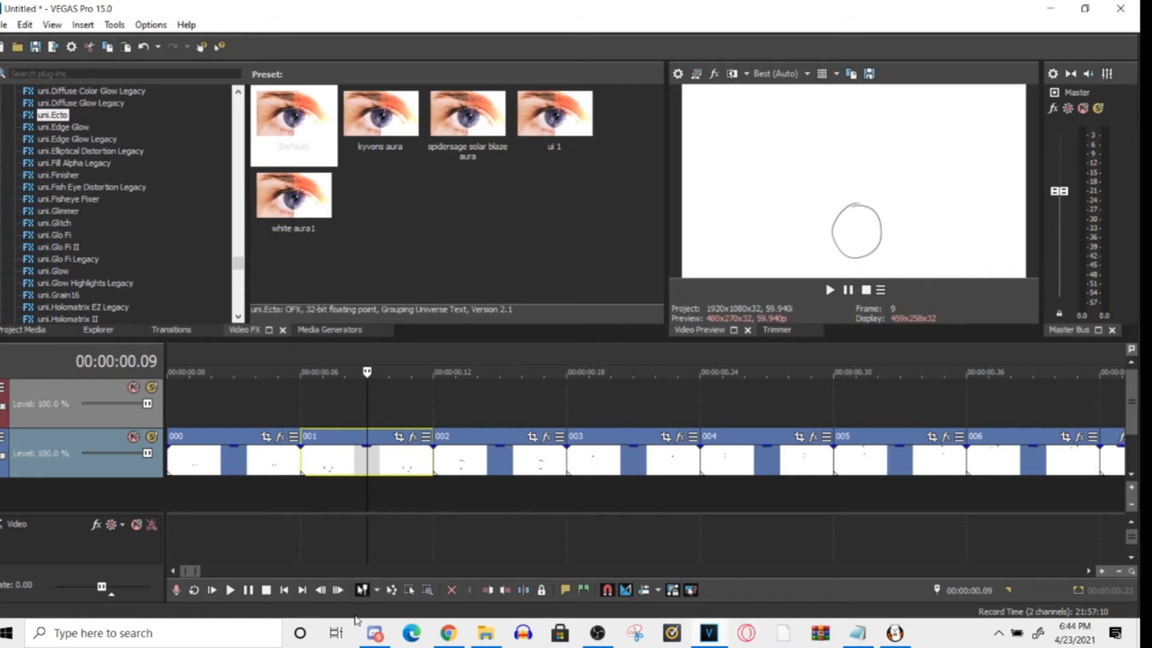
- Set the Windows taskbar location on screen to Right and minimise the Settings window
click(953, 642)
right_click(967, 631)
click(958, 606)
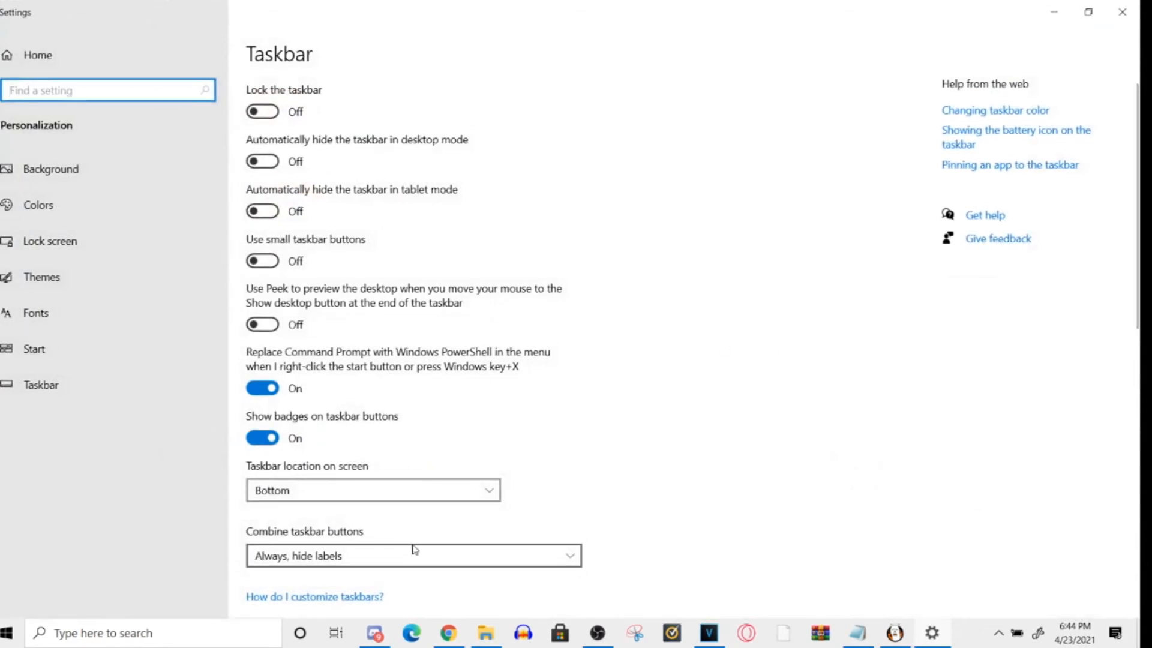
click(412, 492)
click(368, 463)
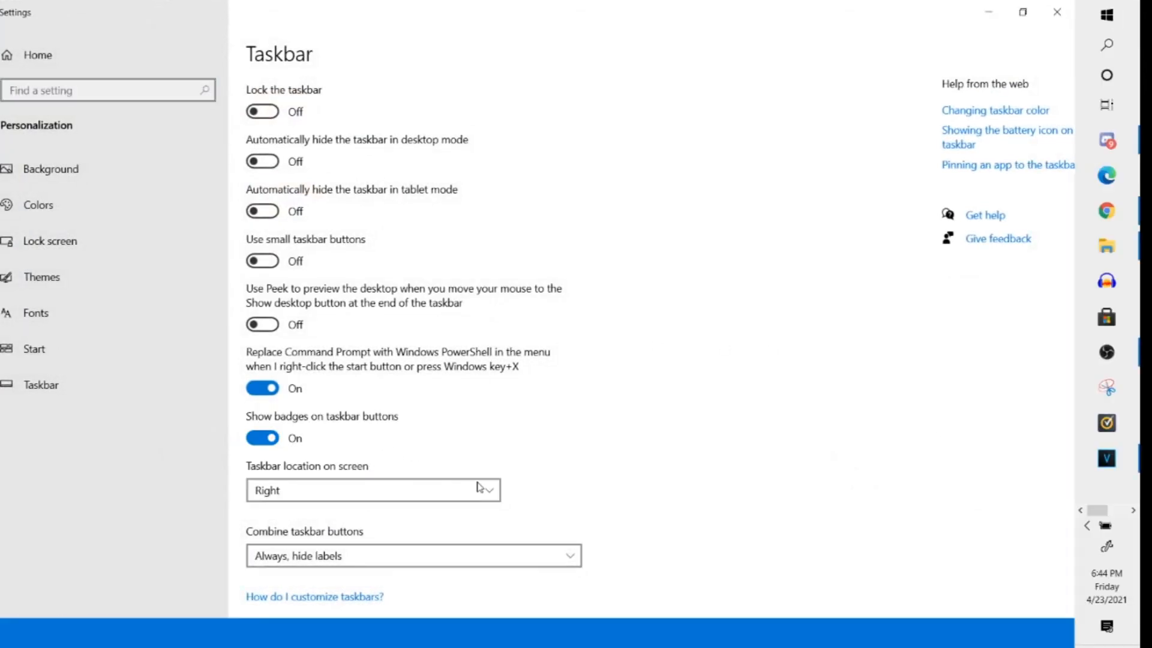
click(989, 12)
- Move the Video Event FX window of clip 001 up until its whole Pan/Crop area and keyframe timeline fit on screen
drag(443, 632, 502, 190)
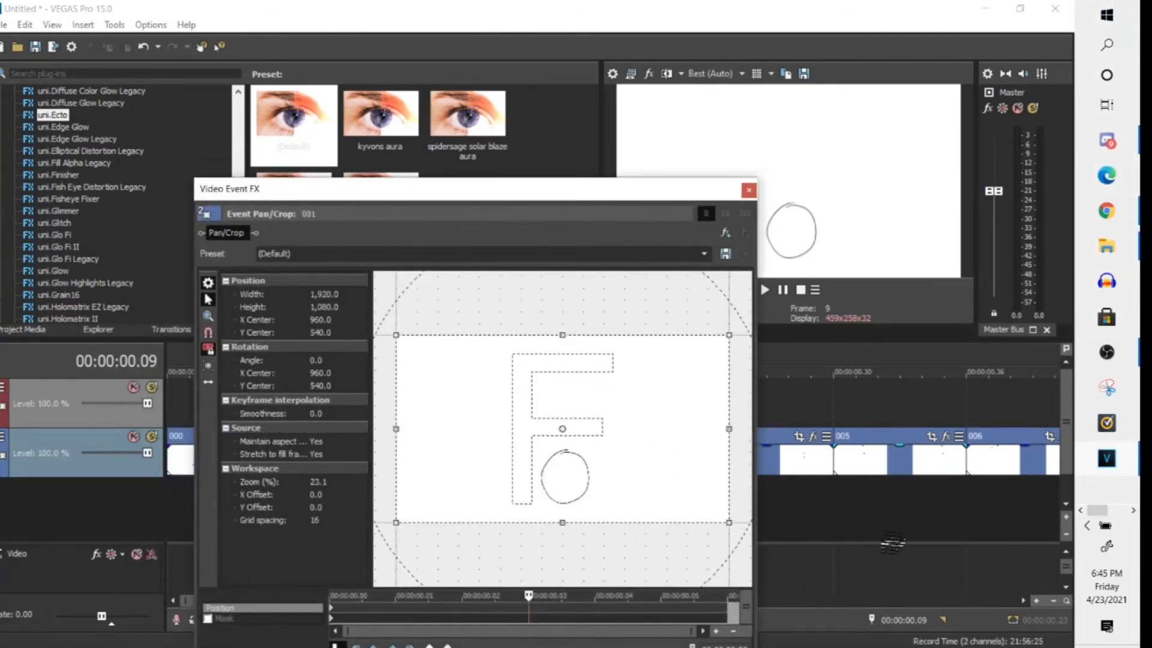
drag(573, 199, 629, 139)
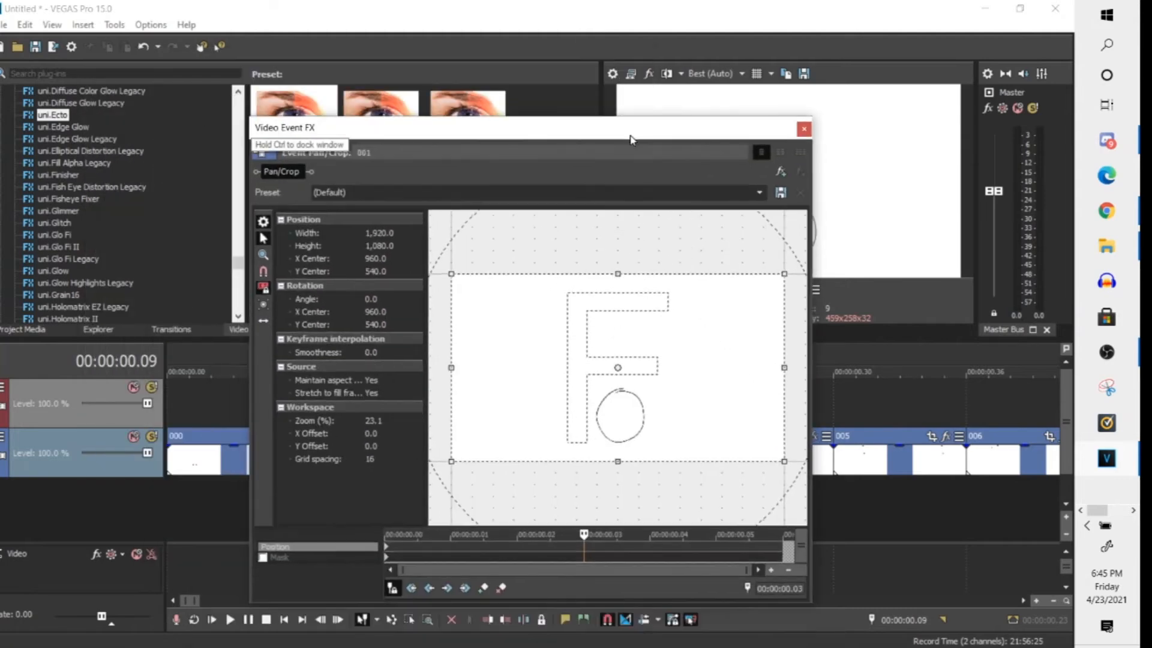
drag(556, 138, 495, 124)
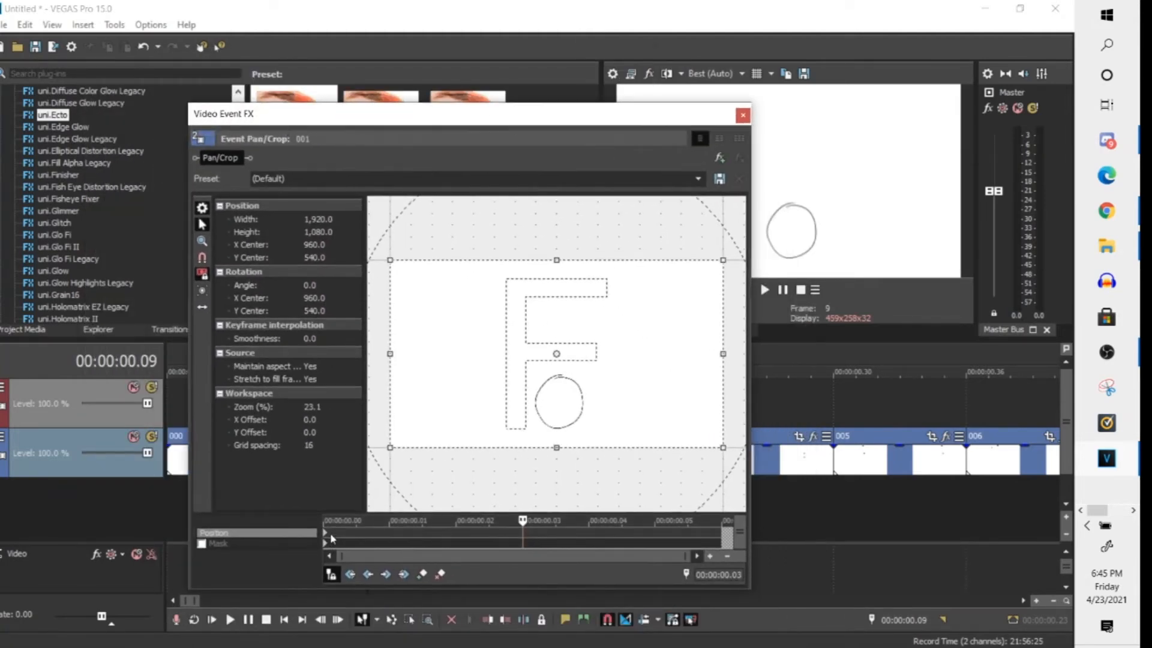
- Switch to OBS to check the running recording, and return to VEGAS Pro
key(super)
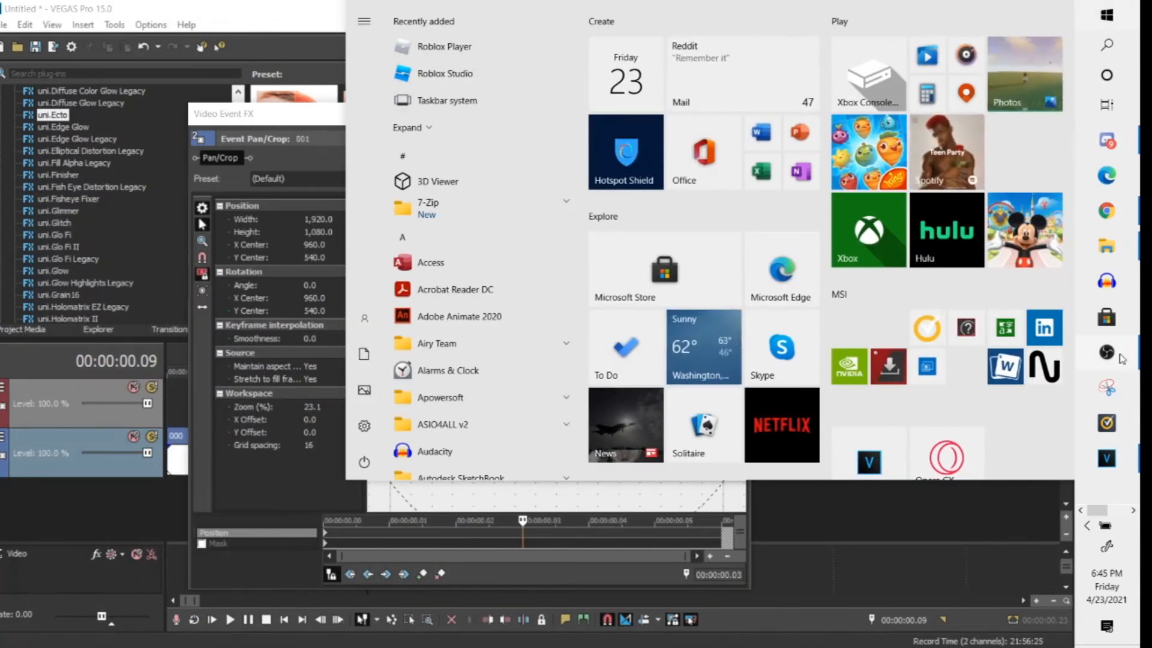
click(1108, 356)
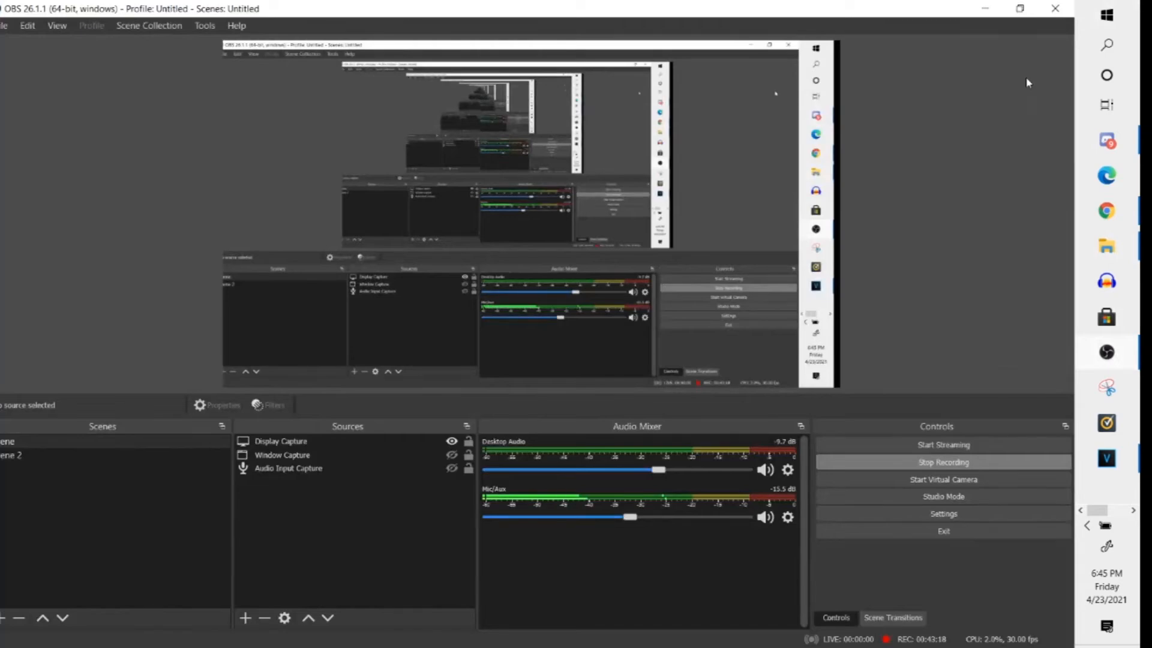
click(985, 8)
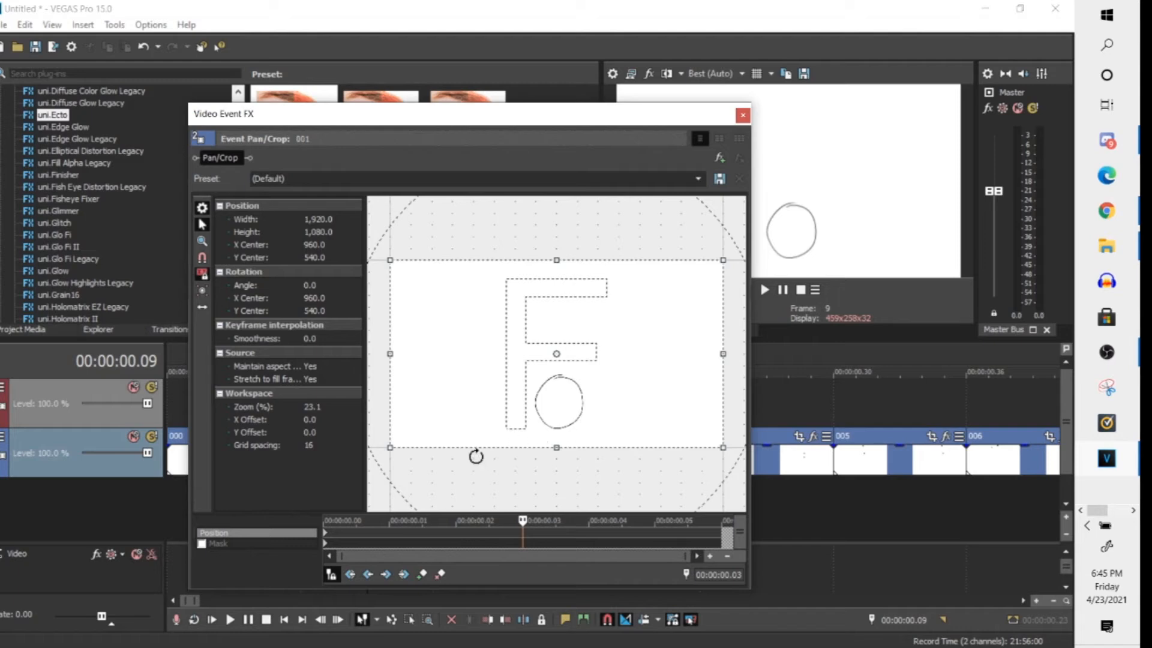
- Shrink clip 001's pan/crop frame to about 1,566 × 881 and shift its centre to about X 960, Y 635
drag(391, 447, 442, 399)
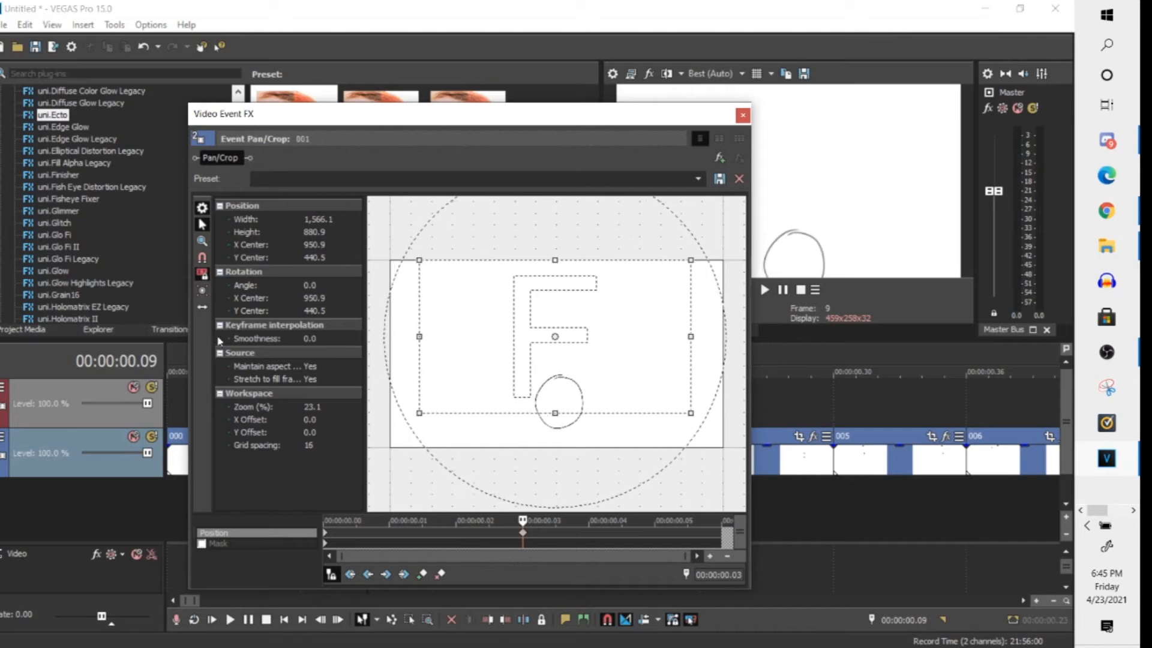
click(209, 313)
click(210, 313)
click(209, 313)
click(209, 313)
drag(582, 386, 581, 416)
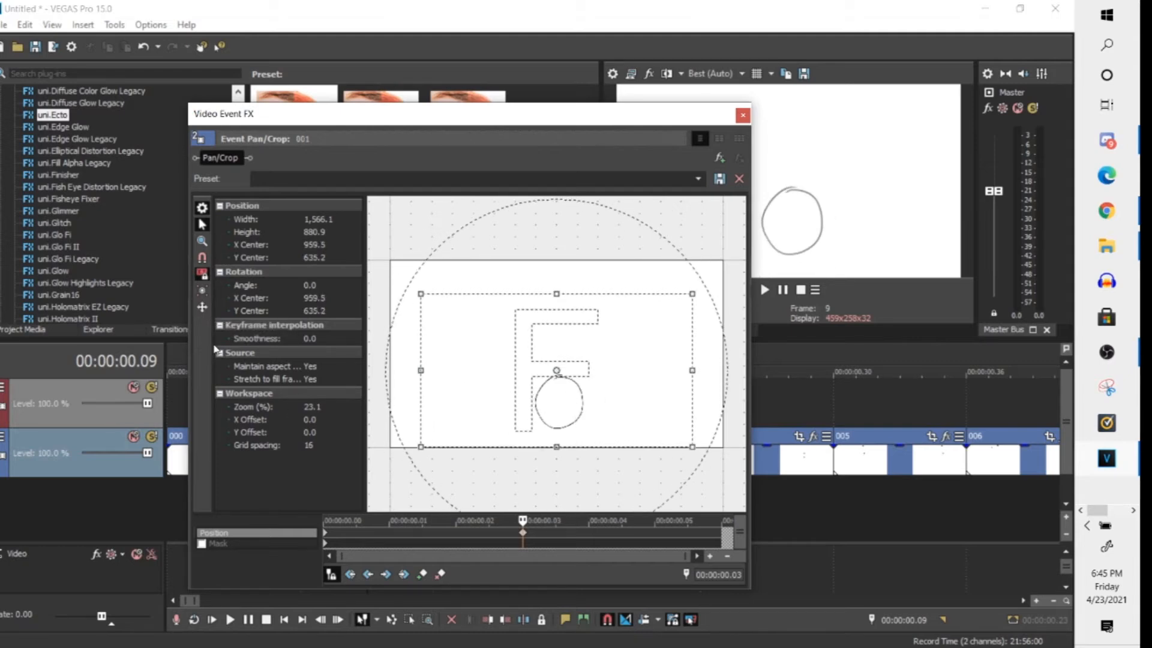
- Move the pan/crop frame one axis at a time, horizontally to about X 929 and vertically to Y 566
click(204, 307)
drag(480, 410, 474, 405)
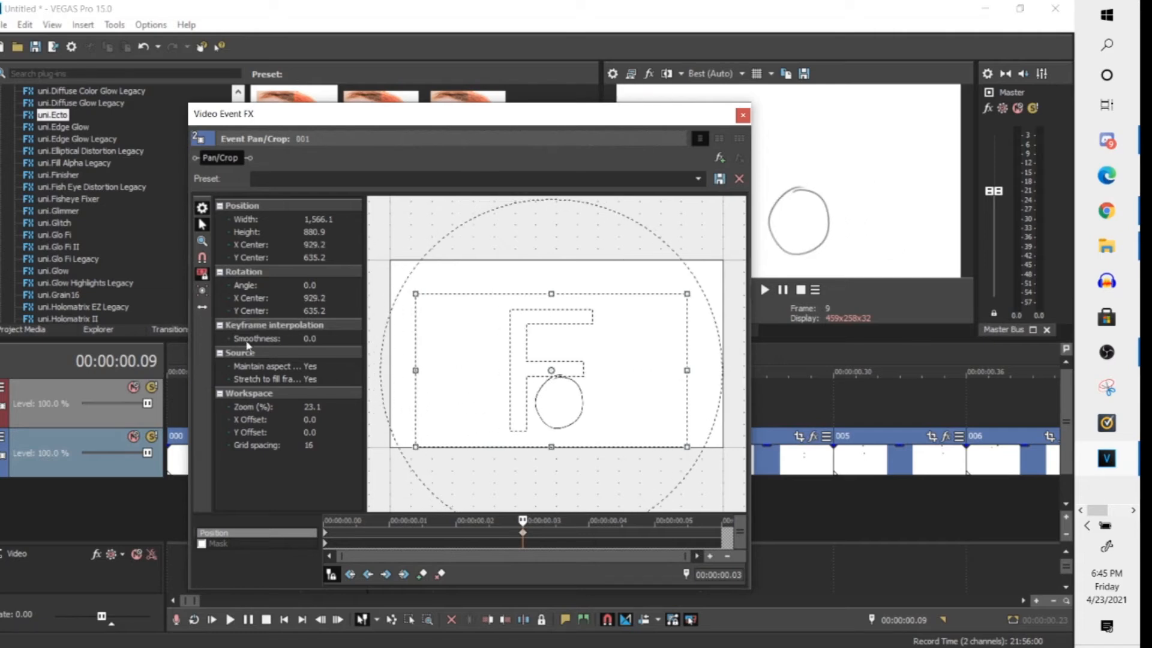
drag(465, 364, 422, 383)
click(202, 310)
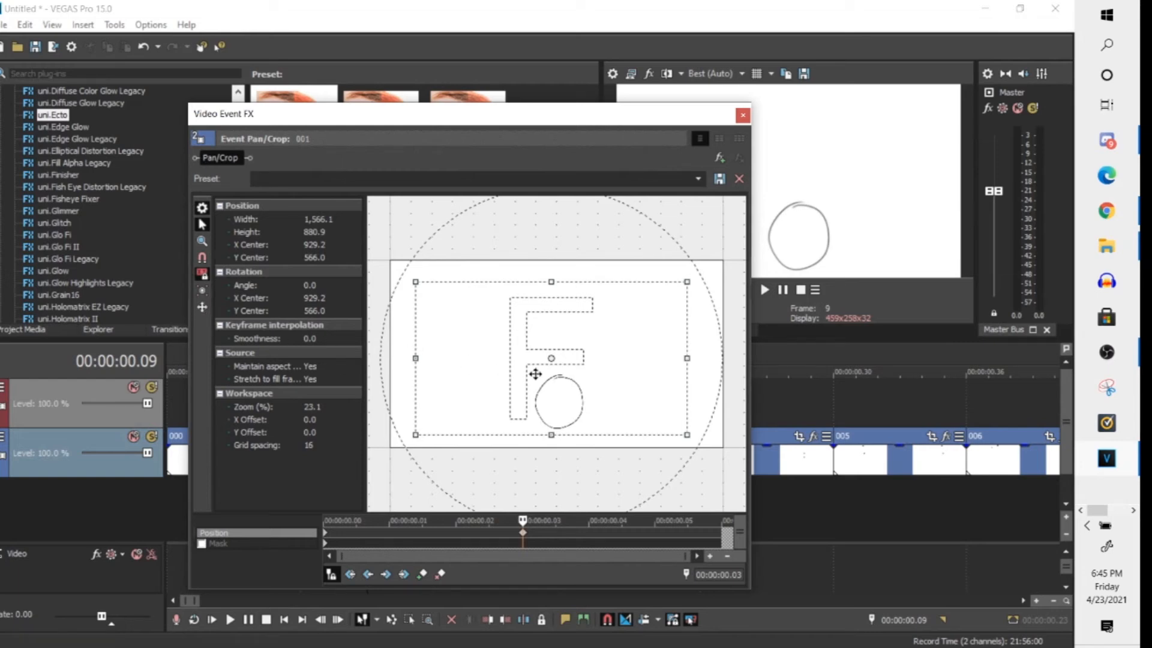
- Enlarge the pan/crop frame to about 2,082 × 1,171, centre it near X 1,005, Y 516, and close the effect window
drag(390, 445, 329, 480)
drag(459, 399, 528, 360)
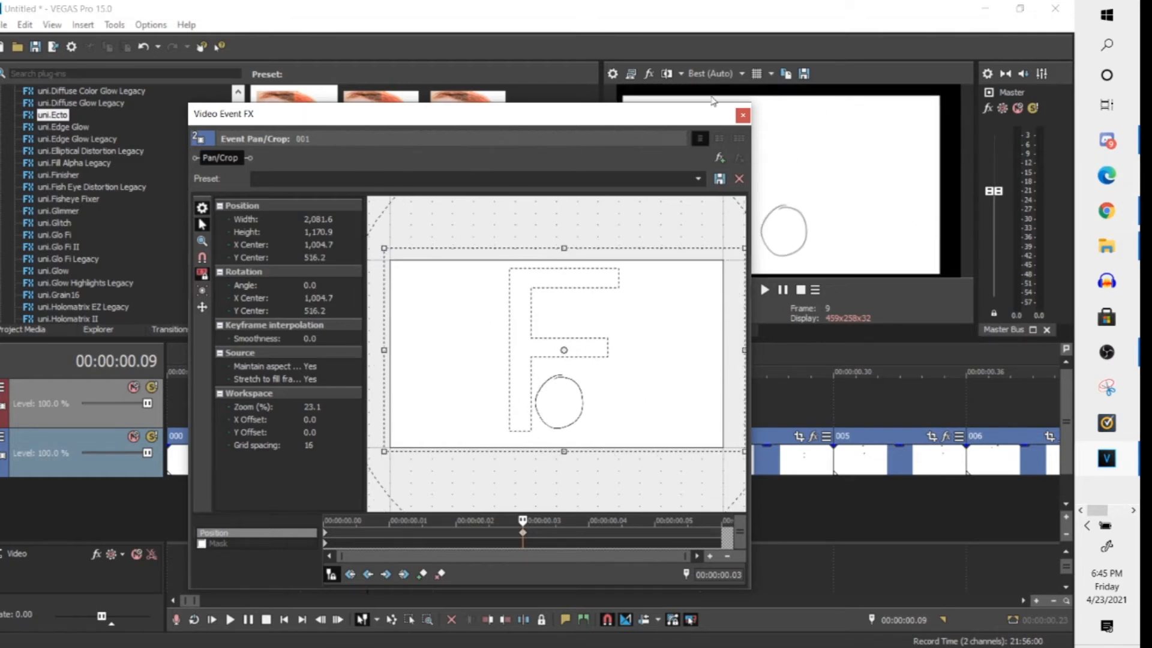
click(743, 115)
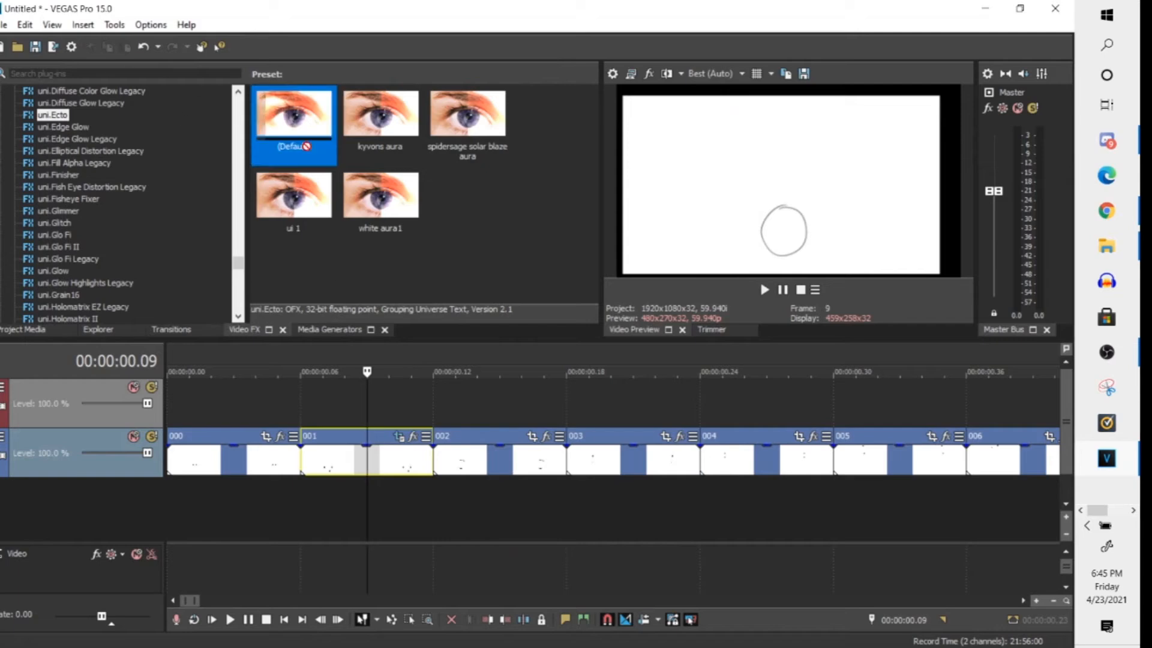
- Apply the uni.Ecto effect with its (Default) preset to clip 001 and set its Inner Color to 197, 0.96, 0.77
drag(381, 508, 373, 470)
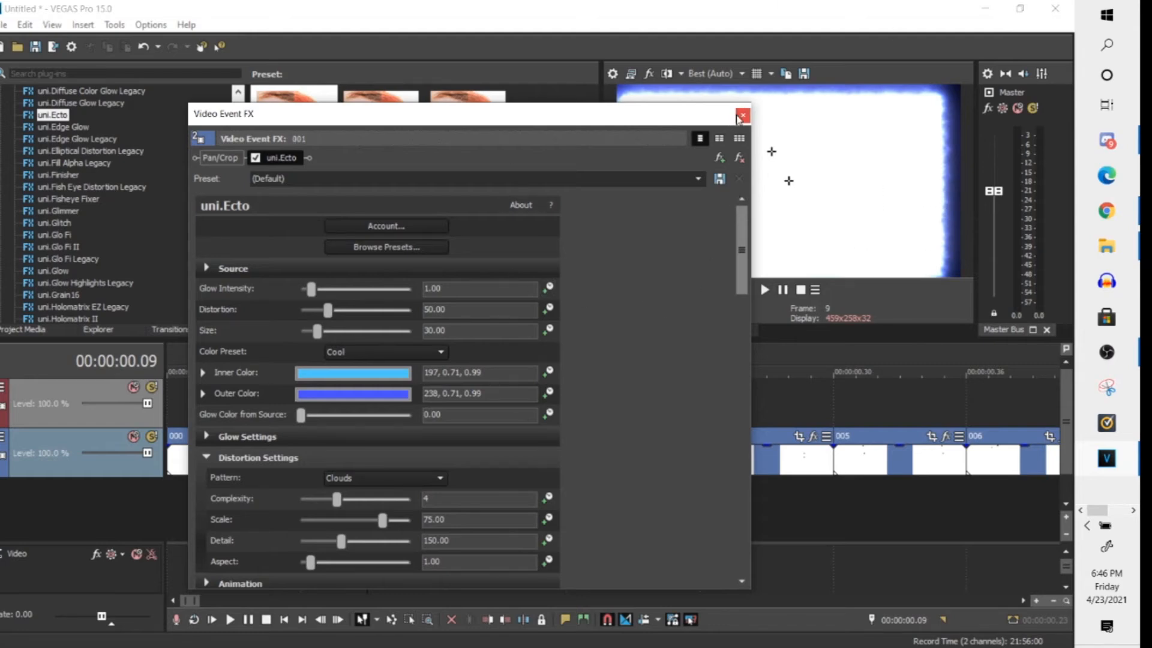
click(394, 395)
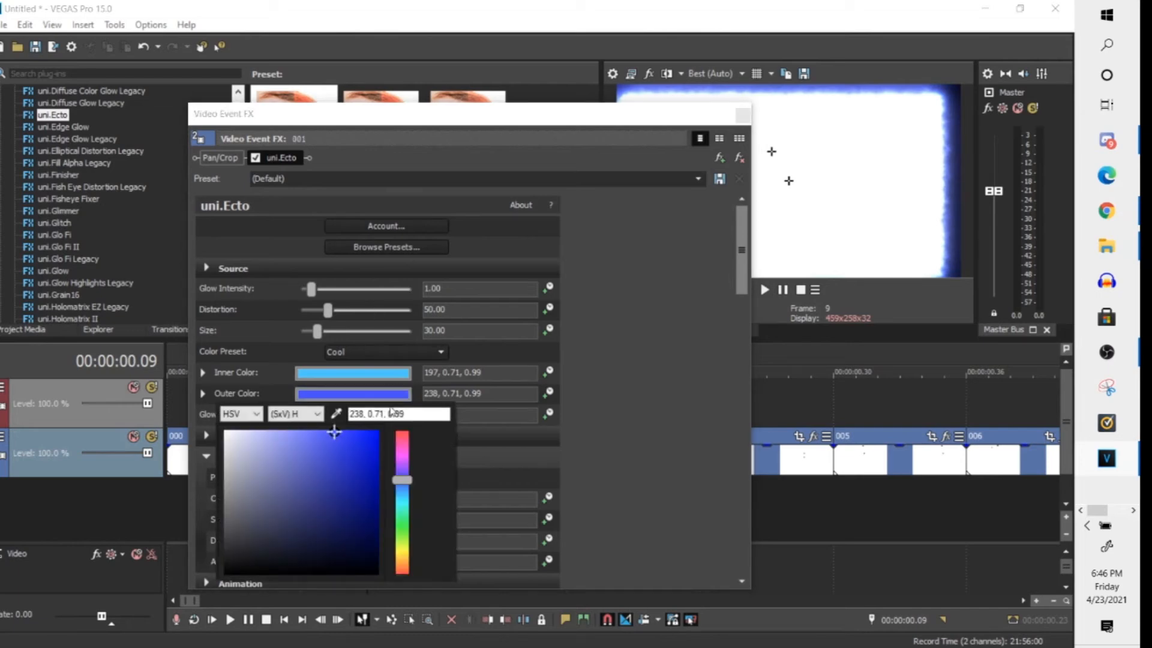
key(alt+Tab)
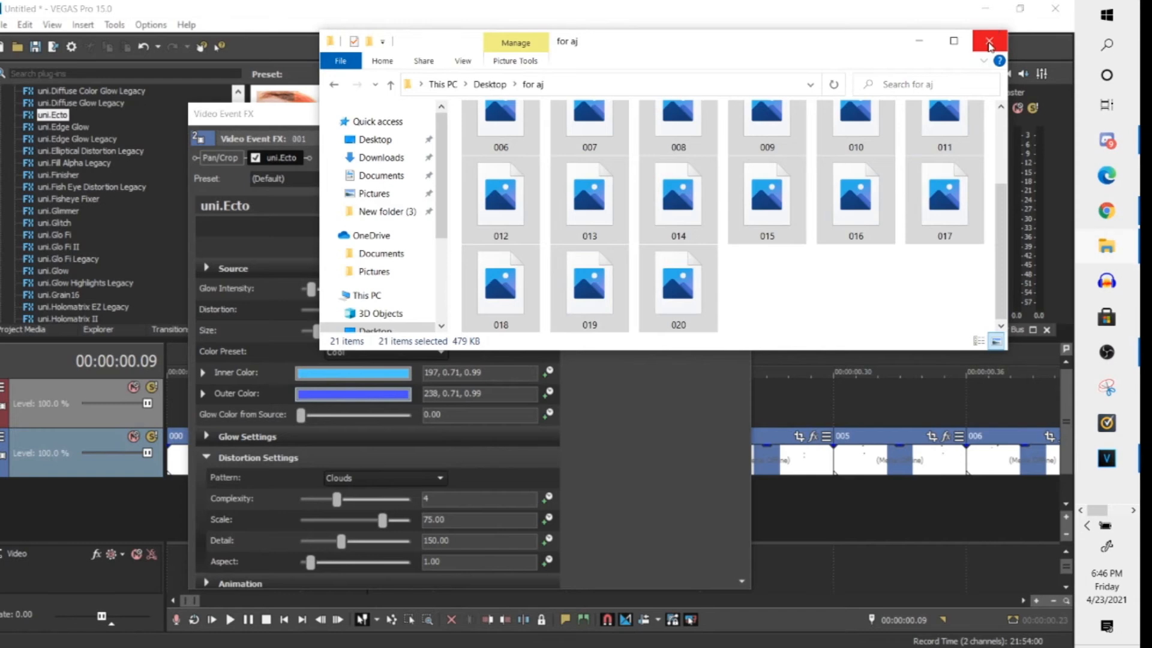
key(alt+Tab)
click(386, 376)
click(385, 375)
click(372, 442)
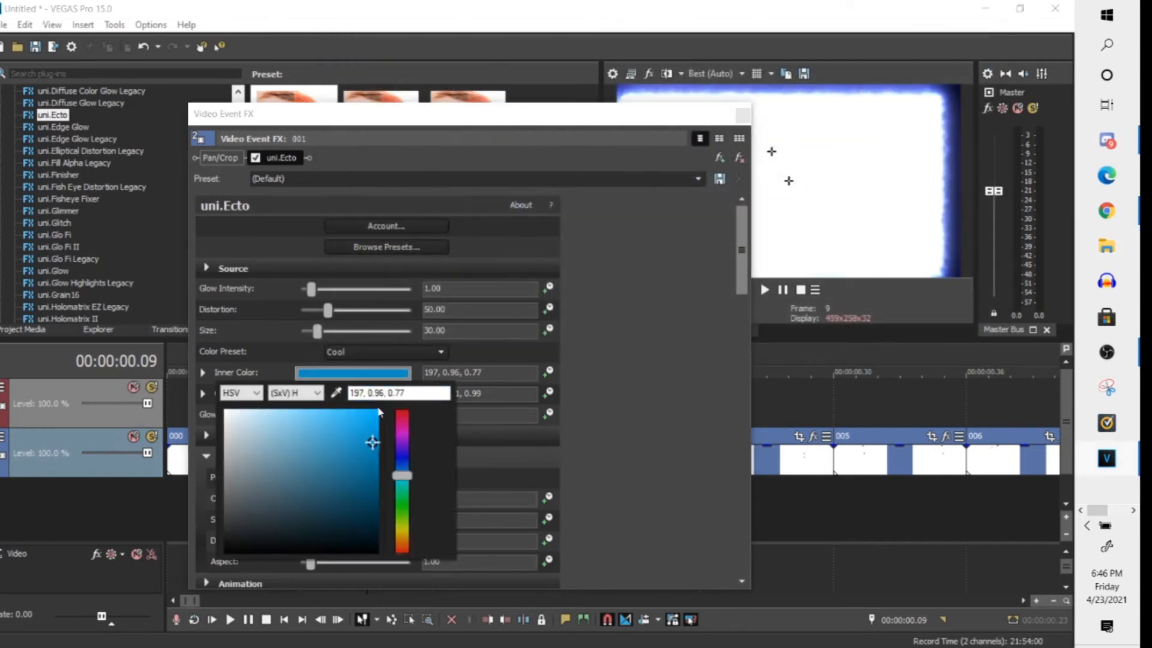
- Switch to the ball drawing in FireAlpaca
key(alt+Tab)
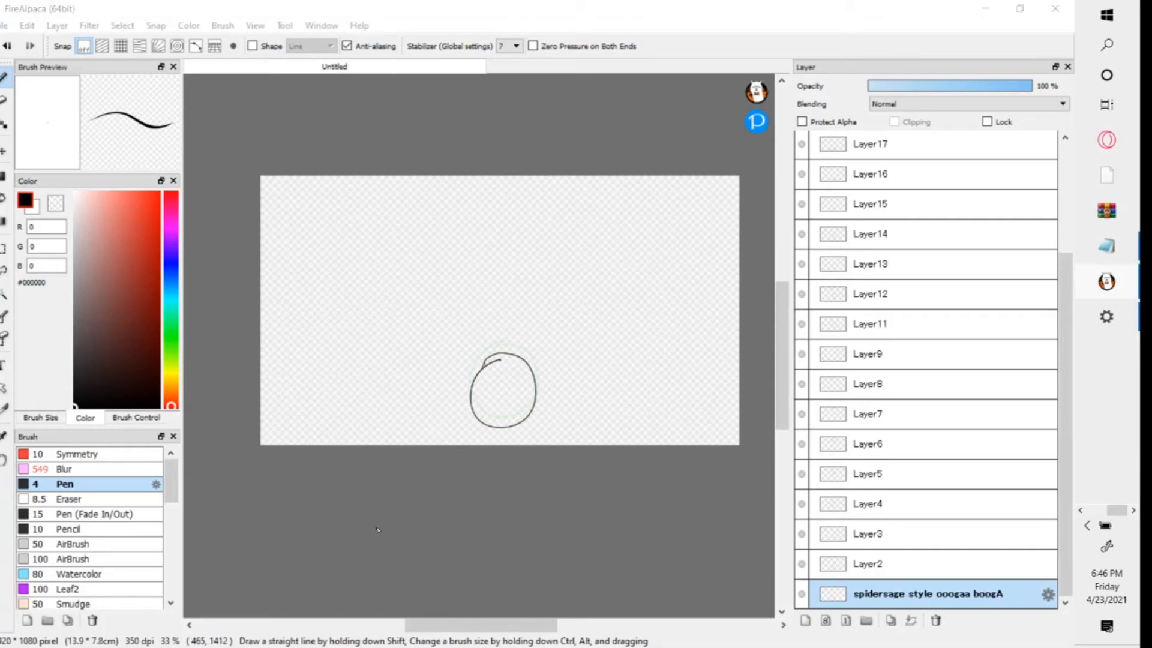
key(super)
key(Escape)
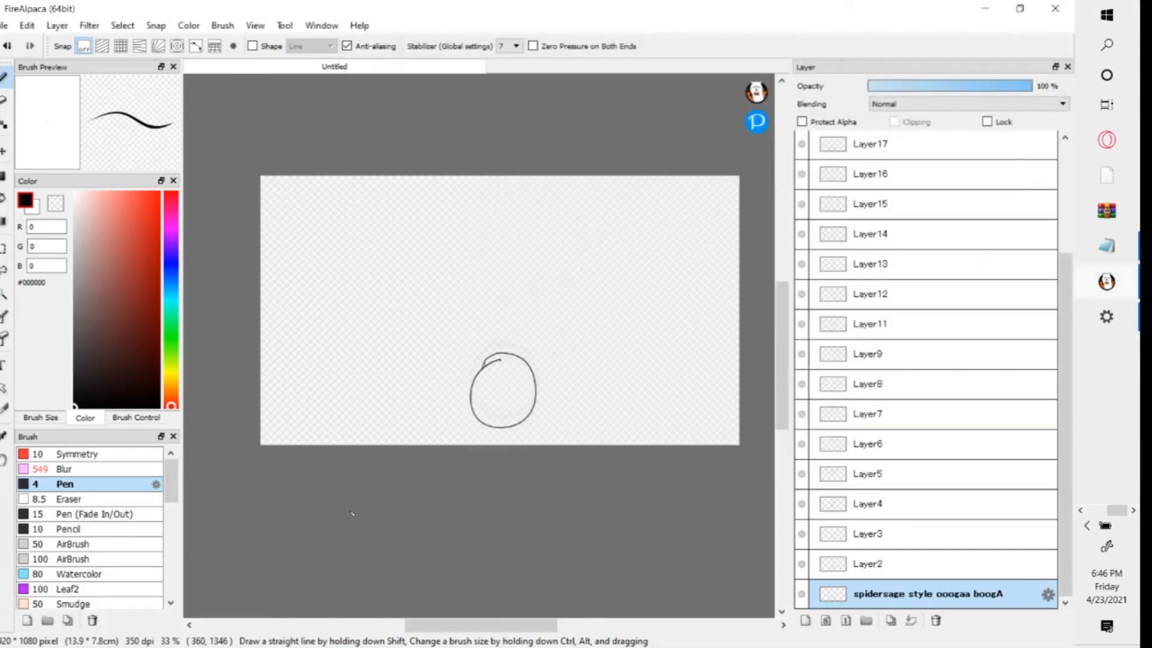
key(super)
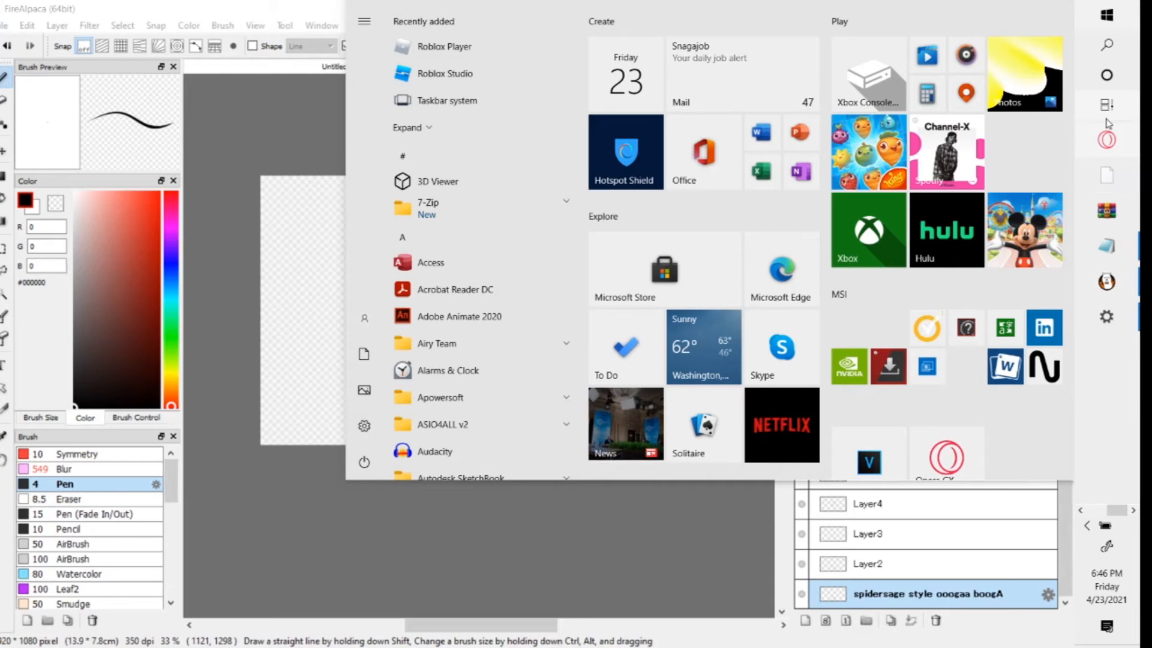
scroll(489, 178, down, 20)
scroll(498, 189, up, 15)
scroll(501, 191, down, 18)
scroll(504, 198, up, 18)
scroll(505, 198, up, 6)
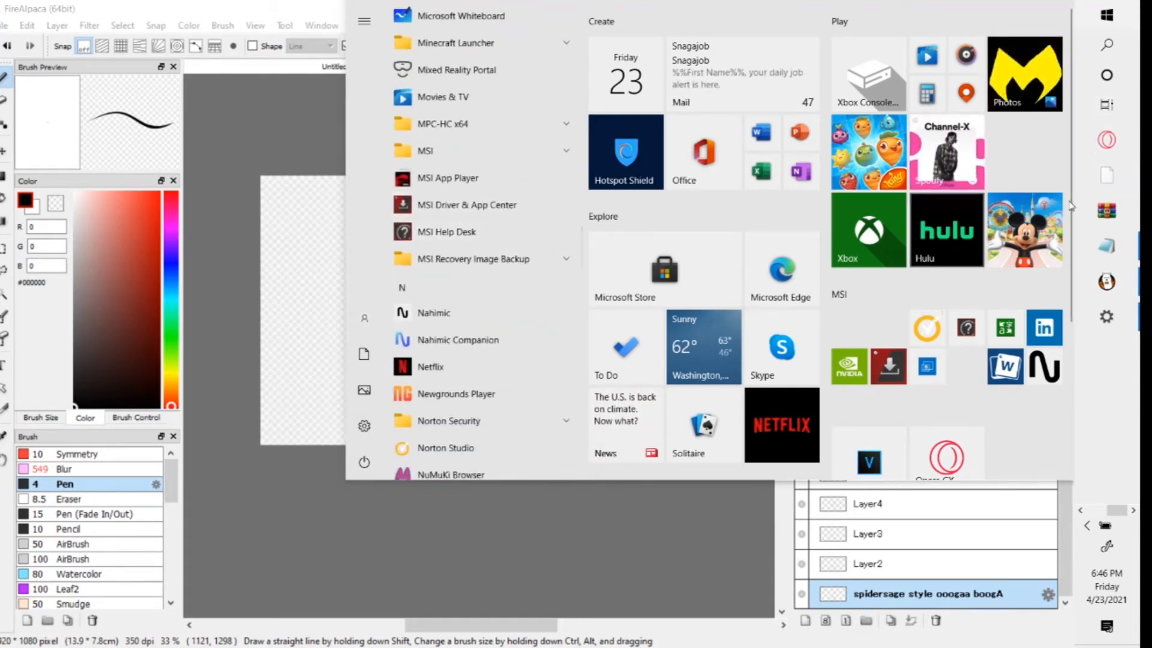
- Set the Windows taskbar's location on screen to Bottom in the taskbar settings
right_click(1124, 355)
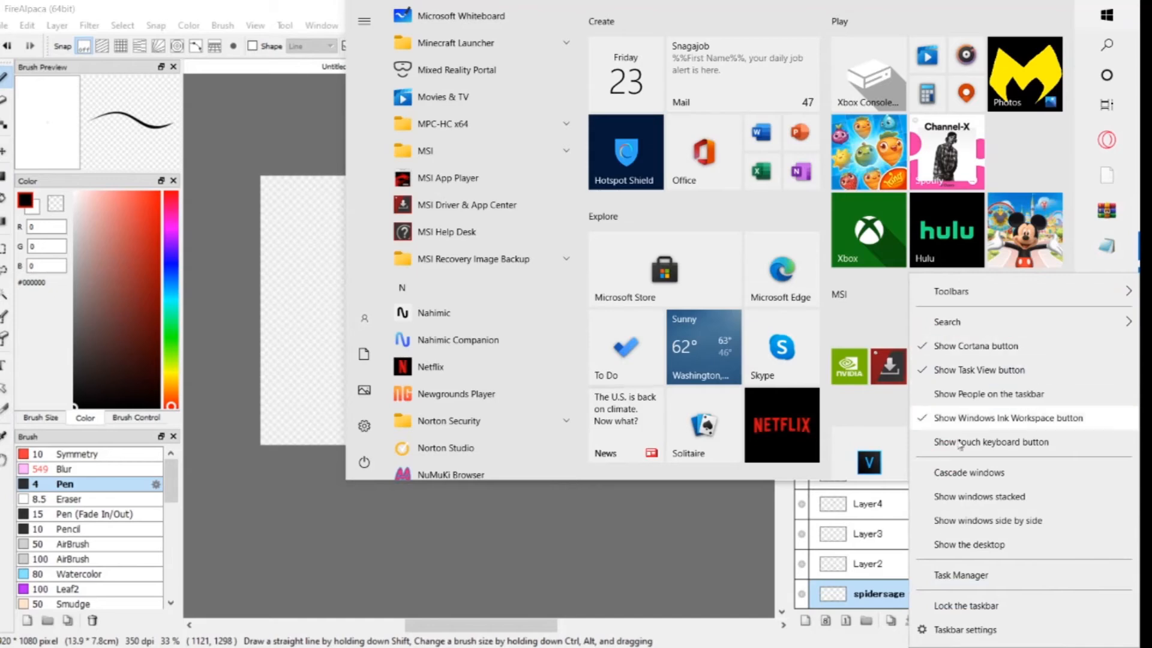
click(965, 630)
click(372, 558)
click(372, 554)
click(363, 498)
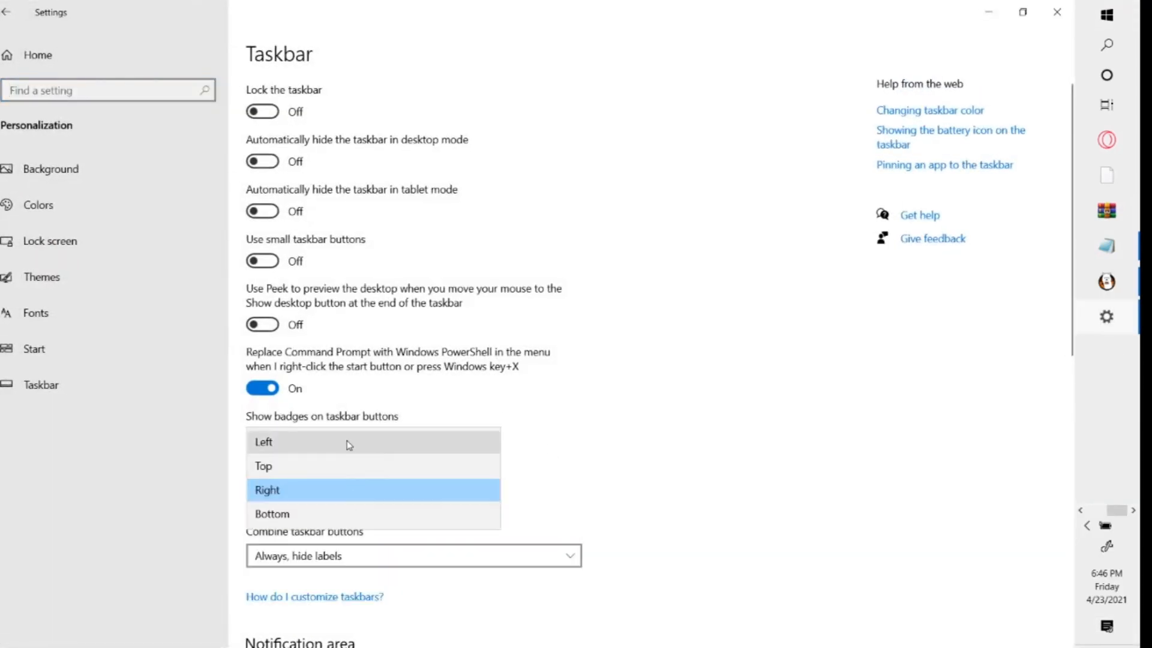
click(324, 514)
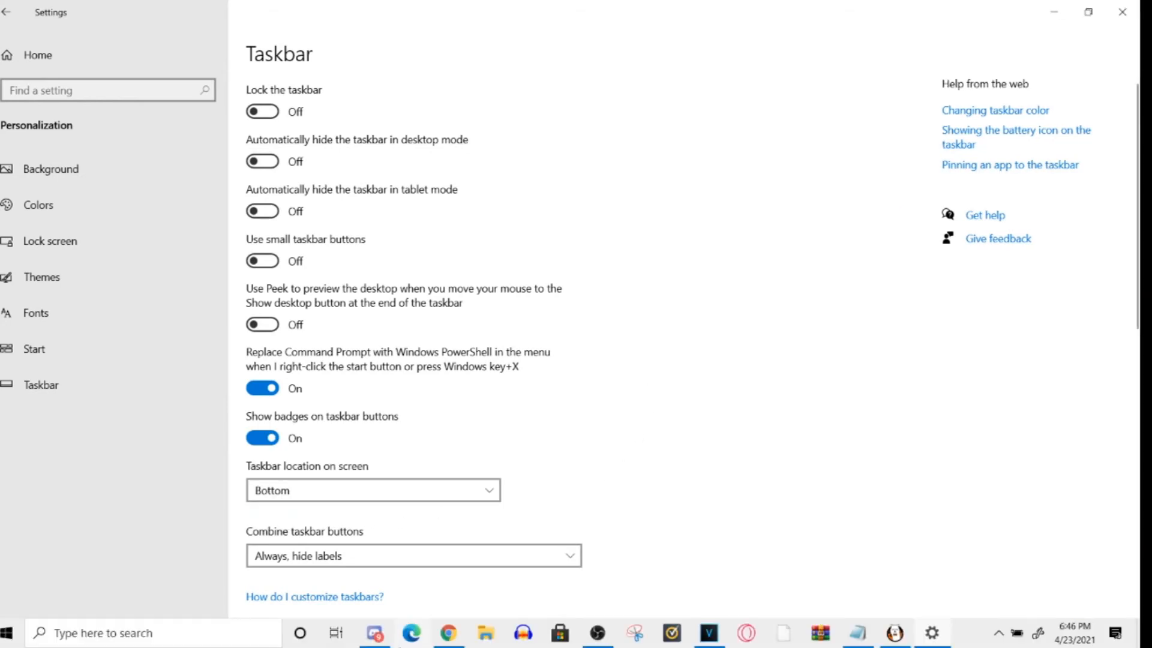
- Switch to VEGAS Pro, remove the uni.Ecto effect from clip 001 and close its effect window
click(719, 636)
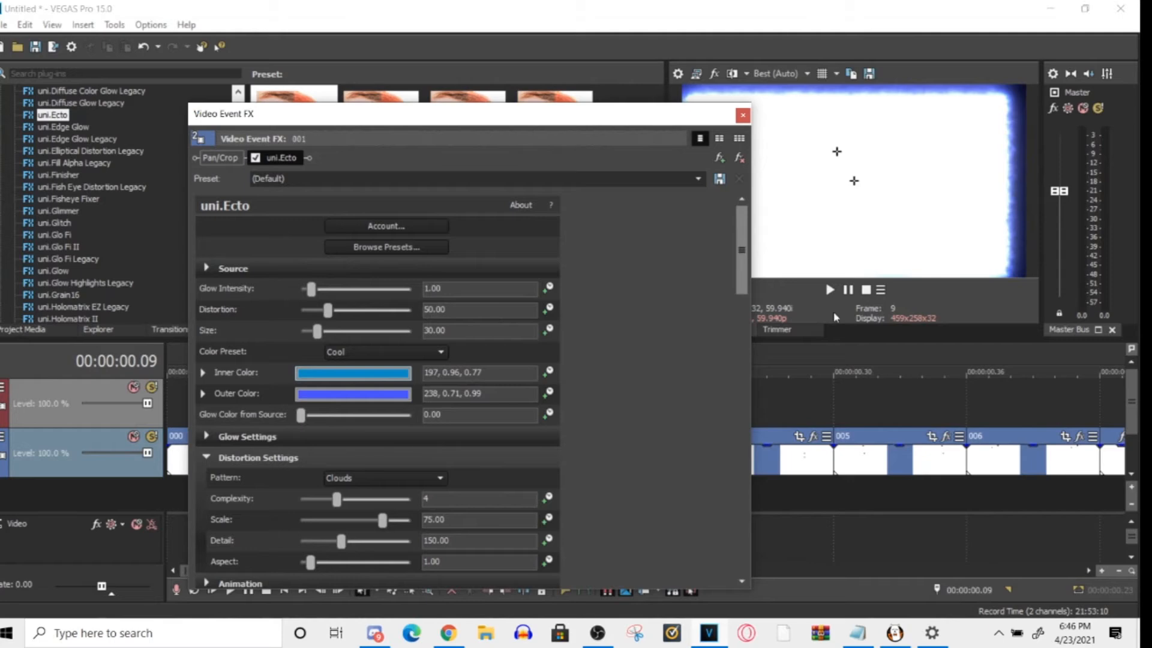
click(267, 158)
click(739, 157)
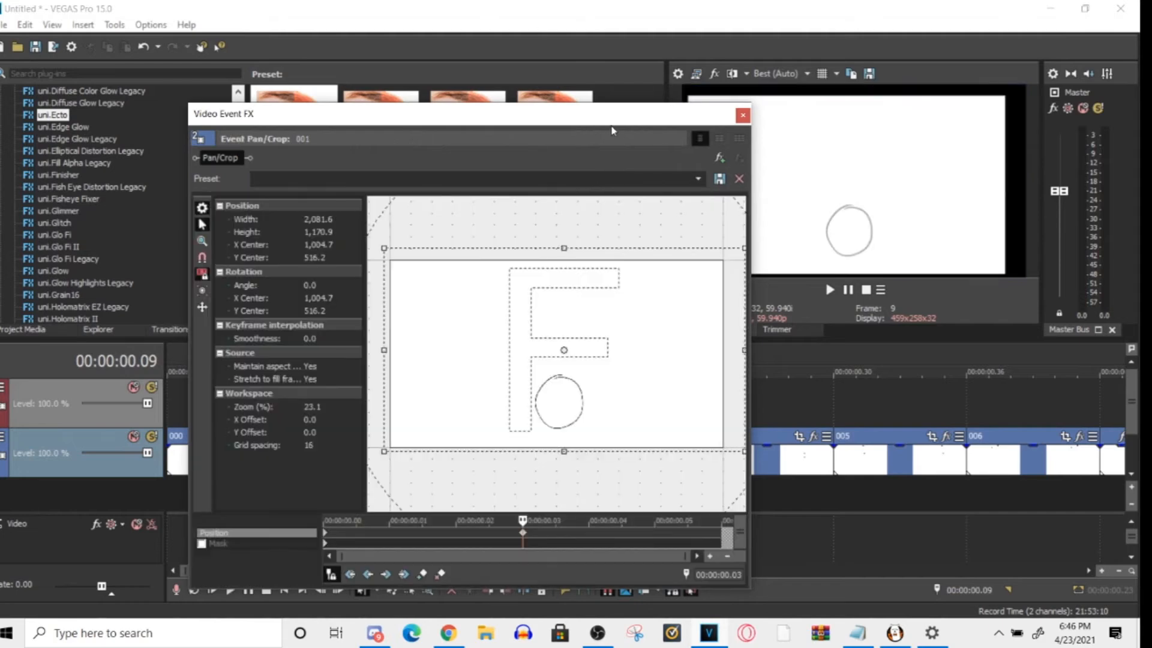
click(743, 115)
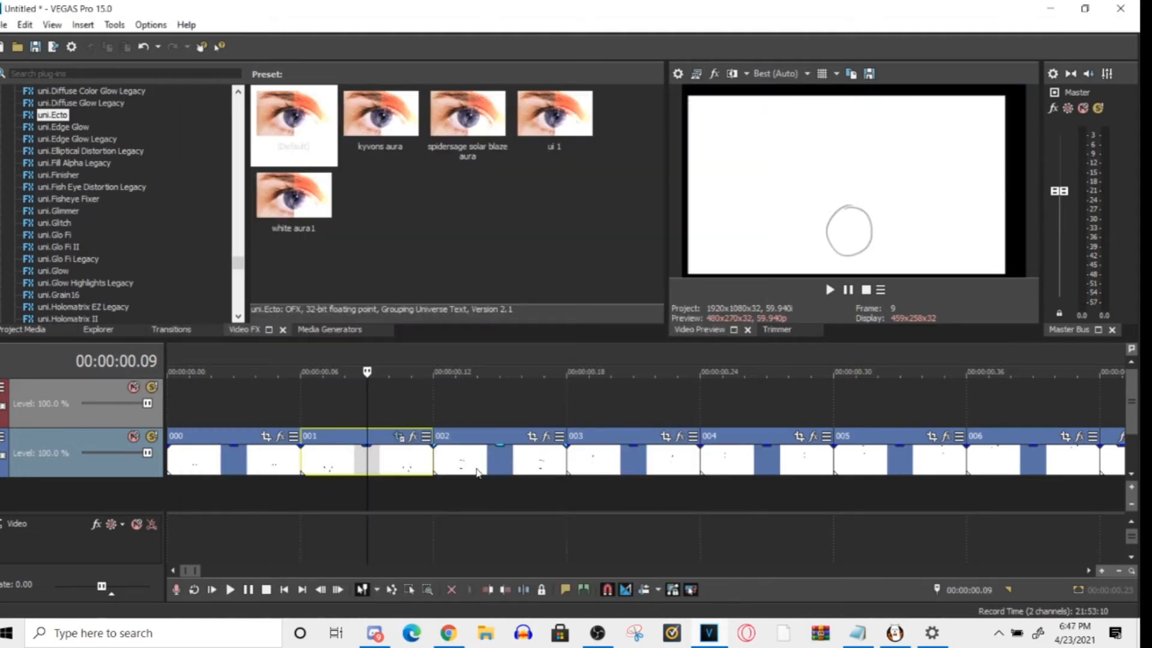
- Look at the extra event options of clip 001 and open its pan/crop with the playhead at 00:00:00.11
click(280, 461)
click(384, 463)
click(387, 377)
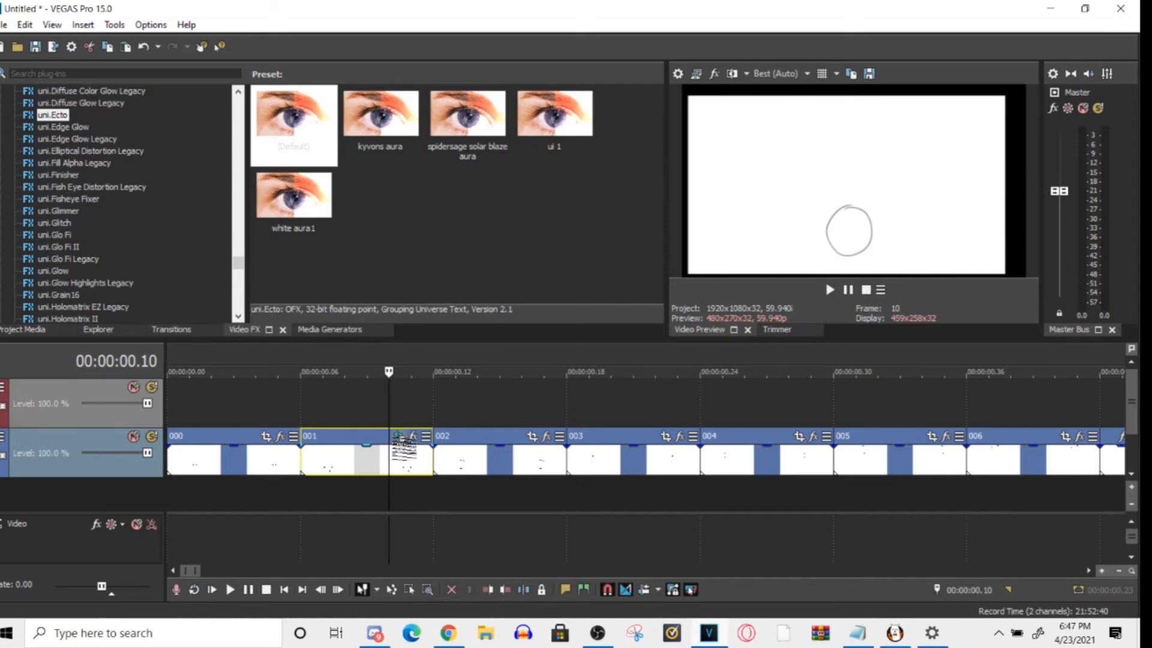
scroll(408, 453, up, 1)
scroll(408, 453, up, 1)
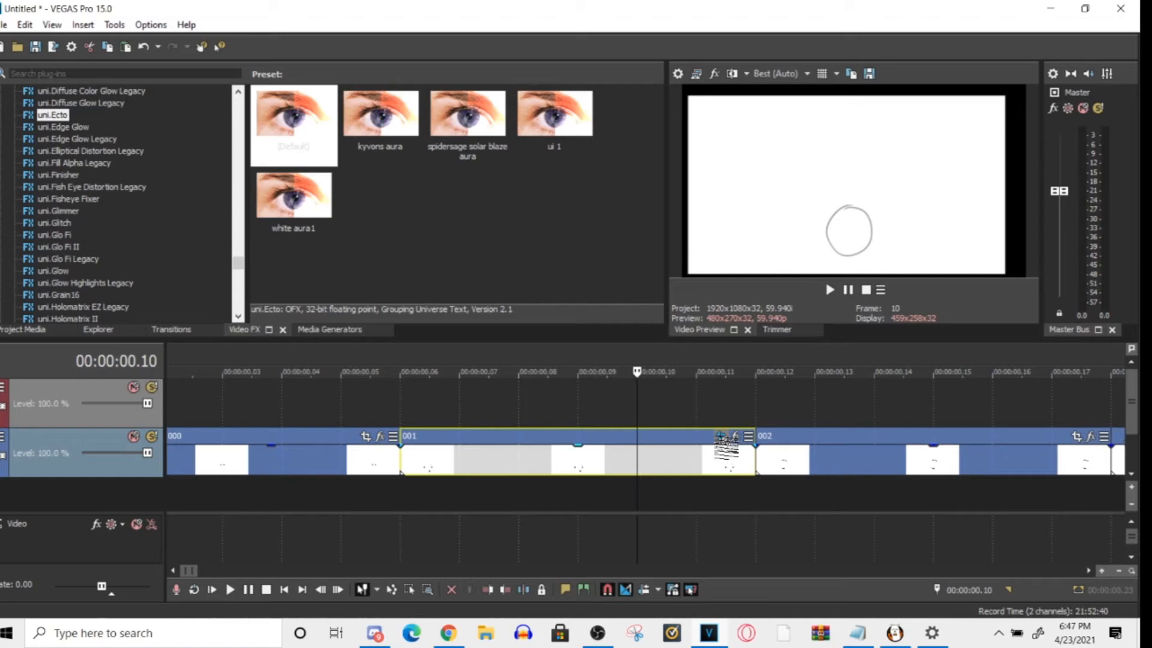
click(749, 437)
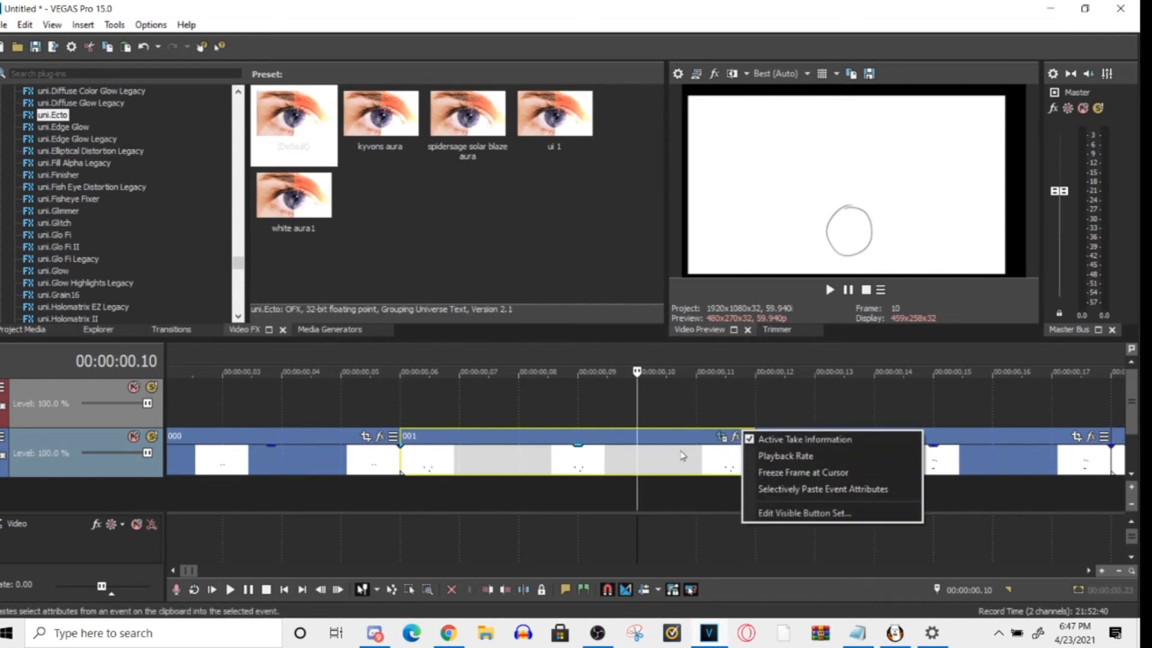
click(699, 455)
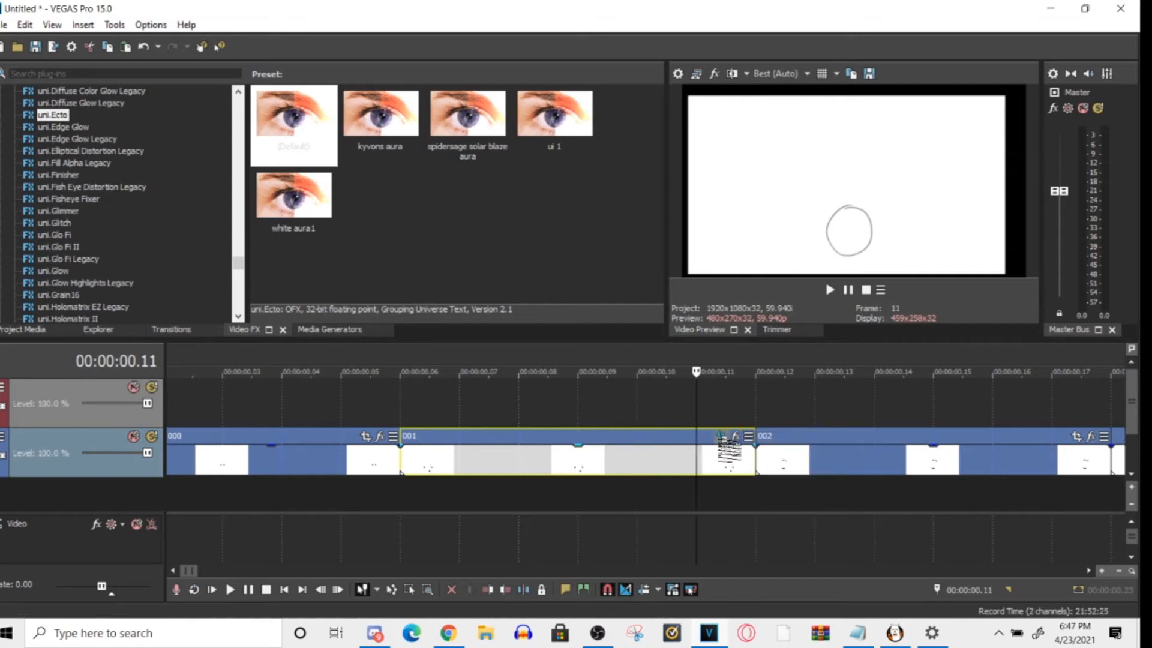
click(734, 436)
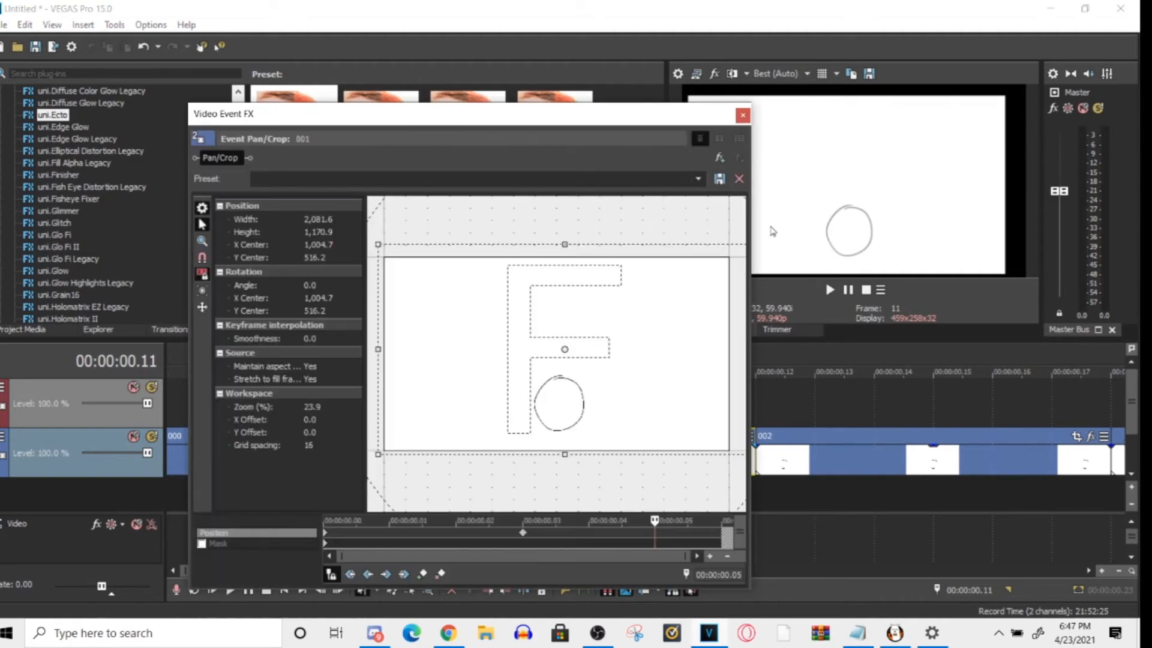
- Scrub clip 001's pan/crop animation between the keyframes at 00:00:00.00 and 00:00:00.03, and close the window
click(523, 533)
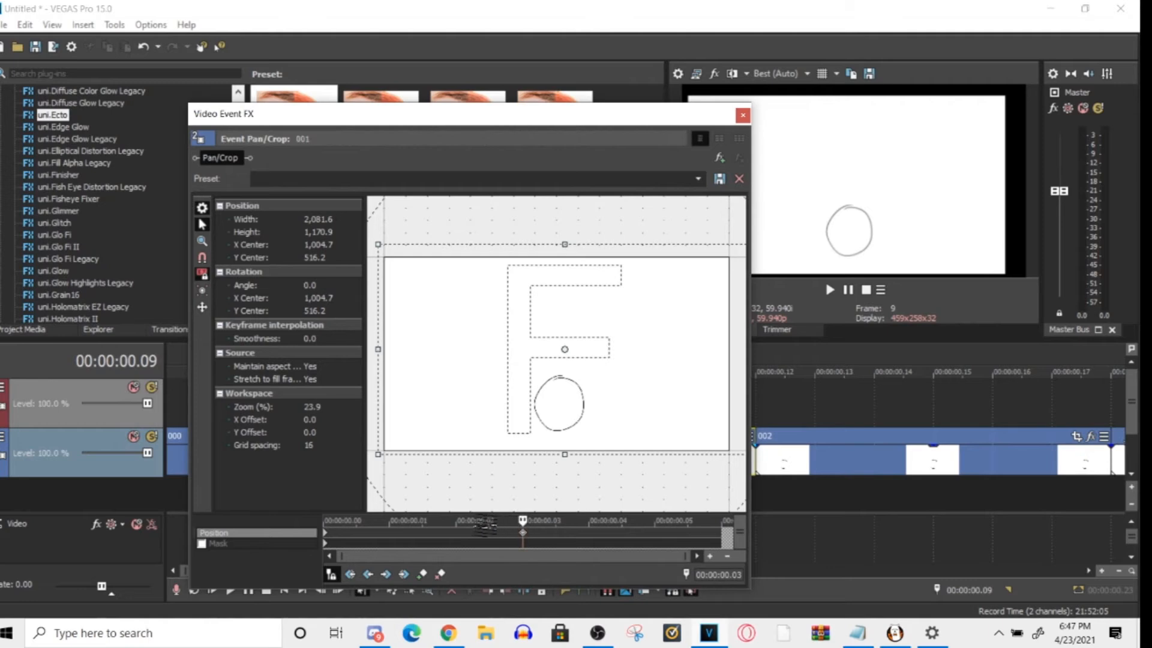
click(481, 526)
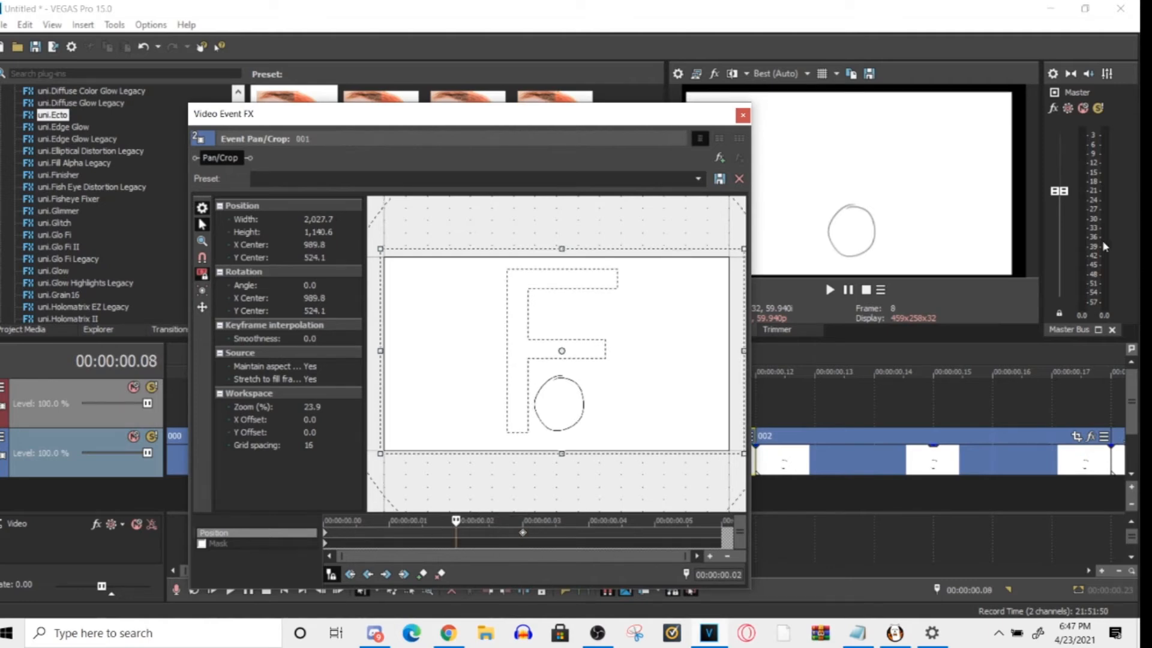
click(349, 531)
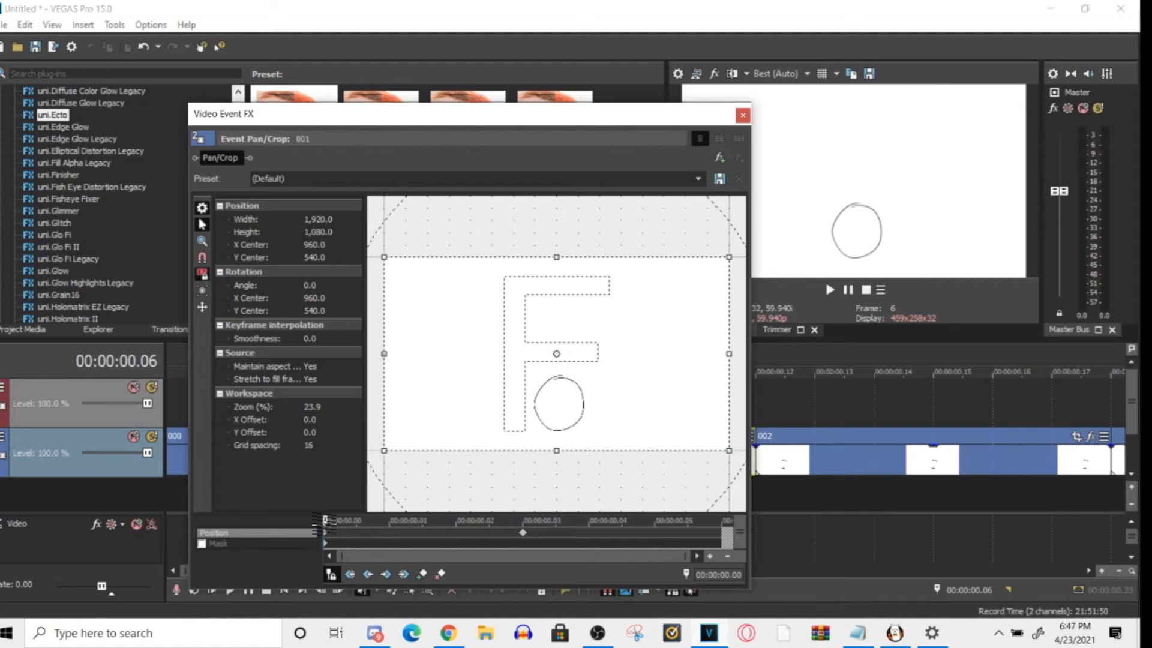
click(523, 533)
click(467, 537)
drag(456, 519, 325, 528)
drag(325, 525, 510, 522)
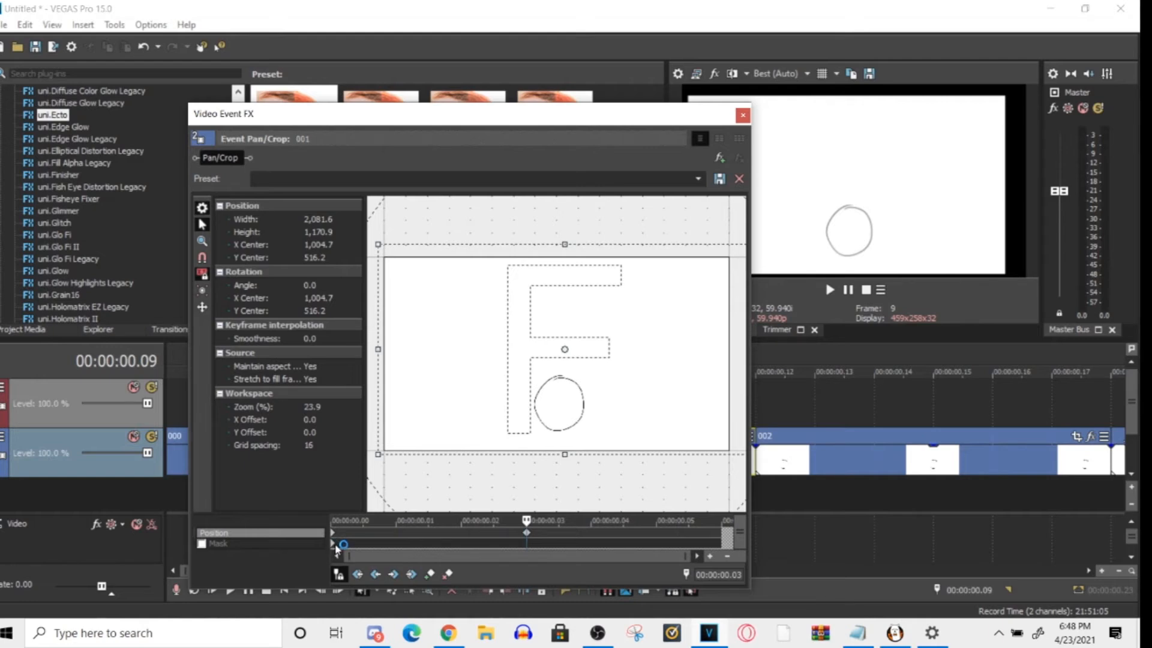
drag(526, 520, 365, 532)
click(525, 528)
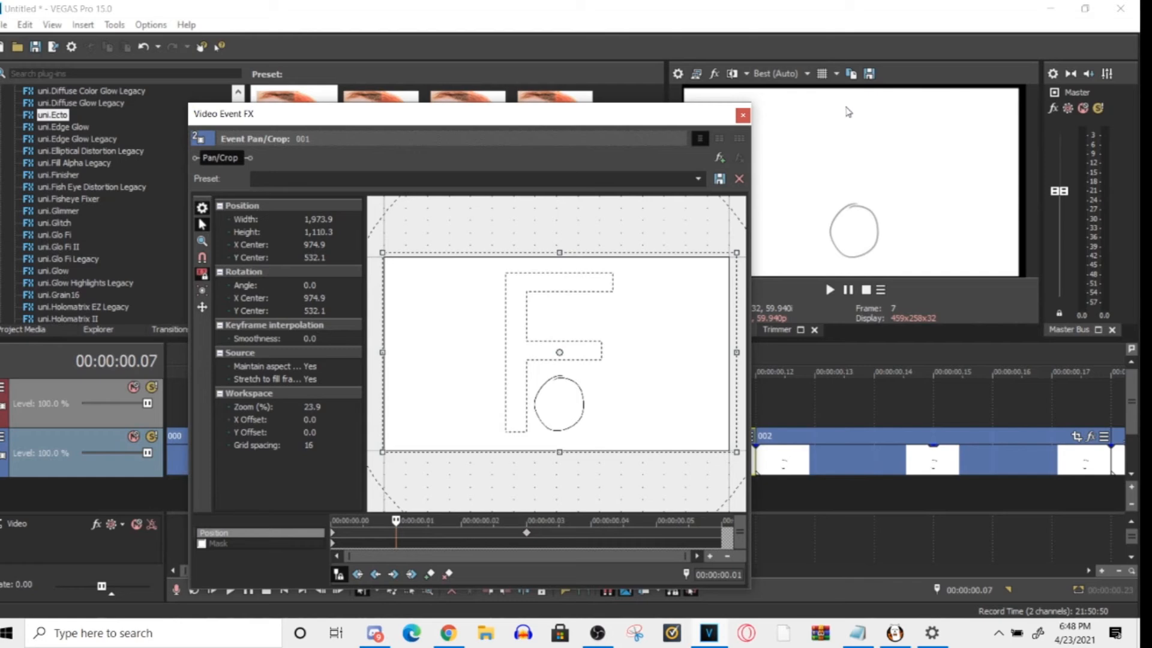
click(742, 115)
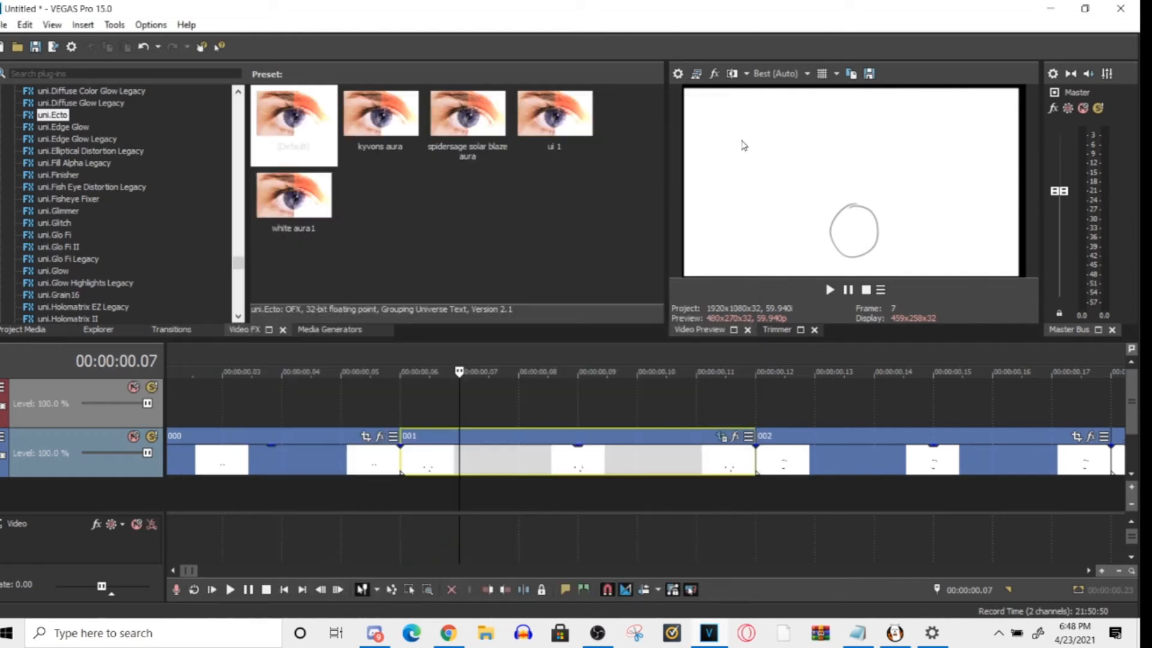
- Play the timeline from the start of clip 001 at 00:00:00.06 to preview the animation
click(408, 487)
key(space)
key(space)
- Reopen the pan/crop of clip 001 and delete its Position keyframe at 00:00:00.03
scroll(521, 427, down, 5)
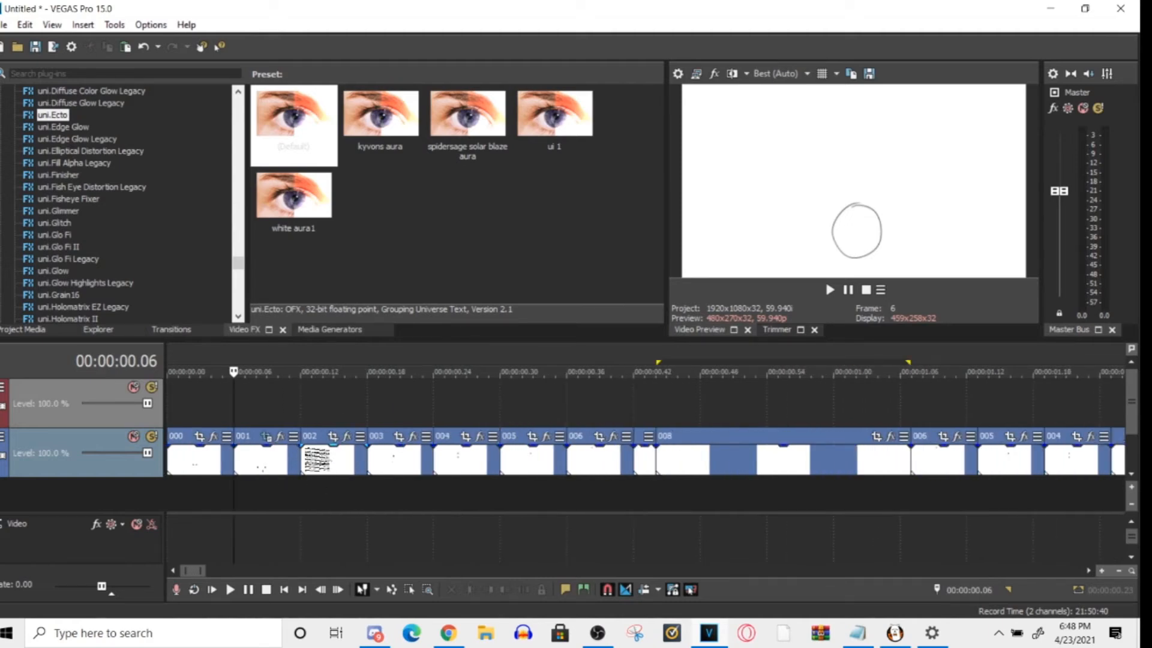
scroll(330, 458, up, 3)
scroll(411, 455, up, 1)
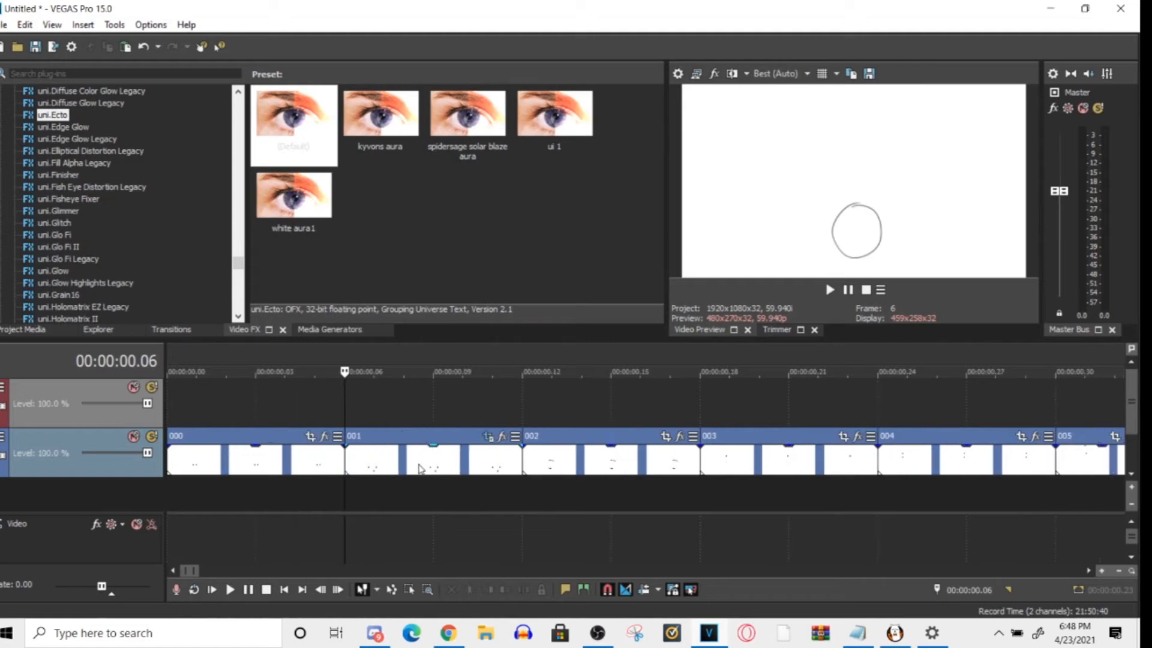
click(403, 459)
click(502, 438)
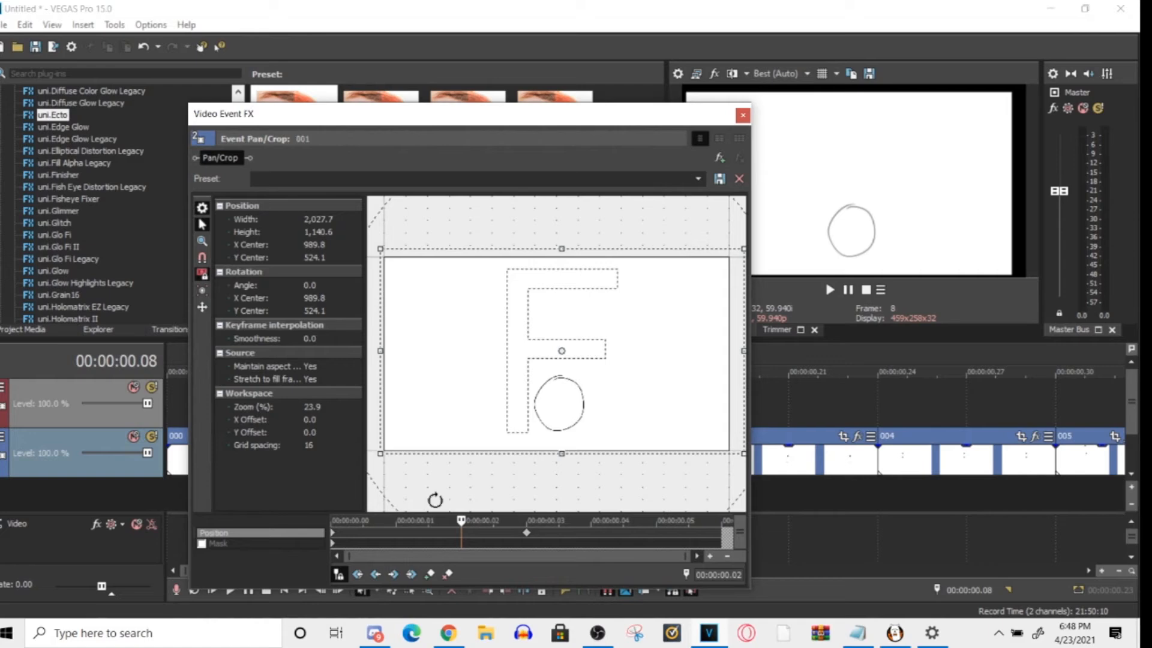
click(527, 531)
right_click(527, 532)
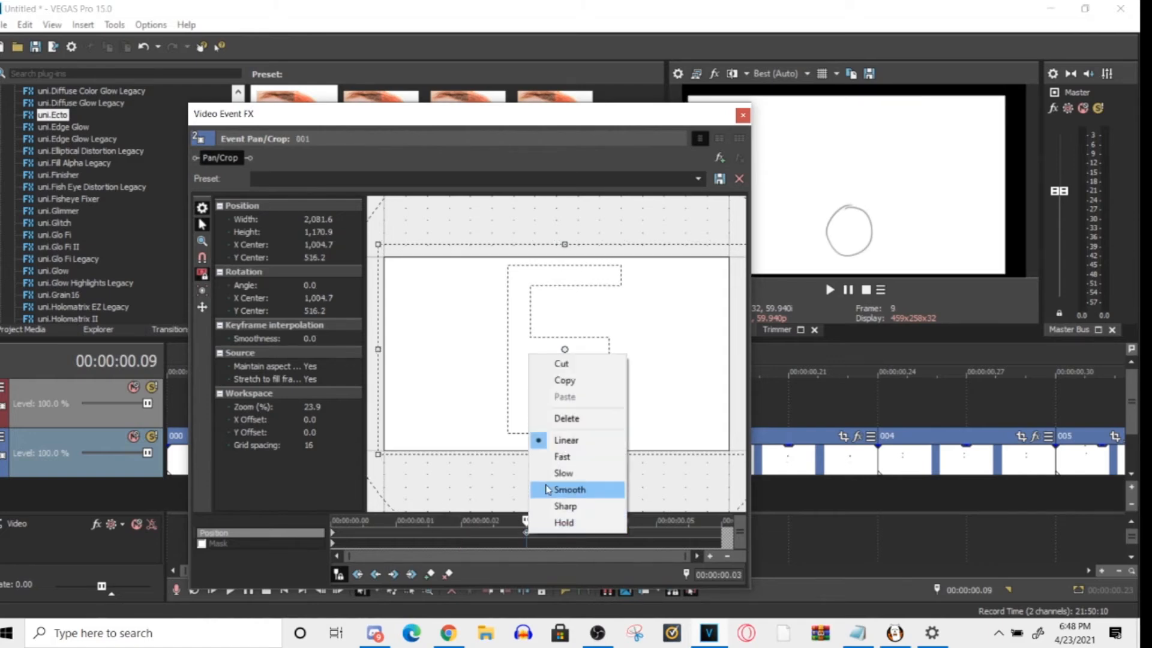
click(567, 418)
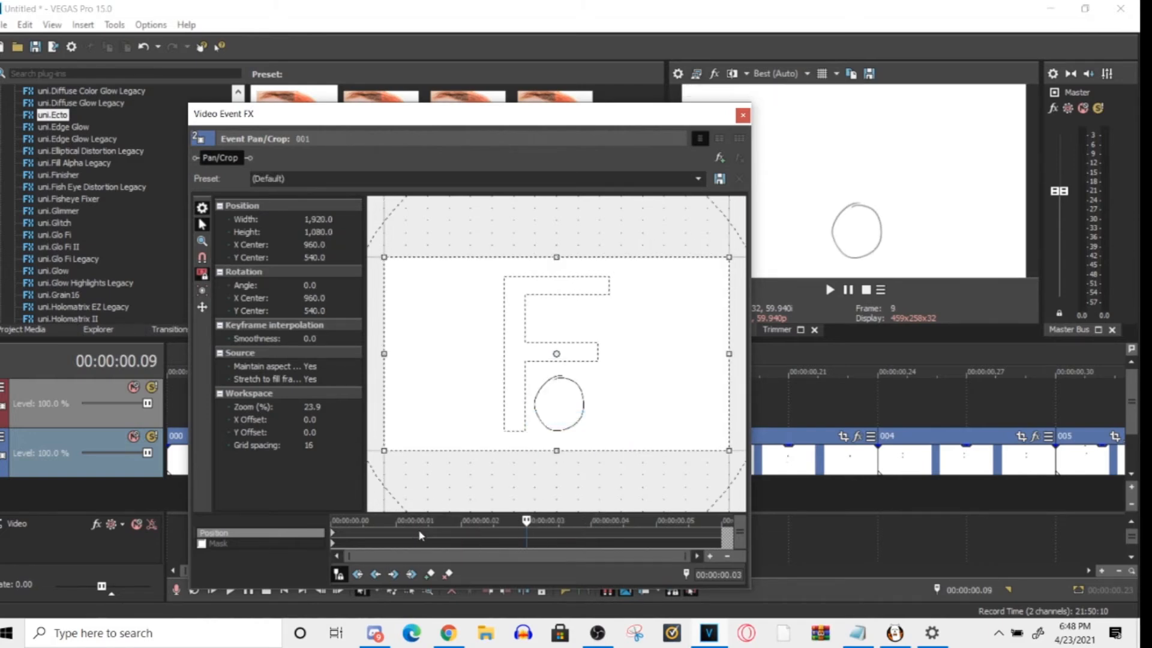
- Add a Position keyframe at 00:00:00.01 in clip 001's pan/crop and move the frame to about X 1,002, Y -368
right_click(389, 531)
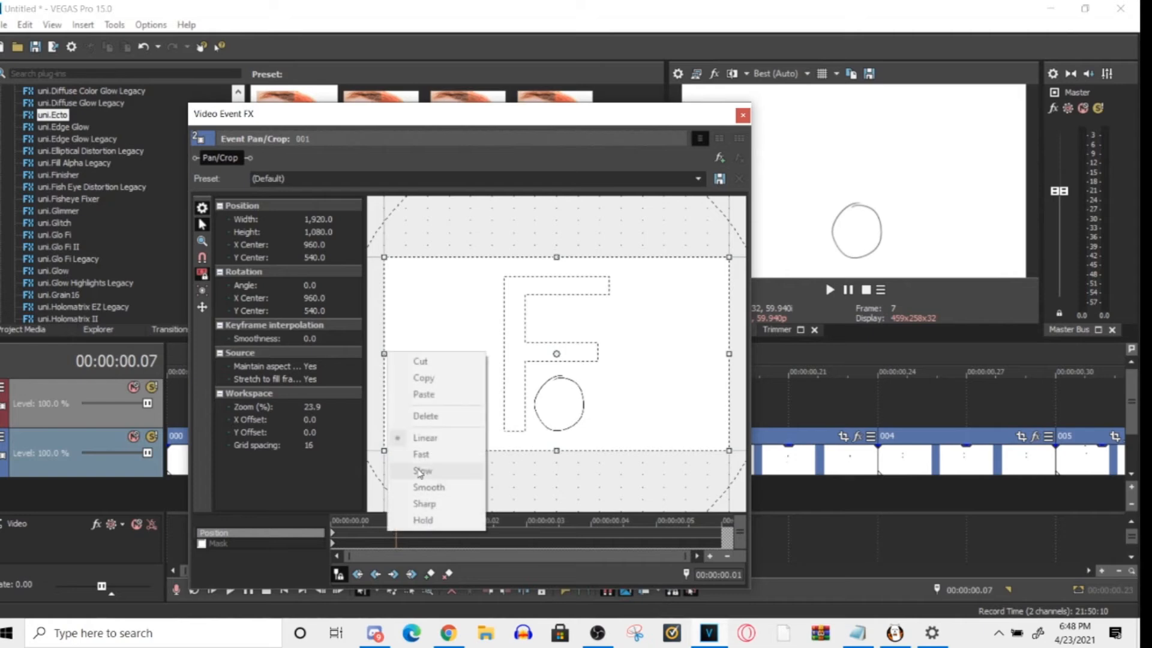
click(384, 542)
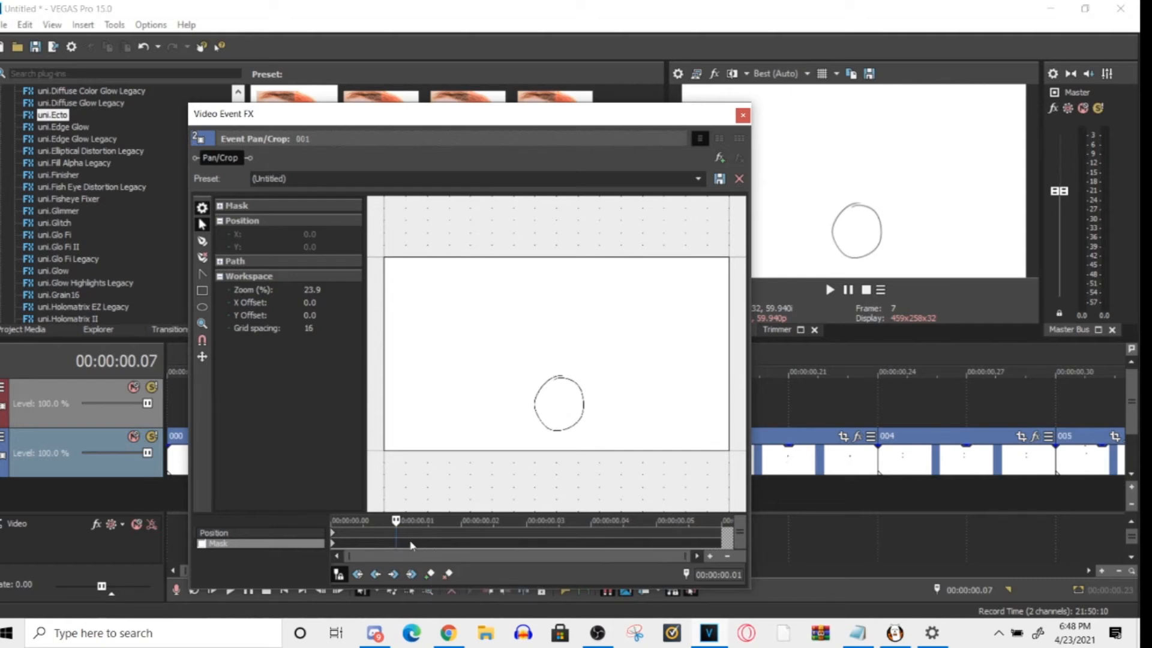
right_click(419, 536)
click(431, 575)
click(432, 574)
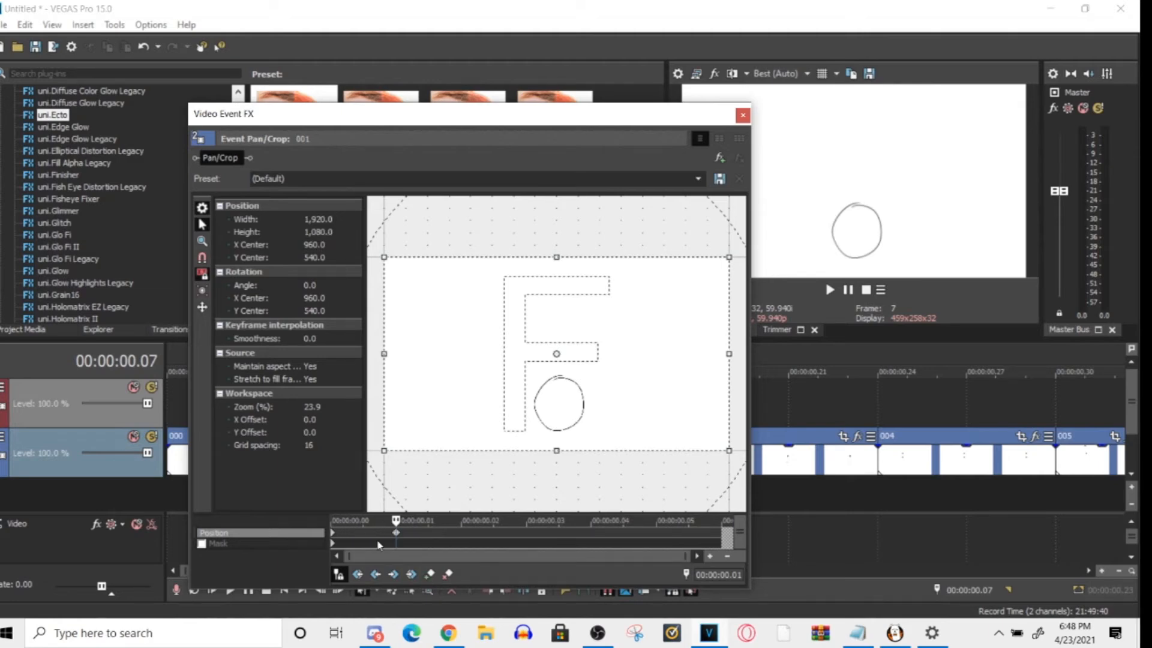
drag(508, 436, 516, 273)
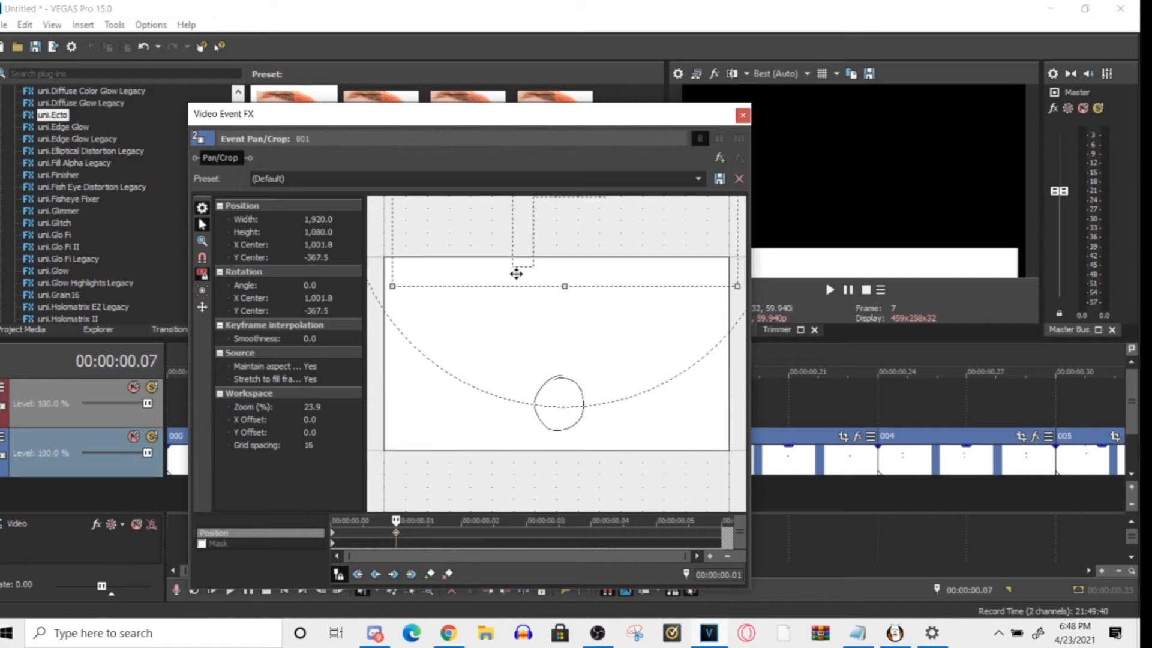
- Delete the Position keyframe at 00:00:00.01 and close the effect window of clip 001
click(448, 574)
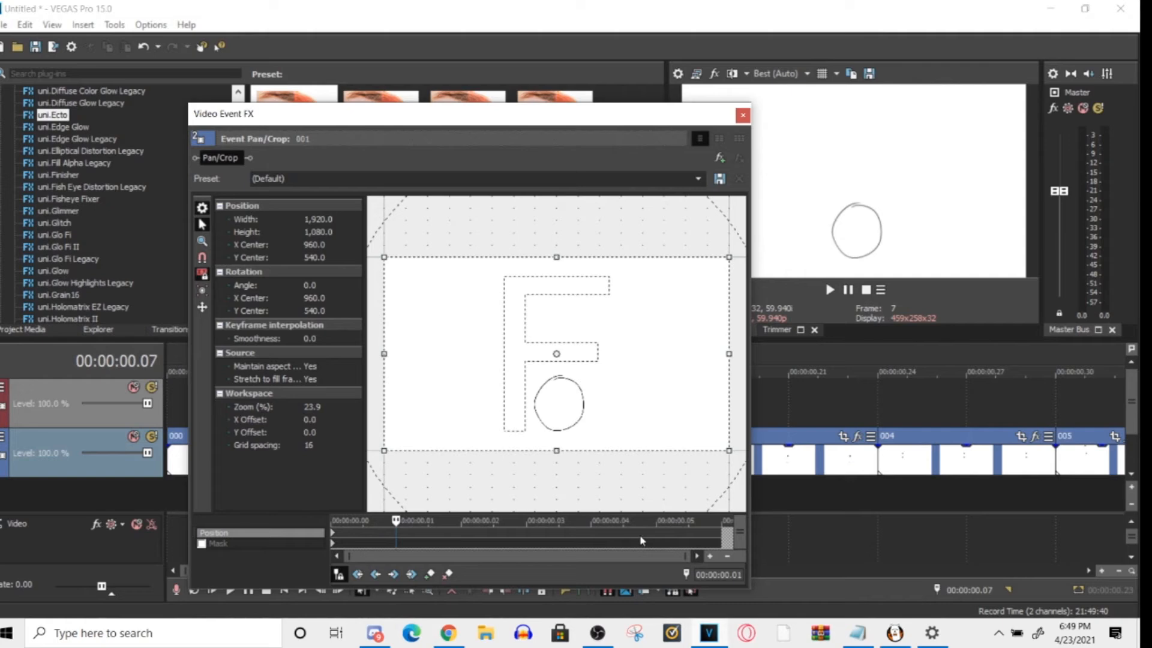
click(742, 116)
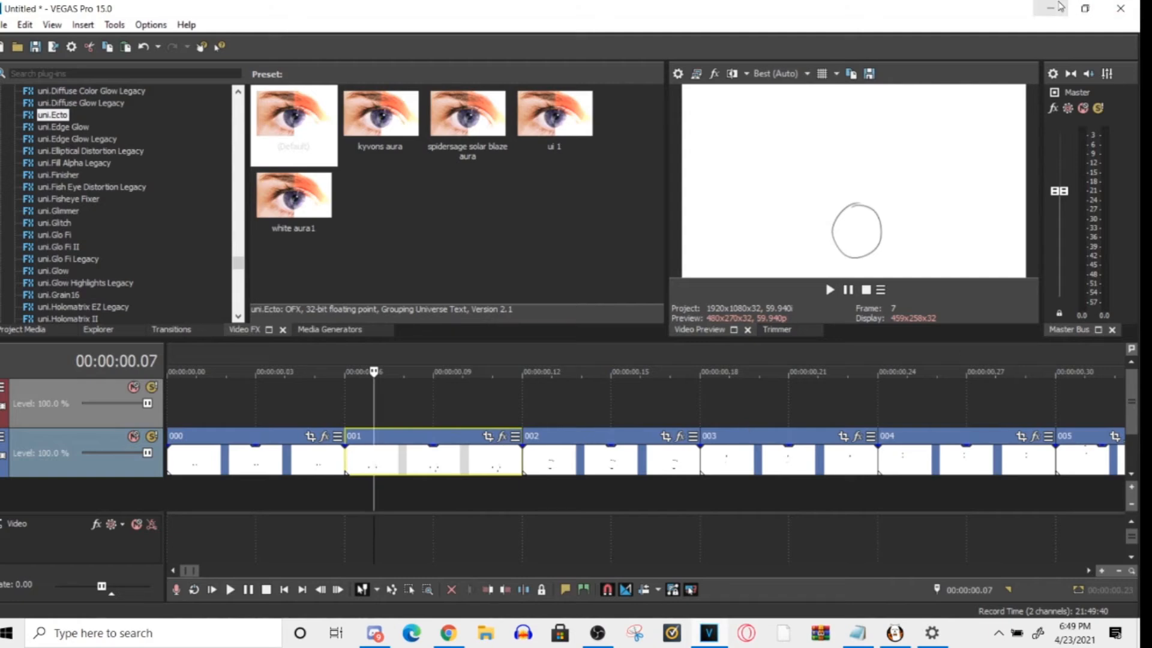
- Search Windows for "izzy" to find an existing project
click(263, 627)
text(izzzt)
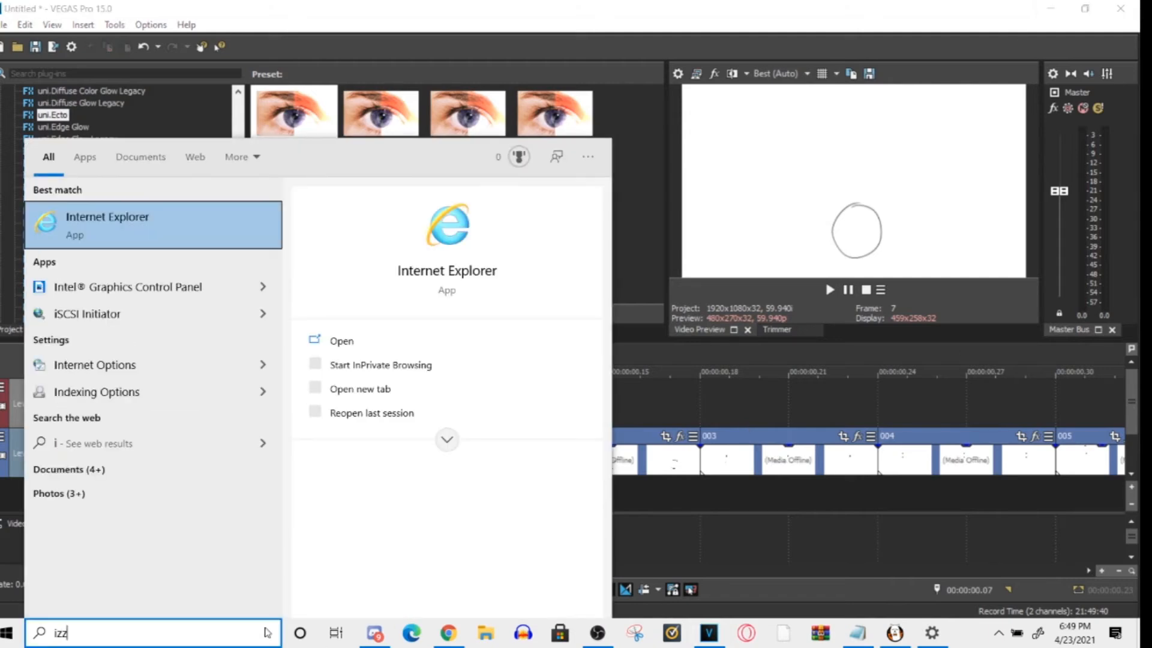
key(BackSpace)
text(y)
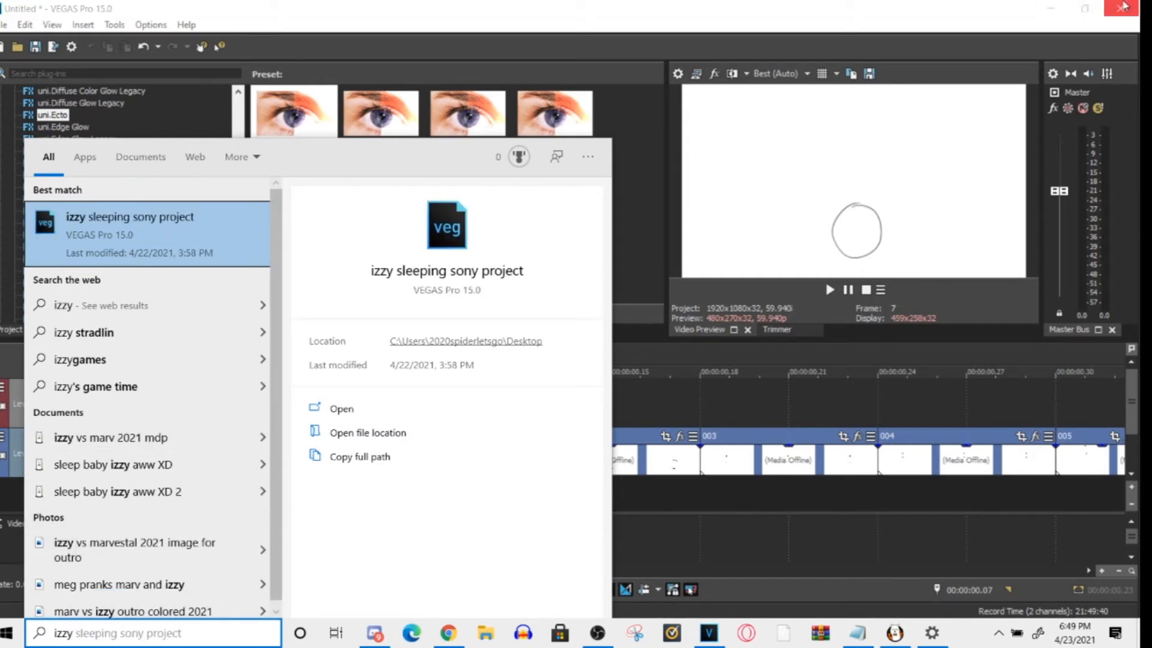
- Minimise the open windows, open the outro walk folder on the desktop and browse its izzy project files
click(1057, 12)
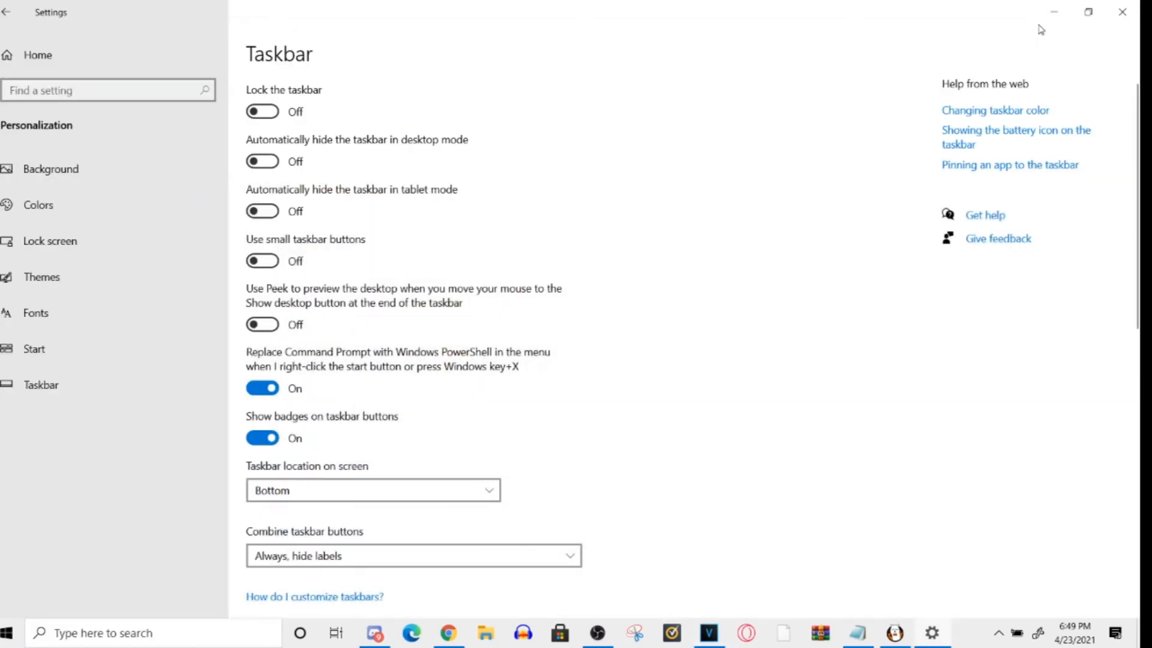
click(1049, 14)
click(1049, 13)
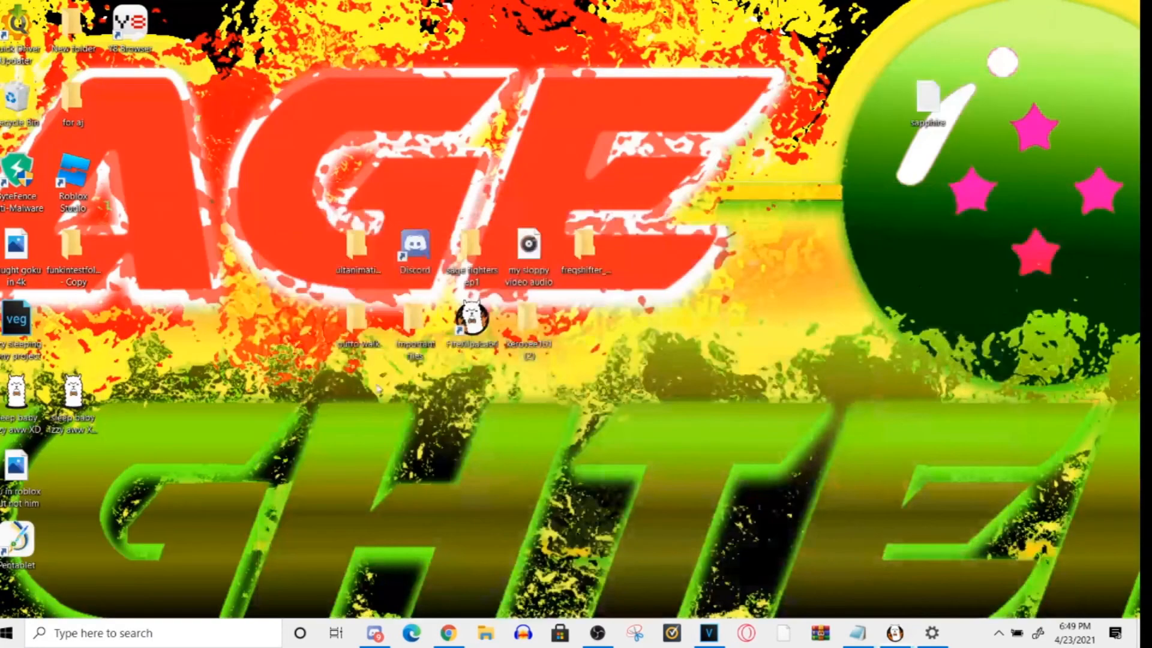
double_click(358, 321)
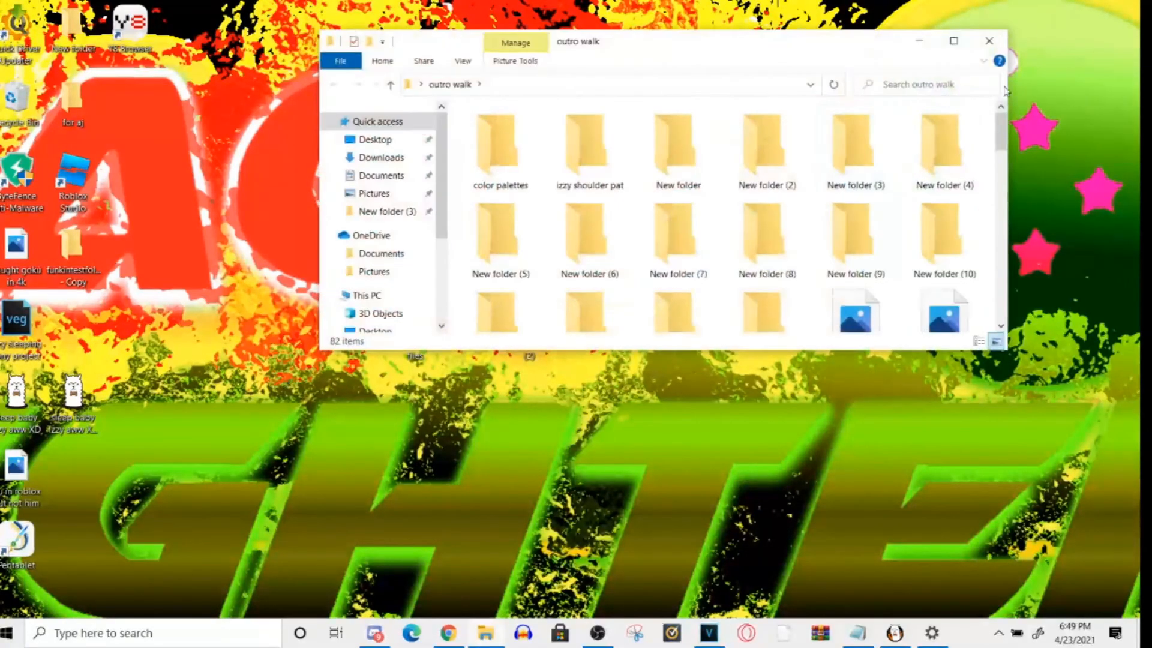
drag(1000, 129, 1000, 187)
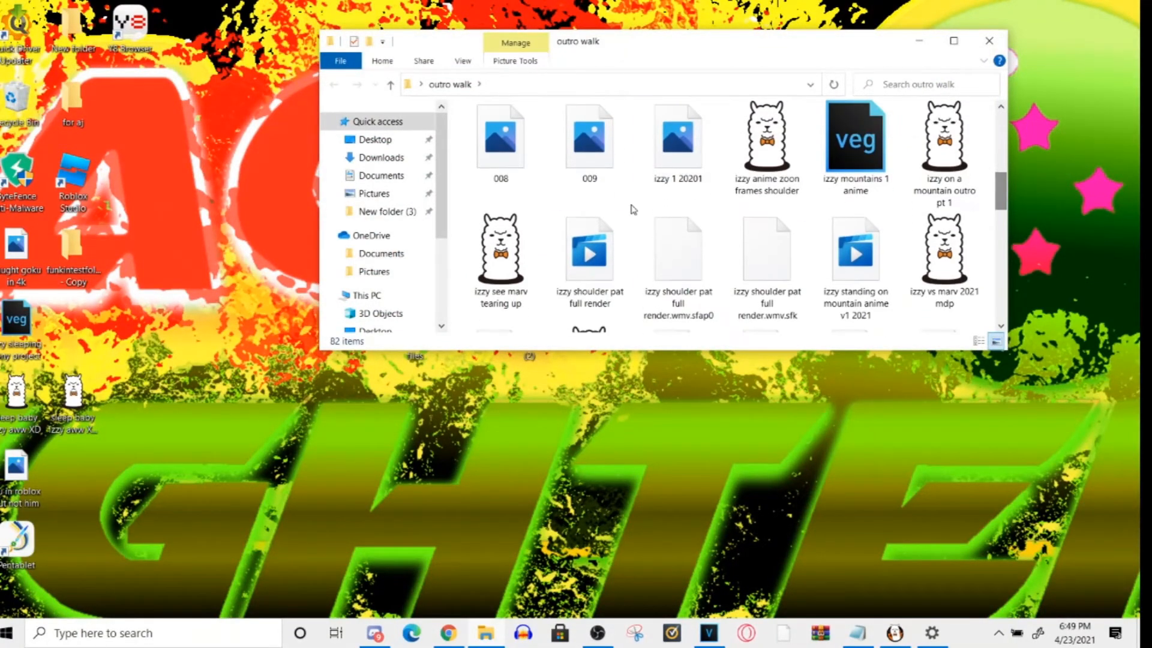
- Play the izzy shoulder pat full render video from the outro walk folder, pause it and close the player
double_click(592, 280)
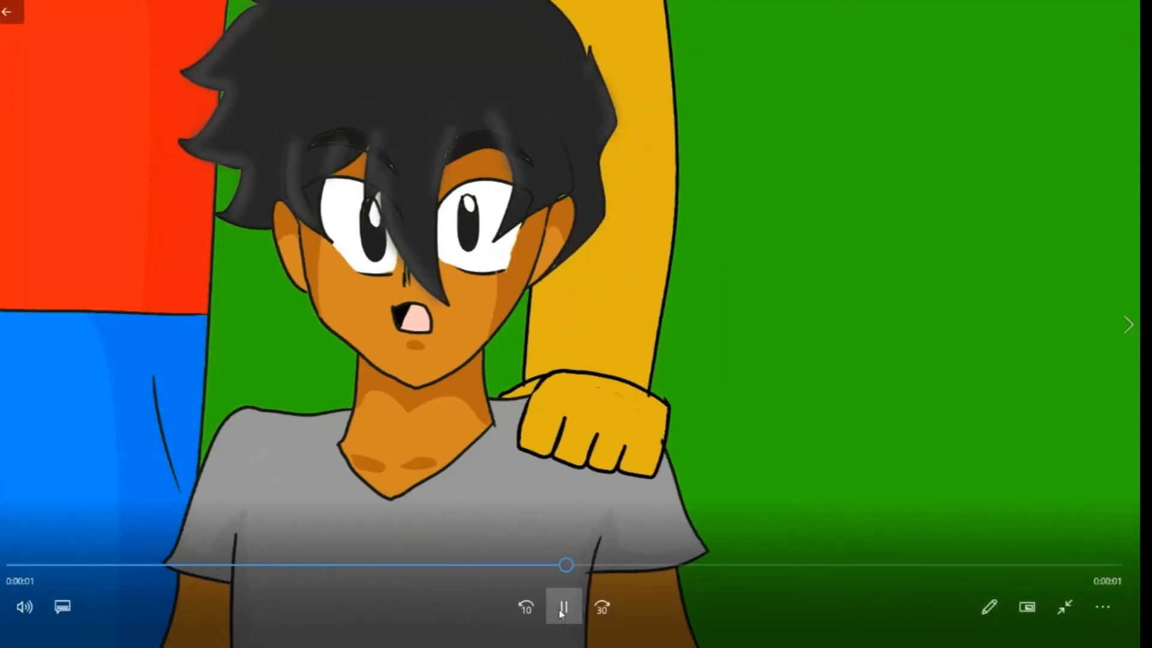
click(564, 608)
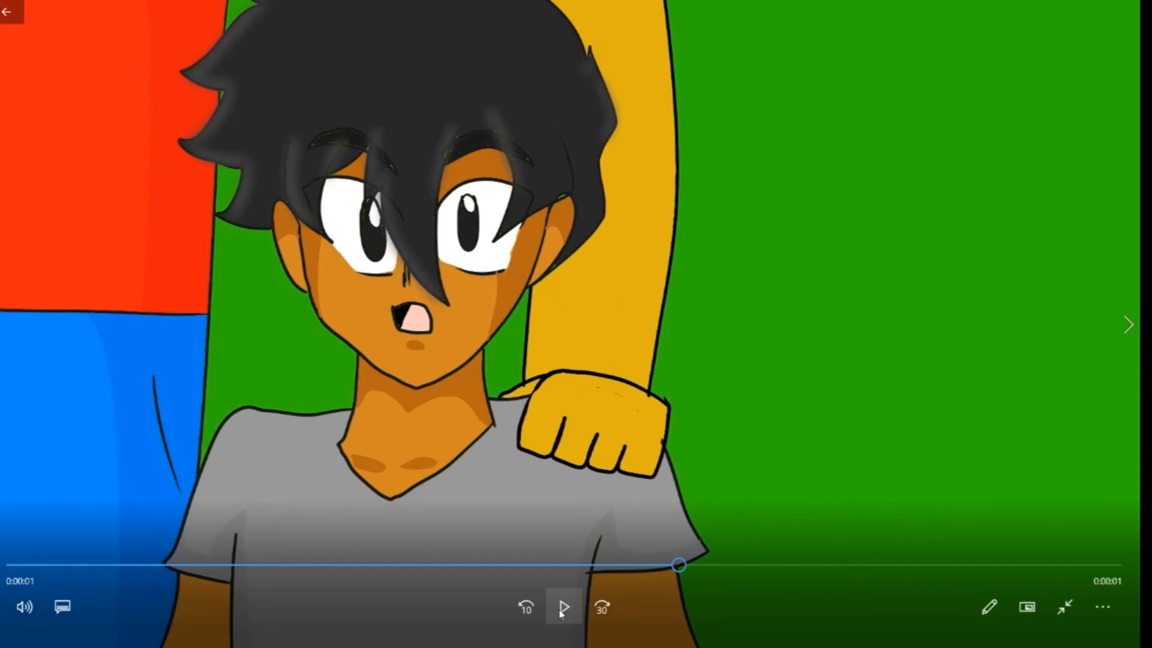
key(Escape)
click(1121, 11)
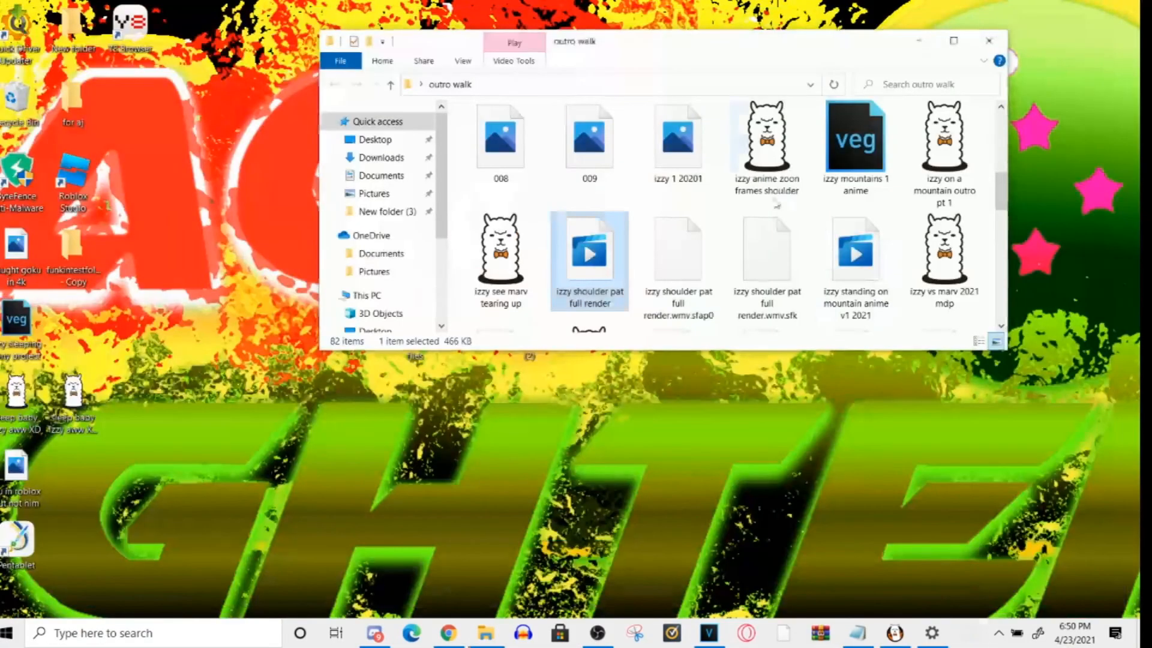
- Switch to VEGAS Pro and delete all clips from the timeline
click(709, 633)
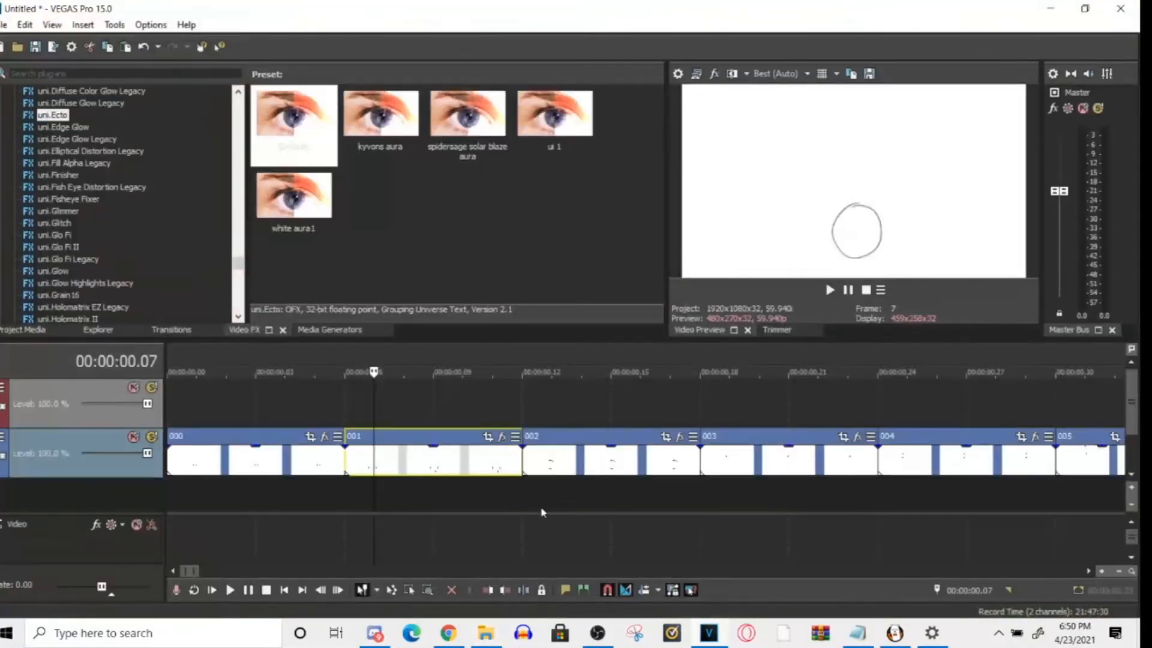
key(ctrl+a)
key(Delete)
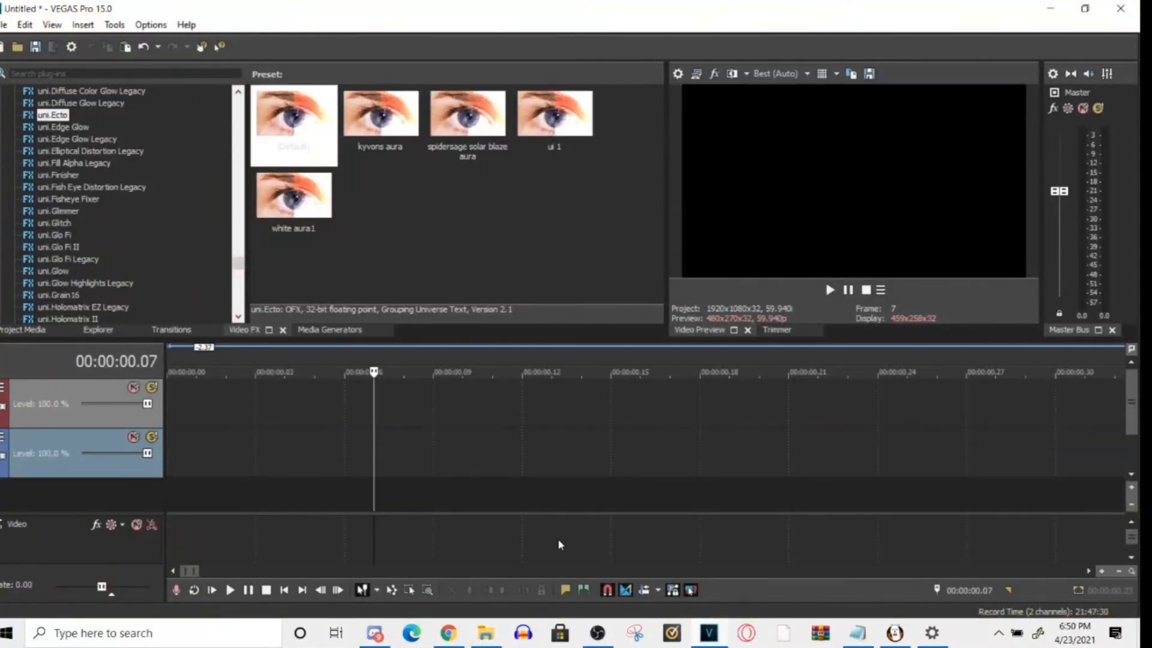
- Restore the VEGAS Pro window, then shrink and arrange it so it sits beside the outro walk folder with its timeline showing
double_click(831, 12)
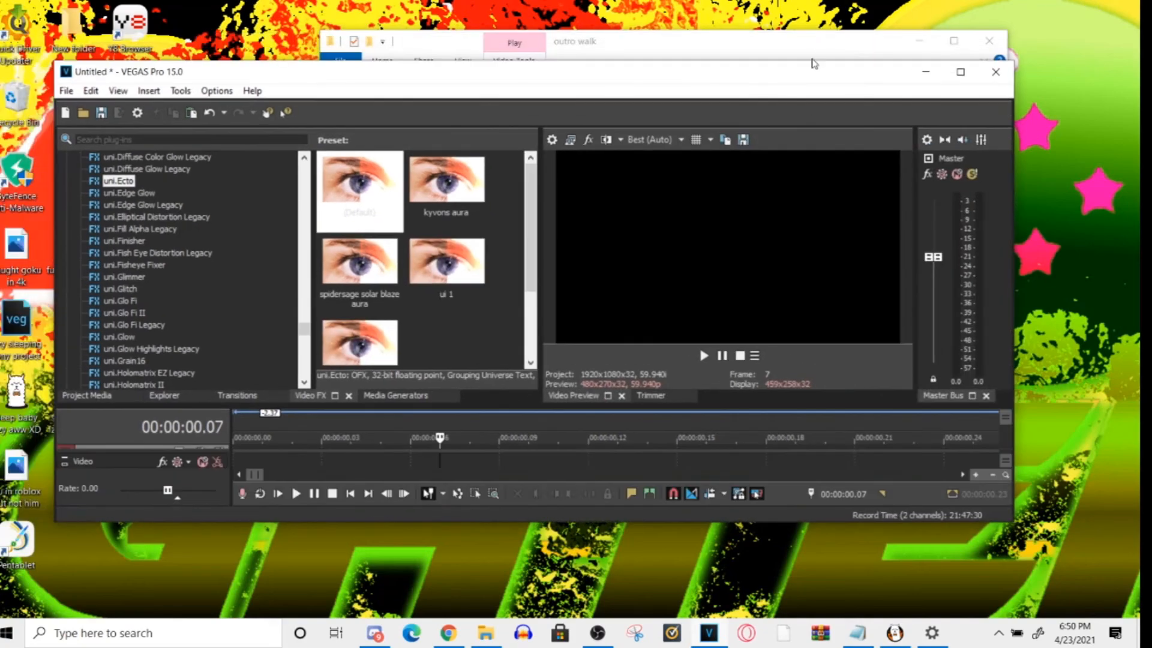
drag(813, 77, 864, 336)
click(623, 311)
drag(639, 329, 546, 228)
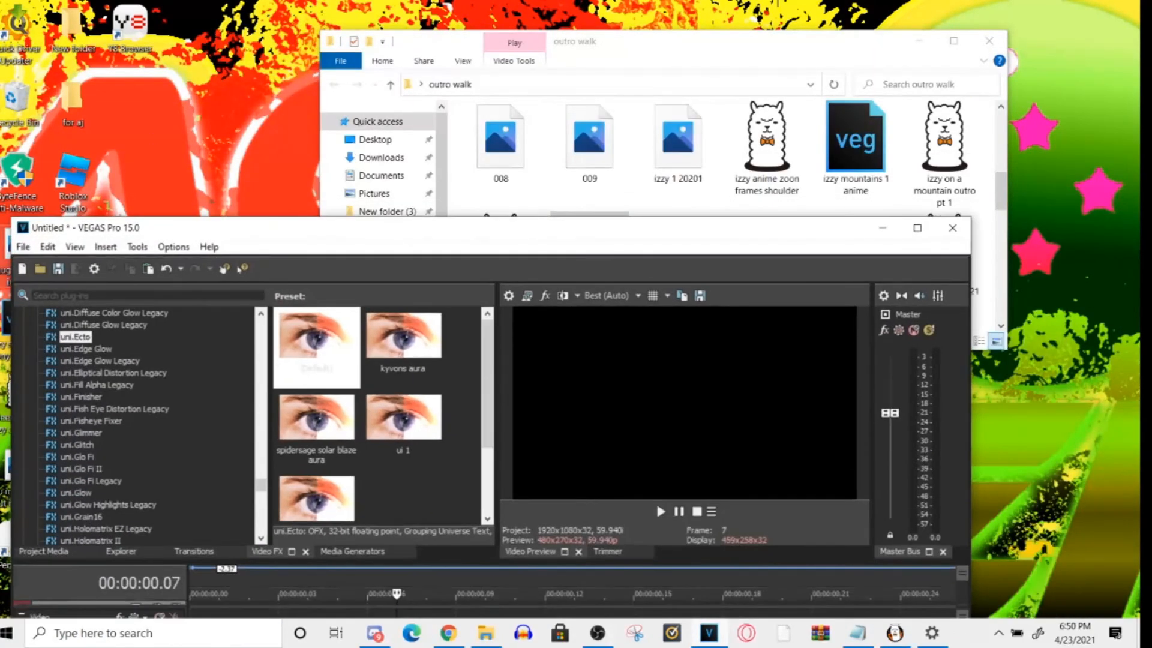
drag(11, 219, 387, 264)
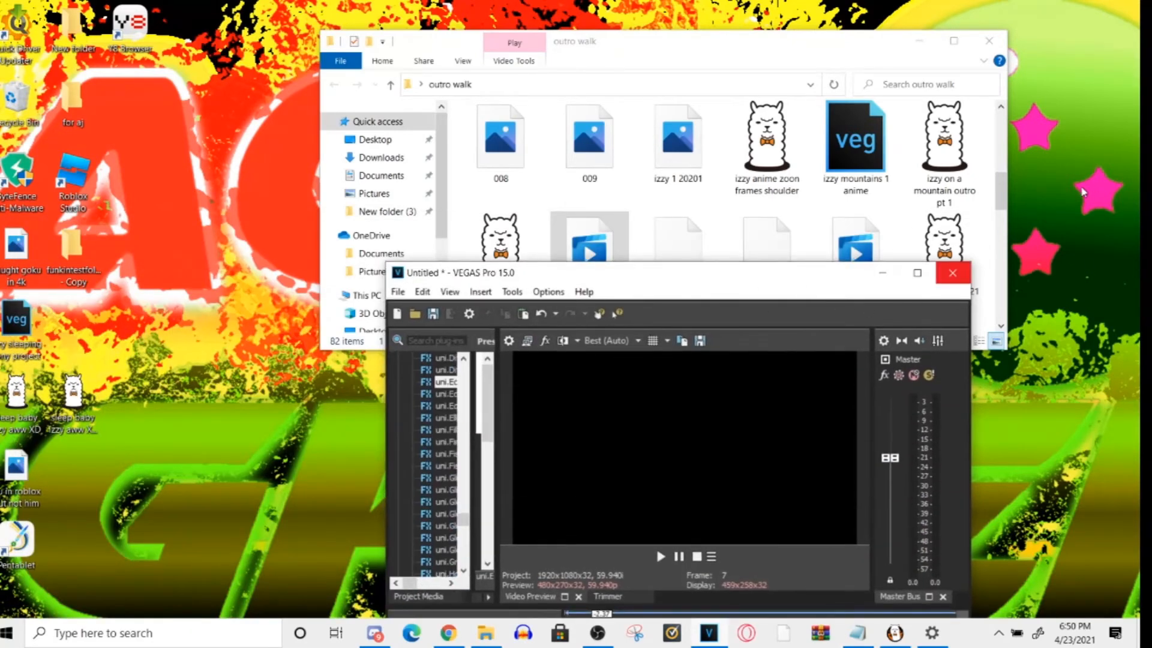
drag(779, 277, 1074, 86)
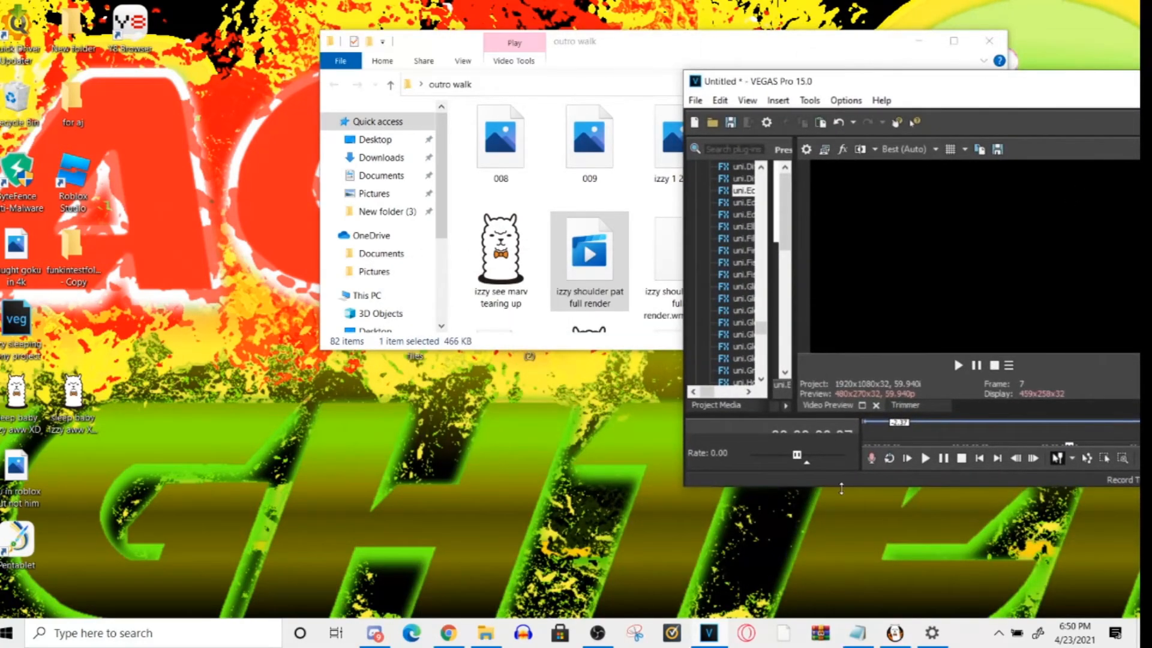
drag(841, 490, 841, 618)
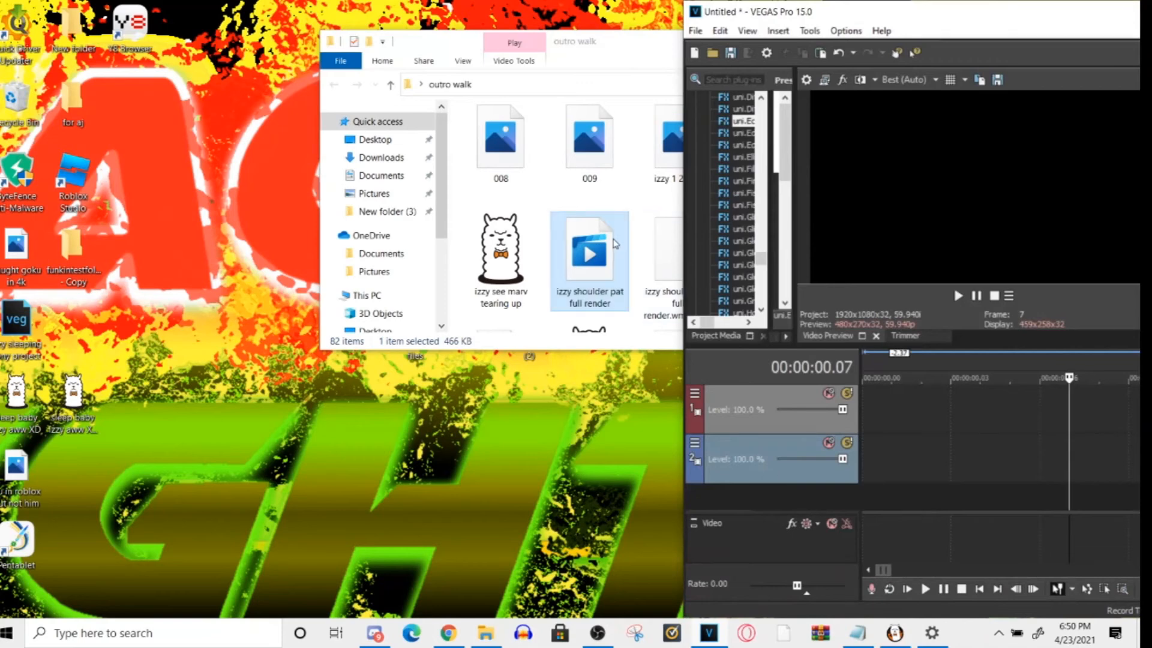
- Add izzy shoulder pat full render to the timeline's start, match the project video settings to it, and maximise VEGAS Pro
drag(744, 322, 876, 451)
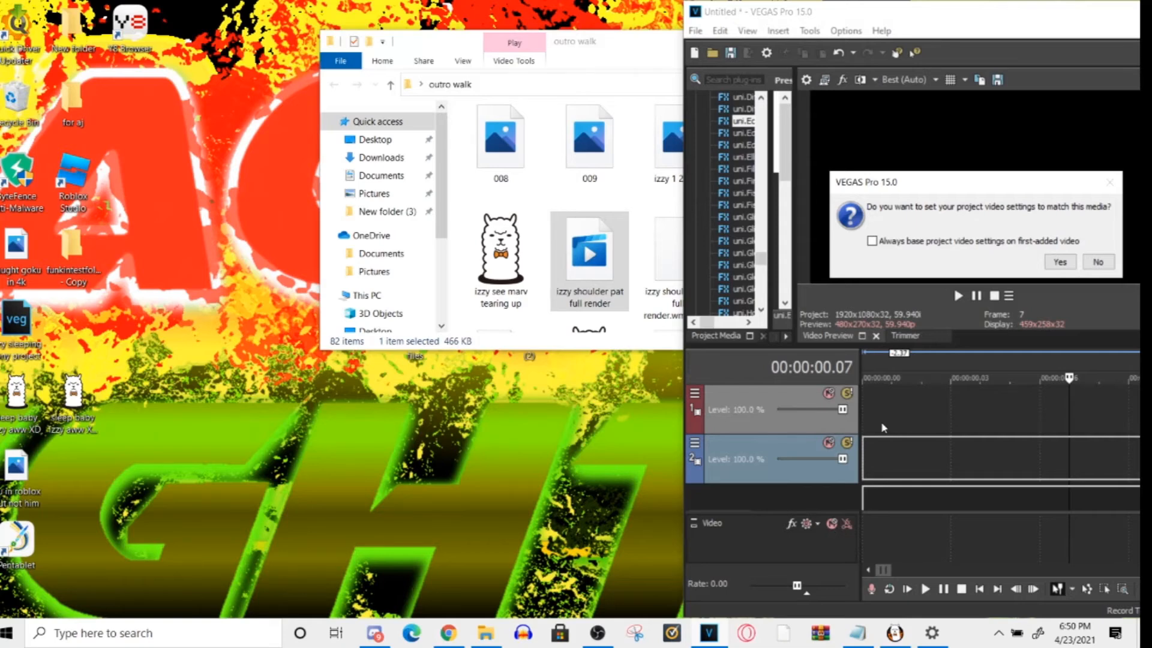
click(1051, 261)
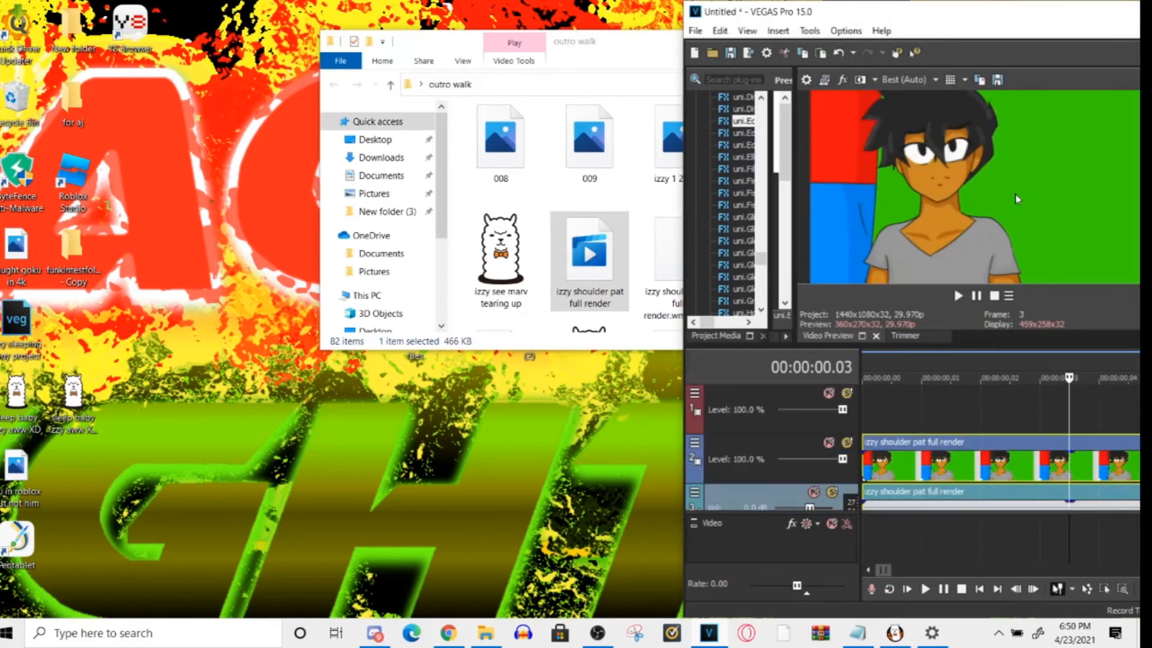
drag(915, 14, 421, 15)
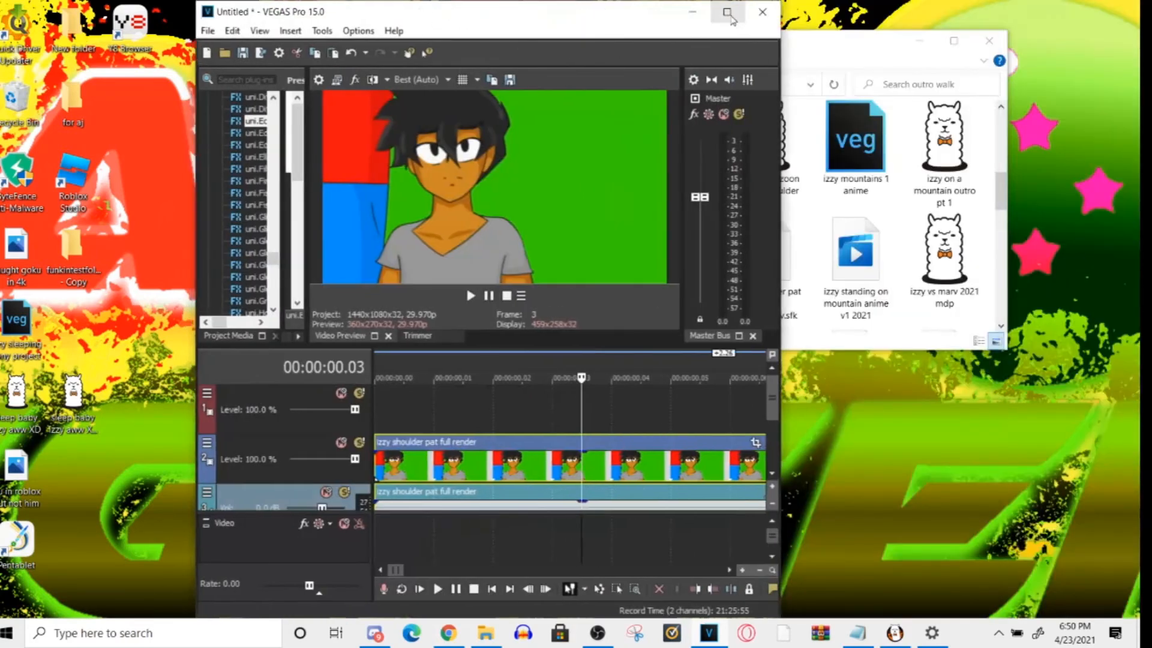
click(722, 12)
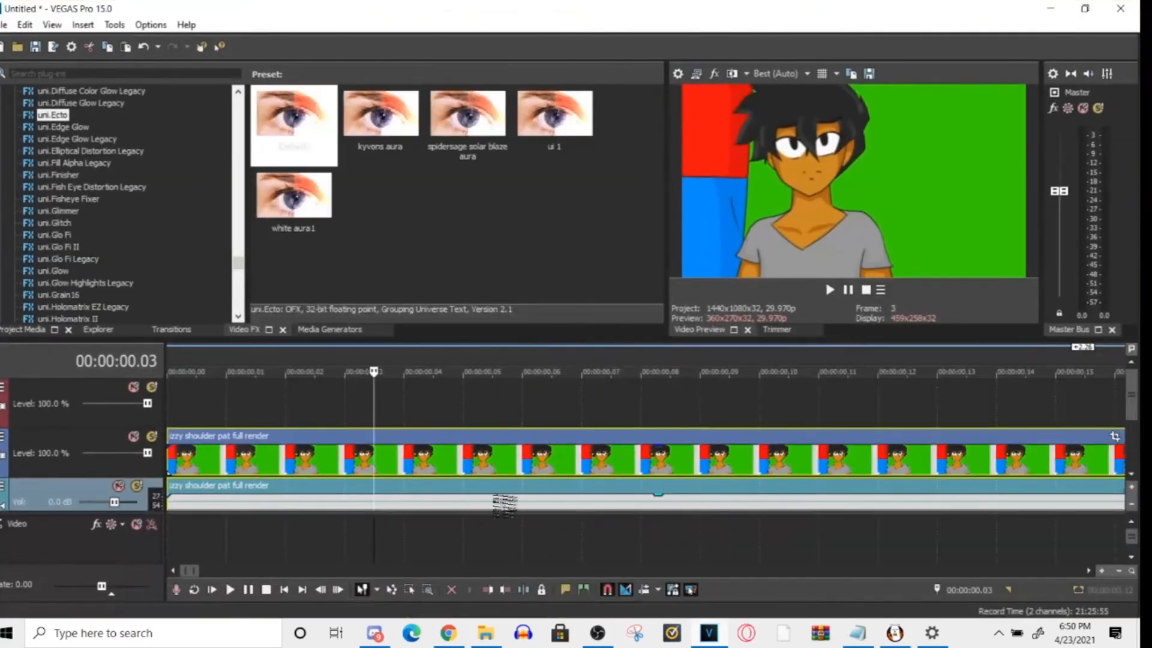
- Preview a short part of the clip and place the cursor at 00:00:00.04
click(504, 495)
key(space)
key(space)
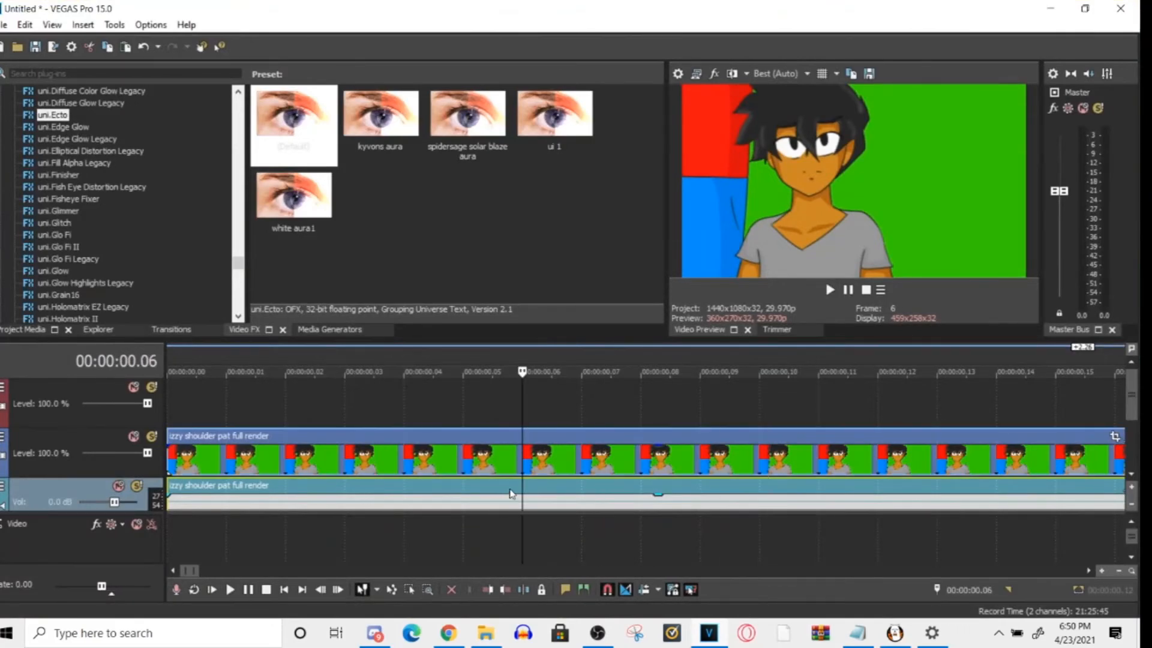
click(382, 503)
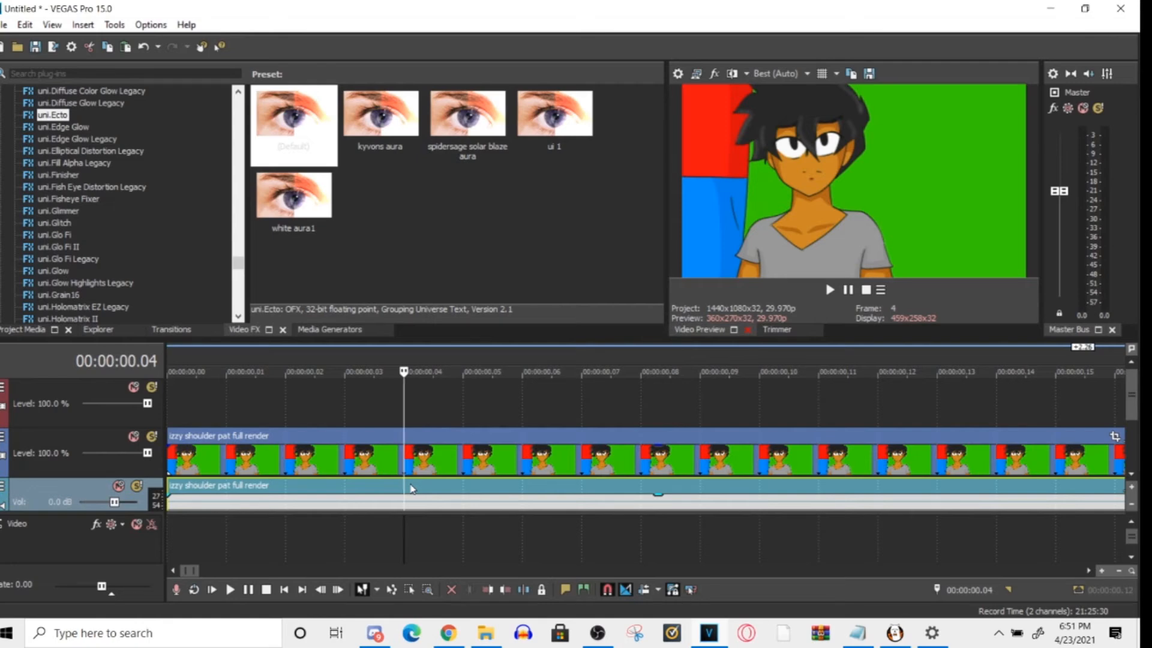
right_click(469, 486)
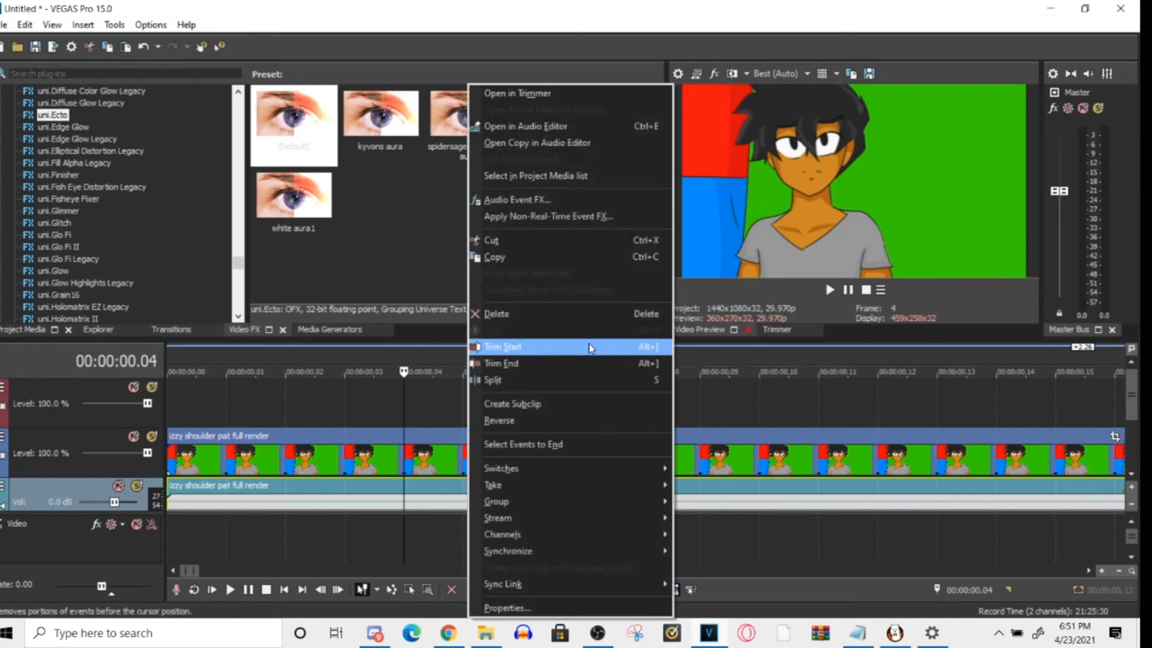
drag(264, 485, 205, 479)
key(ctrl+z)
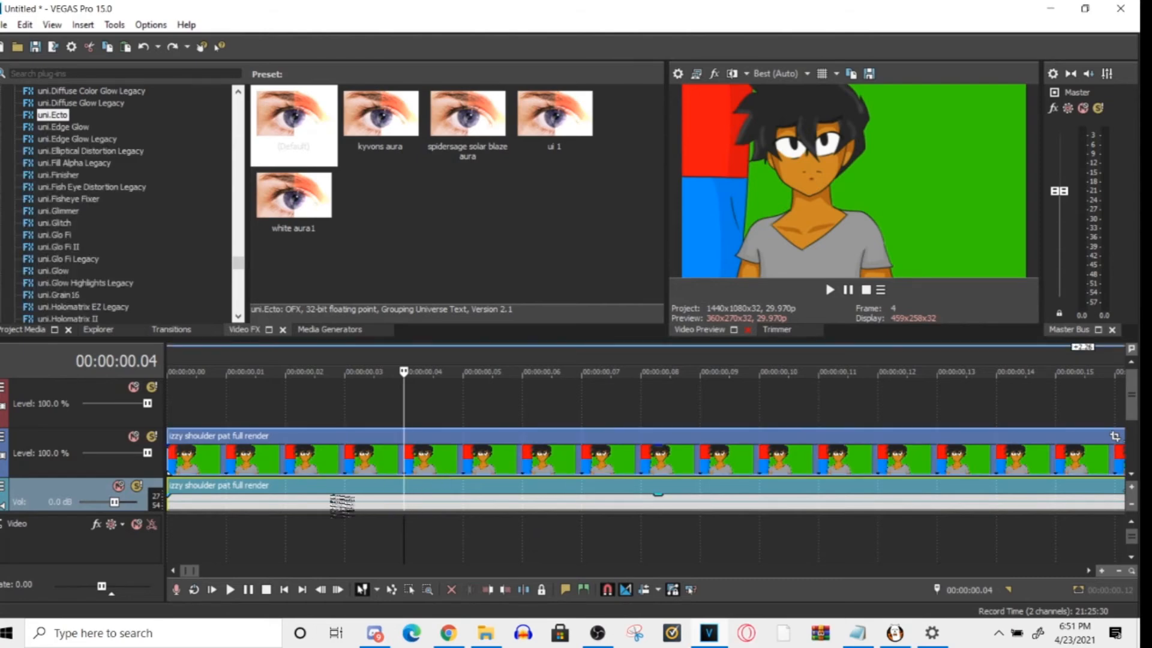
- Delete only the audio event of izzy shoulder pat full render and play the remaining video briefly
click(327, 465)
click(332, 483)
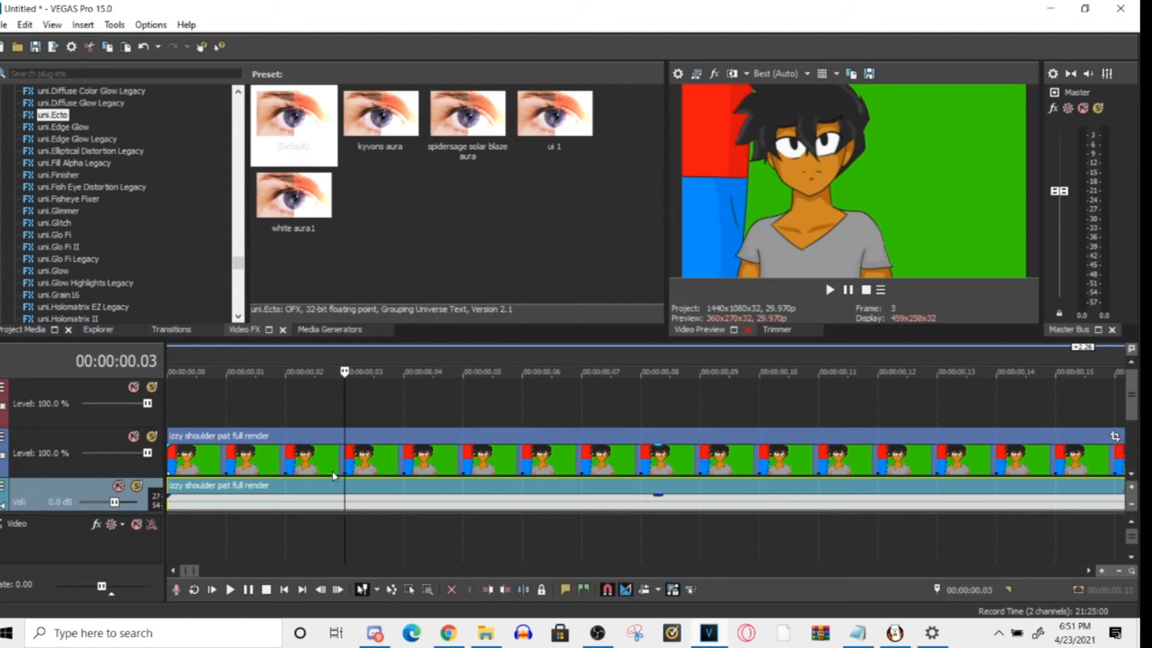
right_click(339, 502)
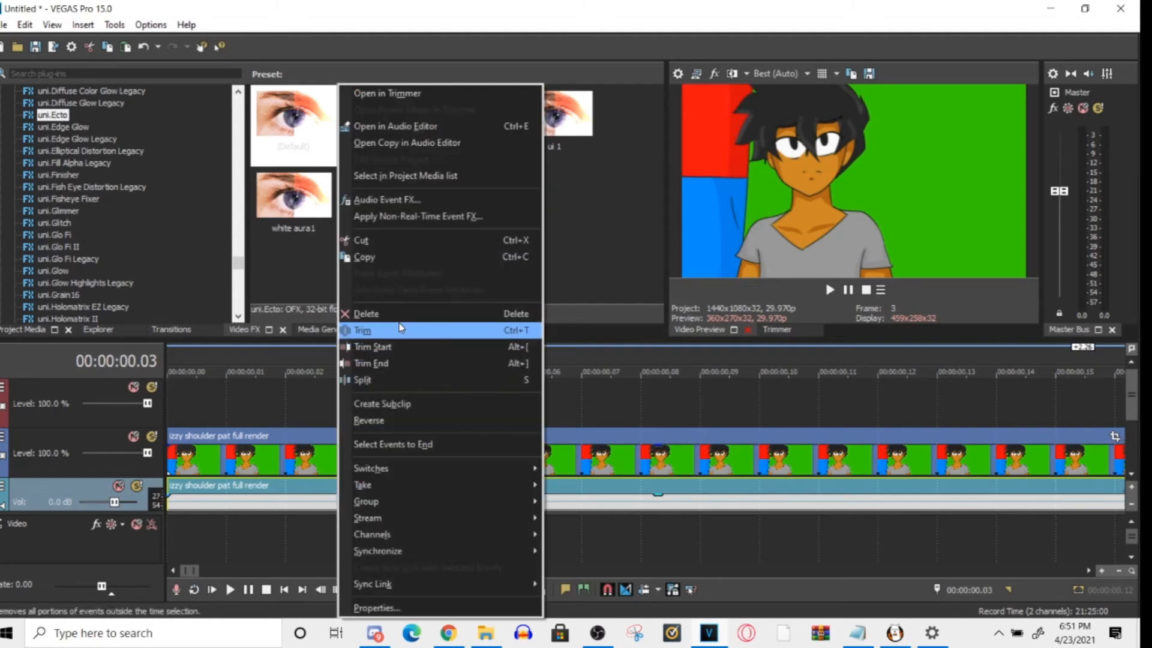
click(399, 313)
click(354, 465)
key(space)
key(space)
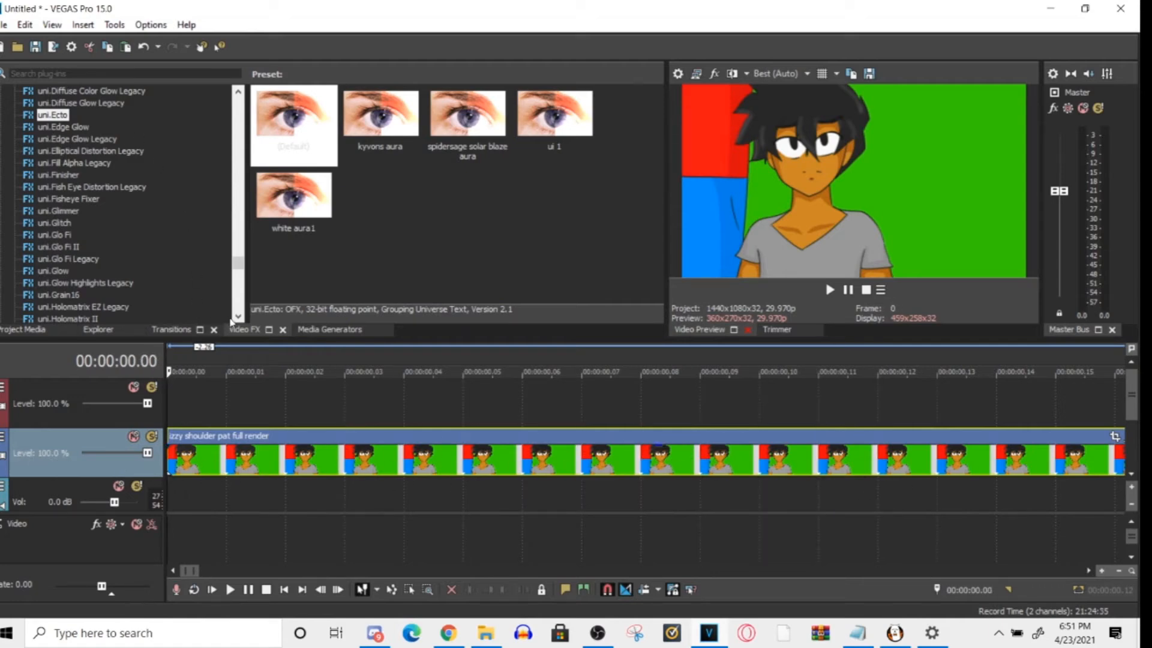
- Try to find a "key" plug-in in the clip's Video Event FX chooser, then cancel and close the effect window
scroll(384, 510, down, 5)
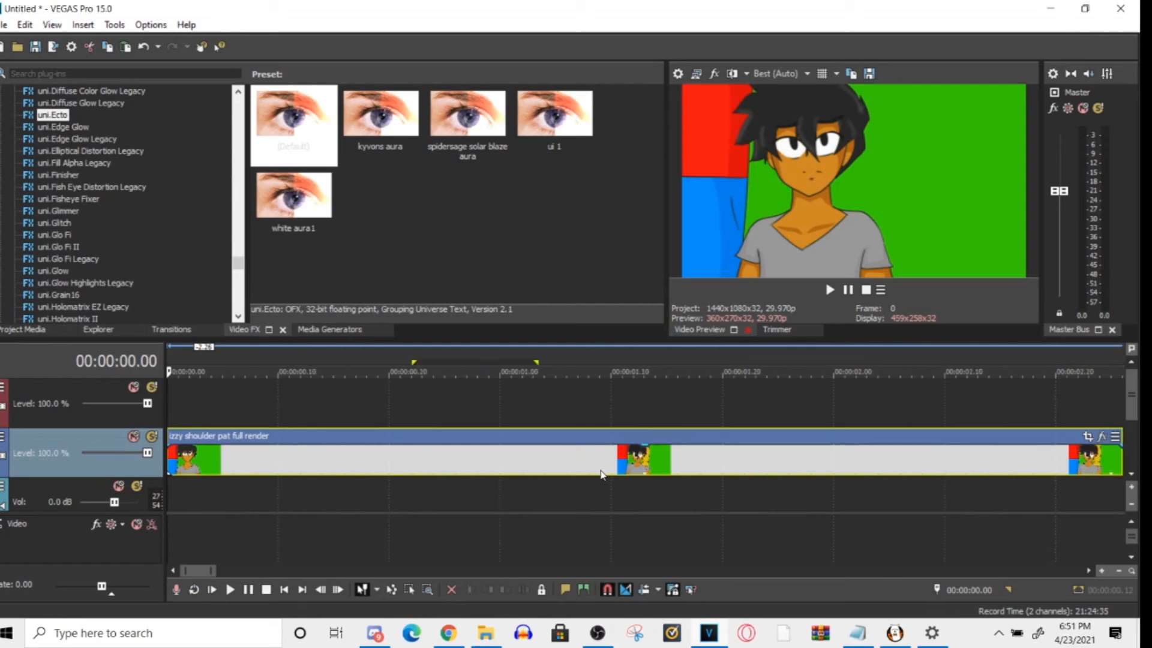
scroll(601, 474, down, 2)
click(626, 436)
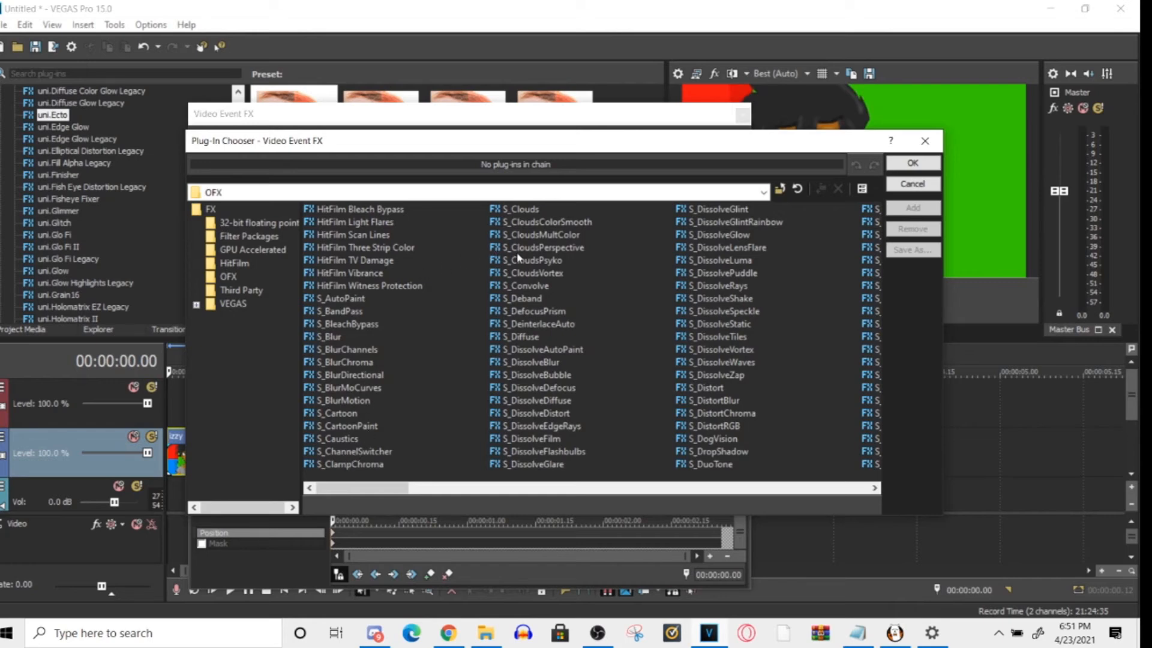
click(478, 489)
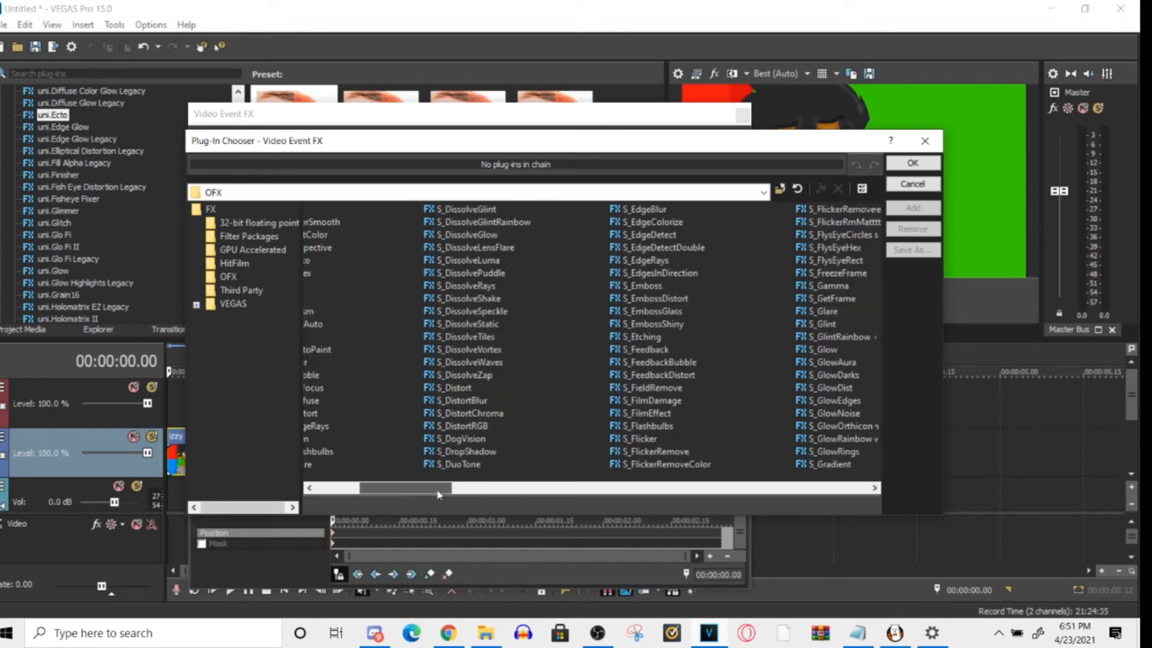
drag(470, 489, 256, 433)
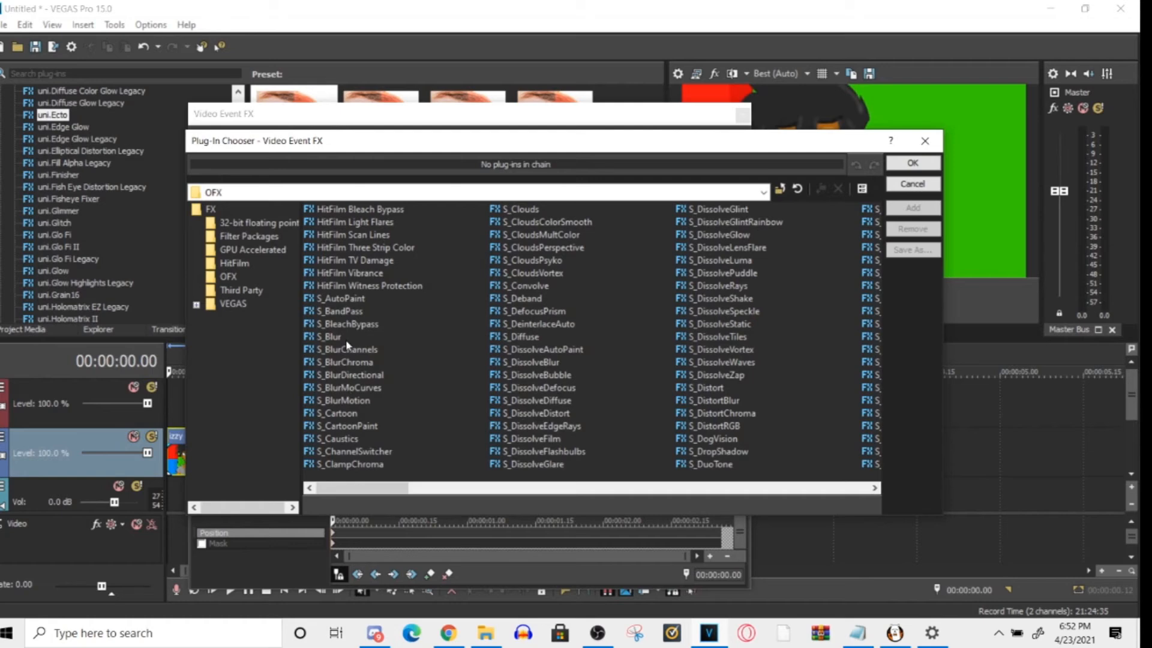
click(468, 192)
text(key)
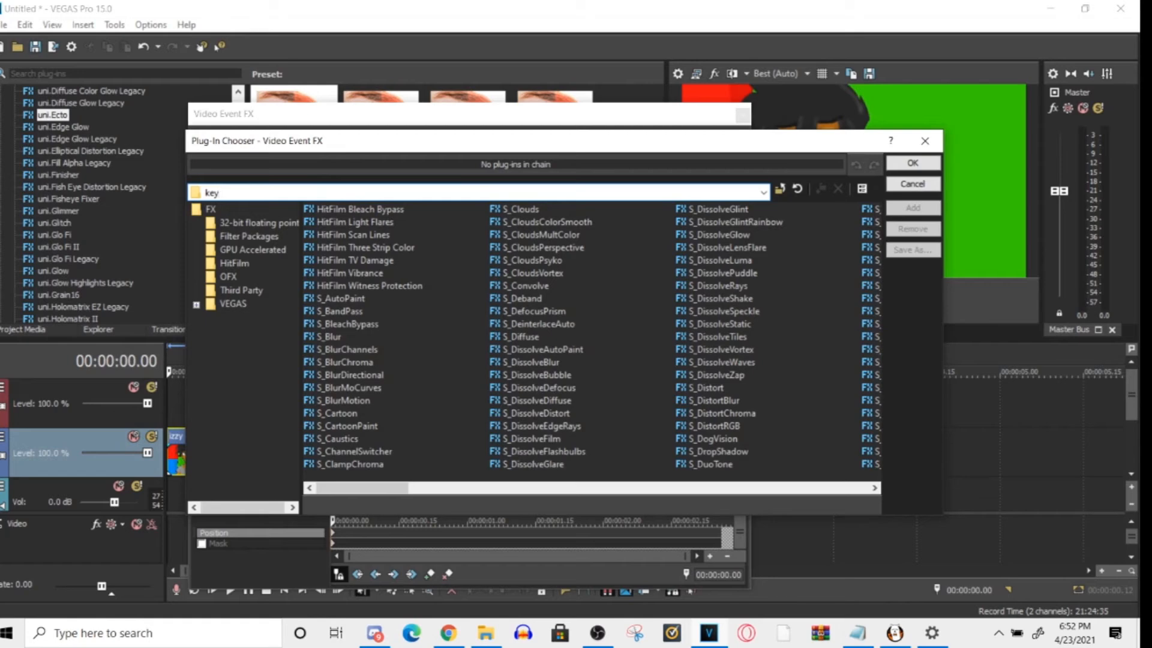
click(894, 190)
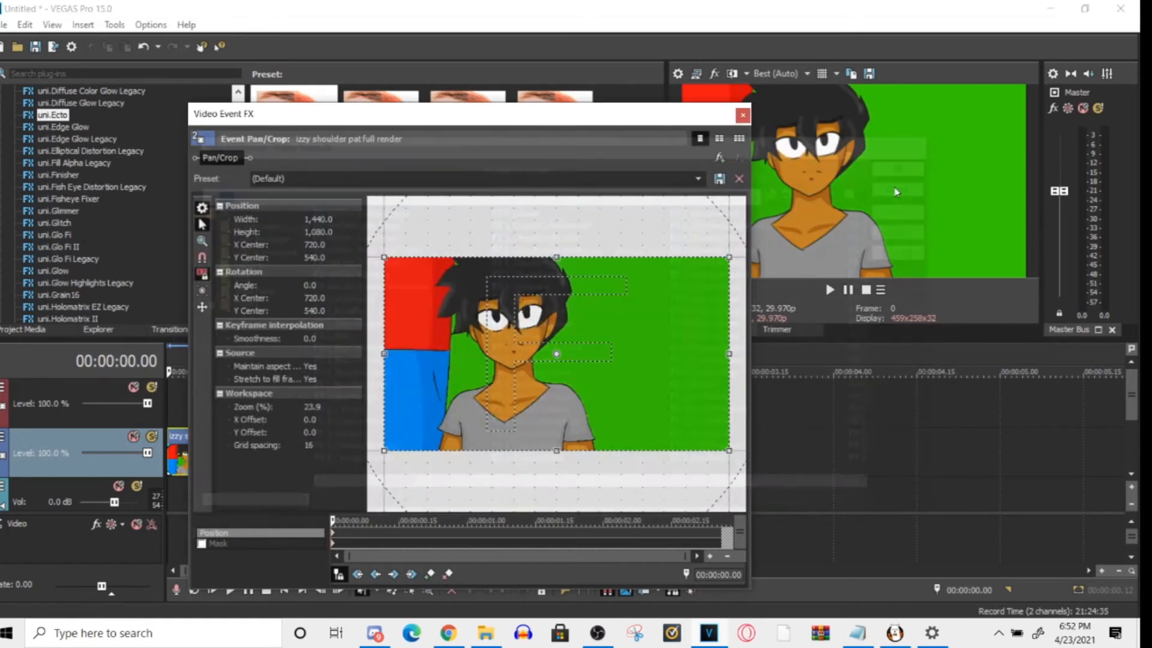
click(743, 115)
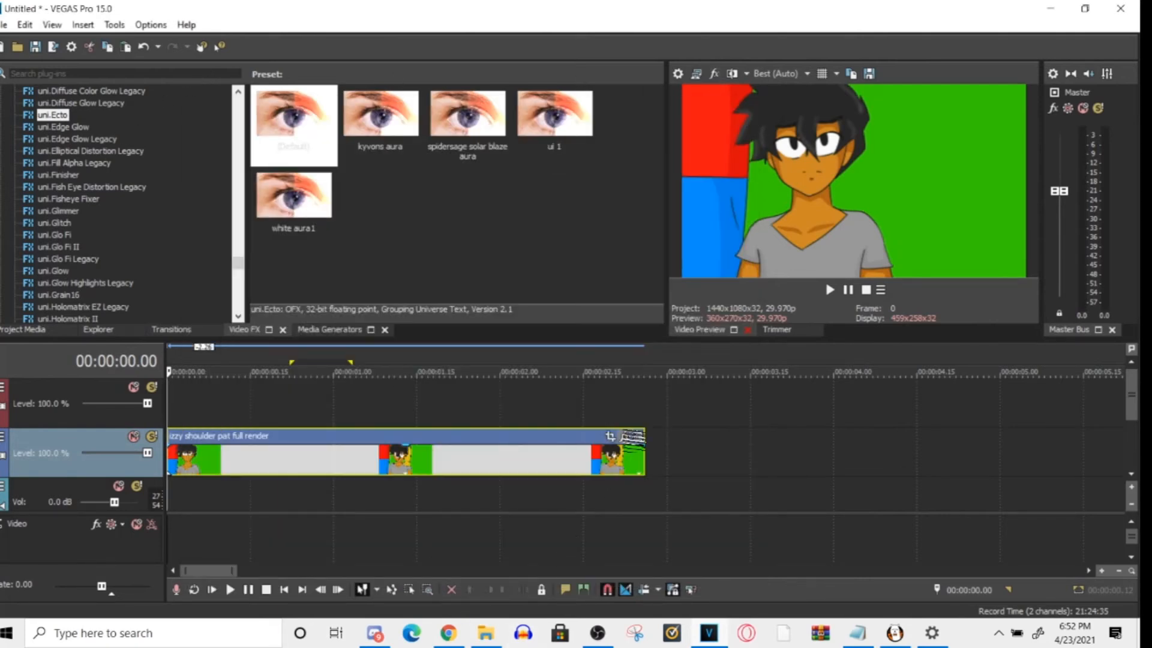
- Search the video effects for "chr" and apply the Chroma Keyer's Green Screen preset to the izzy shoulder pat clip
click(66, 73)
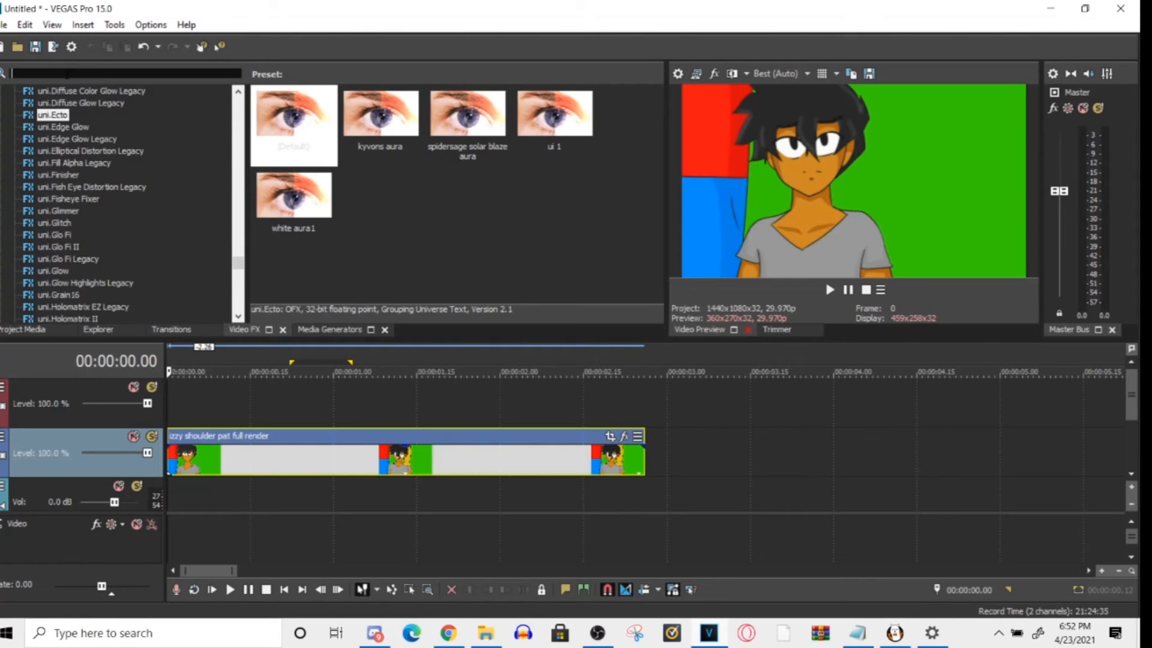
text(chr)
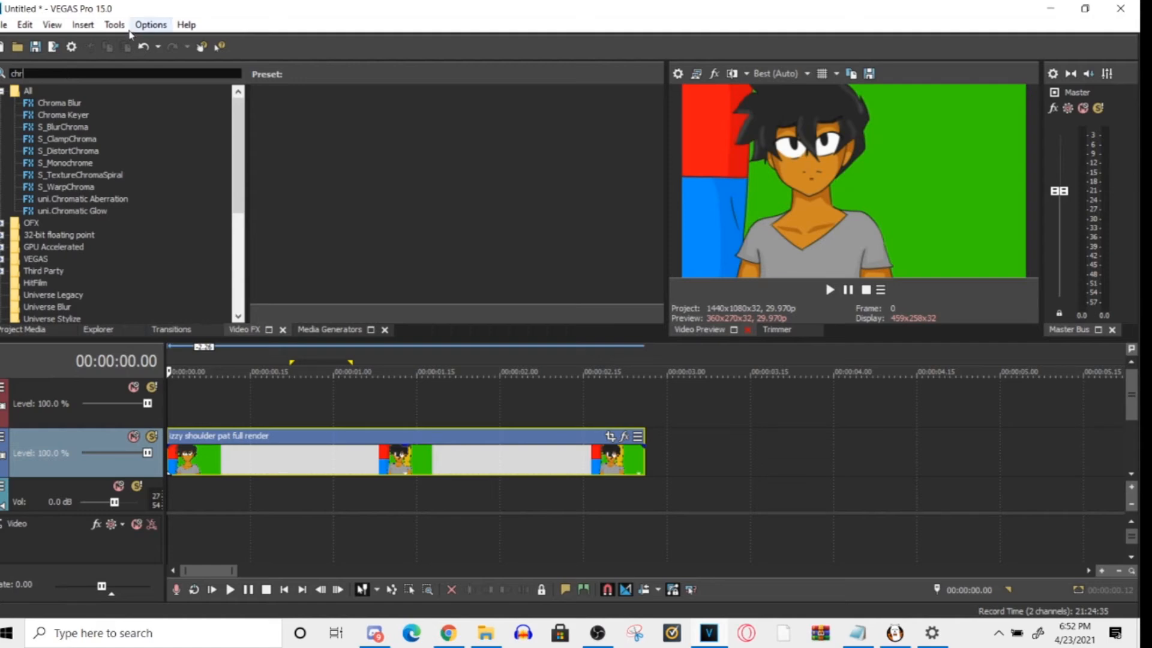
click(84, 115)
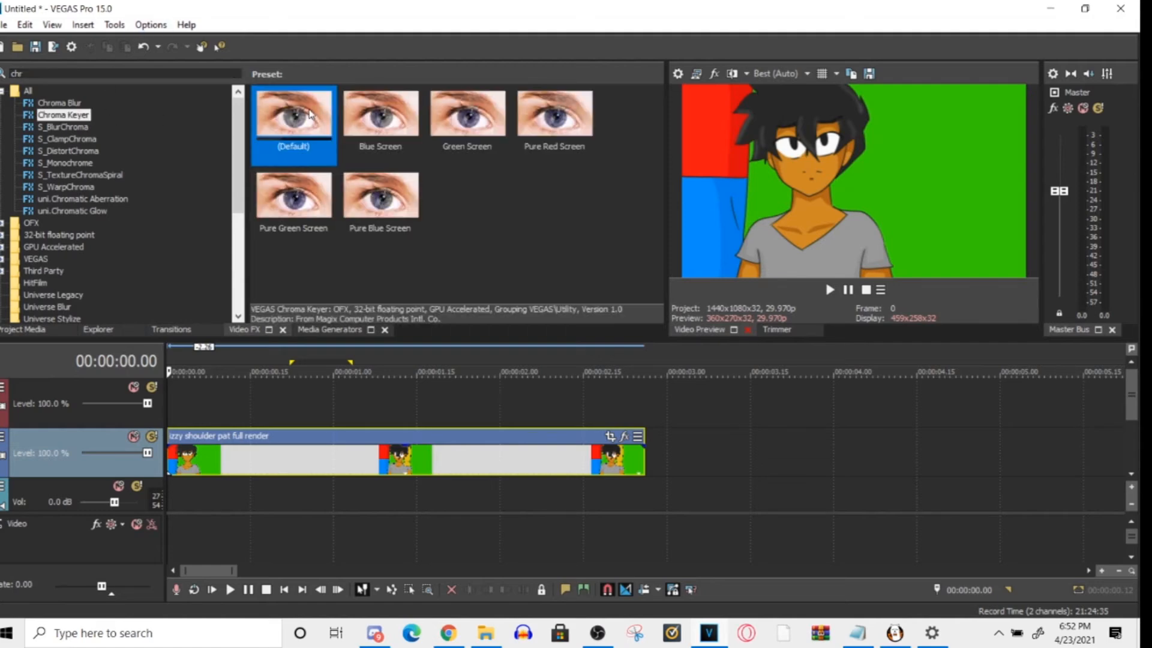
drag(488, 120, 472, 460)
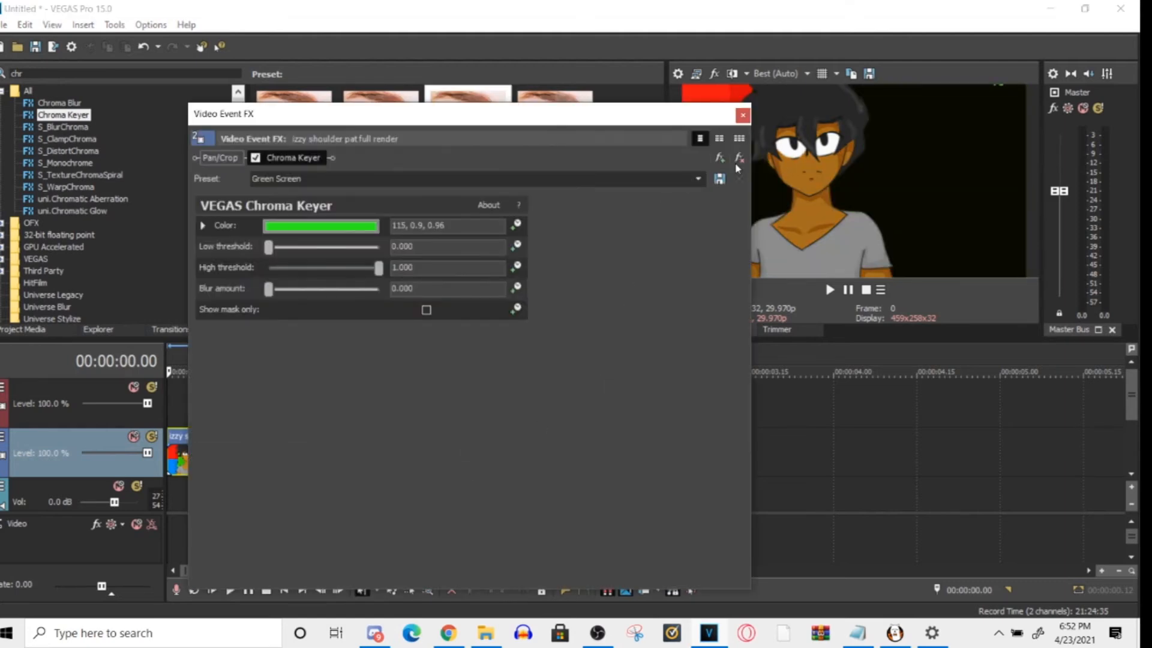
- Move the effect window clear of the preview and check the keyed clip with the cursor at 00:00:01.22
drag(649, 113, 553, 238)
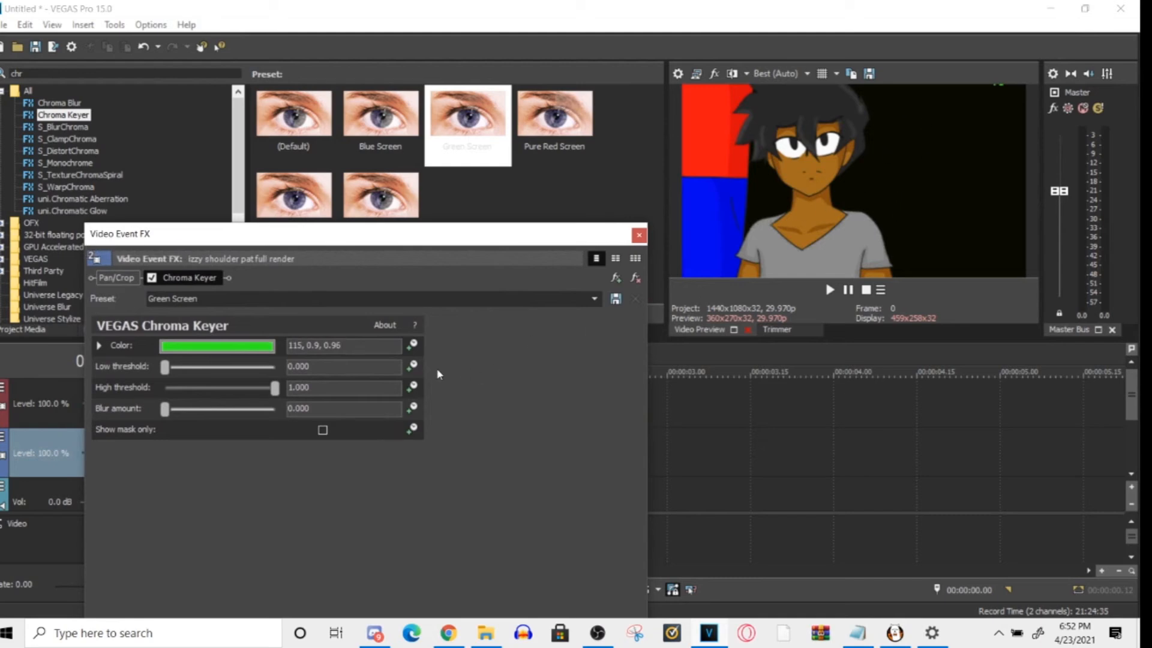
drag(522, 246, 1137, 327)
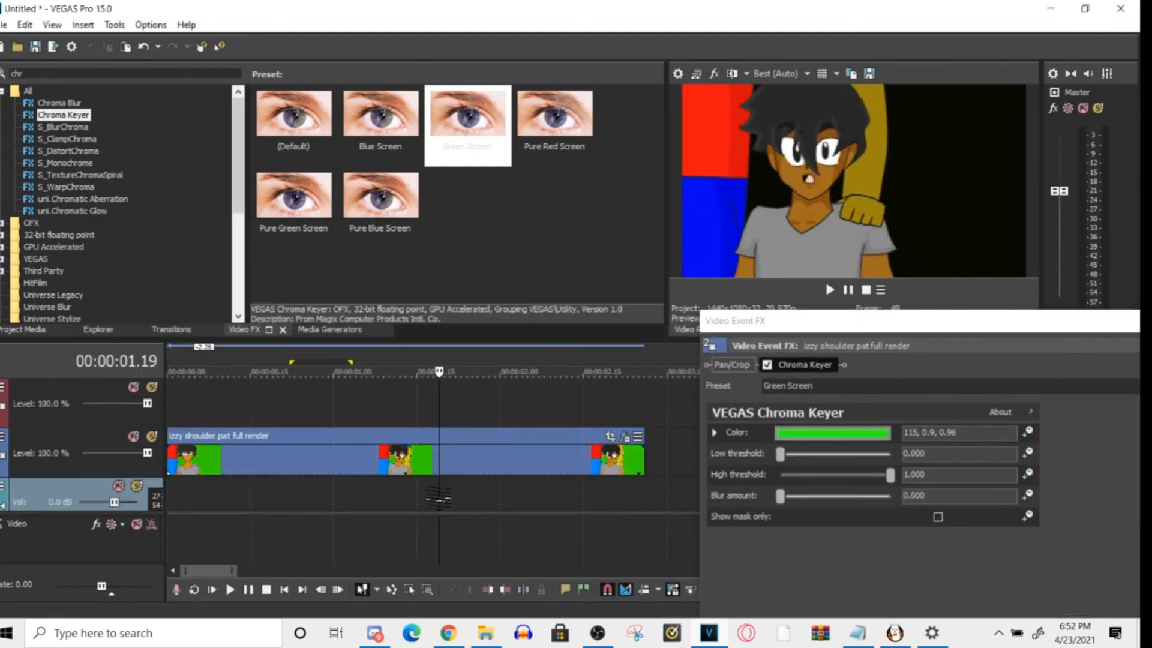
drag(438, 499, 454, 499)
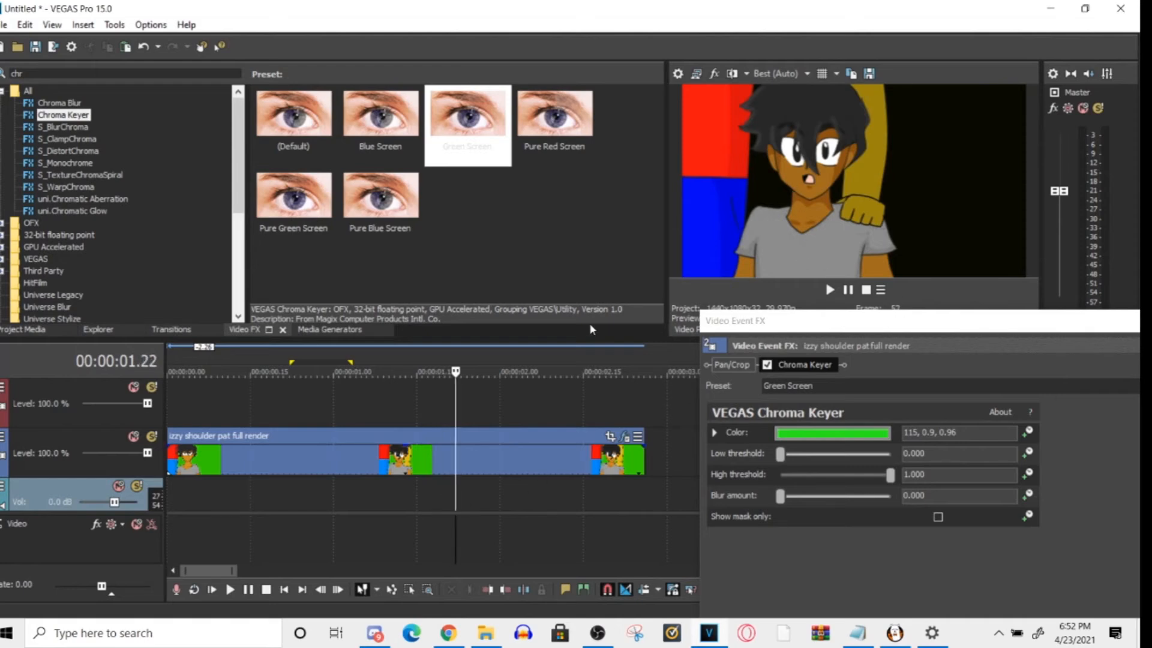
- Play the keyed clip briefly, lower the Chroma Keyer's high threshold to 0.429, and close the effect window
key(space)
key(space)
drag(864, 319, 612, 163)
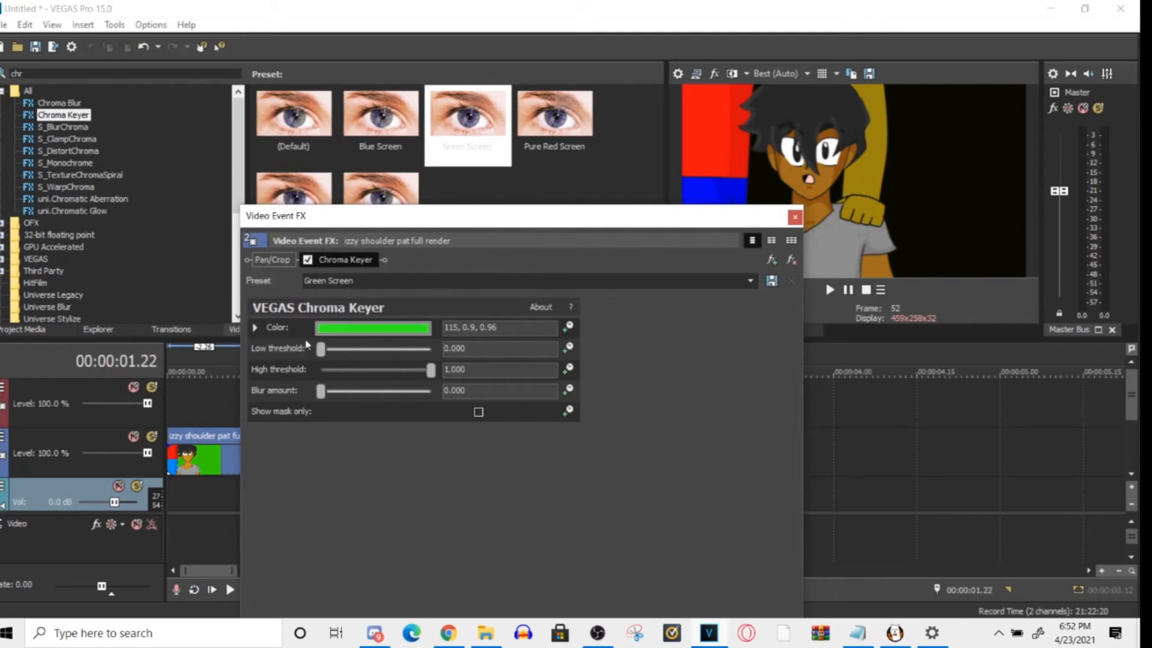
mouse_move(332, 354)
mouse_down()
mouse_move(382, 354)
mouse_move(322, 353)
mouse_up()
drag(430, 369, 370, 378)
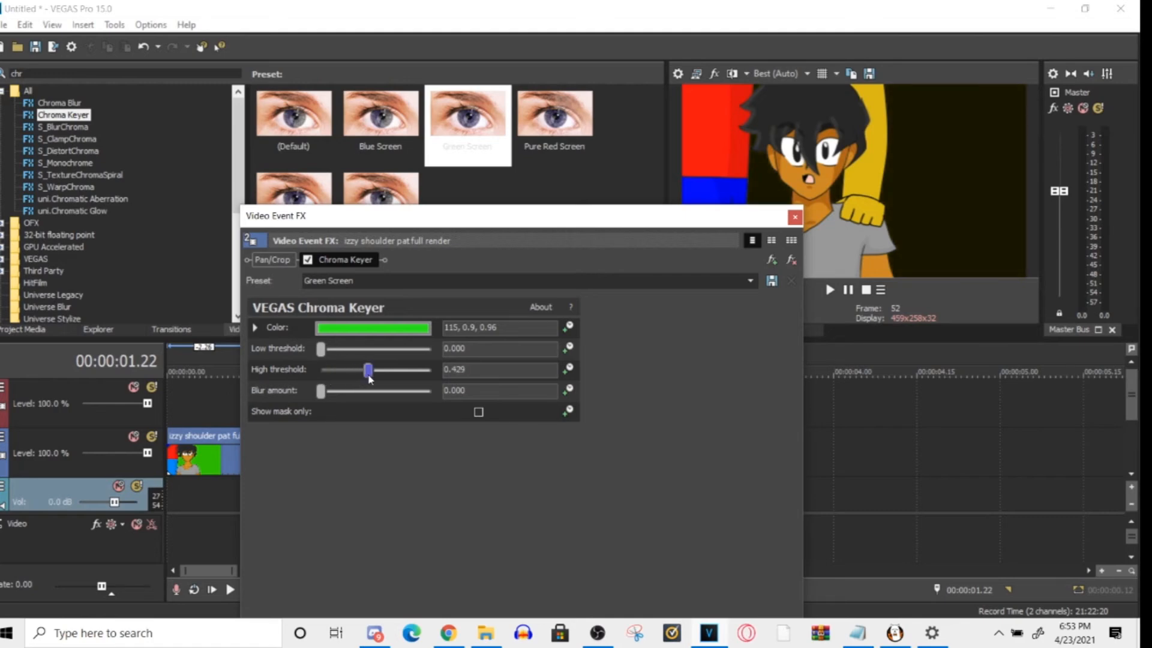
click(795, 217)
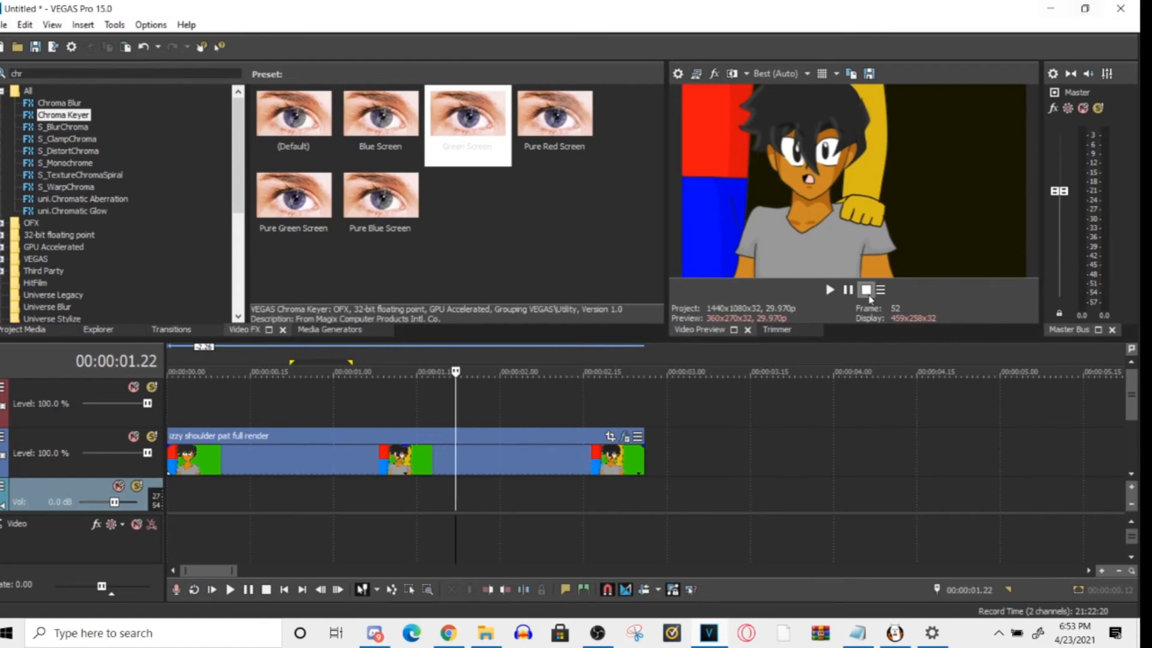
- Return the cursor to 00:00:00.00 and play the opening of the keyed clip a few times
drag(459, 489, 169, 501)
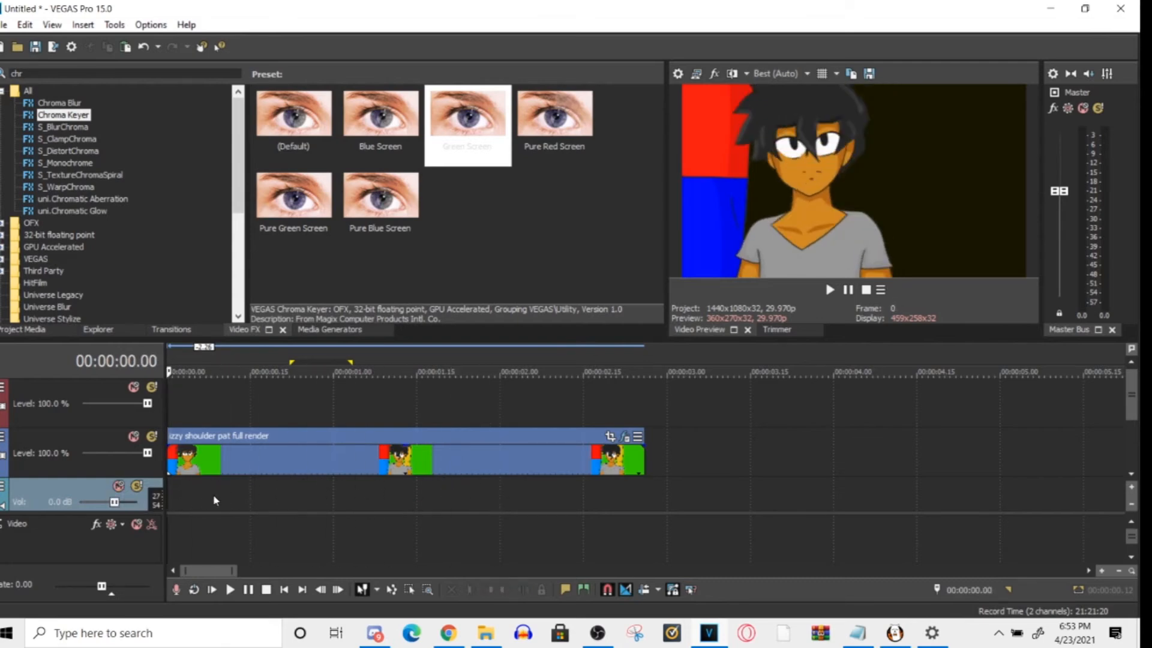
key(space)
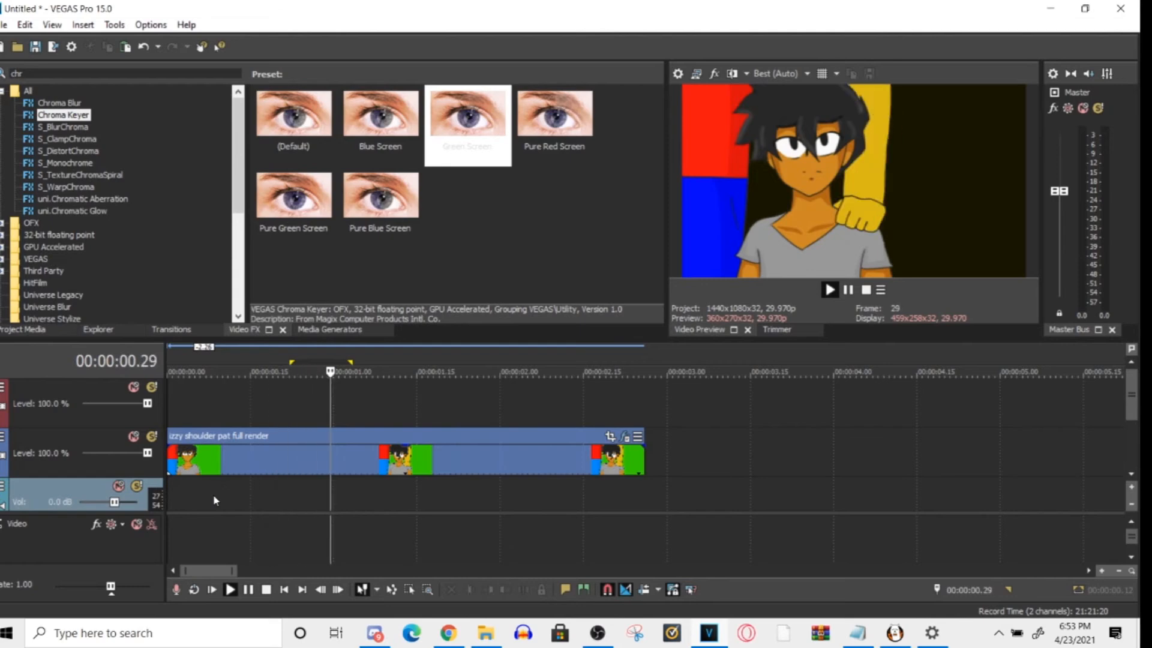
key(space)
key(space)
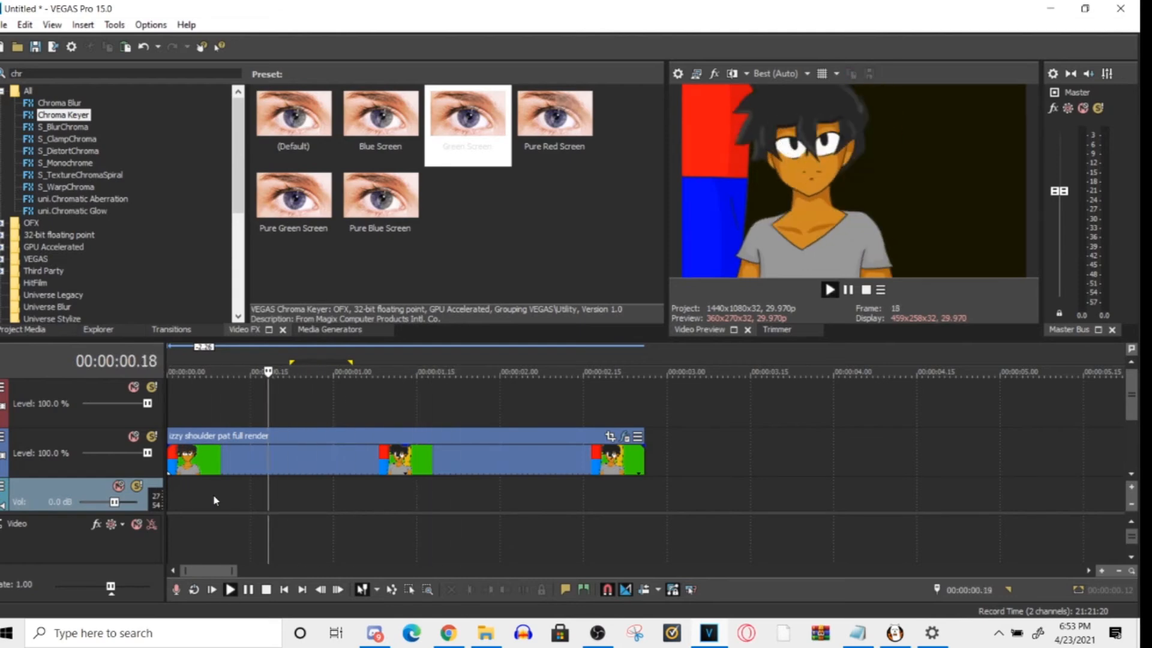
key(space)
key(space)
key(space)
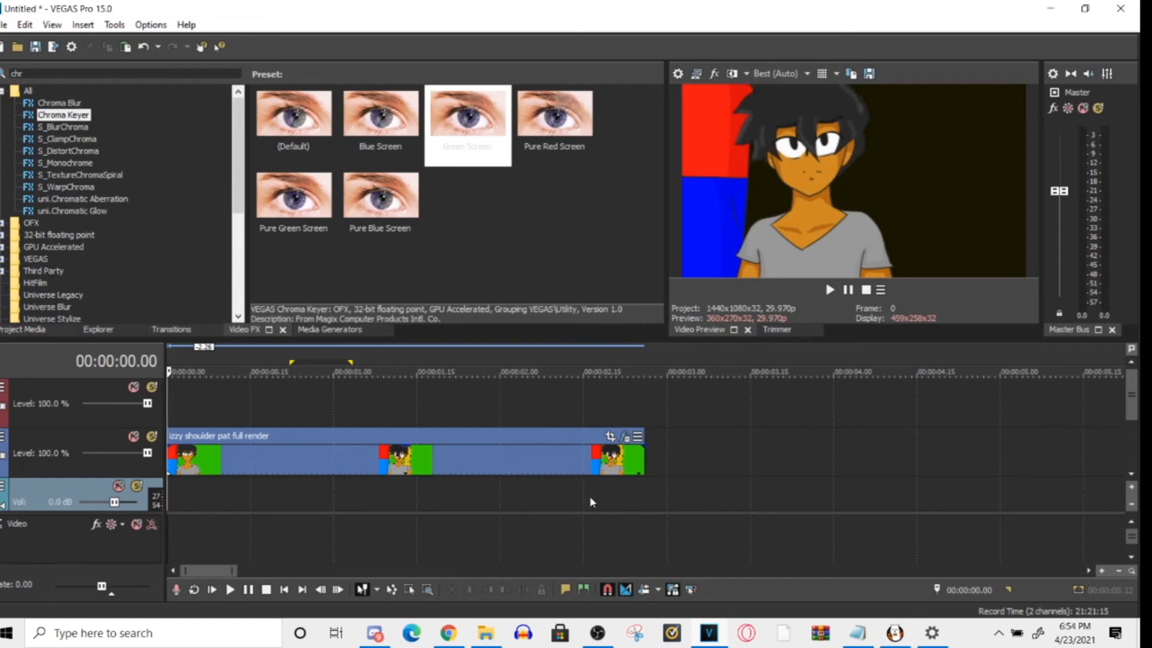
- Open Event Pan/Crop for the izzy shoulder pat clip and move its first position keyframe to the end of the clip
click(609, 438)
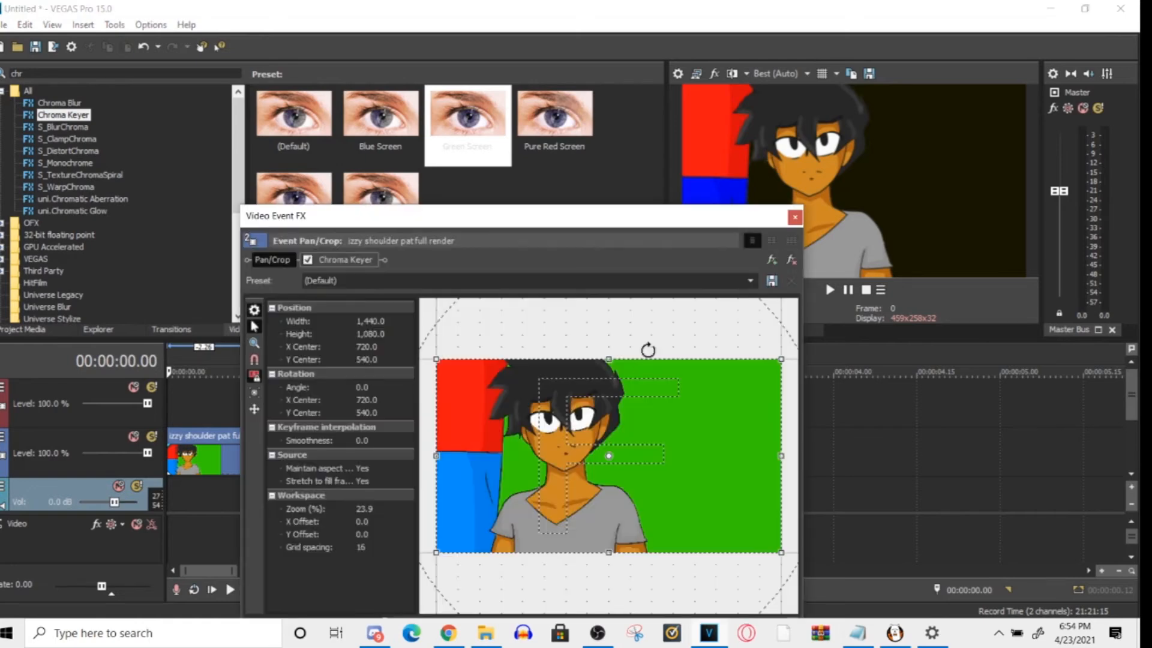
drag(603, 221, 482, 25)
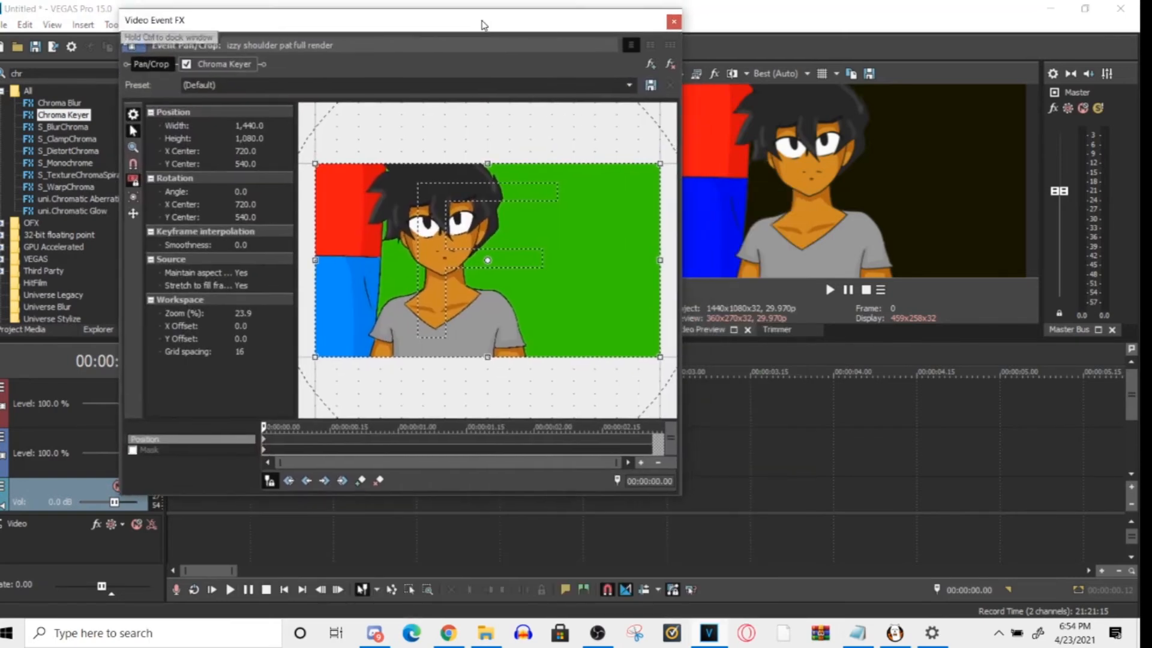
click(318, 449)
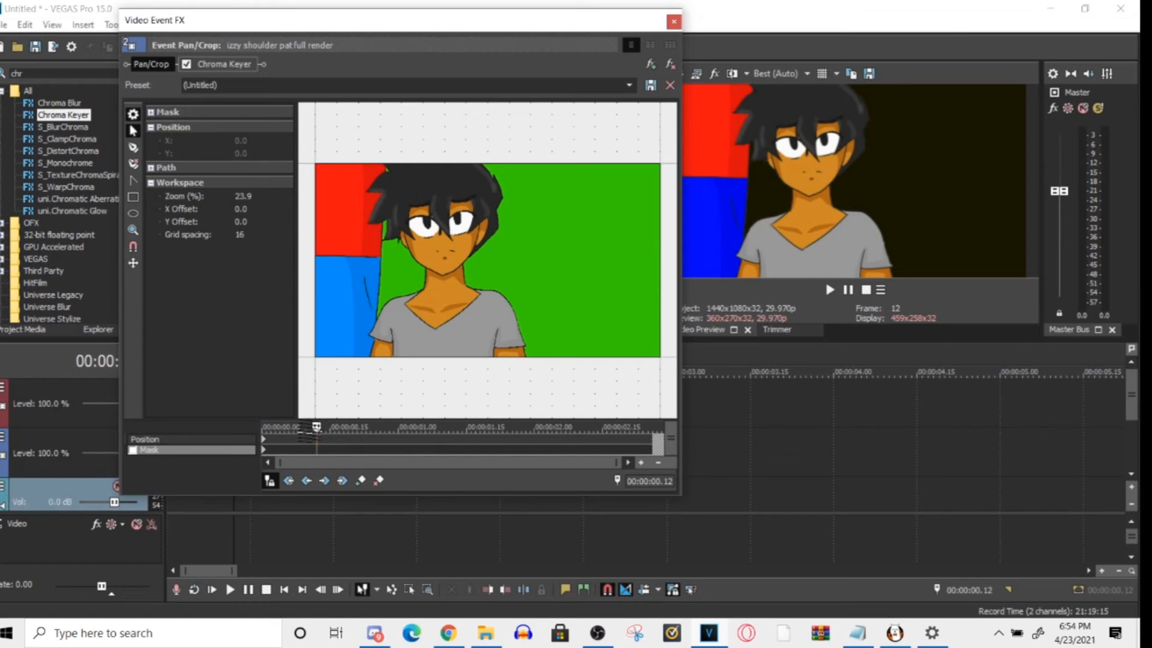
drag(538, 30, 491, 45)
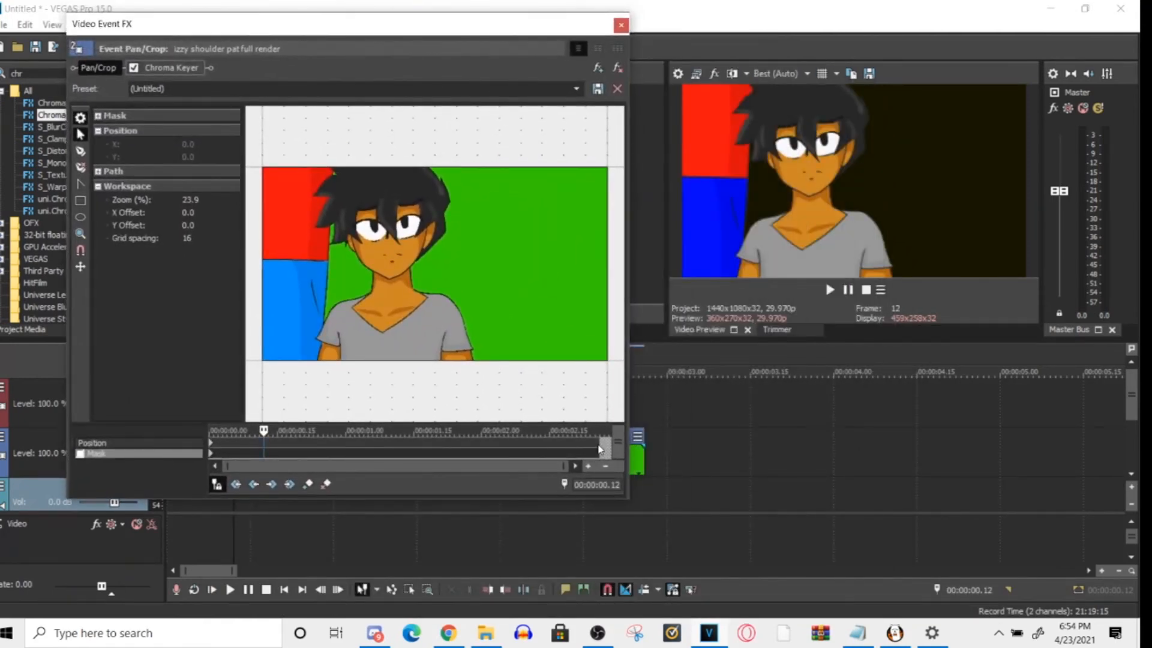
click(579, 444)
click(211, 443)
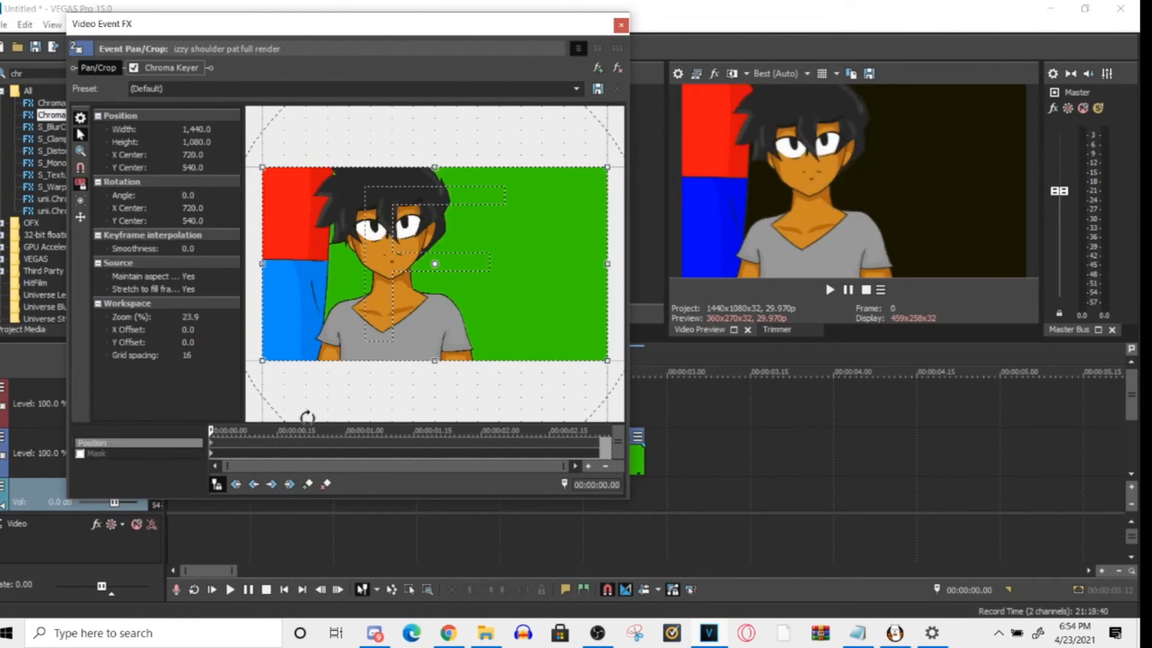
drag(212, 443, 604, 458)
- Copy the position keyframe at the clip's end and paste it at 00:00:01.07
right_click(600, 444)
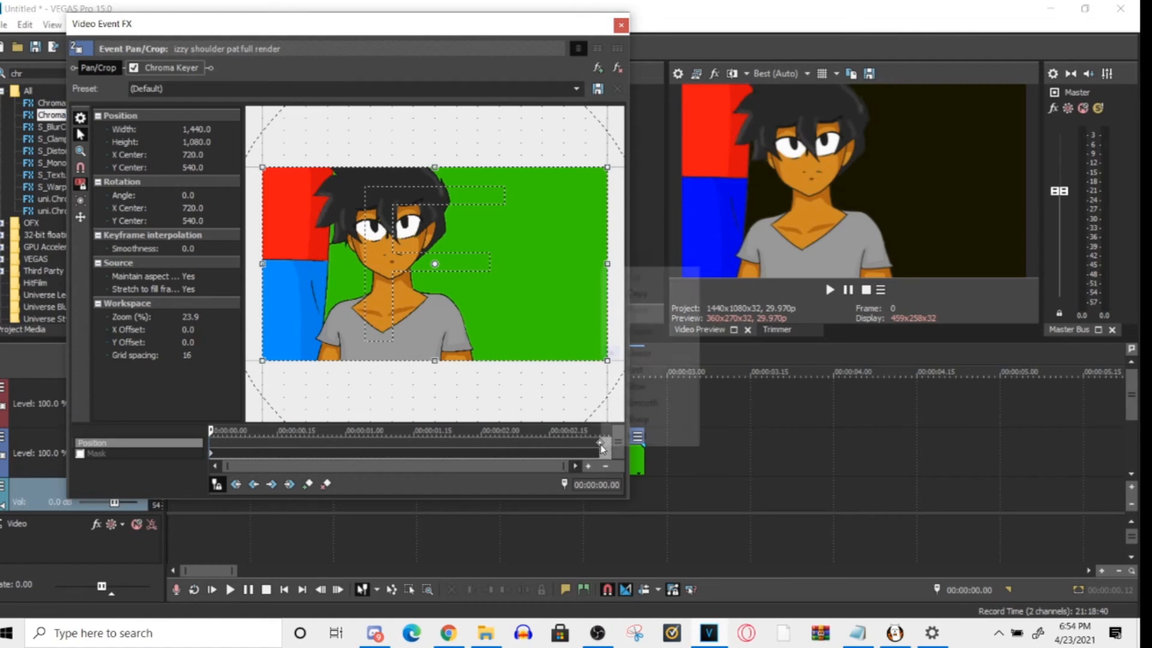
click(641, 294)
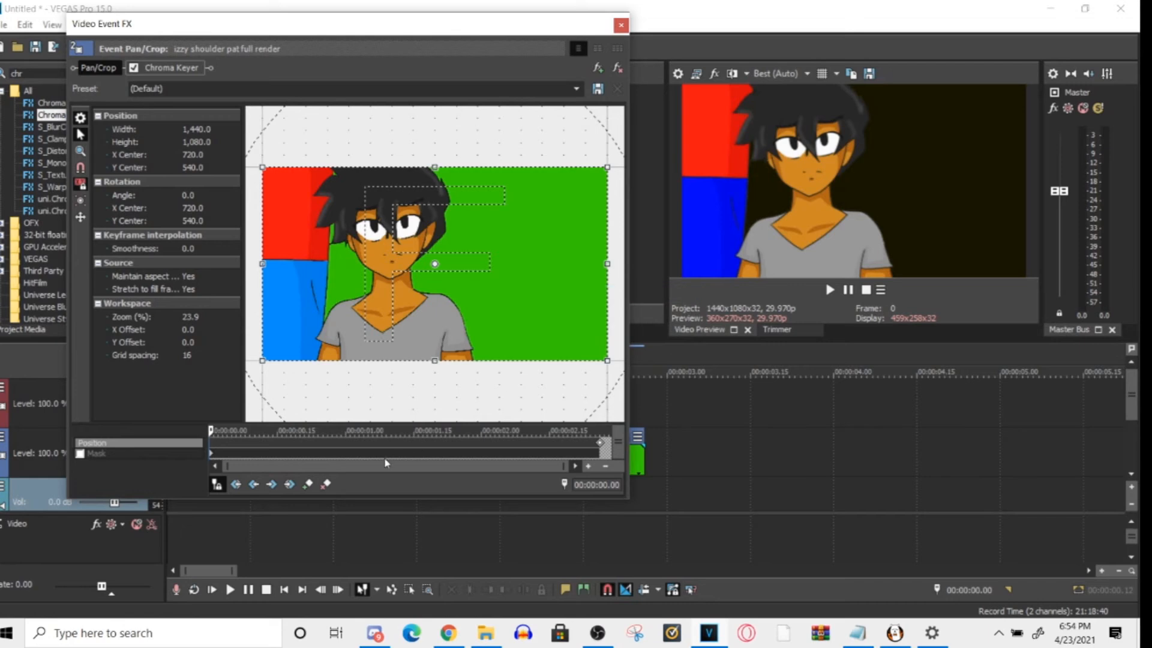
click(380, 444)
right_click(379, 445)
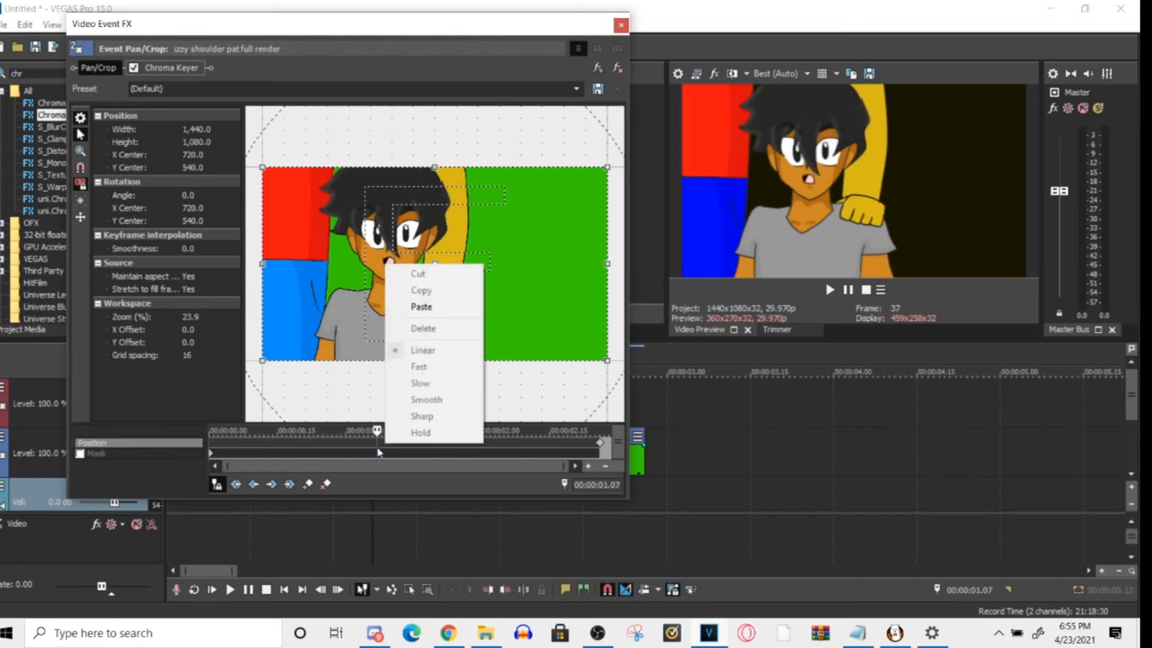
click(444, 309)
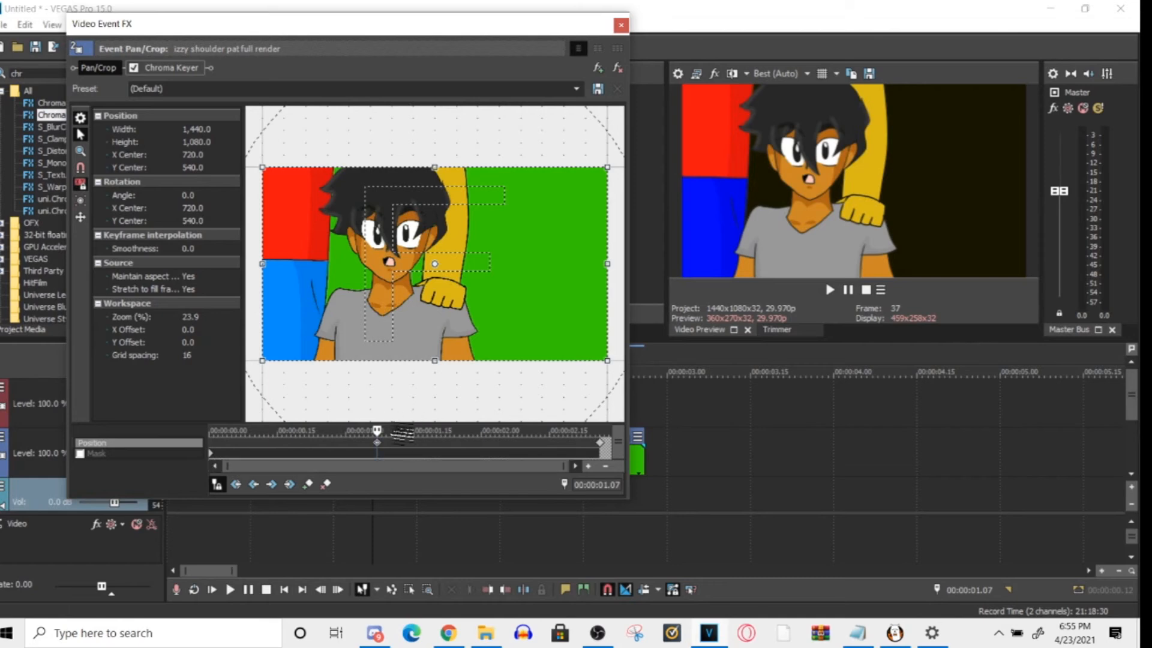
- Undo a free move of the crop frame, restrict movement to horizontal, shift the frame to X Center 1,501.0, and close Pan/Crop
drag(398, 336, 427, 333)
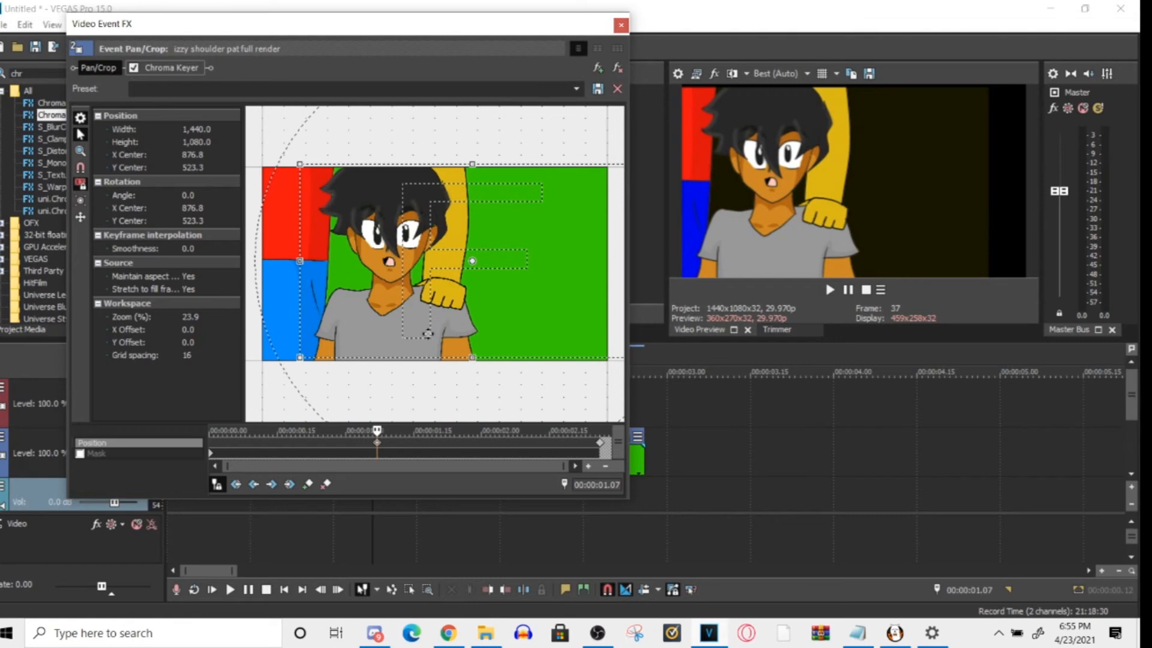
key(ctrl+z)
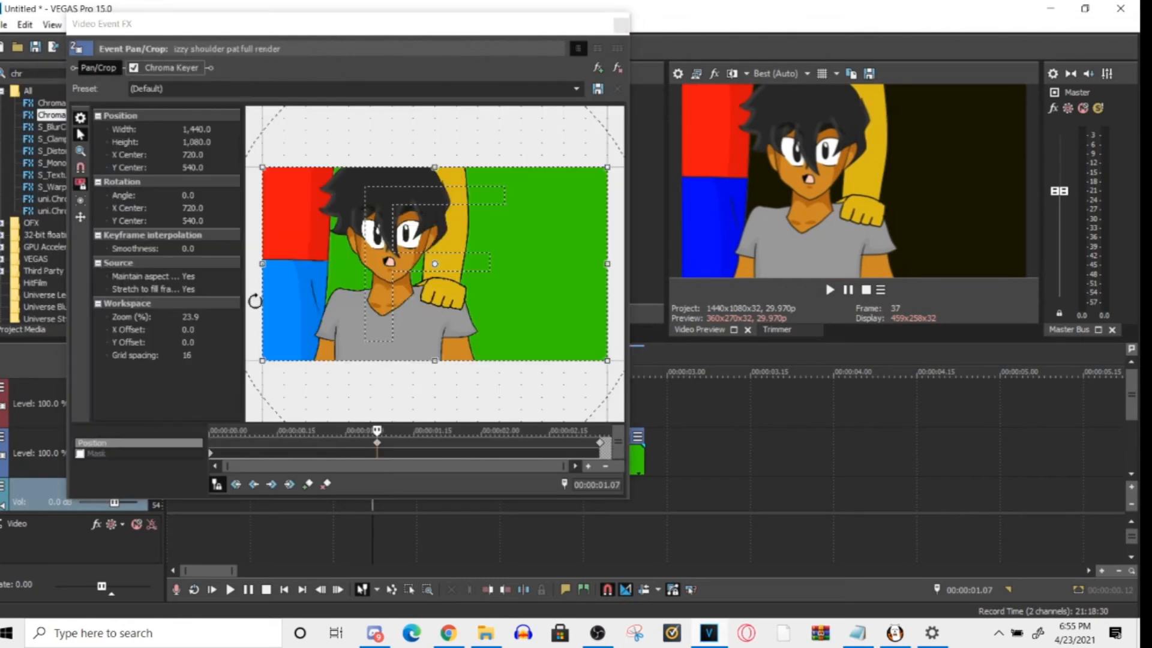
click(80, 217)
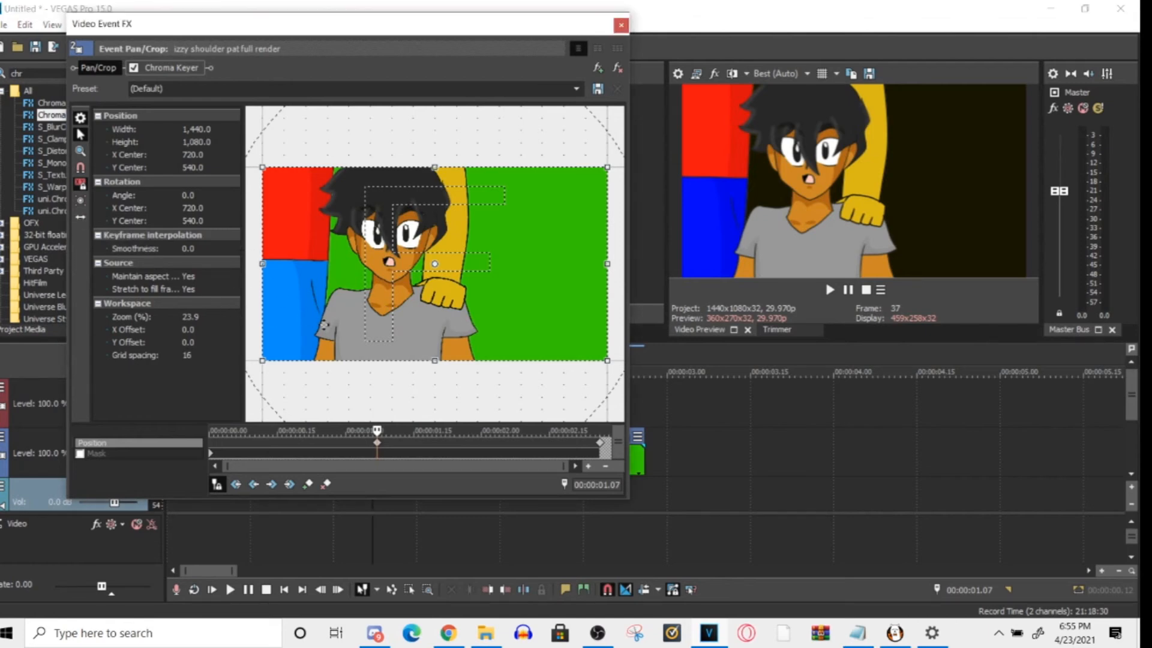
drag(398, 319, 598, 308)
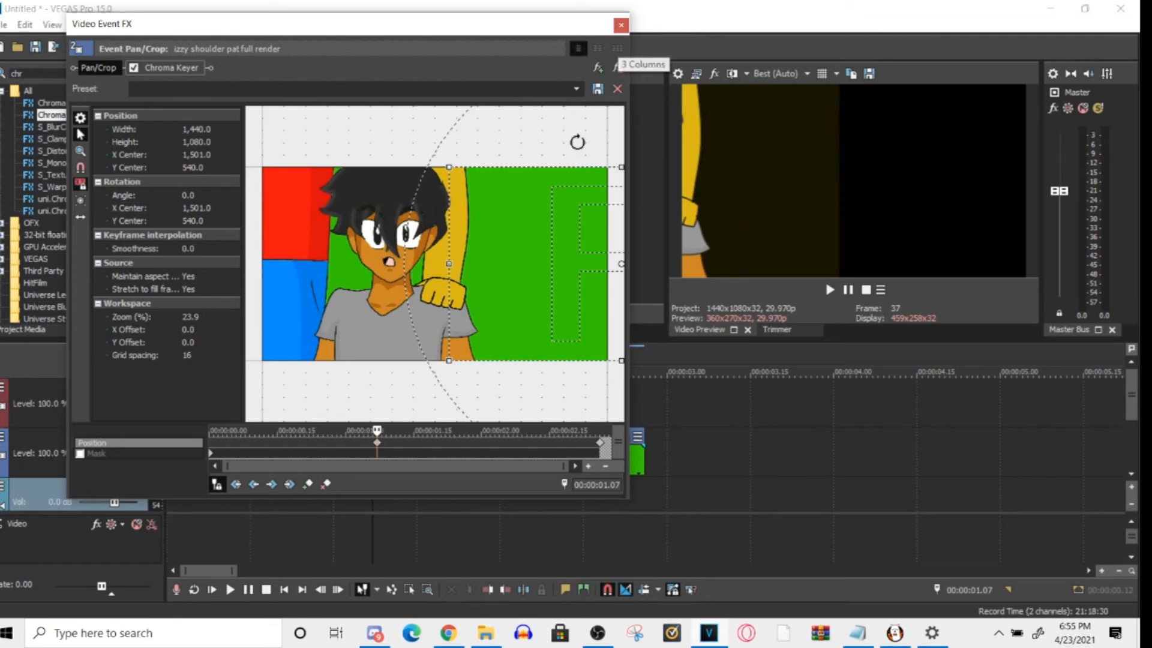
click(620, 26)
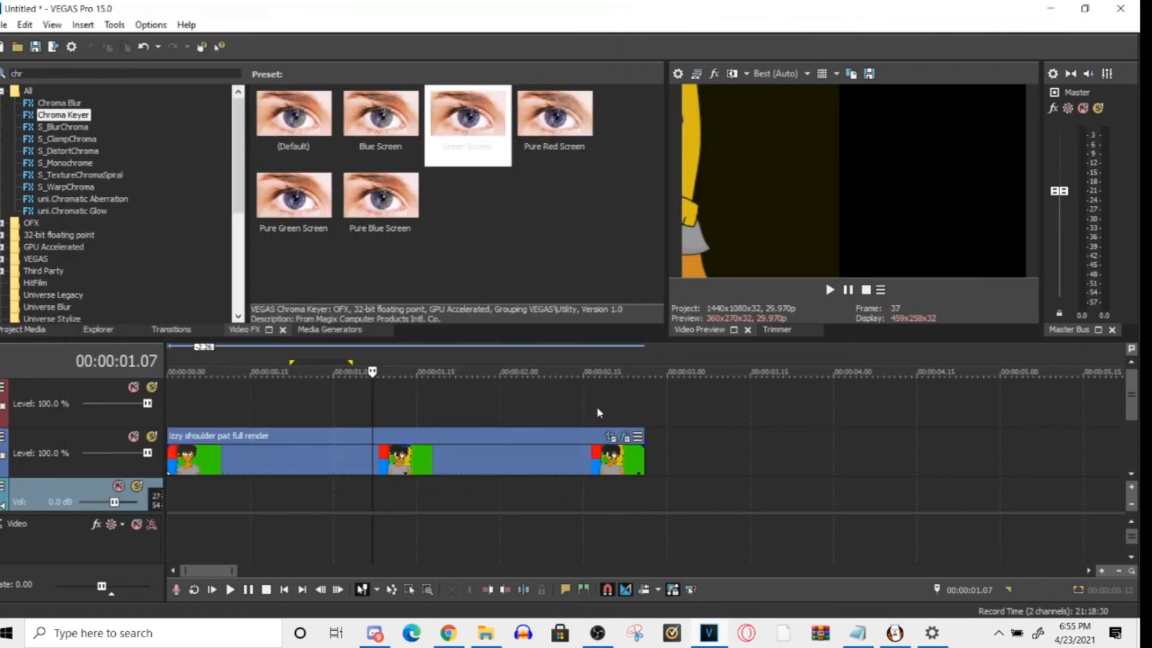
- Set the Chroma Keyer's high threshold to 0.653 and its low threshold slightly below 0.612, and close the effect window
click(624, 437)
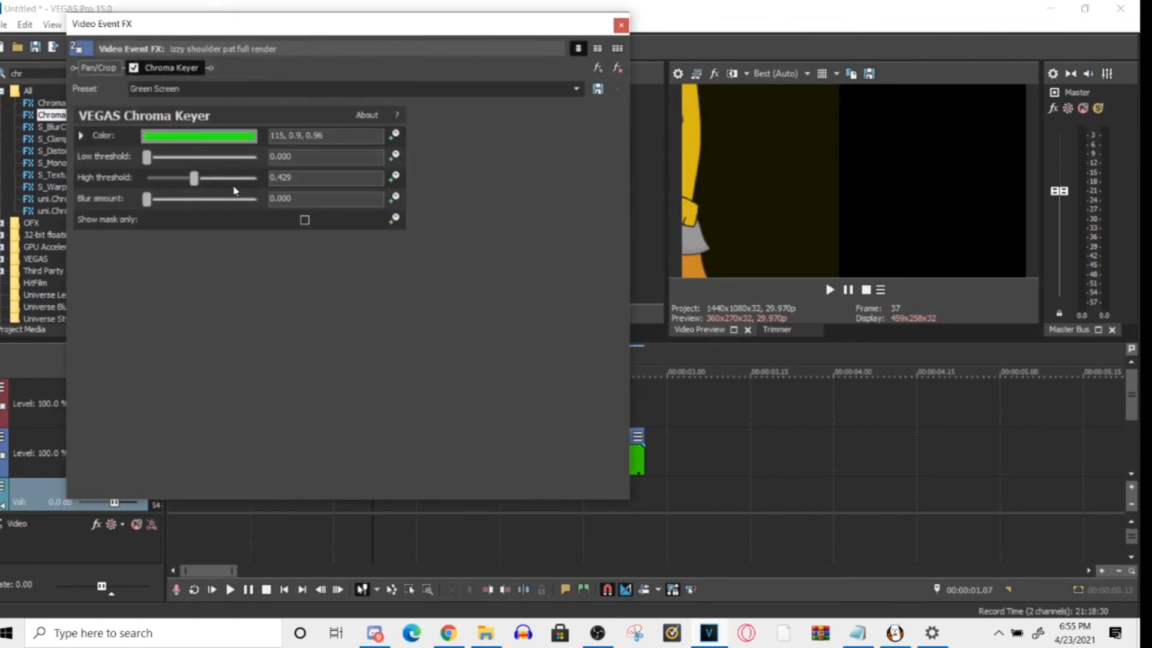
drag(194, 183, 218, 183)
drag(150, 157, 220, 176)
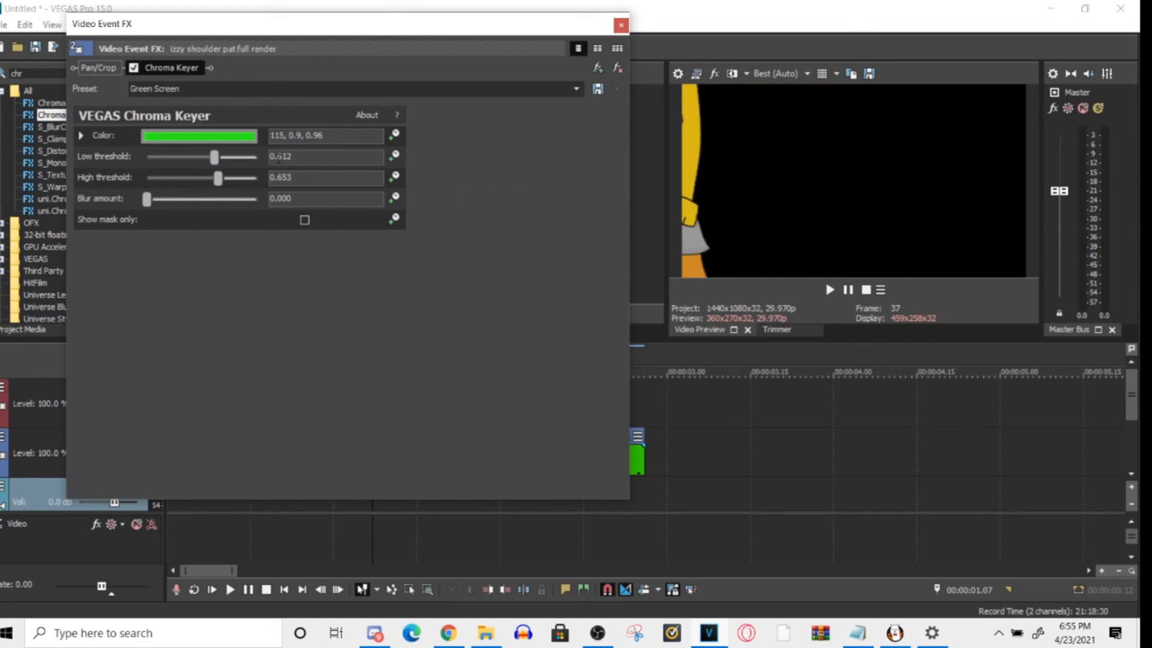
mouse_move(215, 158)
mouse_down()
mouse_move(149, 158)
mouse_move(253, 157)
mouse_move(203, 157)
mouse_up()
click(621, 25)
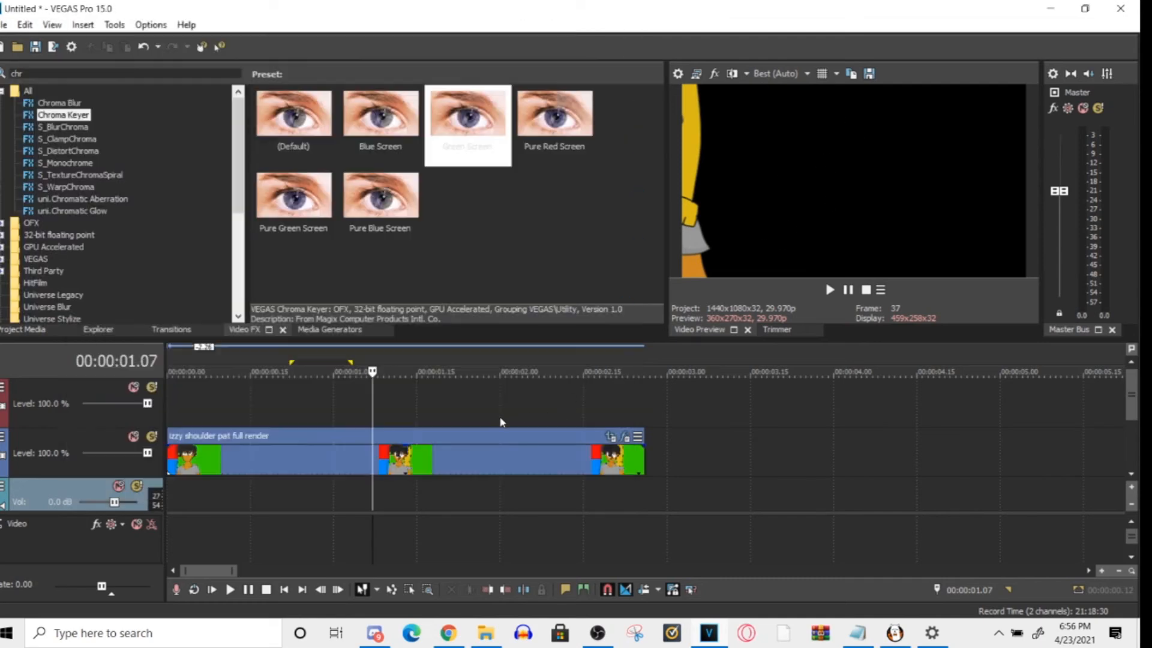
- Shift the crop frame at the 00:00:01.07 keyframe horizontally to X Center 1,711.2 and check the clip's end frame
click(625, 436)
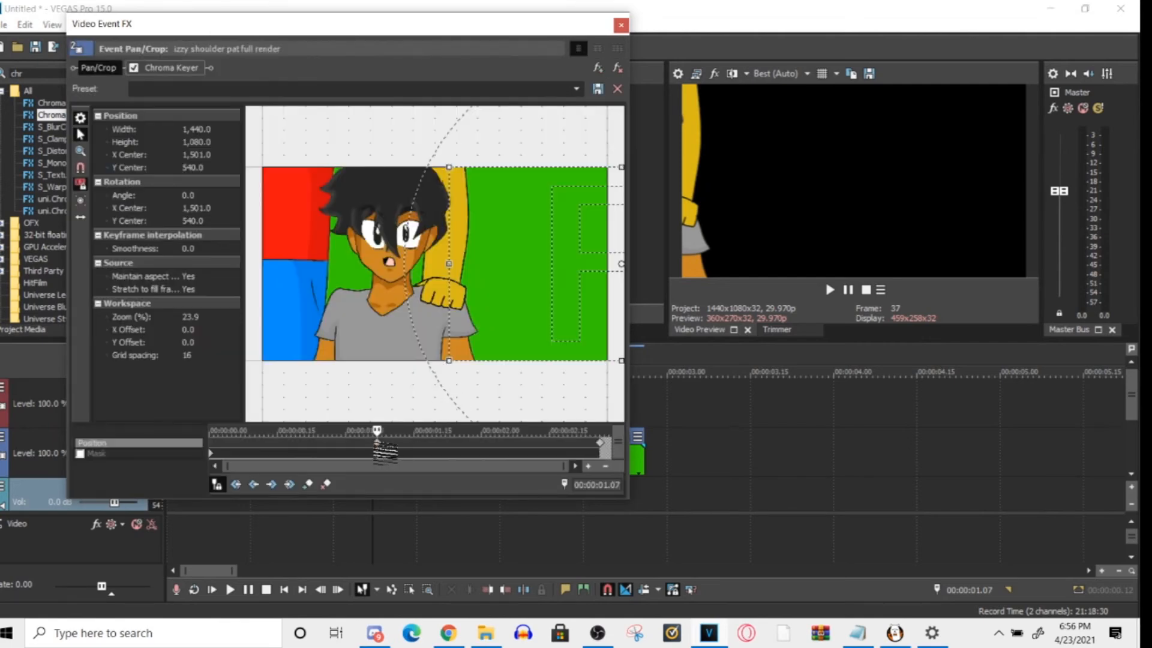
drag(502, 324, 466, 328)
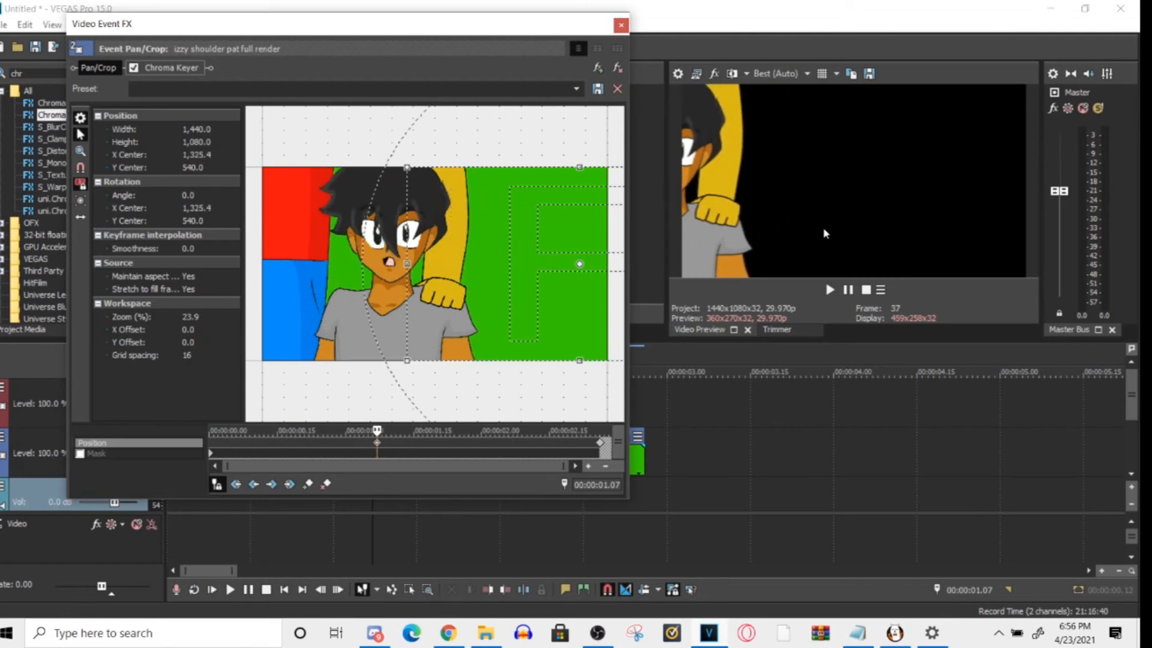
drag(501, 296, 585, 277)
click(422, 447)
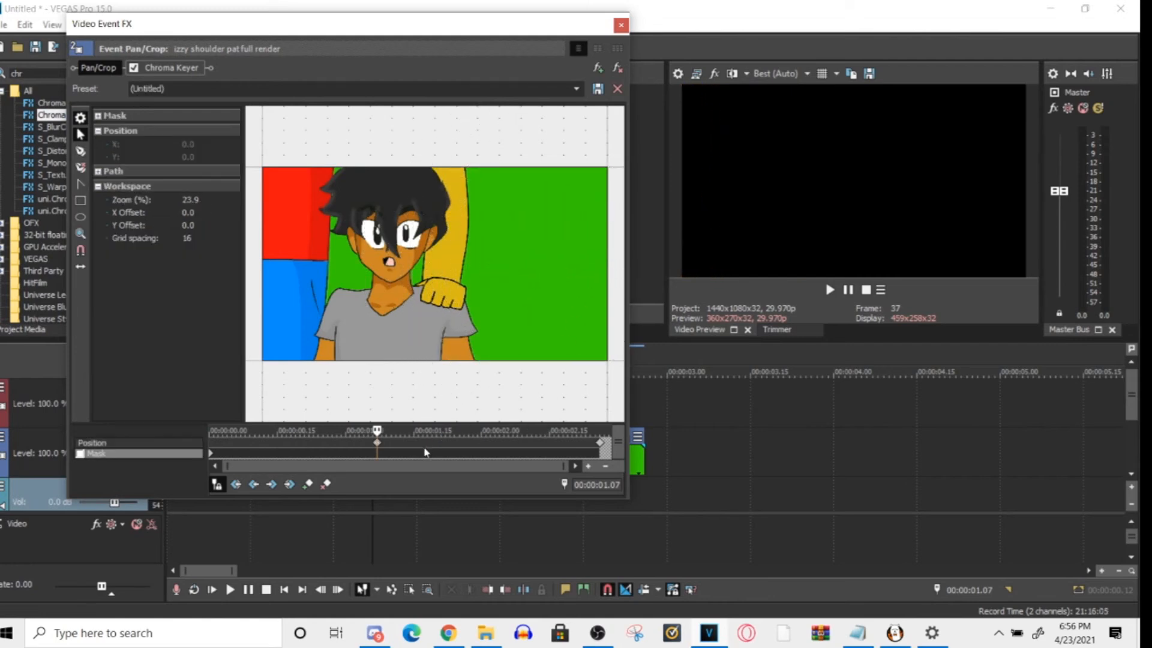
drag(422, 447, 654, 421)
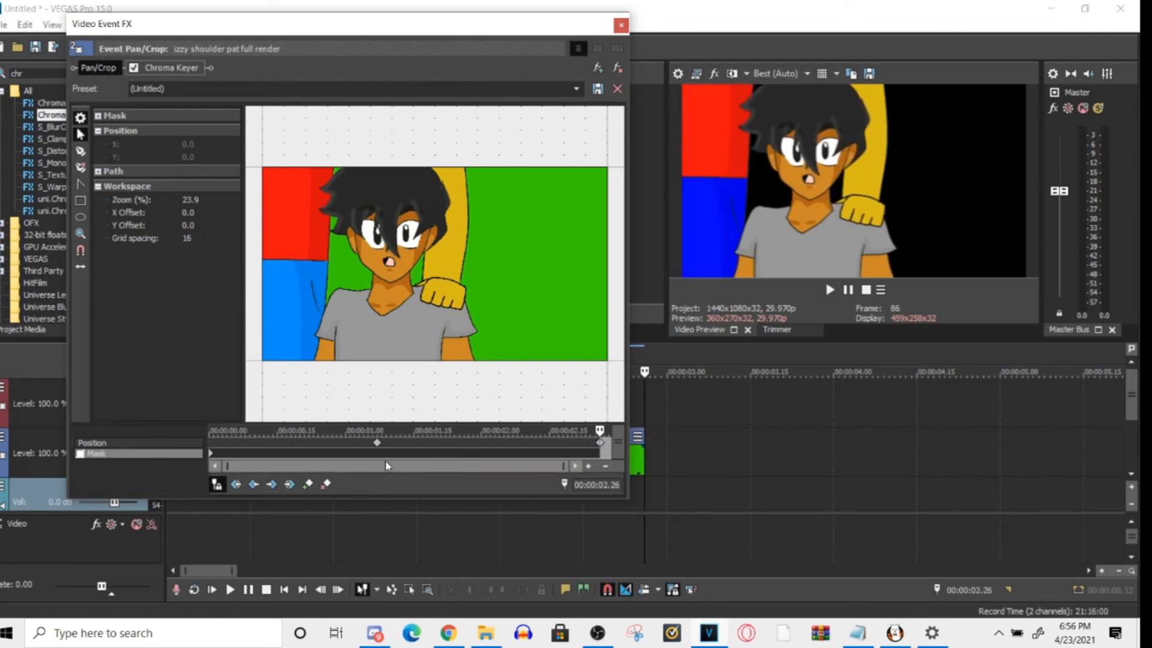
- Move the off-screen position keyframe to the clip's start and the centered end keyframe to about 00:00:00.14
click(377, 444)
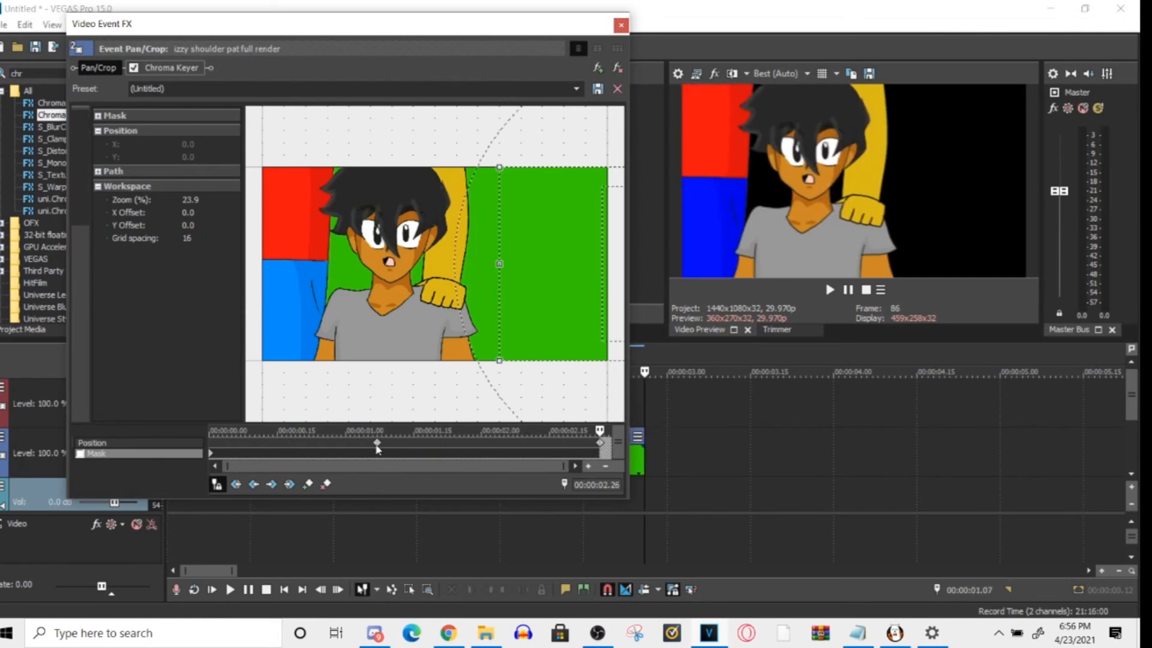
drag(383, 451, 217, 451)
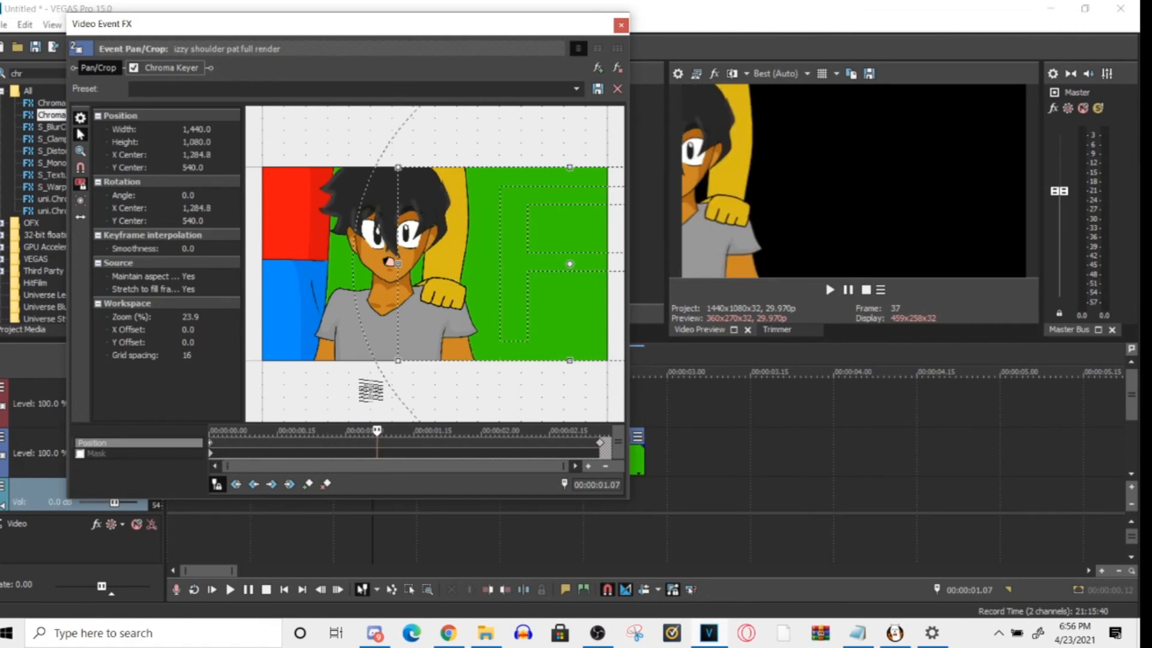
click(606, 447)
drag(329, 471, 284, 466)
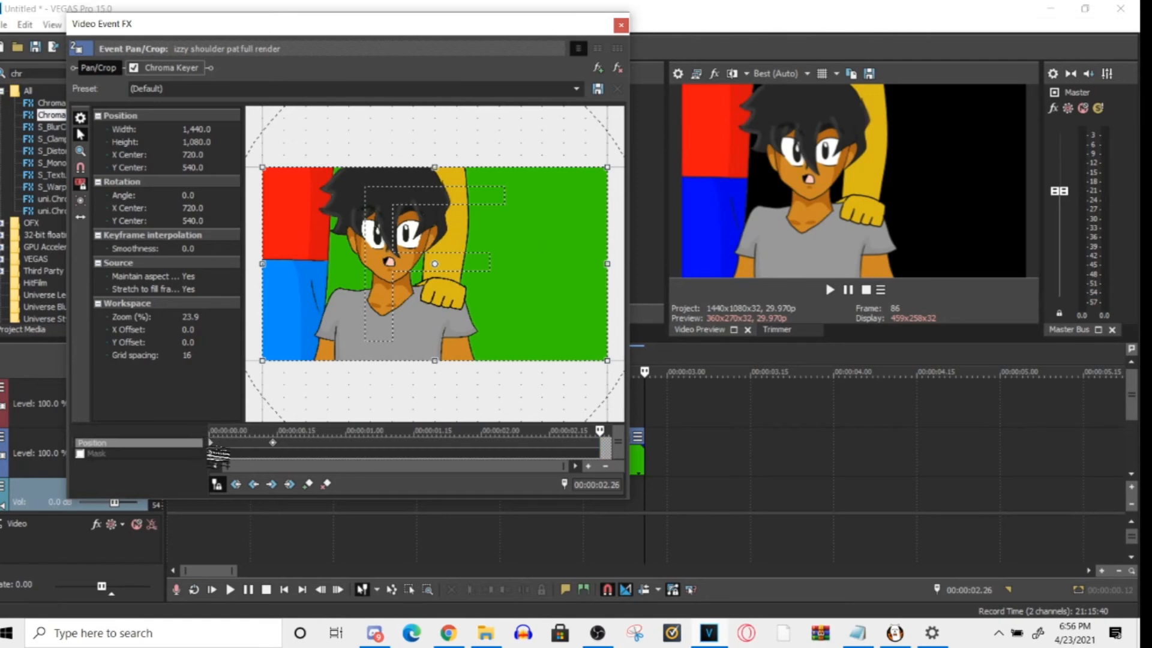
click(218, 455)
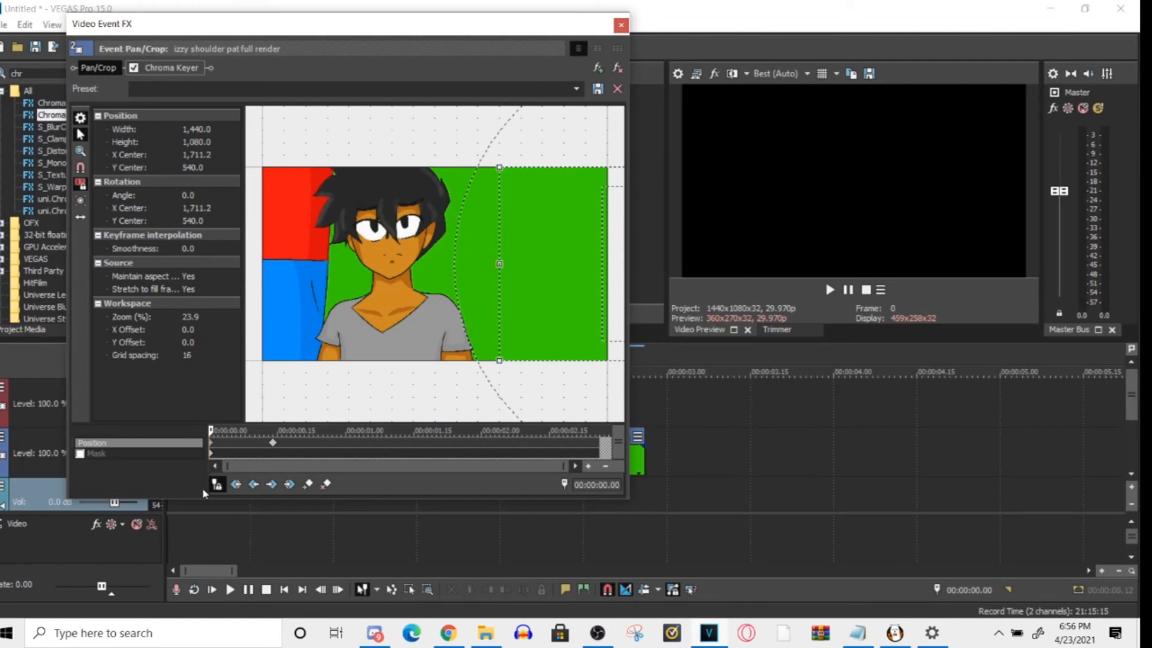
- Move the Pan/Crop window clear of the timeline and play the clip's slide-in from the start several times
drag(459, 50, 666, 535)
click(222, 487)
drag(222, 487, 159, 493)
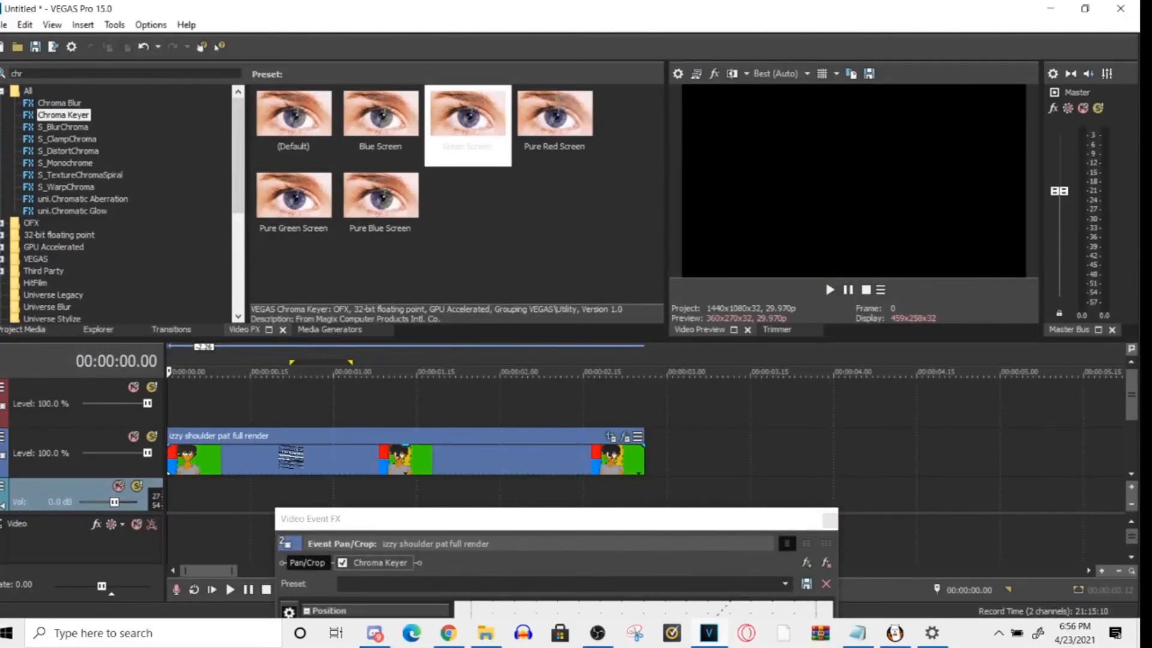
key(space)
key(space)
key(space)
key(space)
key(space)
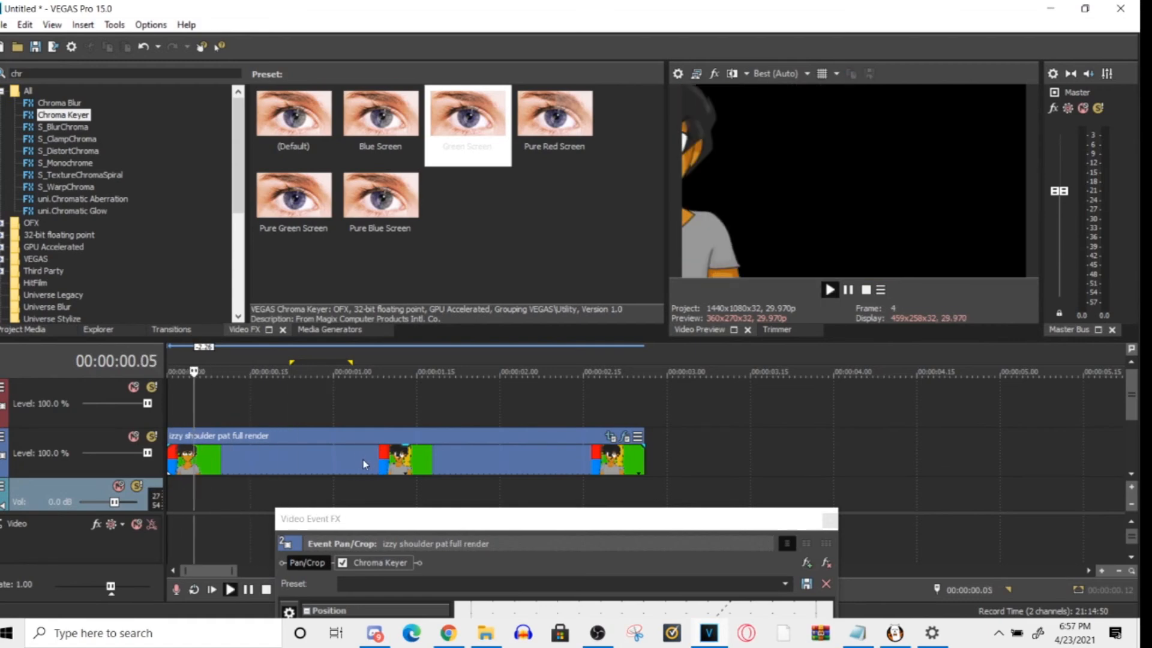
key(space)
key(space)
key(space)
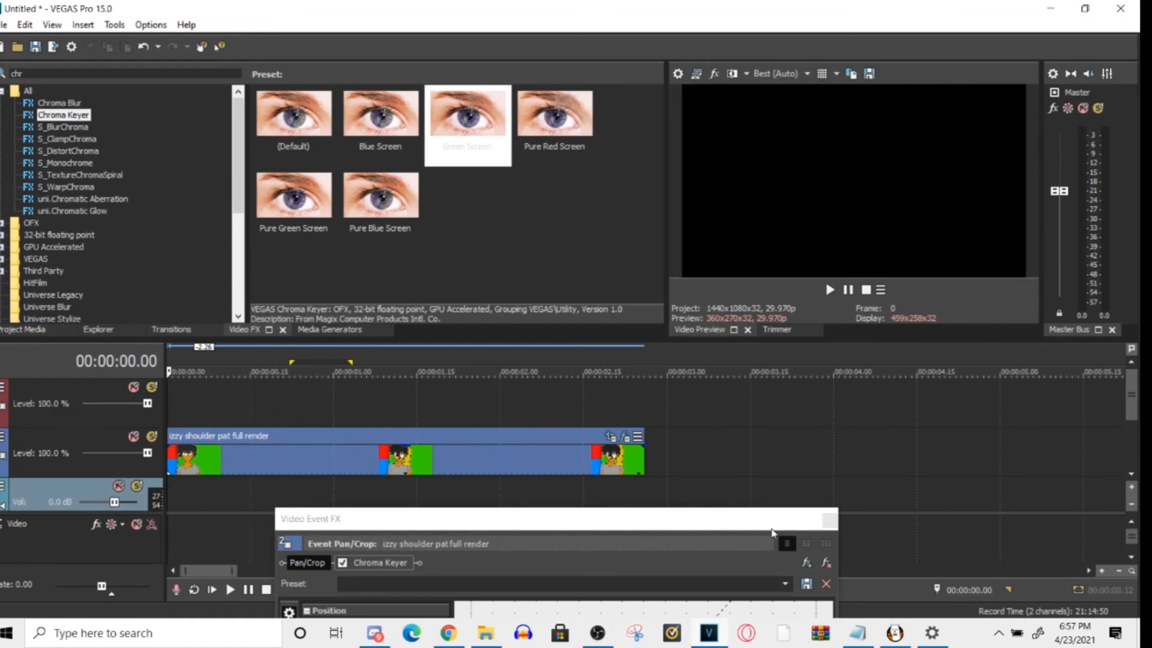
- Bring the Pan/Crop window back up and compare the crop frame at the start keyframe and the 00:00:00.14 keyframe
drag(717, 528, 650, 32)
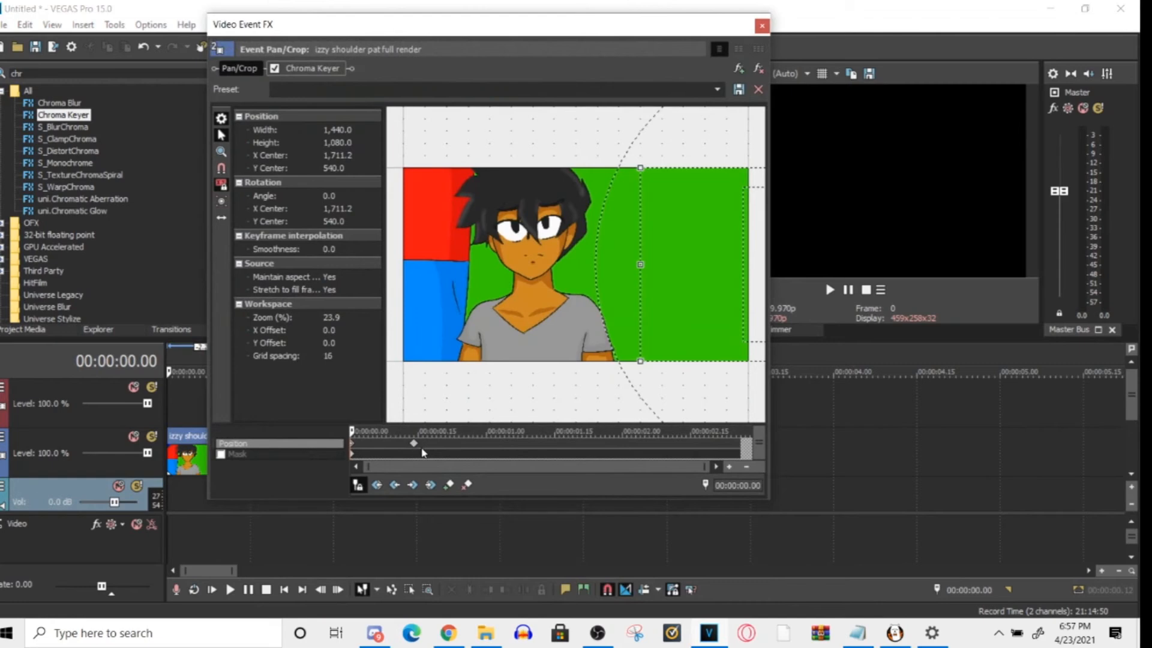
click(412, 444)
click(351, 445)
scroll(586, 375, down, 3)
scroll(576, 401, up, 1)
drag(577, 383, 550, 380)
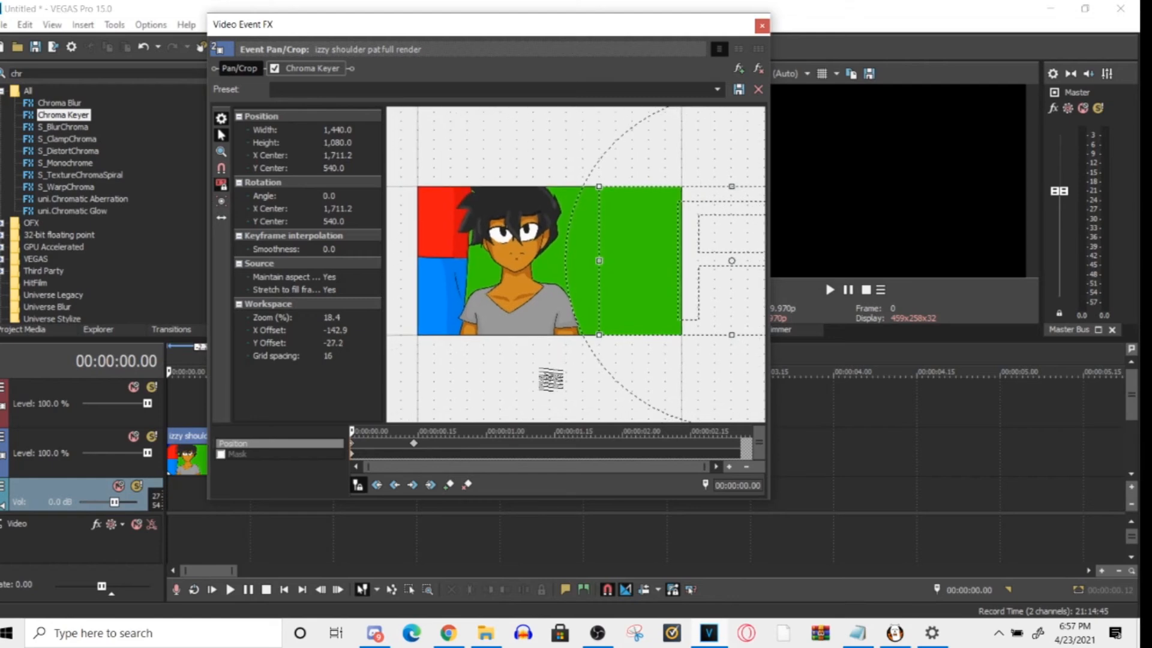
click(414, 453)
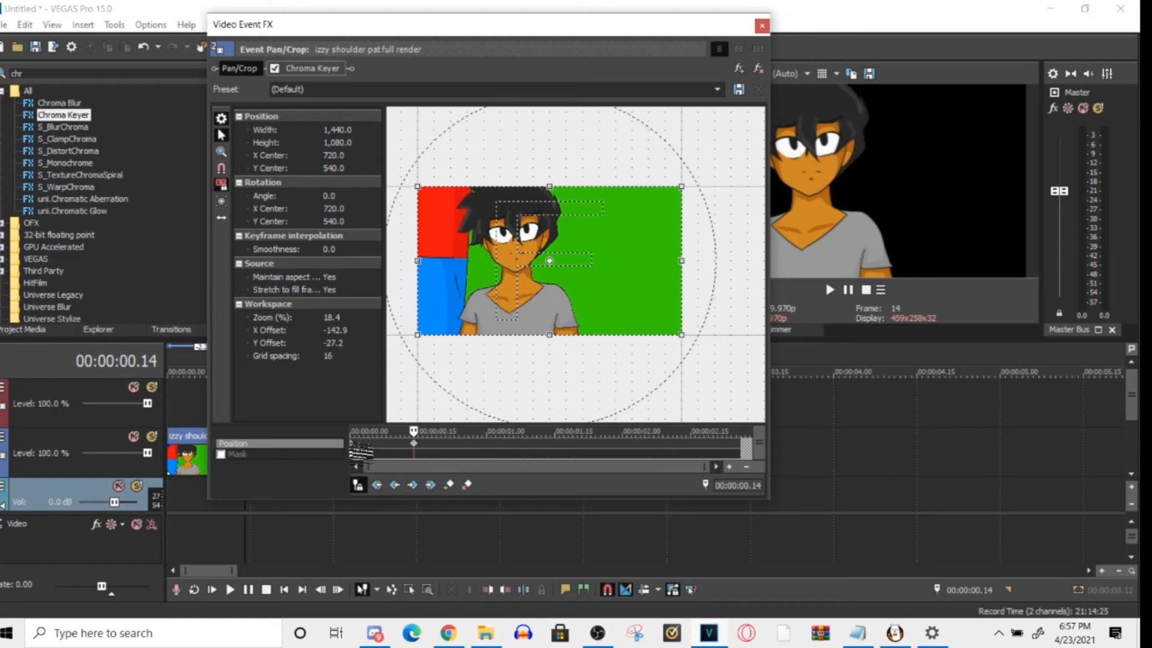
click(354, 447)
click(414, 444)
- Move the Pan/Crop window off the video preview and scrub the slide-in between its start and end keyframes
drag(673, 25, 590, 22)
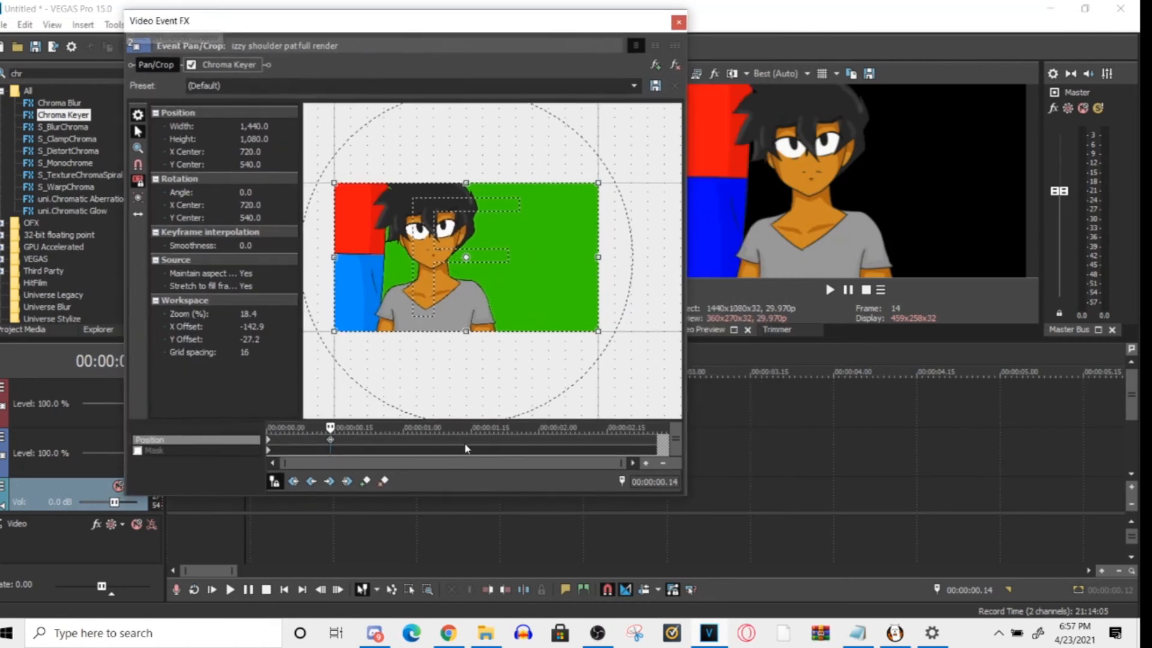
click(317, 430)
drag(303, 438, 261, 438)
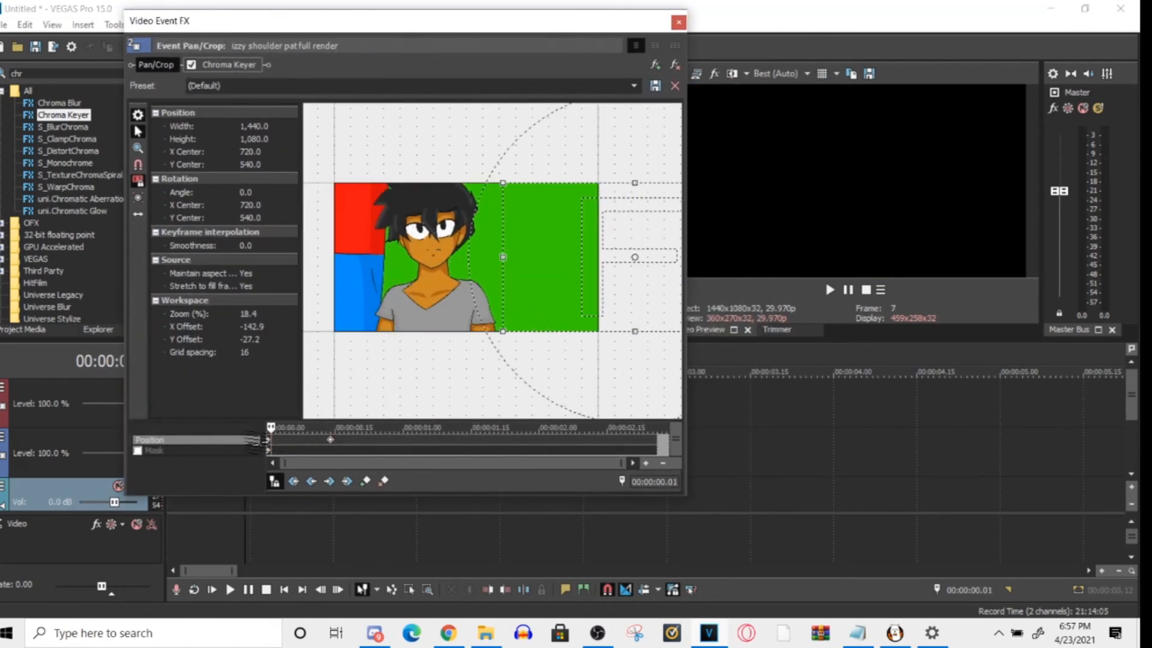
click(330, 439)
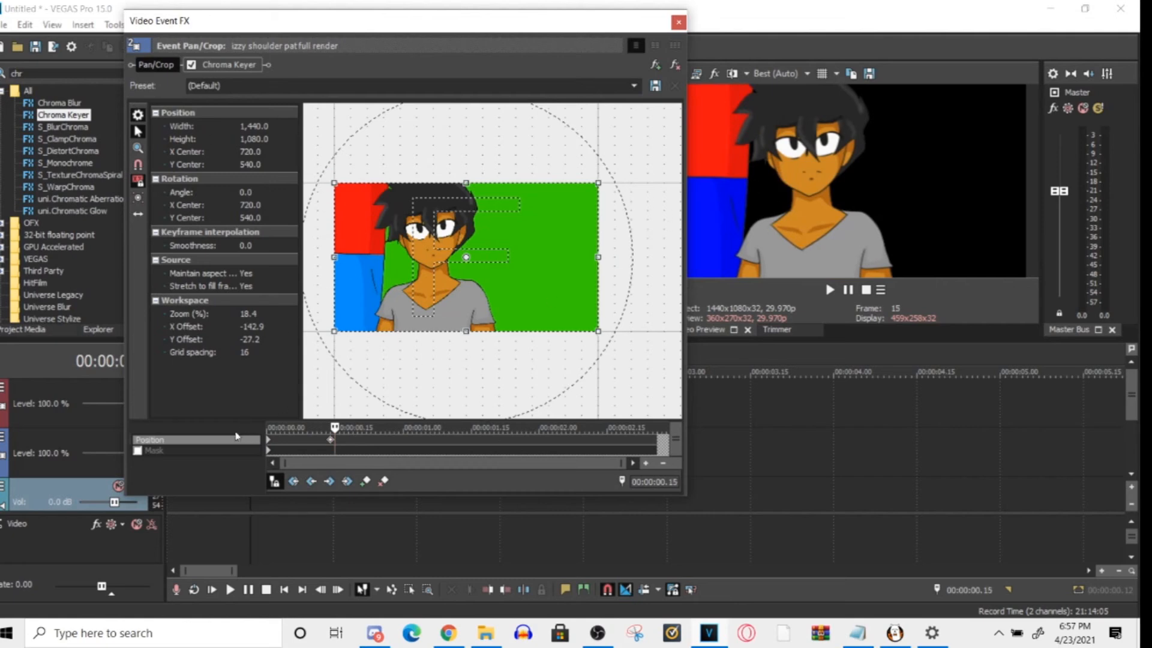
click(330, 440)
- Create a position keyframe at 00:00:00.11 and set its interpolation to Slow
click(318, 437)
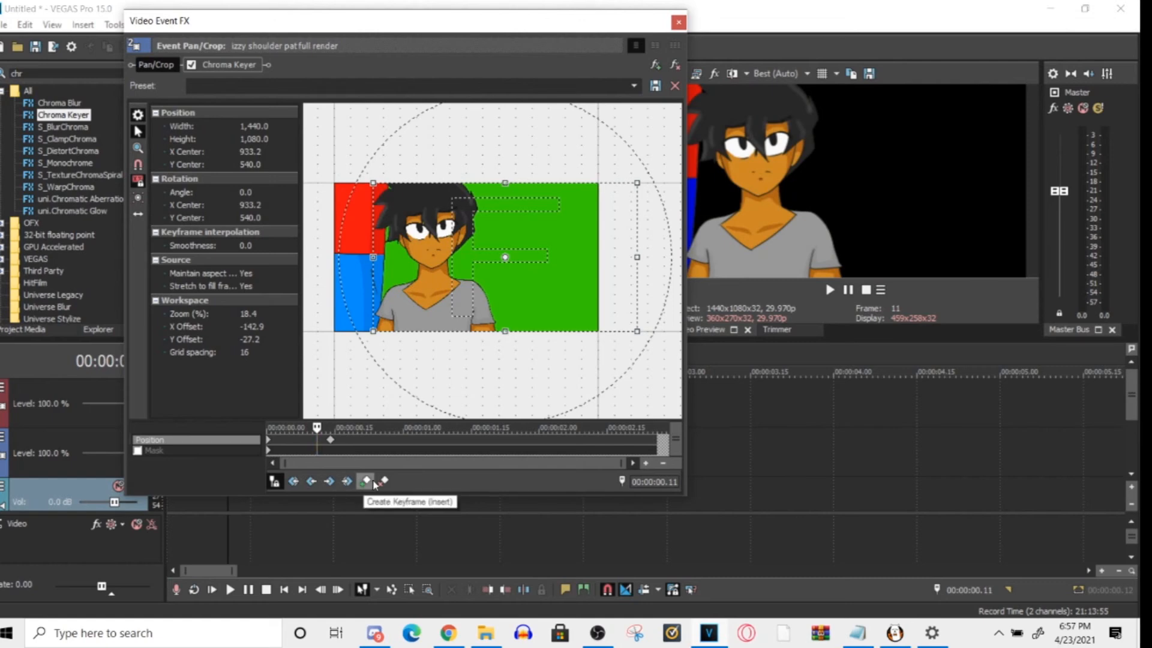
click(373, 482)
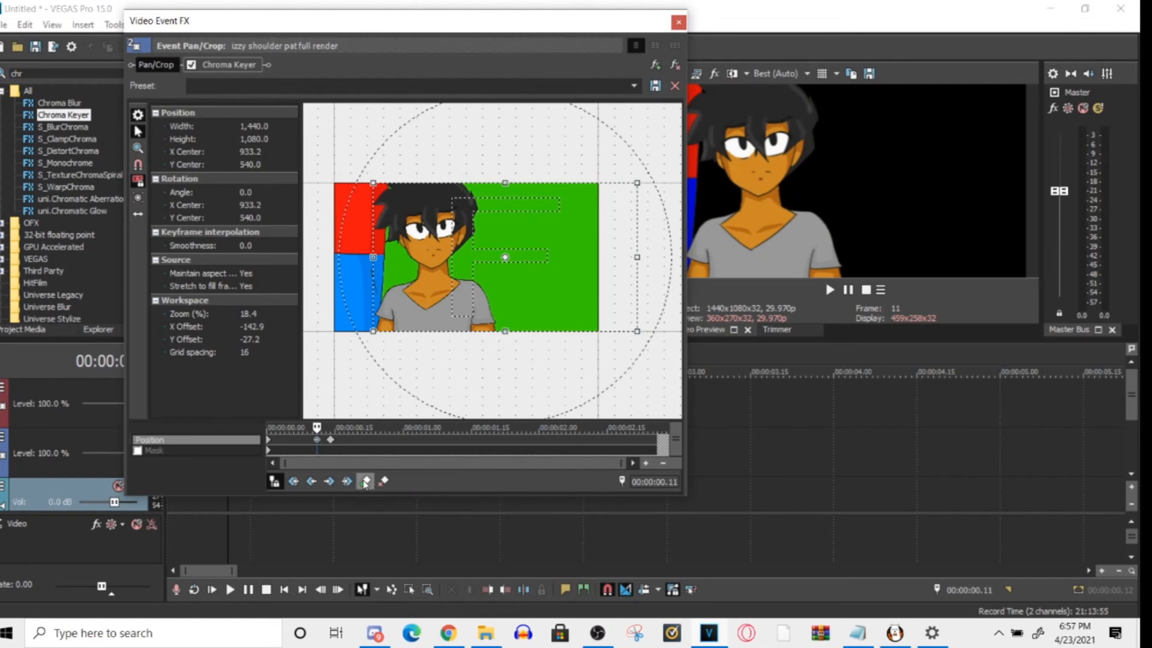
right_click(317, 441)
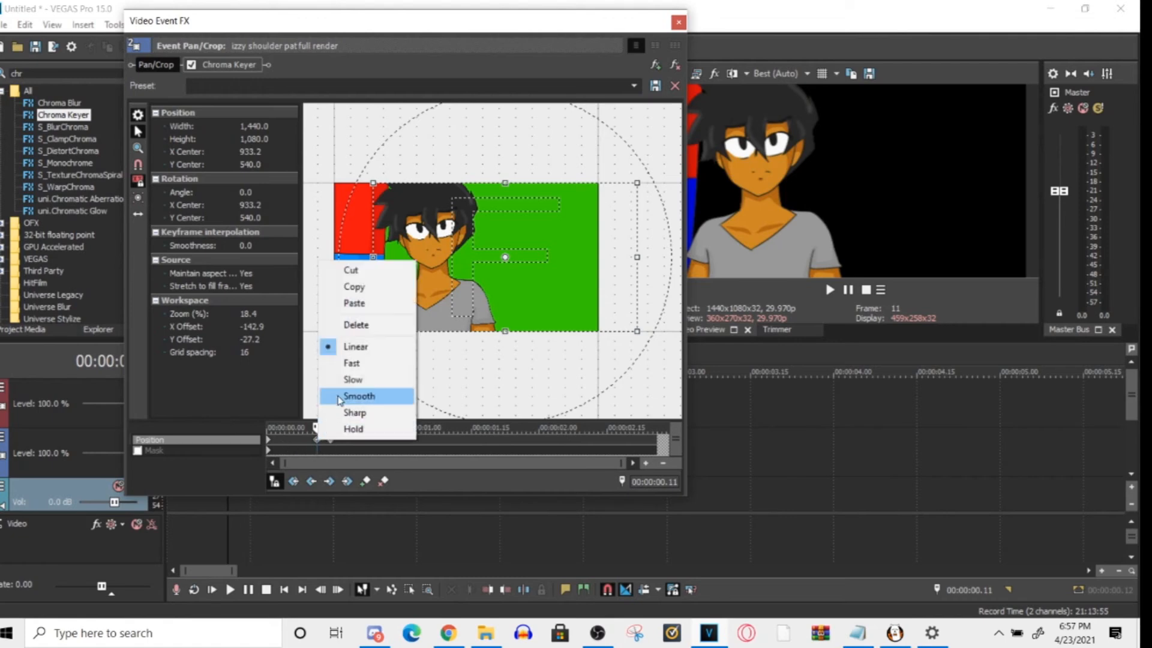
click(353, 379)
- Return to the clip's start and play the slide-in with the slow keyframe
click(203, 514)
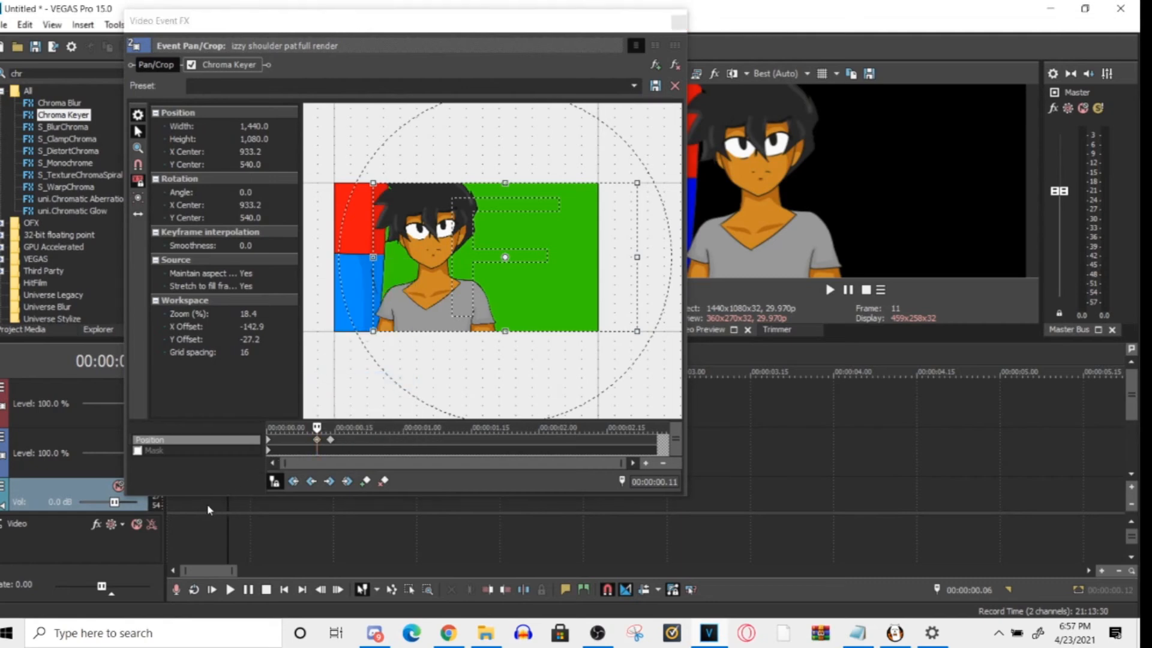
drag(160, 515, 117, 505)
key(space)
key(space)
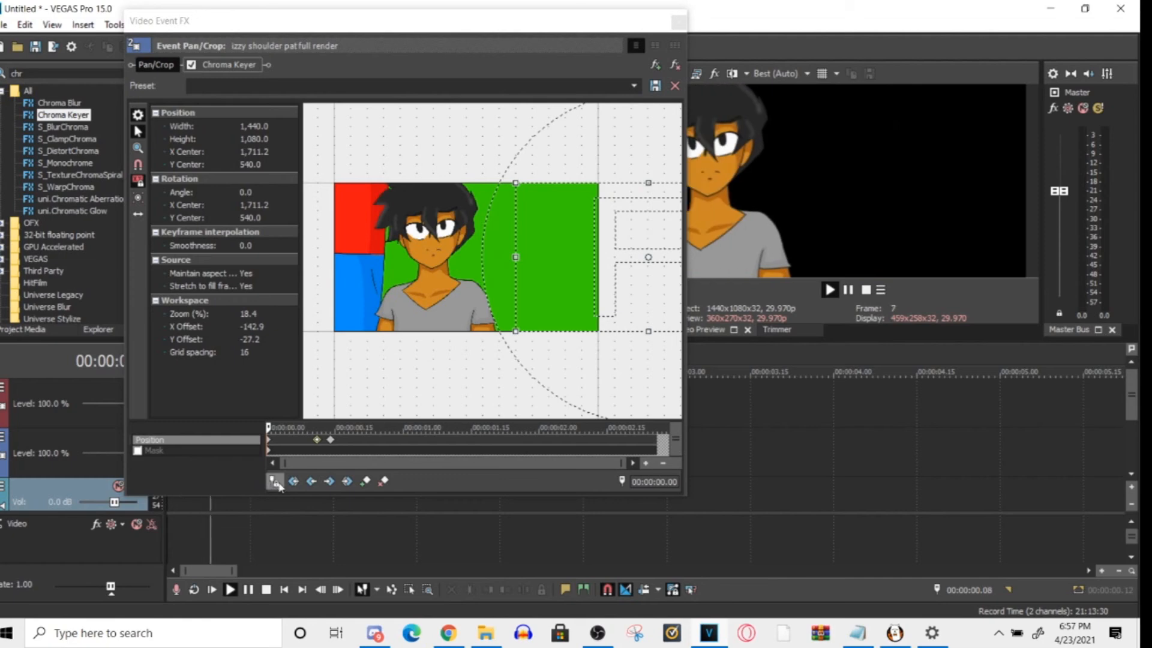
- Move the slow keyframe to 00:00:00.07 and the centered end keyframe to 00:00:00.24, and play the slide-in from the start
drag(317, 441, 298, 443)
click(170, 515)
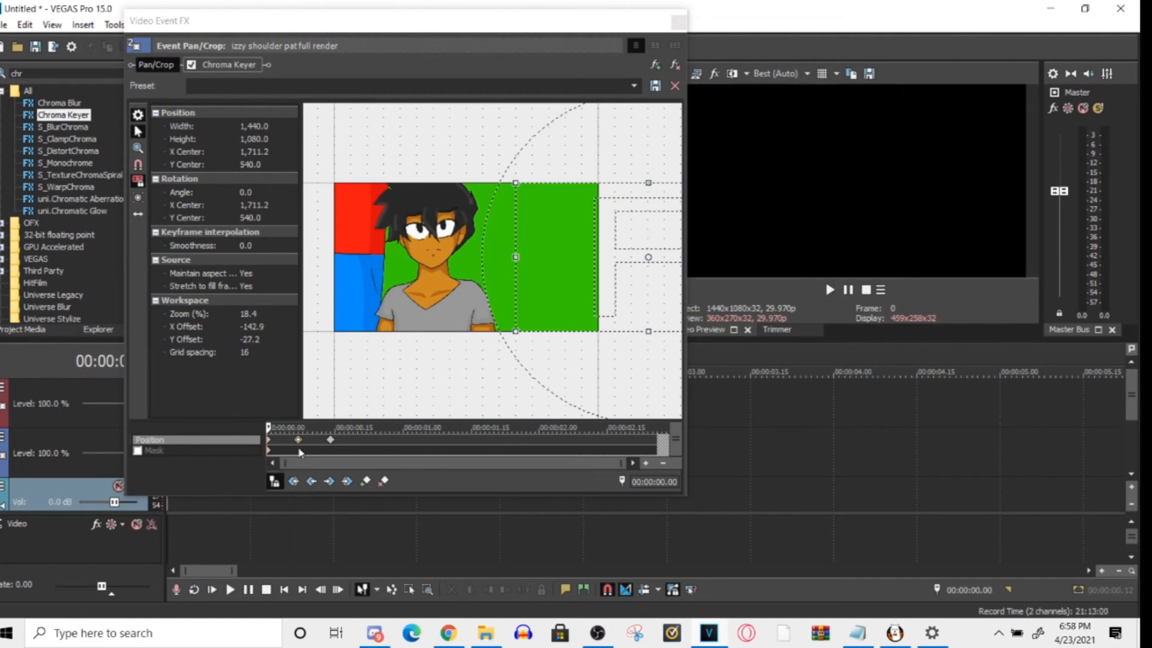
drag(331, 441, 375, 441)
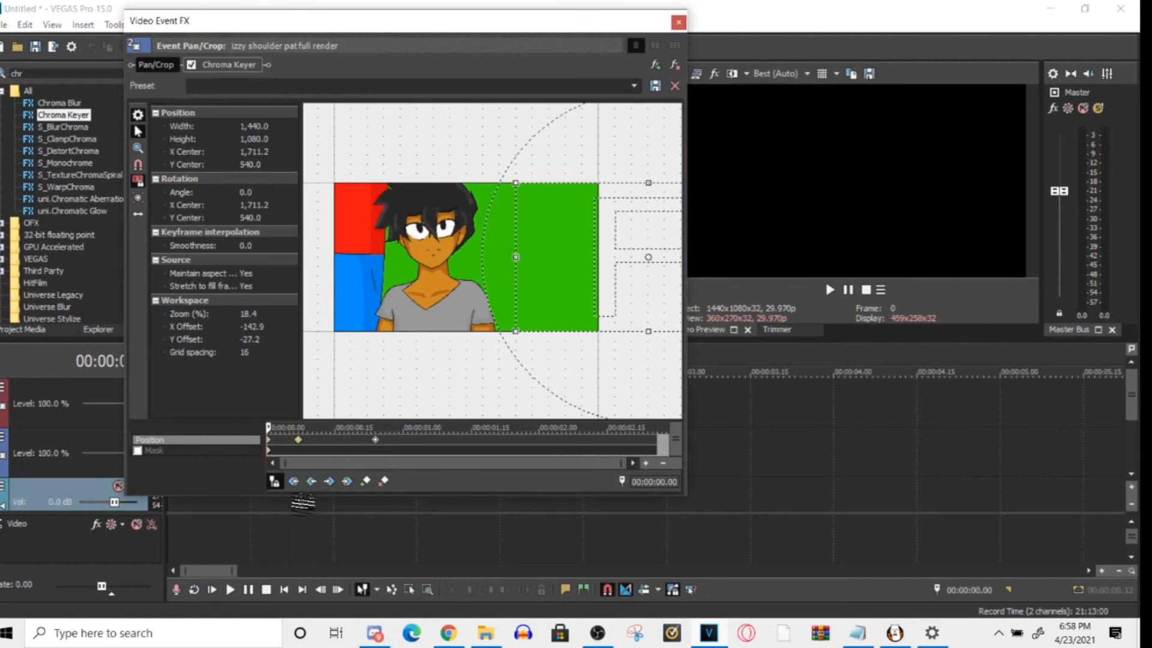
click(171, 507)
key(space)
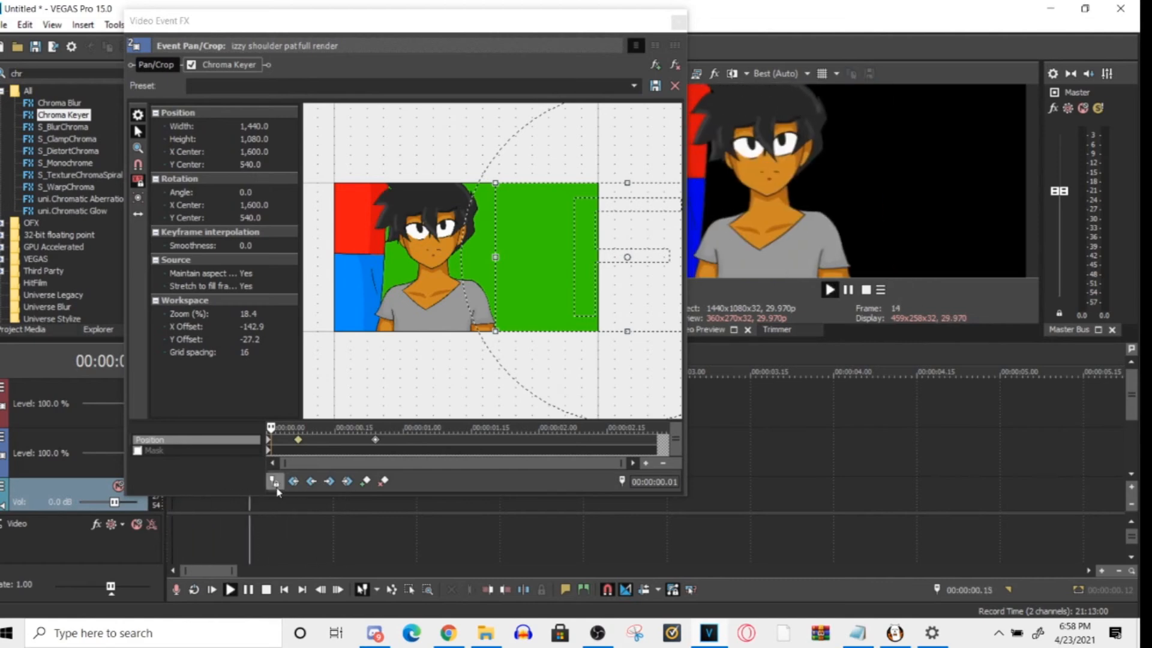
key(space)
- Move the slow keyframe from 00:00:00.07 to the clip's end at 00:00:02.26 and play the clip from the start
click(376, 440)
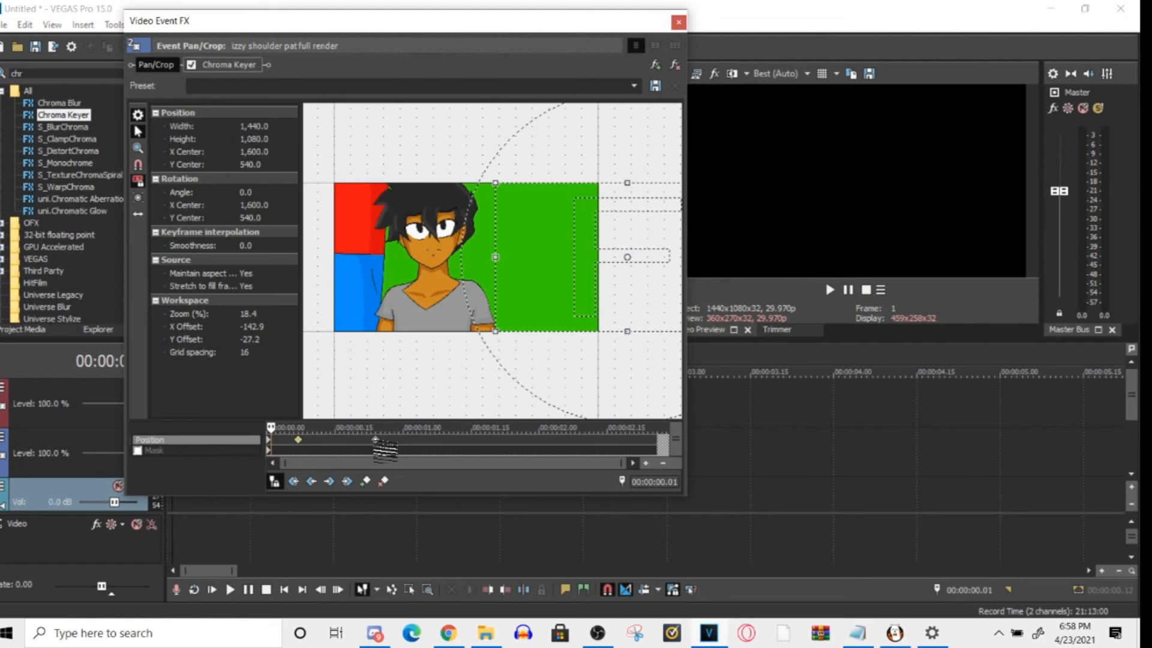
click(298, 440)
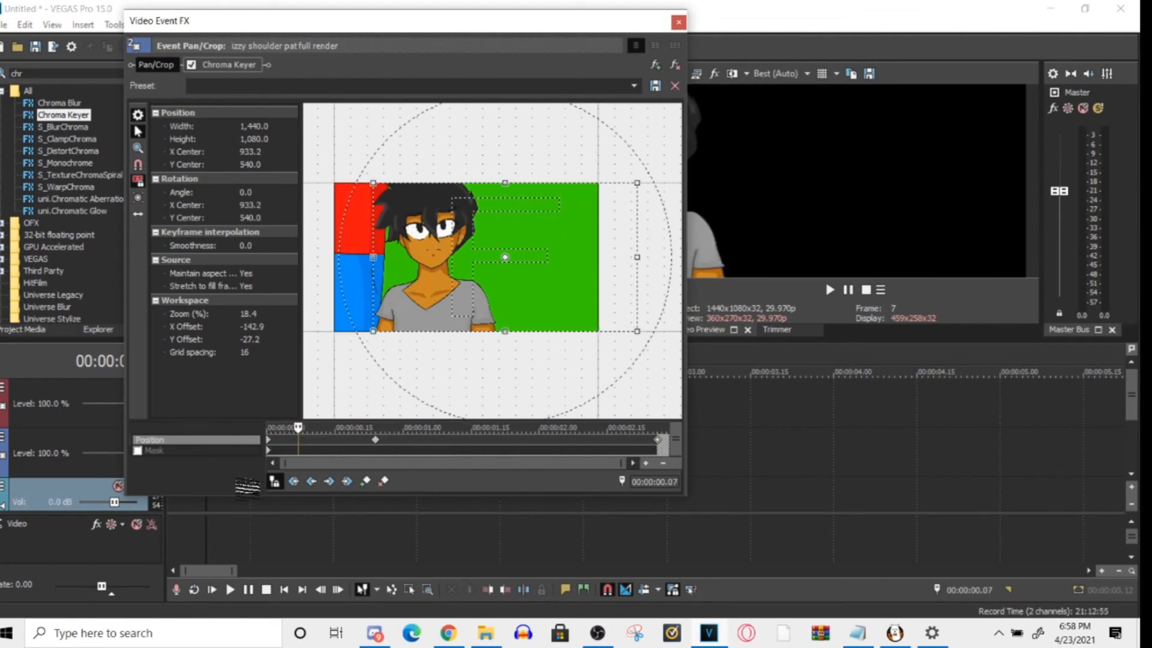
click(180, 503)
key(space)
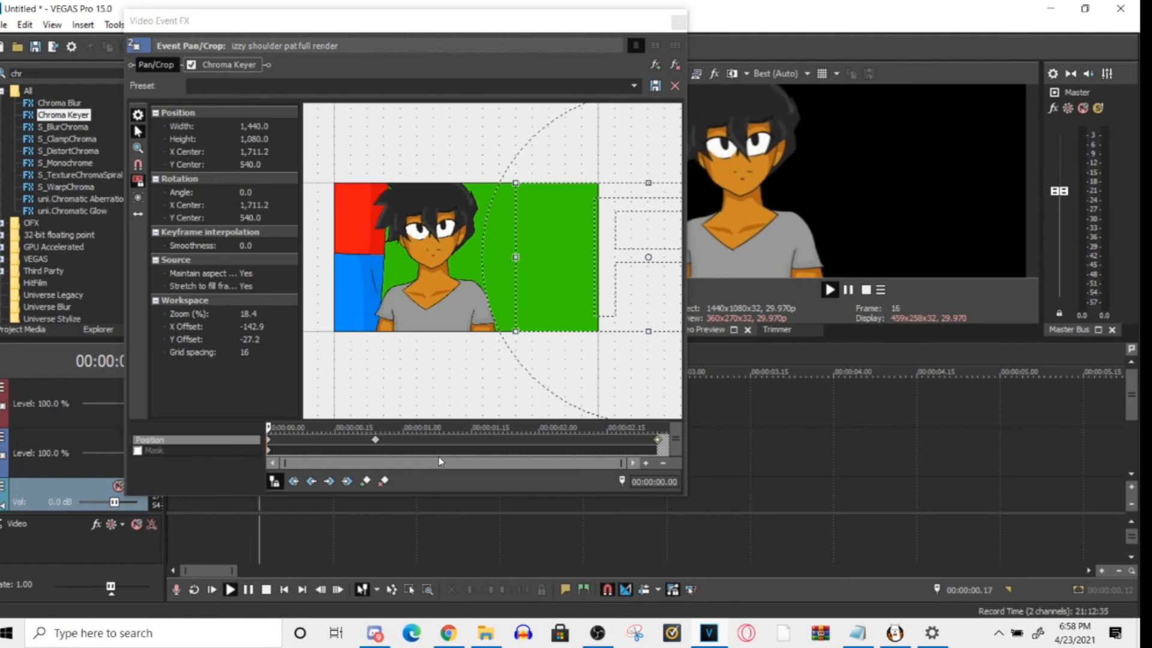
key(space)
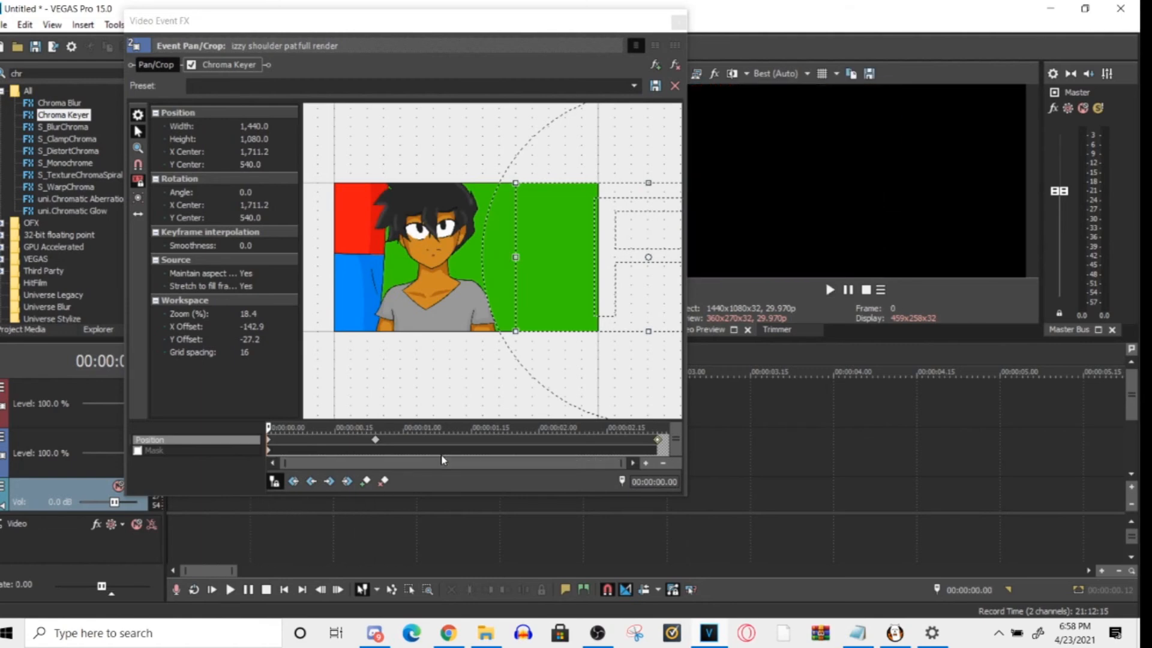
- Move the slow keyframe from the clip's end to shortly before the 00:00:00.24 keyframe, and delete it
click(658, 440)
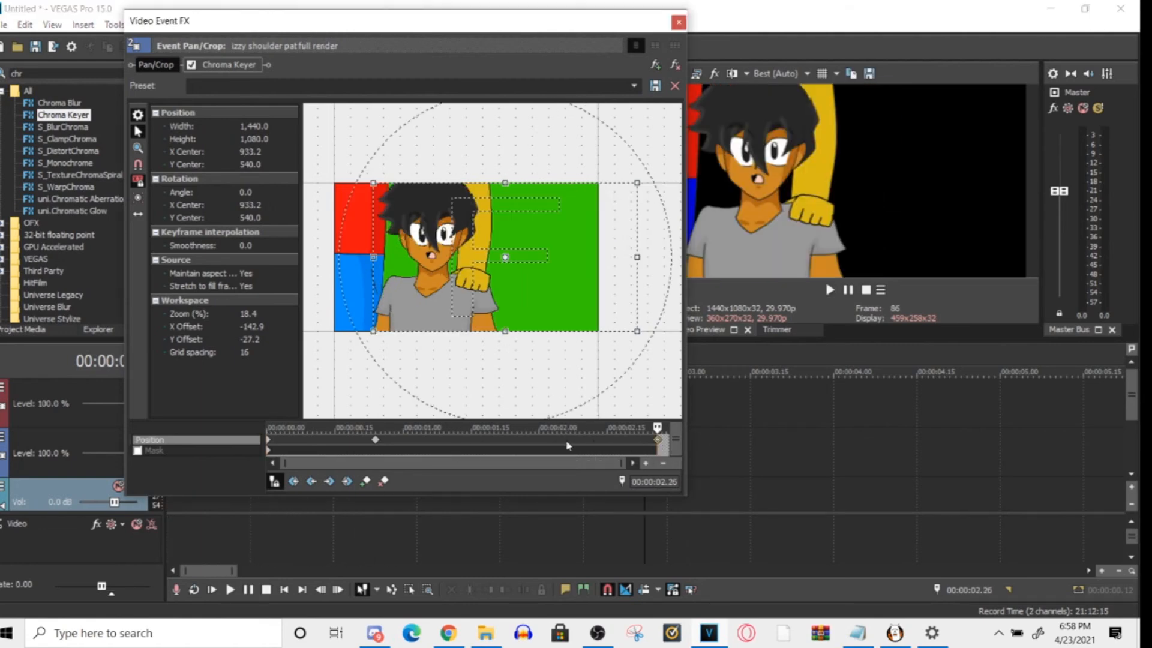
click(375, 440)
click(656, 441)
drag(658, 441, 348, 441)
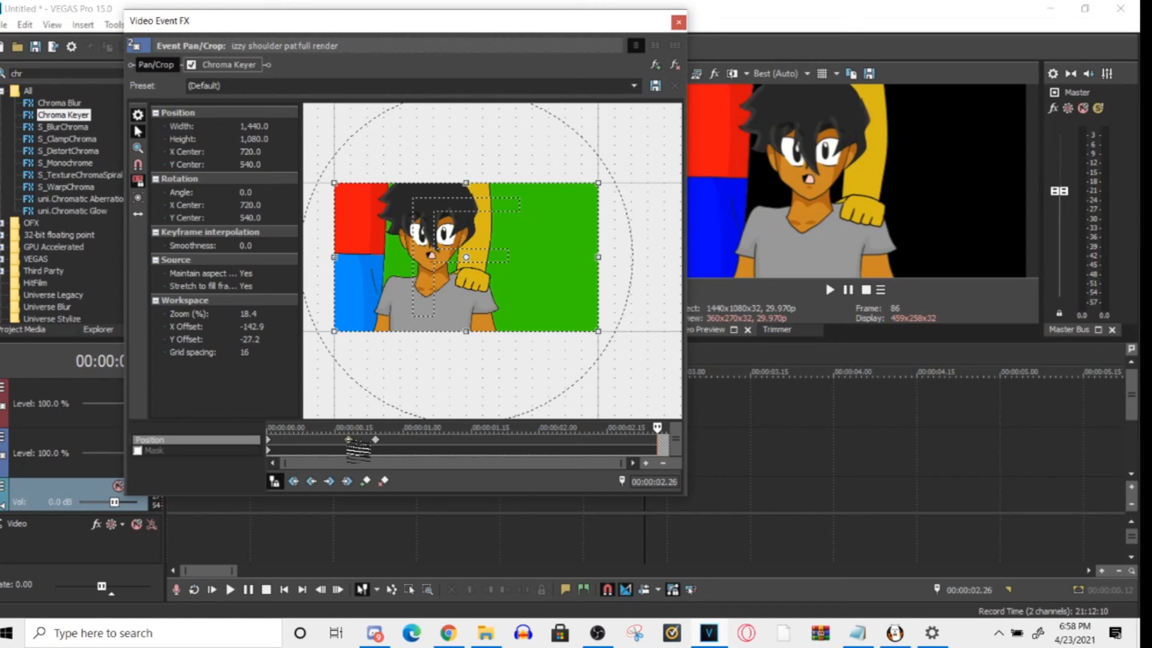
right_click(348, 441)
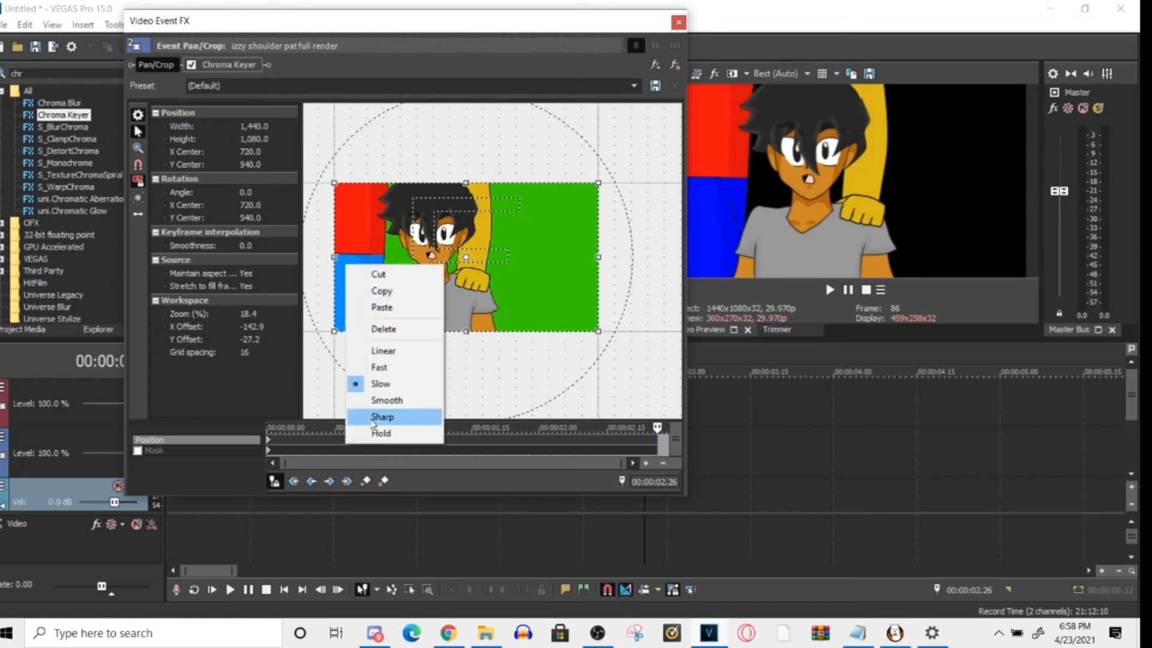
click(384, 329)
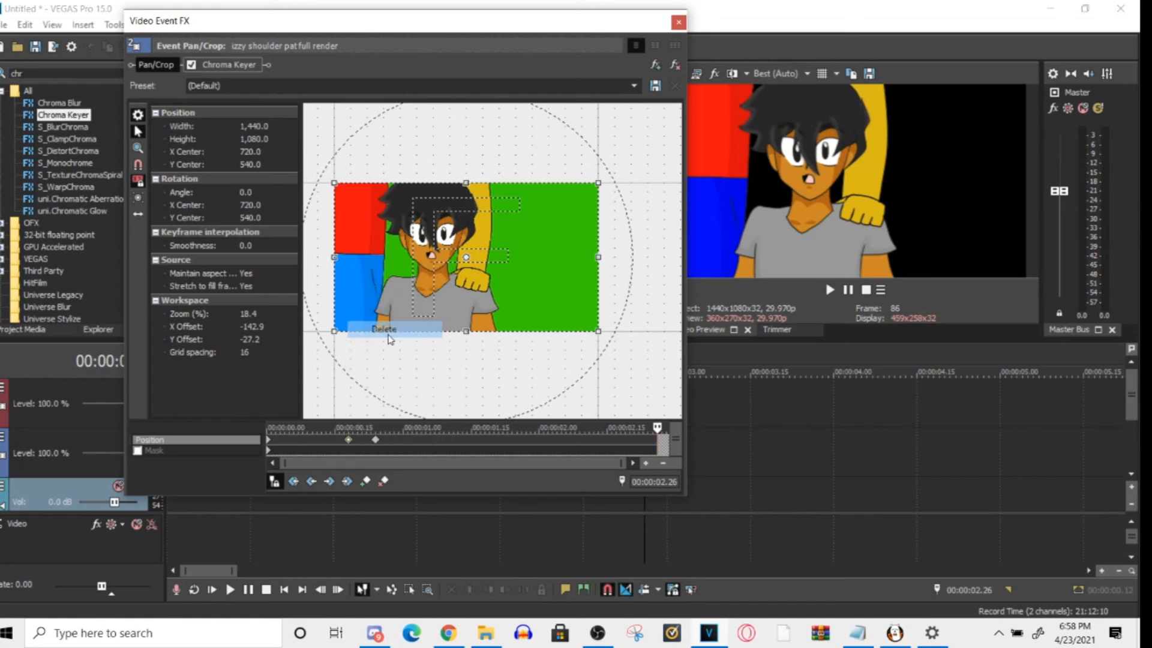
- Copy the centered 00:00:00.24 keyframe to the clip's end at 00:00:02.26 and set the copy's interpolation to Slow
click(375, 442)
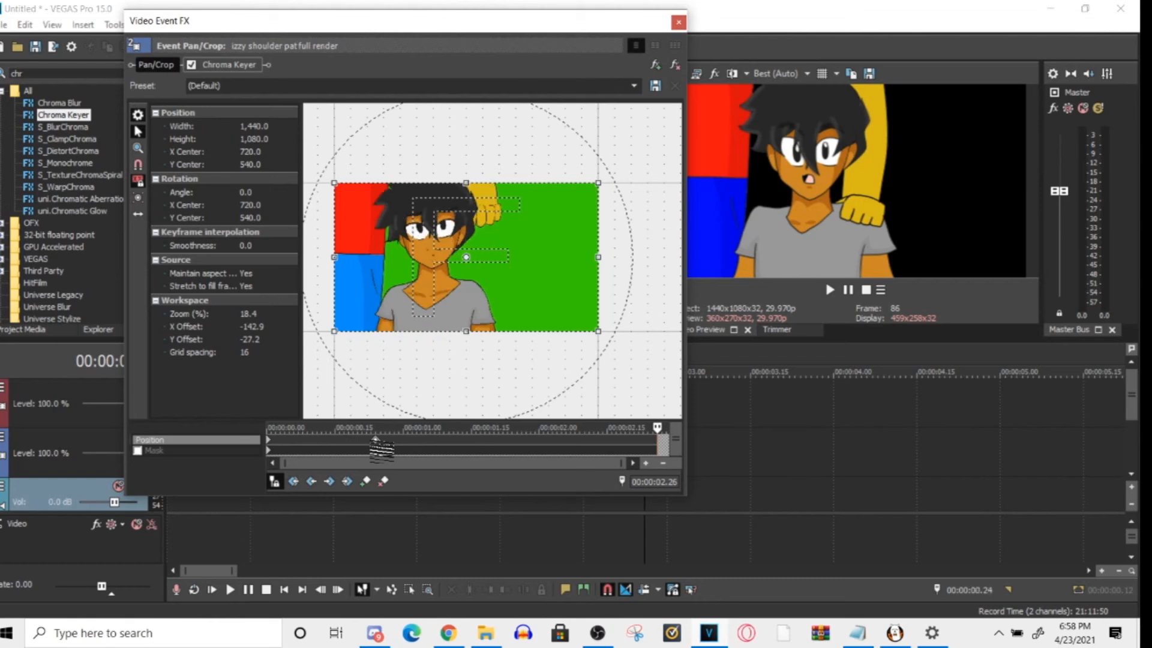
right_click(375, 442)
click(441, 296)
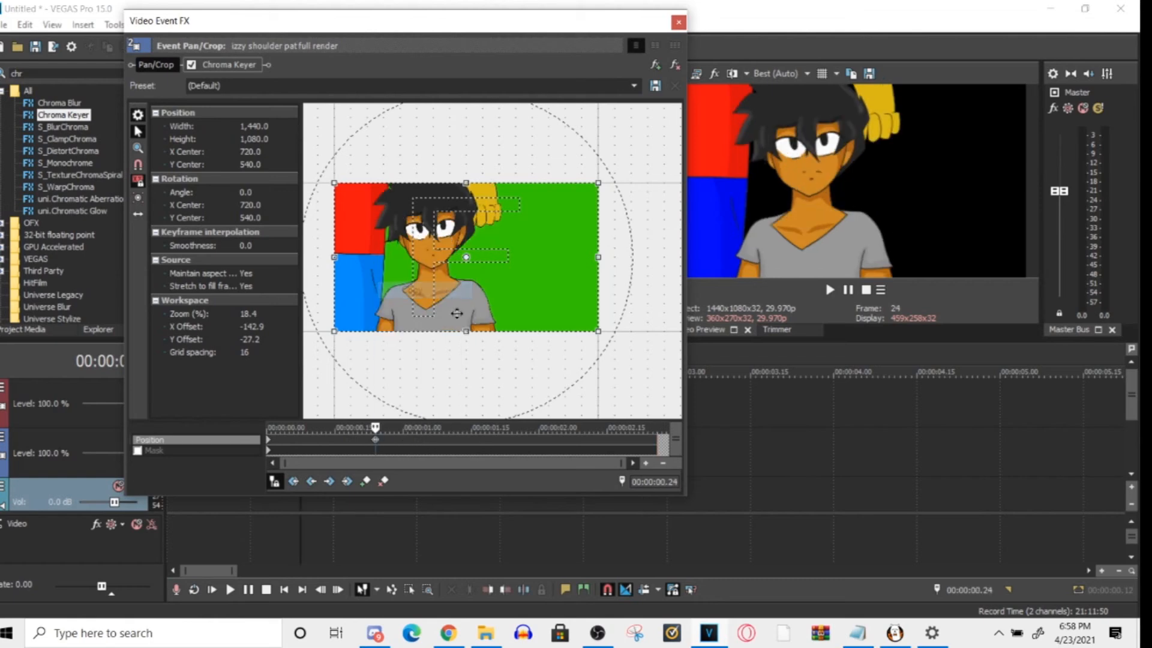
click(658, 444)
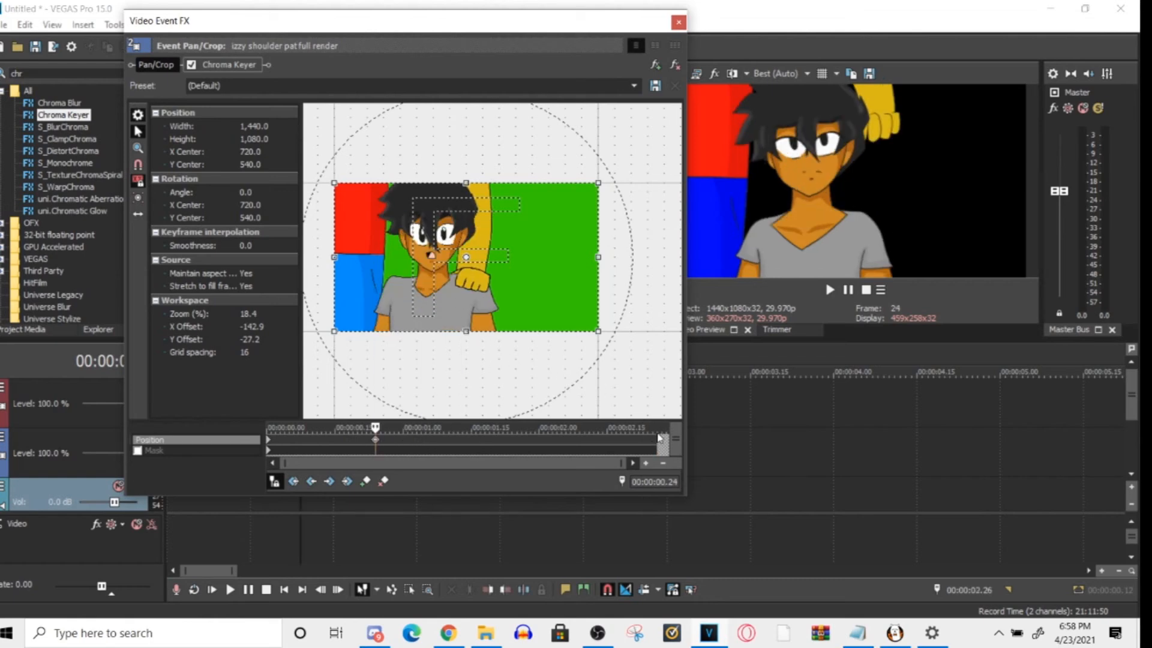
right_click(658, 444)
click(693, 478)
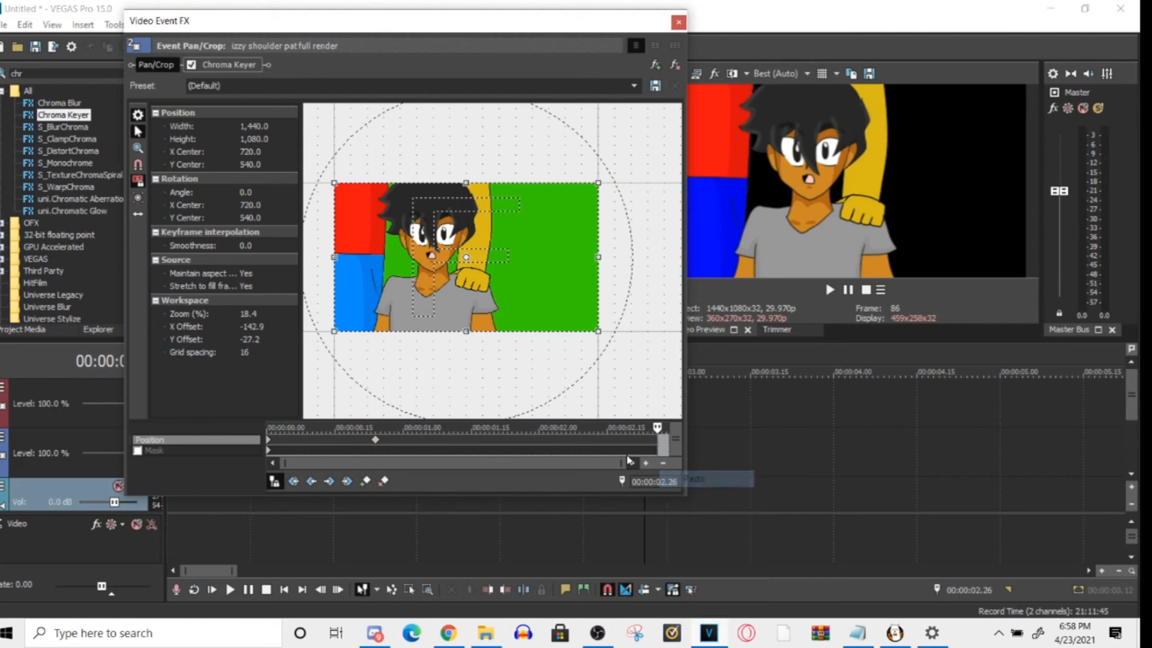
right_click(658, 443)
click(694, 381)
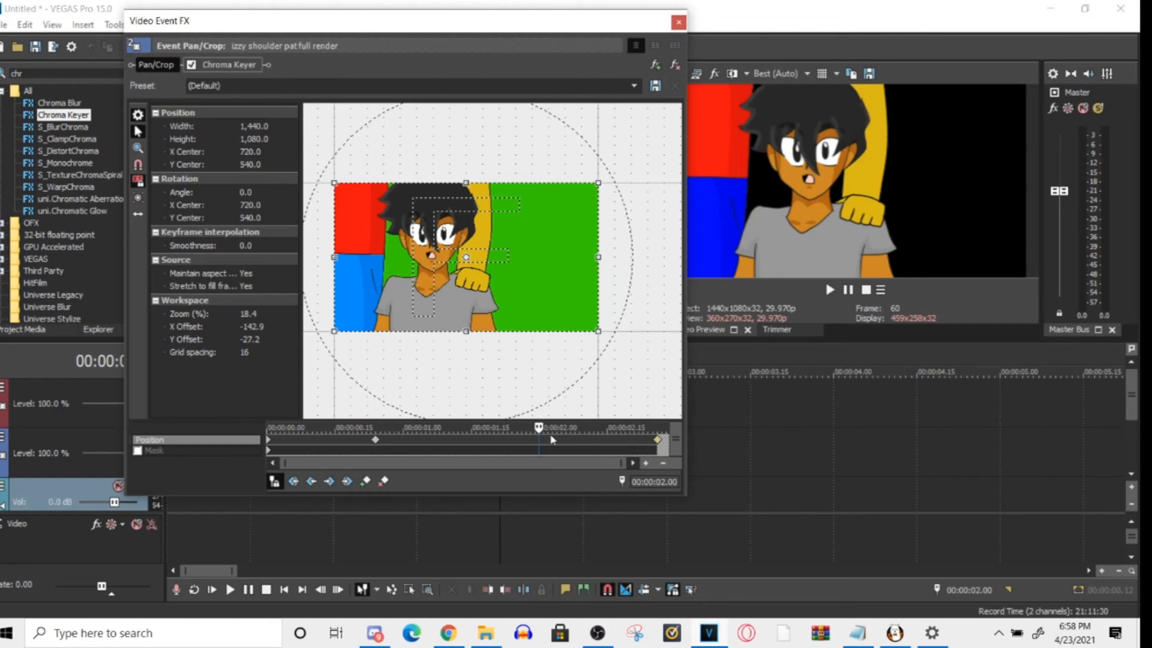
- Scrub back through the clip to check the motion and delete the slow keyframe at the clip's end
drag(539, 427, 643, 427)
drag(551, 446, 366, 454)
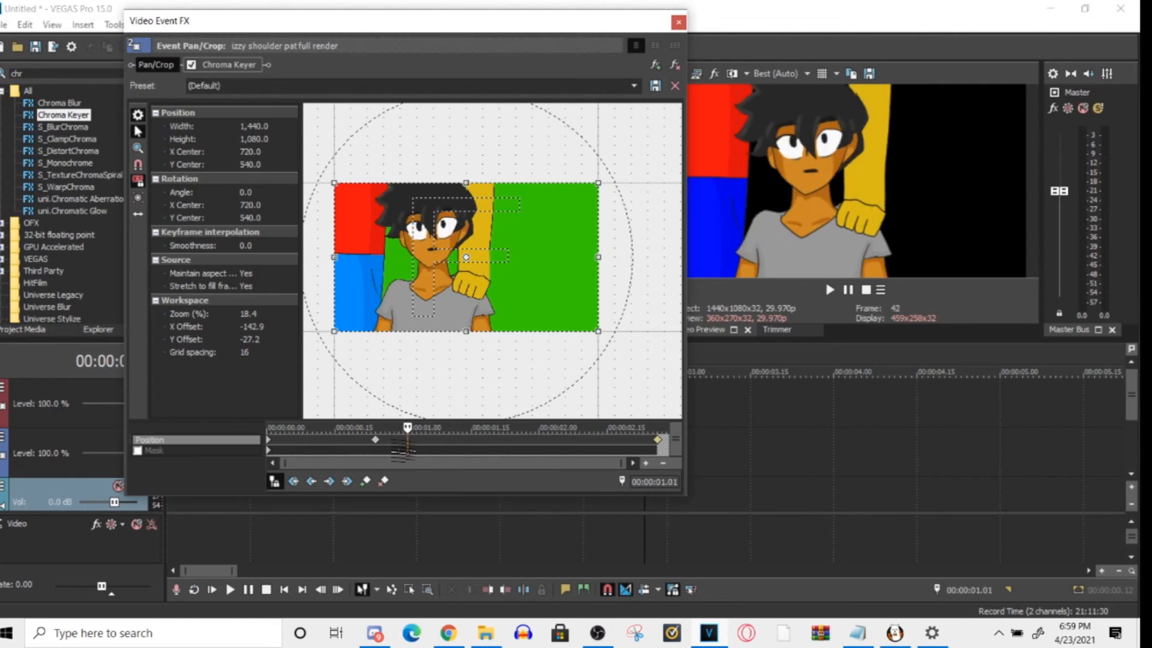
right_click(660, 441)
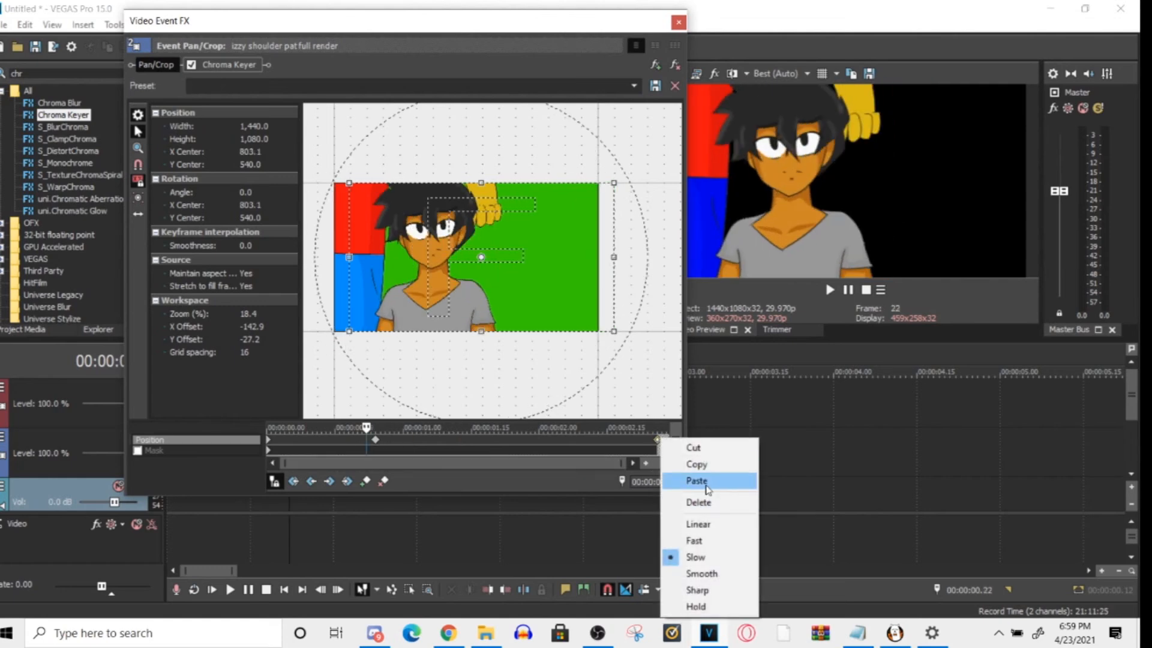
click(700, 502)
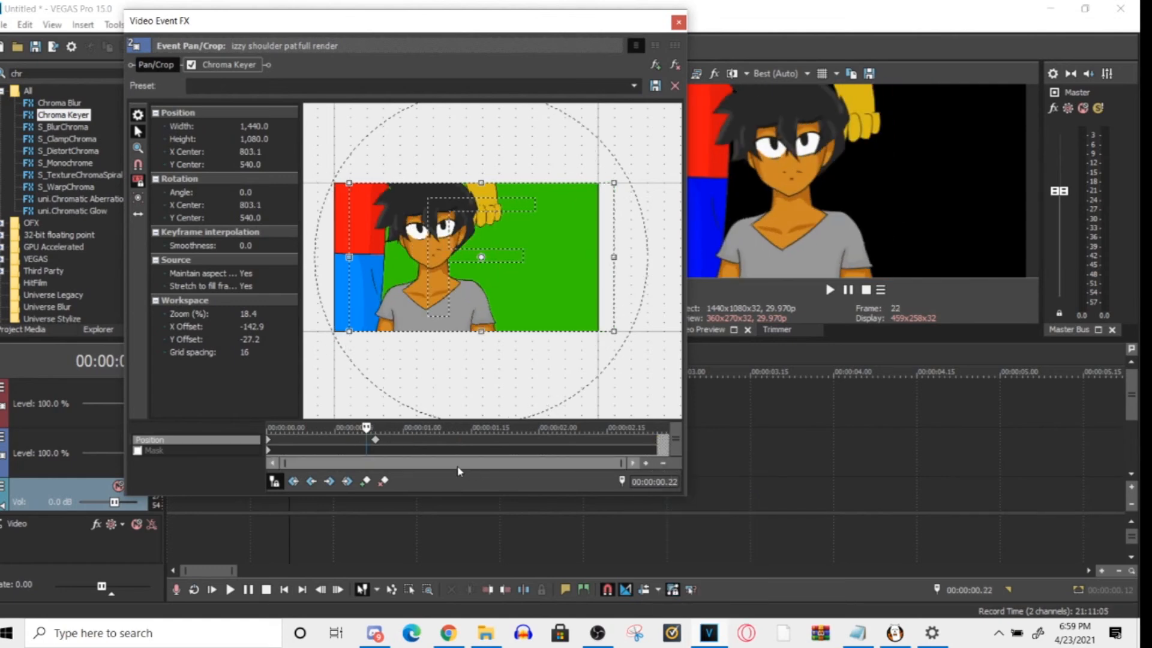
- Add a position keyframe at 00:00:00.20, shortly before the centered 00:00:00.24 keyframe, and set its interpolation to Slow
click(375, 444)
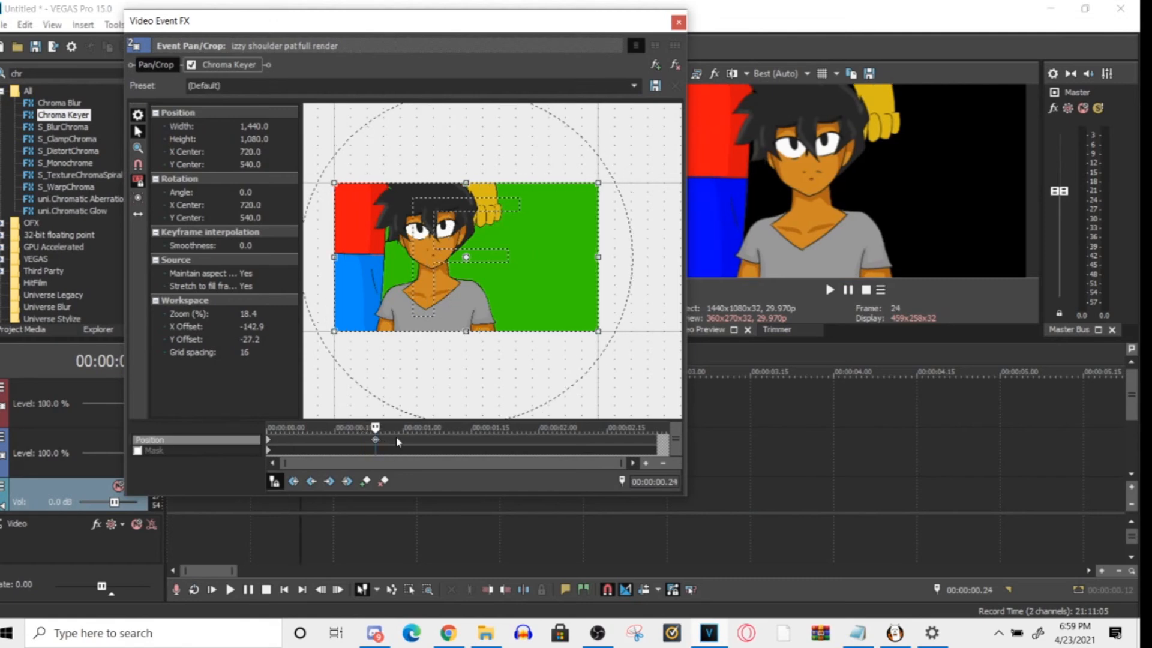
click(359, 444)
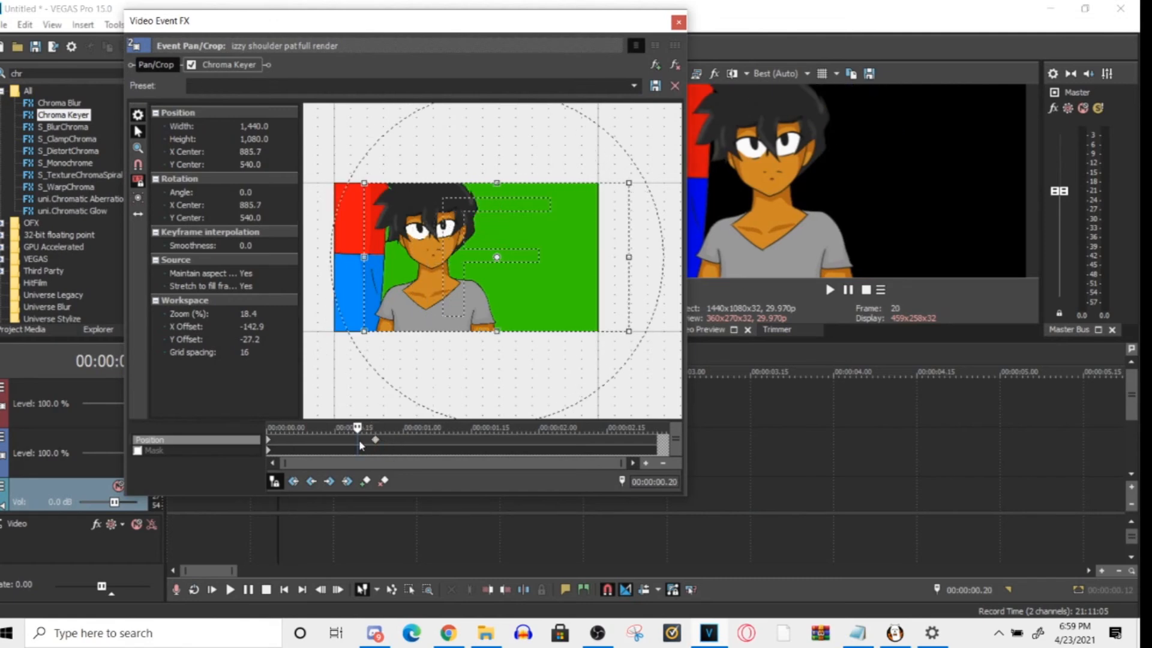
right_click(359, 444)
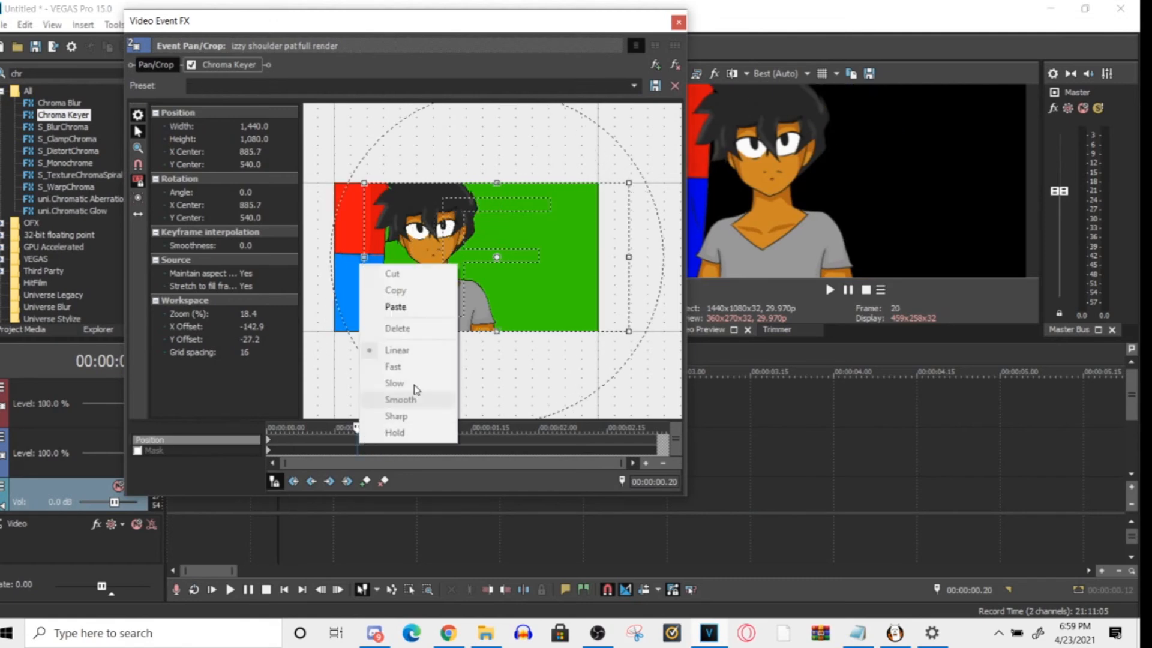
click(366, 481)
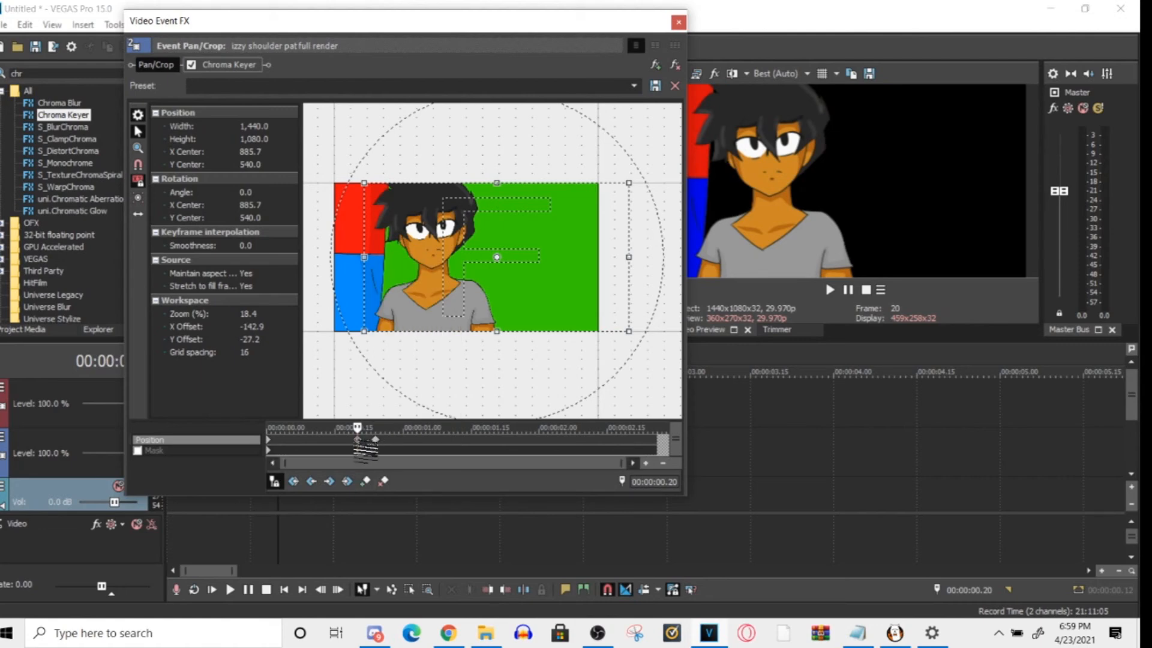
right_click(360, 443)
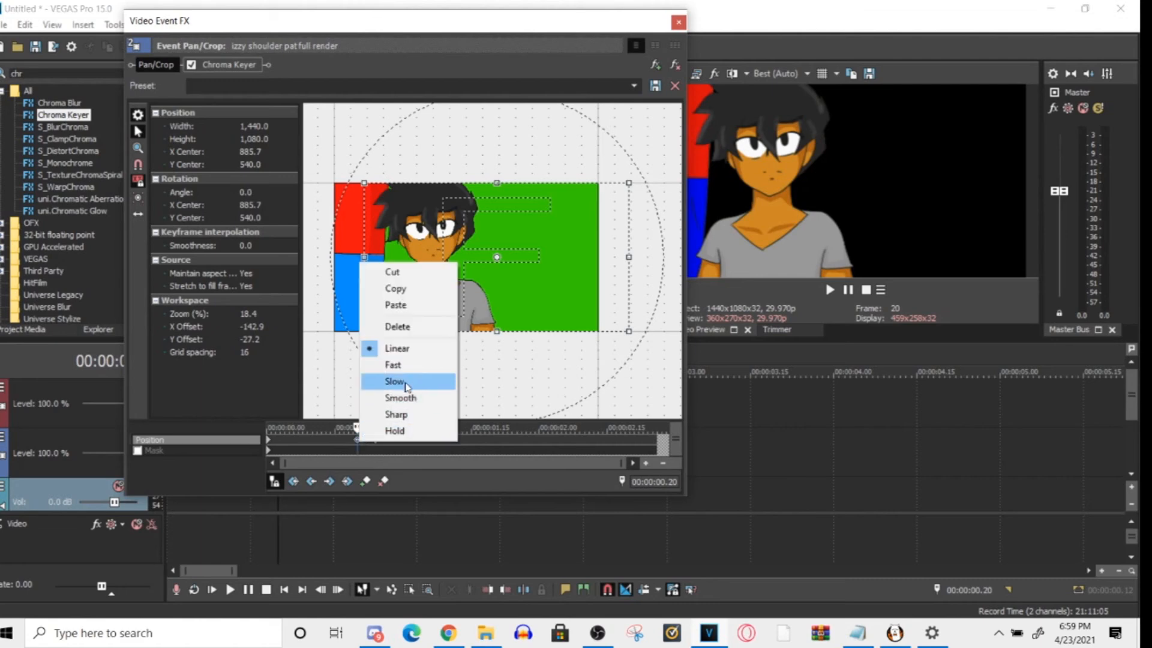
click(408, 379)
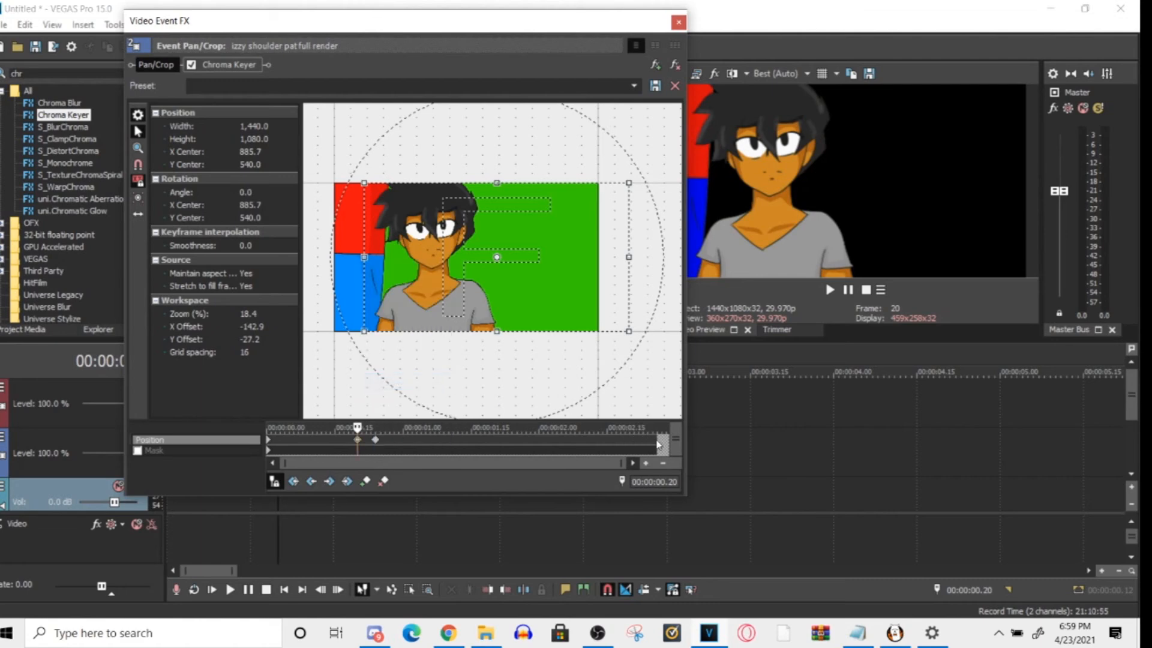
- Paste the copied centered position keyframe at the clip's end at 00:00:02.26
click(658, 444)
right_click(658, 444)
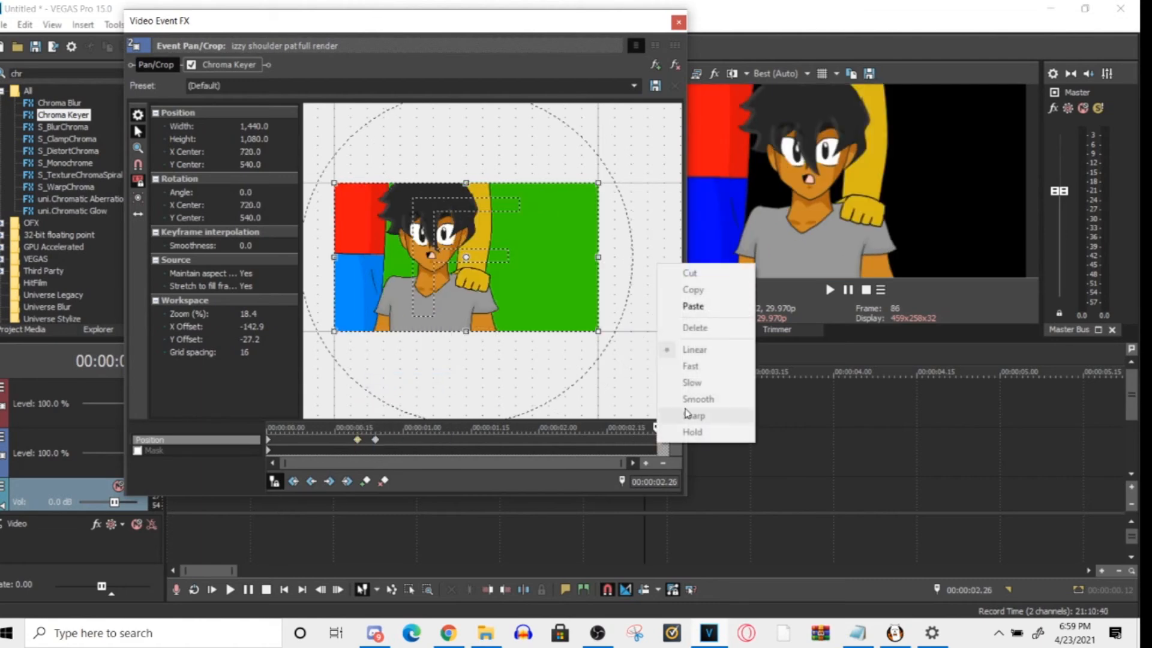
click(709, 310)
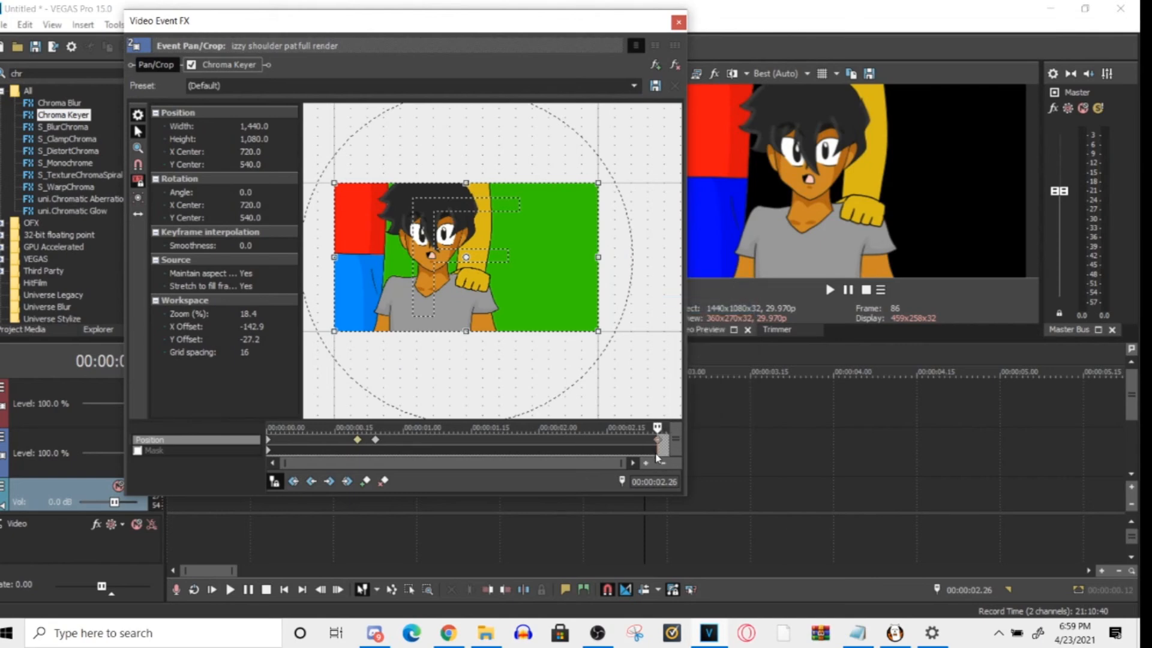
- Delete the slow position keyframe just before the 00:00:00.24 keyframe
click(309, 449)
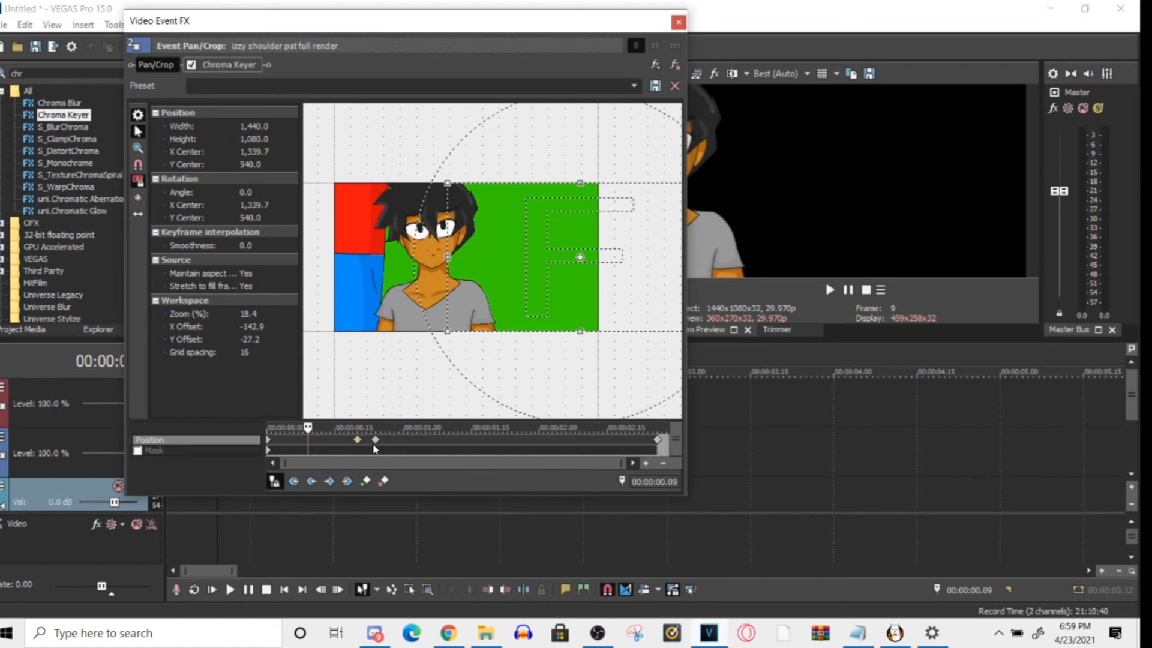
right_click(355, 441)
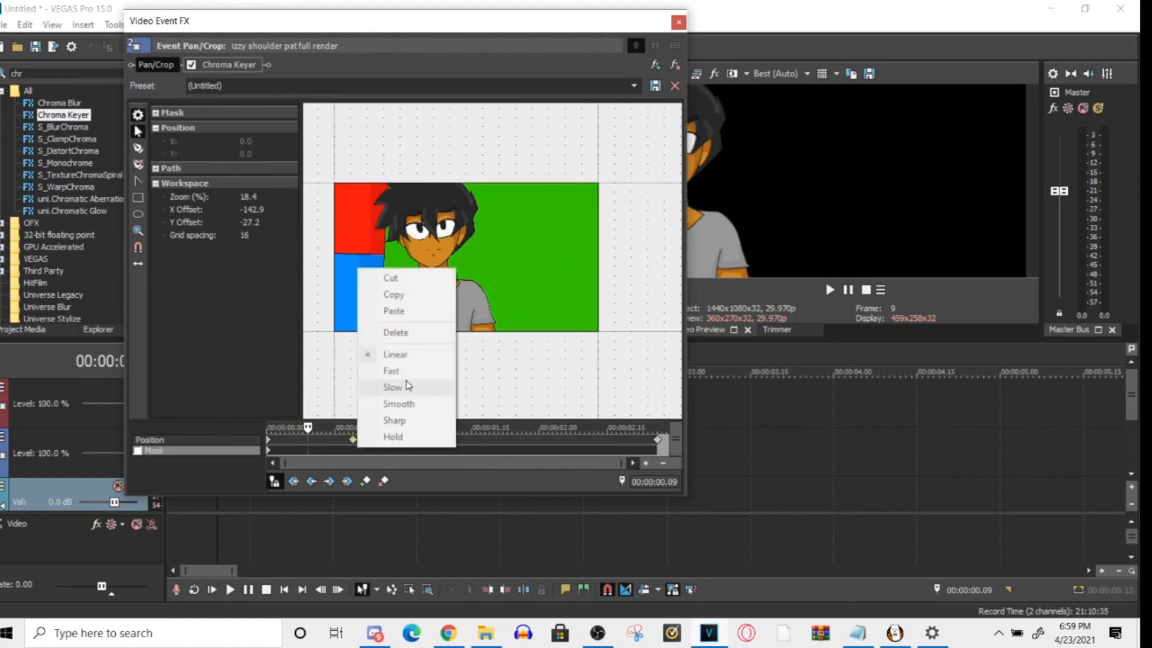
click(353, 441)
click(353, 442)
right_click(353, 442)
click(413, 325)
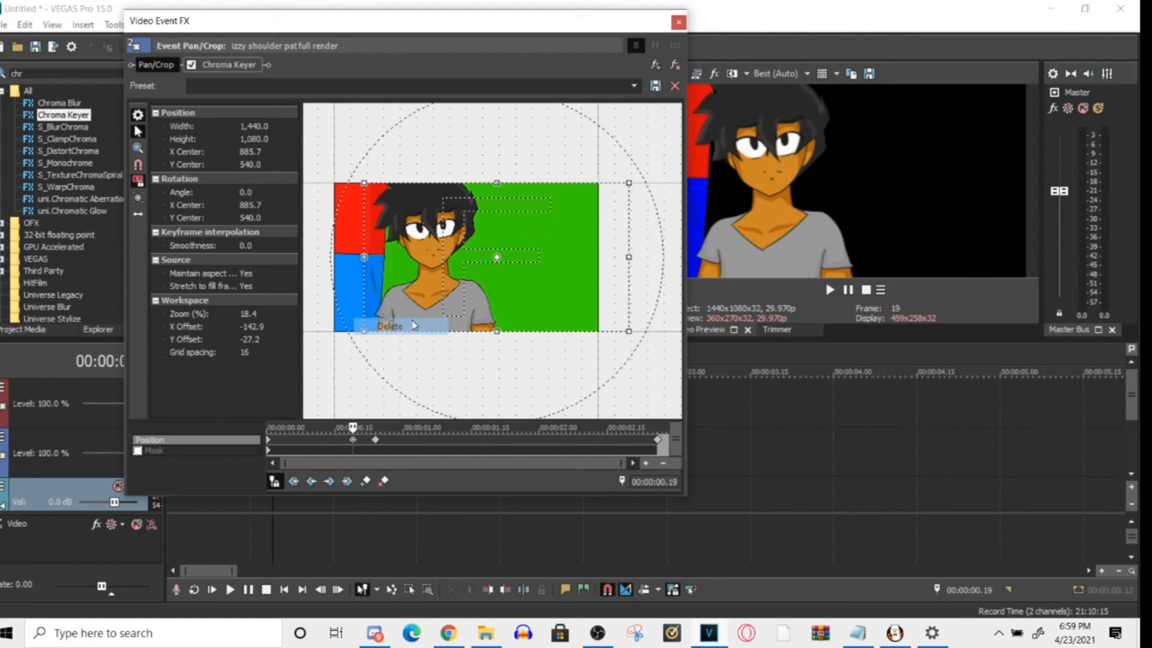
- Play the clip from its first frames to check the slide-in motion
click(269, 441)
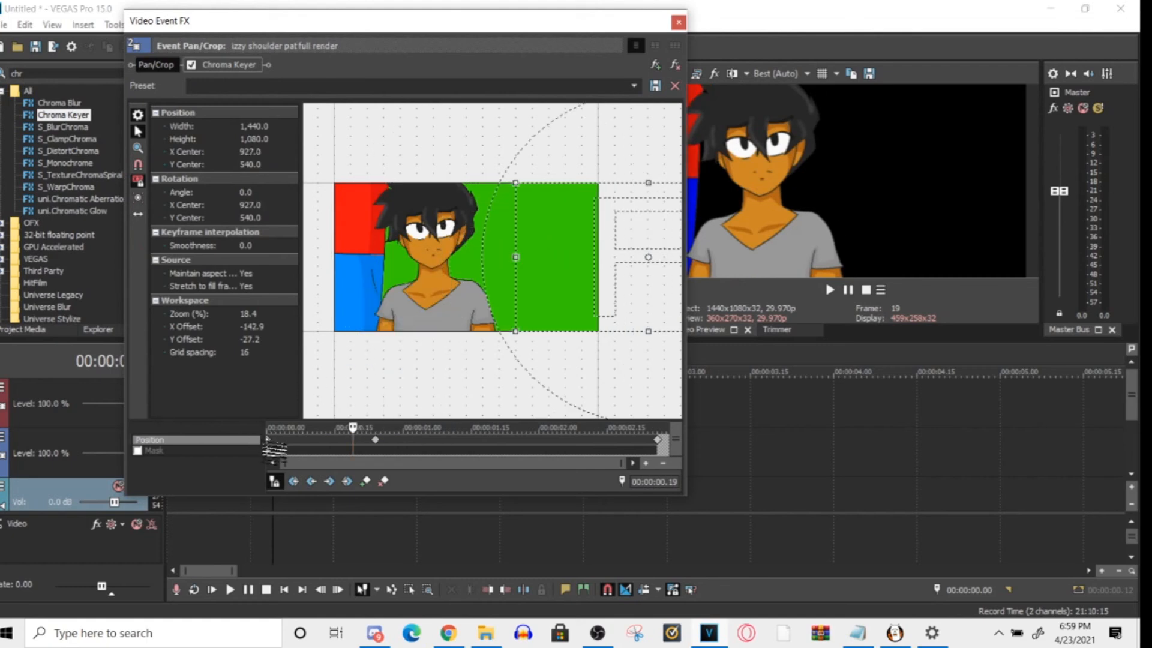
click(188, 532)
key(space)
key(space)
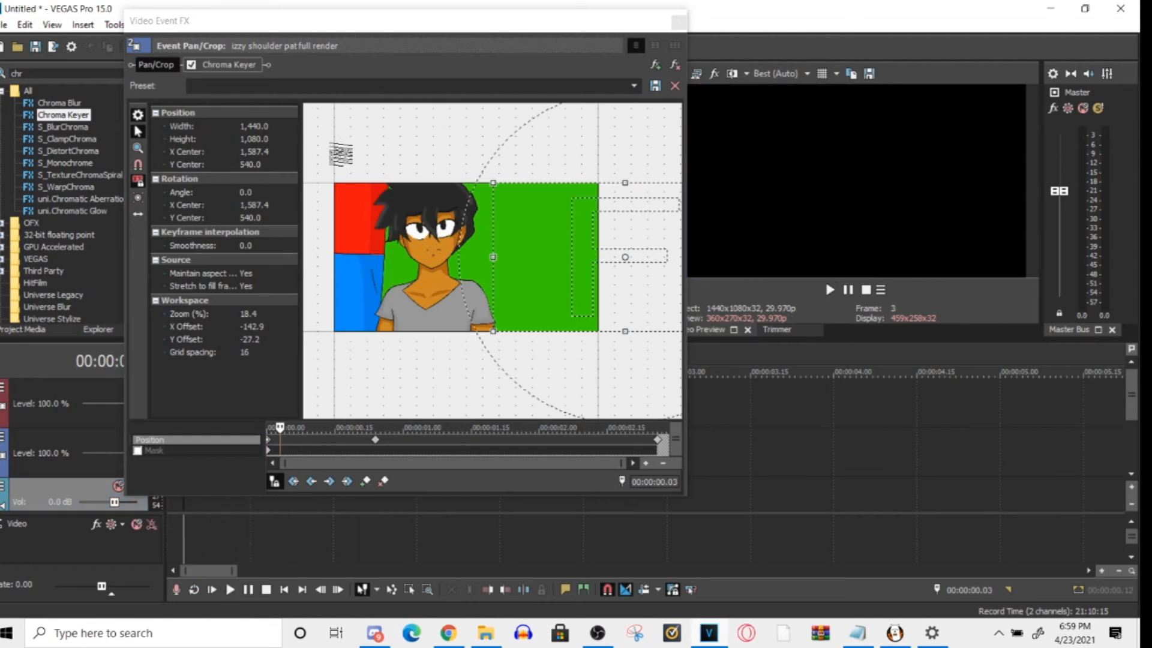
key(space)
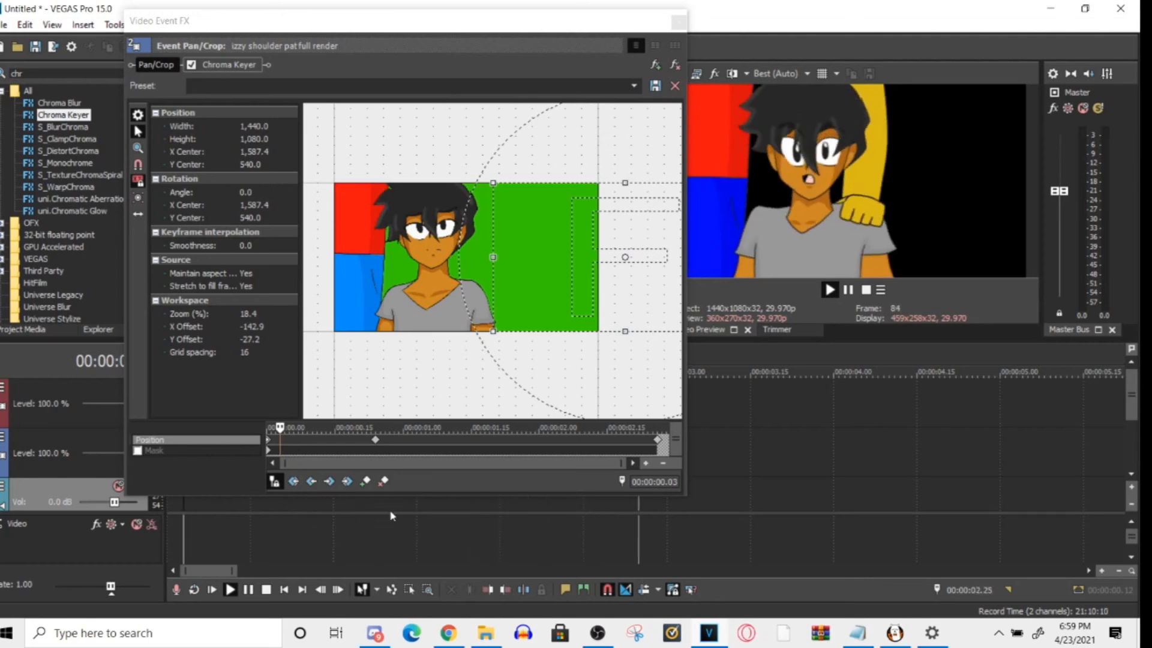
key(space)
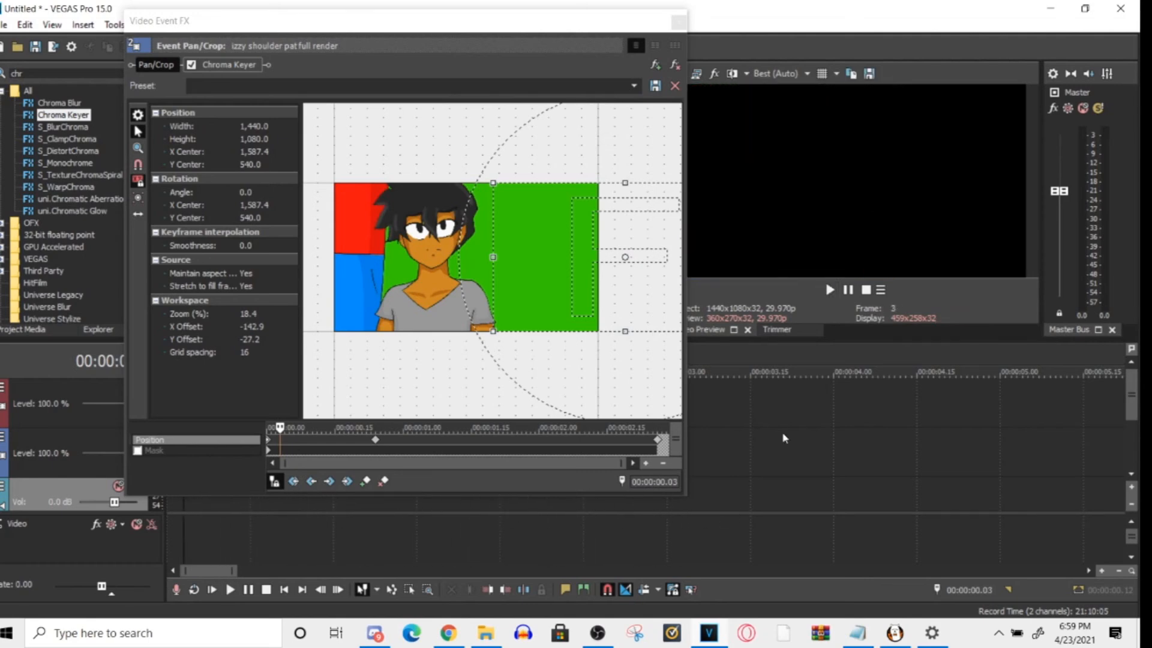
- Move the keyframe from the clip's end to about 00:00:00.20, set its interpolation to Slow, and play the clip
click(658, 439)
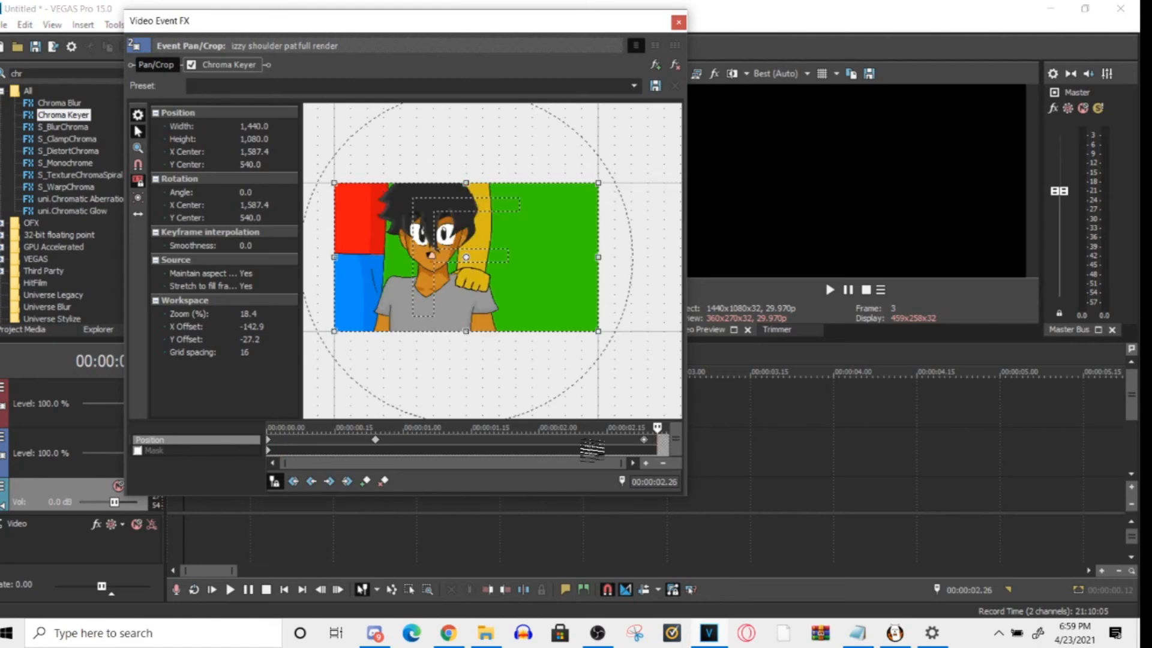
right_click(358, 441)
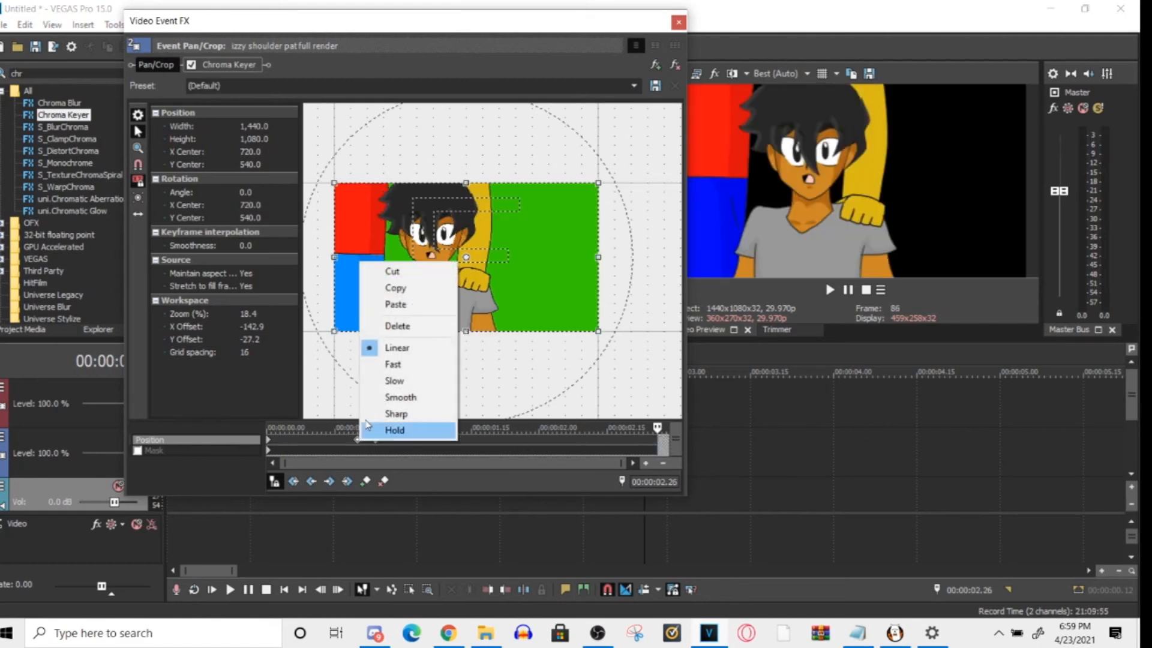
click(404, 381)
click(202, 551)
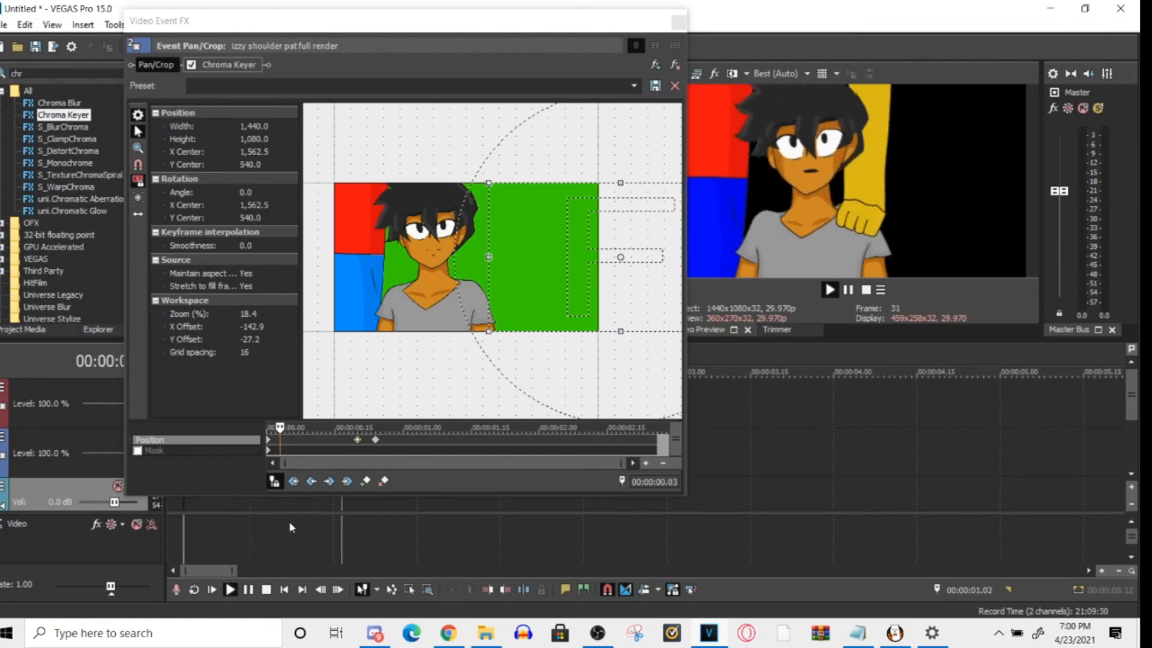
key(space)
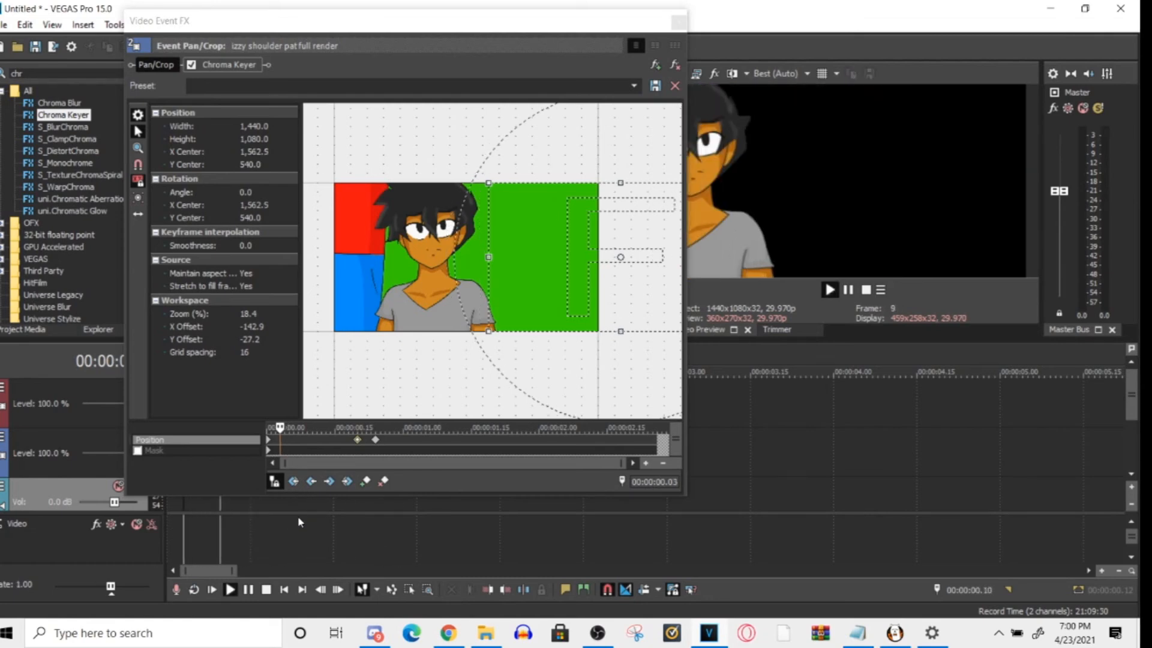
key(space)
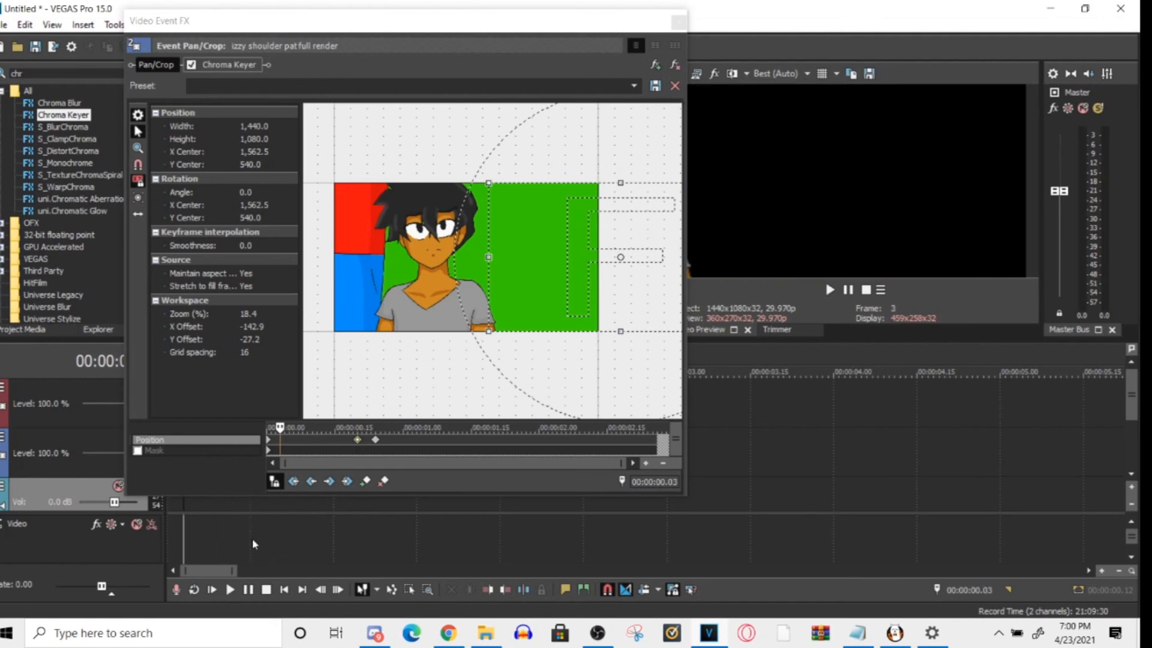
- Move the slow keyframe to 00:00:00.09 and the centered keyframe to 00:00:00.14, and play the clip from the start
click(244, 564)
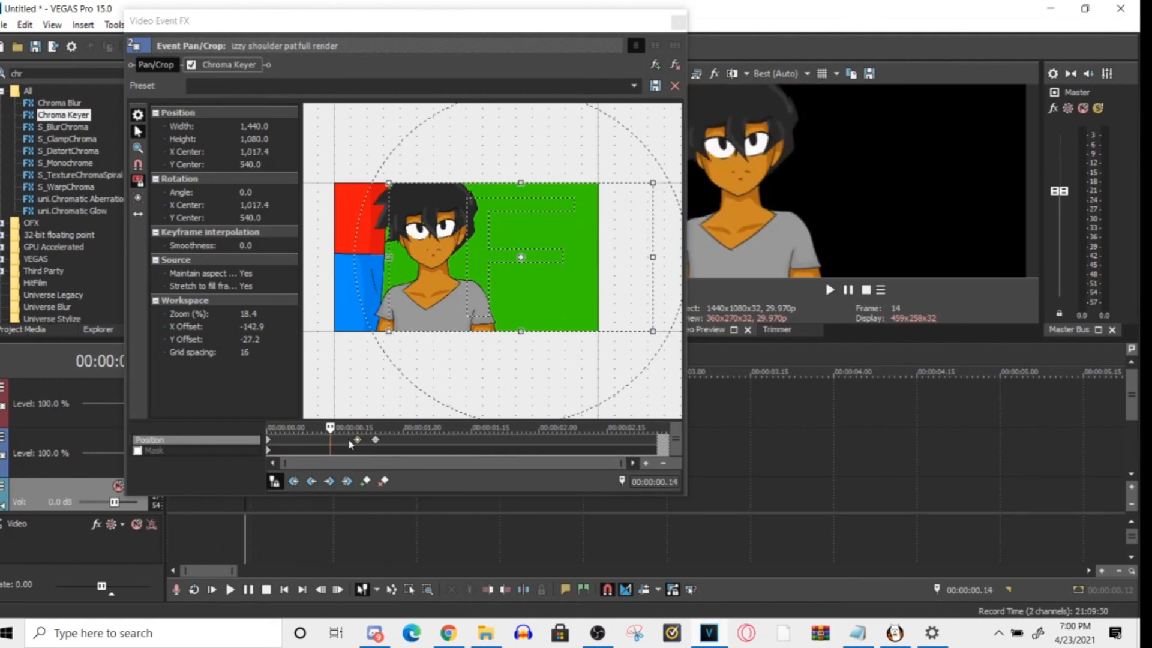
drag(358, 440, 308, 440)
drag(382, 441, 332, 441)
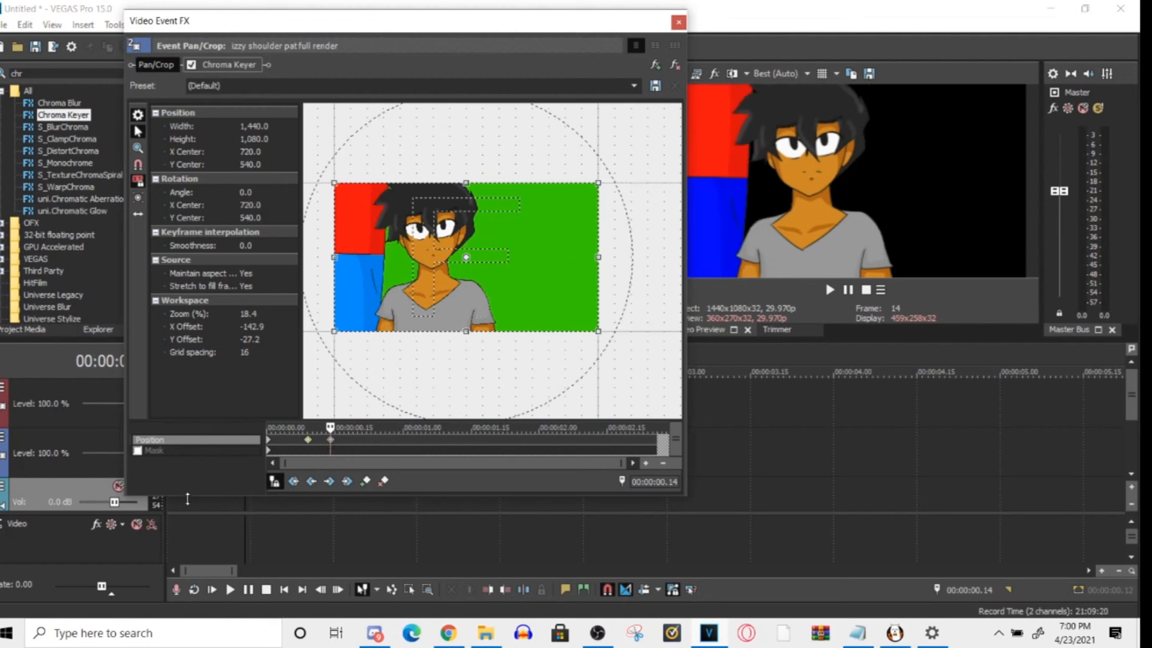
click(174, 522)
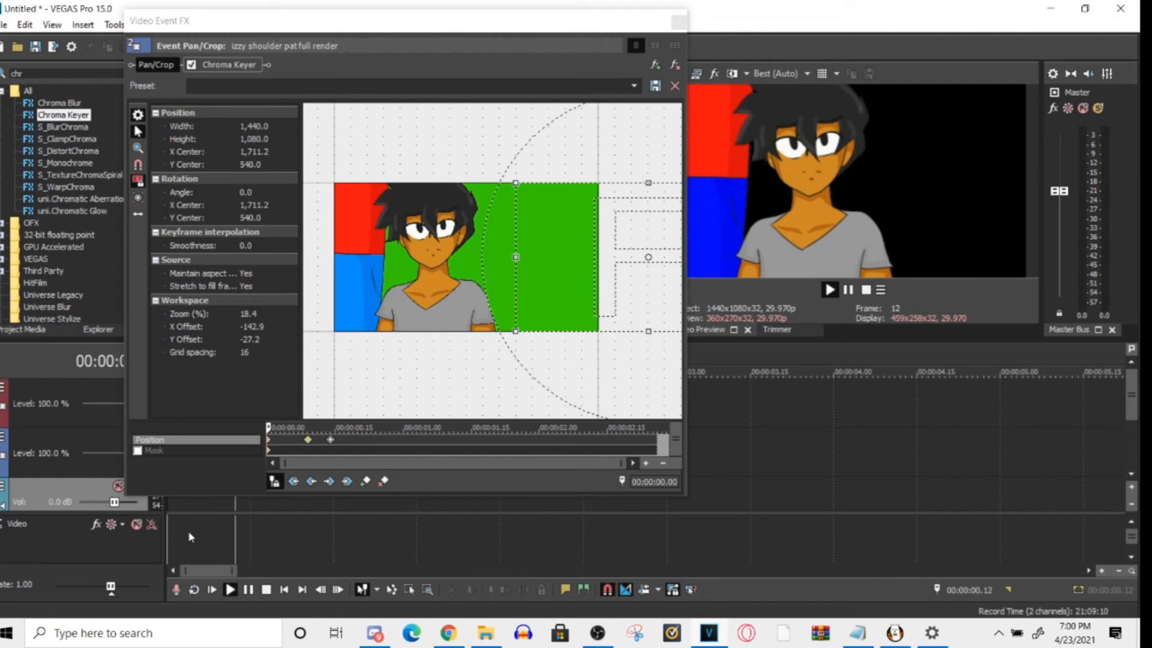
- Check the interpolation types of the position keyframes at 00:00:00.09 and 00:00:00.14
click(308, 442)
right_click(308, 443)
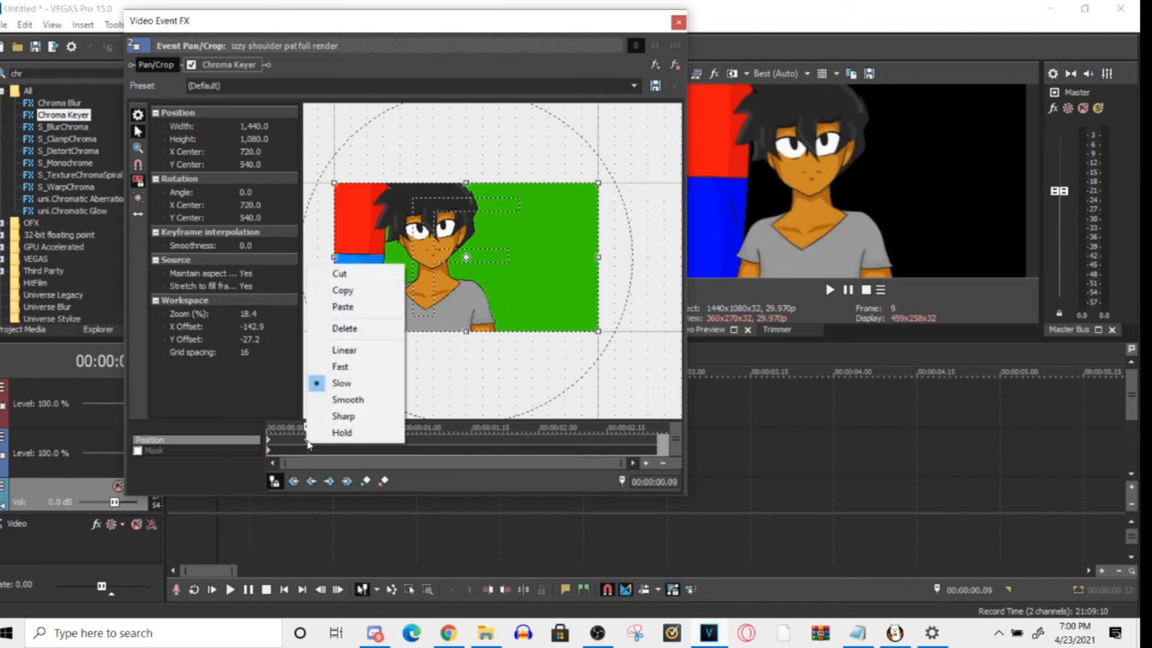
click(315, 450)
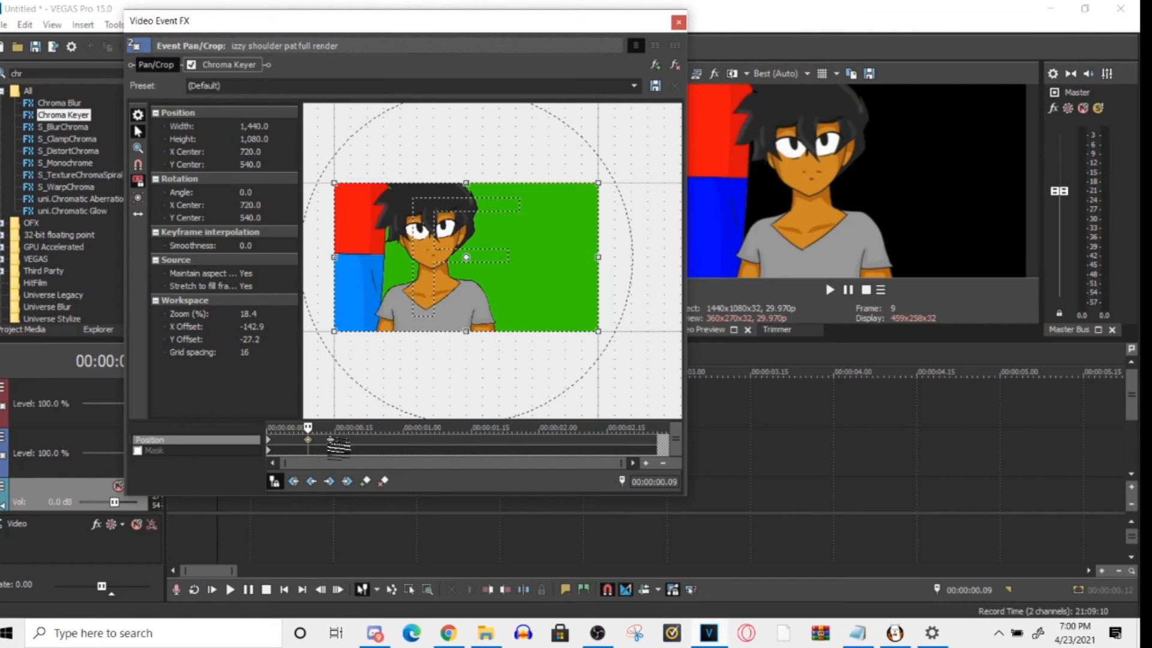
right_click(331, 440)
click(305, 456)
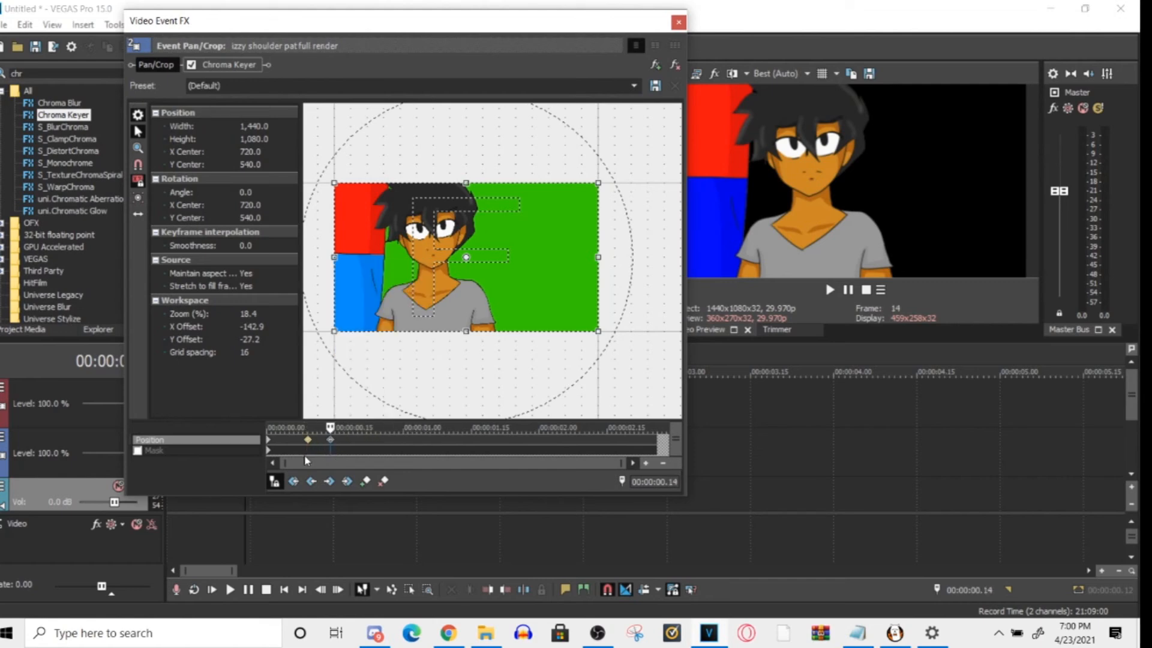
click(307, 440)
- Replay the clip's opening to check the motion with the closer keyframes
click(195, 512)
key(space)
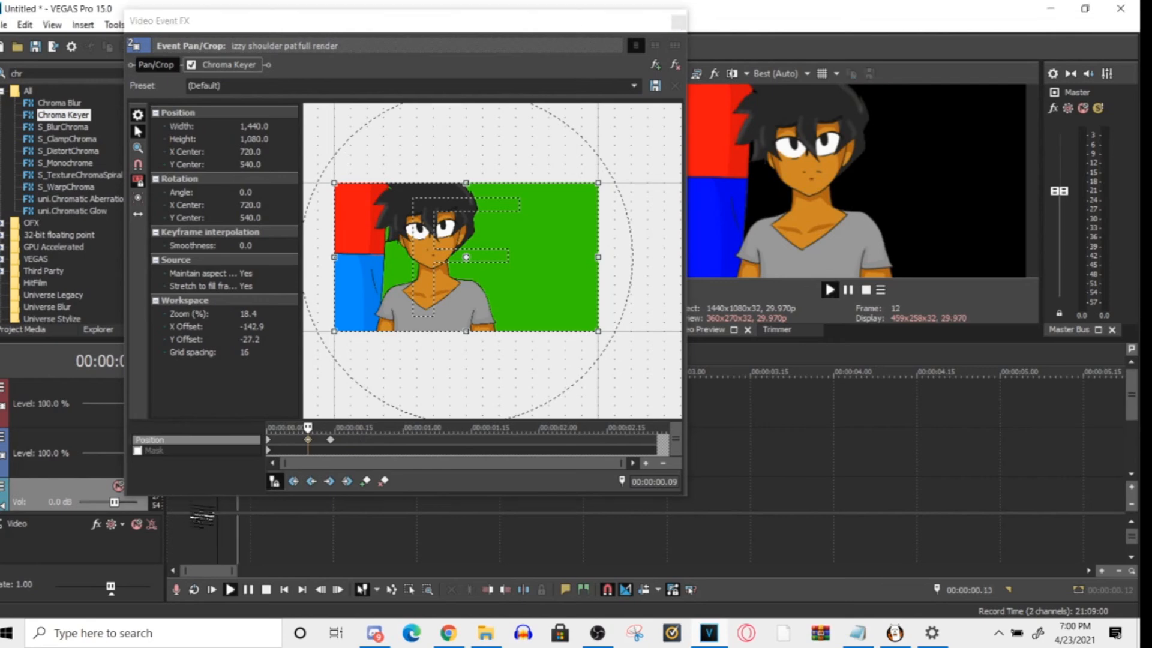
key(space)
key(space)
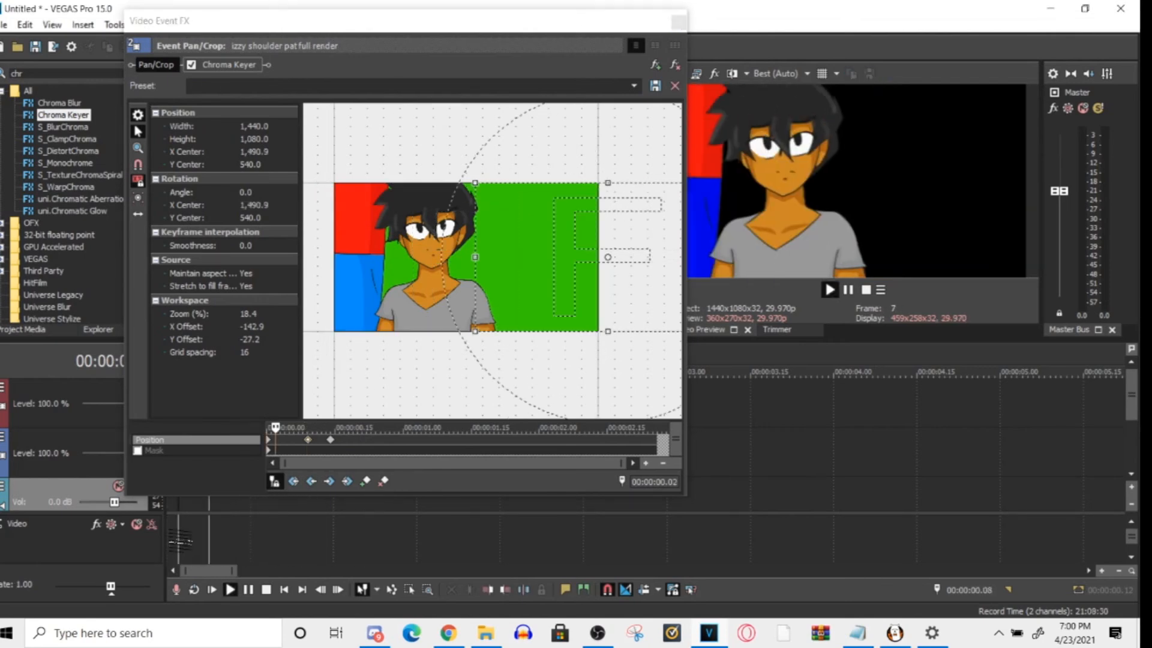
key(space)
- Move the 00:00:00.14 keyframe to about 00:00:00.23 and the slow keyframe to about 00:00:00.13, and play from the start
drag(330, 439, 370, 440)
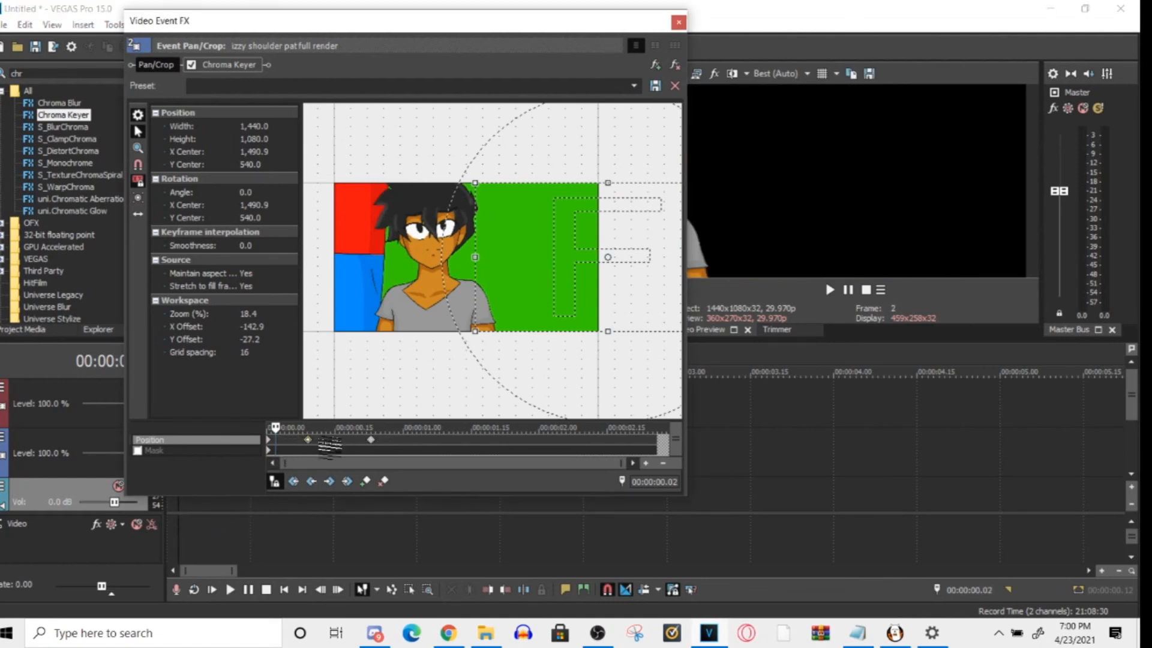
drag(493, 24, 775, 81)
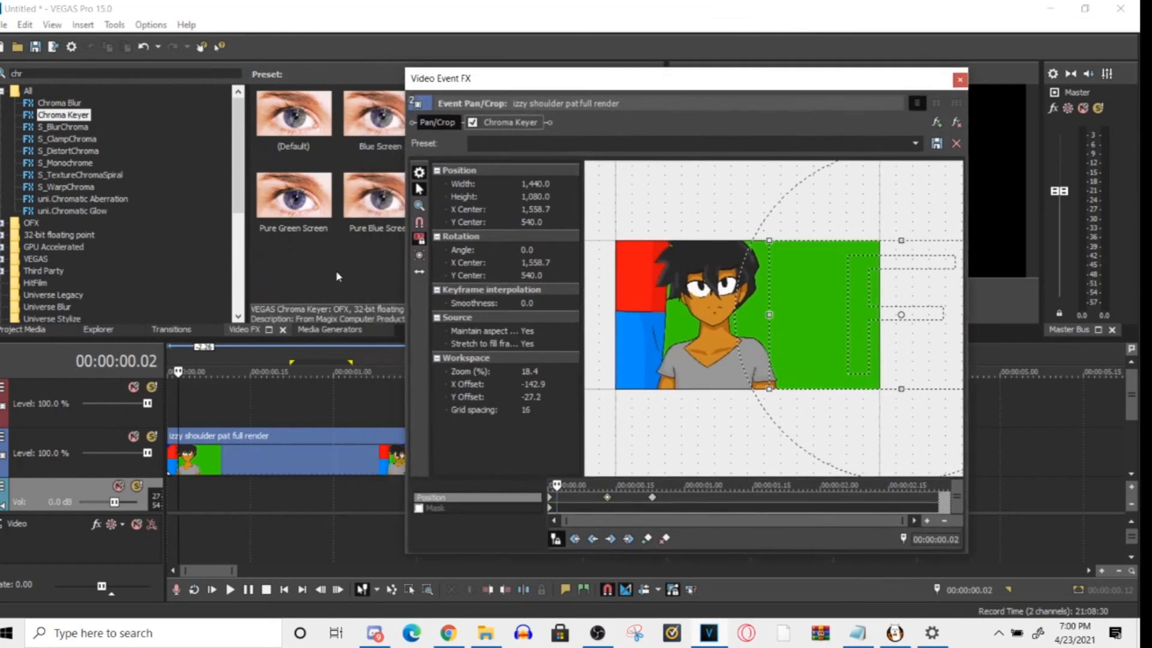
key(ctrl+Home)
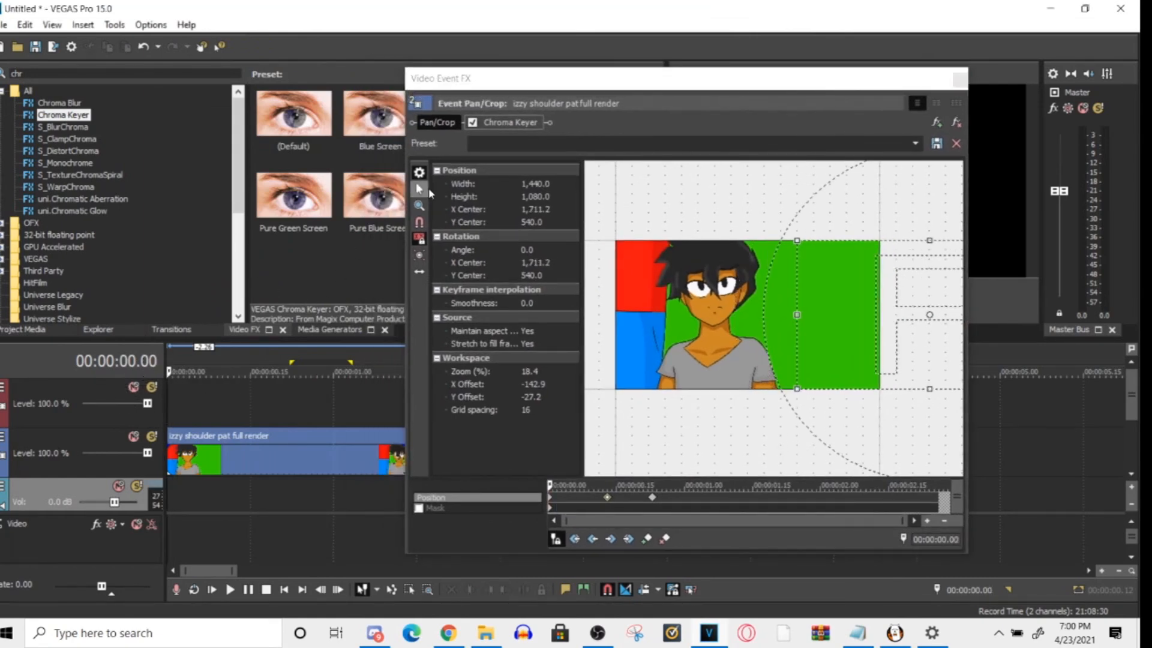
drag(550, 72, 241, 10)
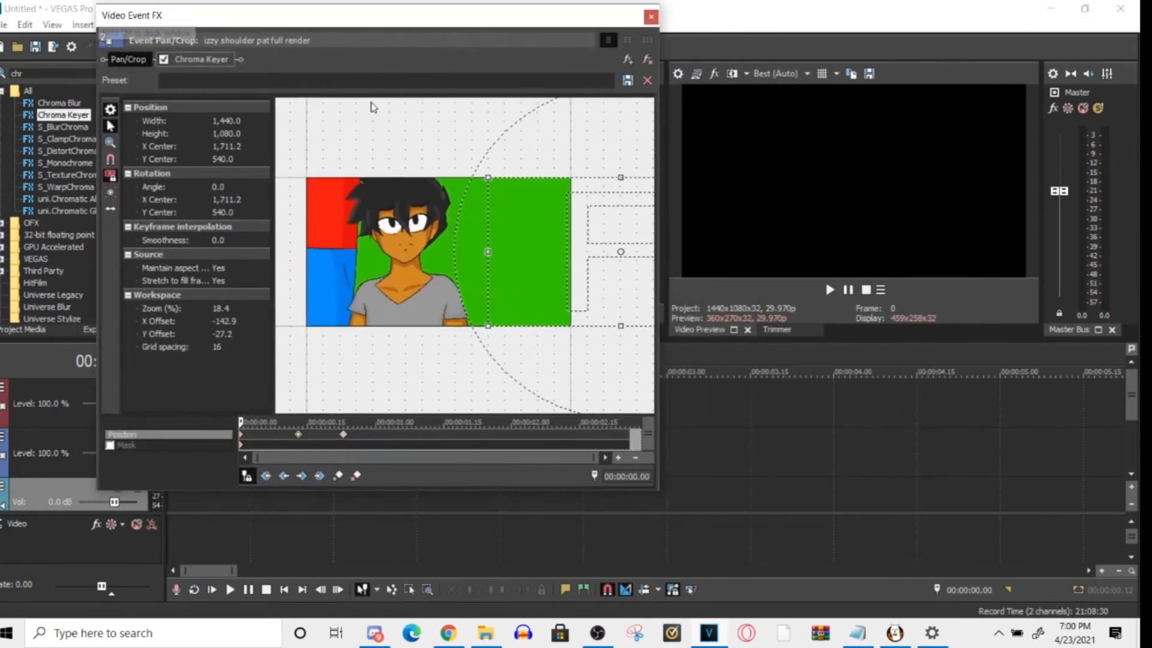
click(173, 550)
key(space)
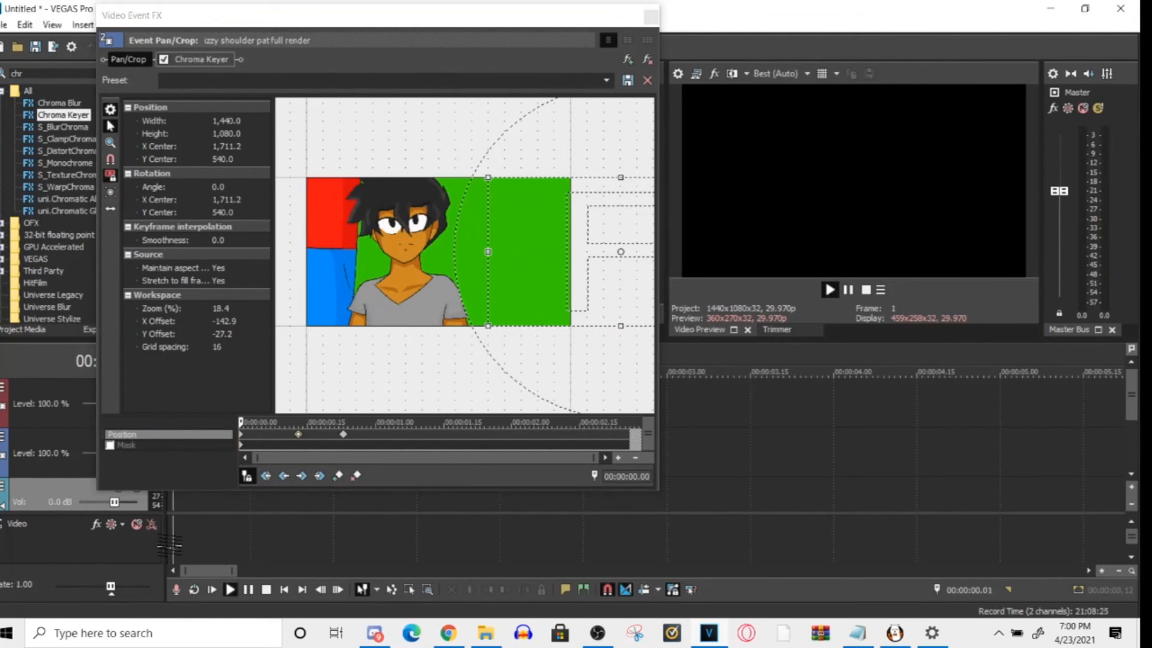
key(space)
- Move the slow keyframe to about 00:00:00.20, just before the last keyframe, and play the clip from the start
drag(298, 434, 330, 435)
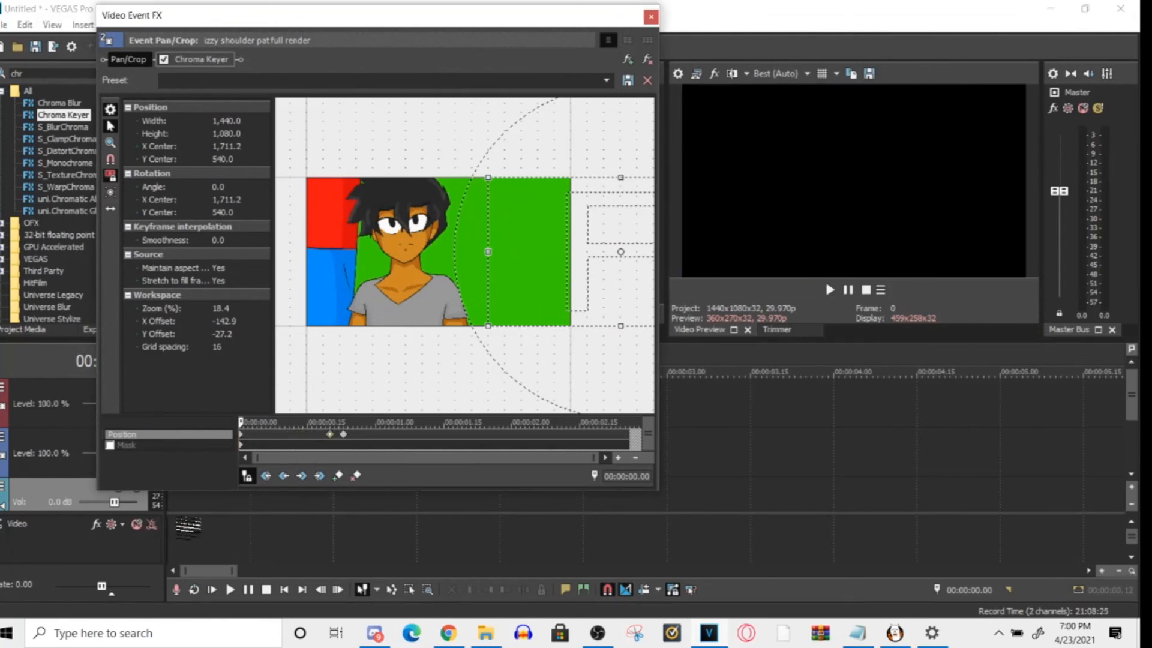
click(170, 508)
key(space)
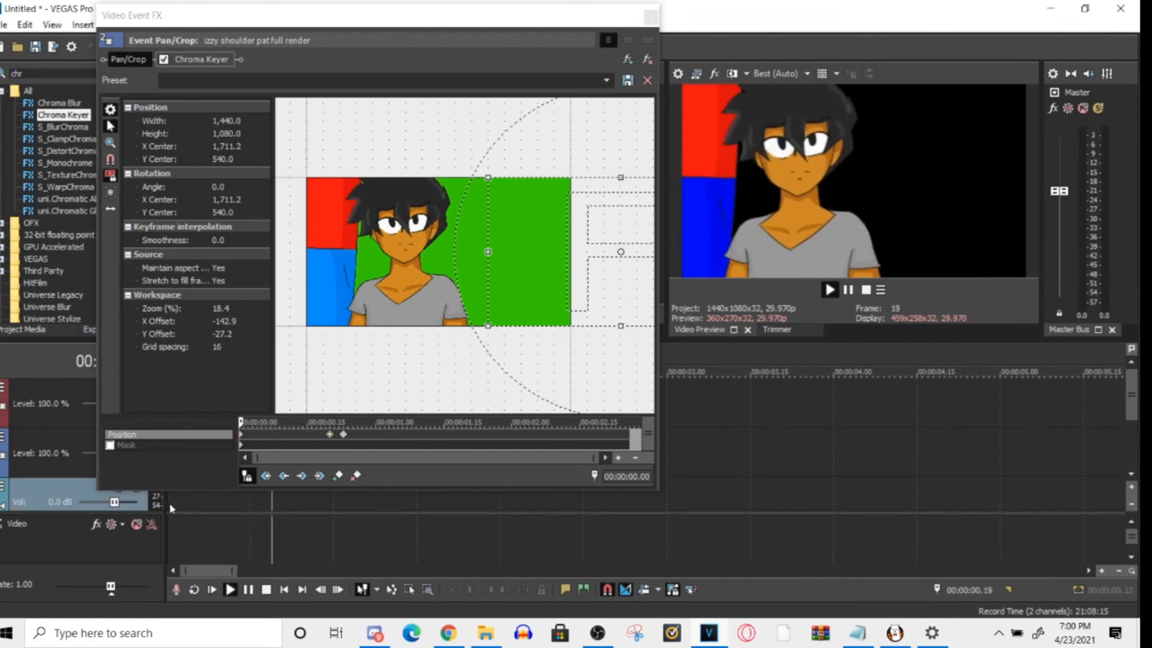
- Move the slow keyframe from 00:00:00.20 to about 00:00:00.04 and play the clip from the start
key(space)
drag(329, 434, 258, 434)
click(174, 503)
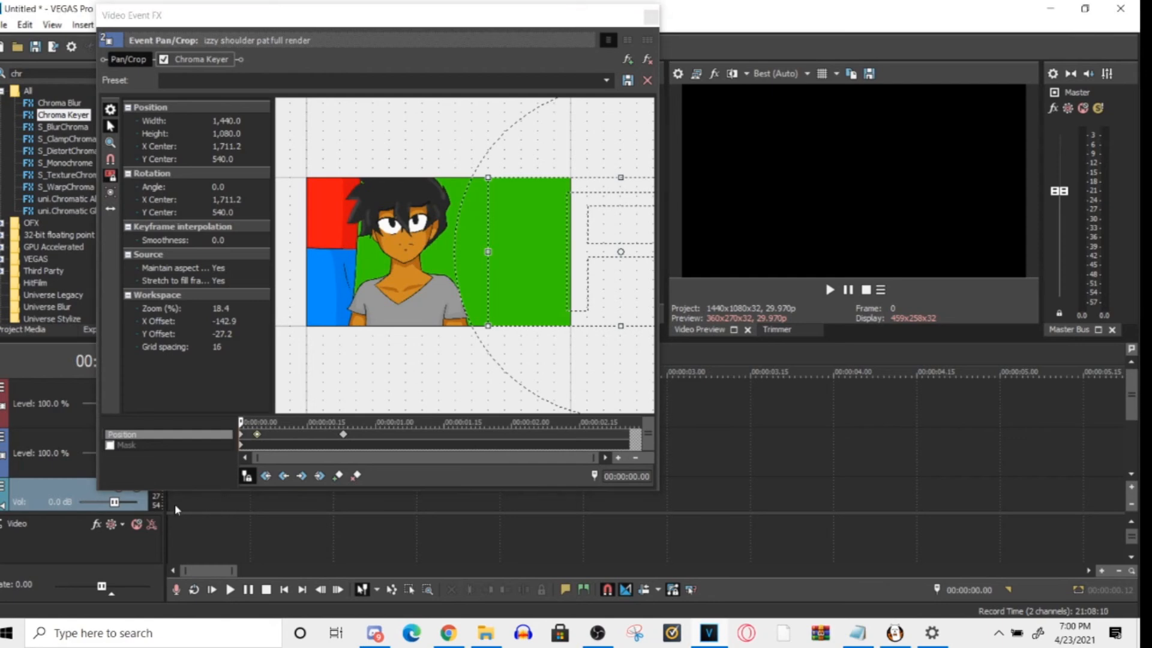
key(space)
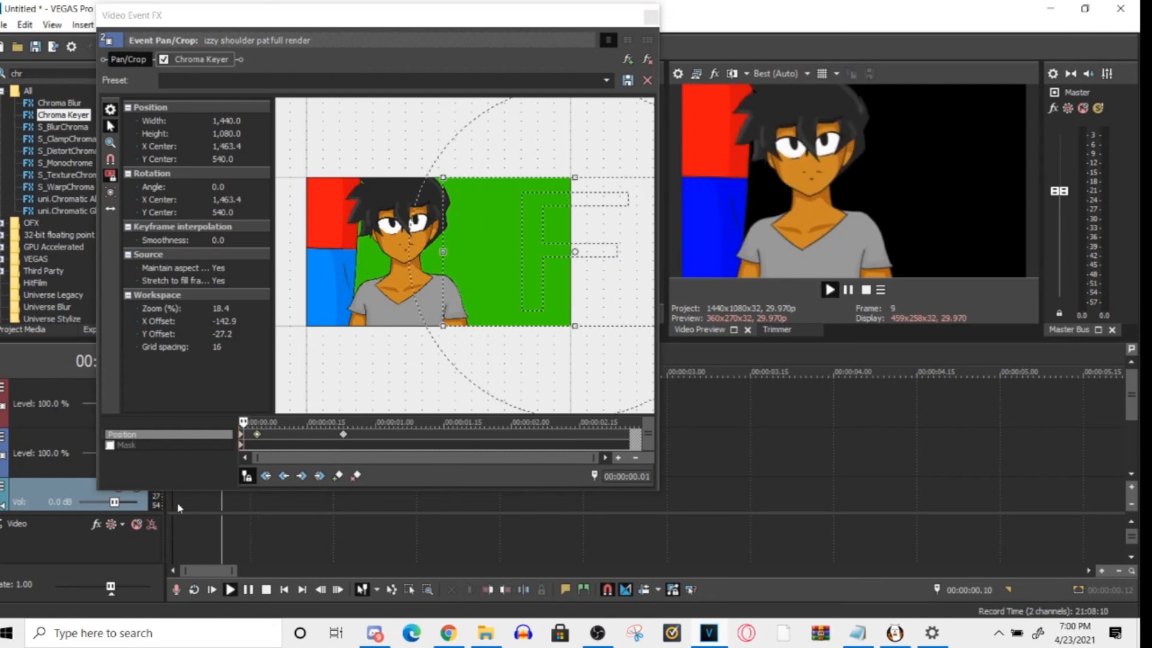
key(space)
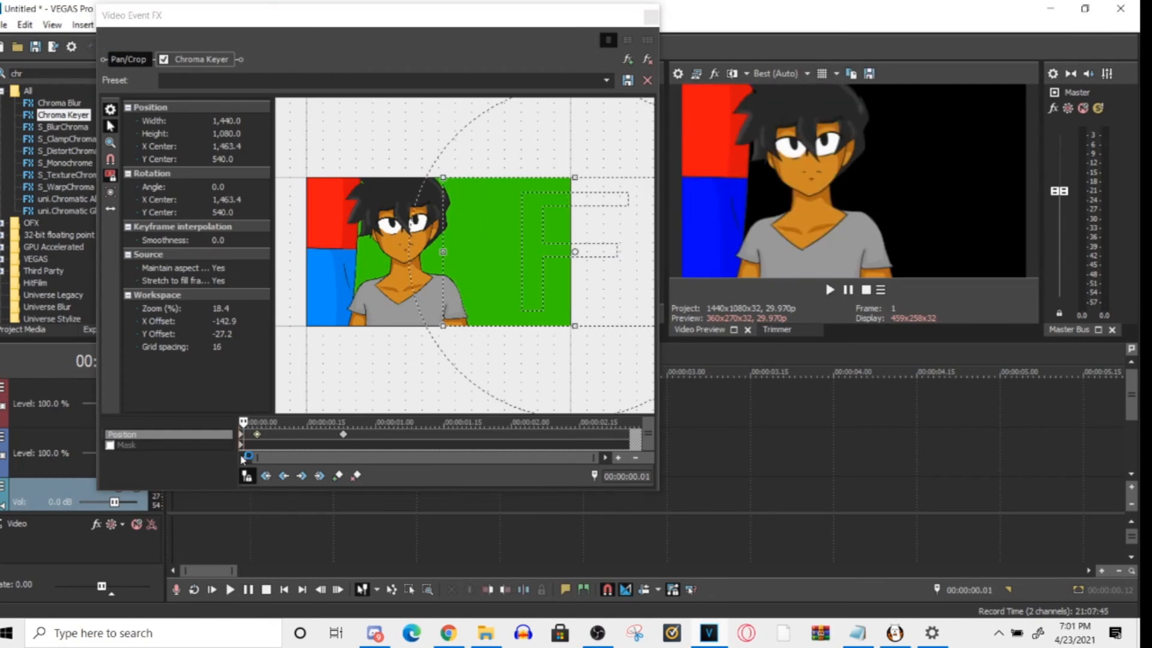
- Step through the position keyframes at the start, 00:00:00.04 and 00:00:00.23, and check the middle one's interpolation type
click(240, 435)
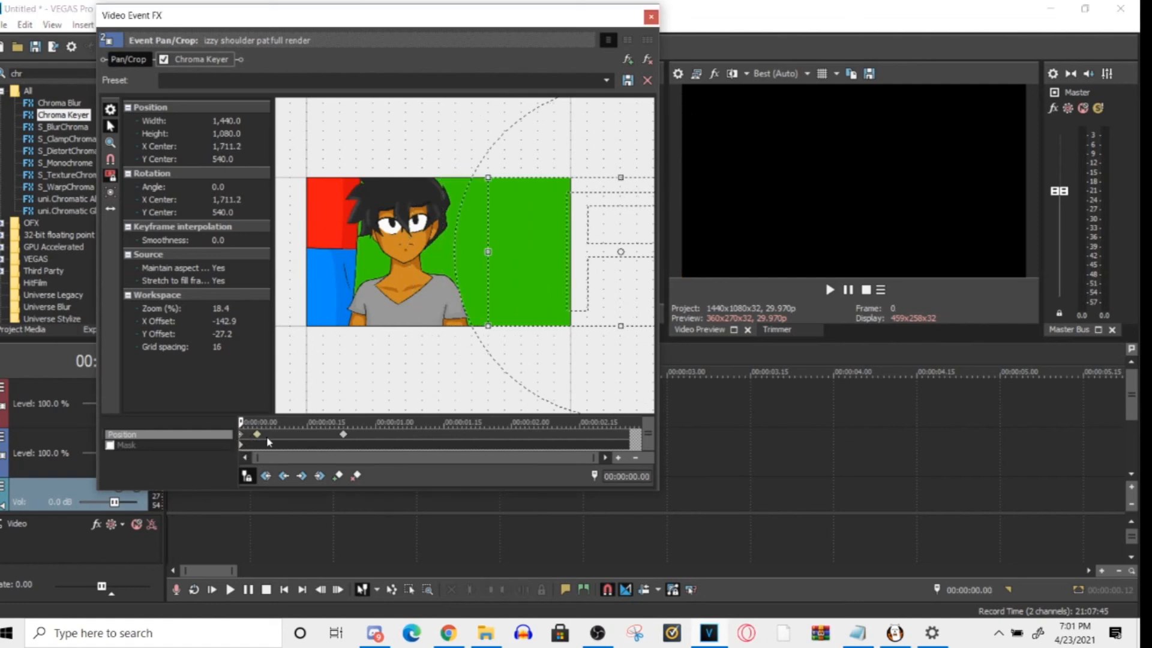
click(256, 444)
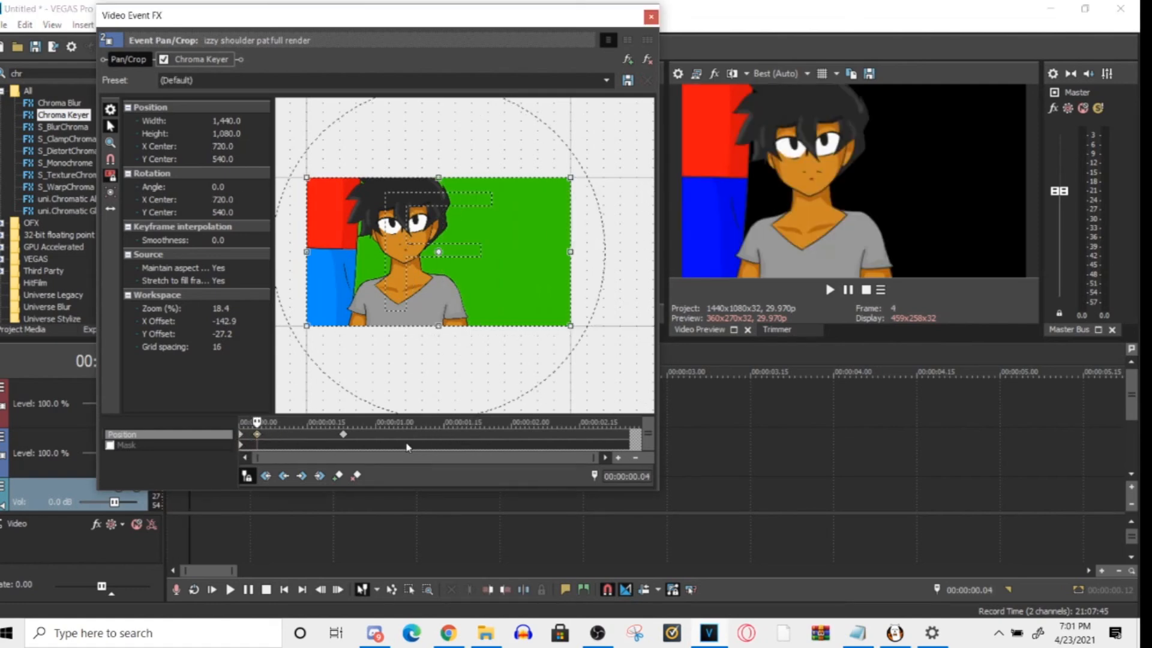
click(343, 435)
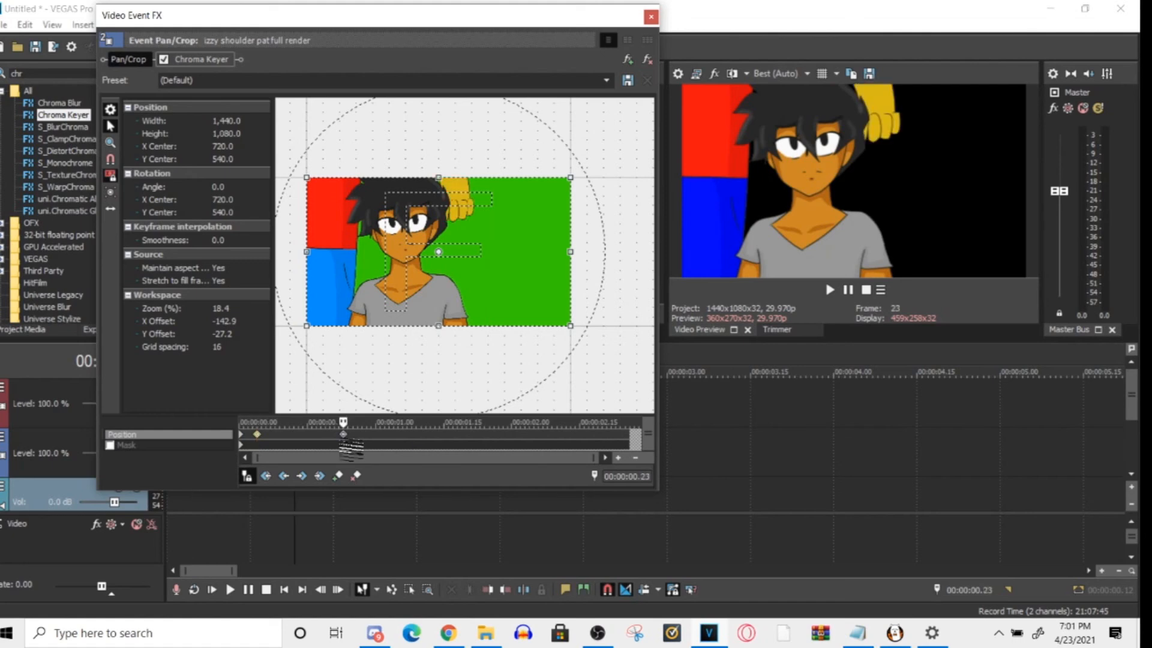
click(257, 434)
right_click(259, 436)
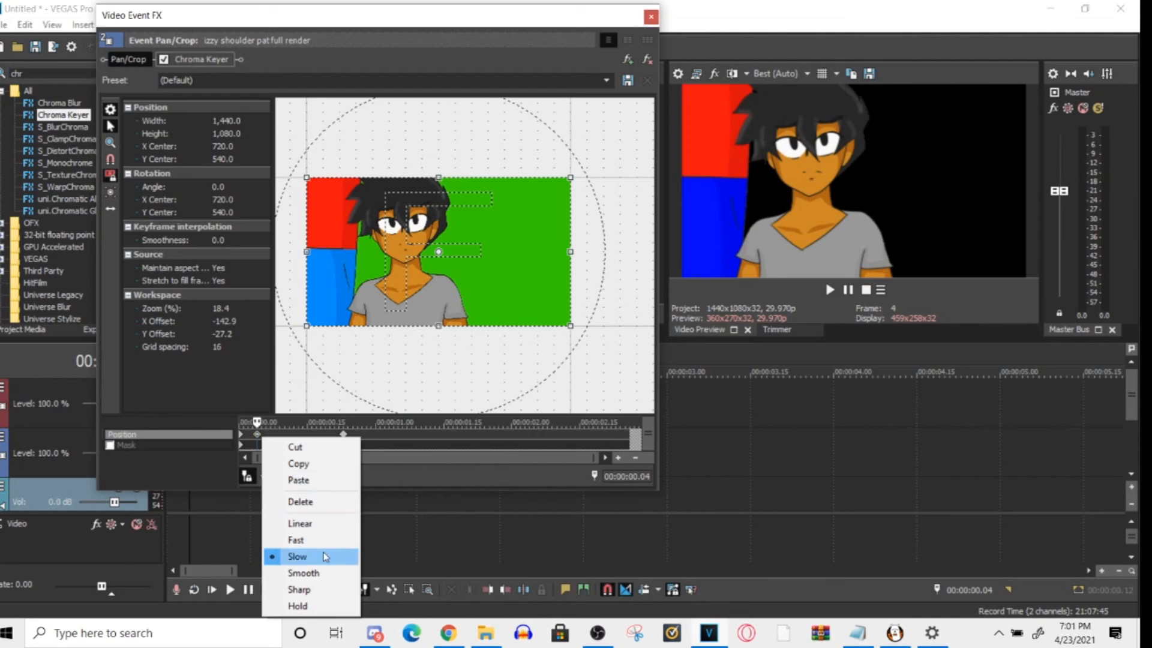
click(306, 504)
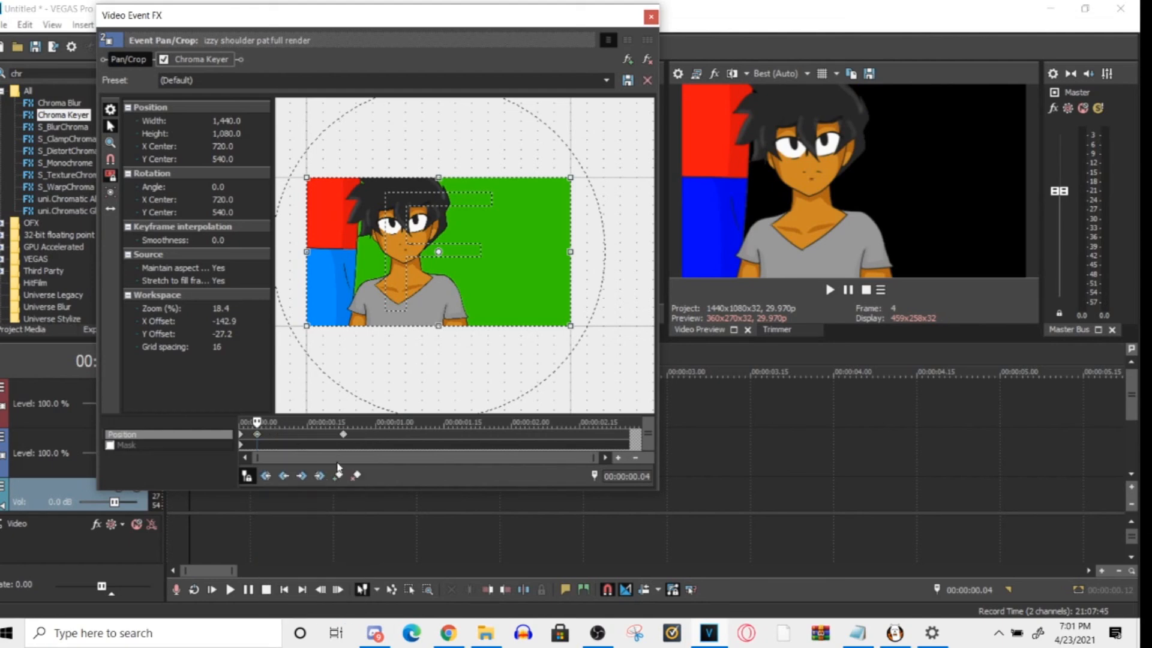
- Place a slow keyframe with X Center 849.8 at 00:00:00.20 and play the clip from the start
click(328, 436)
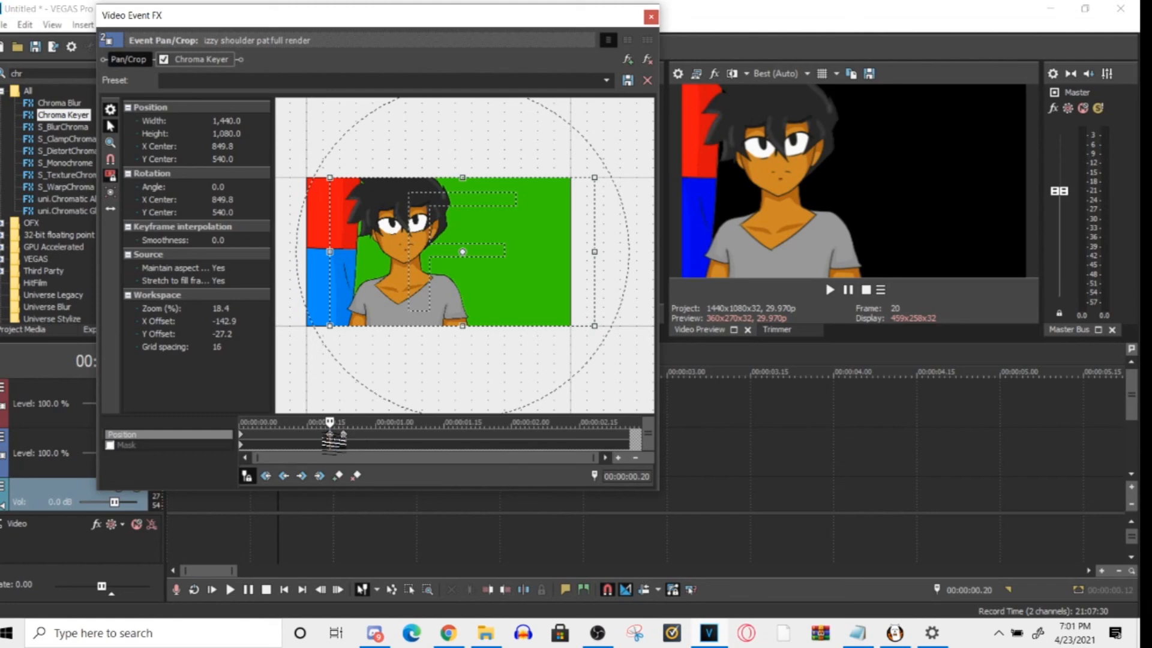
right_click(332, 437)
click(360, 551)
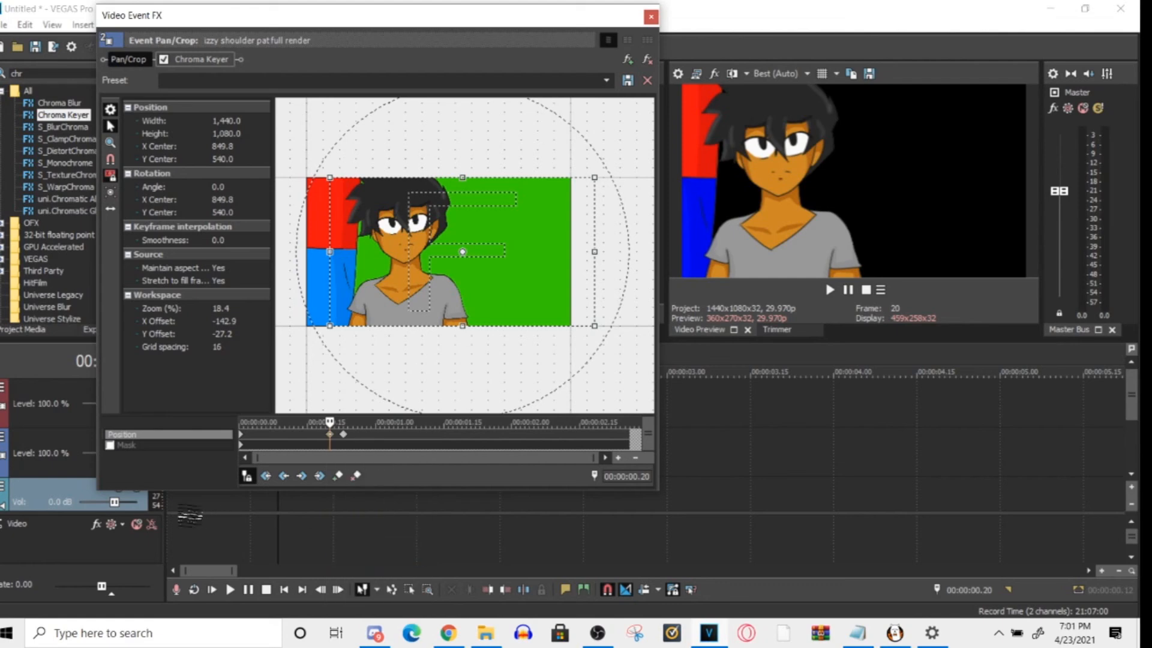
click(167, 509)
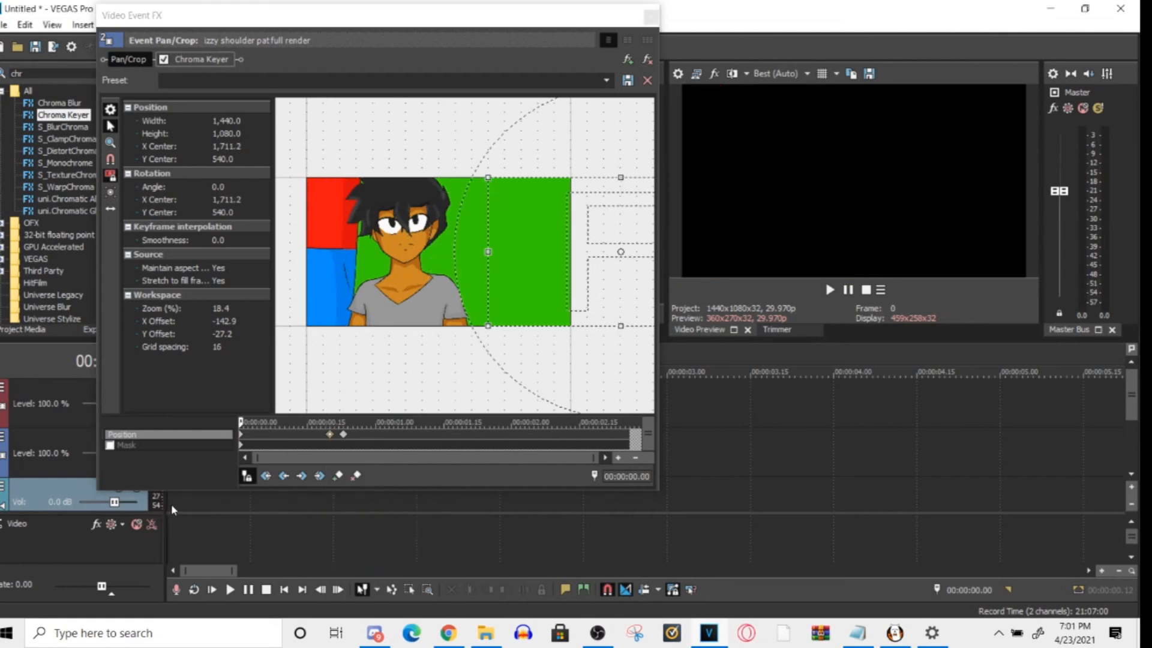
key(space)
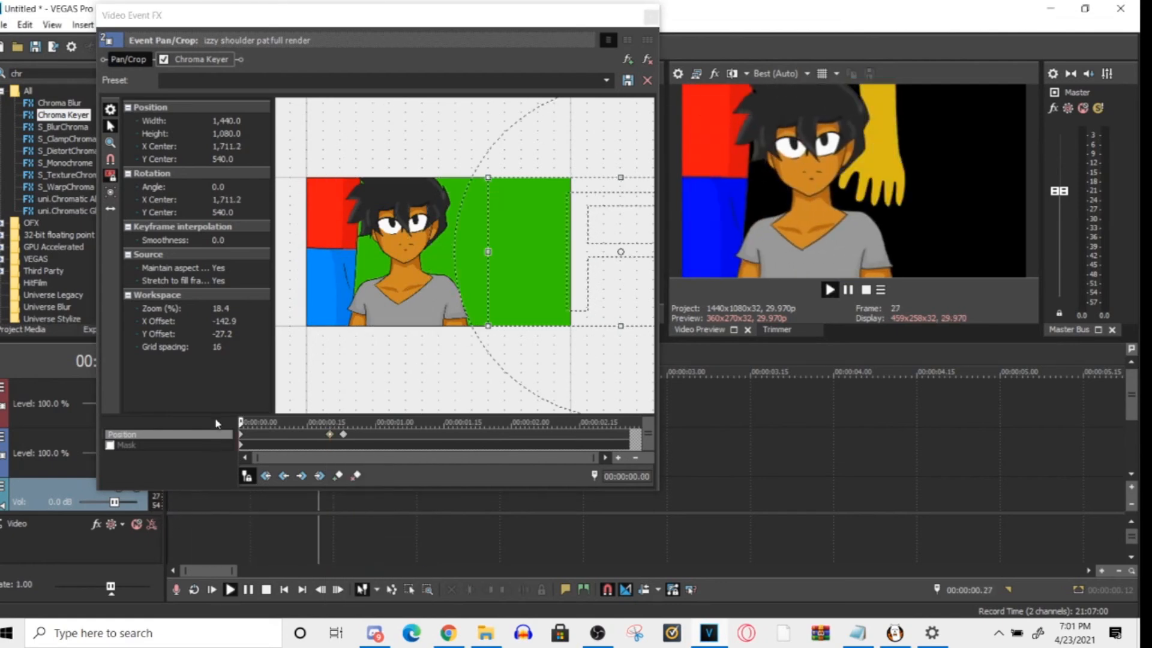
key(space)
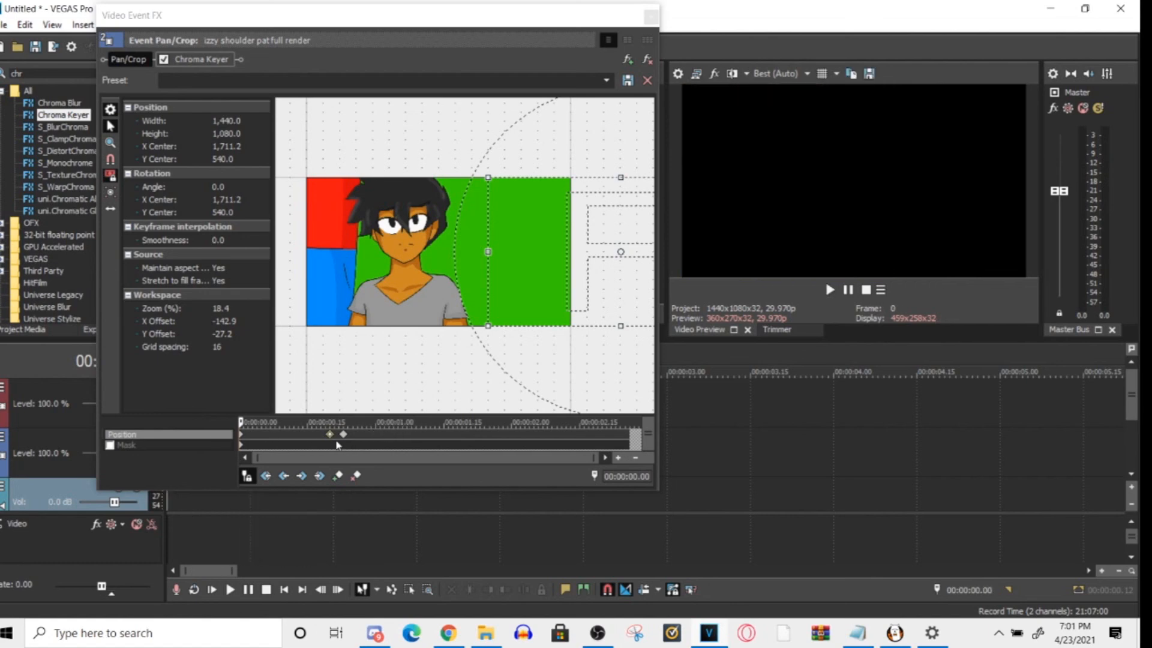
- Move the slow keyframe to the end of the clip at 00:00:02.26 and play from the start
drag(336, 446, 642, 441)
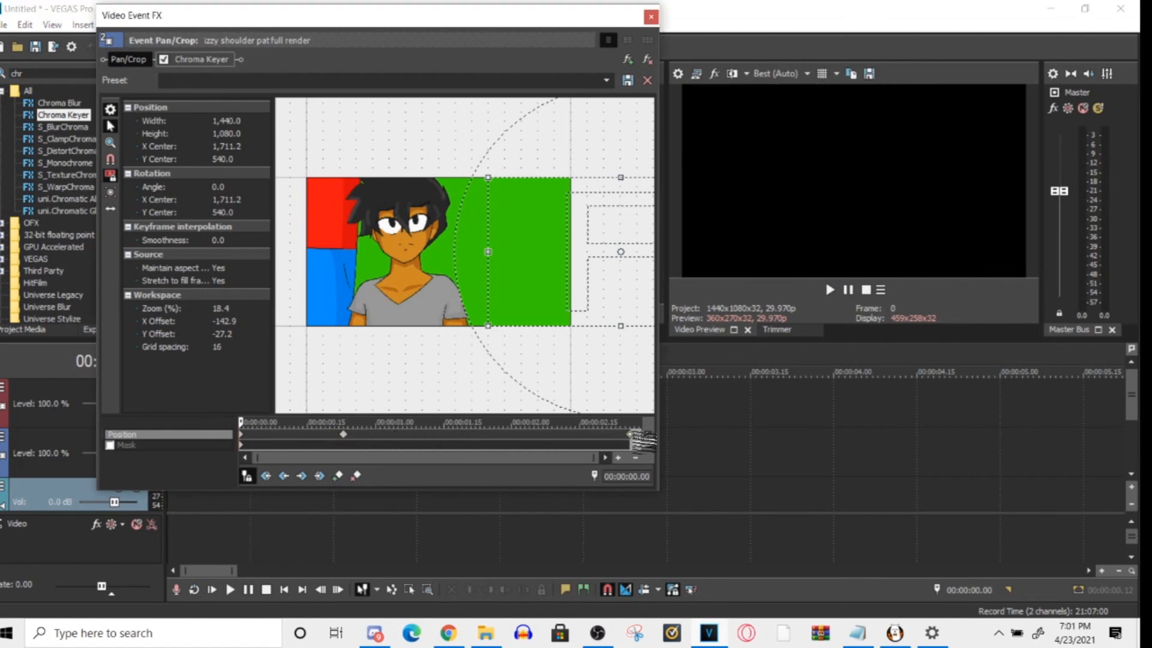
click(174, 505)
key(space)
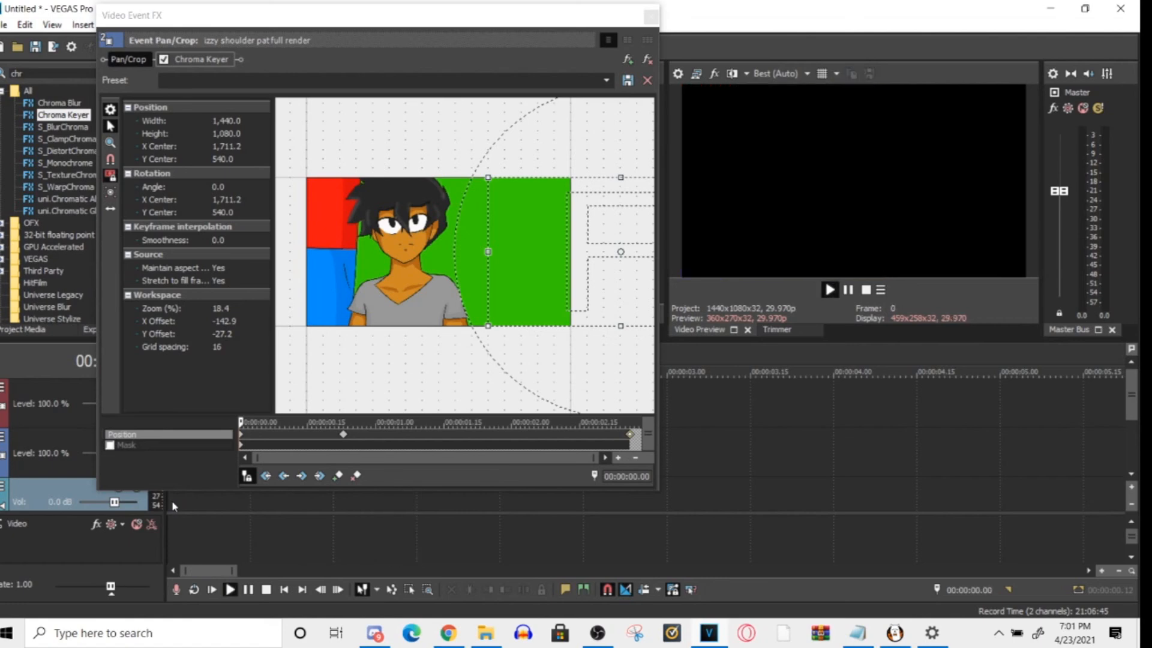
key(space)
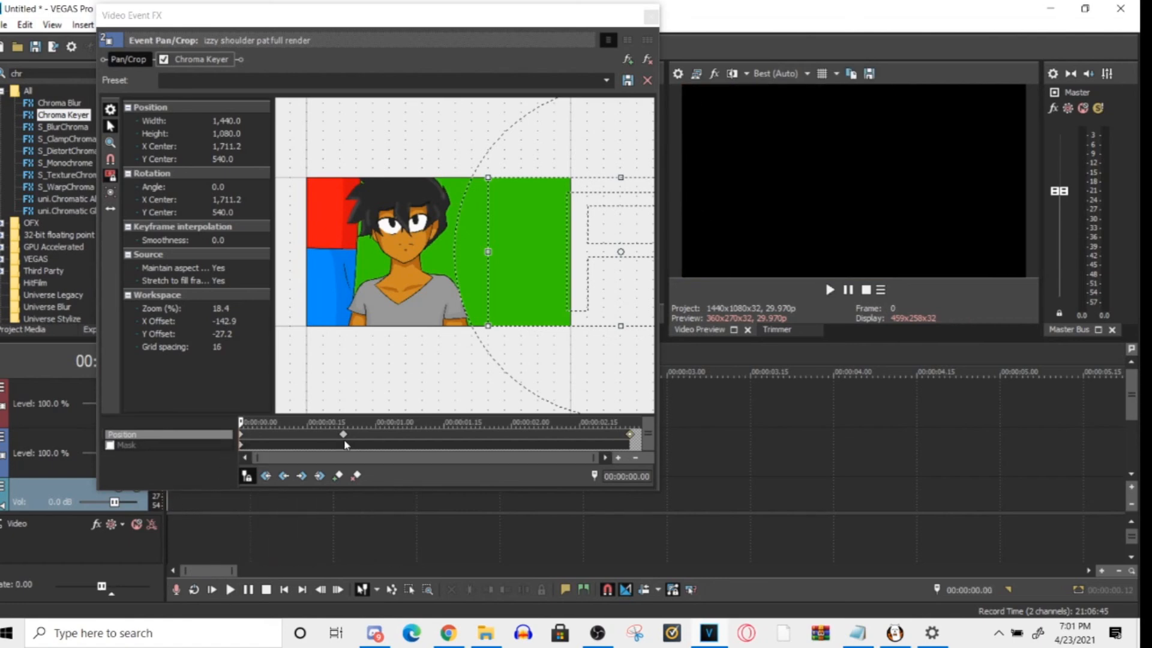
- Move the 00:00:00.23 keyframe to about 00:00:00.08 and play the clip from the start several times
drag(343, 434, 275, 434)
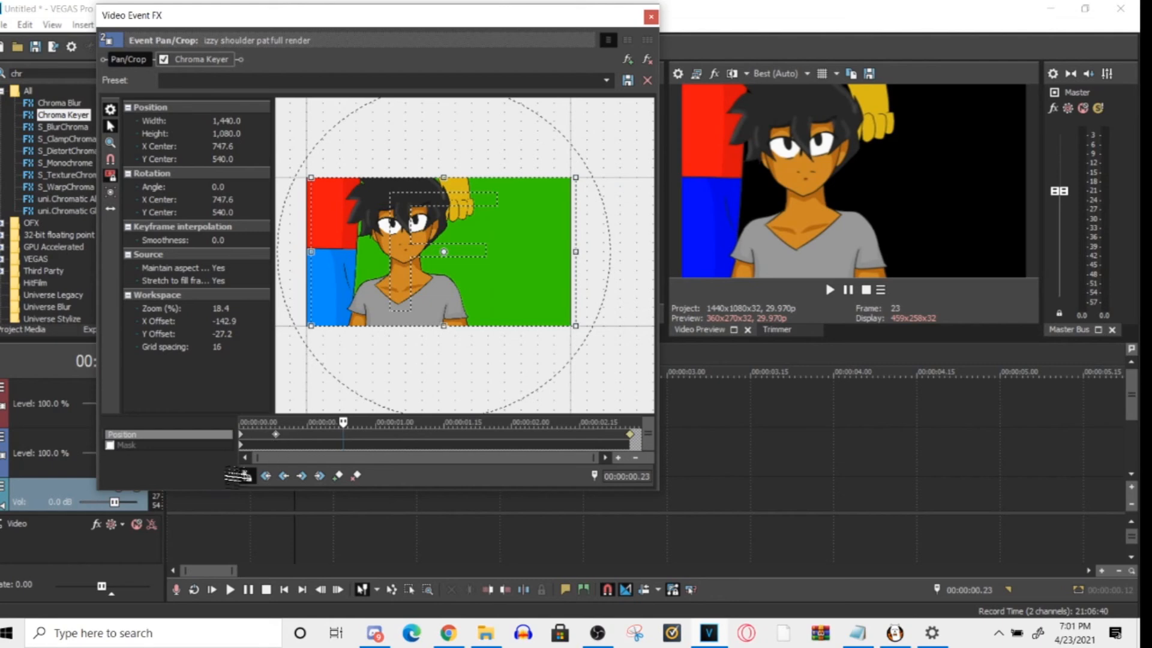
click(172, 501)
key(space)
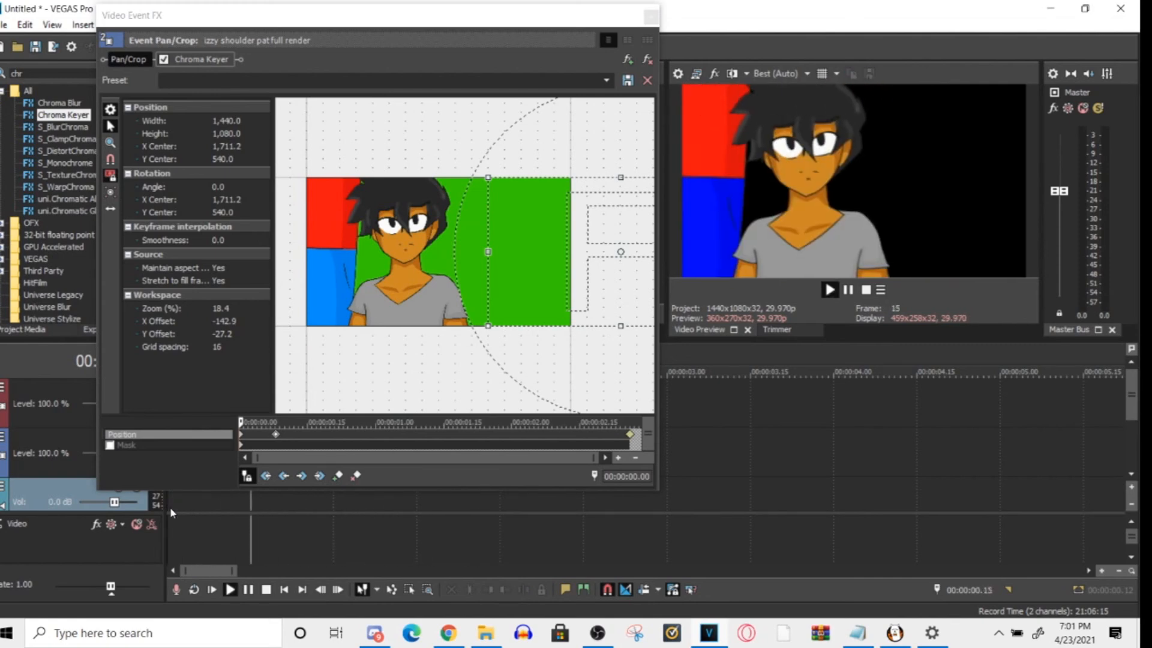
key(space)
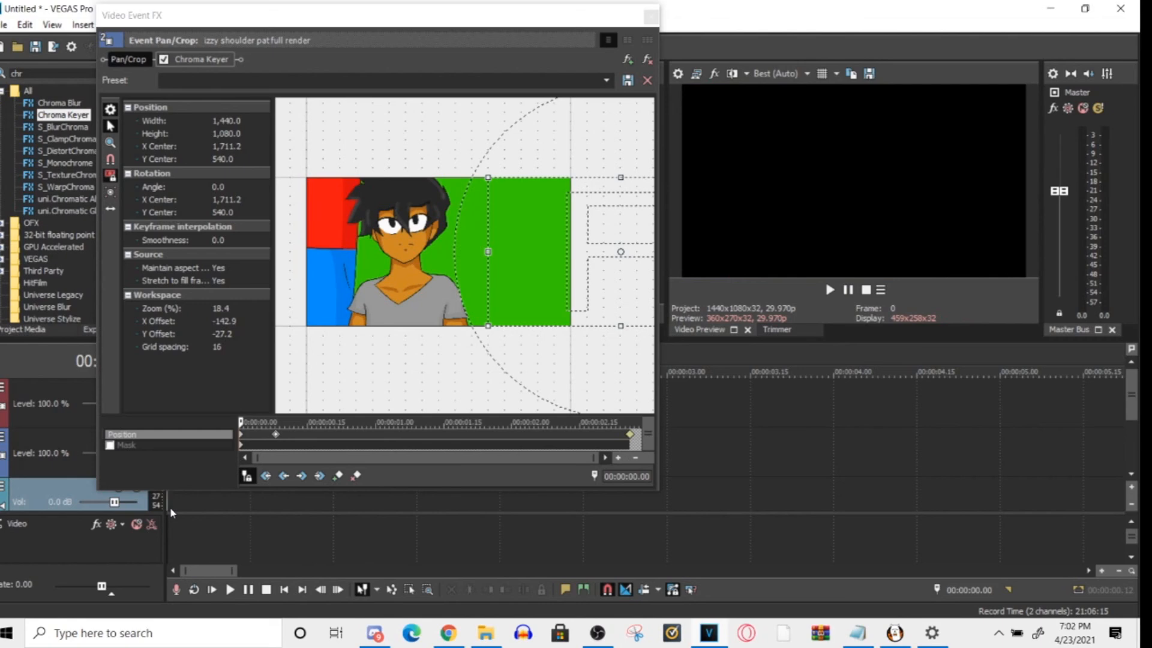
key(space)
key(space)
key(space)
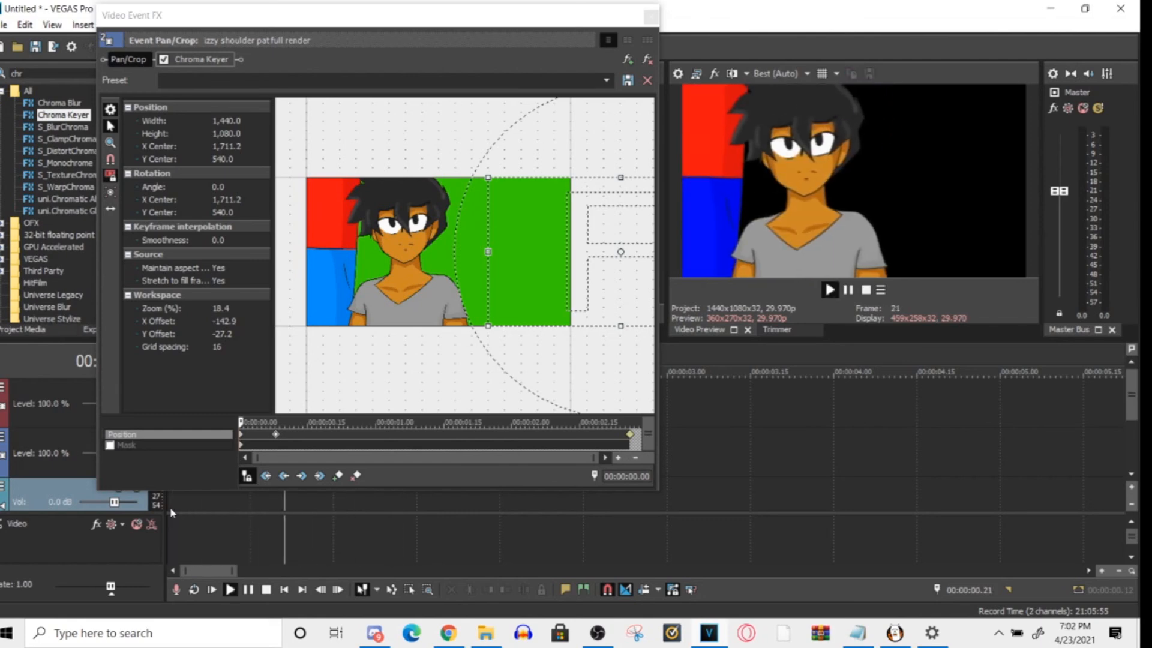
- Move the middle keyframe to about 00:00:00.16 and play the clip from the start
key(space)
drag(276, 434, 311, 435)
click(159, 496)
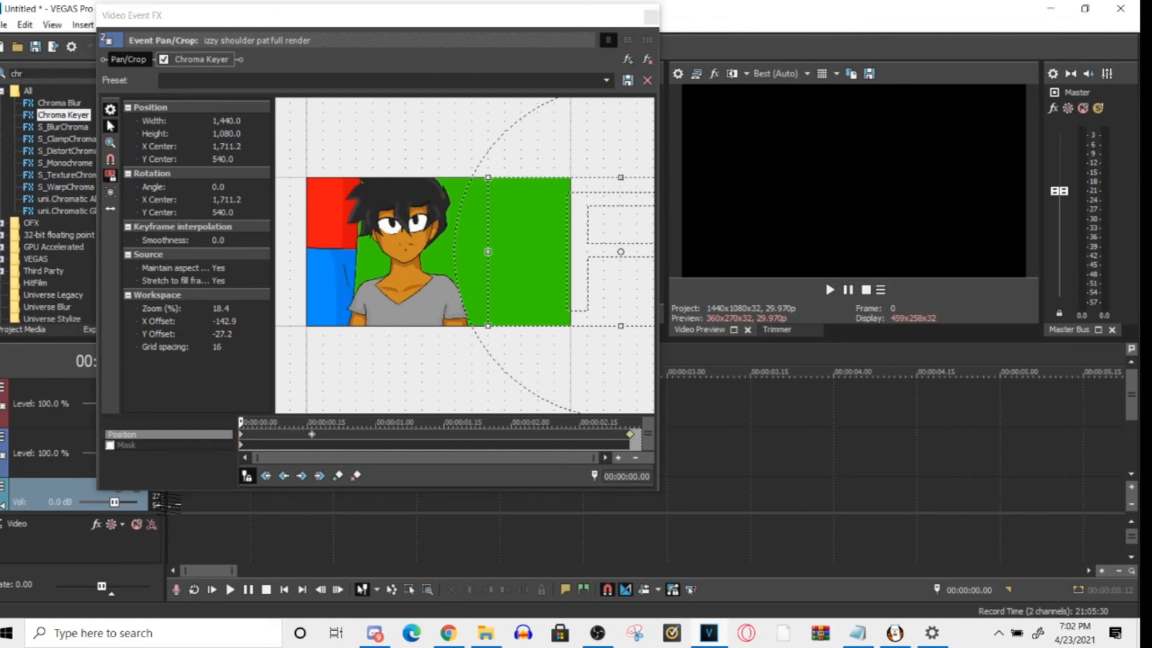
key(space)
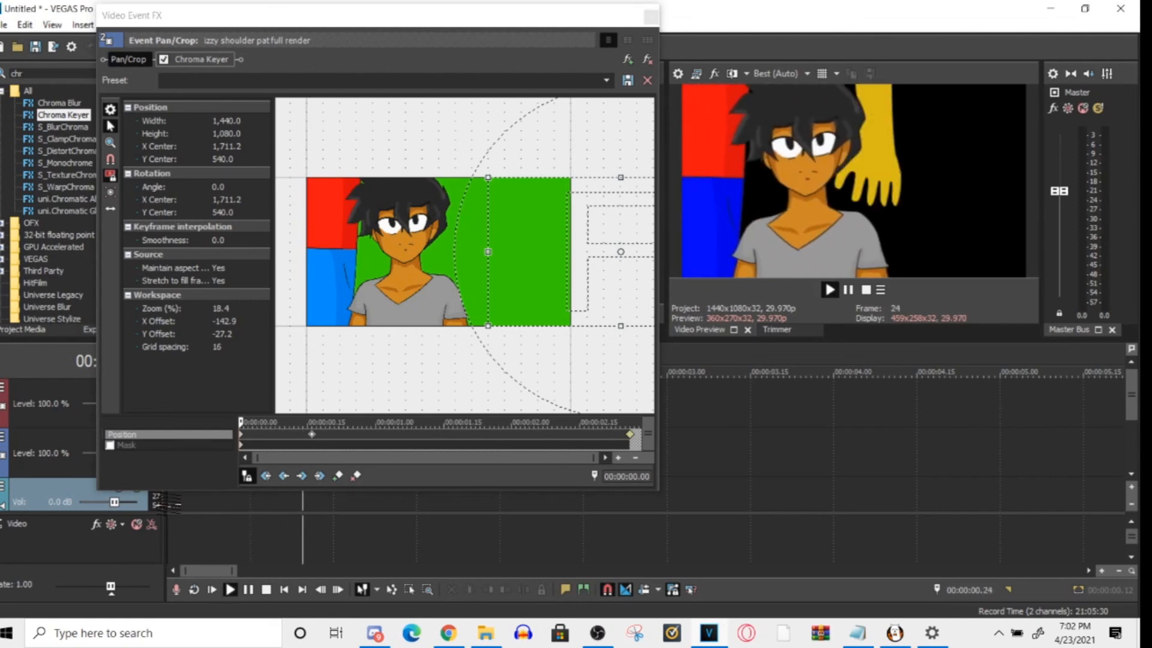
- Move the middle keyframe to 00:00:00.11 and play the clip from the start
drag(311, 434, 289, 434)
click(169, 501)
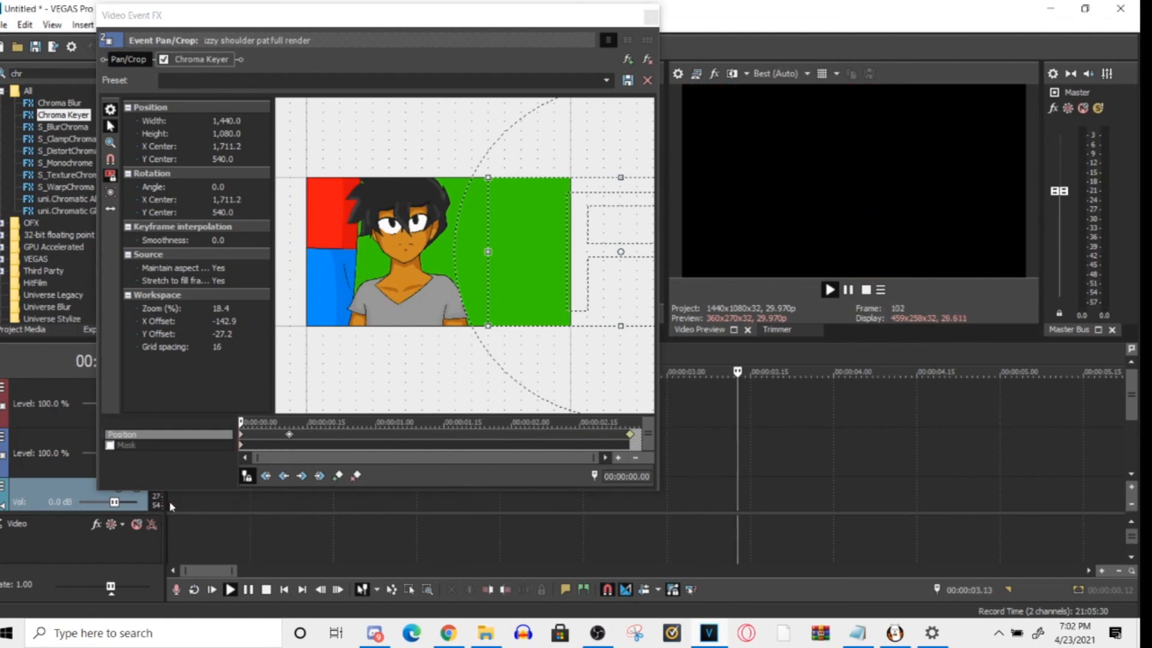
key(space)
key(space)
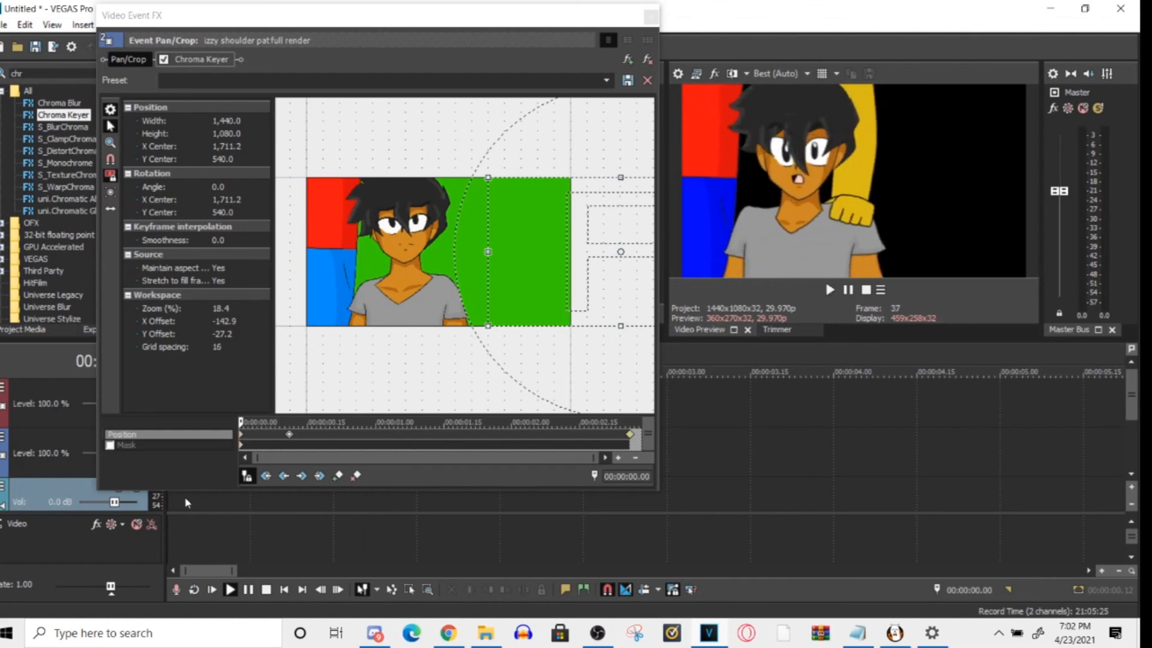
key(space)
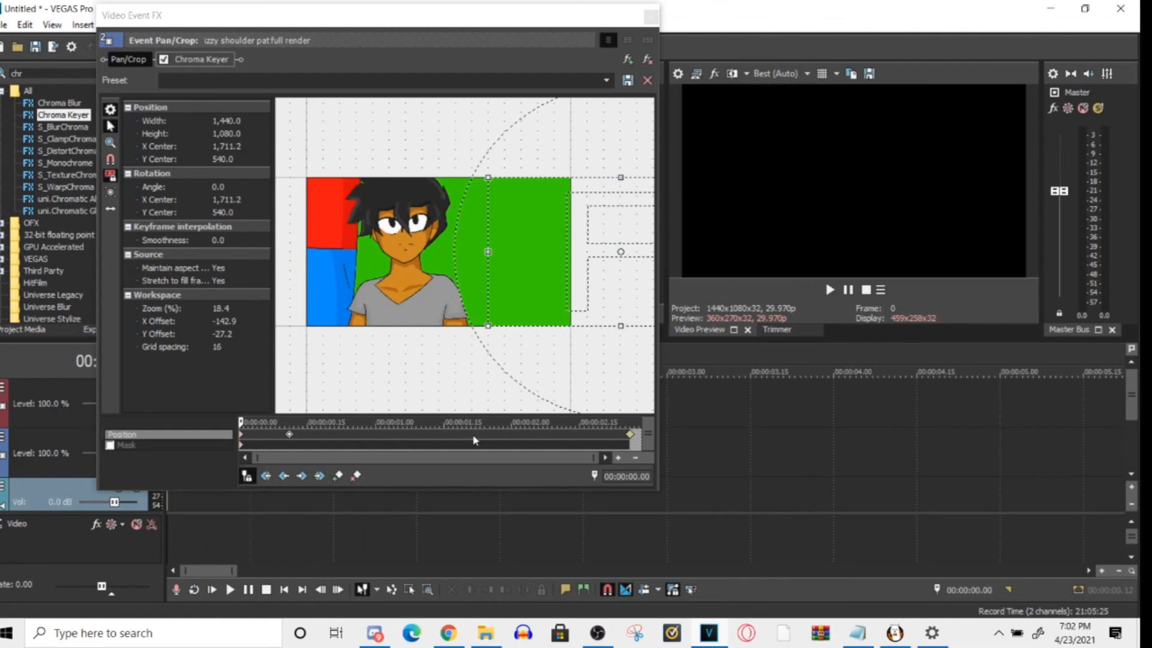
- Scrub through the keyframe timeline from near the clip's end back to its start to examine the motion between keyframes
drag(599, 442, 550, 441)
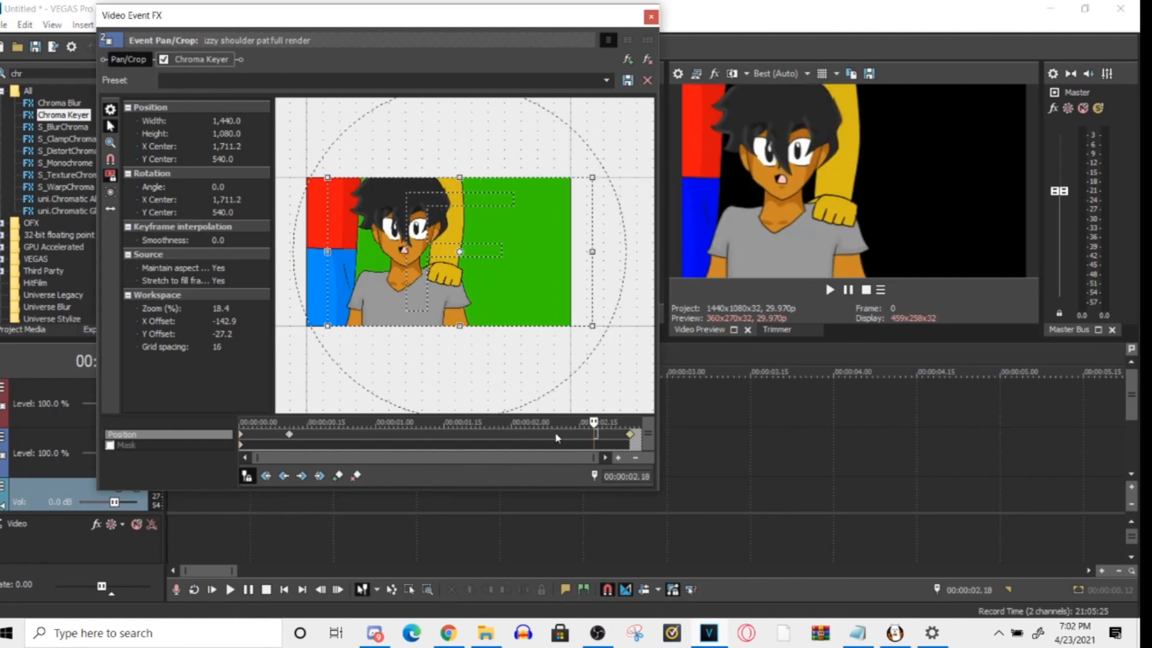
click(285, 438)
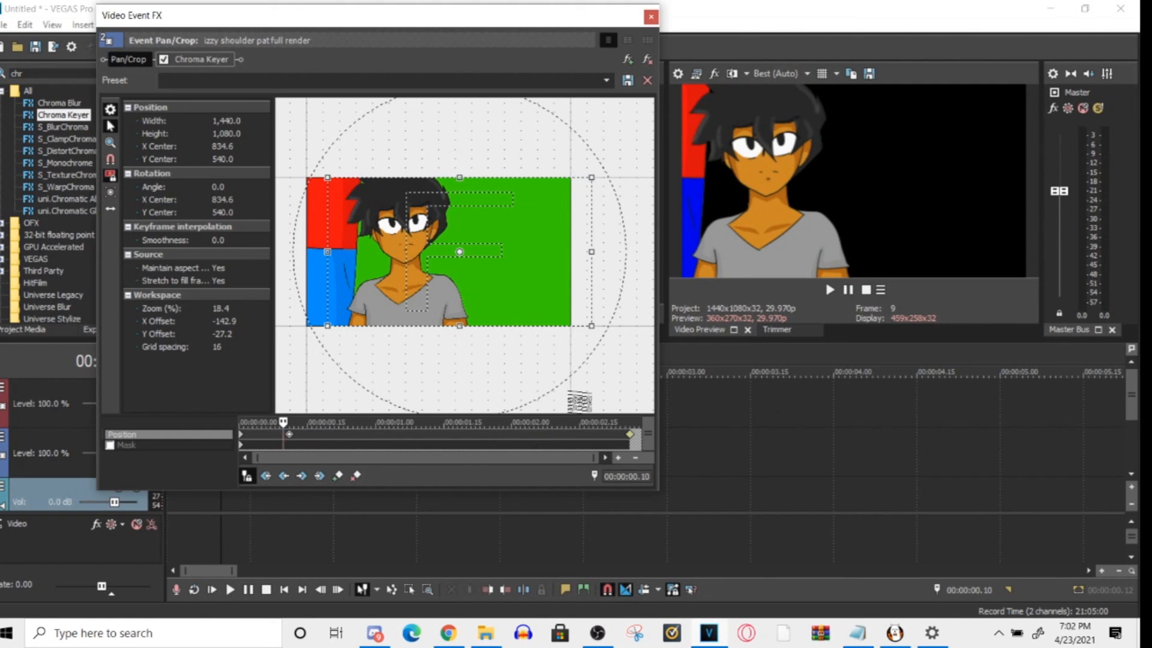
drag(621, 436, 240, 442)
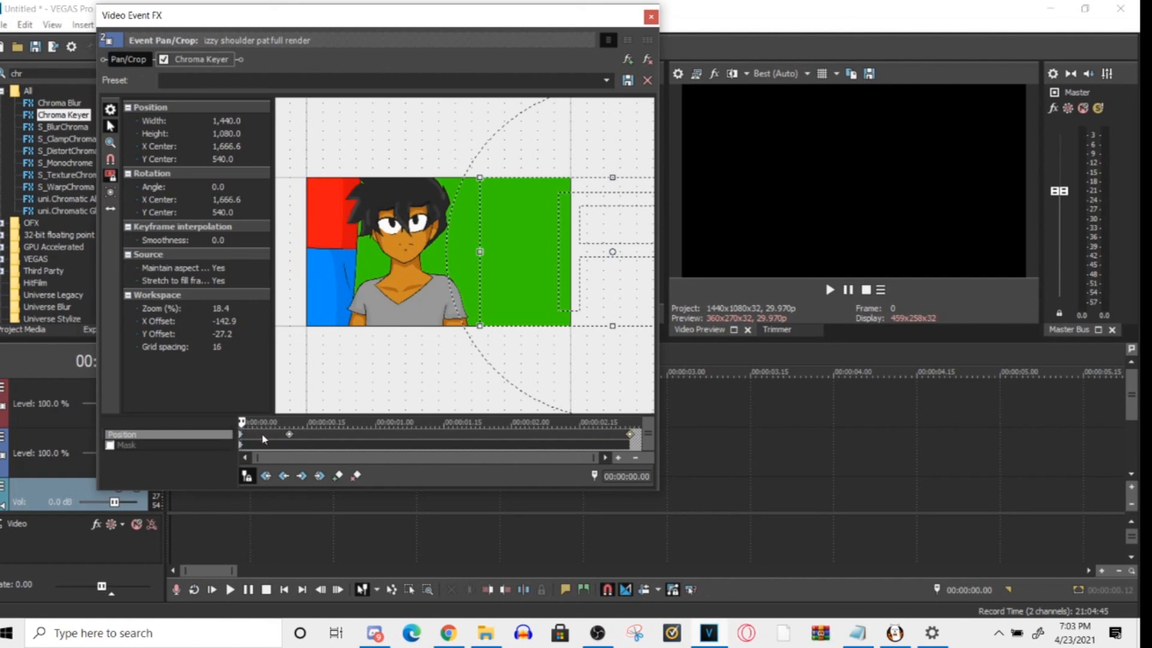
drag(244, 423, 239, 424)
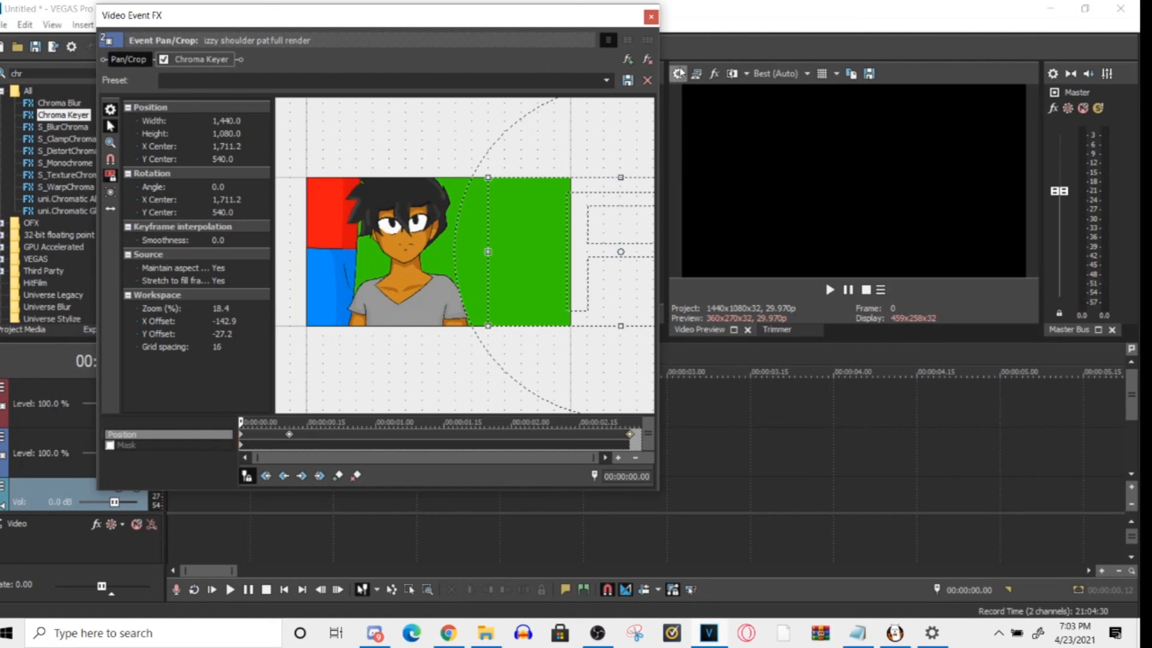
- Close the Pan/Crop window, play the clip on the main timeline and return to its start
click(650, 16)
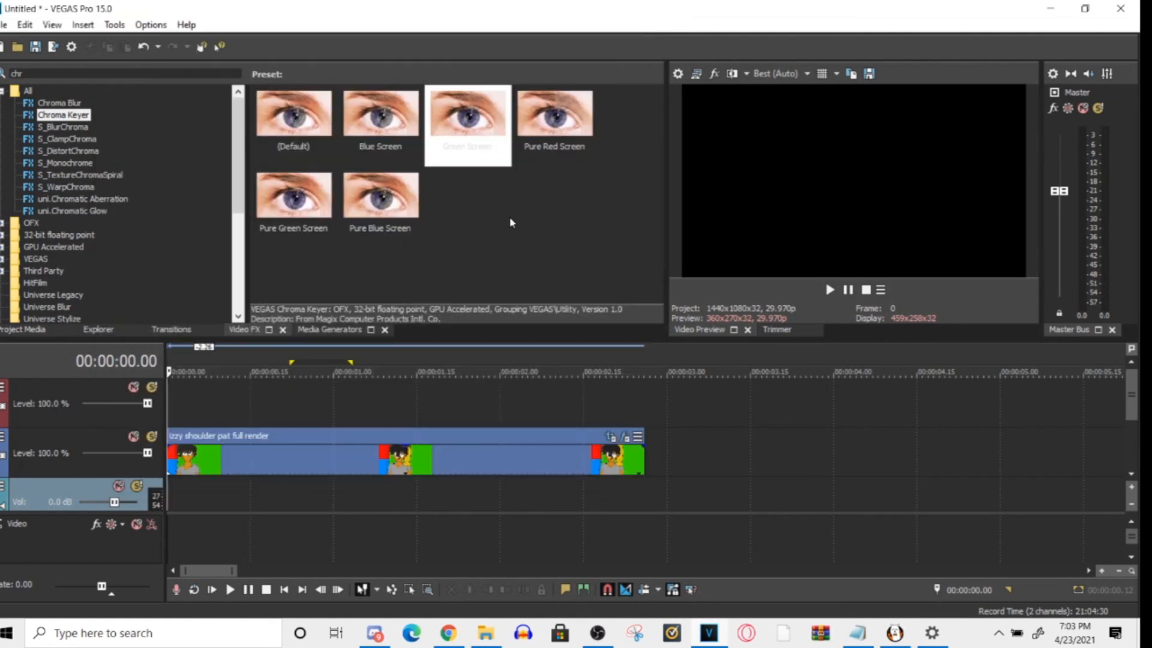
click(229, 589)
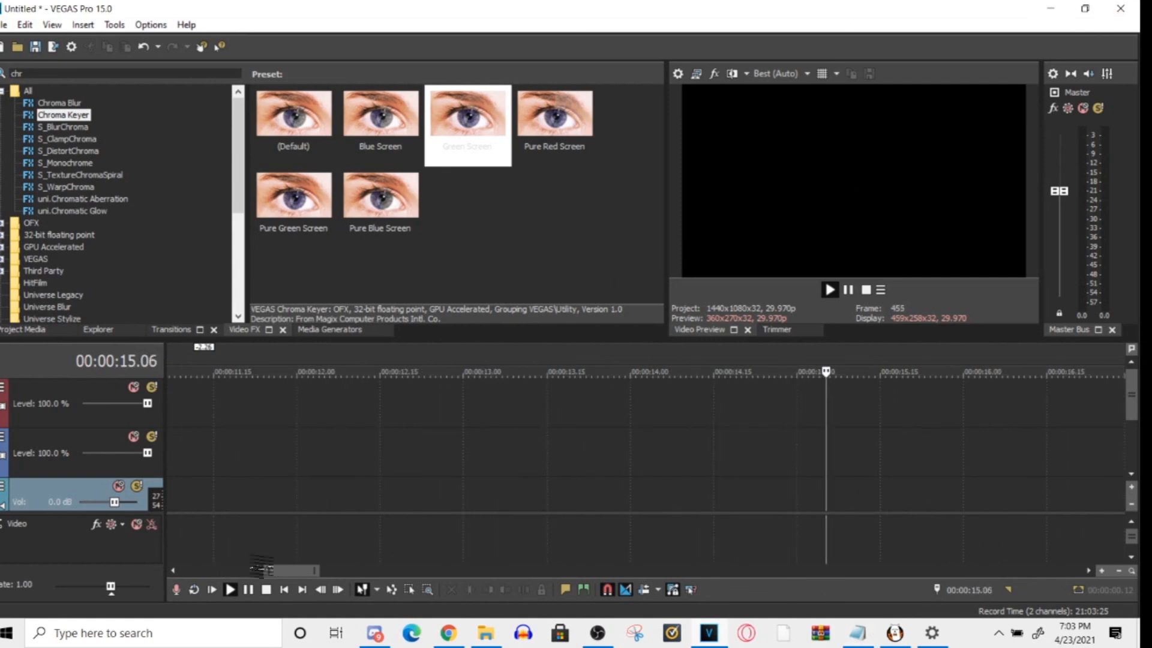
key(space)
key(space)
key(space)
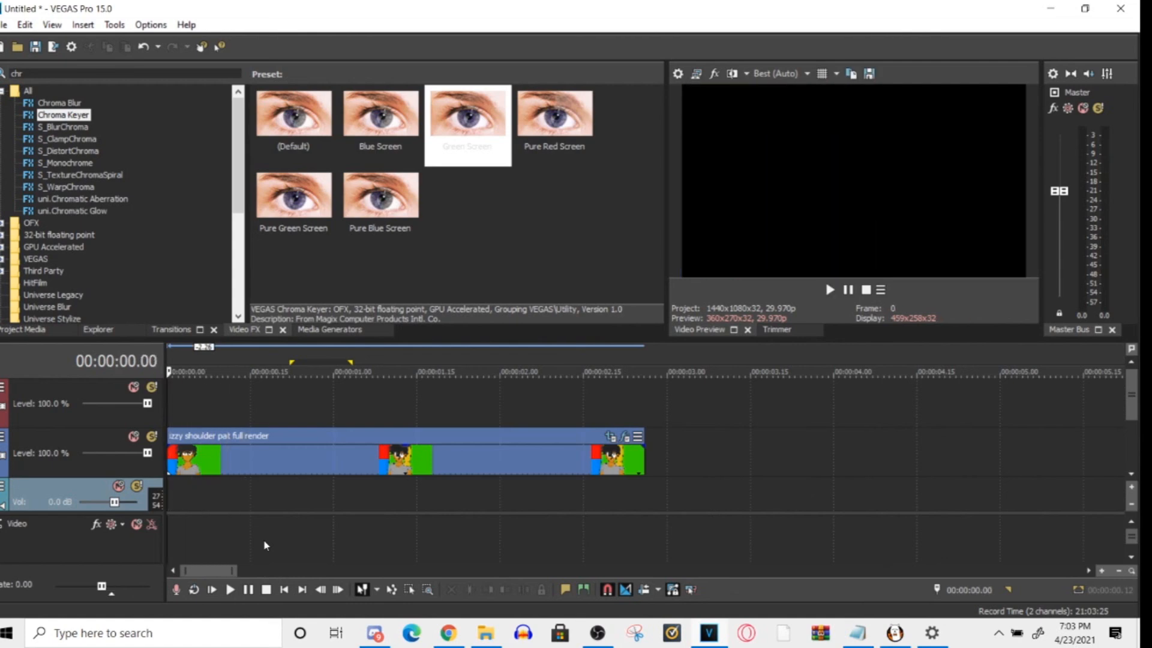
- Reopen the clip's Pan/Crop, delete the slow keyframe at 00:00:02.26 and go to the keyframe at 00:00:00.11
click(626, 436)
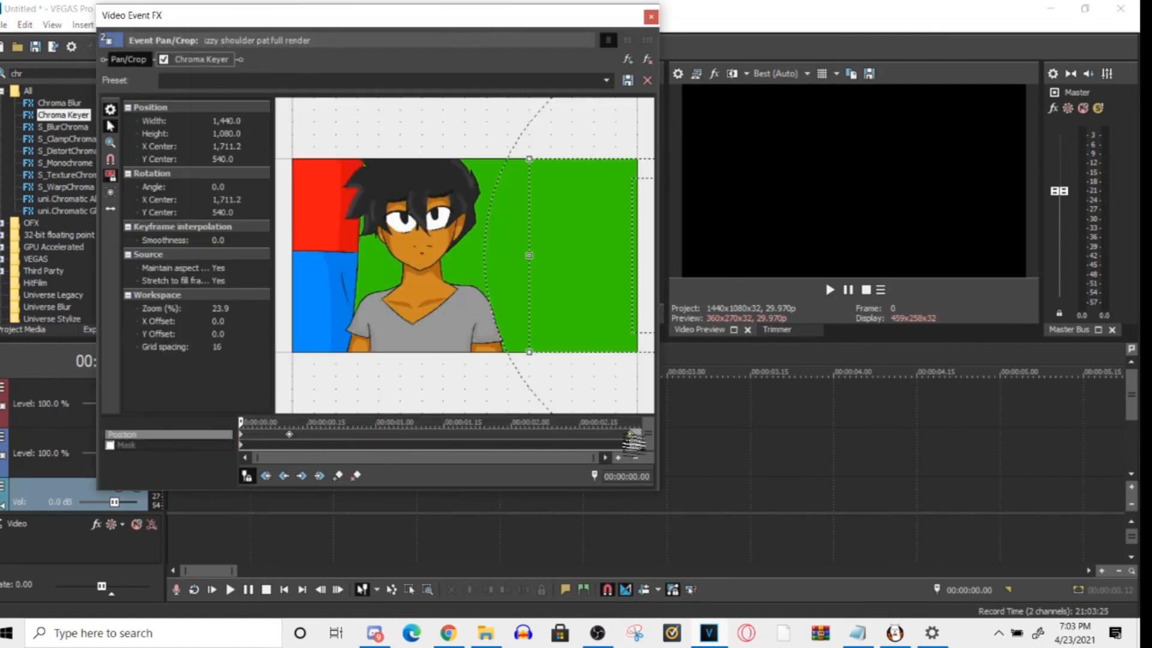
click(630, 433)
right_click(631, 434)
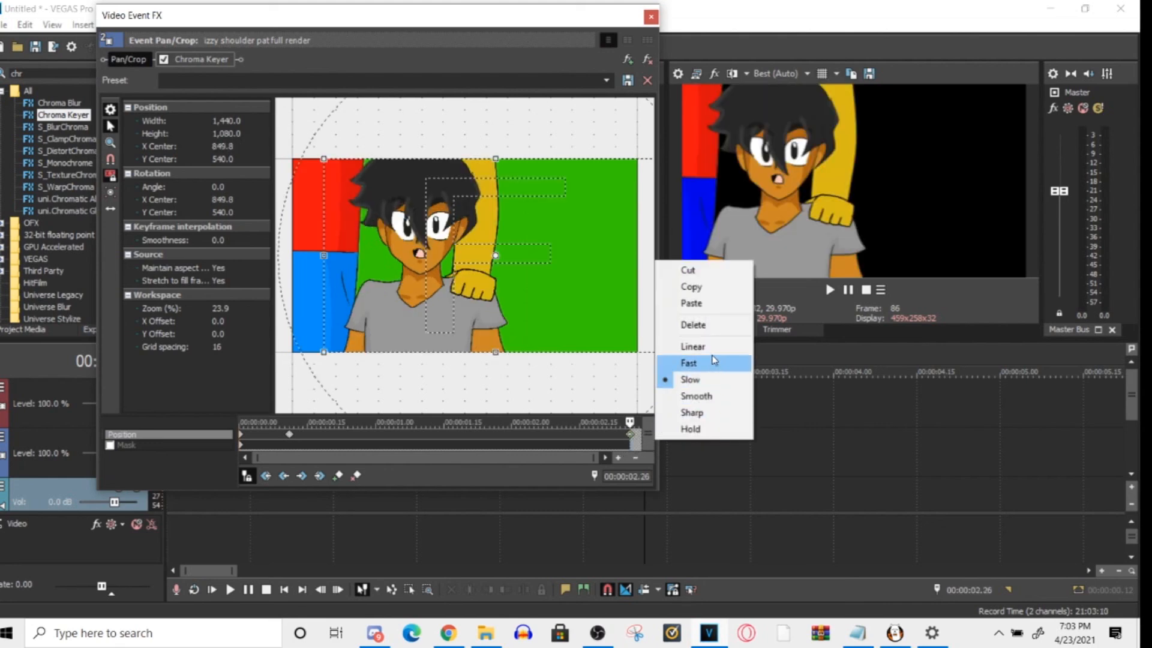
click(696, 325)
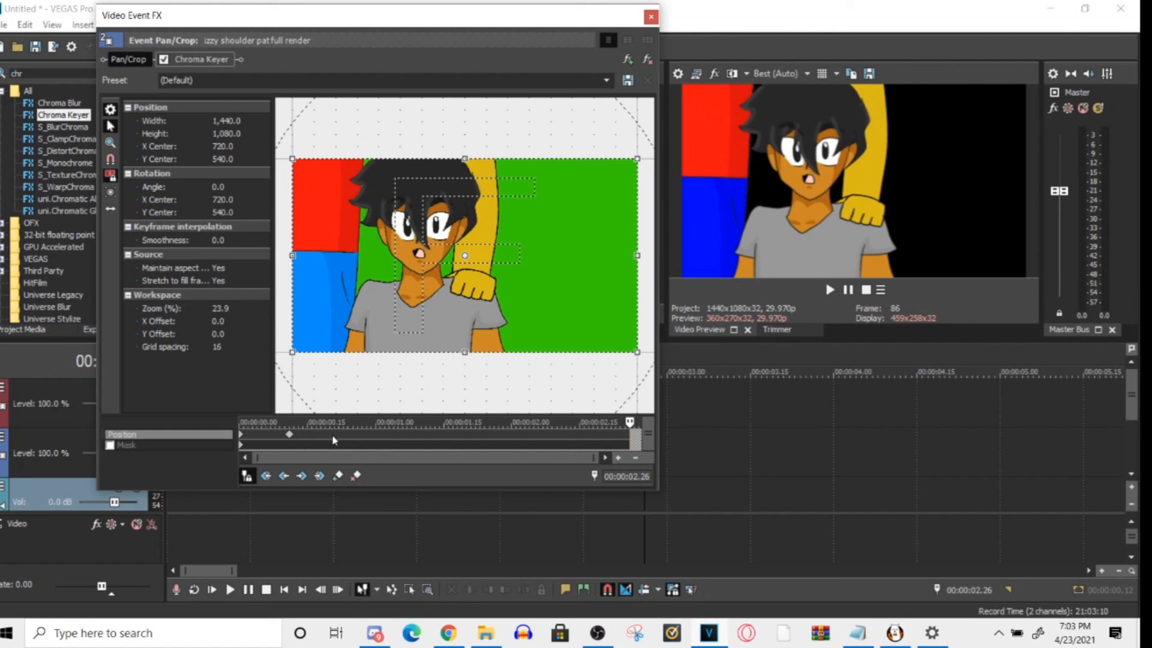
click(289, 441)
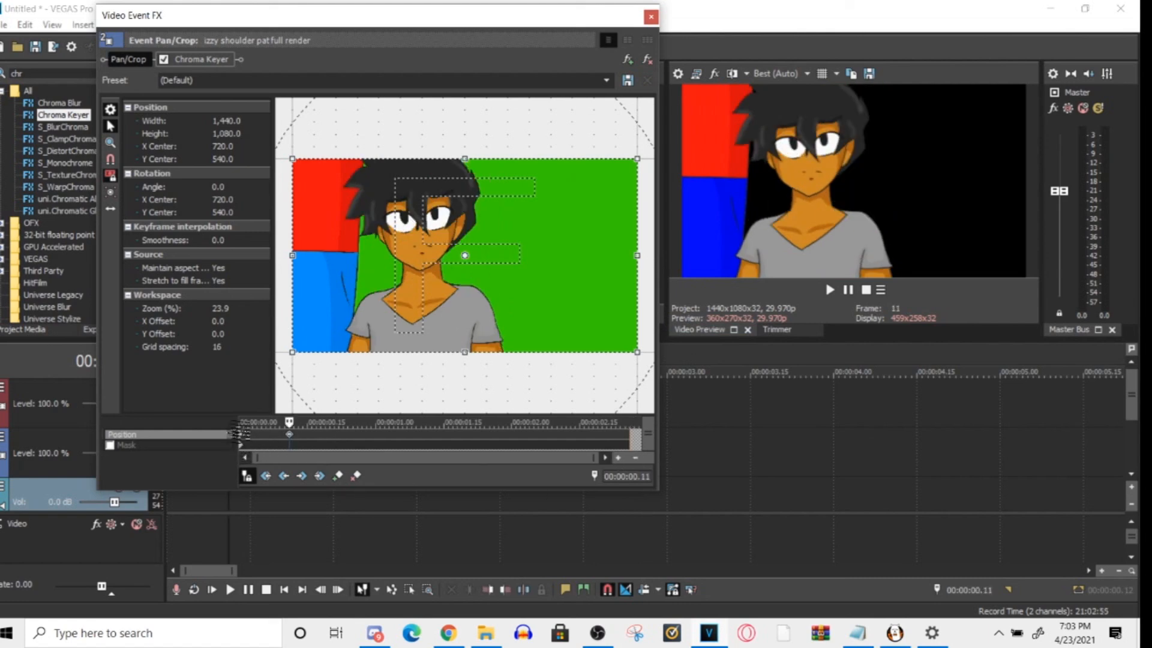
- At the first keyframe, move the Pan/Crop frame one axis at a time to about X center 713.7 and Y center -702.1
click(242, 441)
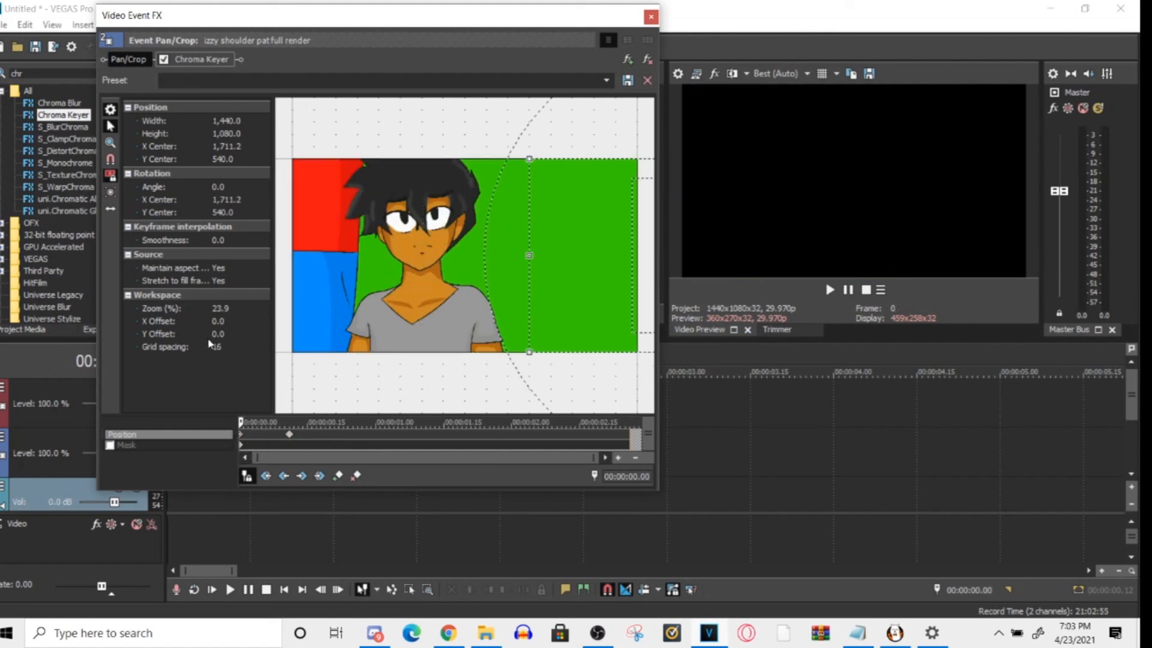
click(105, 213)
drag(554, 280, 551, 280)
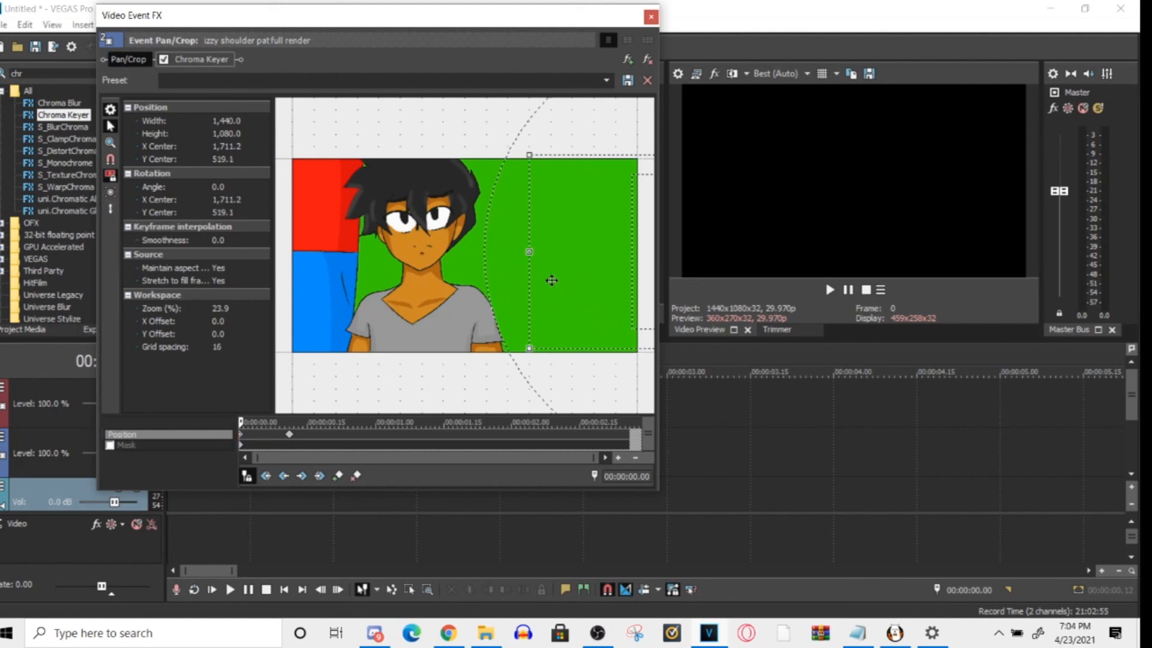
click(111, 210)
drag(588, 280, 350, 285)
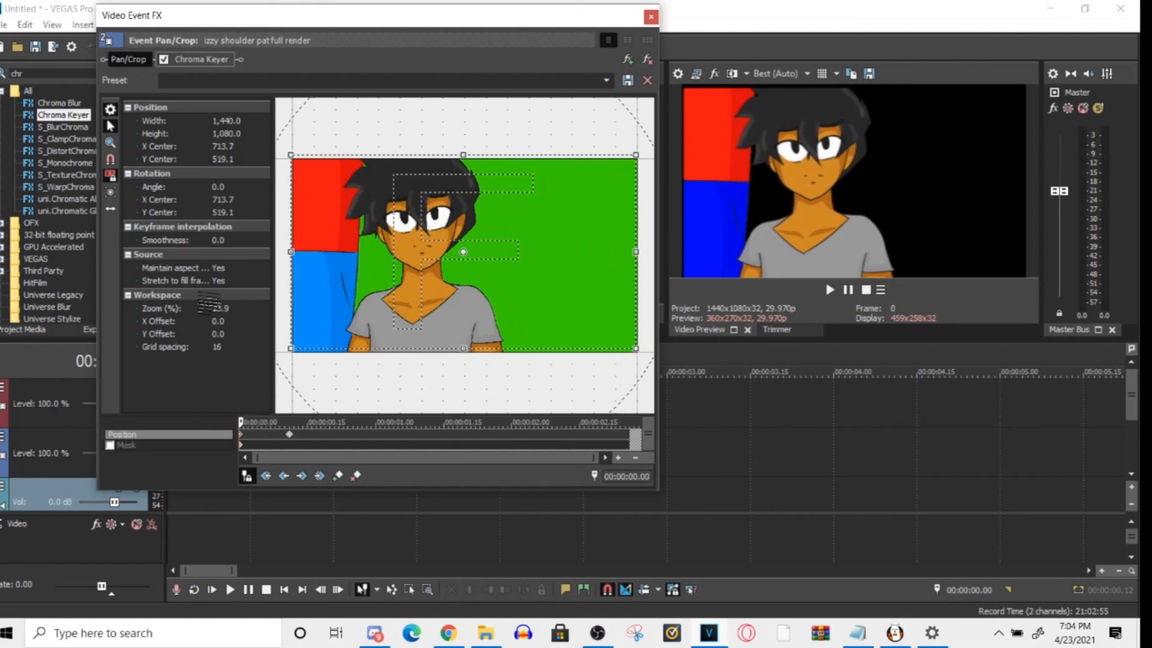
click(111, 208)
drag(361, 318, 396, 112)
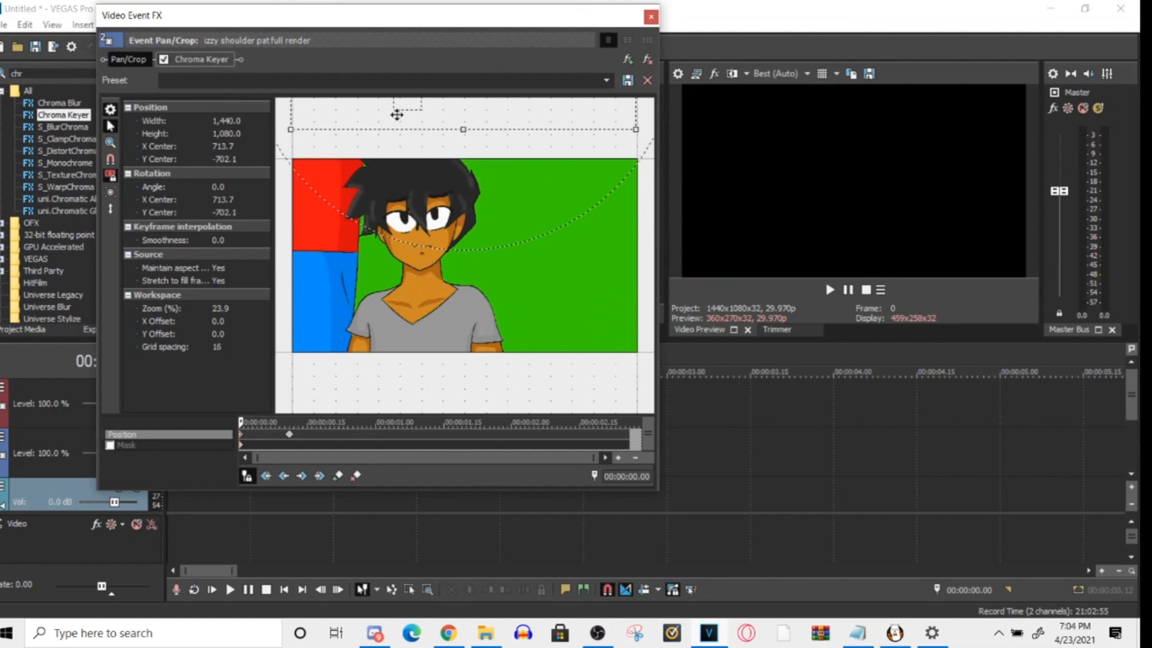
- Try lowering the Pan/Crop frame to about Y center 707.3 at the 00:00:00.11 keyframe, and undo the move
right_click(293, 437)
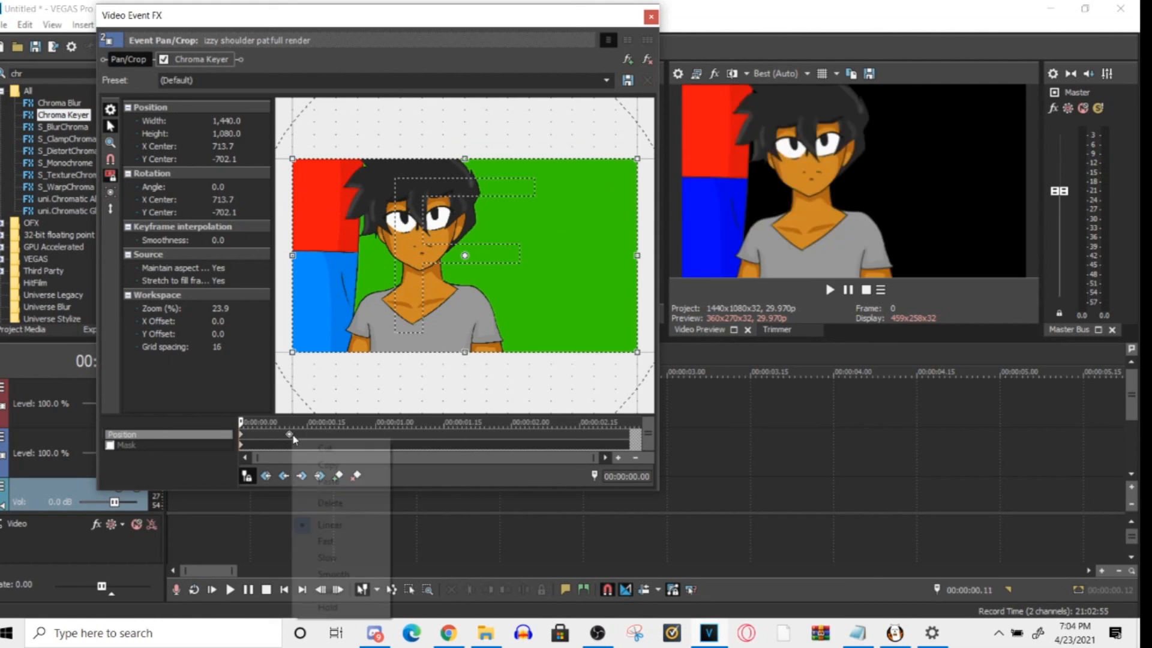
click(280, 434)
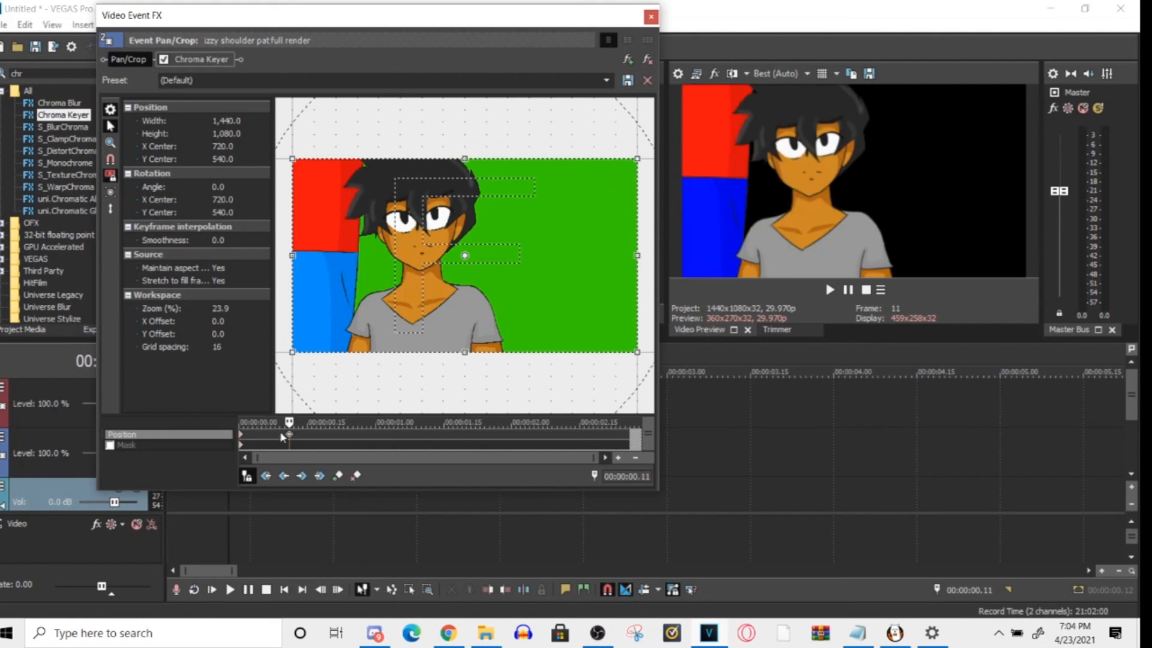
click(292, 439)
click(293, 438)
drag(368, 317, 369, 347)
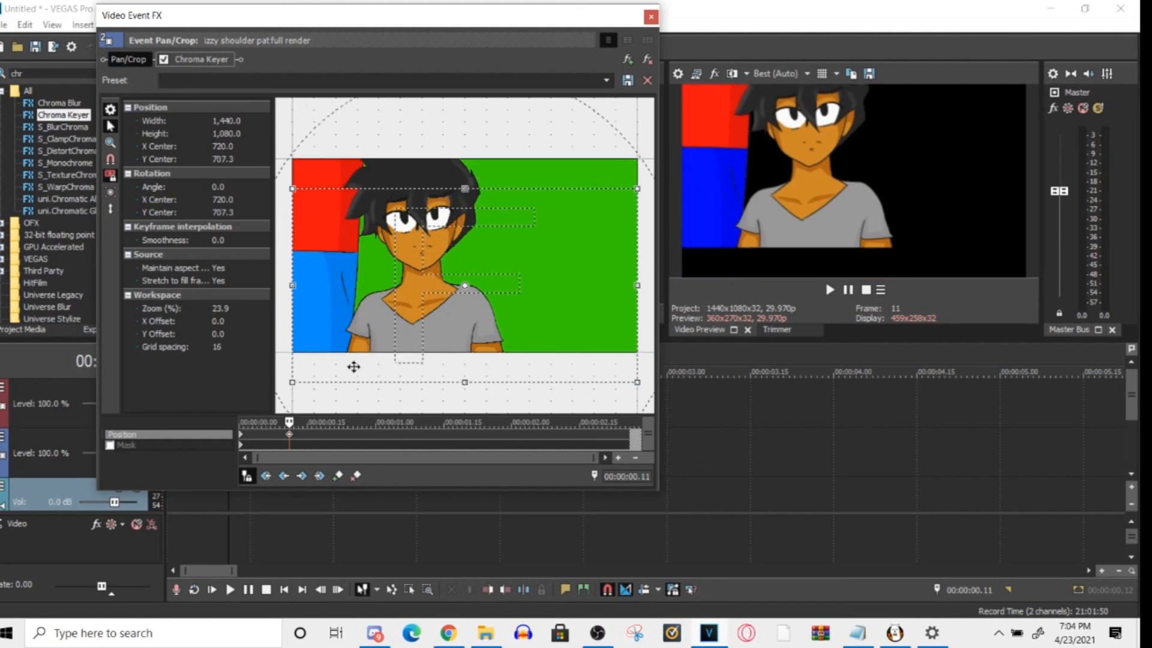
key(ctrl+z)
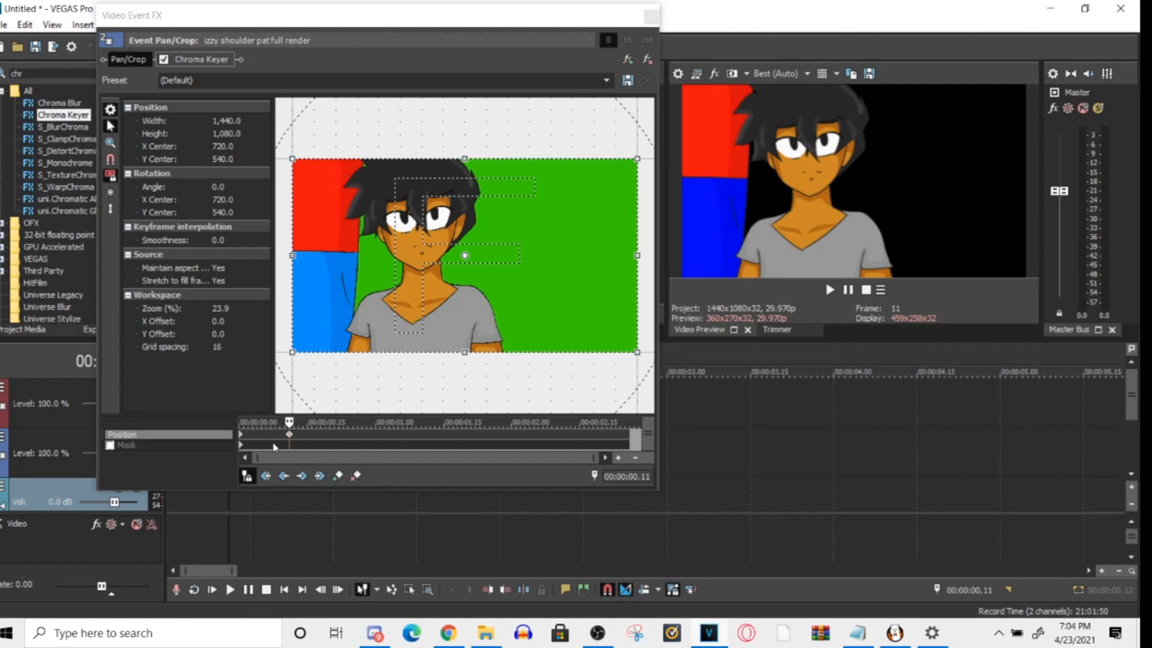
- Play the clip repeatedly from the start of the main timeline to examine the vertical entrance motion
click(268, 436)
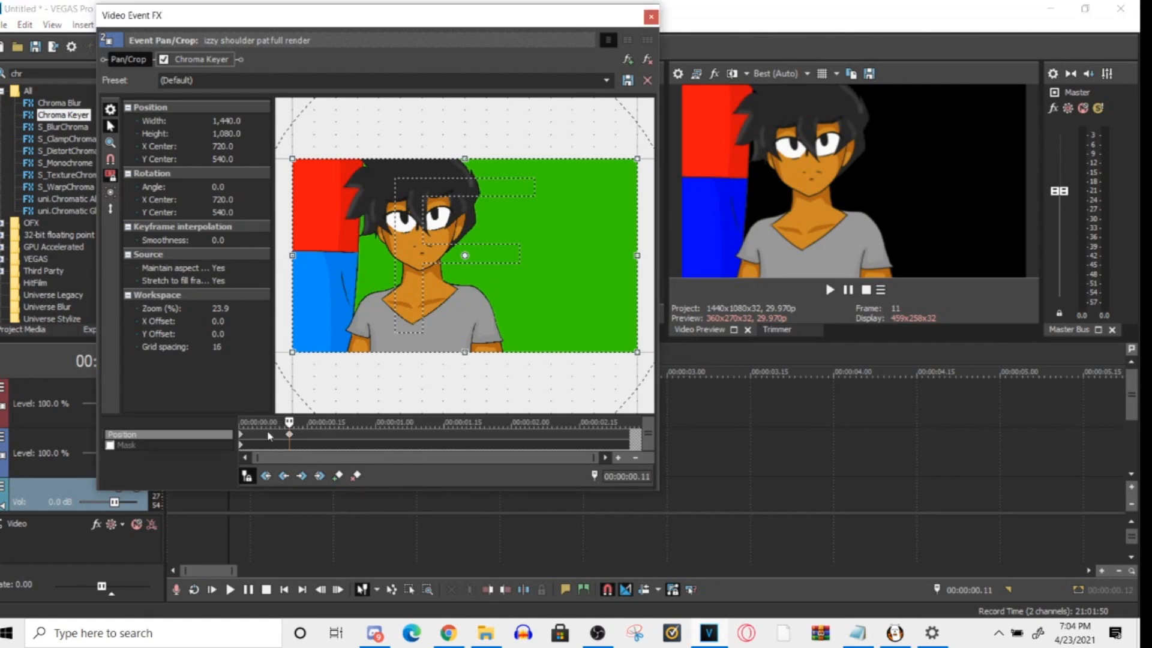
click(175, 503)
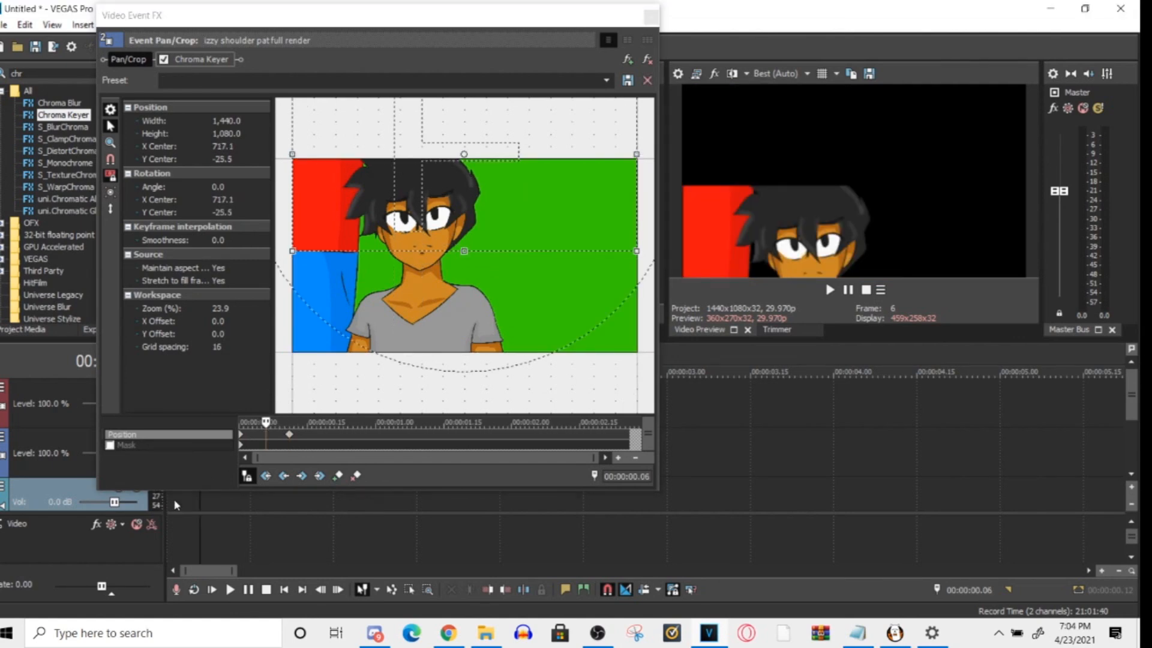
key(space)
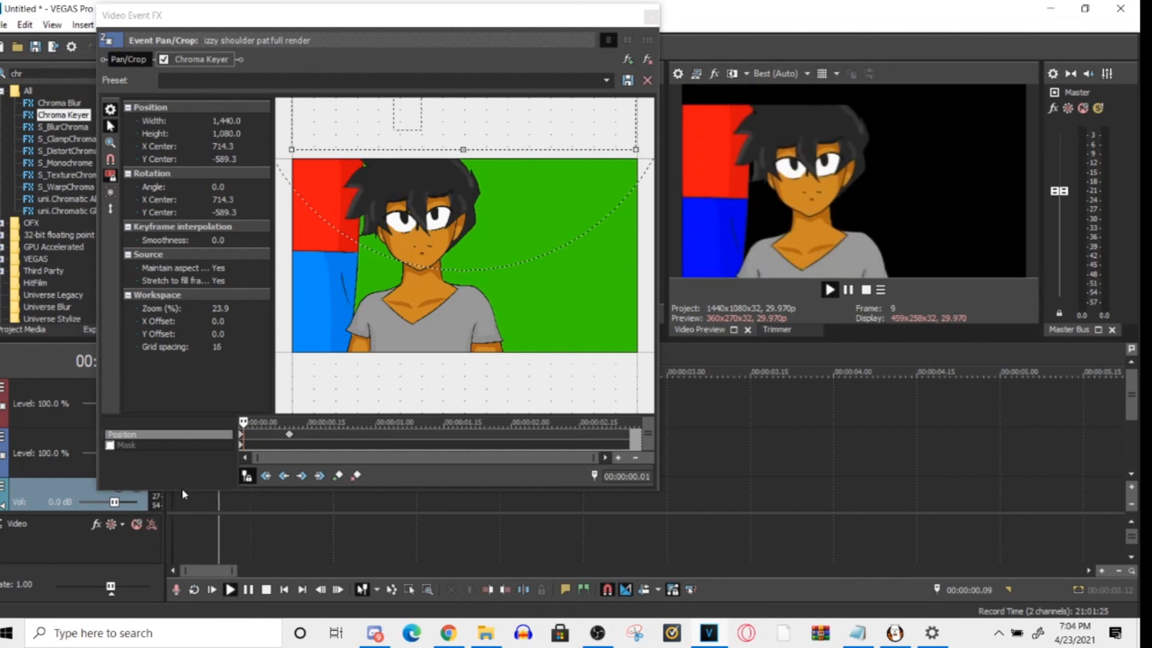
key(space)
key(space)
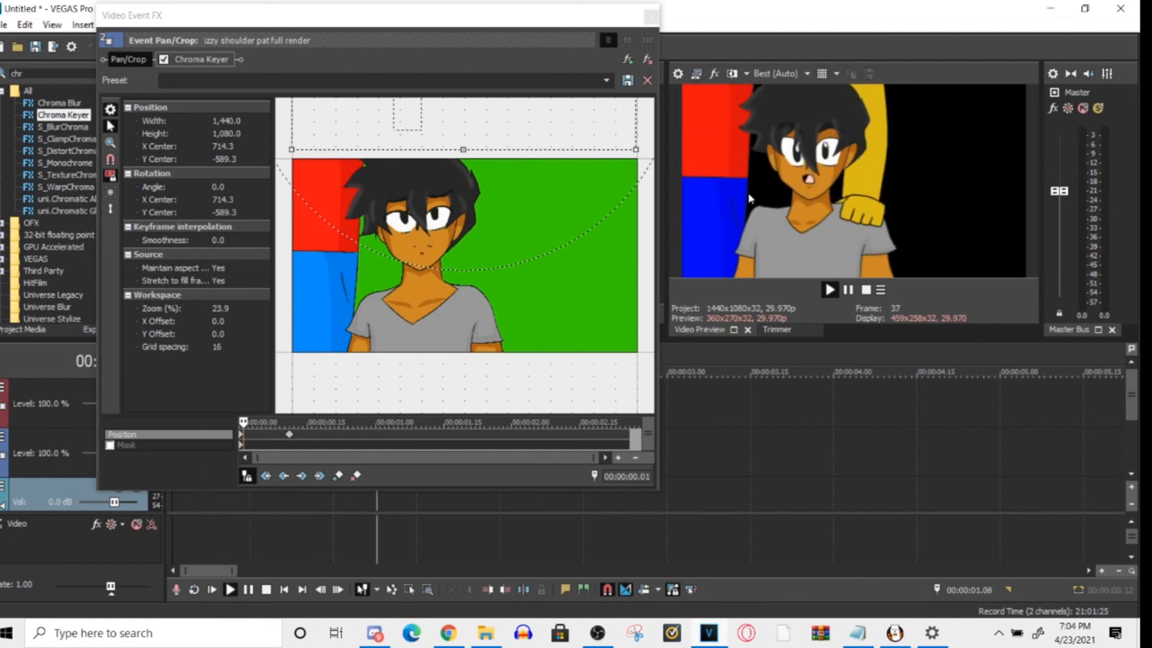
key(space)
key(space)
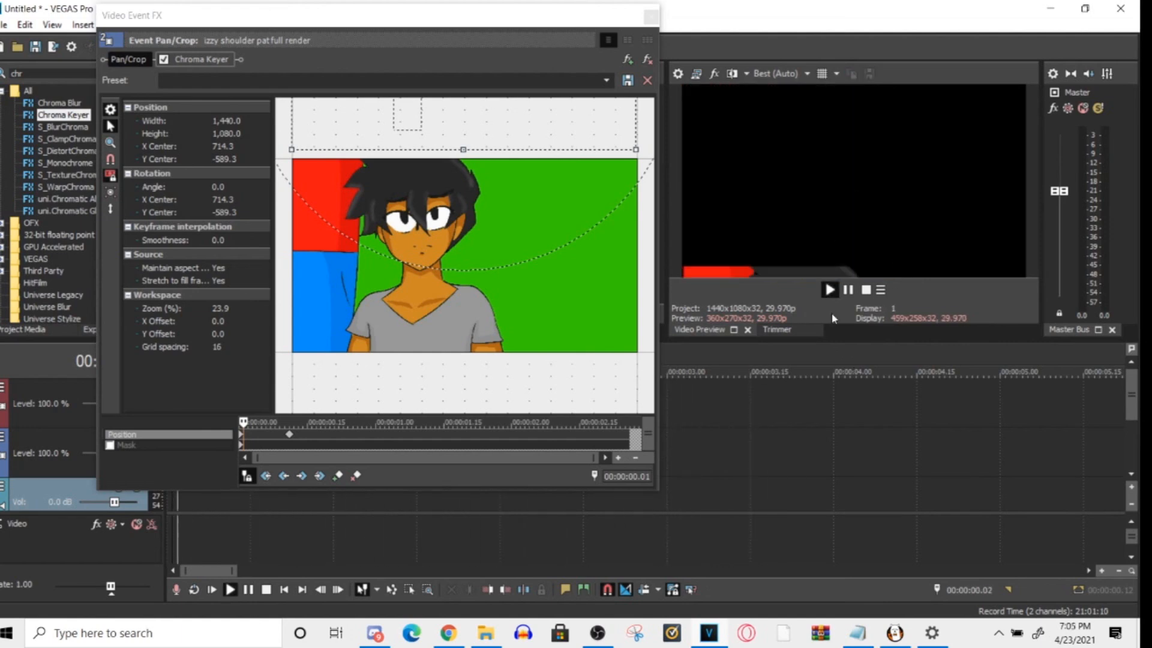
key(space)
key(space)
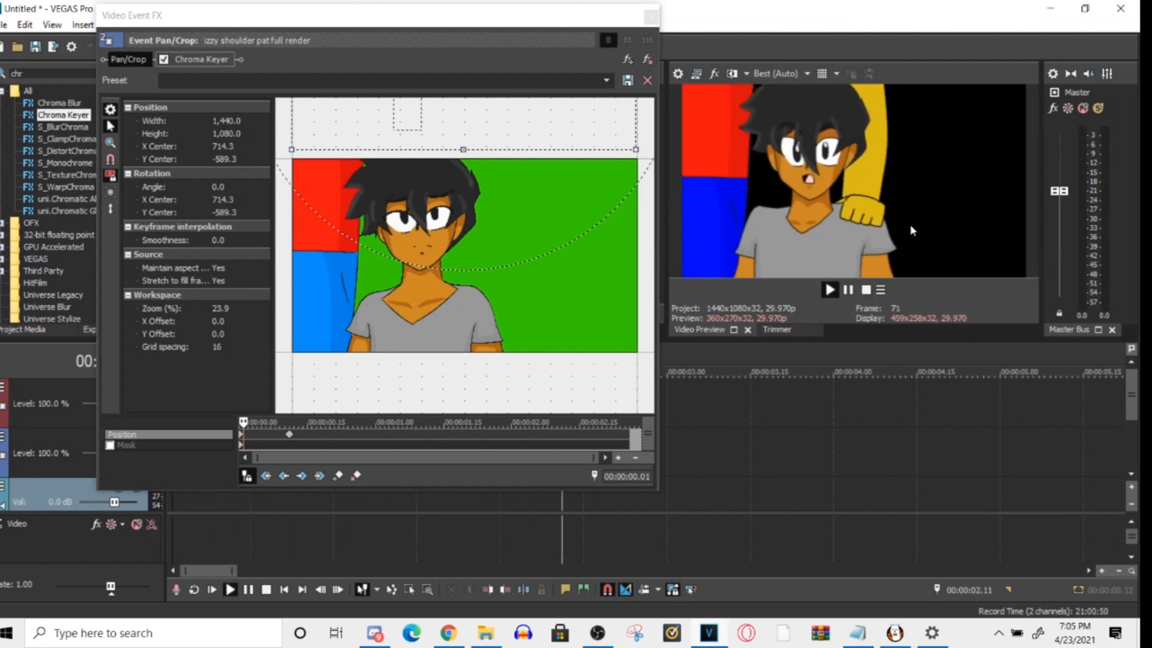
key(space)
key(space)
key(space)
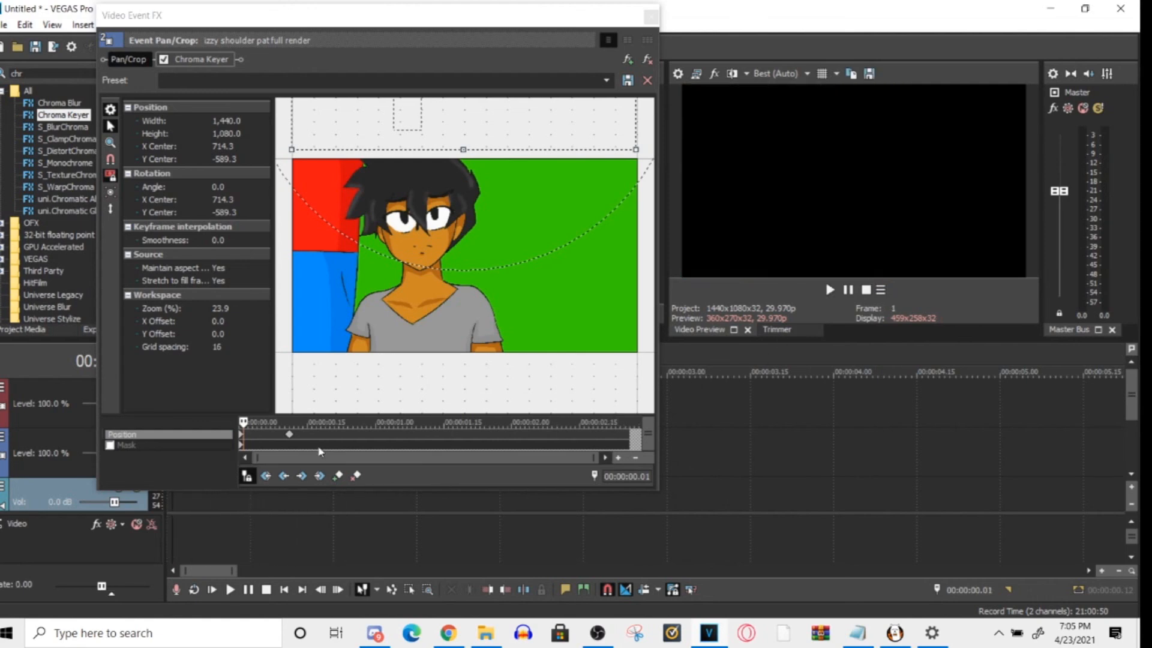
- Add a position keyframe at 00:00:00.09 with Slow interpolation and play the clip from the start
click(269, 436)
click(277, 436)
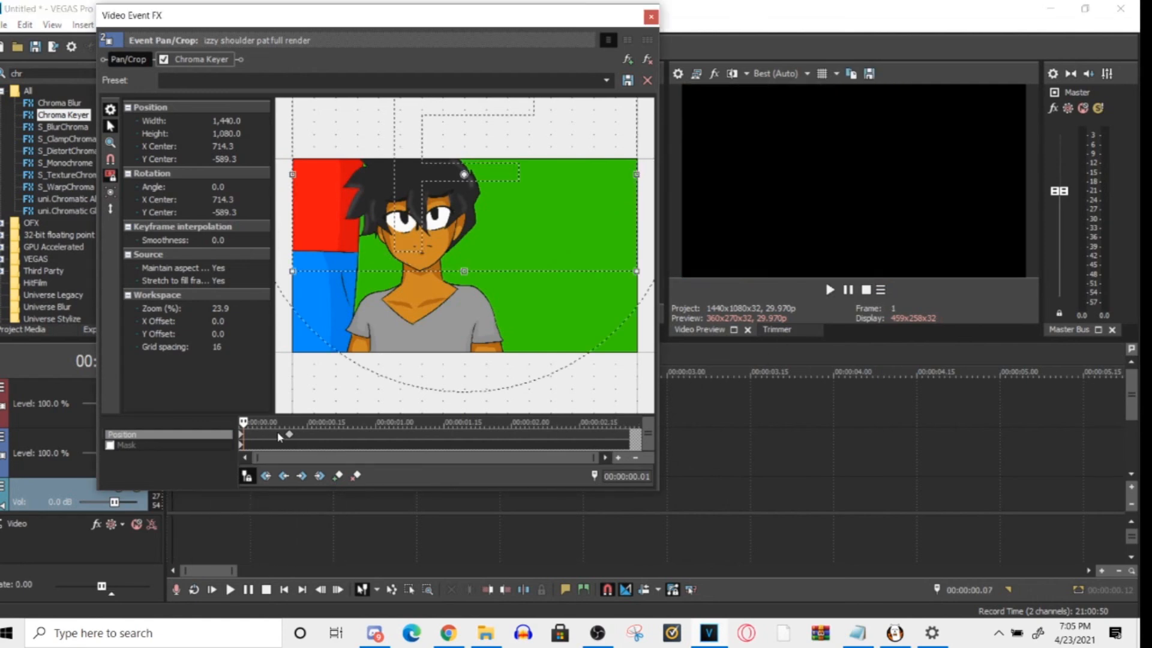
click(338, 475)
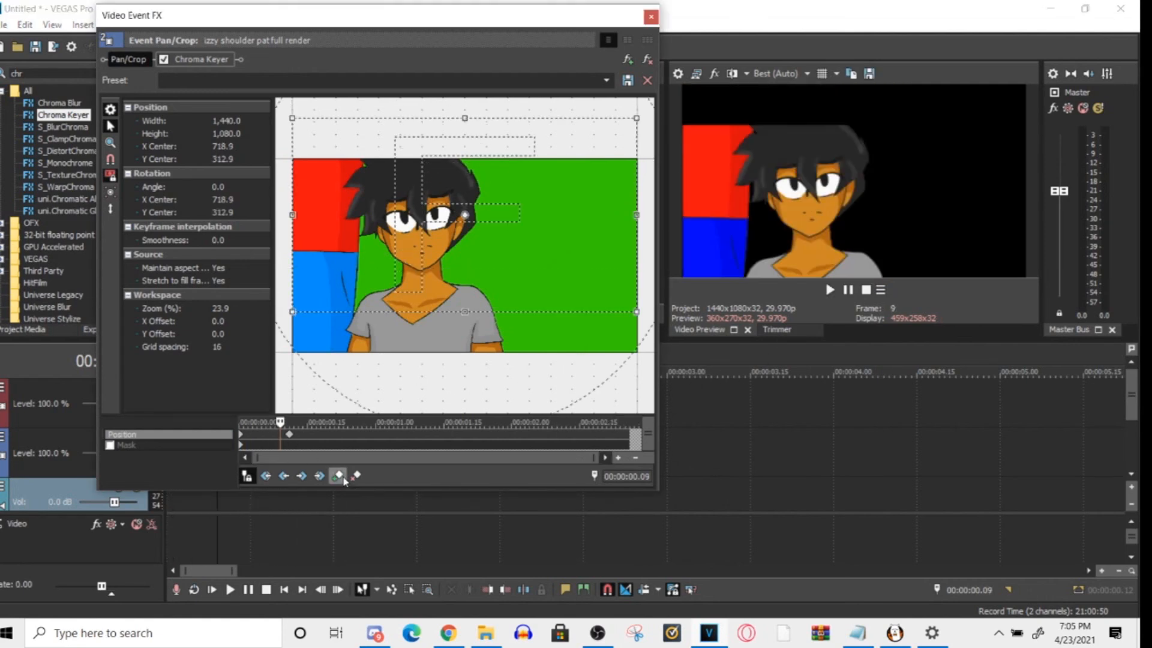
right_click(289, 434)
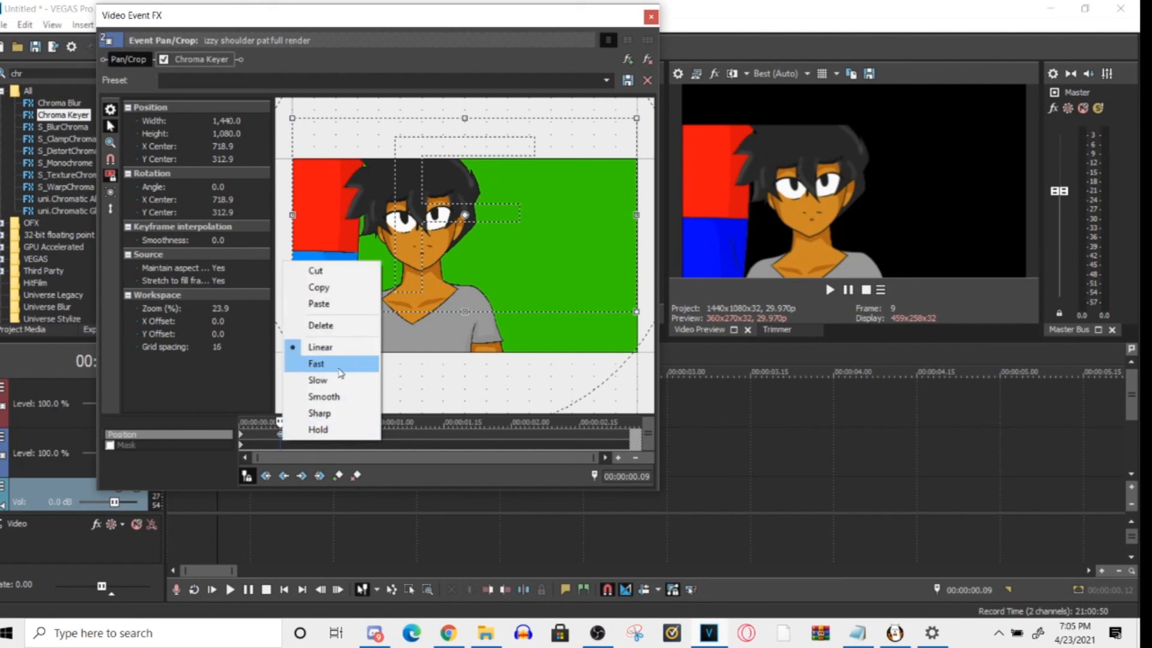
click(340, 379)
click(178, 502)
key(space)
key(space)
key(space)
key(space)
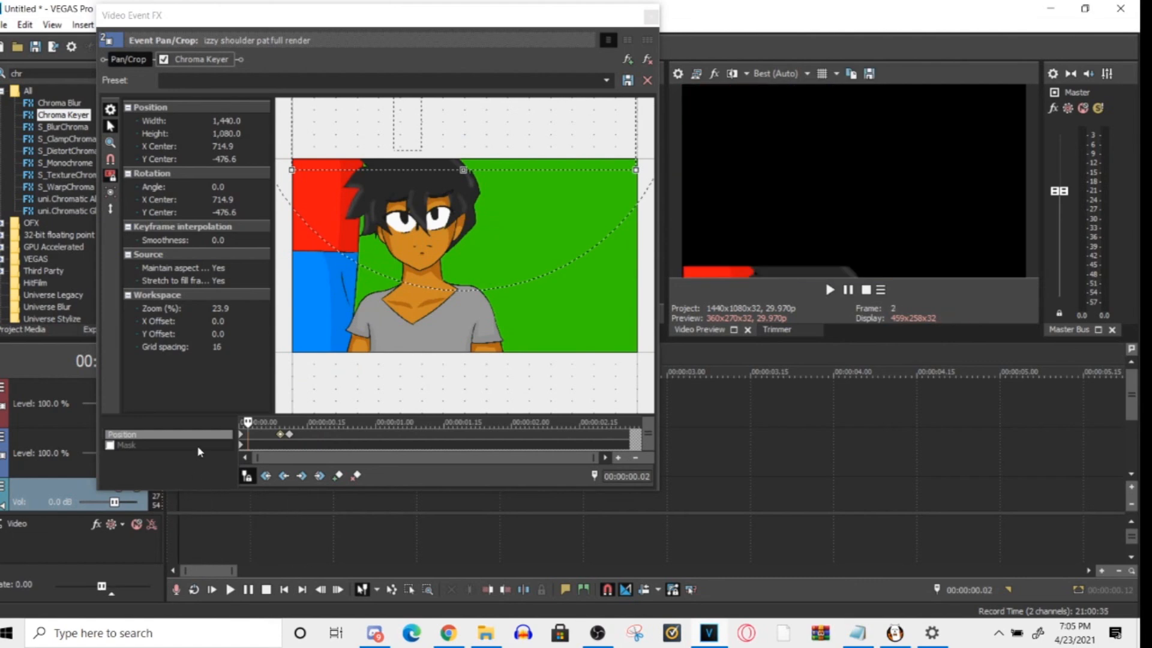
- Move the Slow keyframe to 00:00:02.26, near the clip's end, and replay the clip from the start
drag(280, 435, 285, 435)
drag(568, 452, 628, 436)
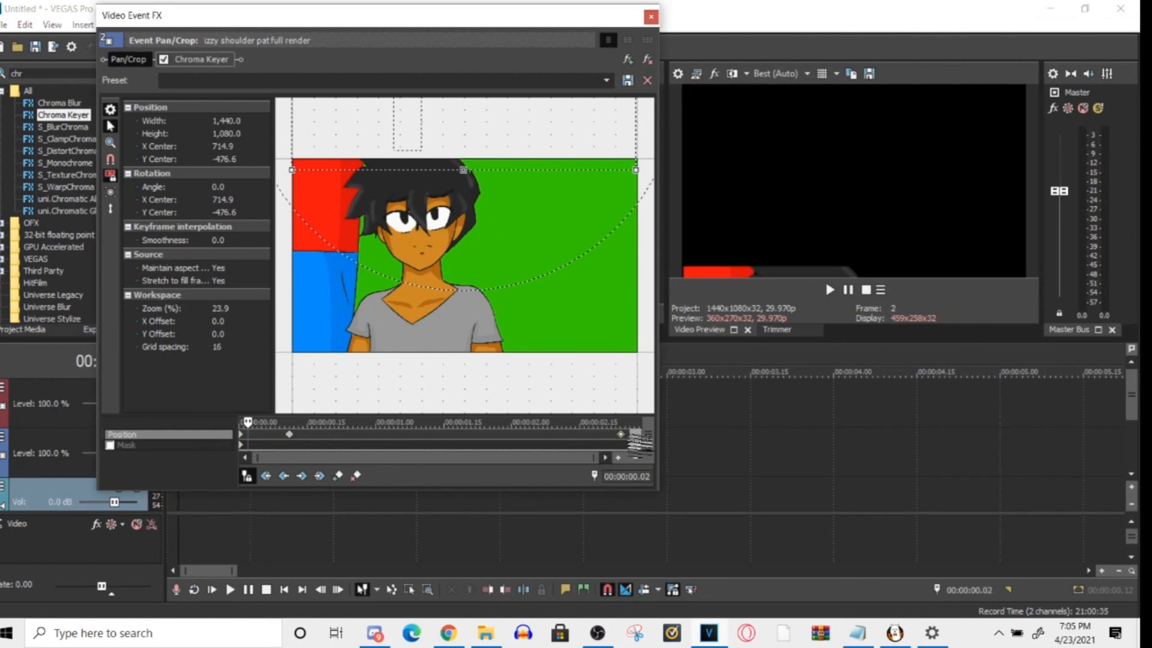
click(176, 513)
key(space)
key(space)
key(space)
key(space)
key(space)
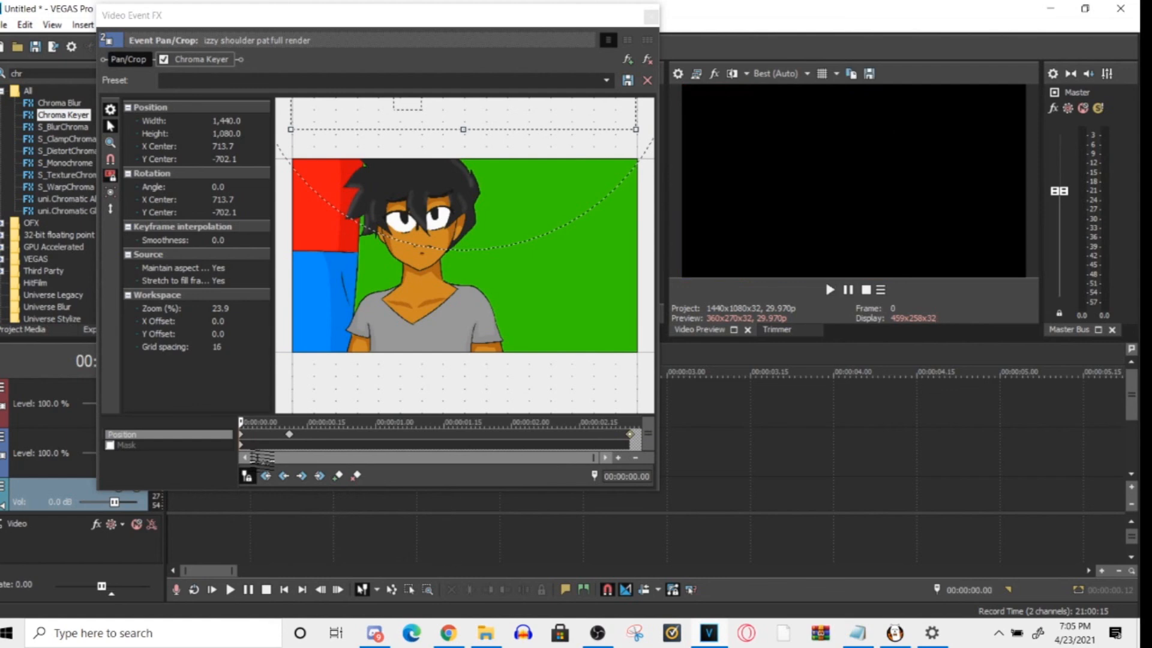
key(space)
key(space)
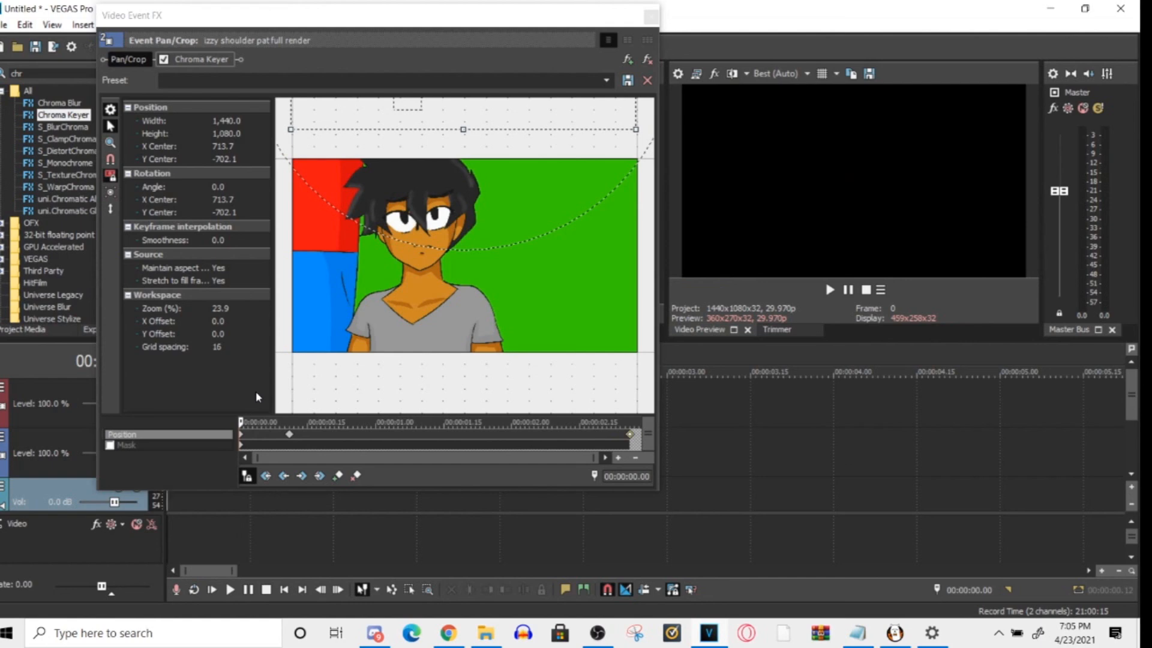
- Delete the Slow keyframe at 00:00:02.26
click(631, 436)
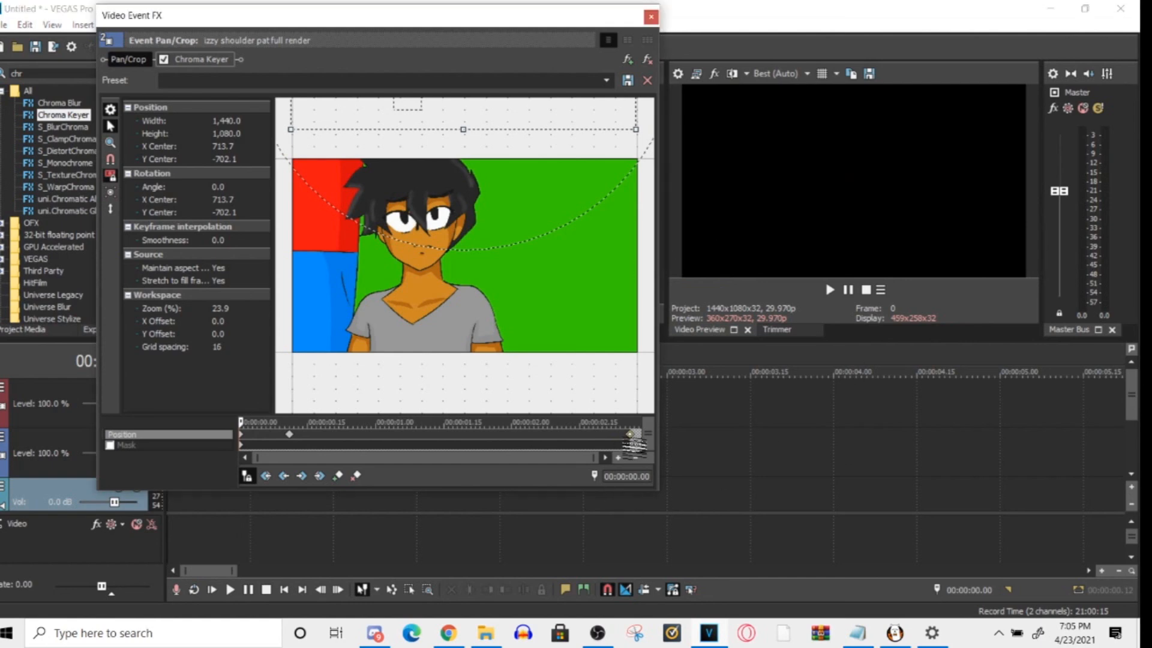
right_click(632, 436)
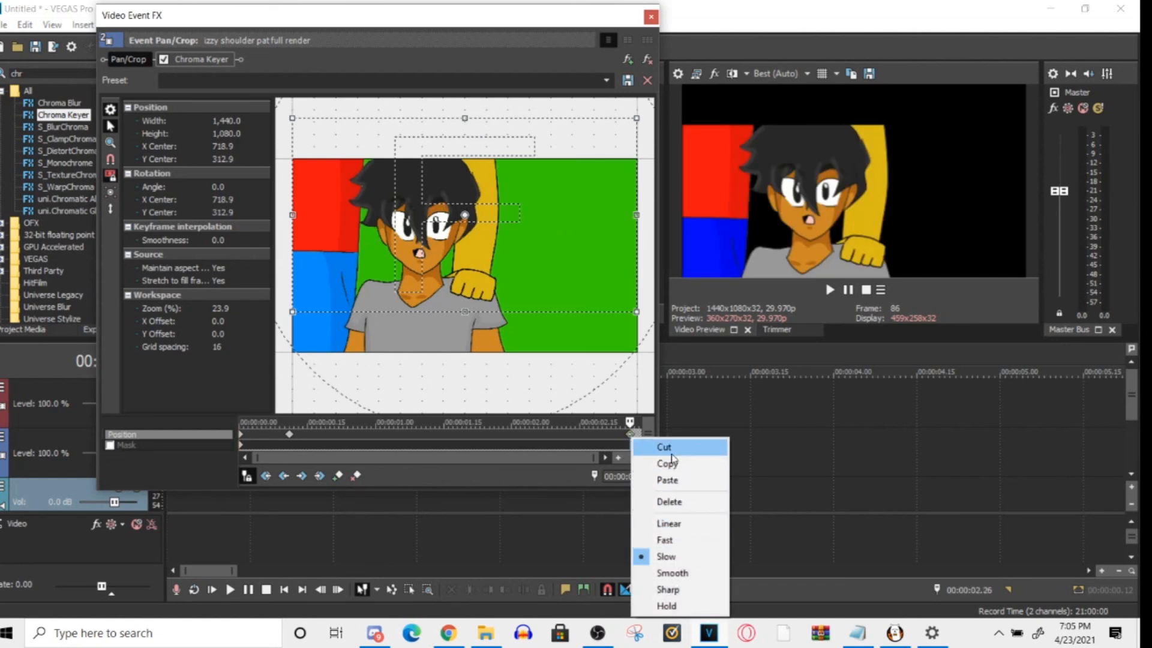
click(667, 480)
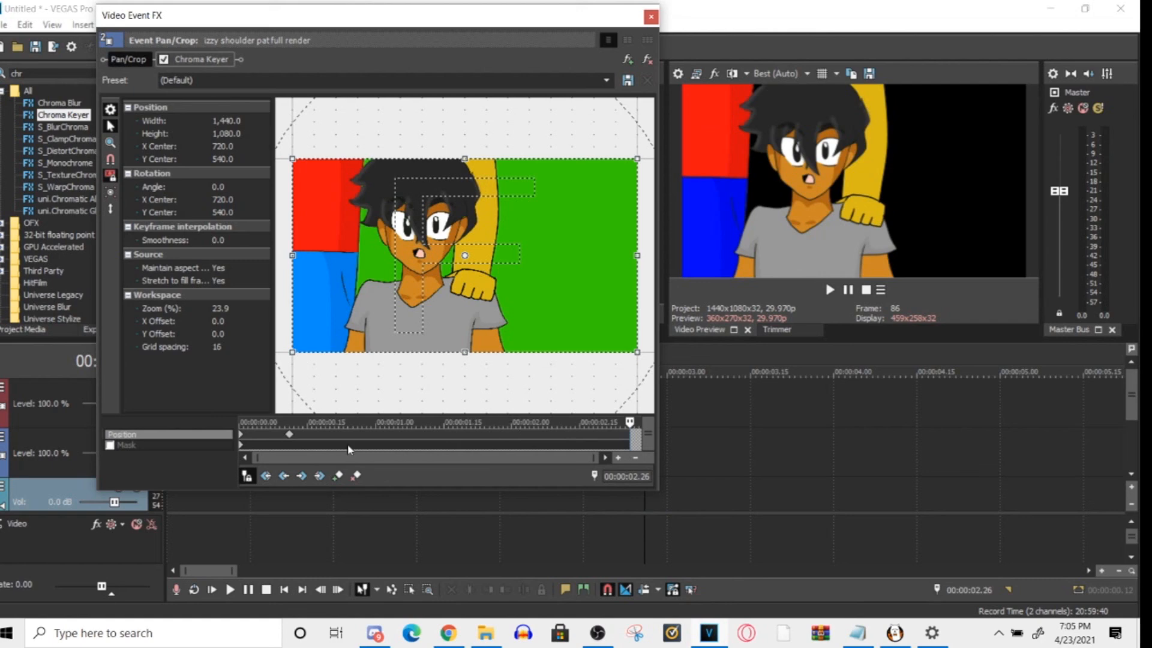
- Copy the 00:00:00.11 keyframe, raise its Pan/Crop frame to about Y center 498.2, and compare it with the first keyframe
click(291, 435)
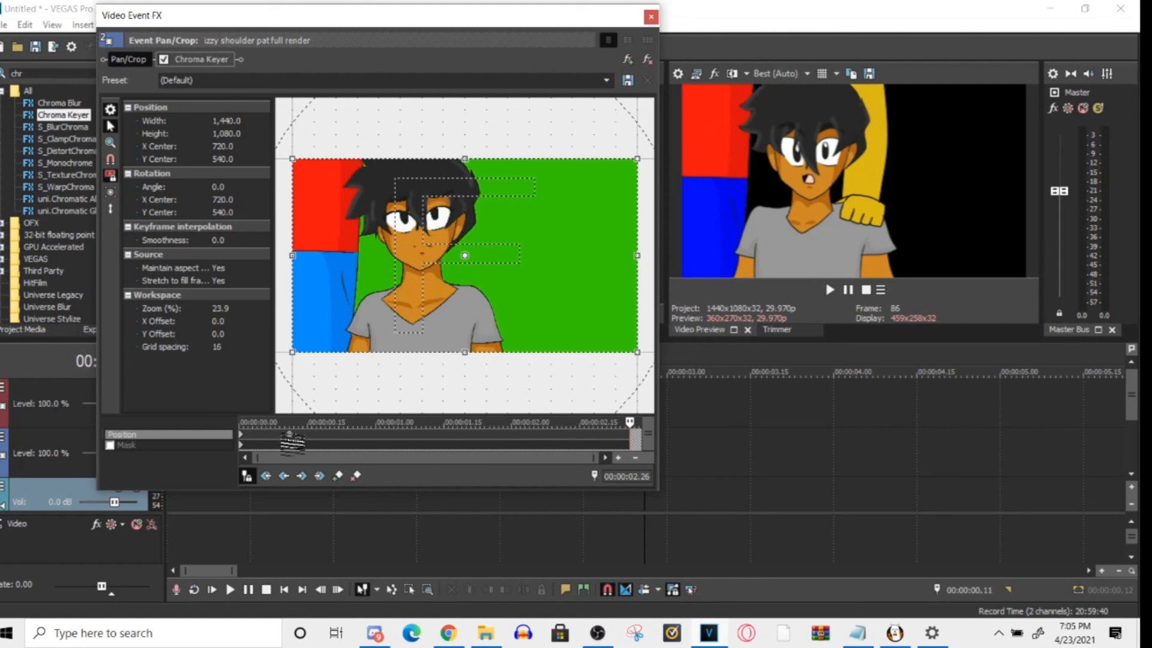
right_click(292, 438)
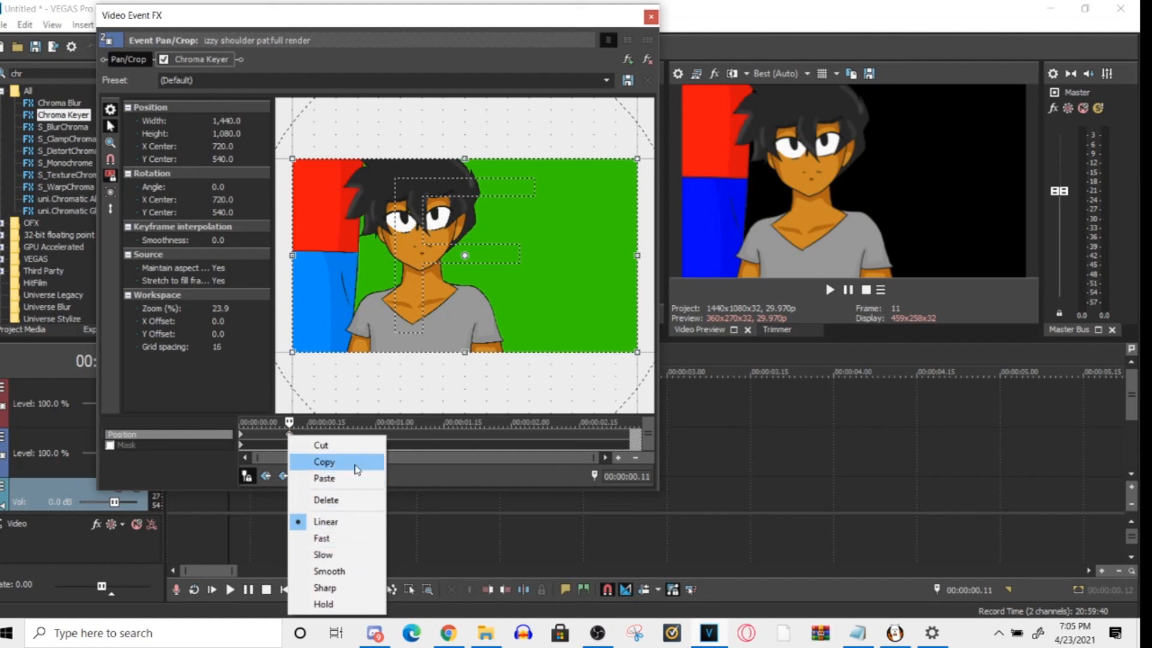
click(327, 465)
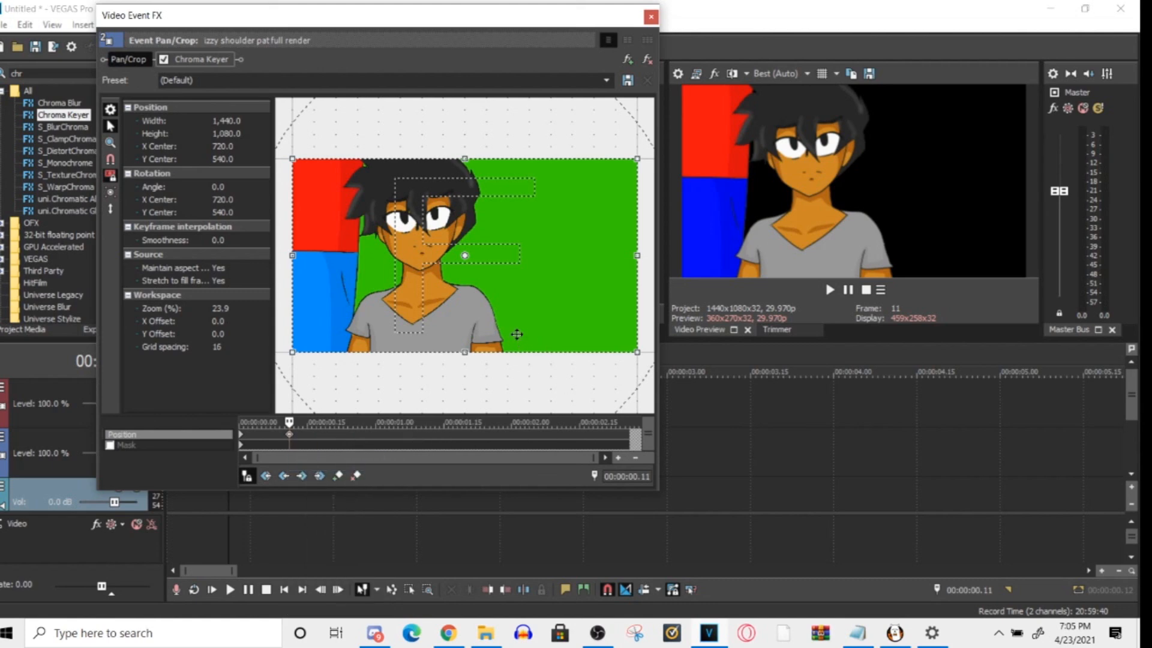
drag(518, 329, 520, 322)
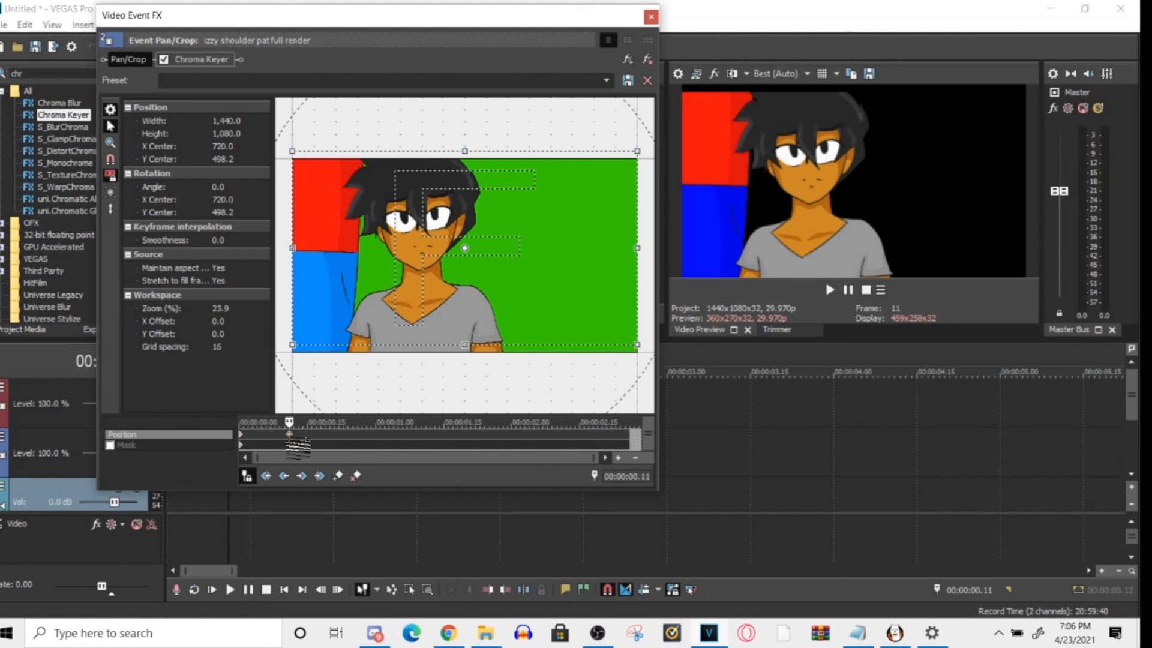
click(241, 434)
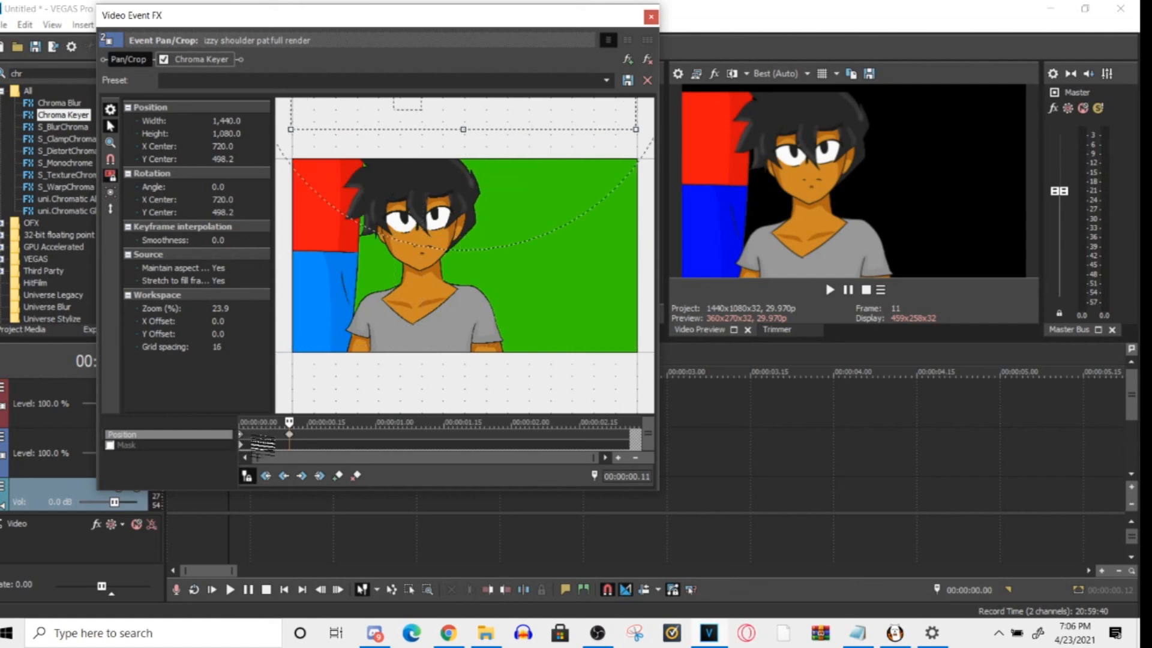
click(289, 434)
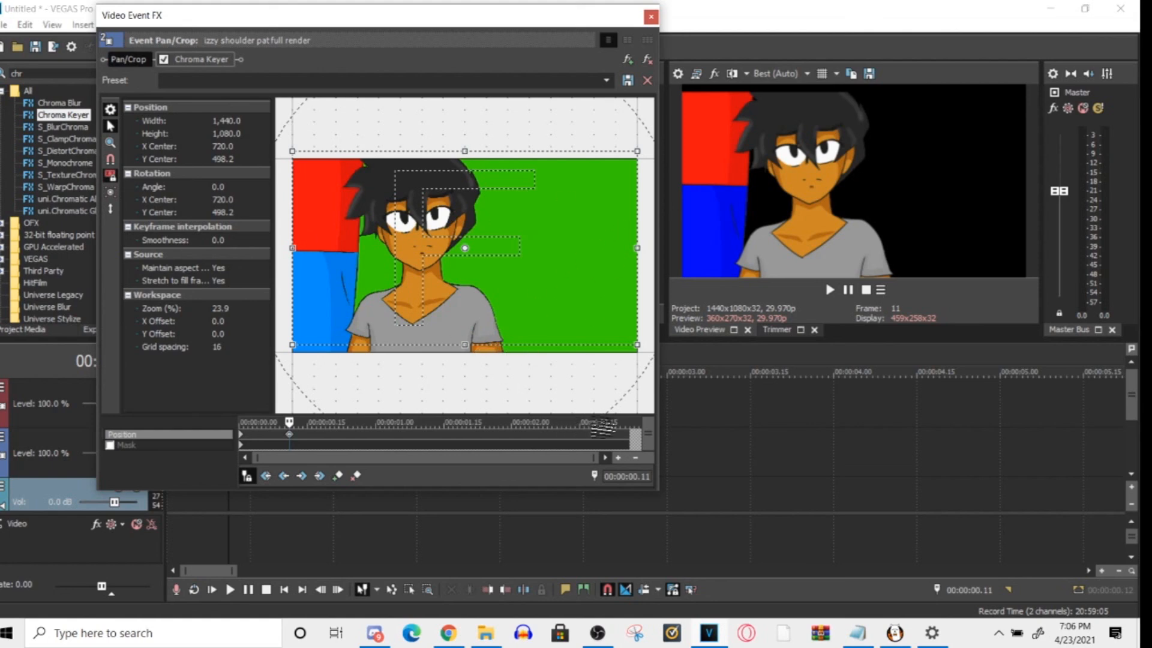
- Paste the copied keyframe at 00:00:01.18
click(456, 434)
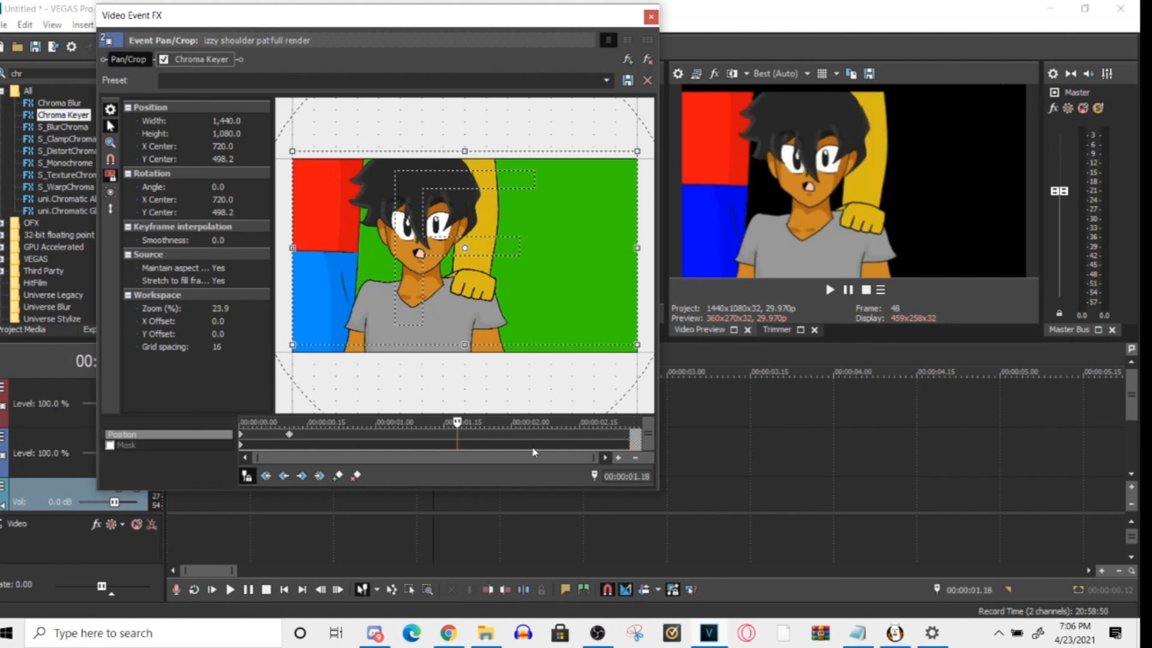
right_click(453, 439)
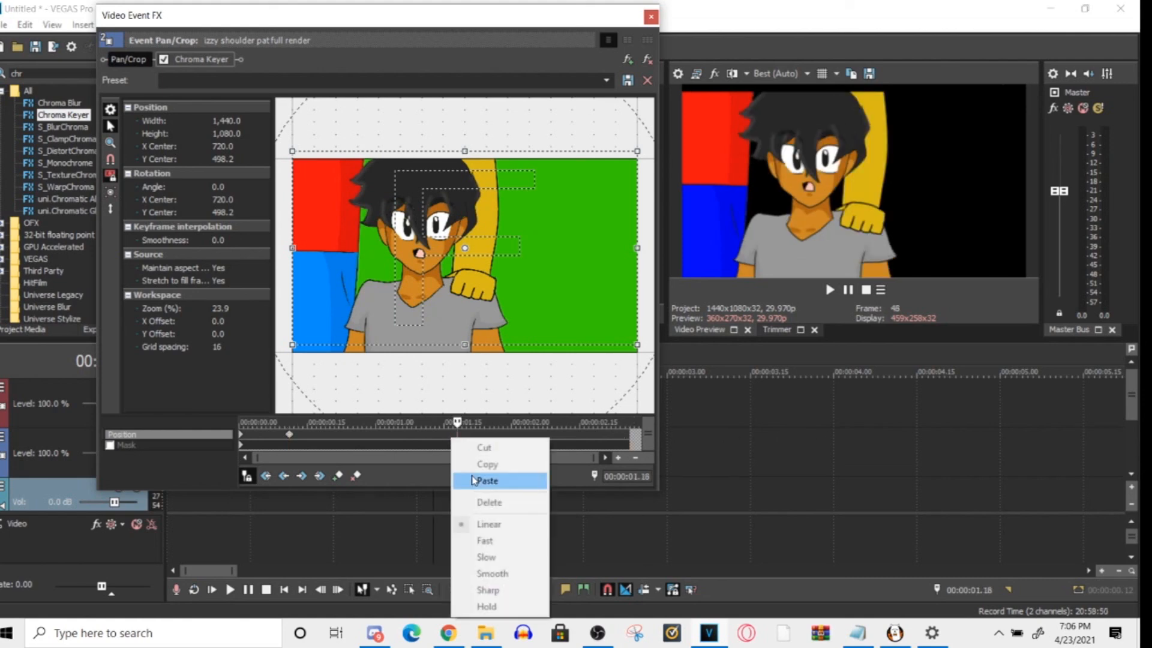
click(474, 480)
right_click(458, 436)
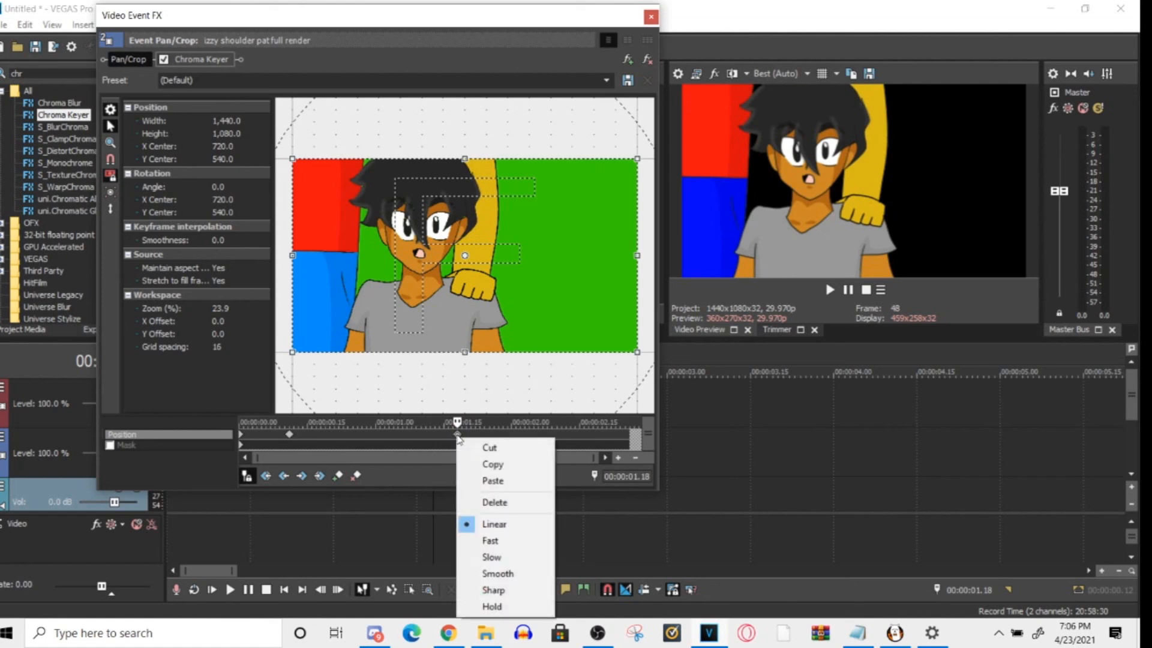
- Set the 00:00:00.11 keyframe's interpolation to Slow and select the keyframe at 00:00:01.18
click(289, 442)
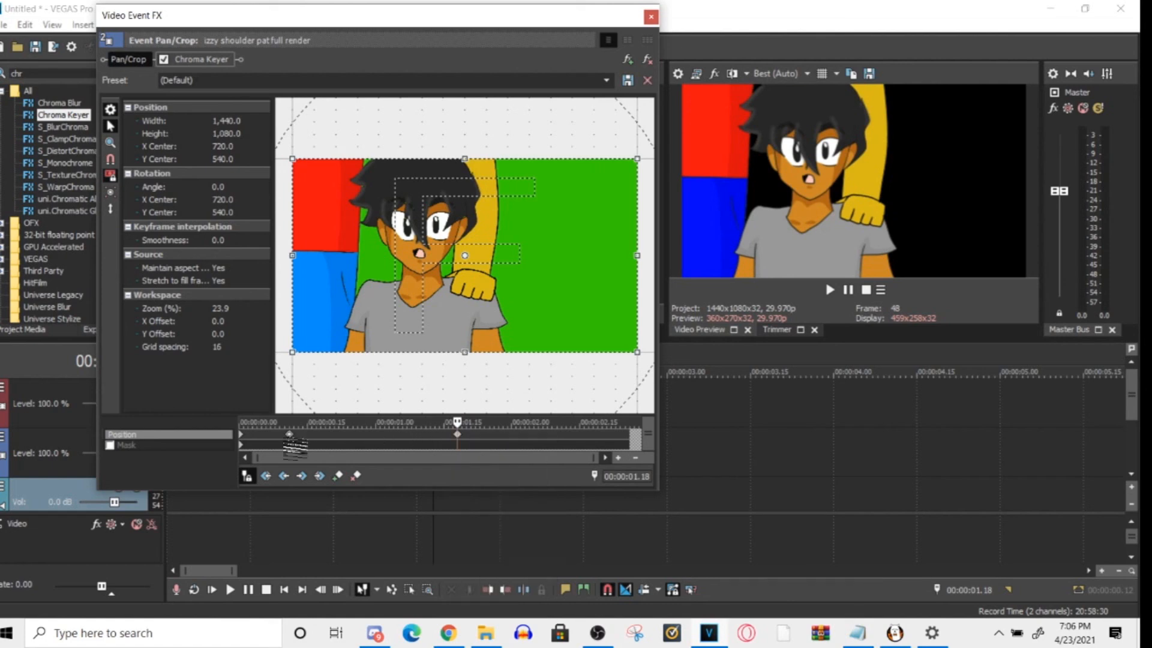
click(290, 441)
right_click(290, 441)
click(324, 379)
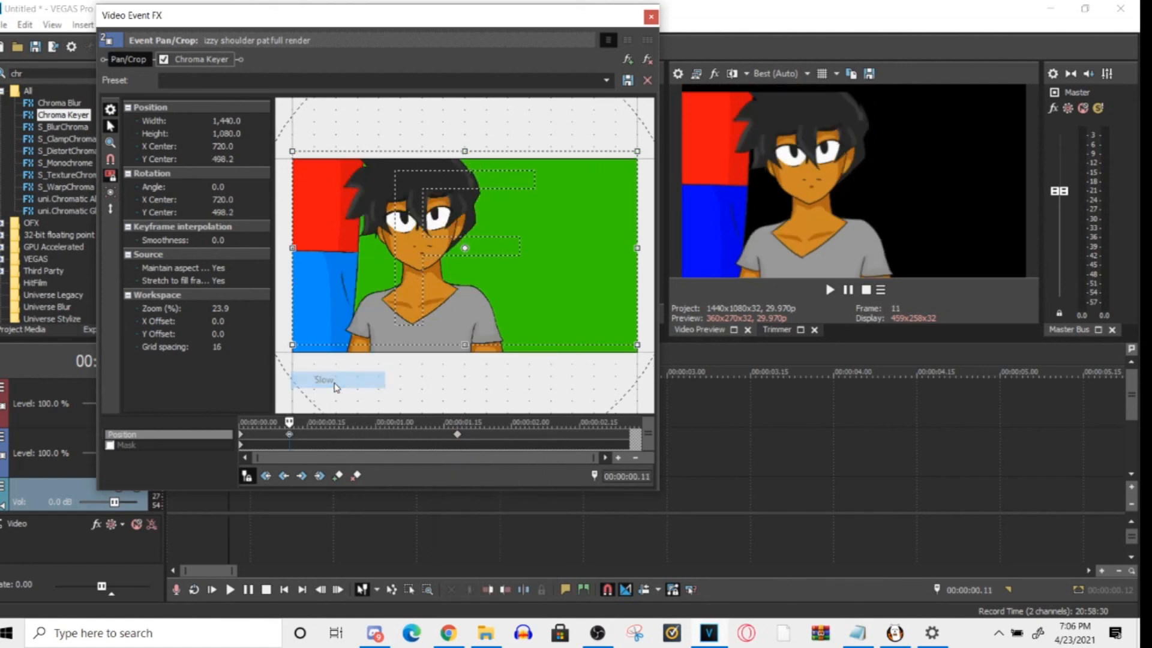
click(457, 434)
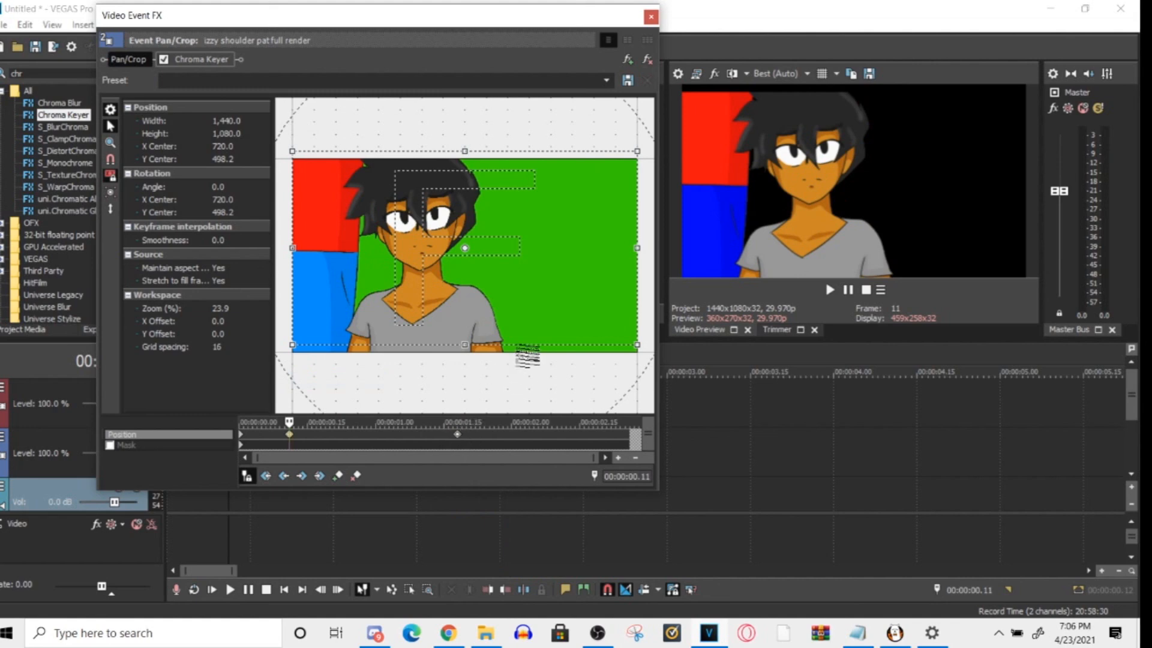
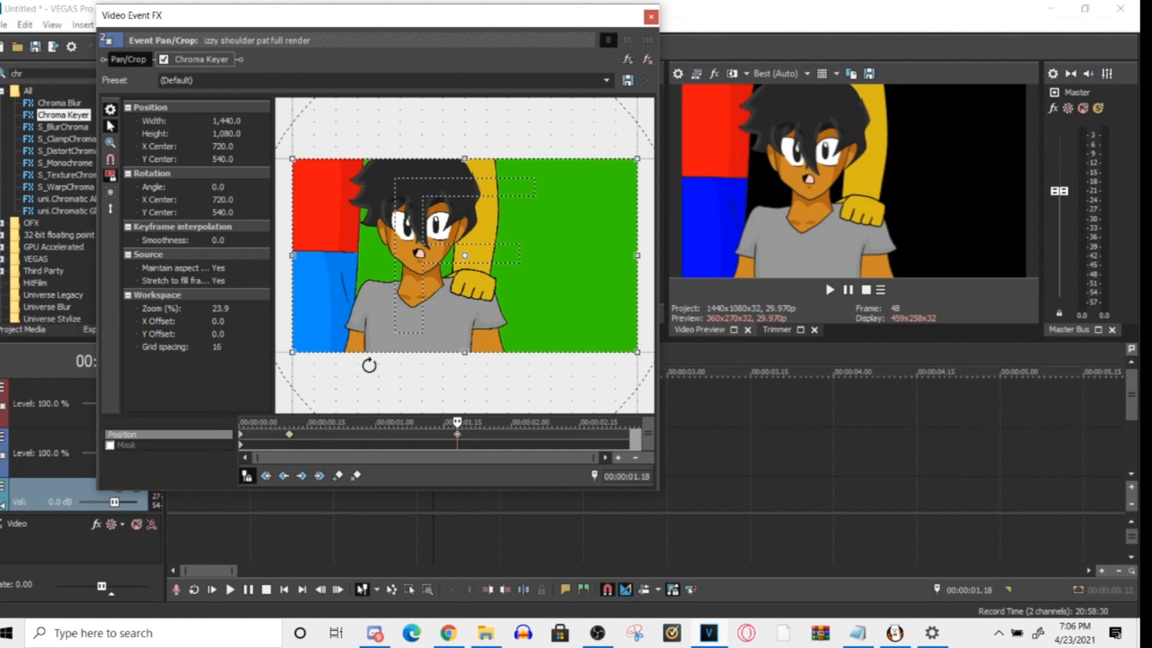
- Try raising the Pan/Crop frame at 00:00:01.18 to about Y center 464.7, and undo the move
drag(426, 327, 429, 313)
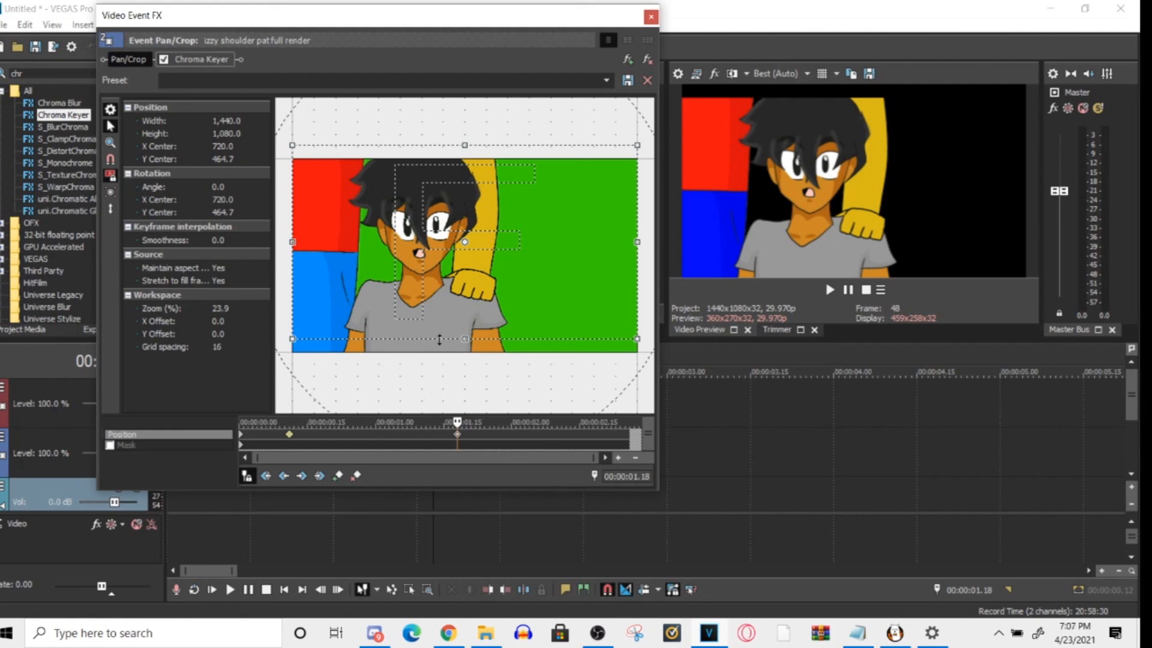
key(ctrl+z)
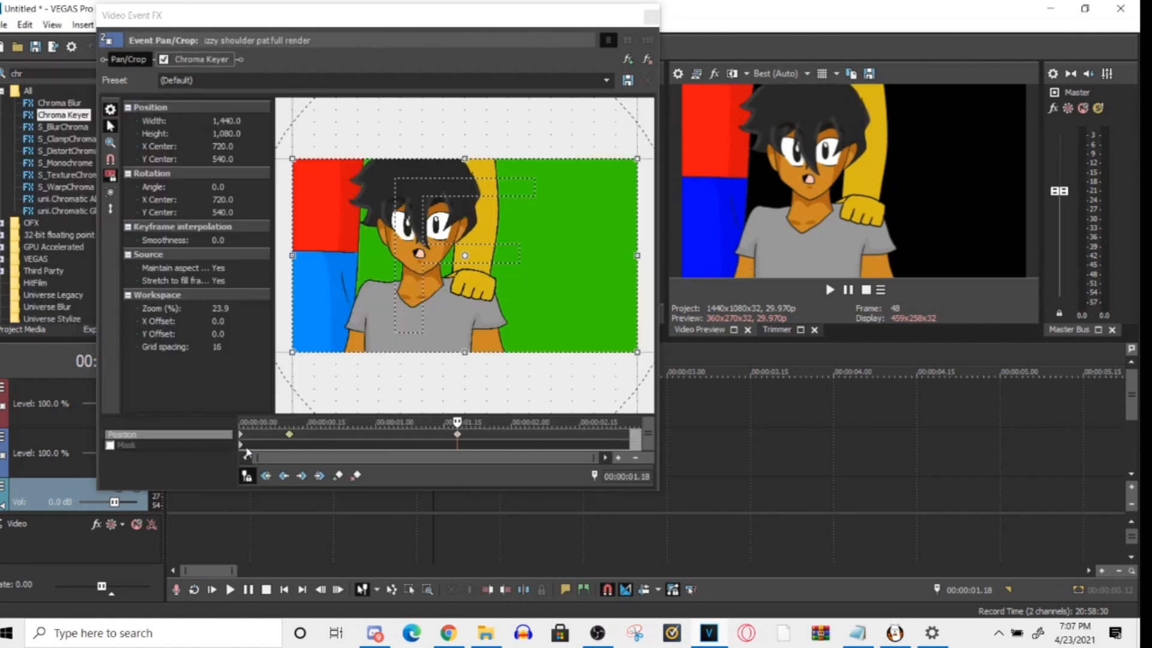
- Play back the clip's eased motion from near its start and close the Pan/Crop window
click(185, 507)
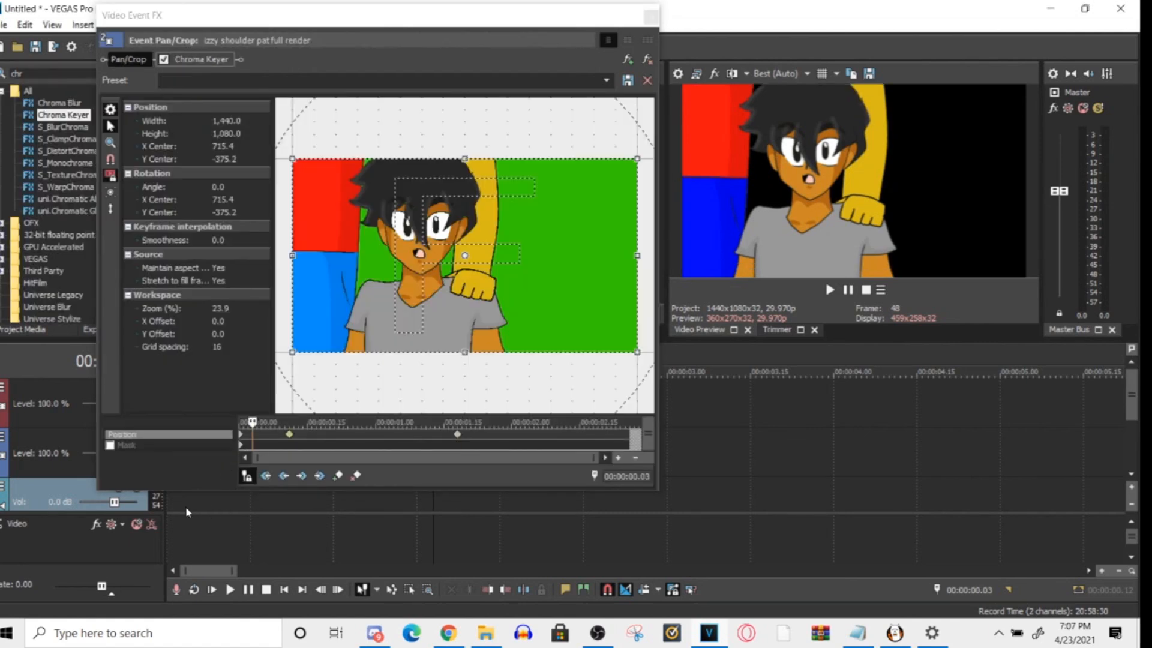
key(space)
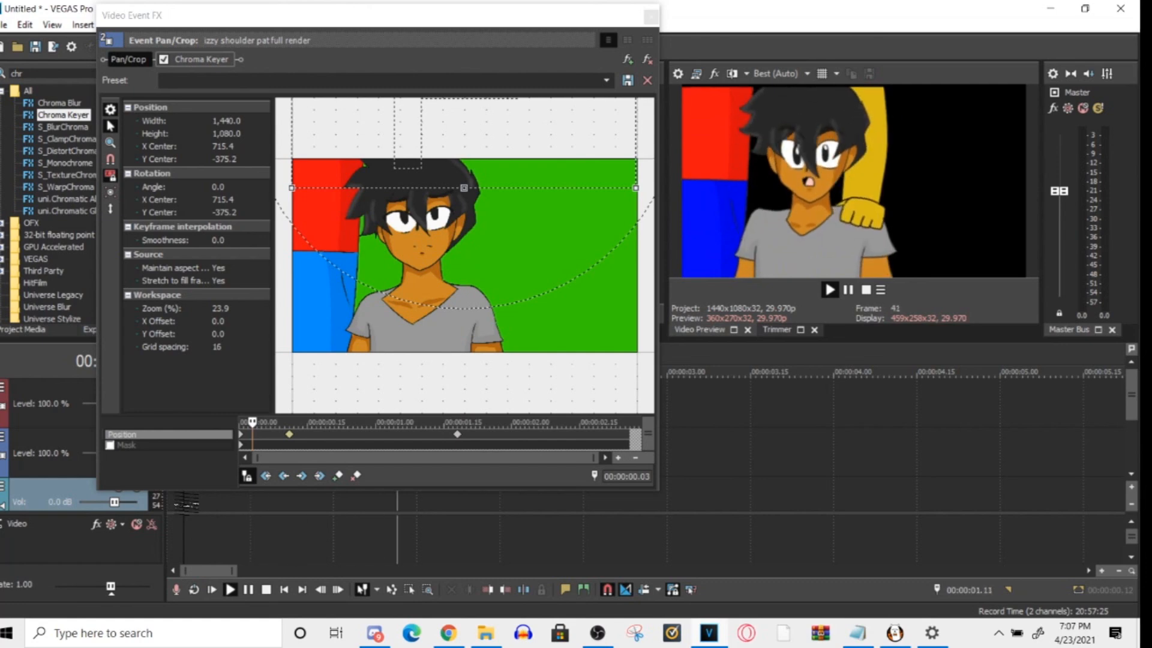
key(space)
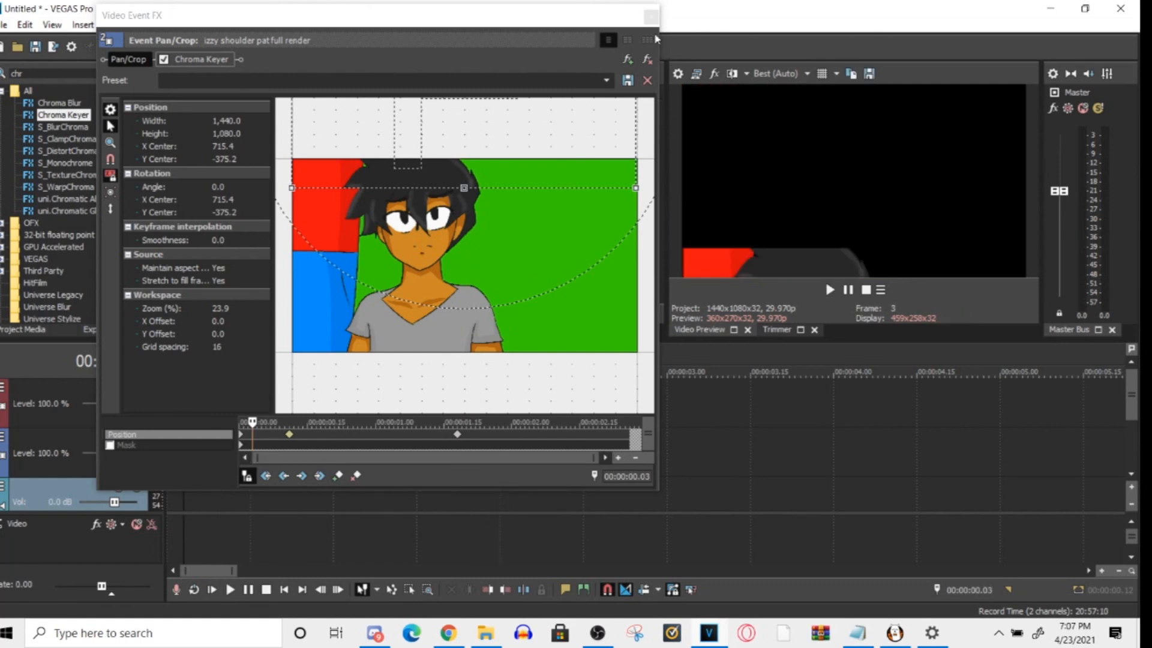
click(651, 16)
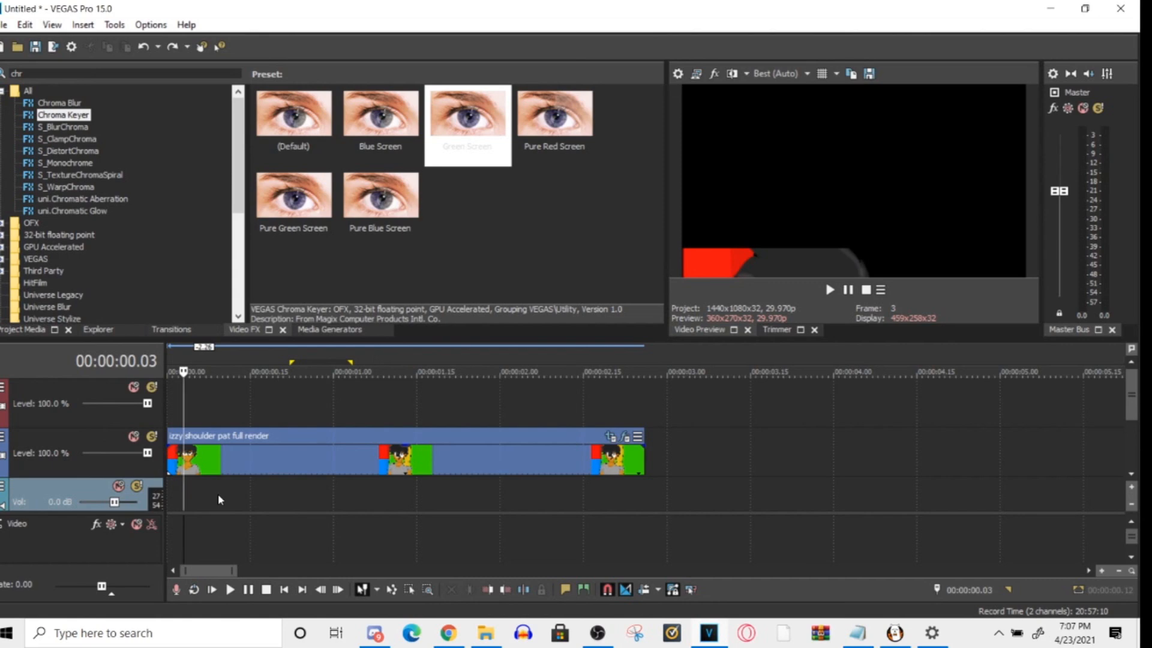
- Select the whole shoulder pat clip's time range and look over the available project export formats
double_click(218, 494)
click(5, 25)
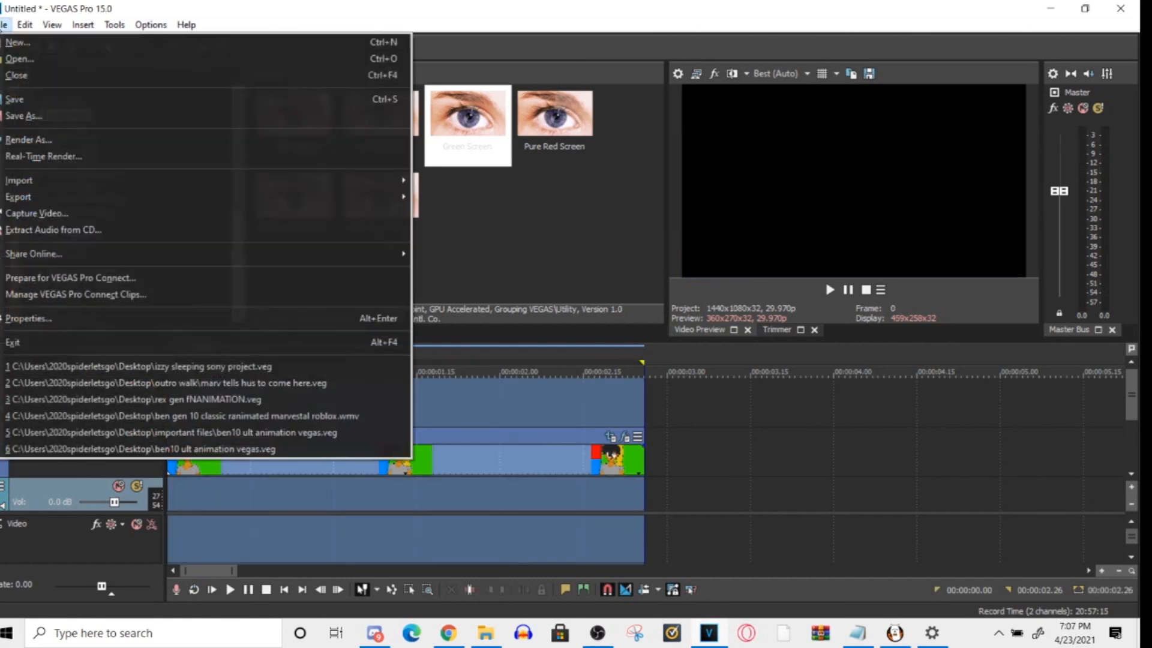
mouse_move(252, 203)
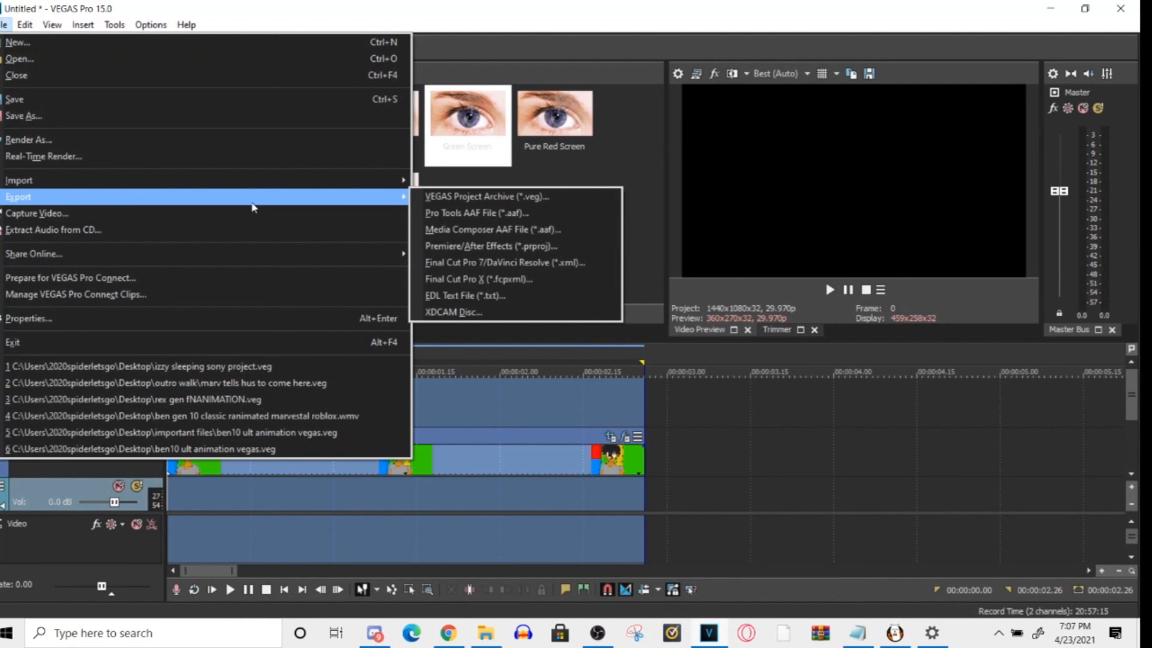
click(247, 485)
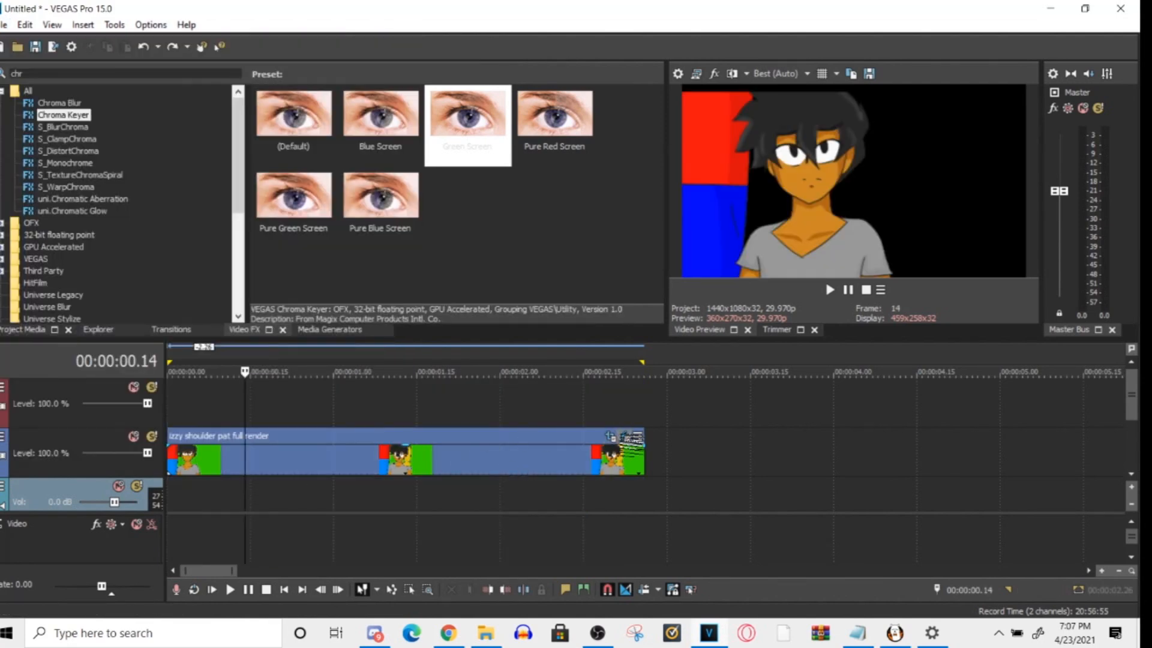
- Turn off the clip's Chroma Keyer and delete its Pan/Crop keyframe at 00:00:01.18
click(625, 436)
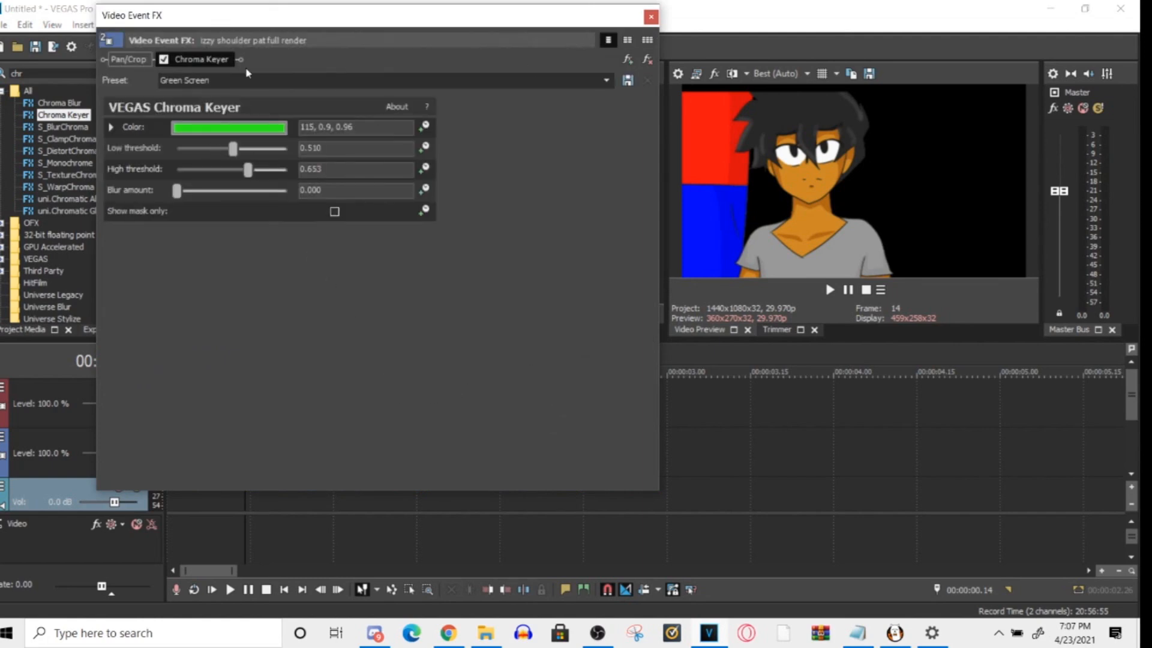
click(163, 60)
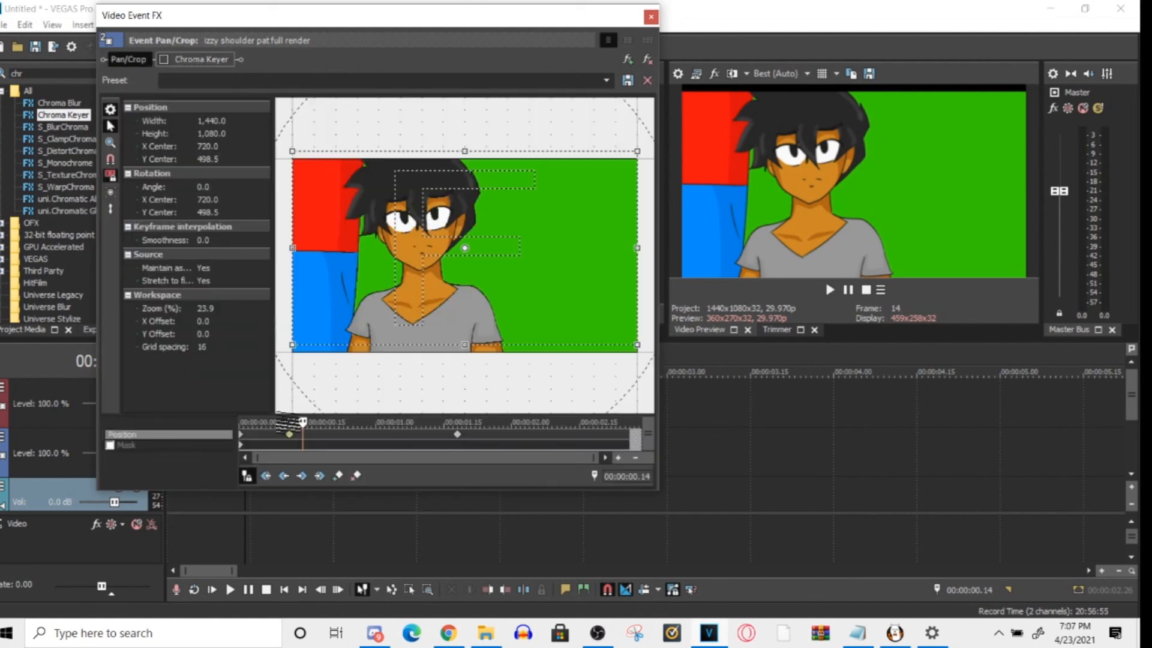
click(457, 433)
right_click(457, 433)
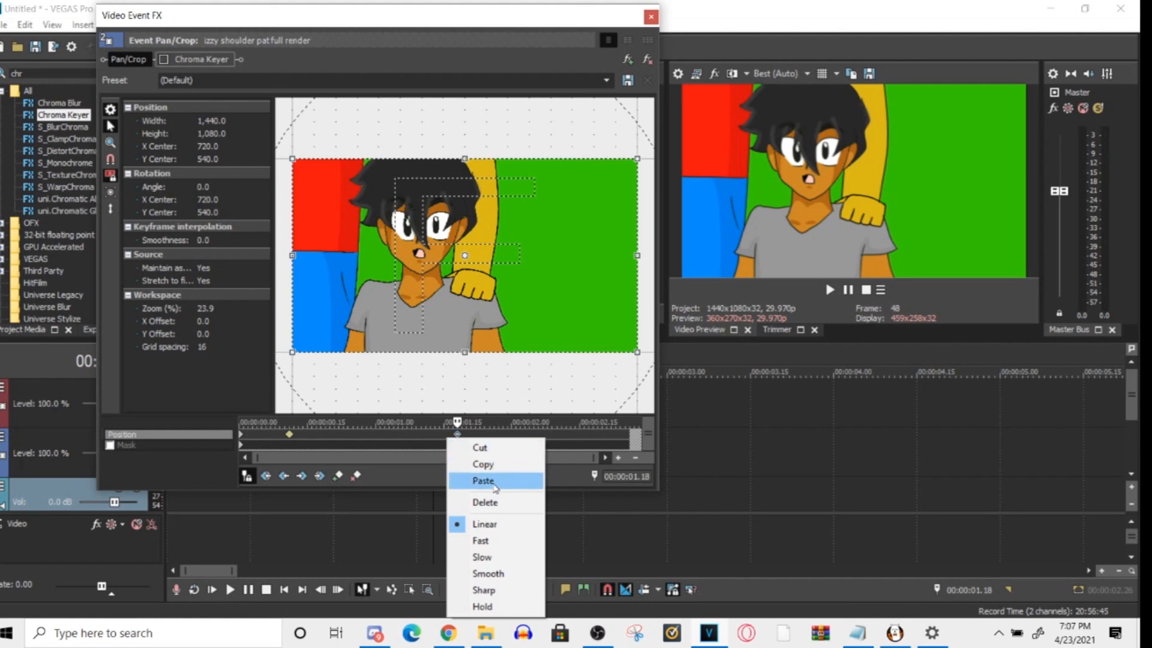
click(495, 504)
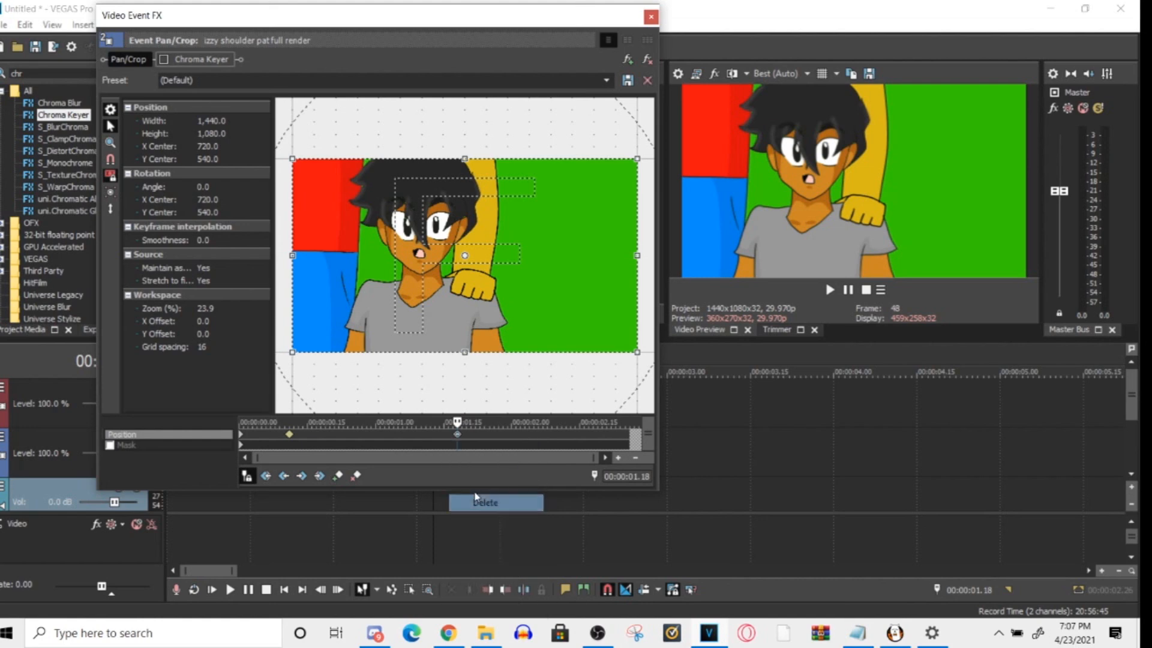
- Move the Pan/Crop keyframe from 00:00:00.11 to near the end of the clip
click(289, 435)
mouse_move(289, 435)
mouse_down()
mouse_move(327, 435)
mouse_move(271, 435)
mouse_up()
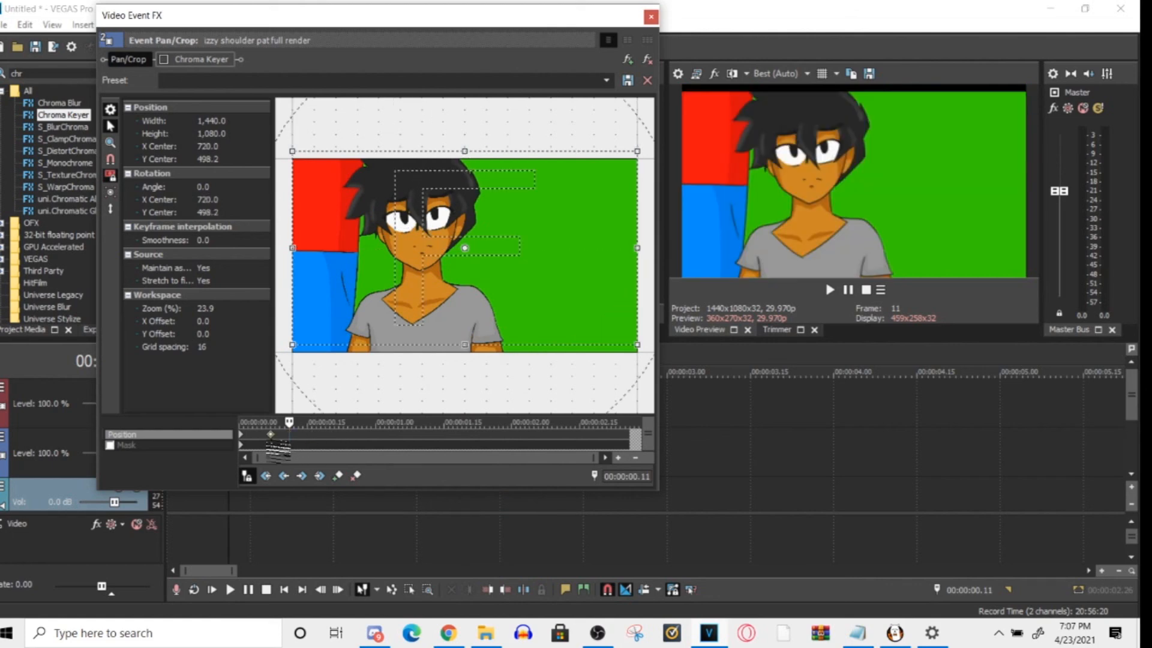
drag(271, 435, 302, 435)
drag(465, 247, 465, 214)
drag(305, 435, 613, 435)
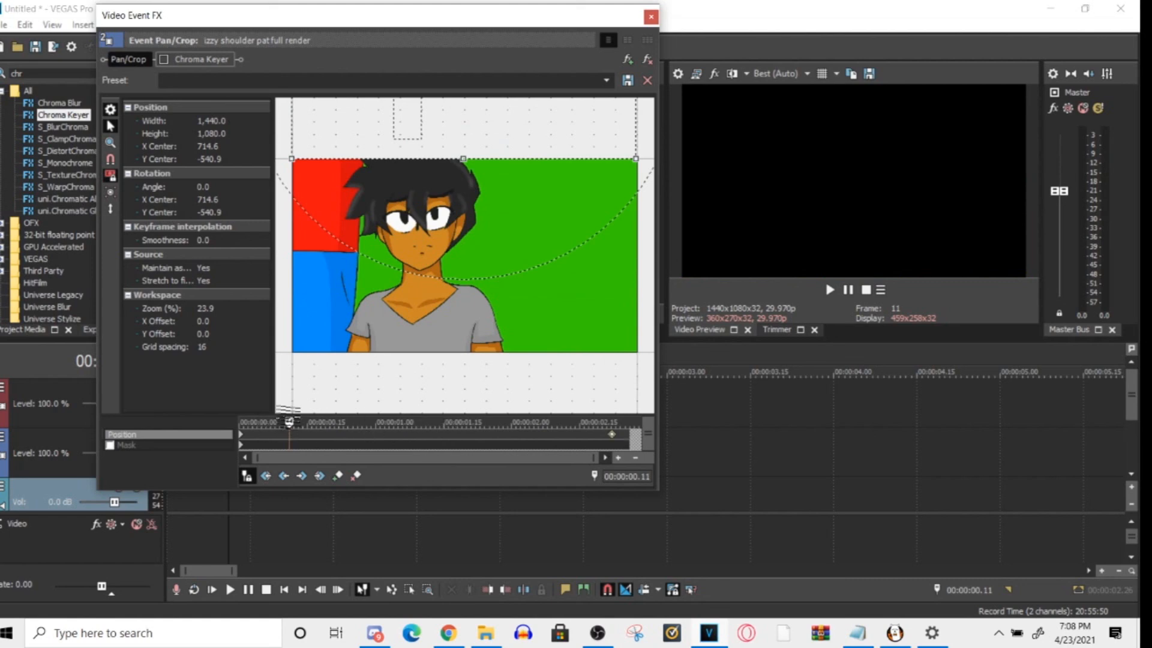
- Preview the slowed Pan/Crop motion by playing the clip through to the relocated keyframe
drag(290, 422, 538, 423)
drag(171, 427, 240, 427)
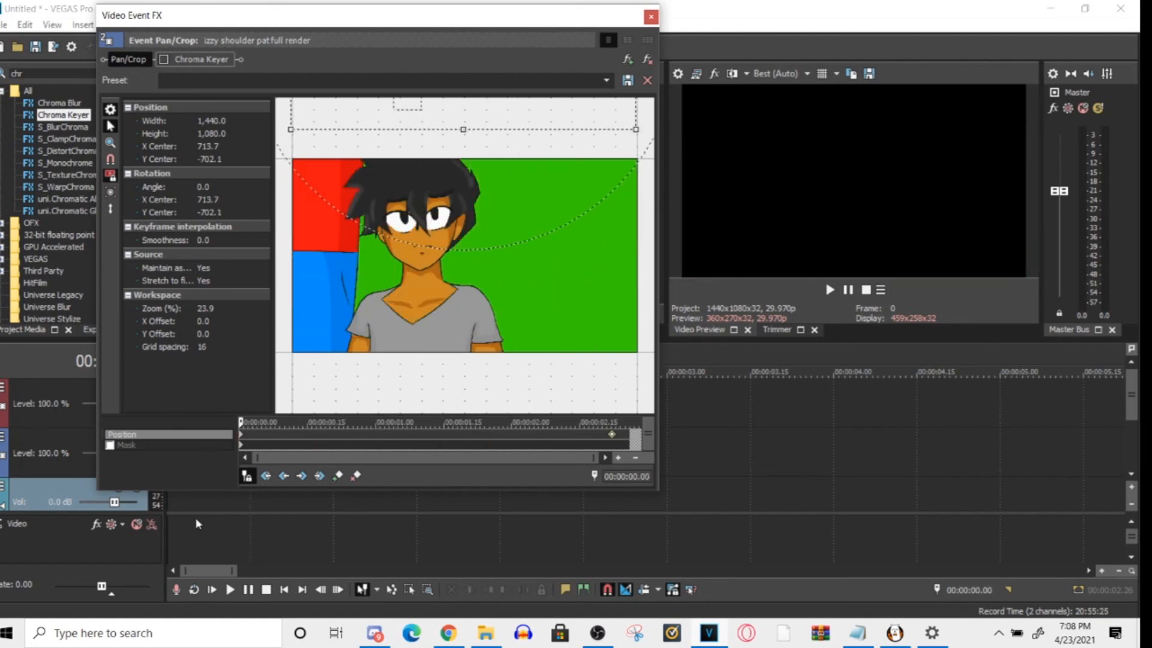
click(196, 521)
key(space)
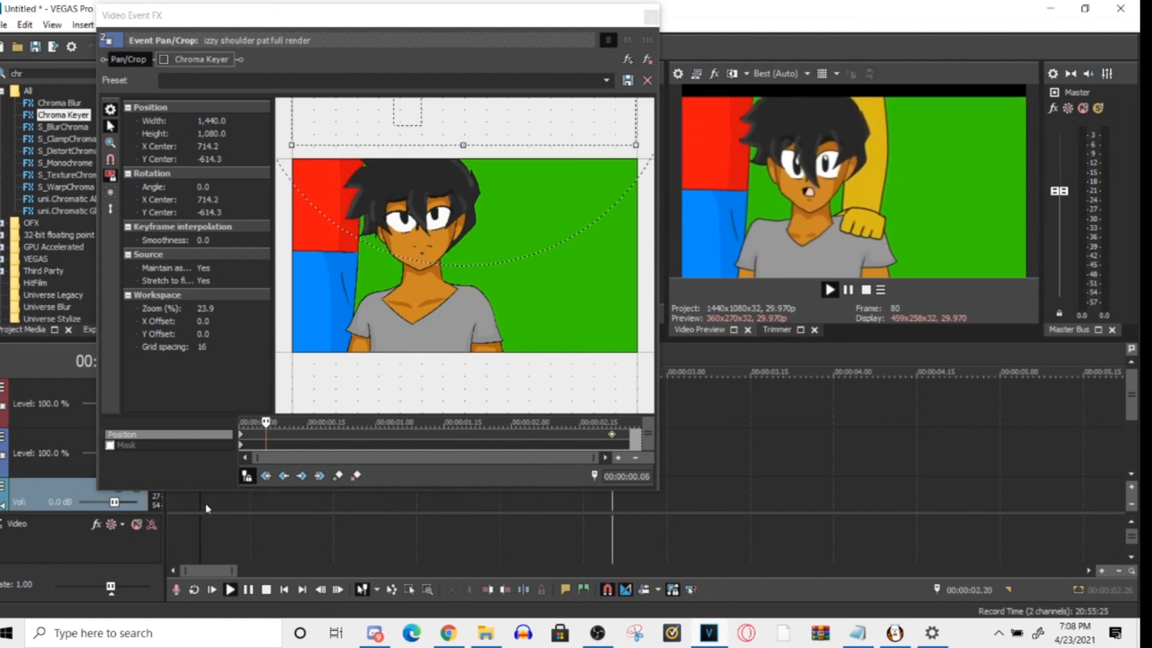
key(space)
- Try extending the end of the clip on the timeline by 2.08, and undo the extension
drag(587, 19, 387, 535)
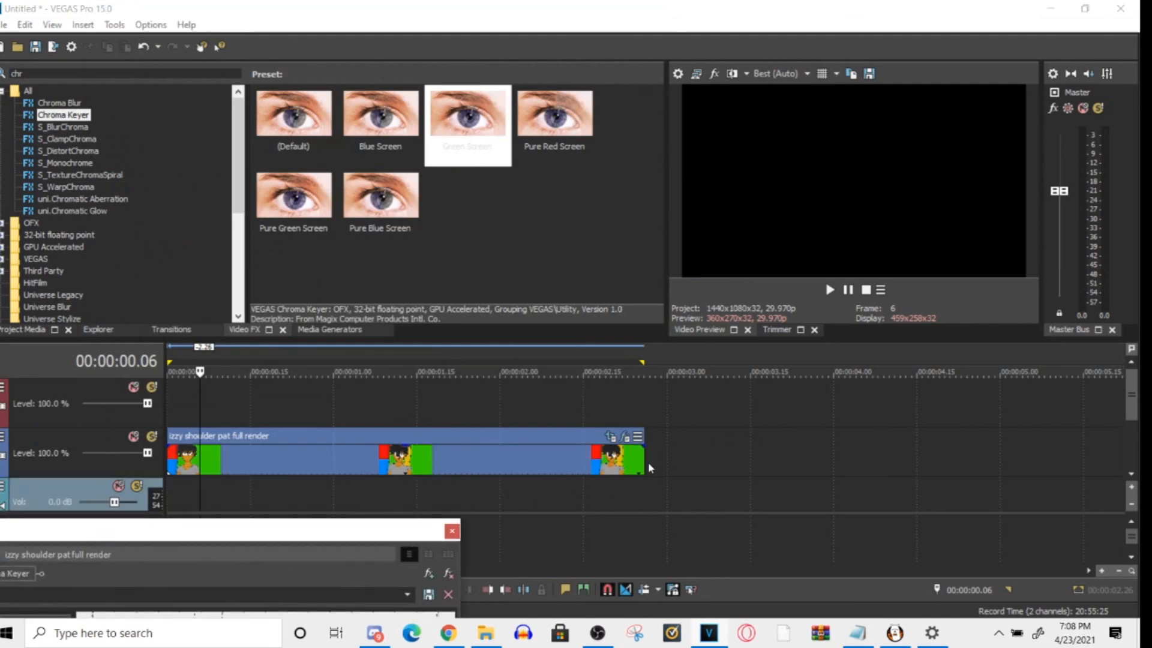
drag(643, 460, 1022, 459)
key(space)
key(space)
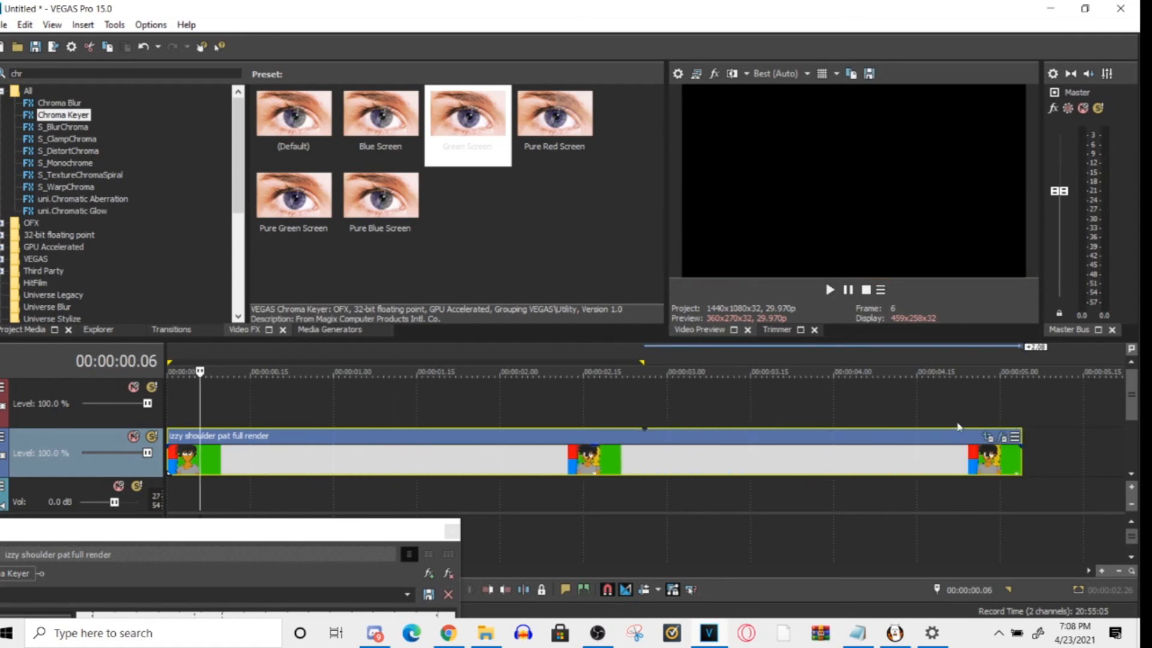
key(ctrl+z)
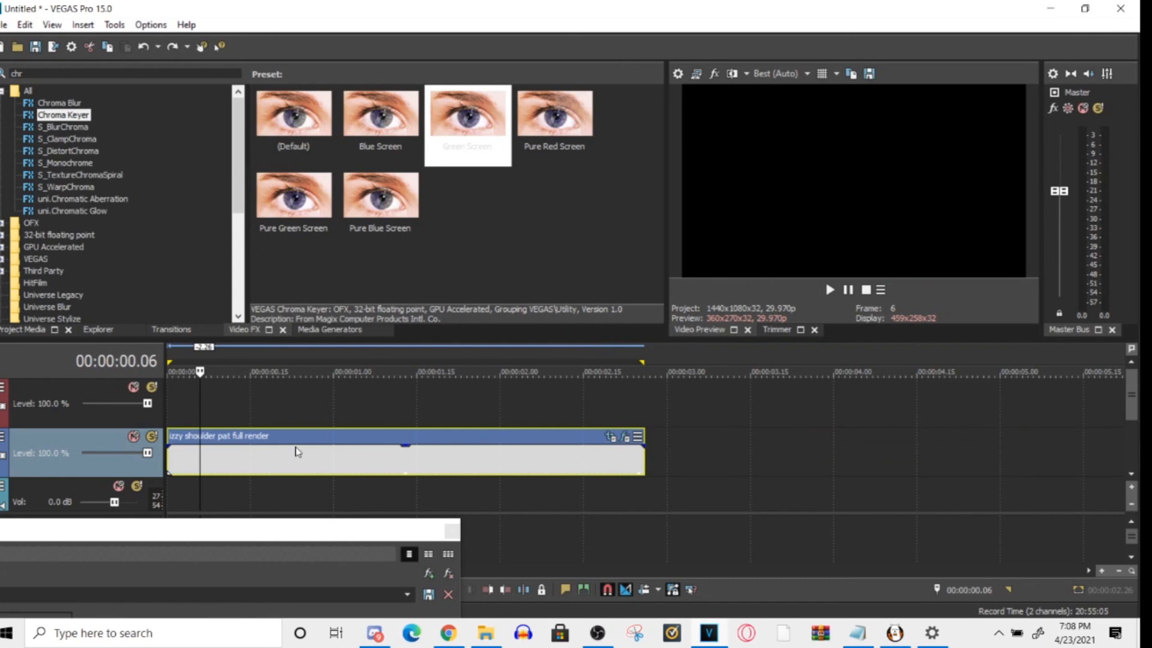
- Zoom the timeline out and close the clip's Event Pan/Crop window
scroll(840, 439, down, 2)
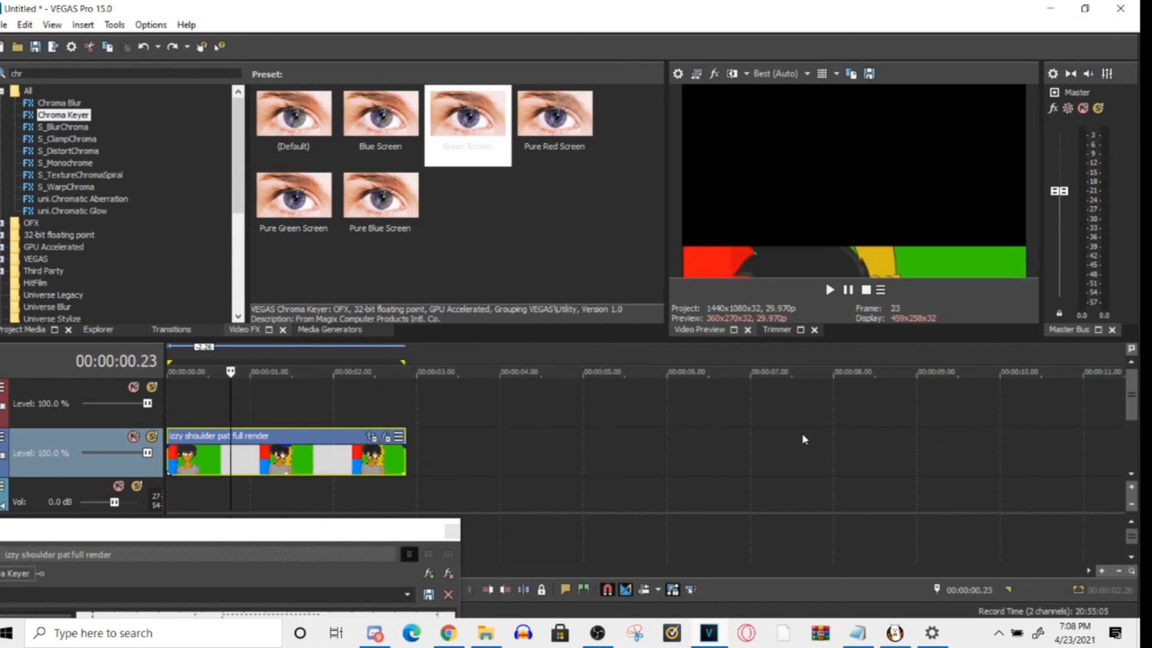
drag(367, 532, 428, 407)
drag(502, 403, 817, 66)
click(826, 67)
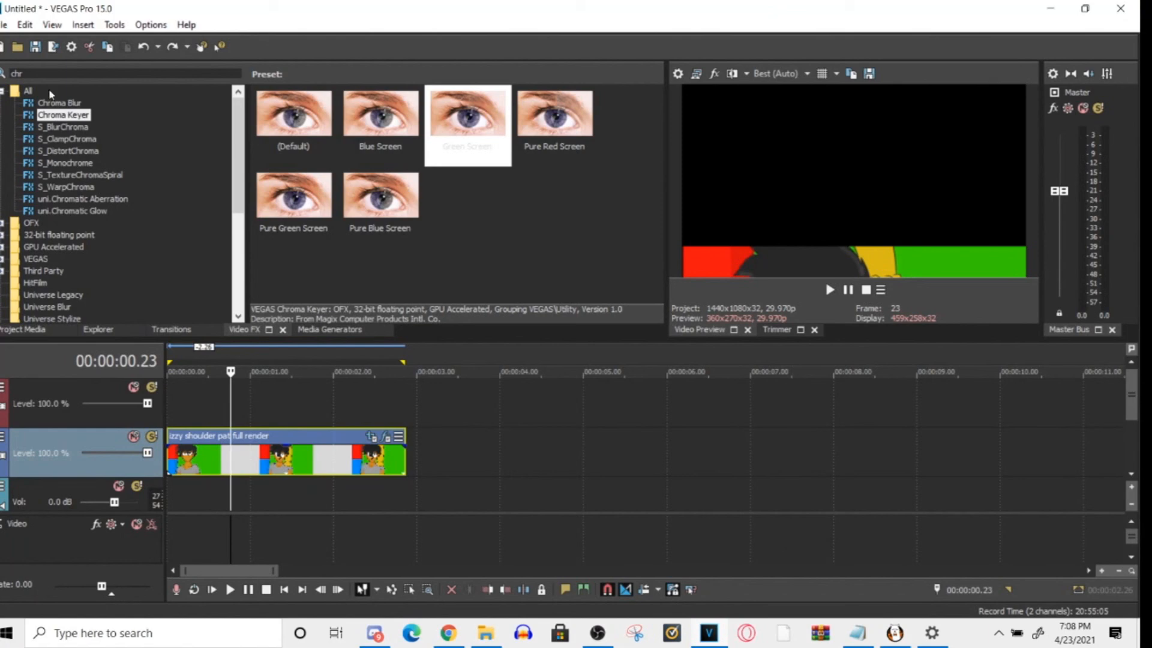
- Select the time range spanning the whole clip and look through the project's file commands
double_click(269, 496)
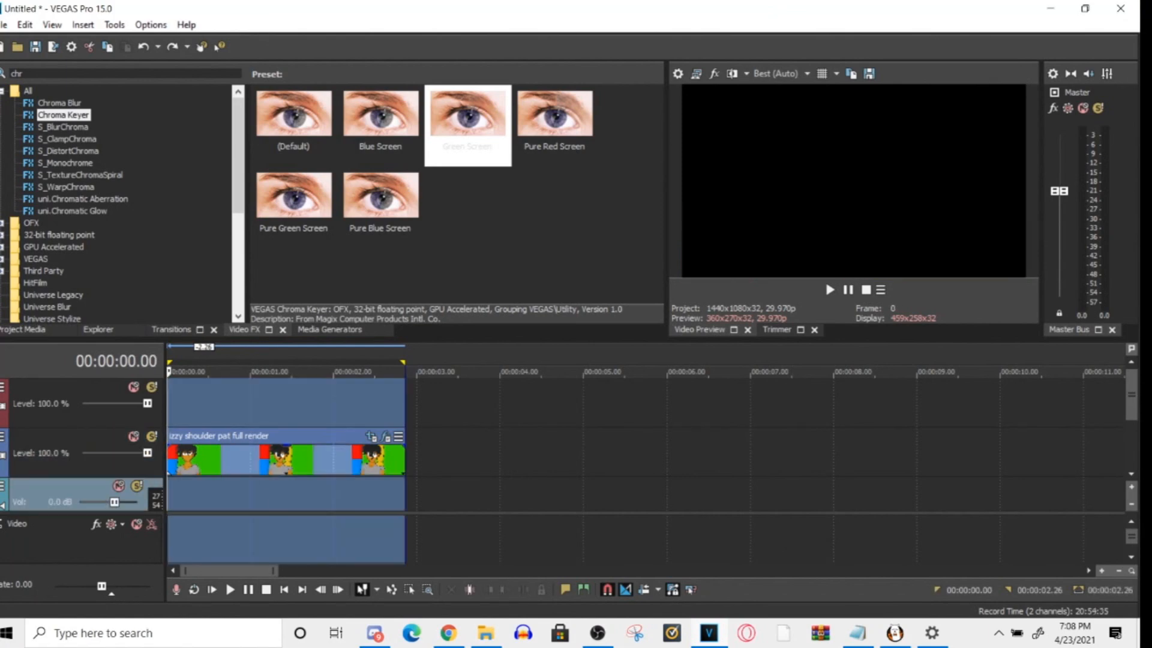
click(4, 25)
click(566, 168)
click(25, 24)
- Close VEGAS Pro without saving the untitled project
click(1123, 5)
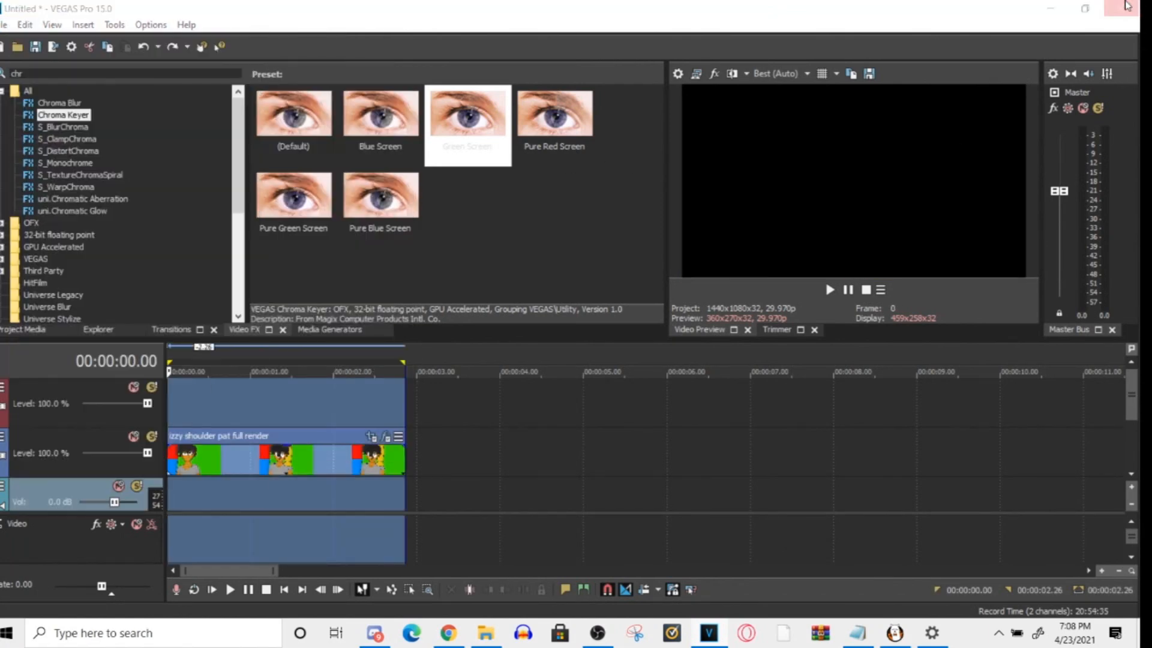
click(580, 261)
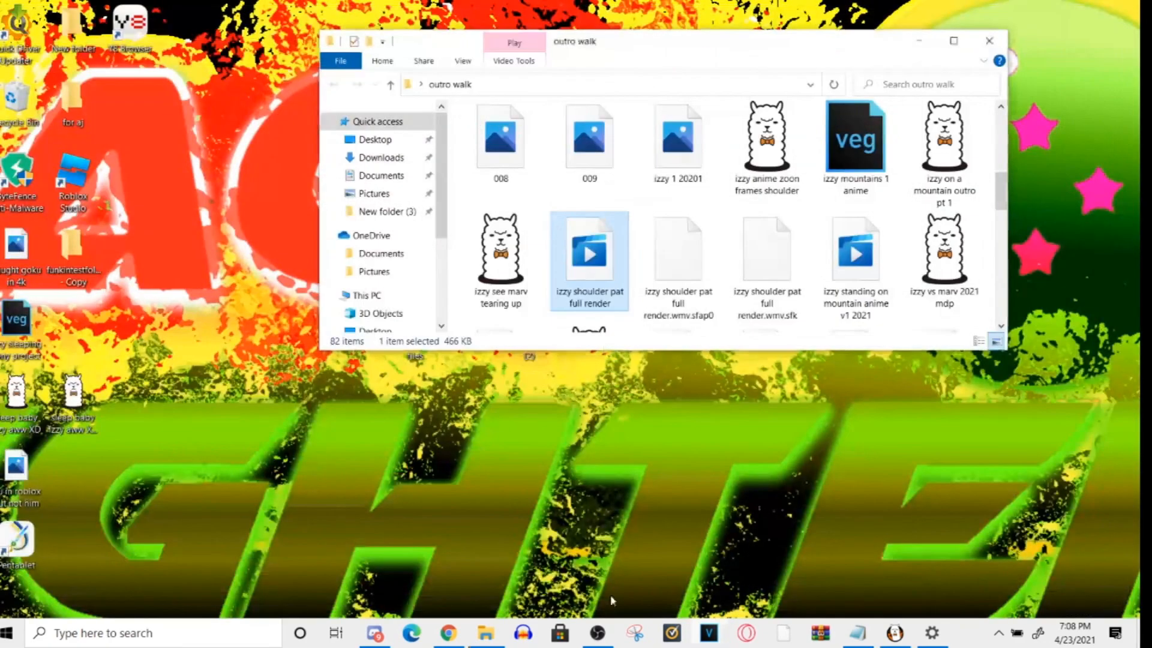
- Switch to FireAlpaca and close it without saving the untitled ball drawing
click(903, 636)
click(1121, 9)
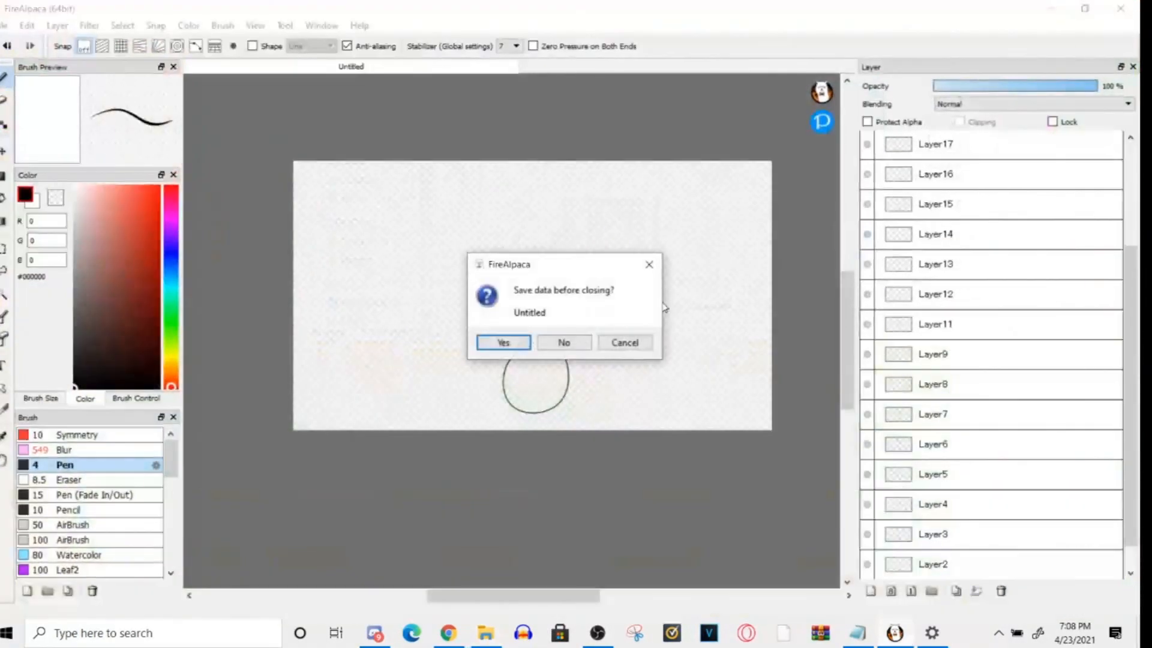
click(579, 349)
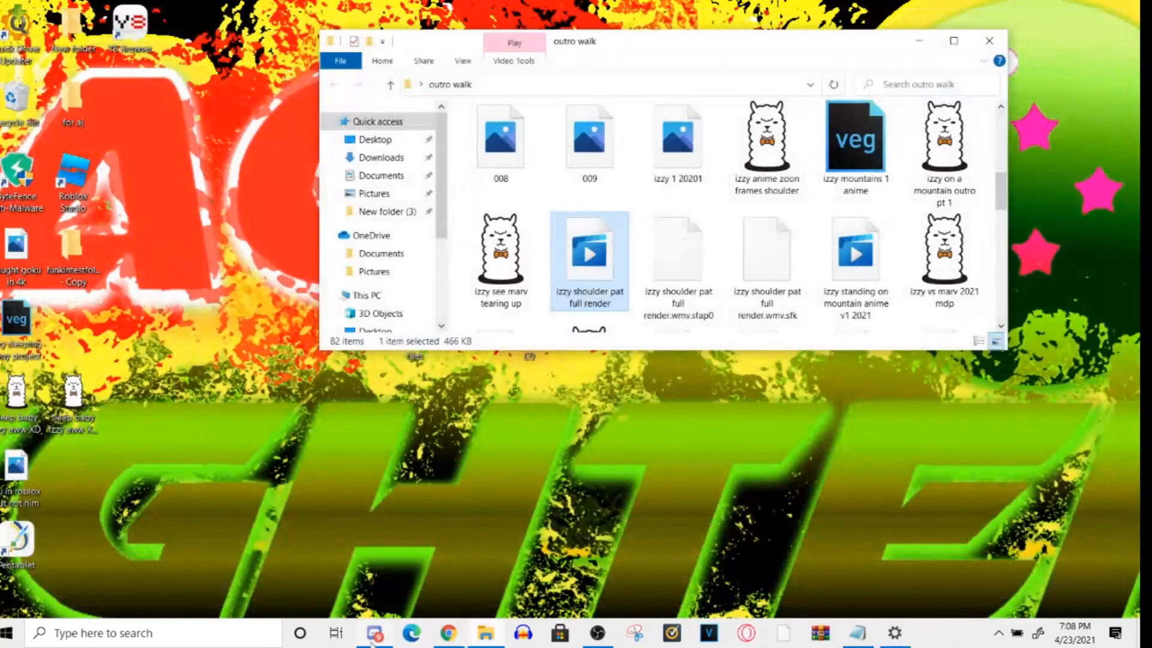
- Switch to OBS Studio to end the screen recording
click(708, 633)
click(598, 632)
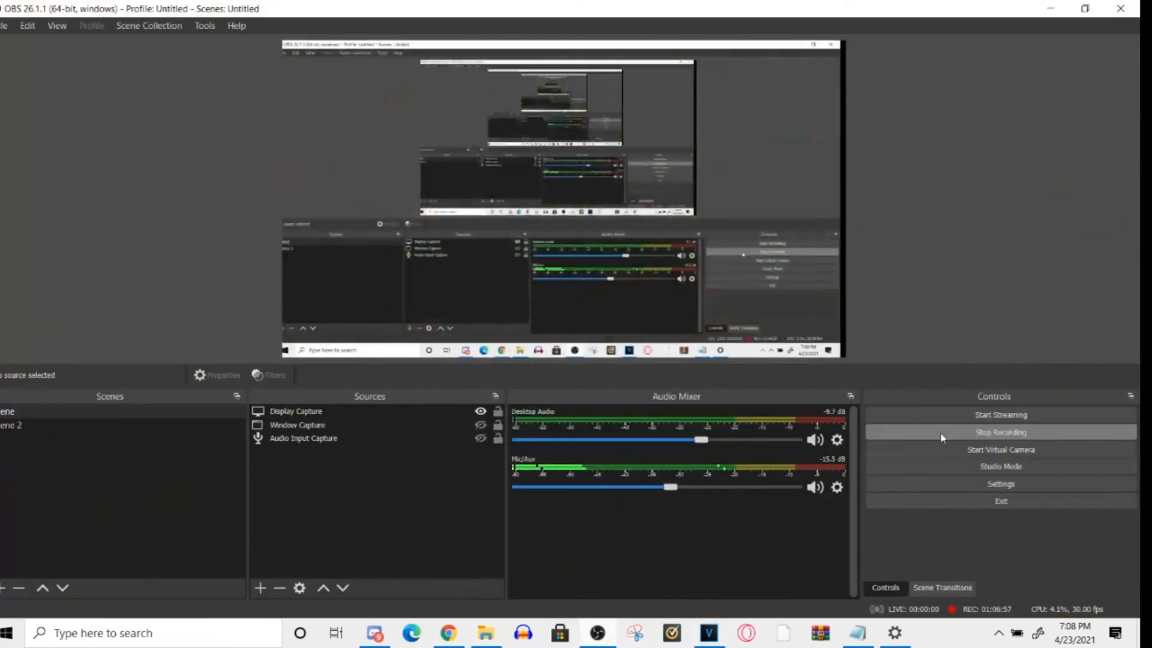